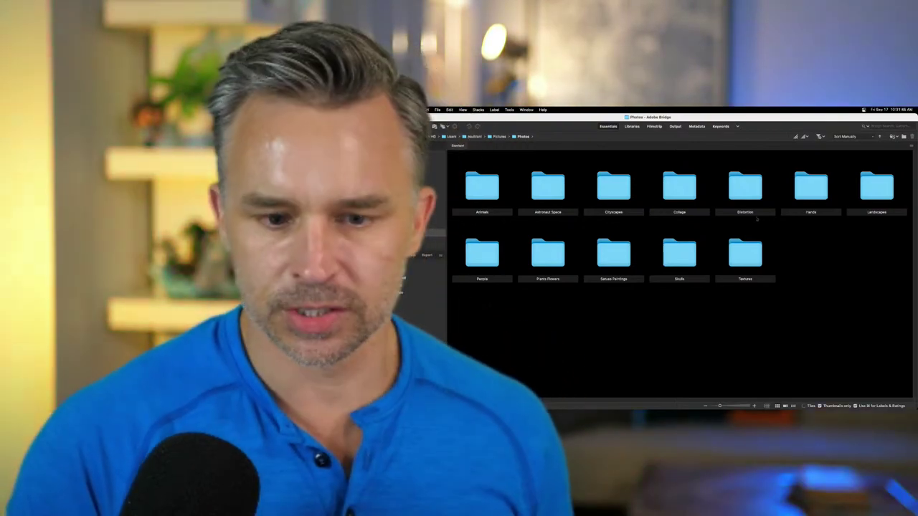
# - Open the Landscapes folder and scroll down through its photo thumbnails
pyautogui.click(868, 185)
pyautogui.doubleClick(868, 185)
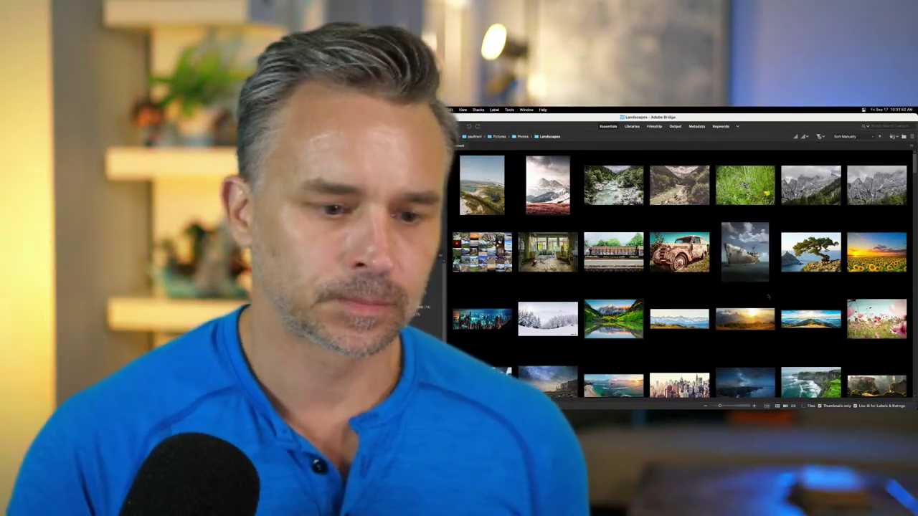
pyautogui.scroll(-2, 737, 308)
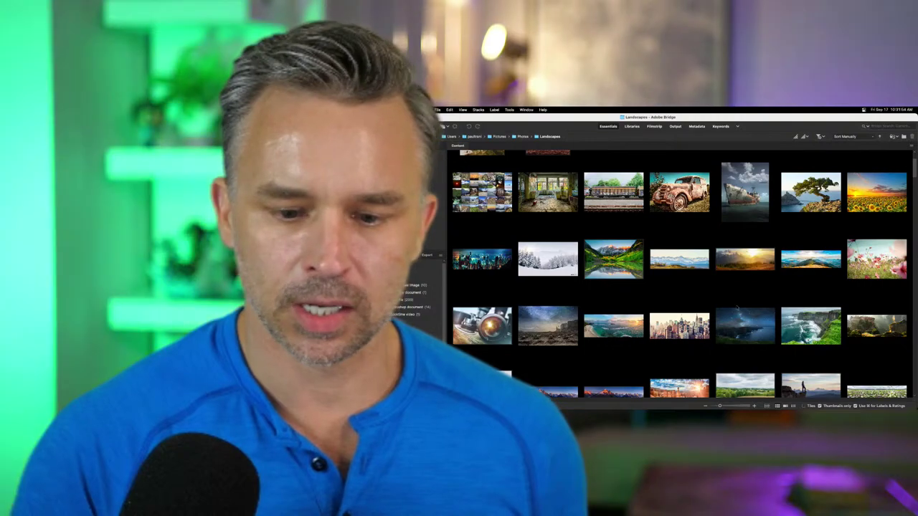
pyautogui.scroll(-5, 737, 308)
pyautogui.scroll(-3, 737, 308)
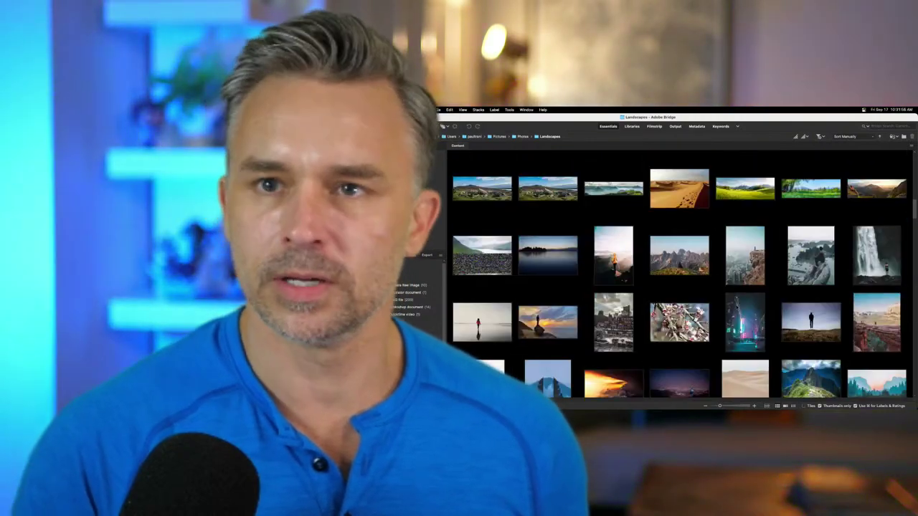
pyautogui.scroll(-2, 737, 307)
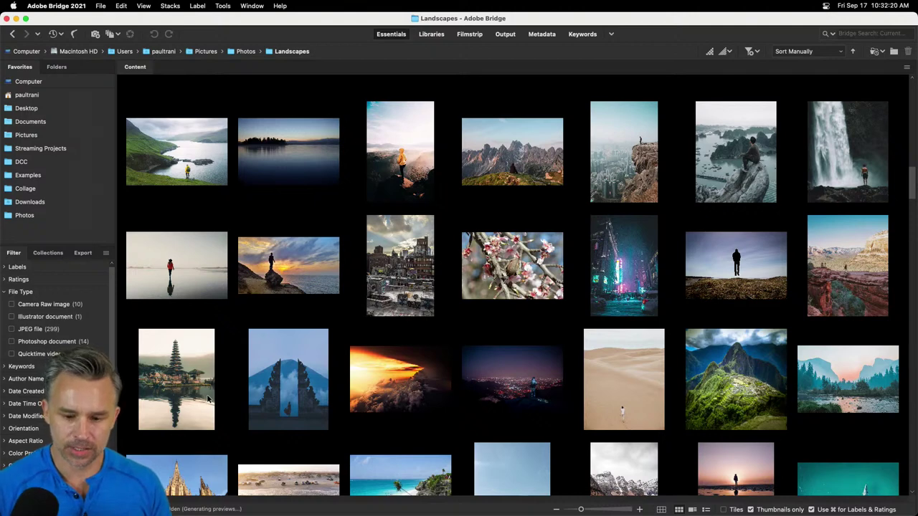
# - Preview the floating silhouette photo and the seated-hiker mountain photo full screen
pyautogui.click(724, 249)
pyautogui.press('space')
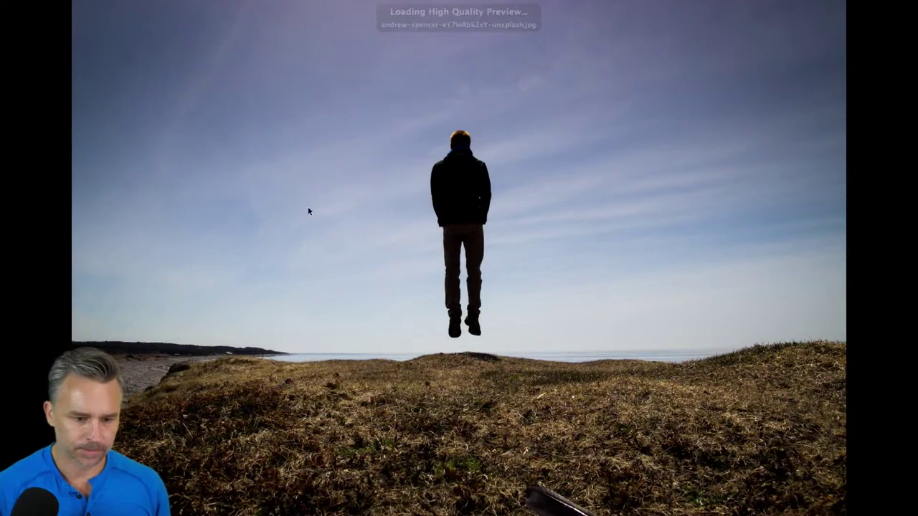
pyautogui.press('space')
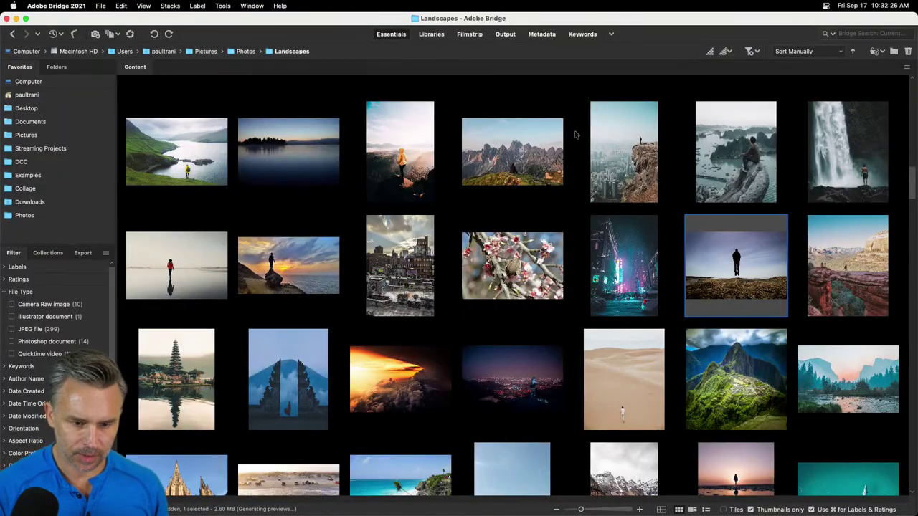
pyautogui.click(556, 140)
pyautogui.press('space')
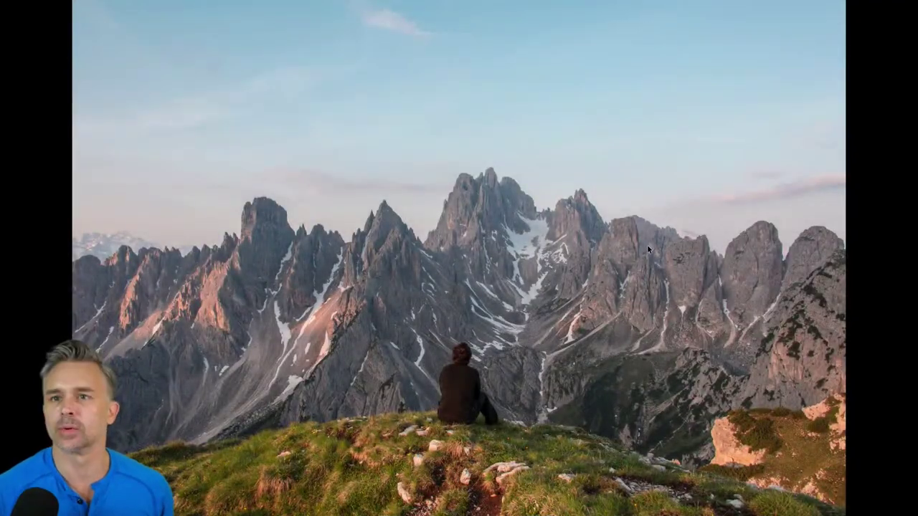
pyautogui.press('space')
# - Scroll down and preview the grass field photo full screen
pyautogui.scroll(-10, 387, 322)
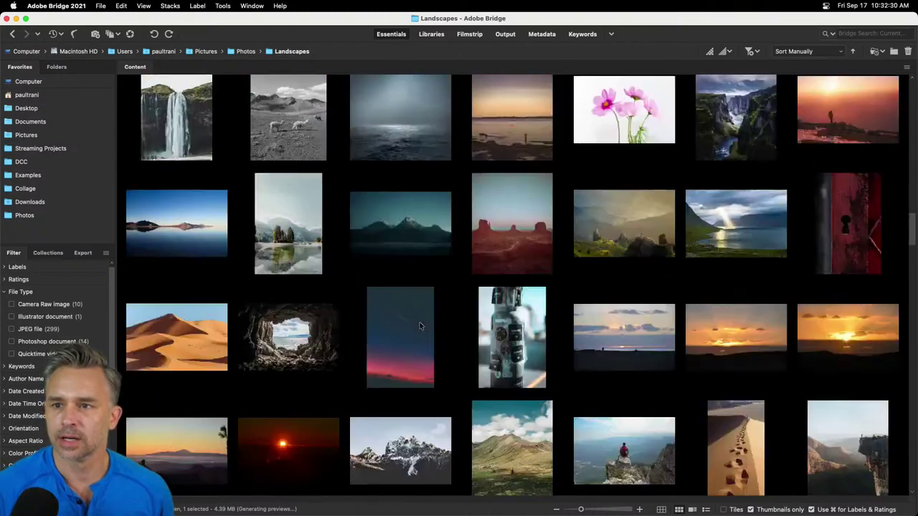
pyautogui.scroll(-10, 495, 302)
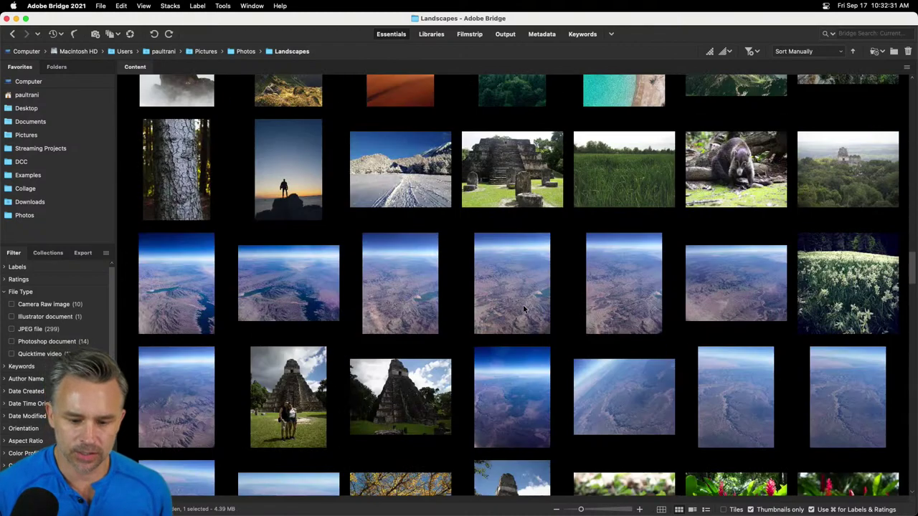
pyautogui.click(603, 188)
pyautogui.click(720, 184)
pyautogui.click(615, 173)
pyautogui.press('space')
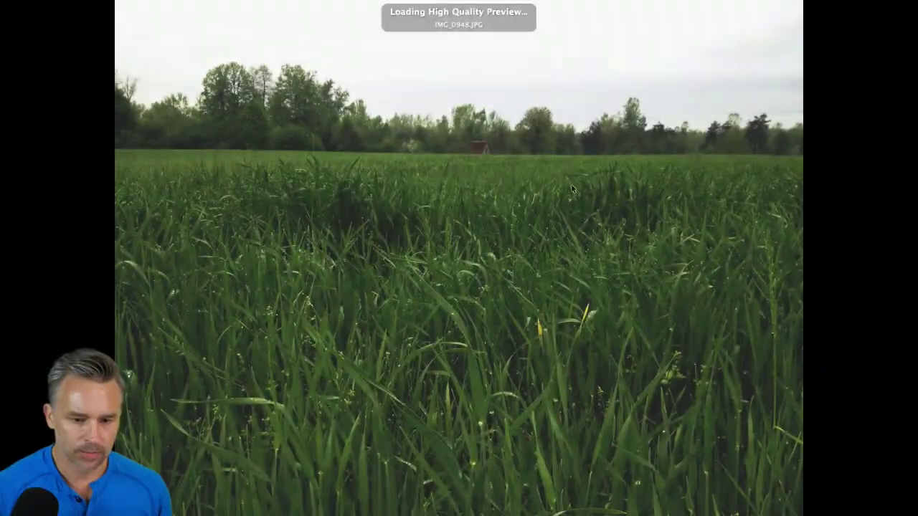
pyautogui.press('space')
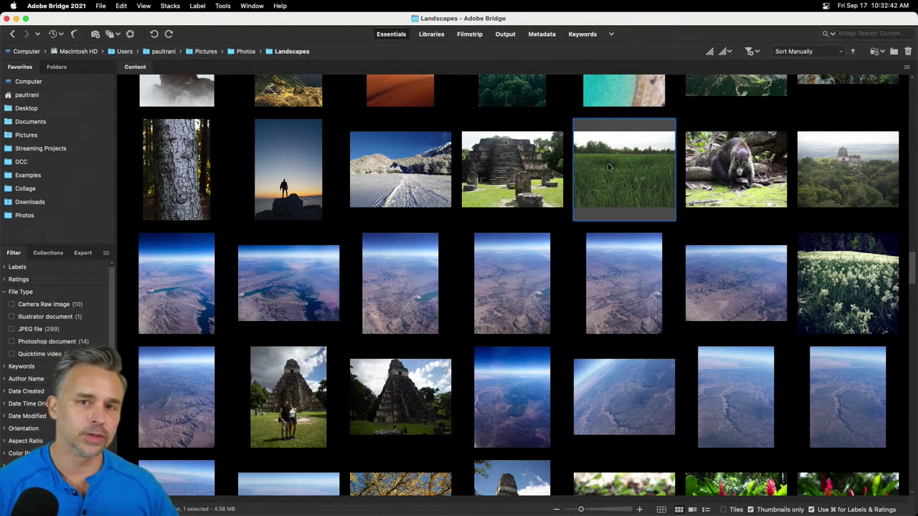
# - Open the grass field photo IMG_0948.JPG in Photoshop, then return to Bridge
pyautogui.rightClick(608, 163)
pyautogui.press('Escape')
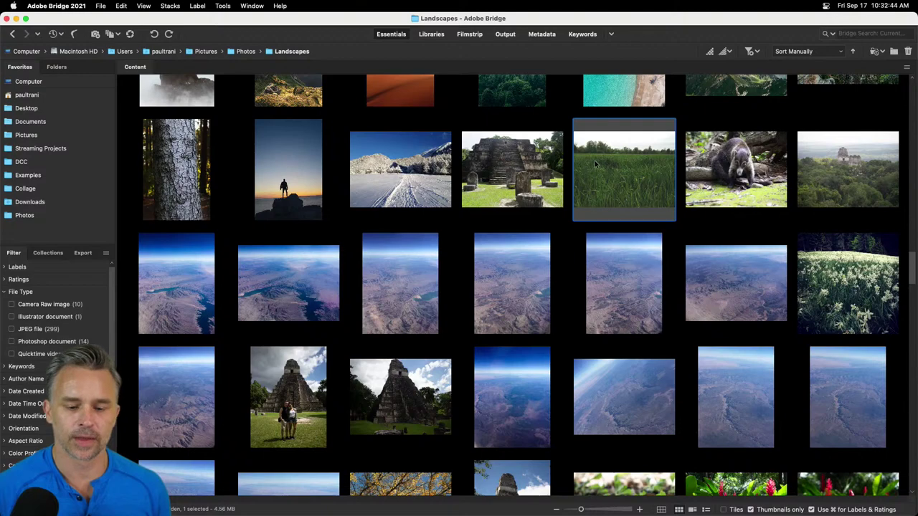
pyautogui.press('super+Tab')
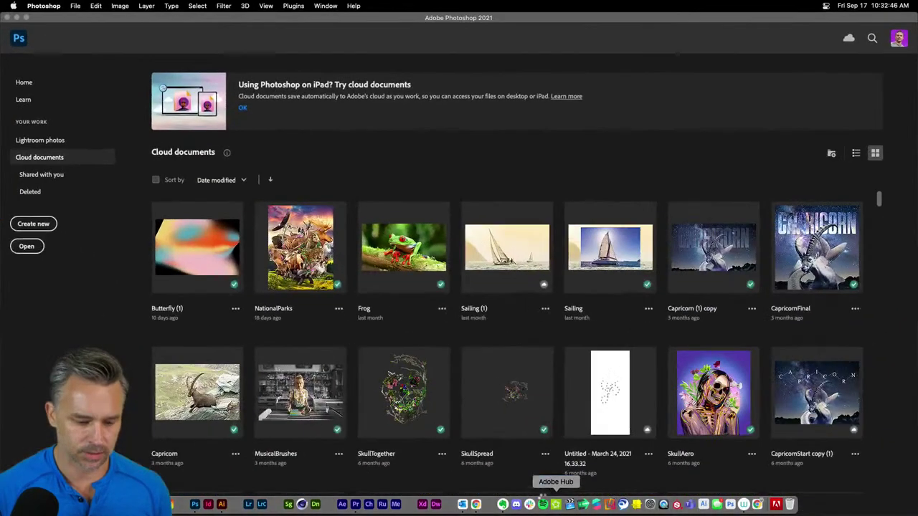
pyautogui.press('super+equal')
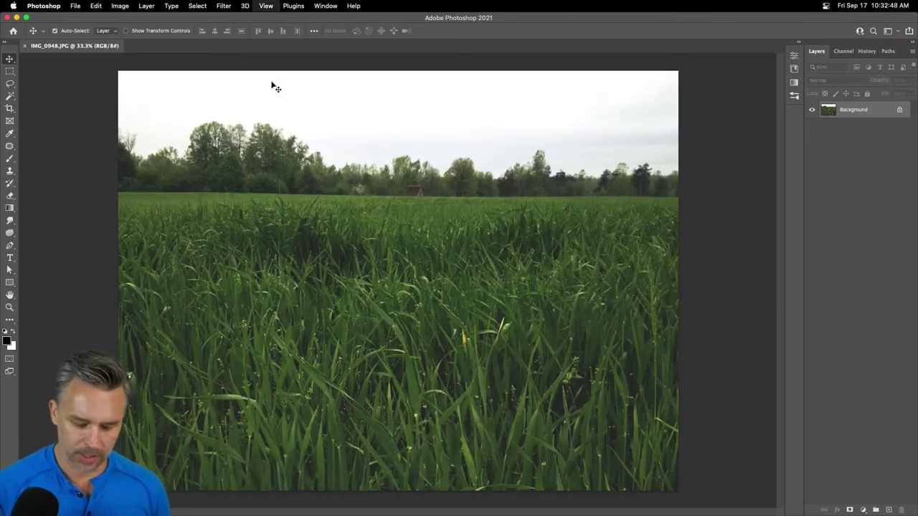
pyautogui.click(16, 17)
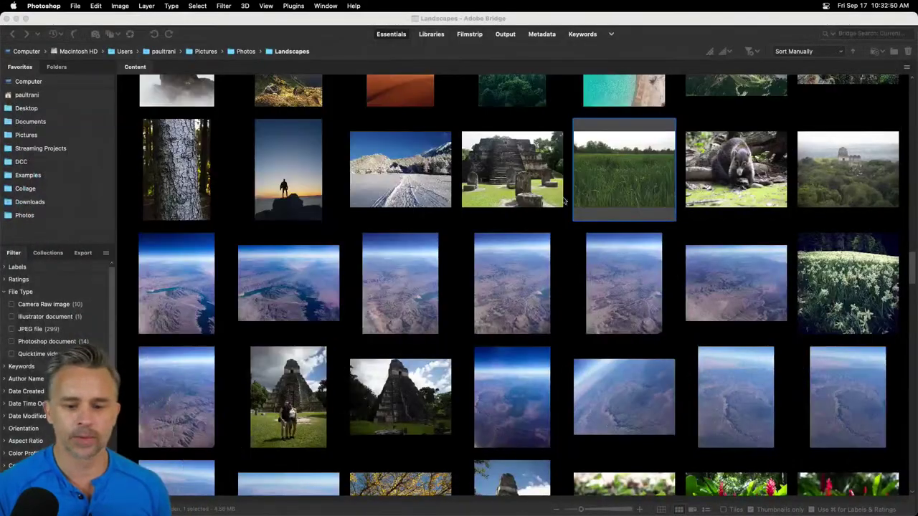
pyautogui.click(628, 317)
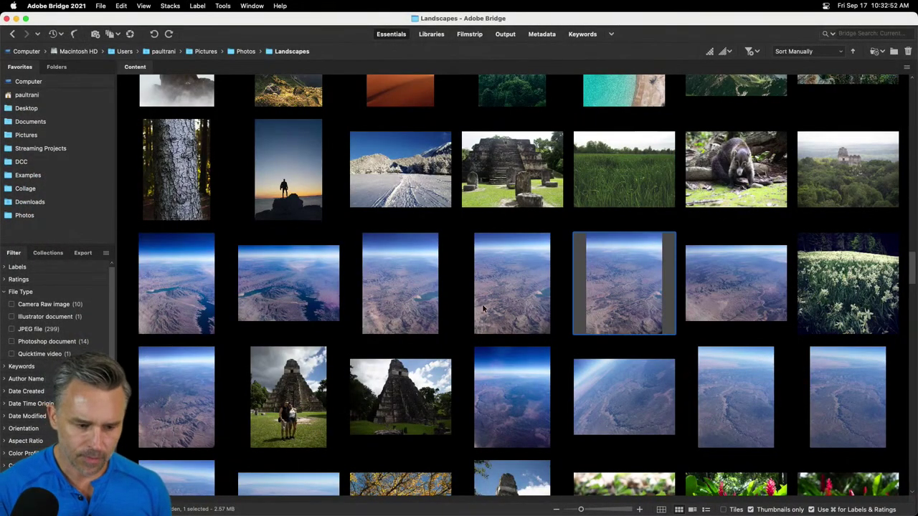
# - Select the dark mountain, lake and trees, and canyon photos
pyautogui.scroll(15, 485, 307)
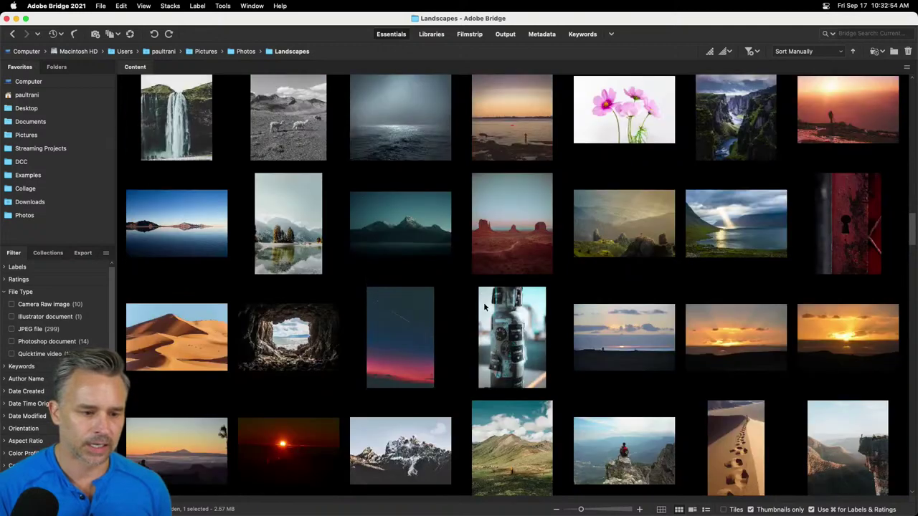
pyautogui.click(398, 235)
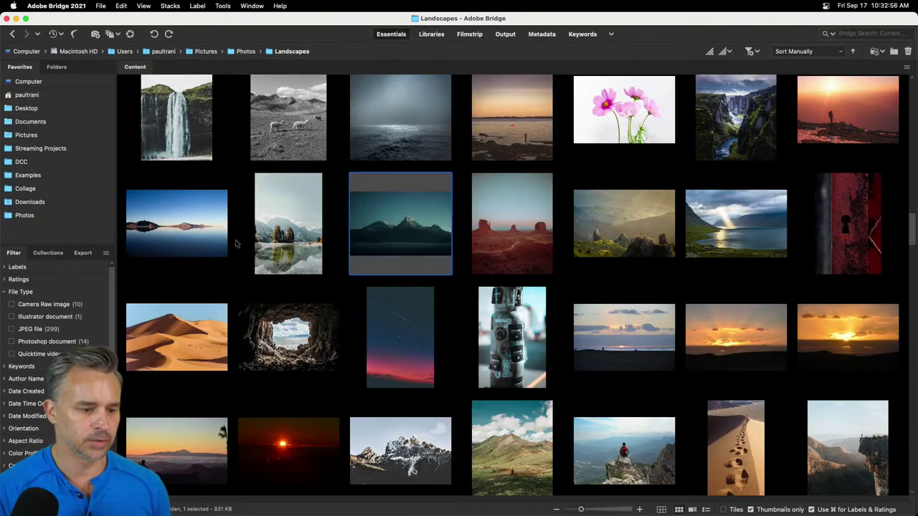
pyautogui.keyDown('shift'); pyautogui.click(190, 236); pyautogui.keyUp('shift')
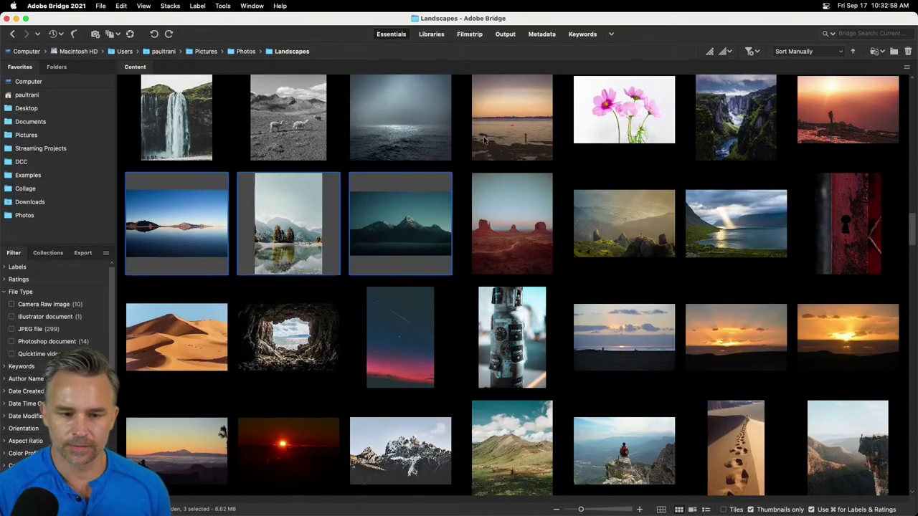
pyautogui.keyDown('super'); pyautogui.click(708, 152); pyautogui.keyUp('super')
pyautogui.keyDown('super'); pyautogui.click(634, 241); pyautogui.keyUp('super')
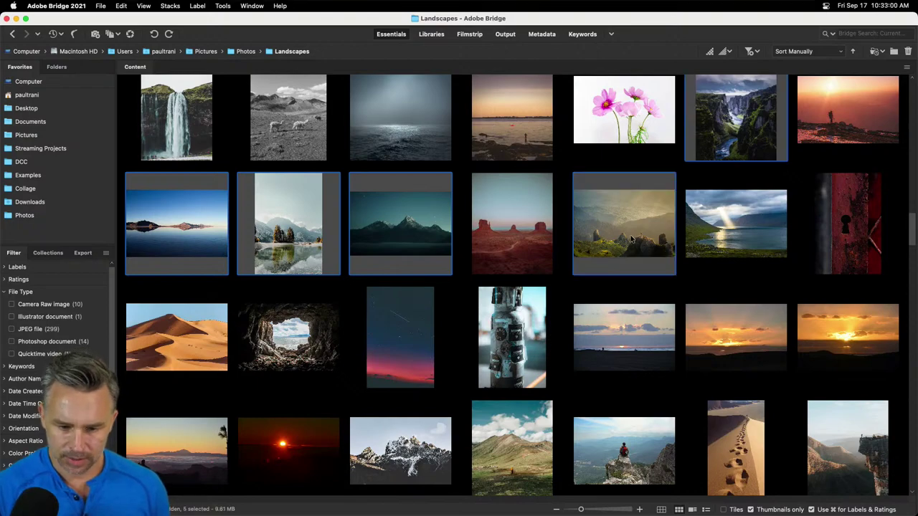
pyautogui.keyDown('super'); pyautogui.click(624, 251); pyautogui.keyUp('super')
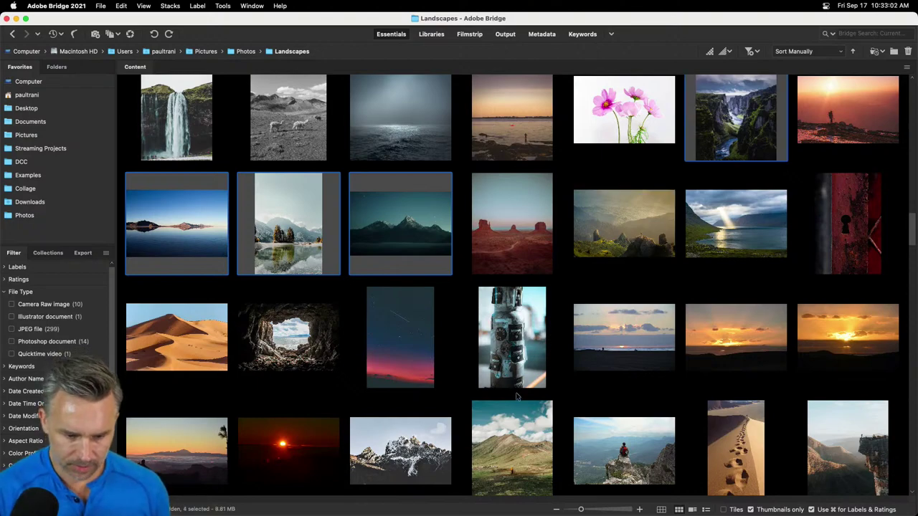
# - Add the valley, river, mountain valley and grass close-up photos to the selection
pyautogui.scroll(-3, 517, 396)
pyautogui.keyDown('super'); pyautogui.click(479, 327); pyautogui.keyUp('super')
pyautogui.scroll(-15, 478, 316)
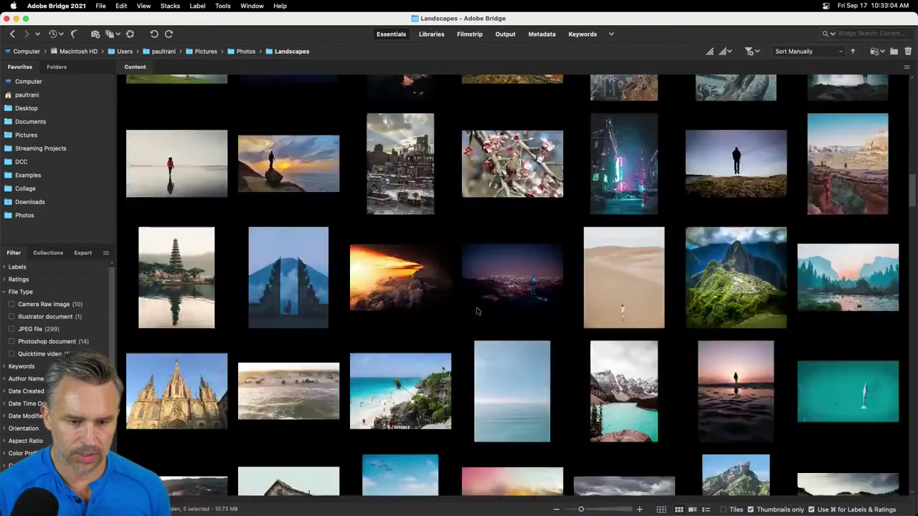
pyautogui.scroll(3, 477, 311)
pyautogui.scroll(10, 494, 176)
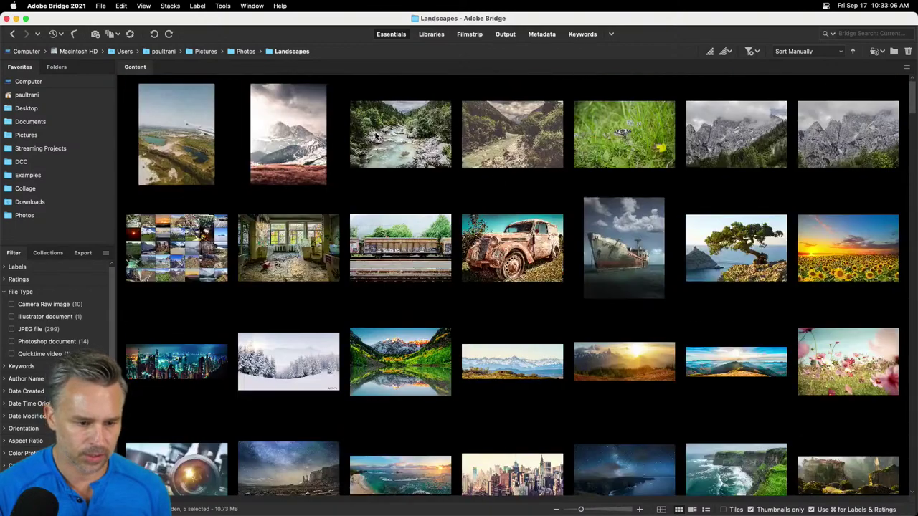
pyautogui.keyDown('super'); pyautogui.click(376, 137); pyautogui.keyUp('super')
pyautogui.keyDown('super'); pyautogui.click(546, 146); pyautogui.keyUp('super')
pyautogui.keyDown('super'); pyautogui.click(629, 151); pyautogui.keyUp('super')
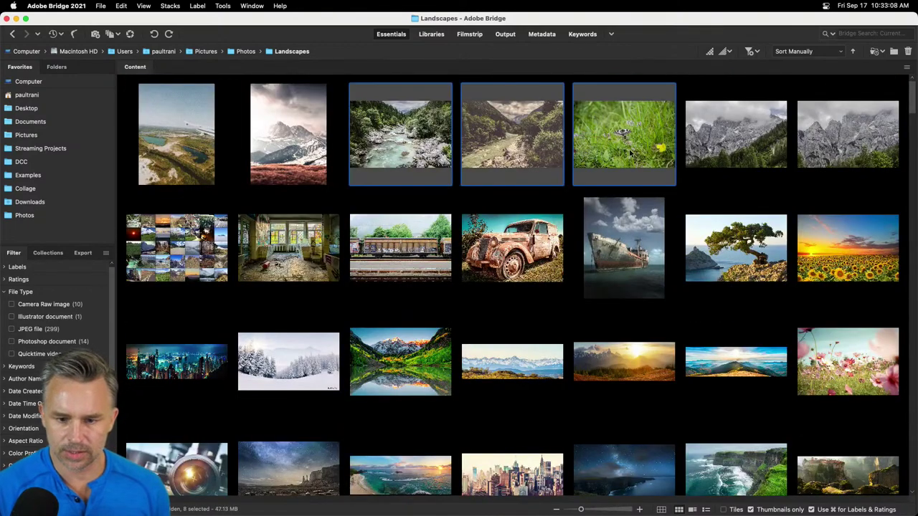
# - Add the rusty car photo and run Tools > Photoshop > Load Files into Photoshop Layers
pyautogui.click(170, 5)
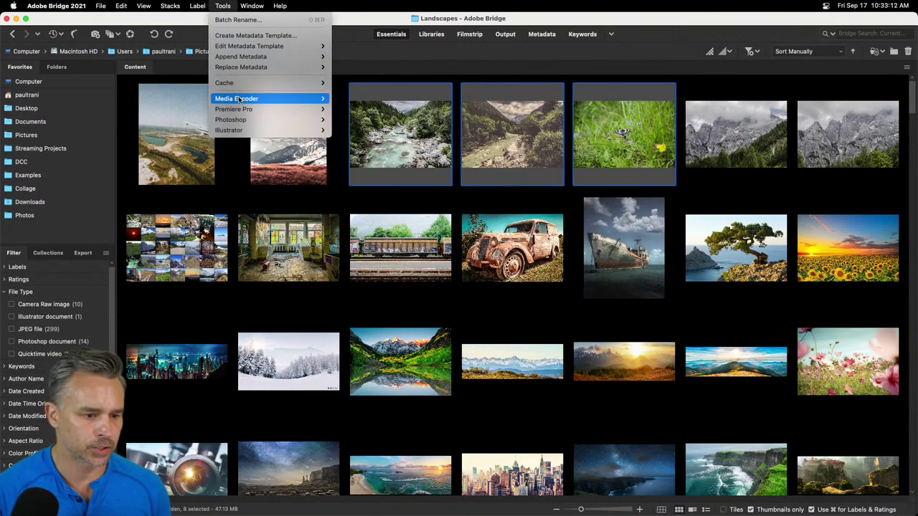
pyautogui.moveTo(239, 120)
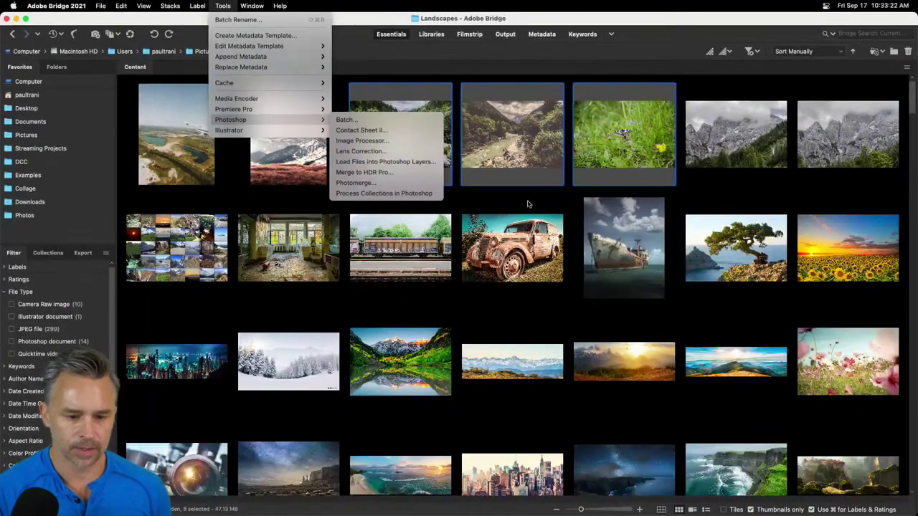
pyautogui.click(515, 243)
pyautogui.keyDown('super'); pyautogui.click(503, 244); pyautogui.keyUp('super')
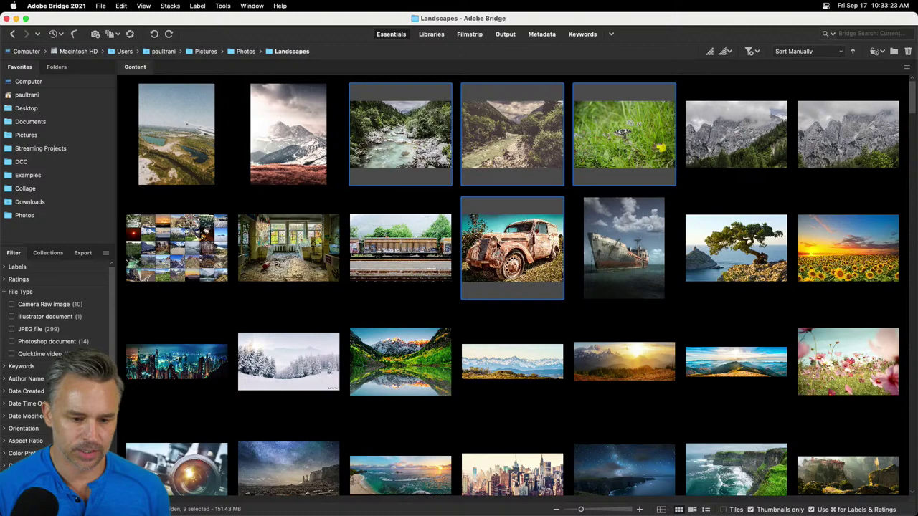
pyautogui.click(195, 6)
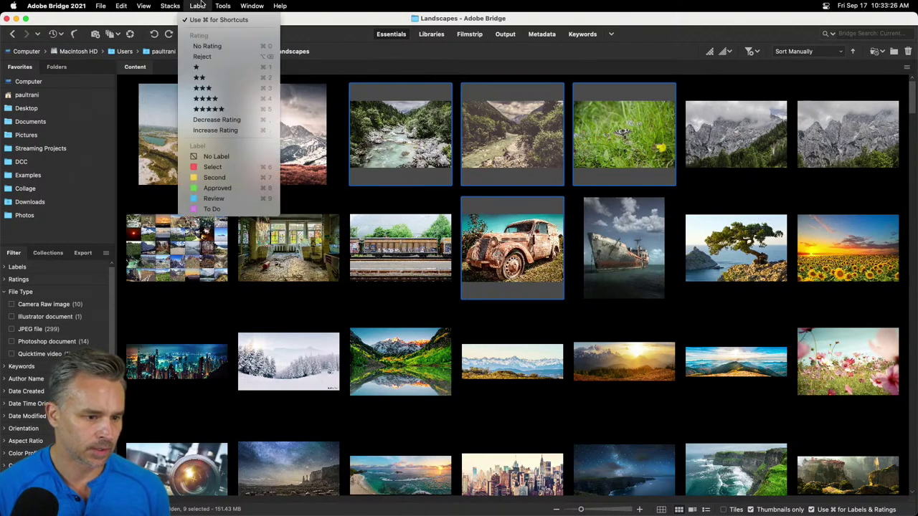
pyautogui.moveTo(221, 6)
pyautogui.moveTo(246, 122)
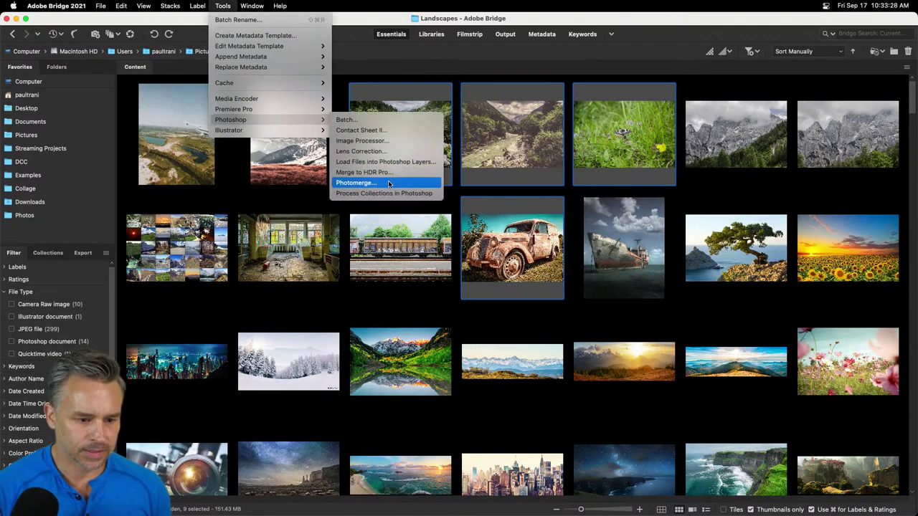
pyautogui.click(393, 162)
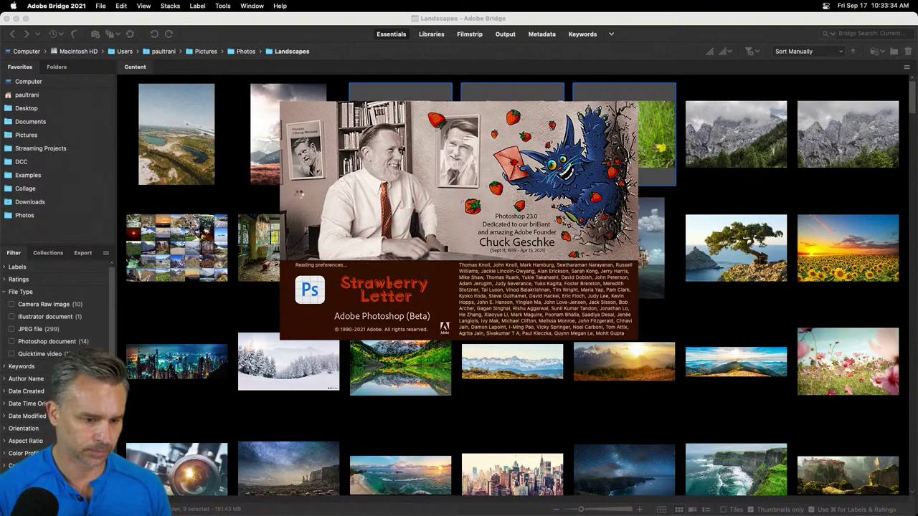
# - Select the first six top-row aerial landscape photos plus the rusty car photo
pyautogui.click(455, 144)
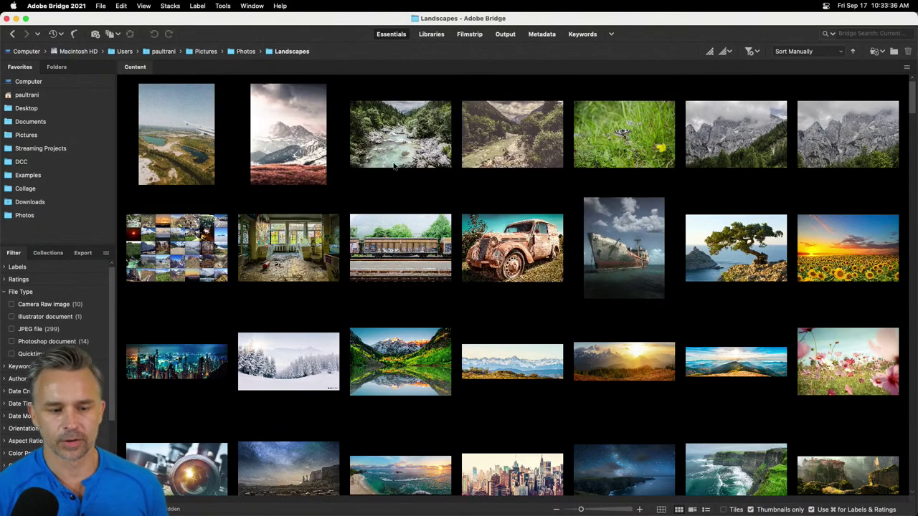
pyautogui.click(185, 146)
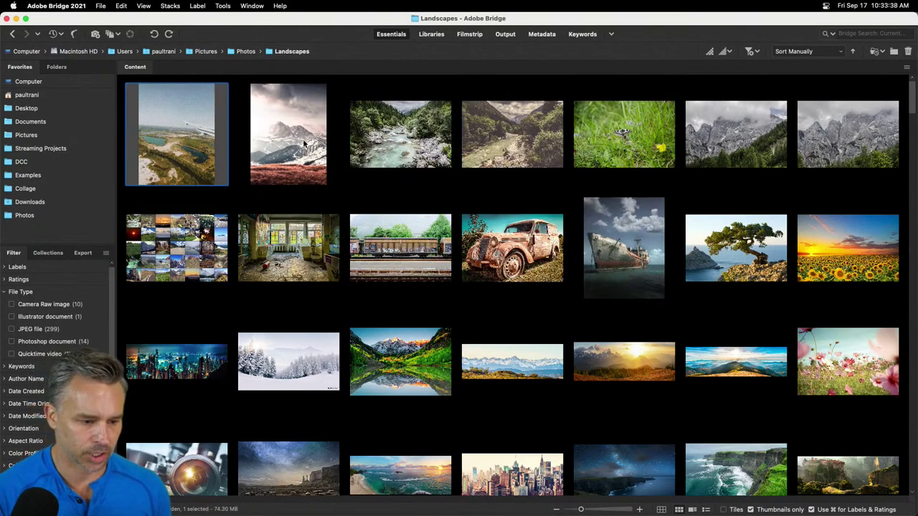
pyautogui.keyDown('shift'); pyautogui.click(694, 144); pyautogui.keyUp('shift')
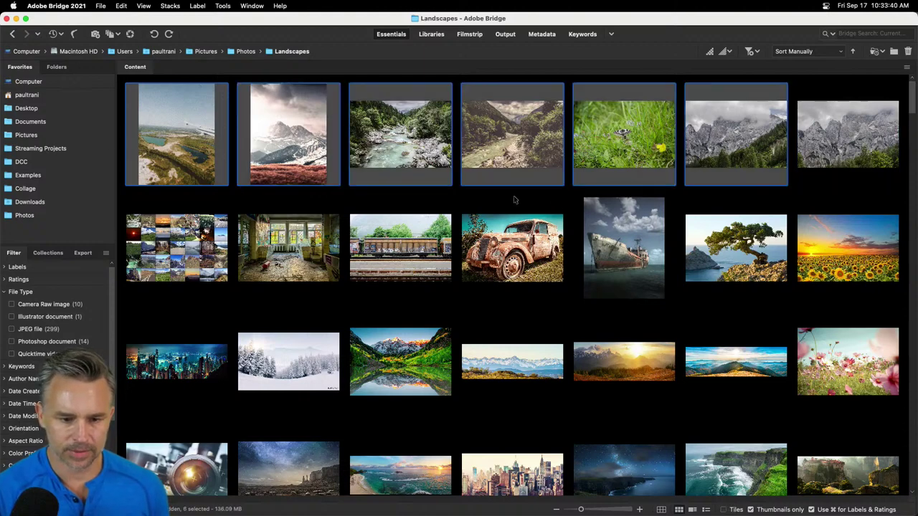
pyautogui.keyDown('super'); pyautogui.click(527, 267); pyautogui.keyUp('super')
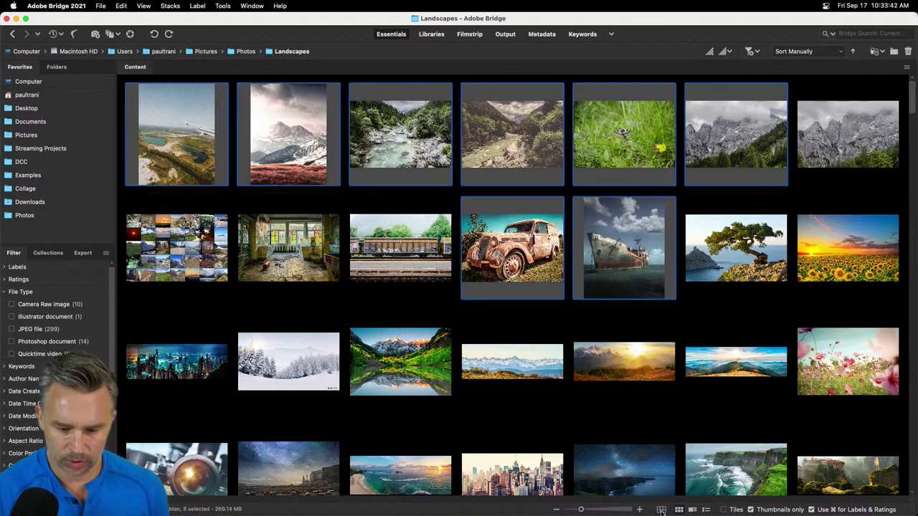
# - Quit the running Photoshop beta from the Dock, confirming Quit Photoshop
pyautogui.rightClick(730, 505)
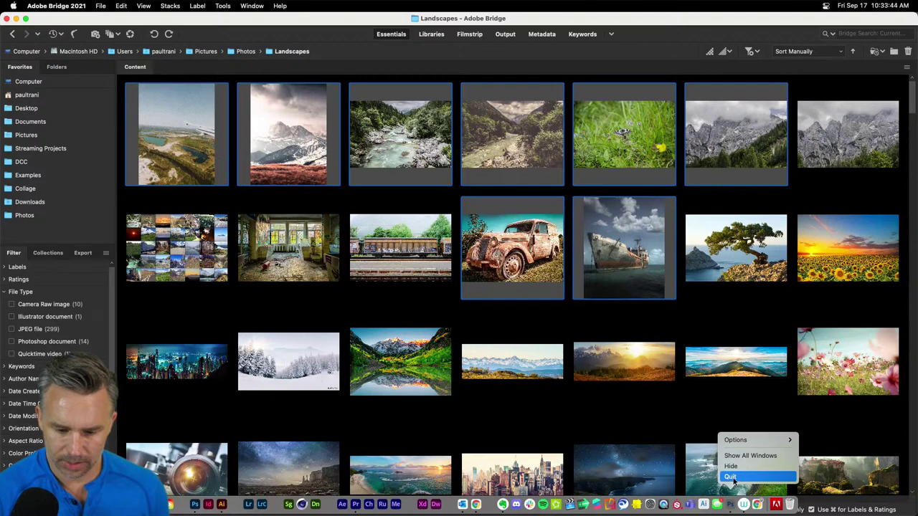
pyautogui.click(732, 477)
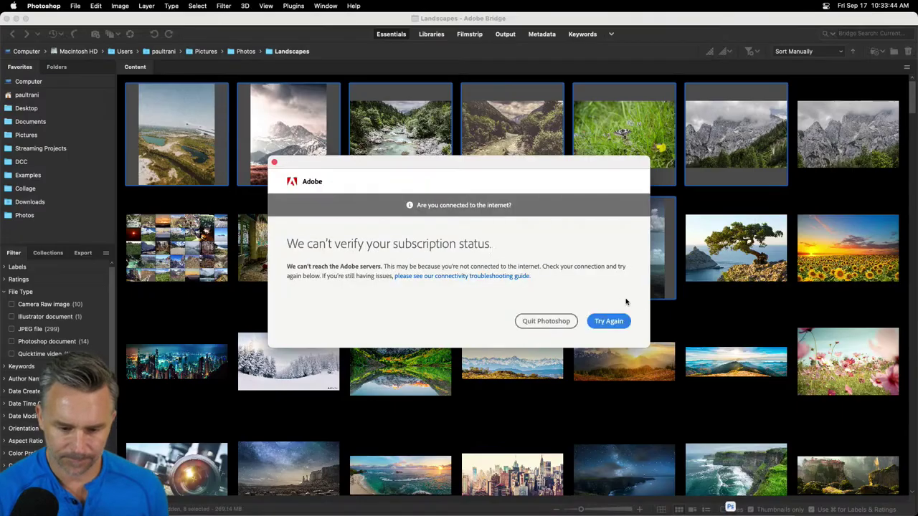
pyautogui.click(542, 323)
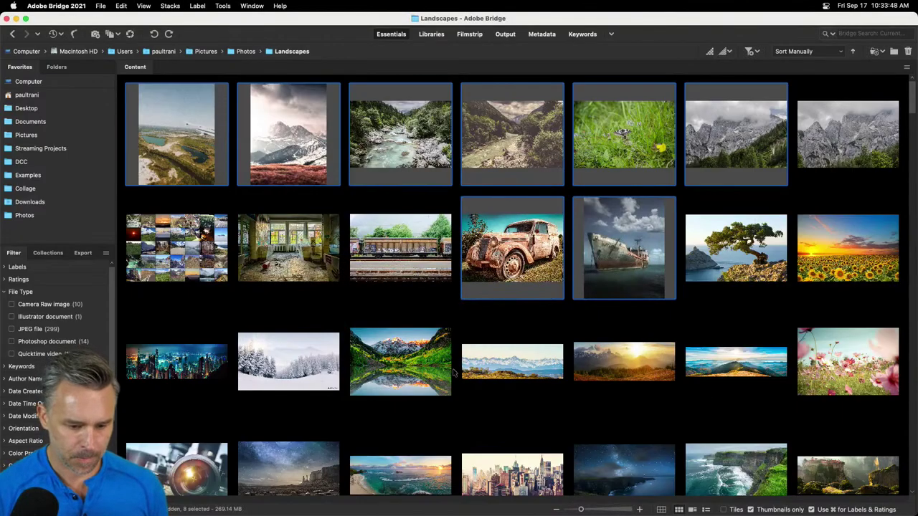
# - Add the mountain panorama, lake reflection, city skyline, farm field, misty mountains, city-at-night and forest photos
pyautogui.keyDown('super'); pyautogui.click(473, 374); pyautogui.keyUp('super')
pyautogui.keyDown('super'); pyautogui.click(391, 369); pyautogui.keyUp('super')
pyautogui.keyDown('super'); pyautogui.click(185, 376); pyautogui.keyUp('super')
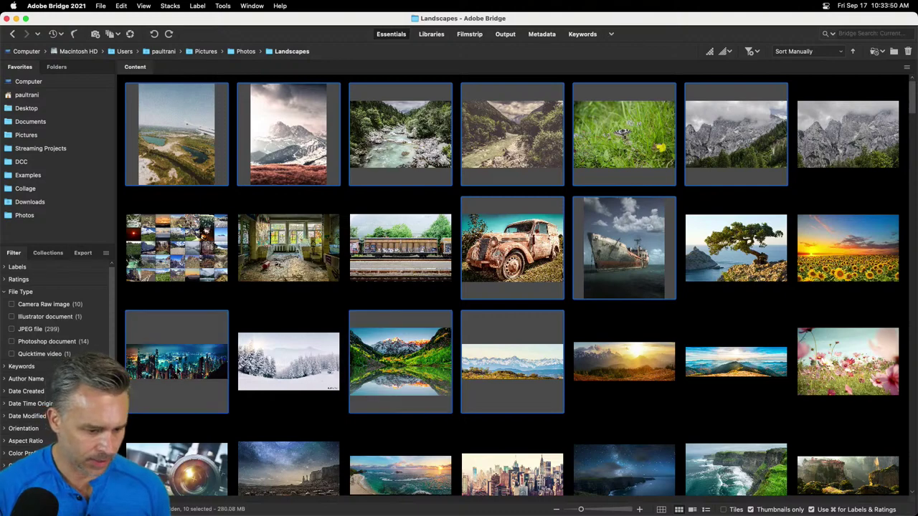
pyautogui.scroll(-5, 691, 371)
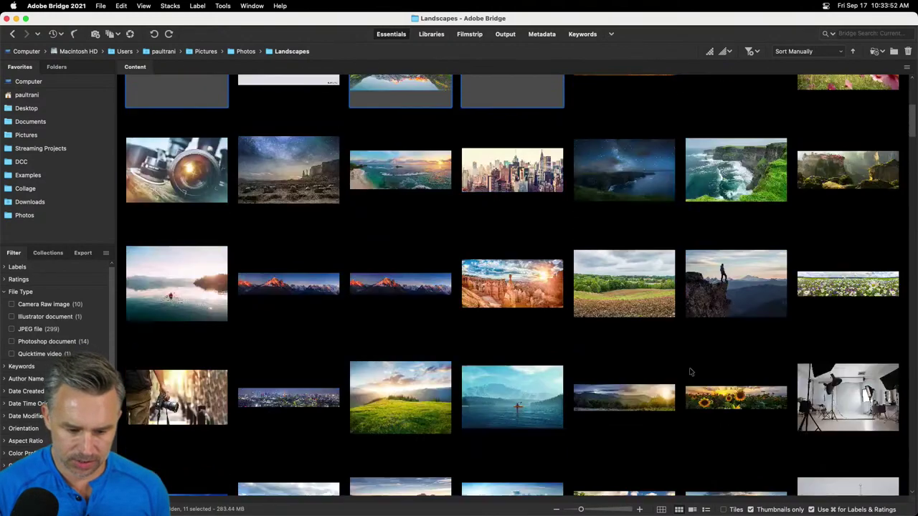
pyautogui.keyDown('super'); pyautogui.click(610, 286); pyautogui.keyUp('super')
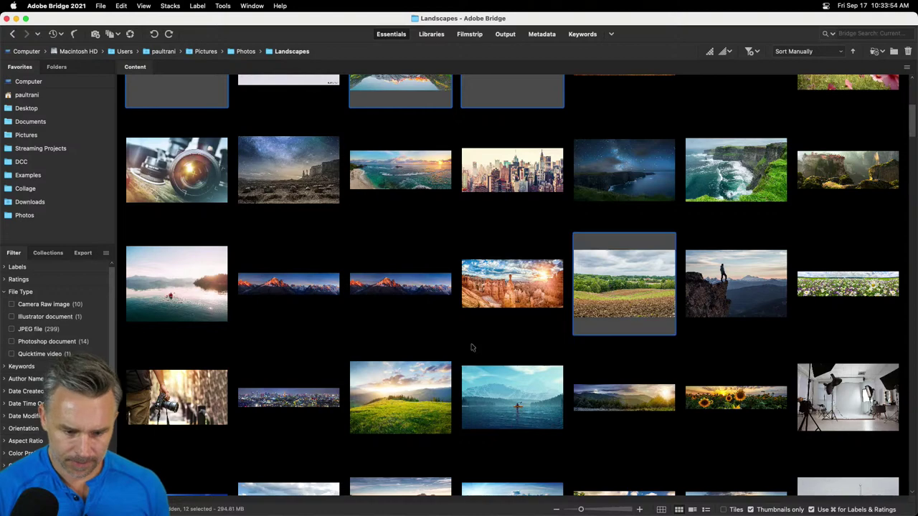
pyautogui.scroll(-5, 474, 348)
pyautogui.keyDown('super'); pyautogui.click(377, 213); pyautogui.keyUp('super')
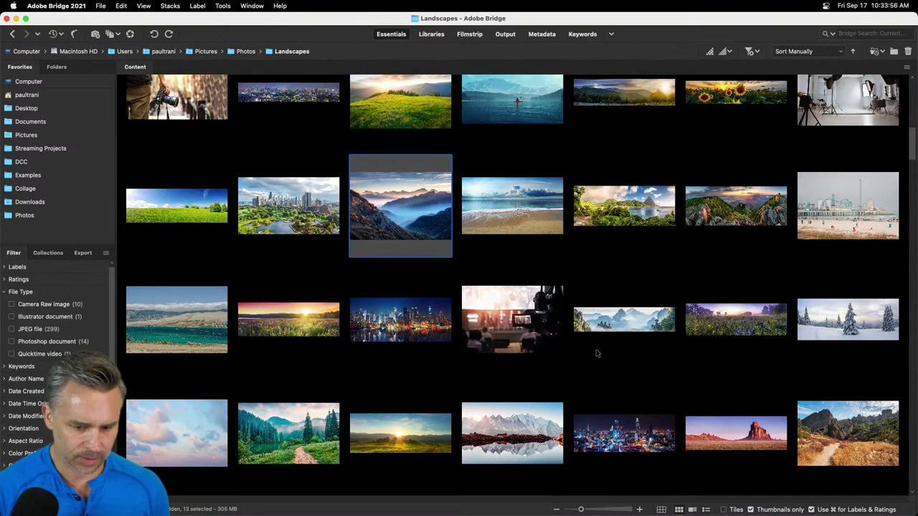
pyautogui.keyDown('super'); pyautogui.click(618, 434); pyautogui.keyUp('super')
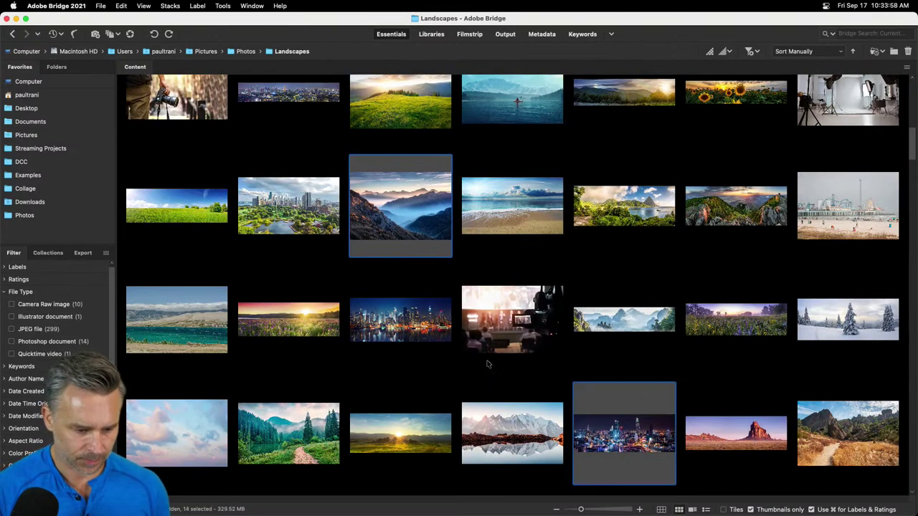
pyautogui.keyDown('super'); pyautogui.click(295, 430); pyautogui.keyUp('super')
pyautogui.scroll(5, 377, 369)
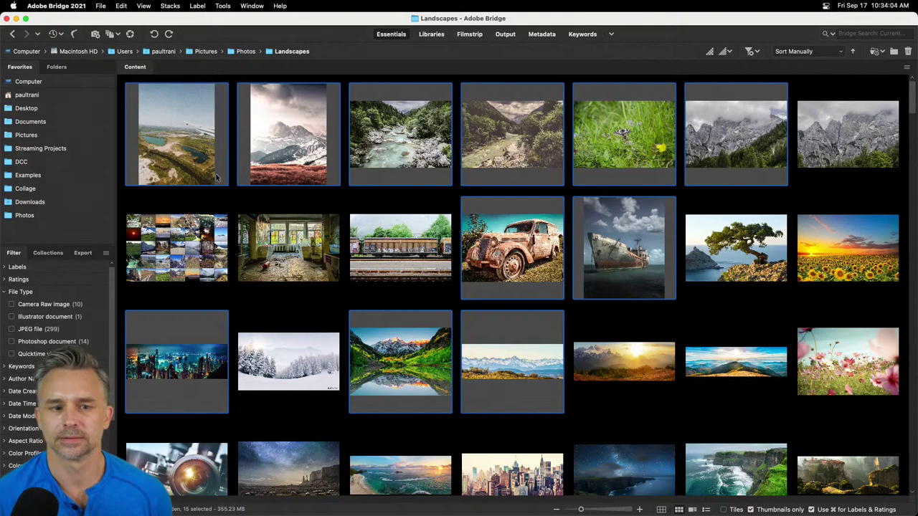
pyautogui.click(43, 5)
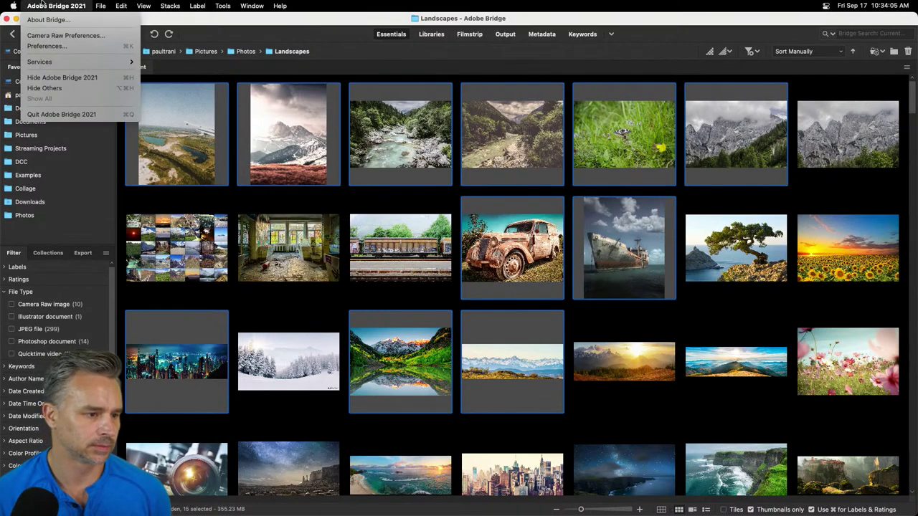
# - Set Photoshop Document files to open in Adobe Photoshop 2021 under File Type Associations and save
pyautogui.click(57, 41)
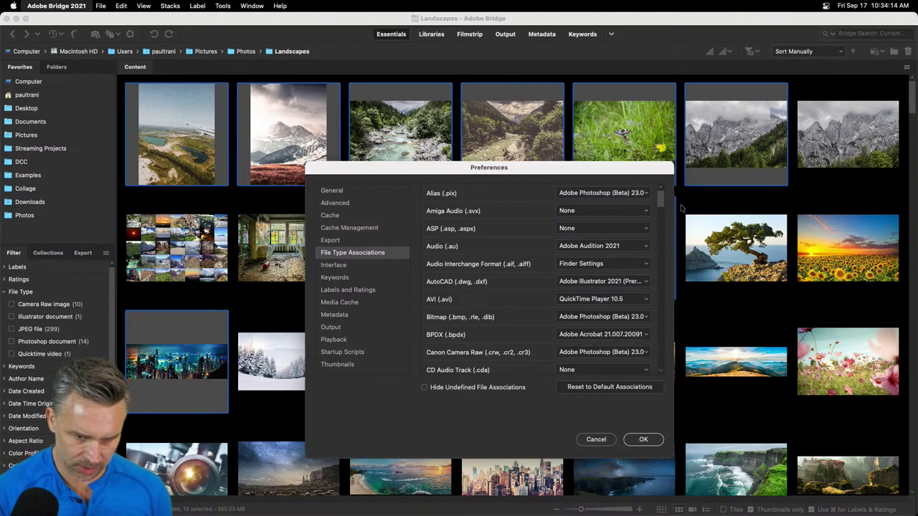
pyautogui.scroll(-5, 589, 247)
pyautogui.scroll(-15, 590, 247)
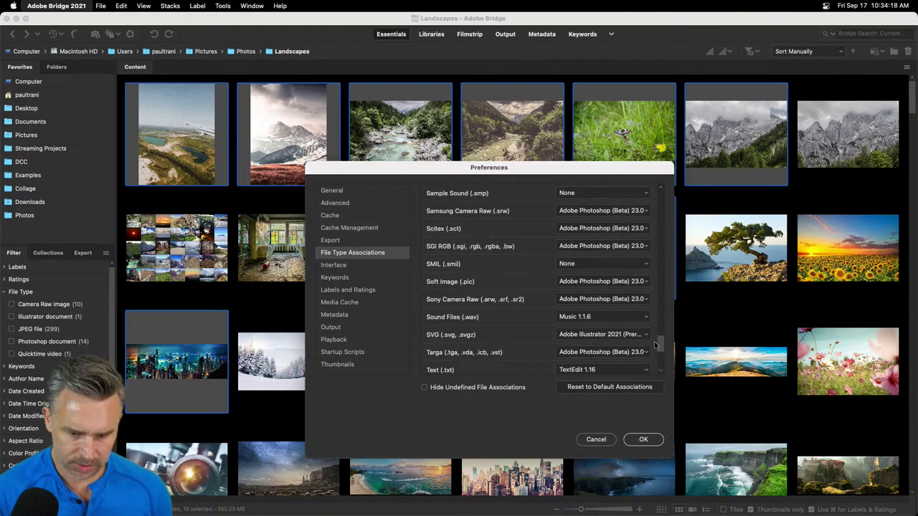
pyautogui.moveTo(655, 346); pyautogui.dragTo(664, 314)
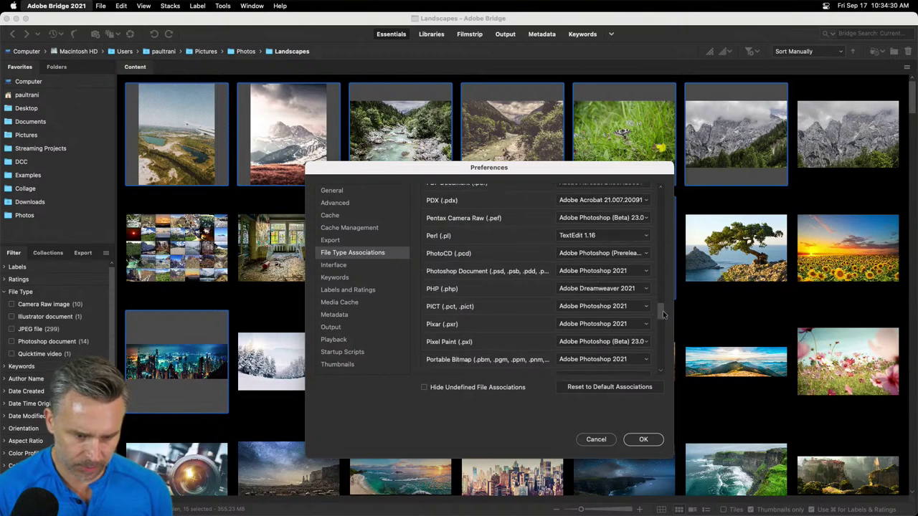
pyautogui.click(593, 272)
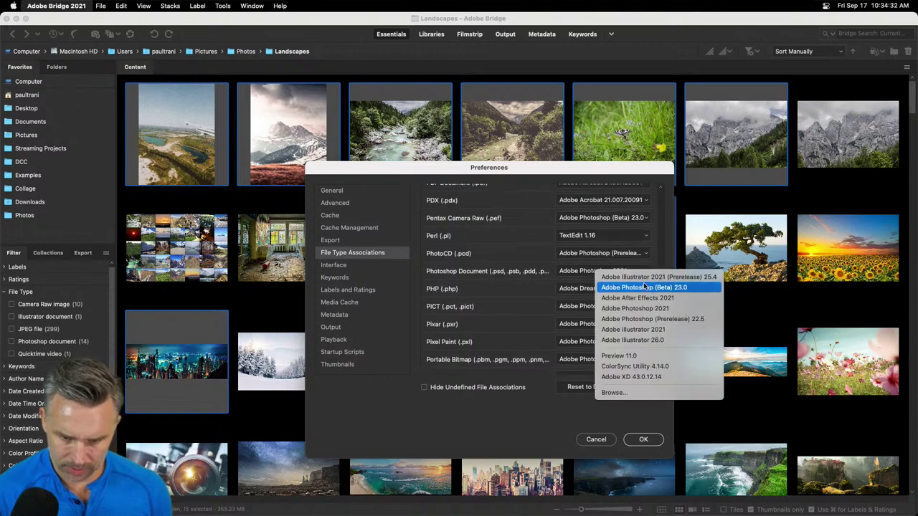
pyautogui.click(686, 314)
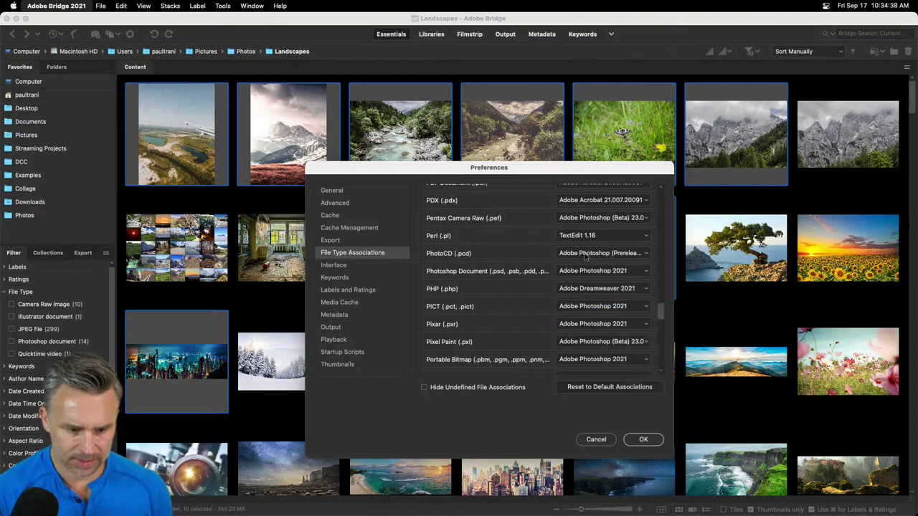
pyautogui.click(644, 440)
# - Load the selected photos into Photoshop Layers, quit the beta, and switch to Photoshop 2021
pyautogui.click(222, 5)
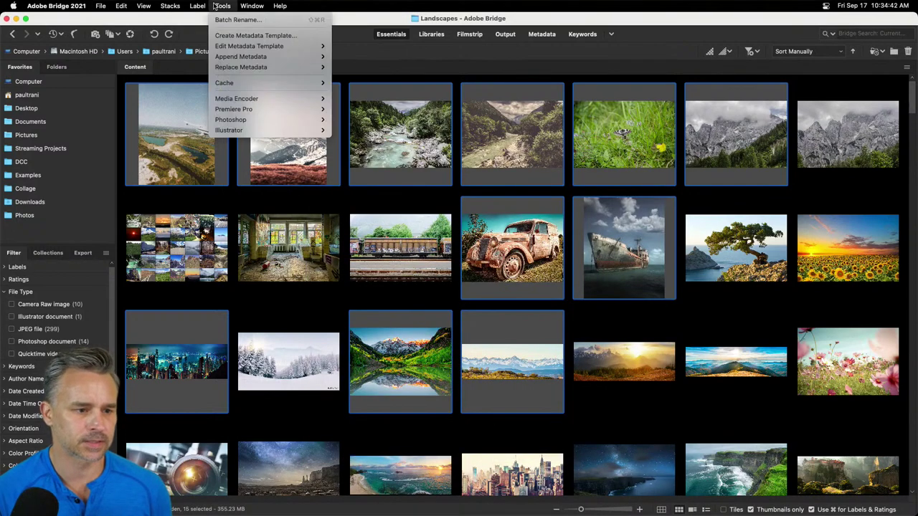
pyautogui.moveTo(226, 122)
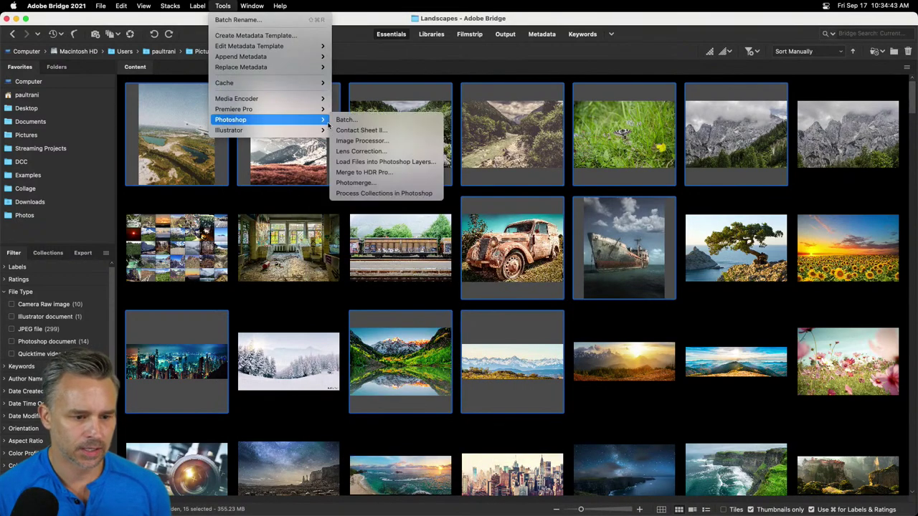
pyautogui.click(398, 162)
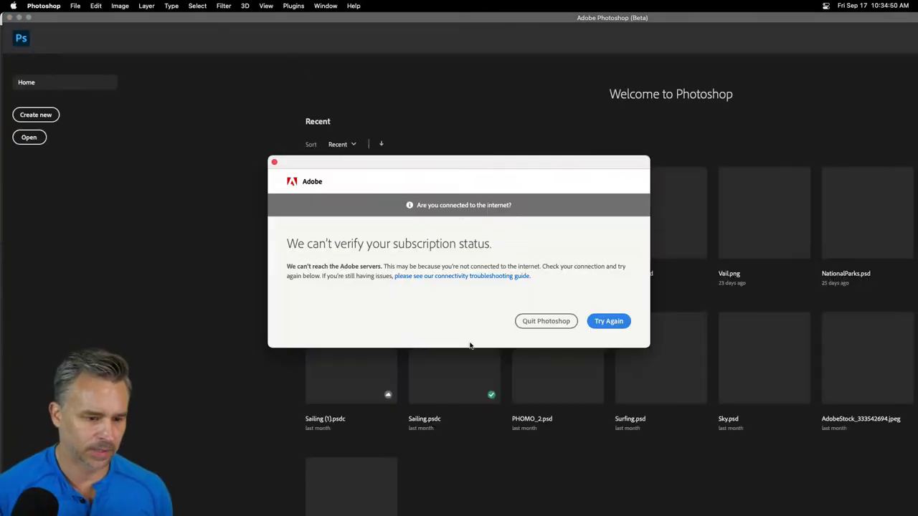
pyautogui.click(548, 322)
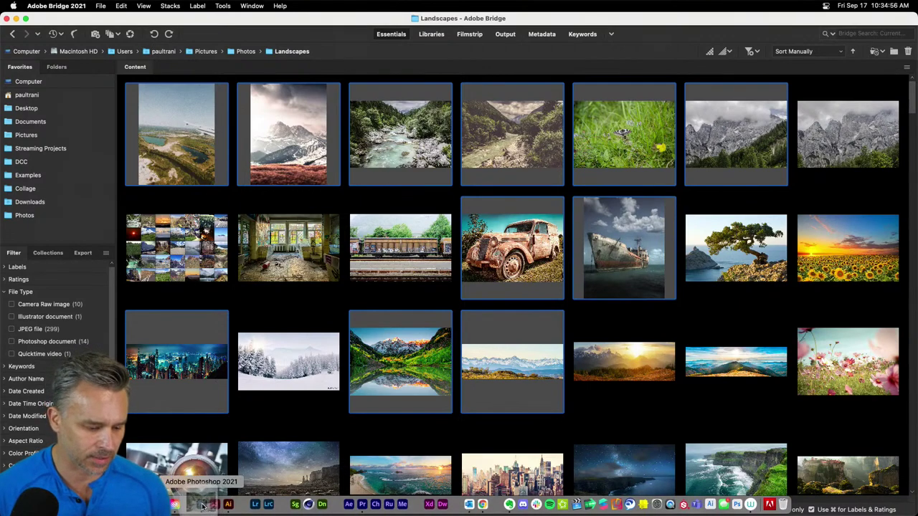
pyautogui.click(203, 506)
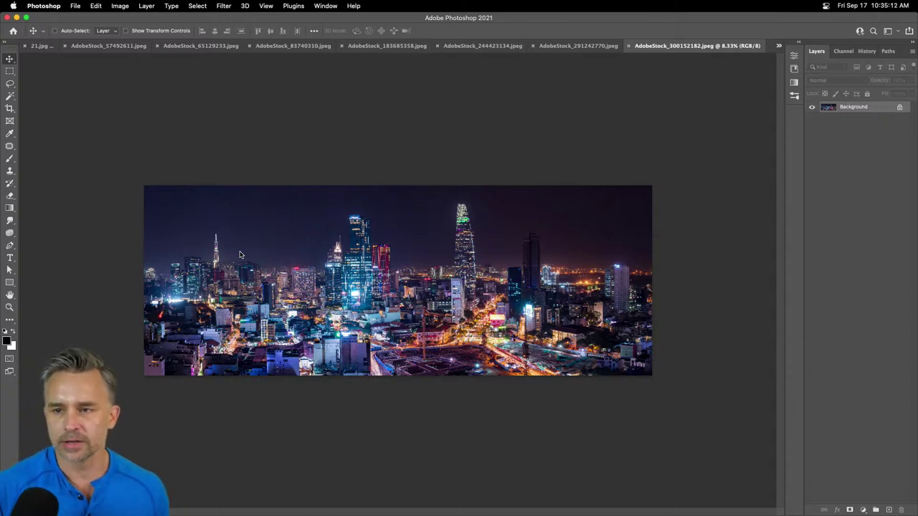
# - Back in Bridge, hide the side panels and preview the grass close-up photo full screen
pyautogui.click(174, 504)
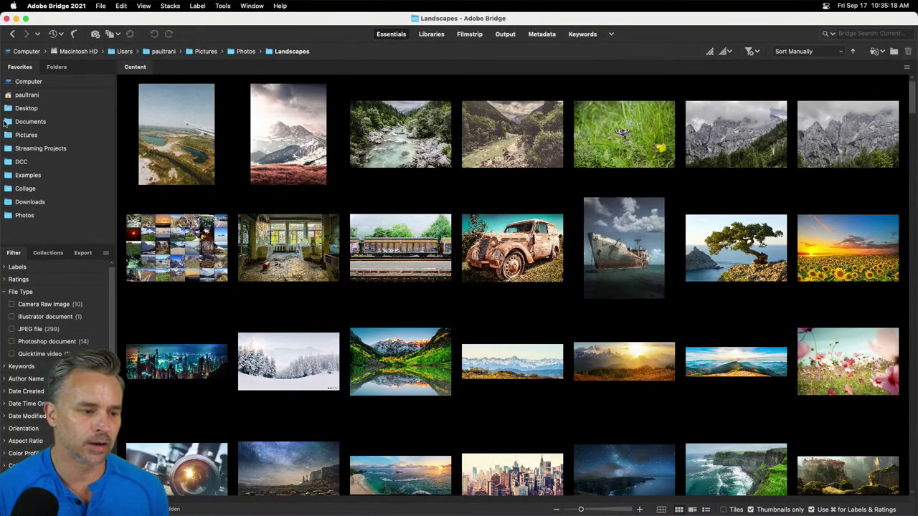
pyautogui.doubleClick(115, 144)
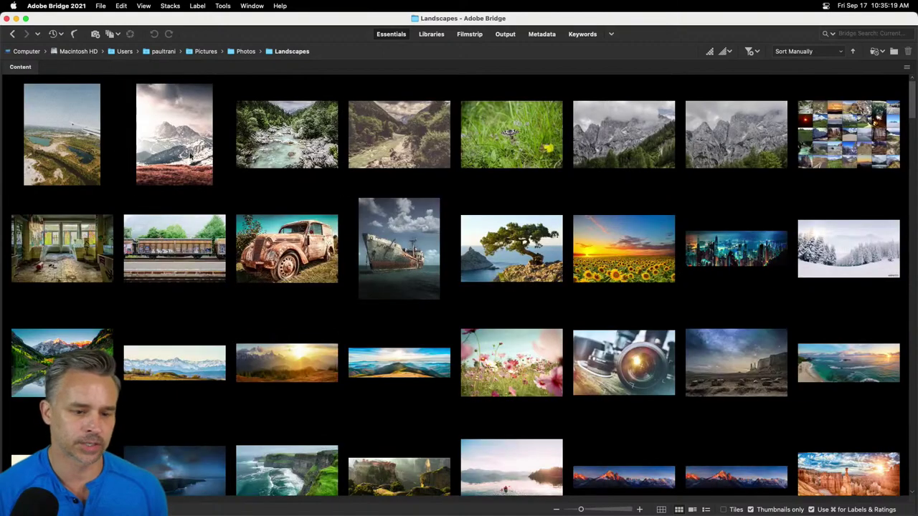
pyautogui.click(513, 151)
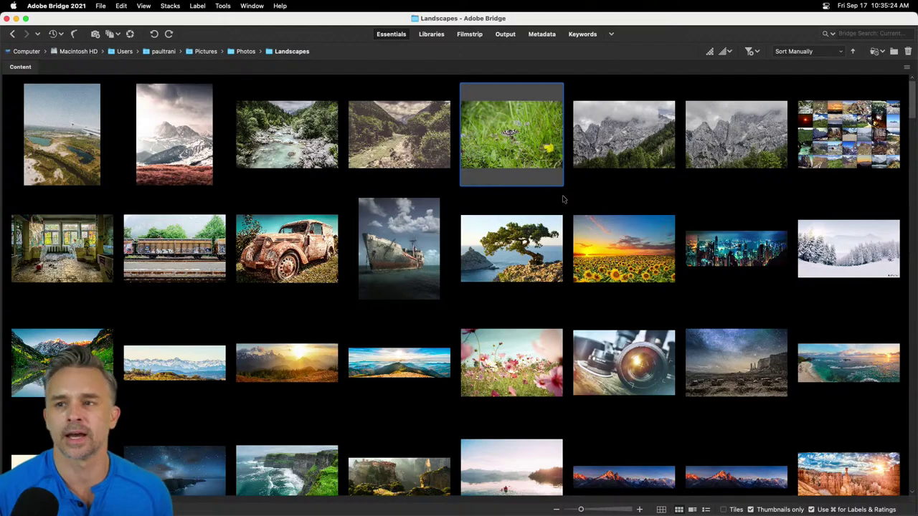
pyautogui.press('space')
pyautogui.press('space')
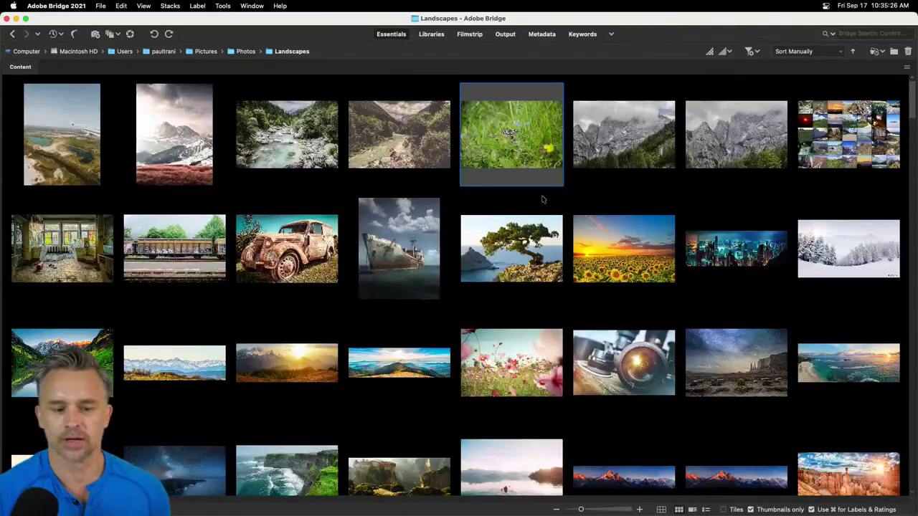
pyautogui.press('Down')
pyautogui.press('space')
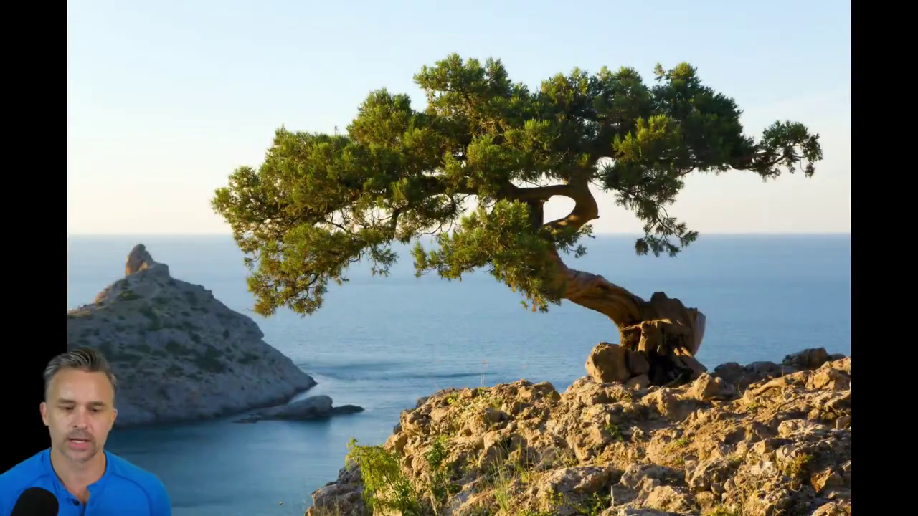
# - Step through previews to the pink cosmos photo and open it in Photoshop 2021
pyautogui.press('Right')
pyautogui.press('Right')
pyautogui.press('Right')
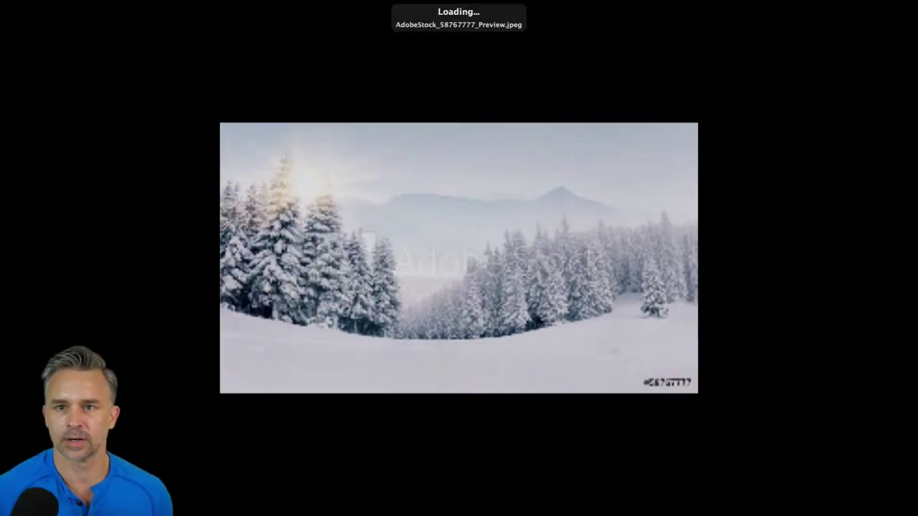
pyautogui.press('Right')
pyautogui.press('Right')
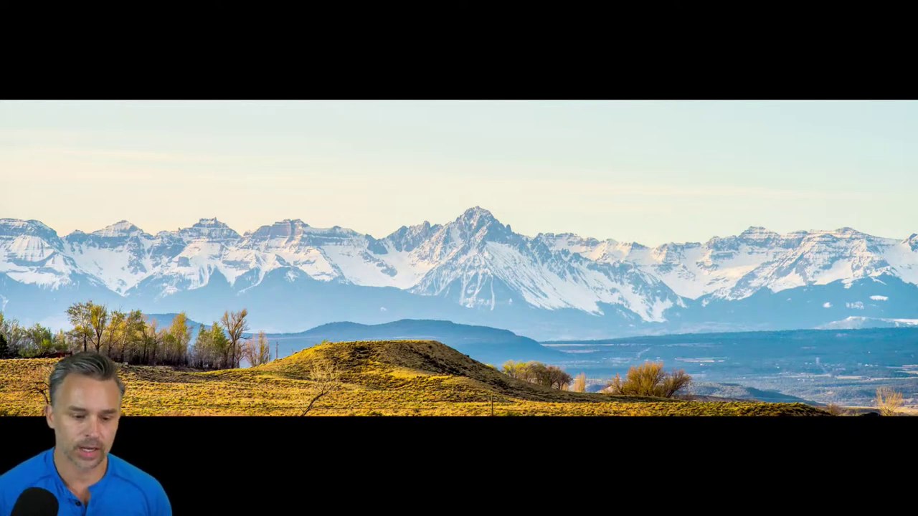
pyautogui.press('Right')
pyautogui.press('Right')
pyautogui.press('Right')
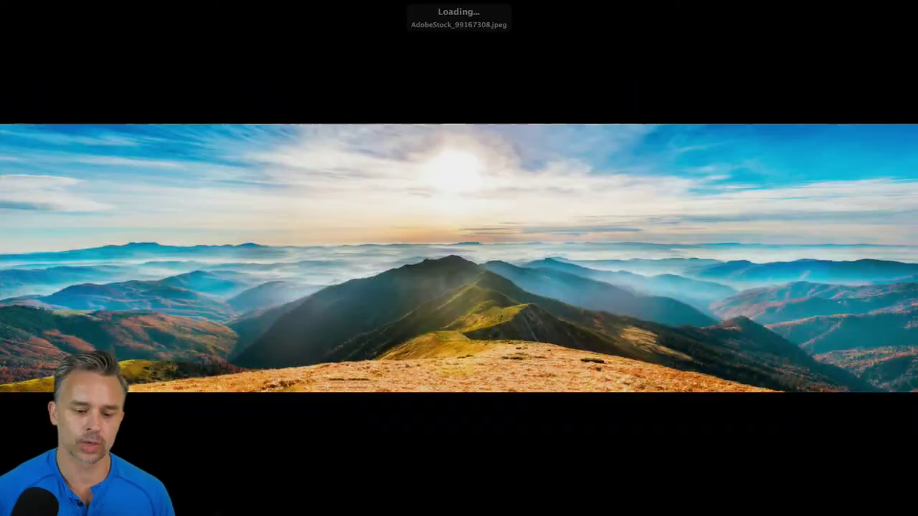
pyautogui.press('space')
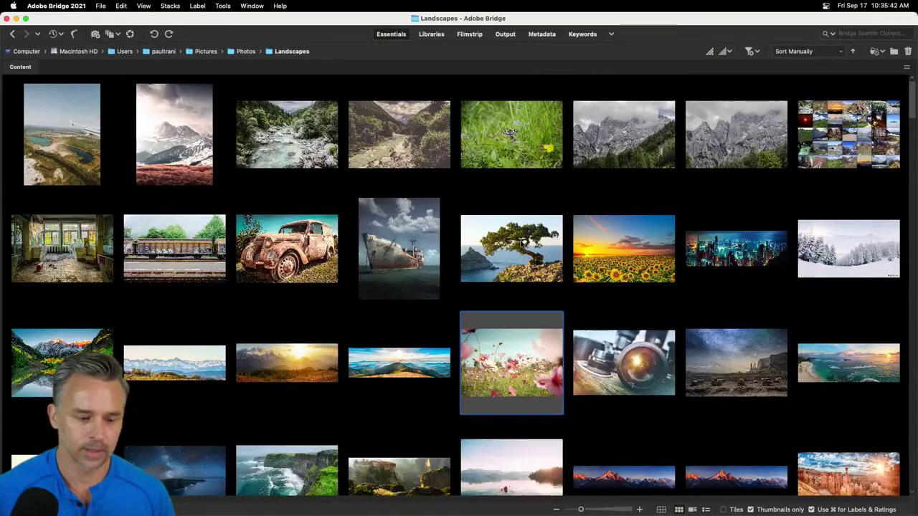
pyautogui.moveTo(497, 364); pyautogui.dragTo(203, 510)
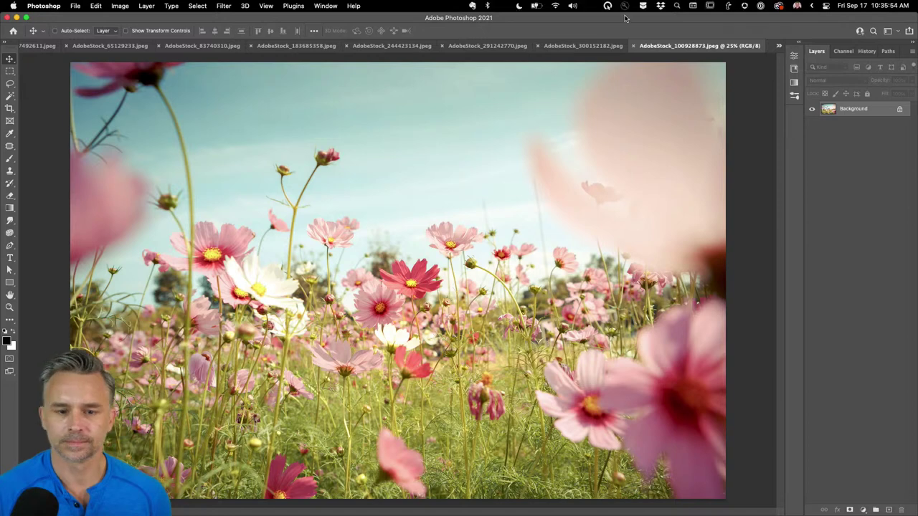
# - Tile all open documents in a grid, switching between IMG_0948, city-at-night and cosmos windows
pyautogui.press('super')
pyautogui.press('super+alt+shift+t')
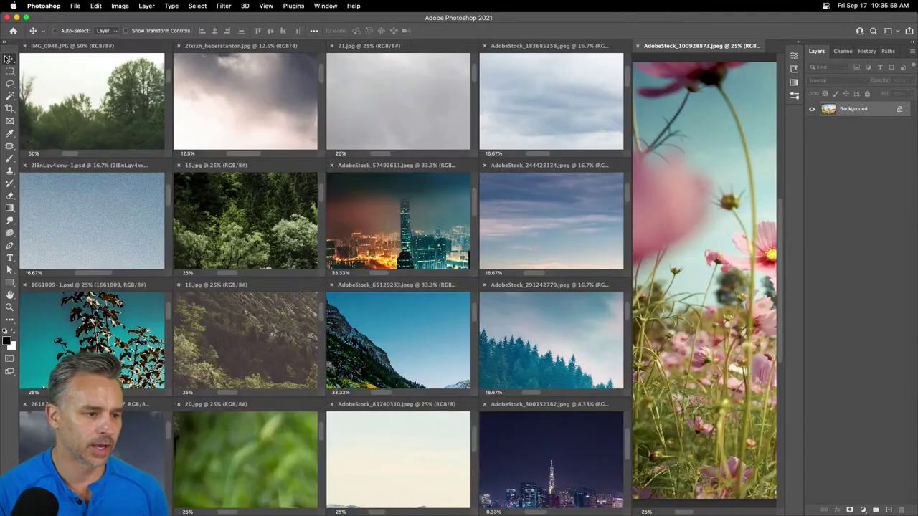
pyautogui.click(103, 91)
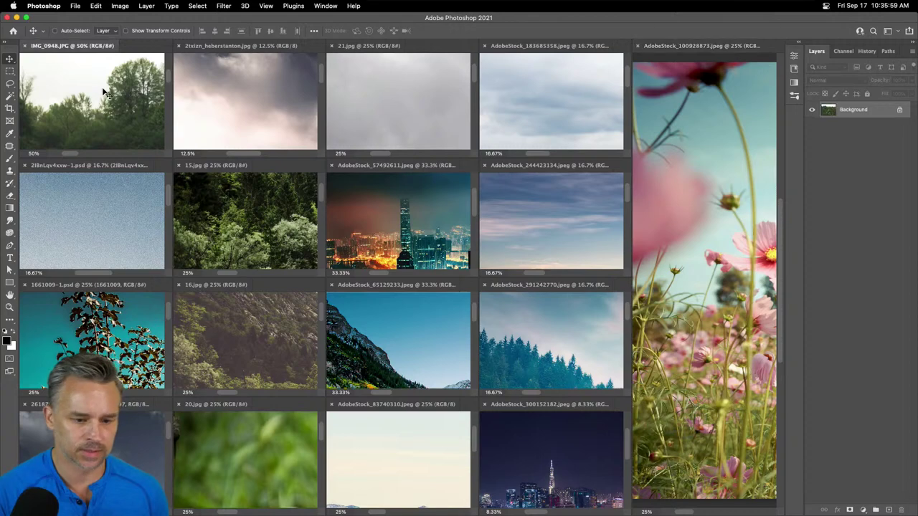
pyautogui.click(538, 450)
pyautogui.click(90, 76)
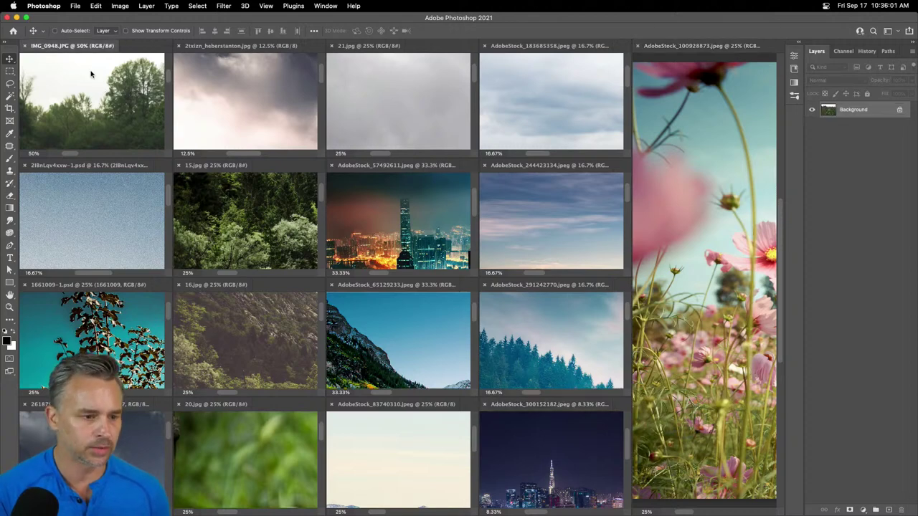
pyautogui.click(672, 211)
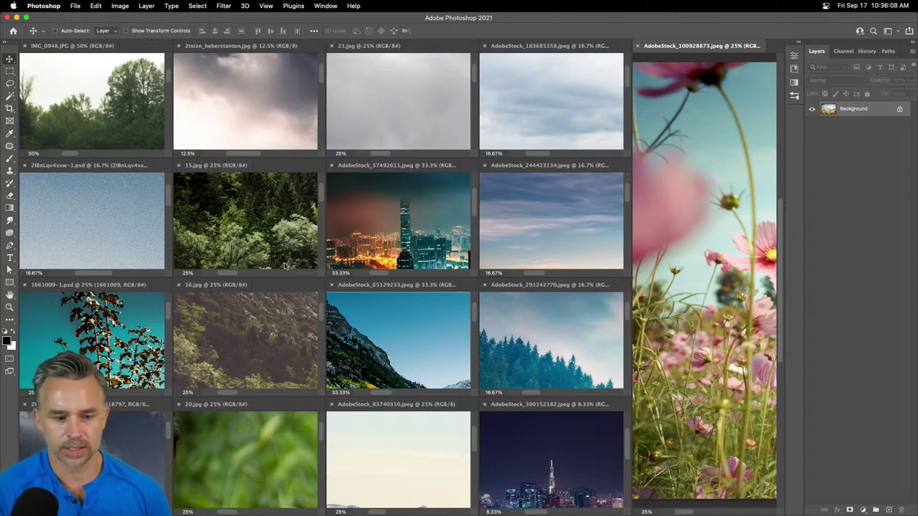
# - Activate the remaining tiled photos in turn and zoom 21.jpg out to 5%
pyautogui.click(385, 356)
pyautogui.click(515, 474)
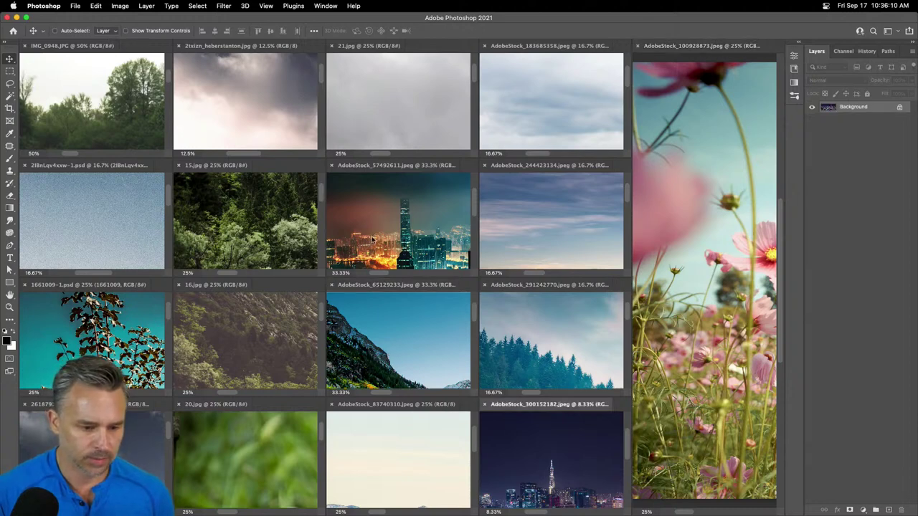
pyautogui.click(209, 346)
pyautogui.click(242, 113)
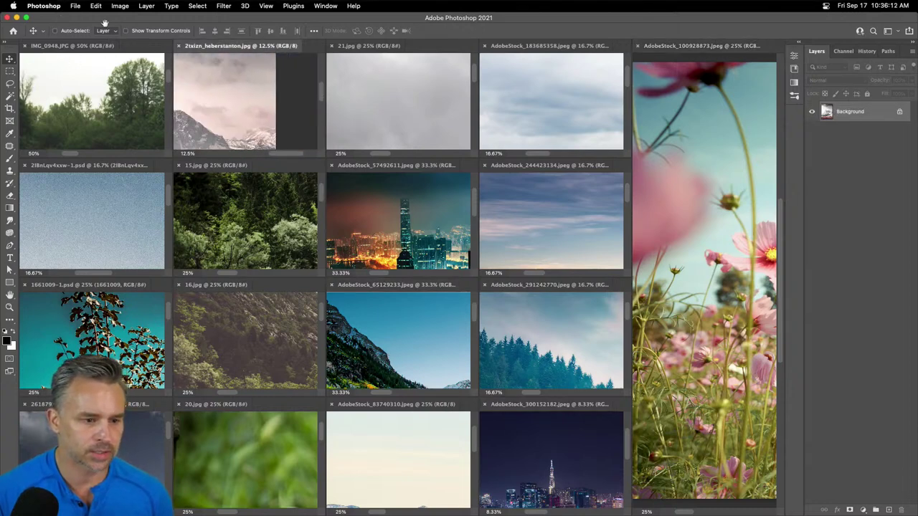
pyautogui.click(542, 100)
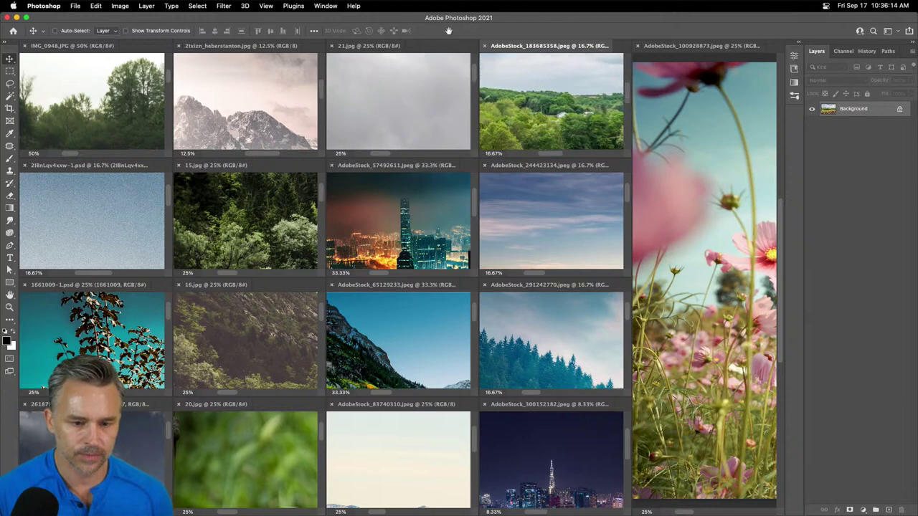
pyautogui.click(348, 129)
pyautogui.press('super+minus')
pyautogui.press('super+minus')
pyautogui.press('super+minus')
pyautogui.press('super+minus')
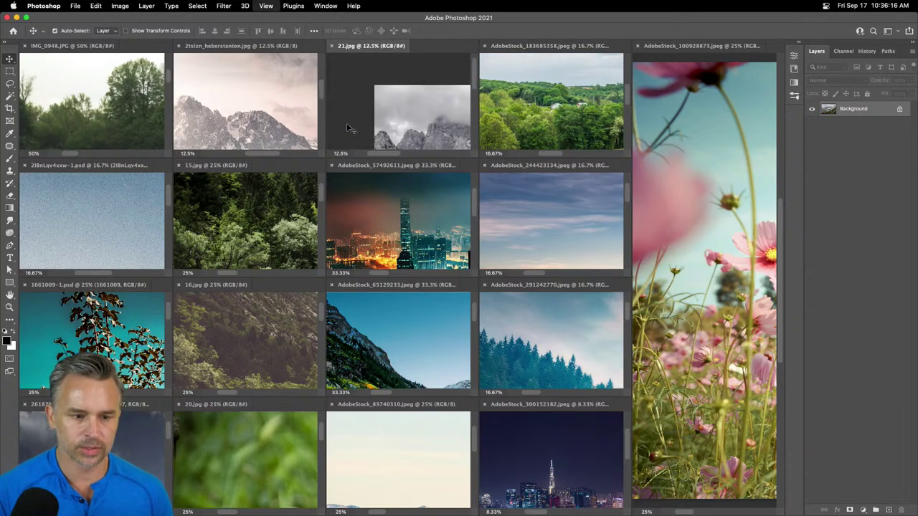
pyautogui.press('super+0')
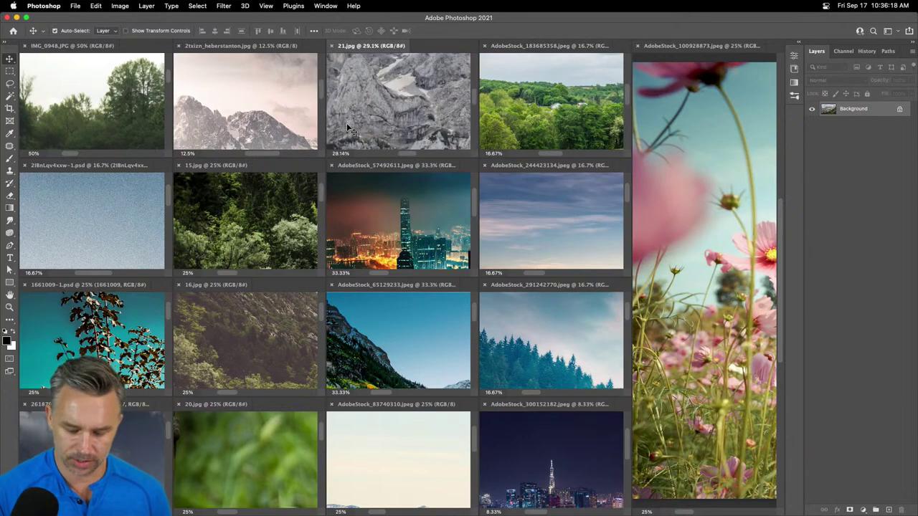
pyautogui.press('super+minus')
pyautogui.press('super+minus')
pyautogui.press('super+minus')
pyautogui.press('super+minus')
pyautogui.press('super+minus')
pyautogui.press('super+minus')
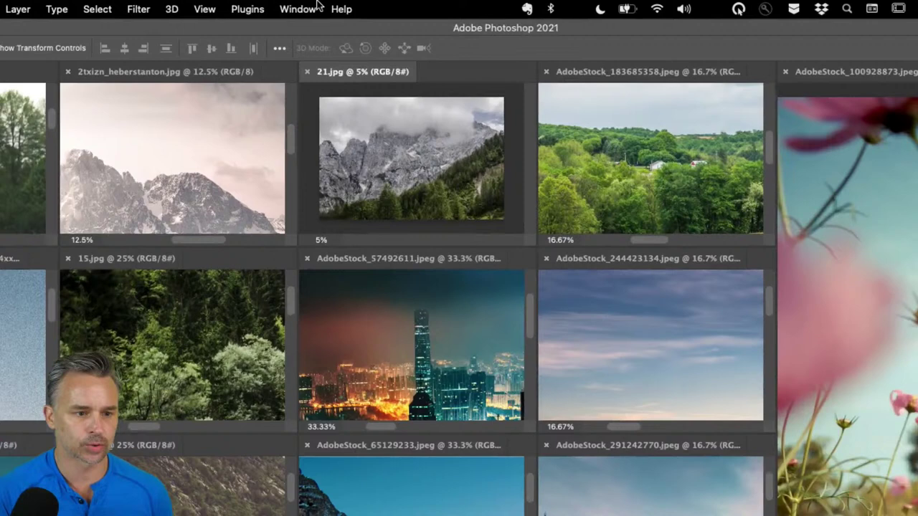
# - Apply Window > Arrange > Match All so every document shares the same zoom
pyautogui.click(327, 5)
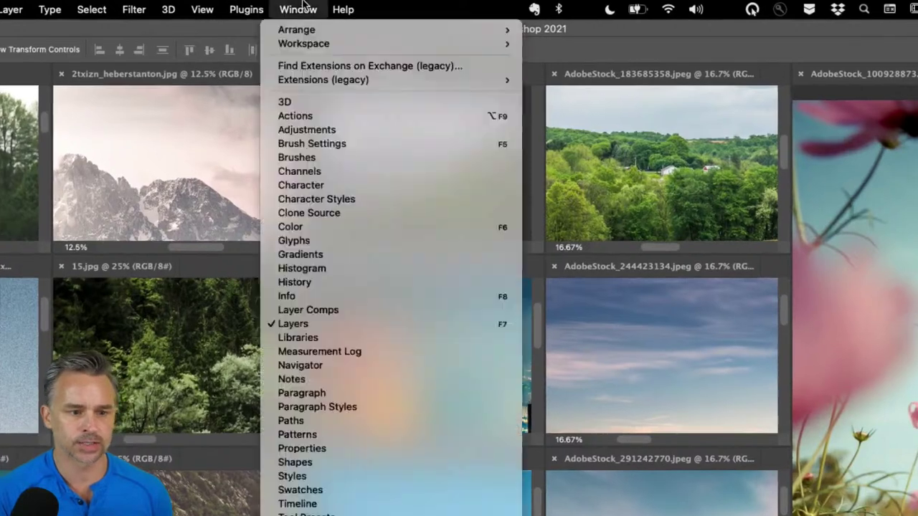
pyautogui.moveTo(297, 28)
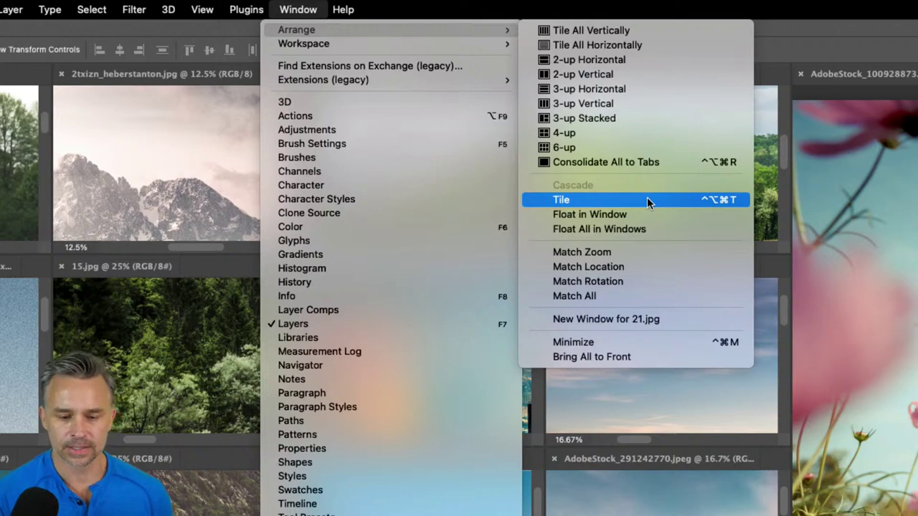
pyautogui.click(784, 39)
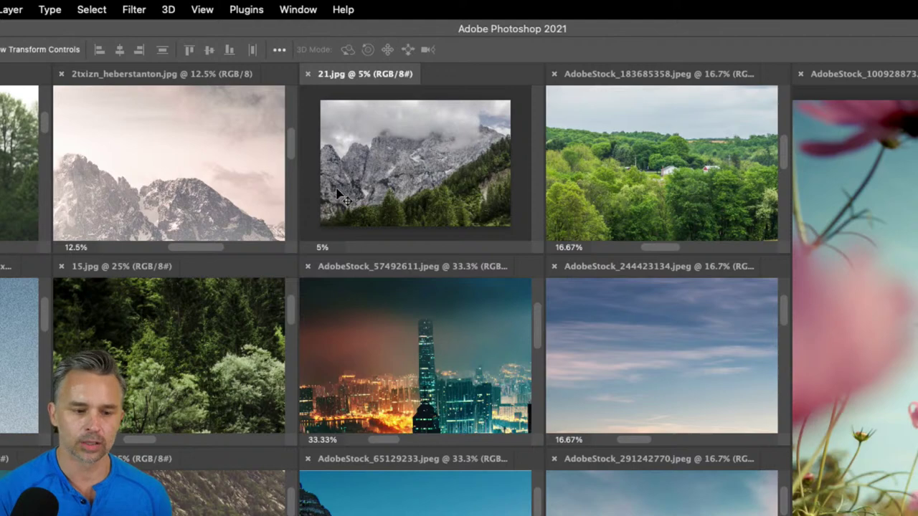
pyautogui.click(253, 10)
pyautogui.moveTo(289, 8)
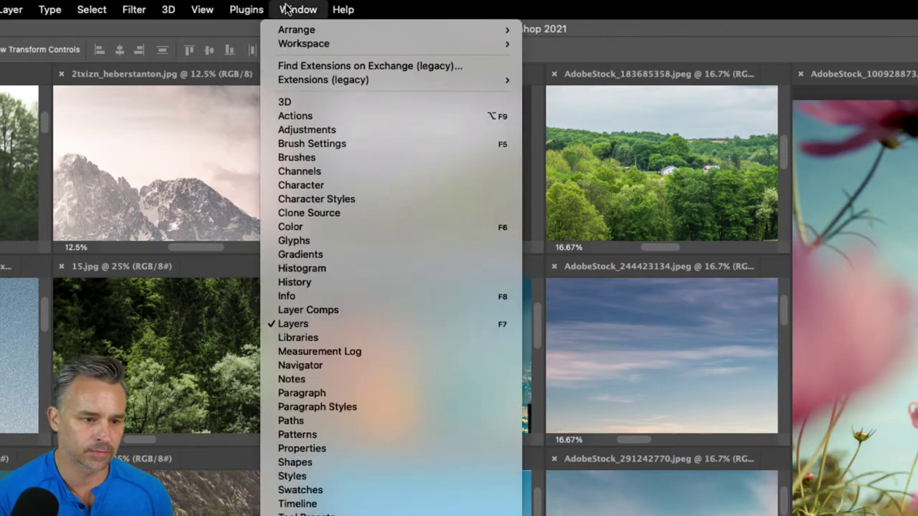
pyautogui.moveTo(304, 33)
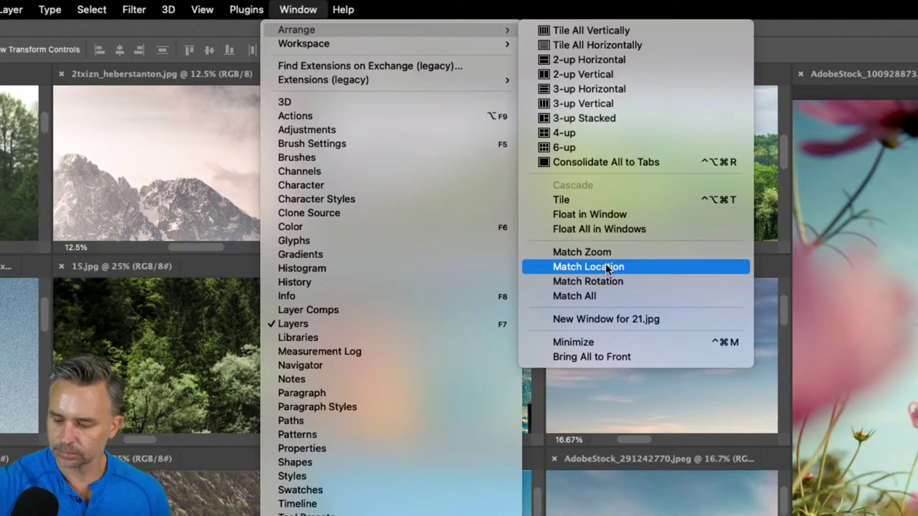
pyautogui.click(634, 297)
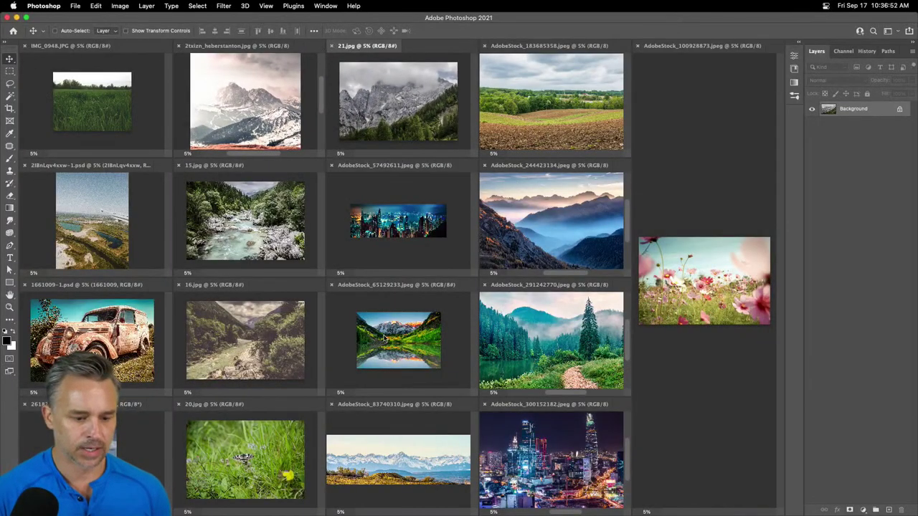
# - Drag the aerial lake layer from 2I8nLqv4xxw-1.psd into IMG_0948.JPG
pyautogui.click(384, 338)
pyautogui.click(525, 437)
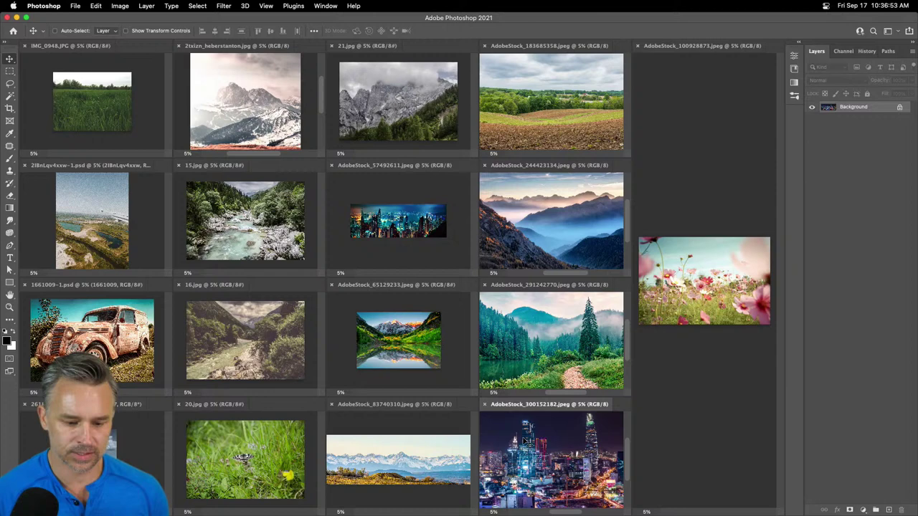
pyautogui.click(389, 450)
pyautogui.click(112, 111)
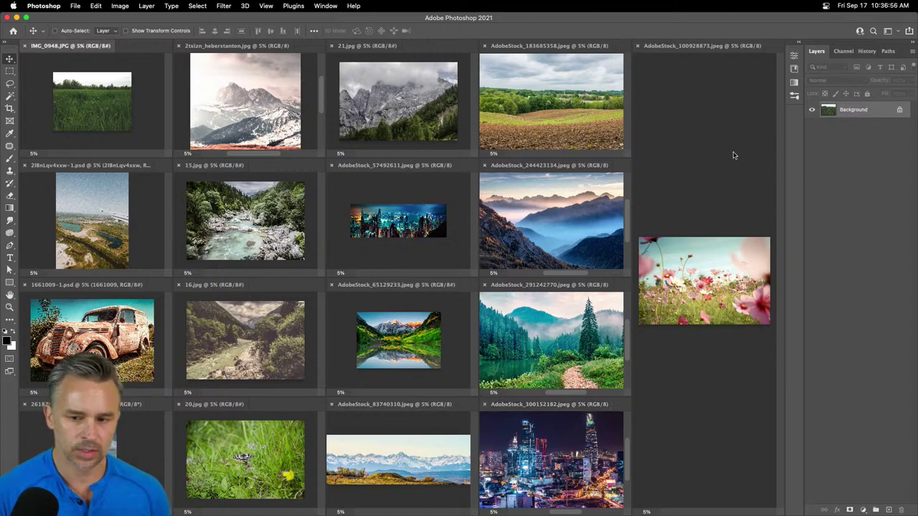
pyautogui.click(86, 228)
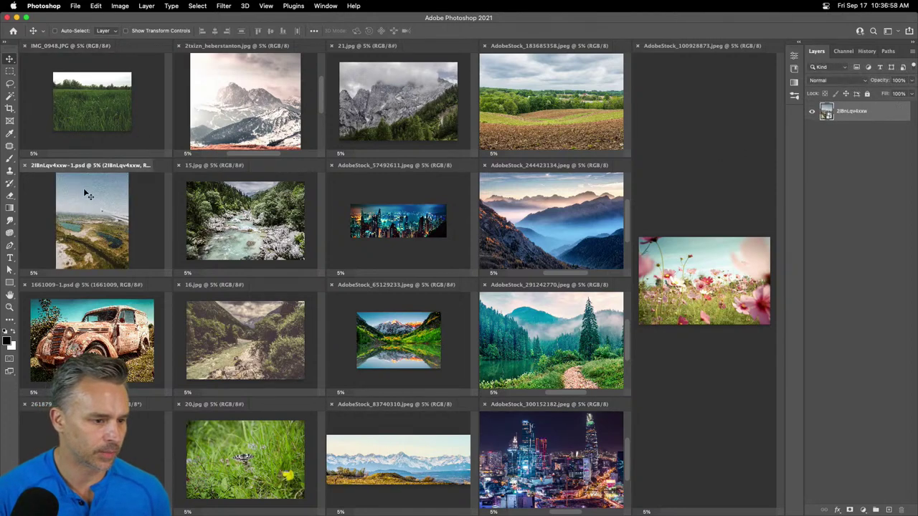
pyautogui.moveTo(854, 111); pyautogui.dragTo(91, 115)
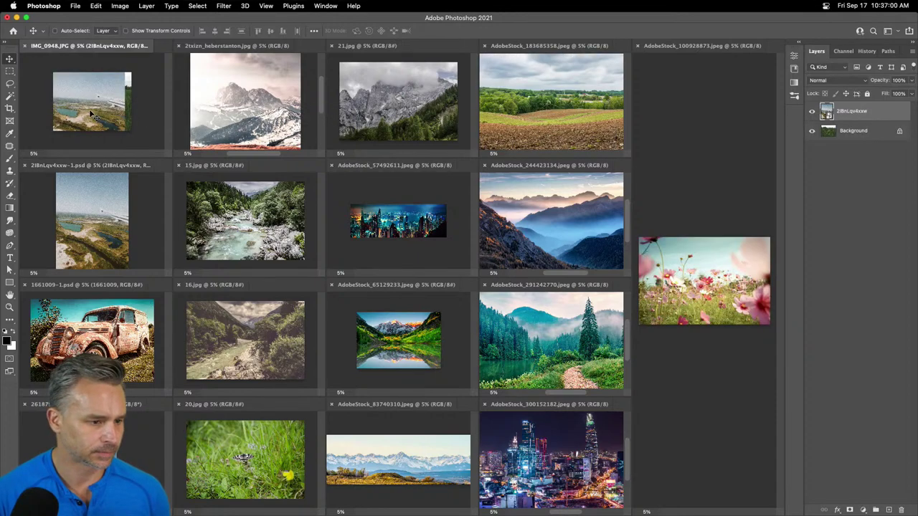
# - Cross-copy the 1661009 and 2618797 layers, add the 16.jpg valley to IMG_0948, and close 2l8nLqv4xxw-1.psd
pyautogui.click(93, 329)
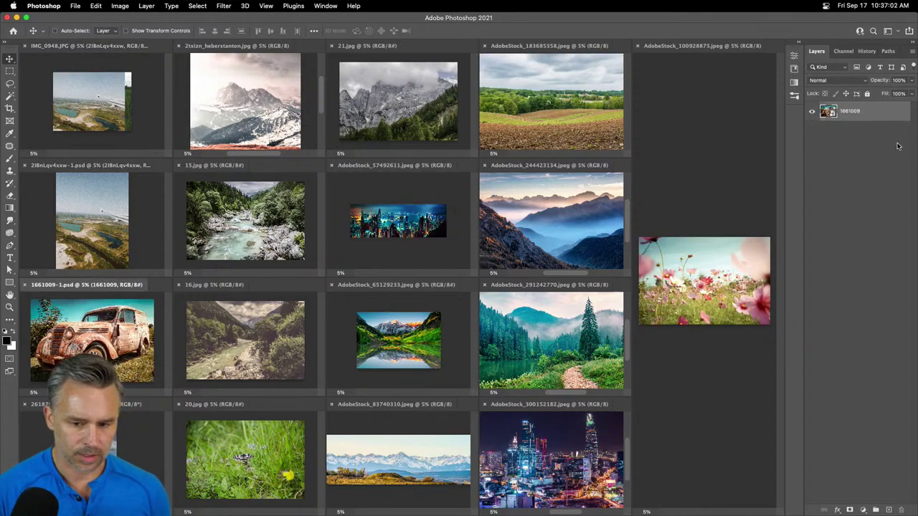
pyautogui.moveTo(850, 114); pyautogui.dragTo(86, 445)
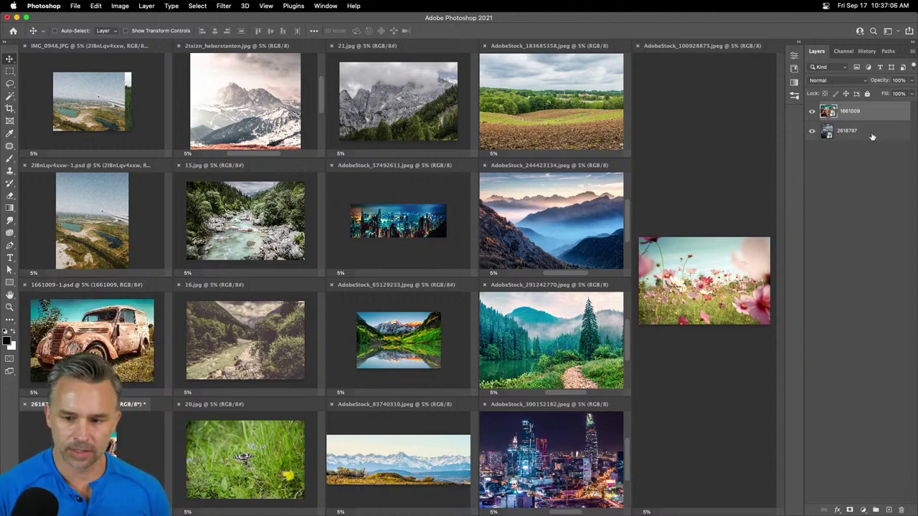
pyautogui.moveTo(873, 136); pyautogui.dragTo(88, 341)
pyautogui.moveTo(245, 351); pyautogui.dragTo(106, 108)
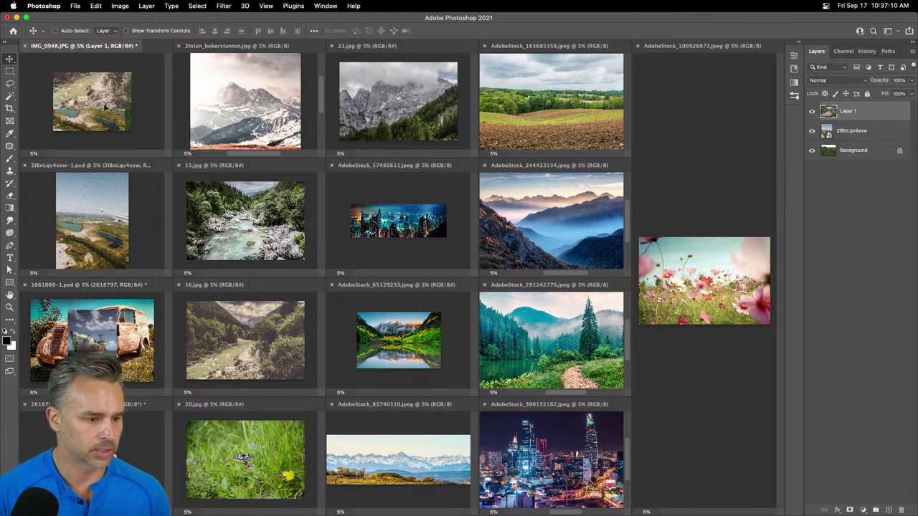
pyautogui.click(101, 224)
pyautogui.click(25, 166)
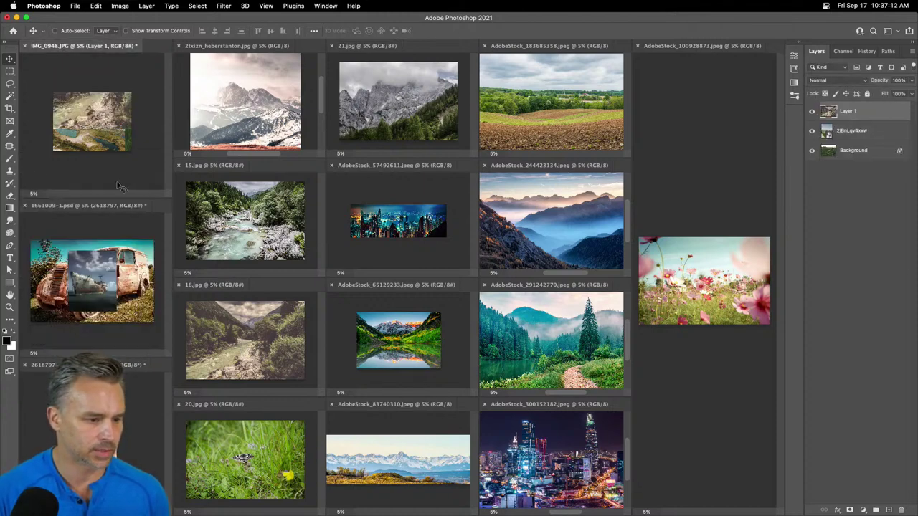
# - Copy the snowy mountain, 15.jpg river, 21.jpg mountain, green field and blue mountain photos into IMG_0948
pyautogui.moveTo(243, 95); pyautogui.dragTo(74, 127)
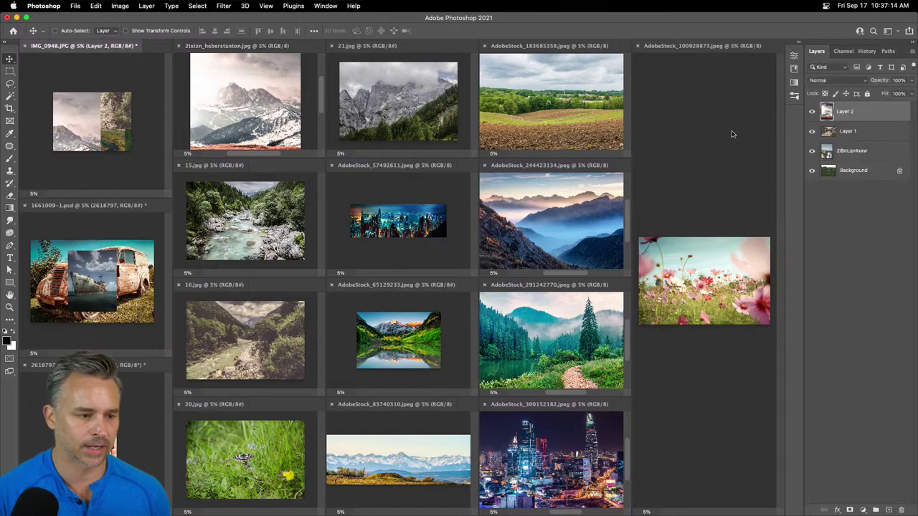
pyautogui.moveTo(244, 223); pyautogui.dragTo(84, 107)
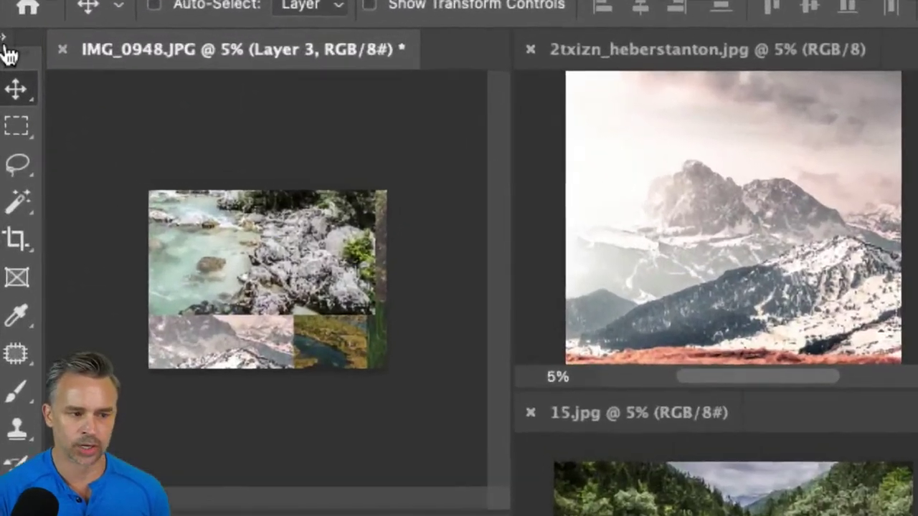
pyautogui.moveTo(354, 98); pyautogui.dragTo(63, 122)
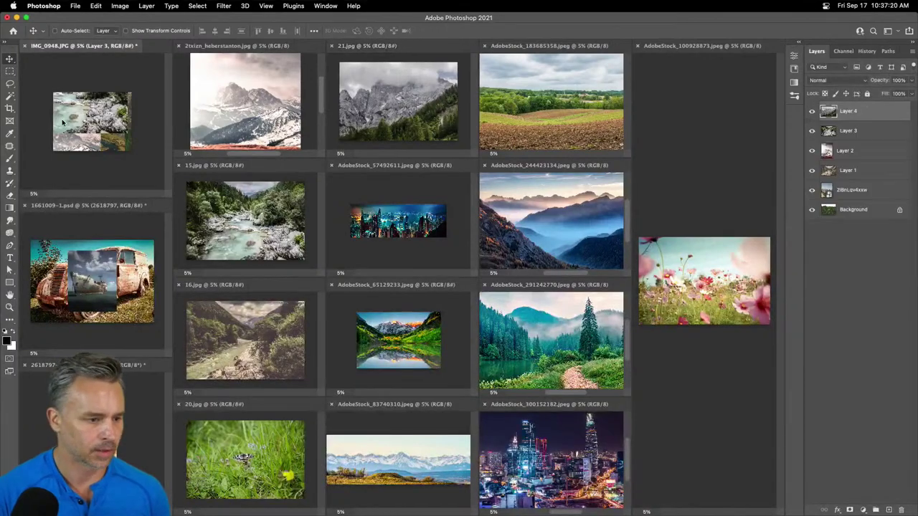
pyautogui.click(556, 115)
pyautogui.moveTo(126, 135); pyautogui.dragTo(114, 134)
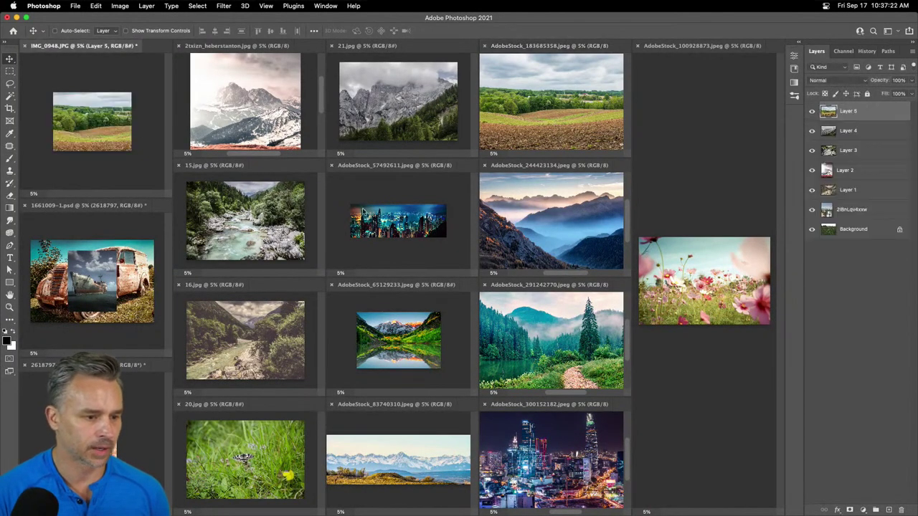
pyautogui.click(522, 225)
pyautogui.moveTo(42, 116); pyautogui.dragTo(43, 117)
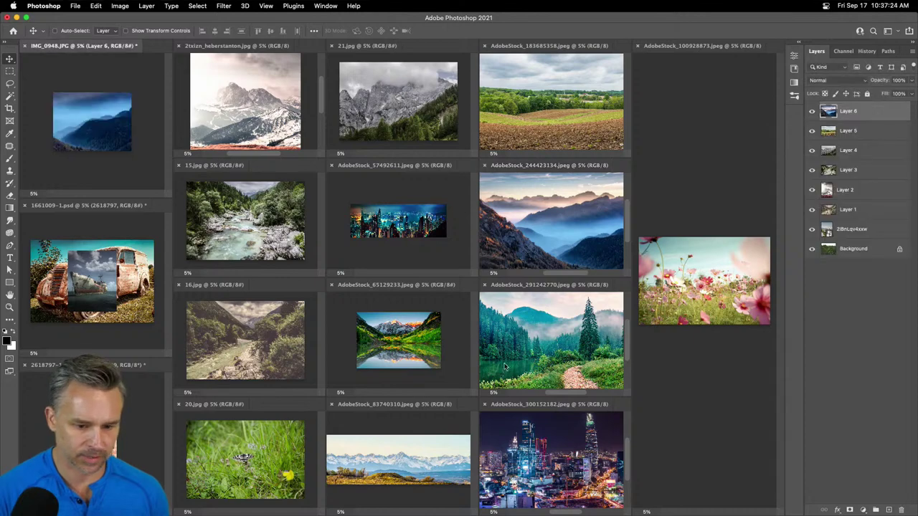
# - Copy the pink flower and misty forest photos into IMG_0948, with the forest on top
pyautogui.click(530, 363)
pyautogui.click(413, 352)
pyautogui.click(384, 439)
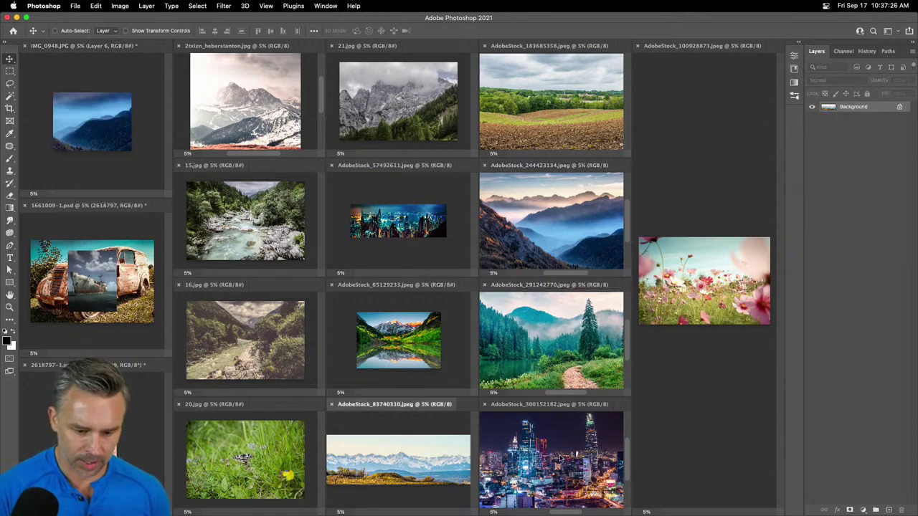
pyautogui.moveTo(644, 215); pyautogui.dragTo(81, 121)
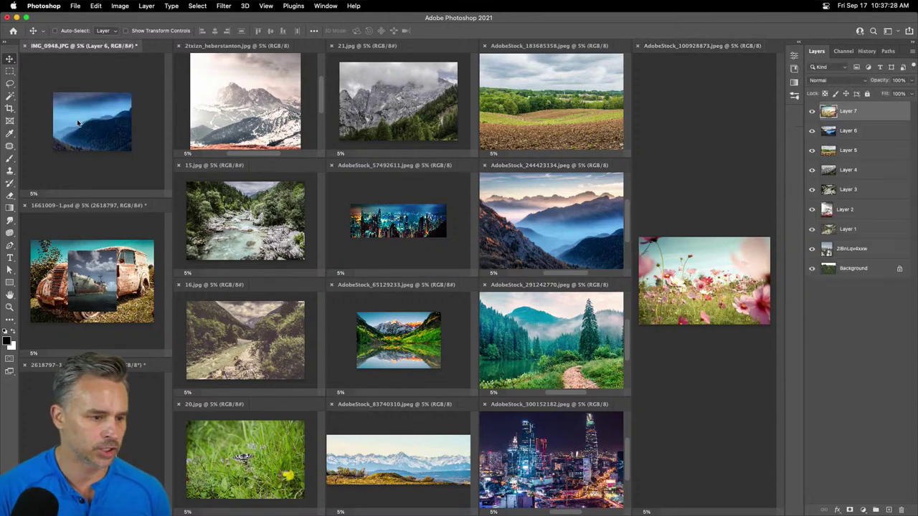
pyautogui.hotkey('ctrl', 'shift', 'Tab')
pyautogui.hotkey('ctrl', 'shift', 'Tab')
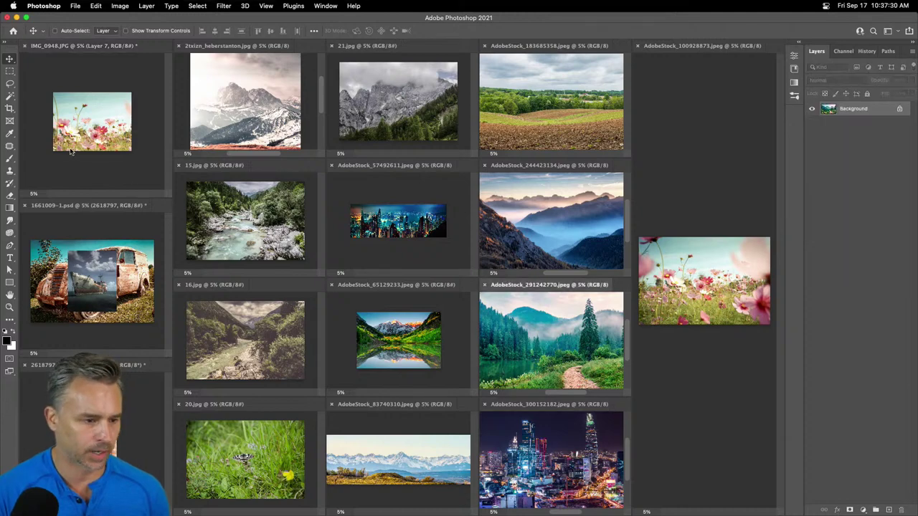
pyautogui.moveTo(549, 342); pyautogui.dragTo(89, 144)
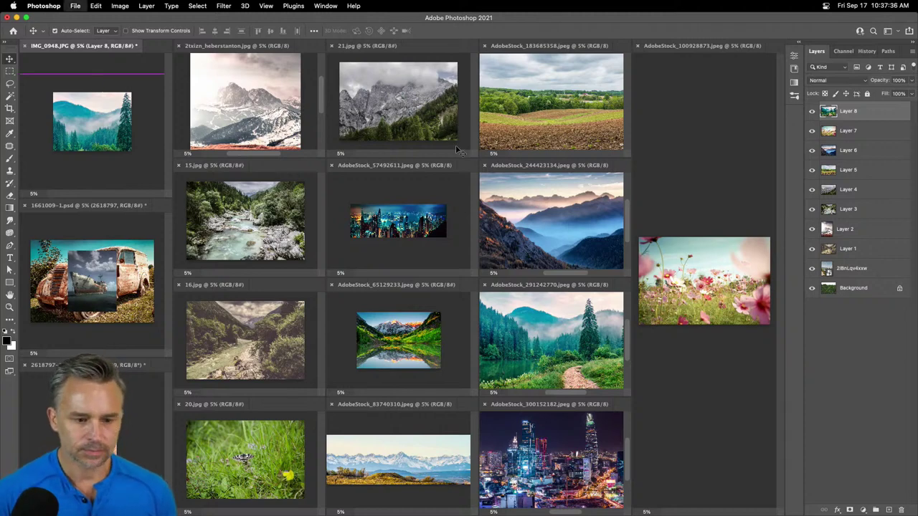
# - Save the IMG_0948 collage to the Desktop as Comp1.psd
pyautogui.press('super+s')
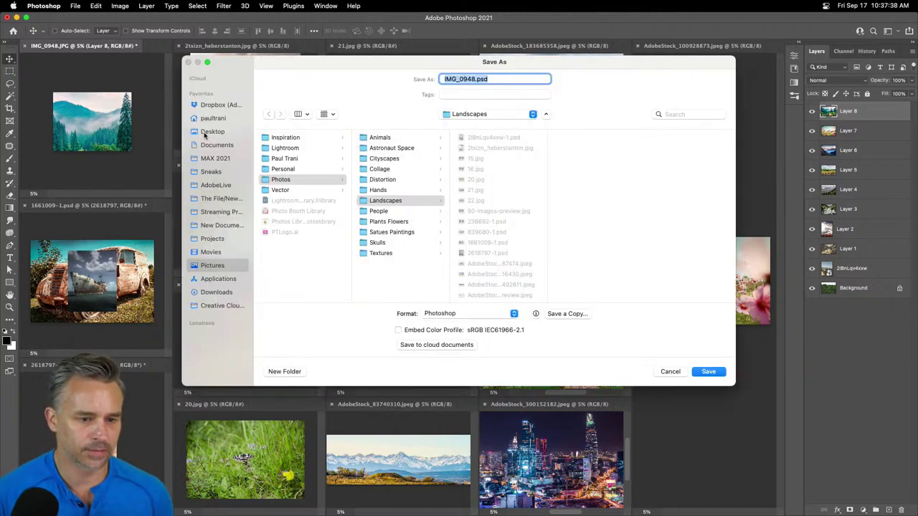
pyautogui.click(205, 133)
pyautogui.click(473, 78)
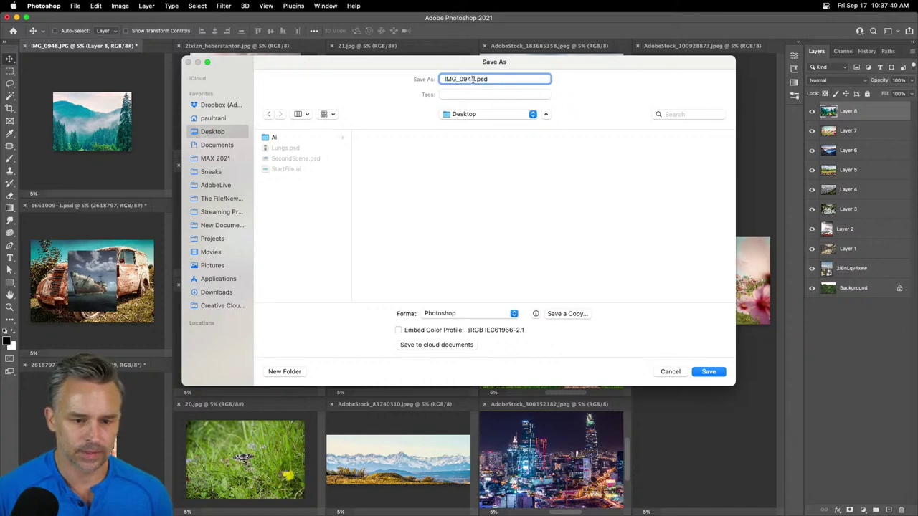
pyautogui.doubleClick(473, 79)
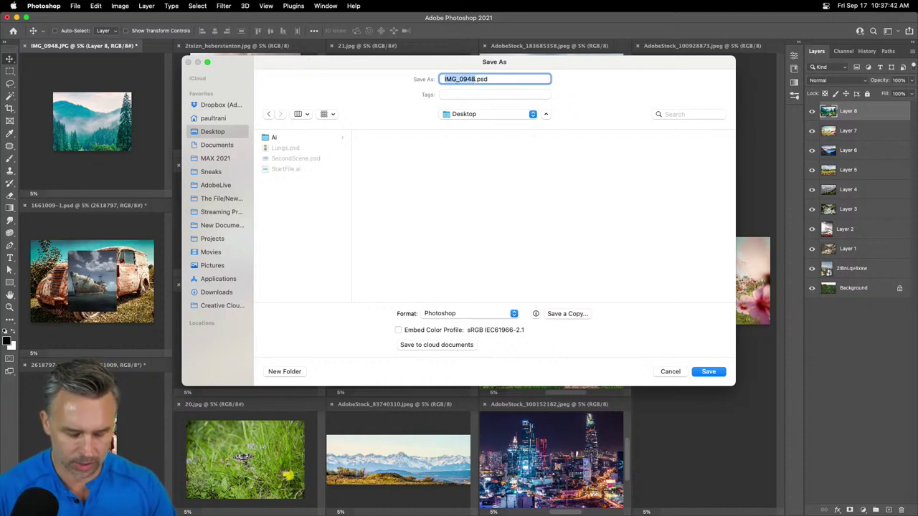
pyautogui.write('Comp1')
pyautogui.press('Return')
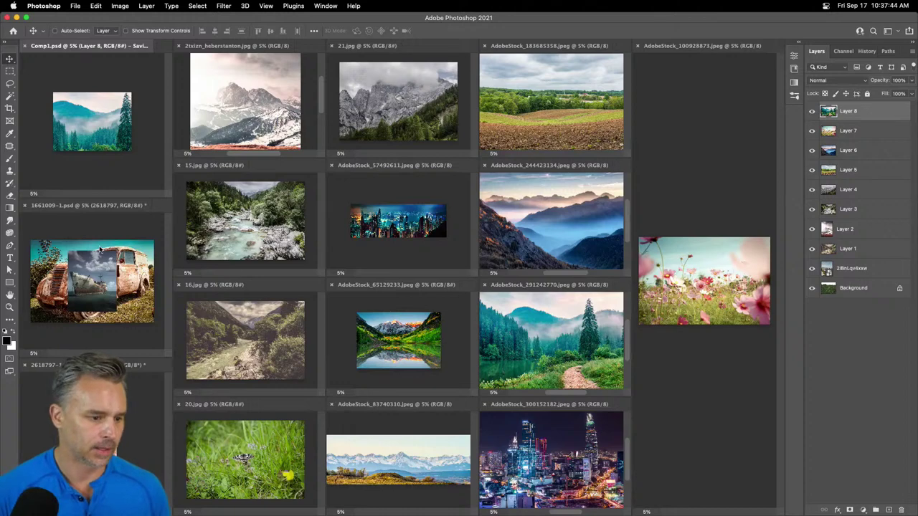
# - Save the 1661009-1.psd van composite to the Desktop as Comp2.psd
pyautogui.click(100, 249)
pyautogui.click(74, 5)
pyautogui.click(86, 110)
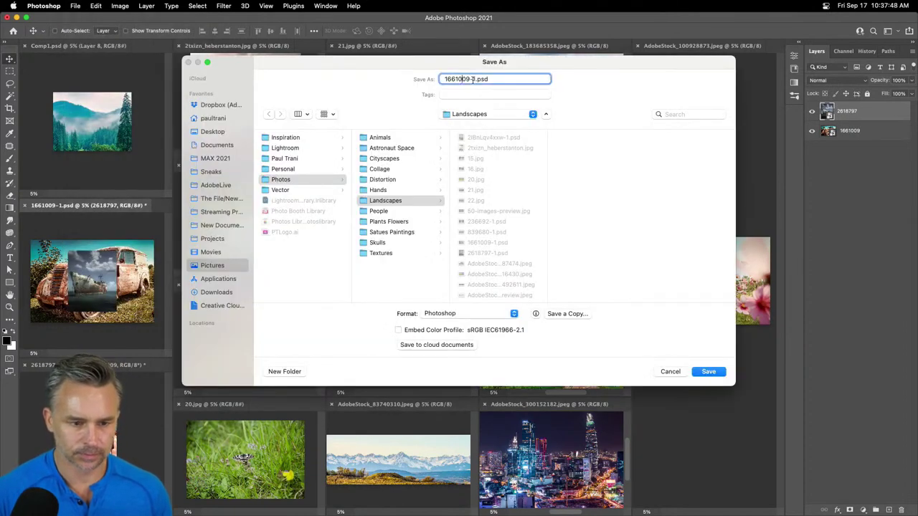
pyautogui.click(202, 131)
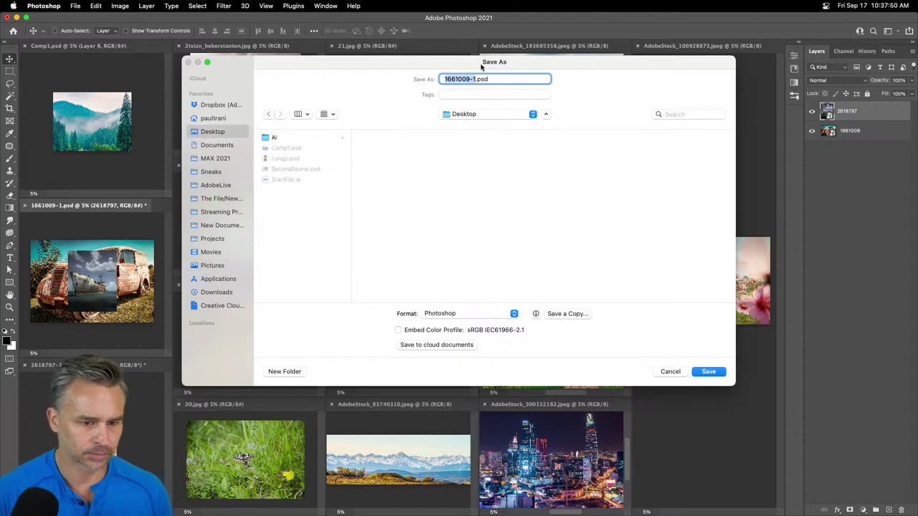
pyautogui.click(452, 79)
pyautogui.moveTo(476, 79); pyautogui.dragTo(445, 78)
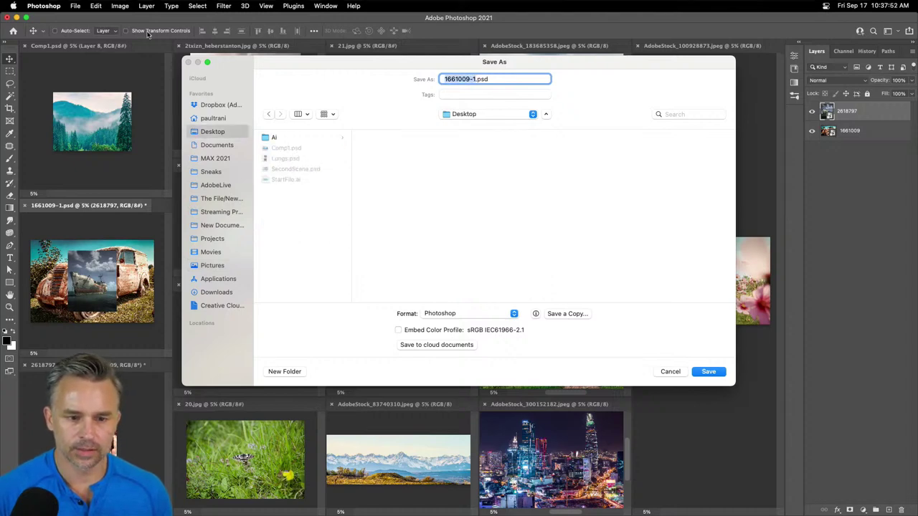
pyautogui.write('Comp2')
pyautogui.press('Return')
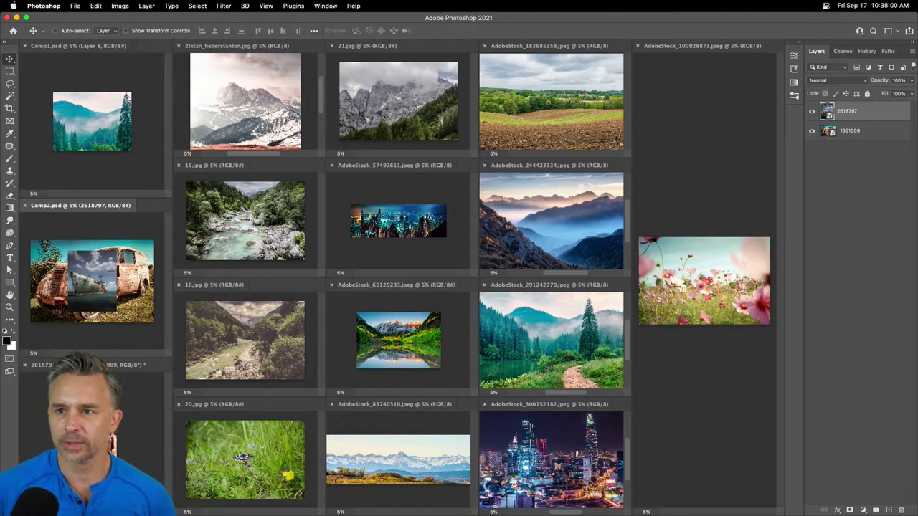
# - Close 2618797-1.psd without saving its changes
pyautogui.click(212, 92)
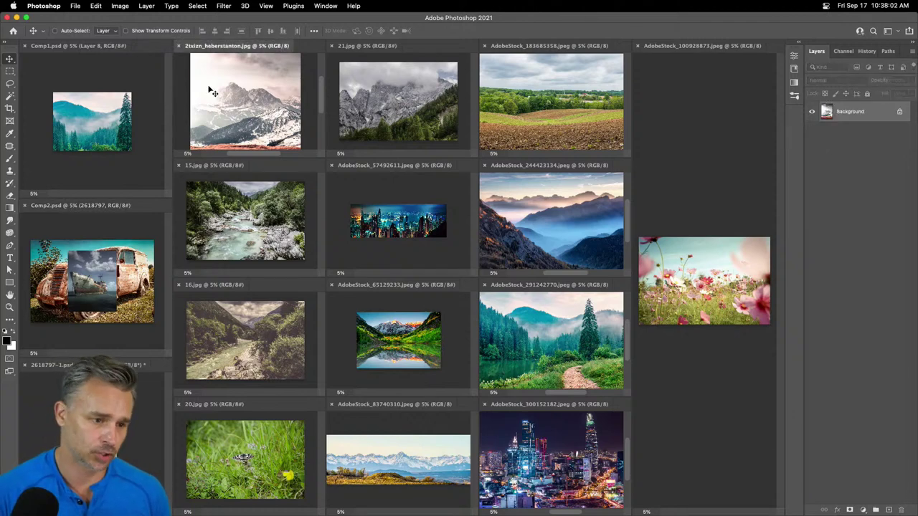
pyautogui.click(59, 104)
pyautogui.click(67, 277)
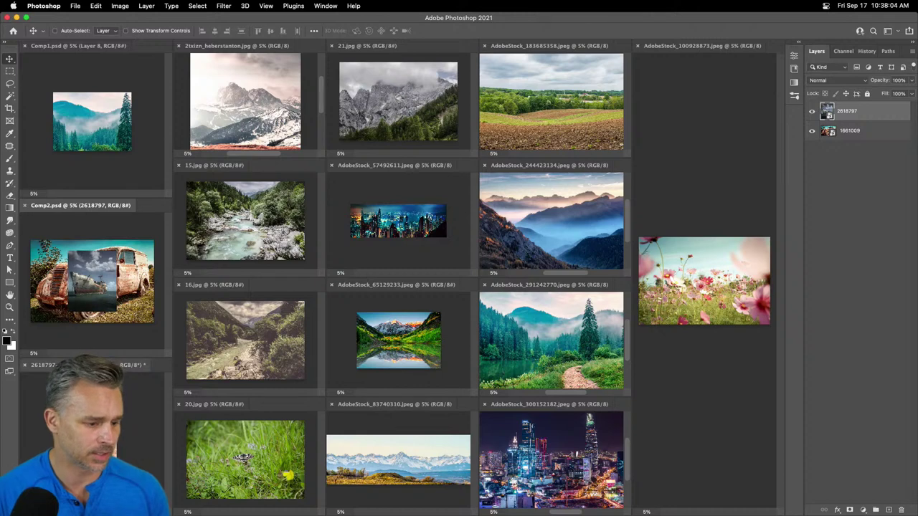
pyautogui.click(24, 365)
pyautogui.click(461, 209)
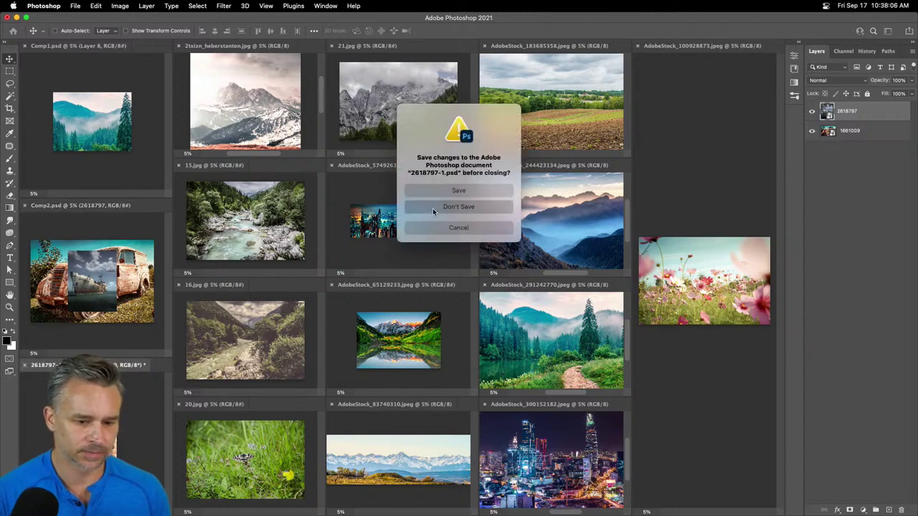
# - Close the snowy mountain, 15, 16, 20, 21.jpg, city, mountain lake and panorama photos
pyautogui.click(177, 46)
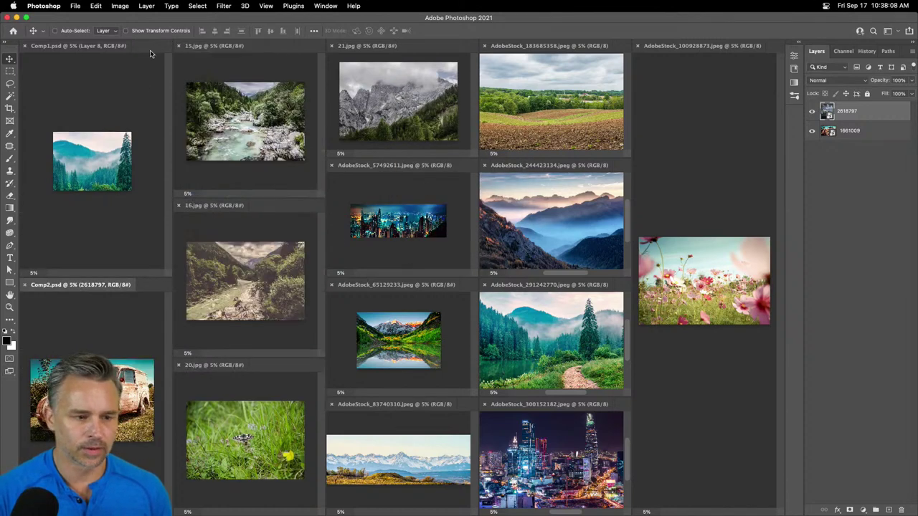
pyautogui.click(178, 46)
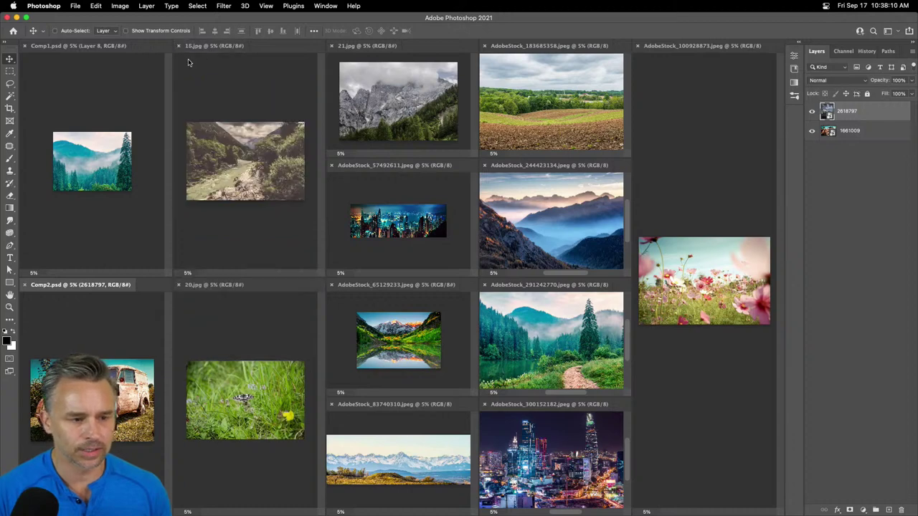
pyautogui.click(180, 47)
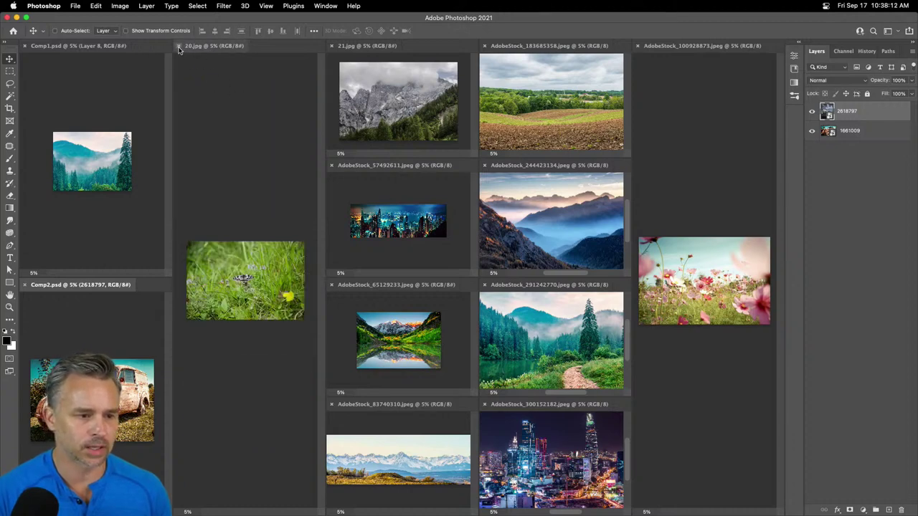
pyautogui.click(178, 46)
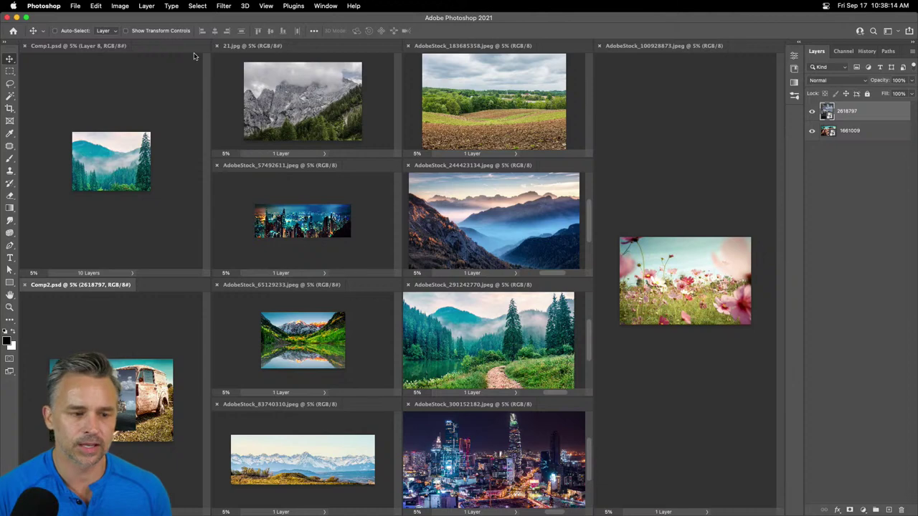
pyautogui.click(217, 46)
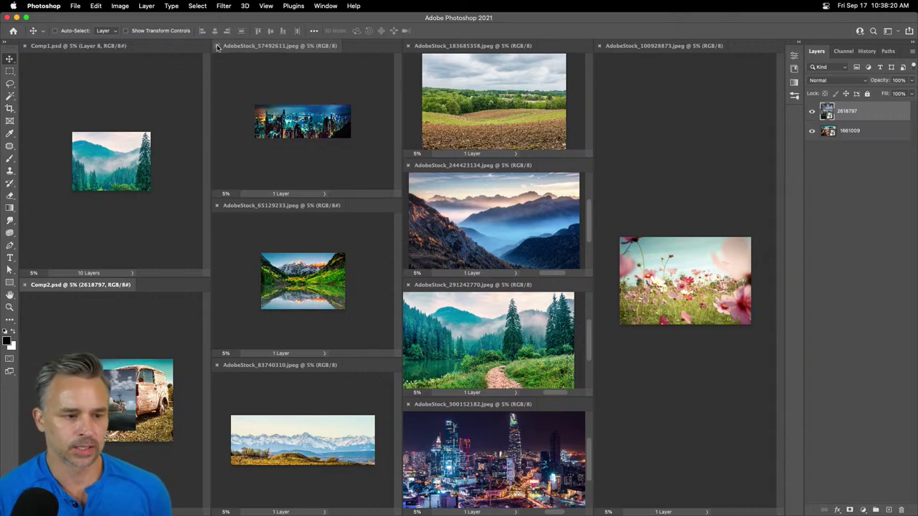
pyautogui.click(216, 47)
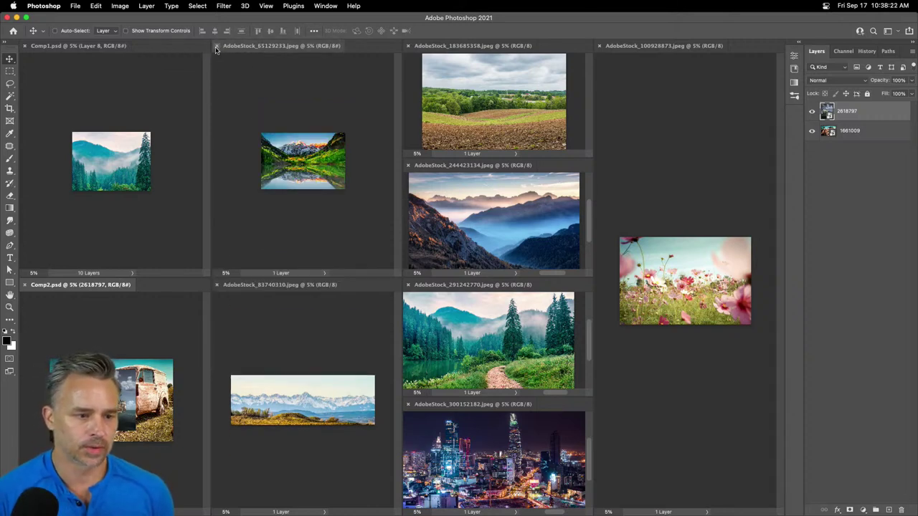
pyautogui.click(216, 46)
pyautogui.click(216, 47)
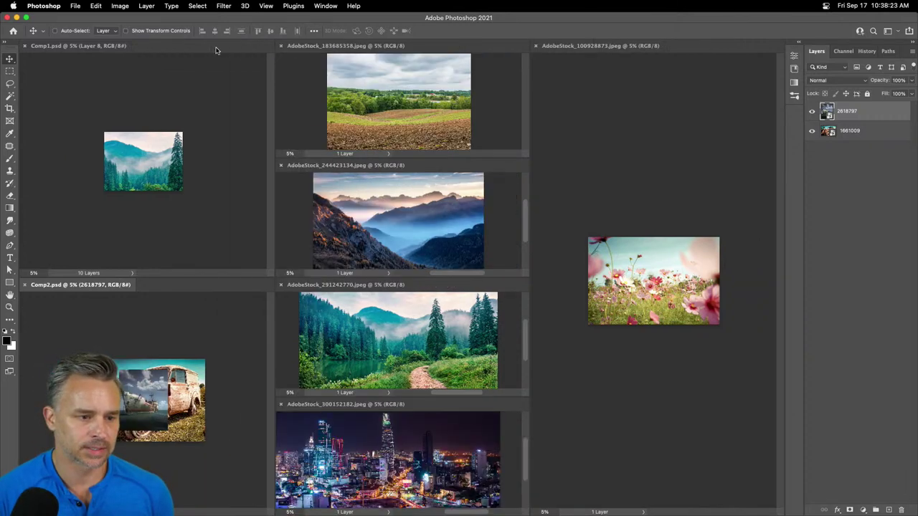
# - Close the remaining stock photos, including the flower image, and move Comp2 beside Comp1
pyautogui.click(281, 46)
pyautogui.click(281, 46)
pyautogui.click(280, 46)
pyautogui.click(280, 46)
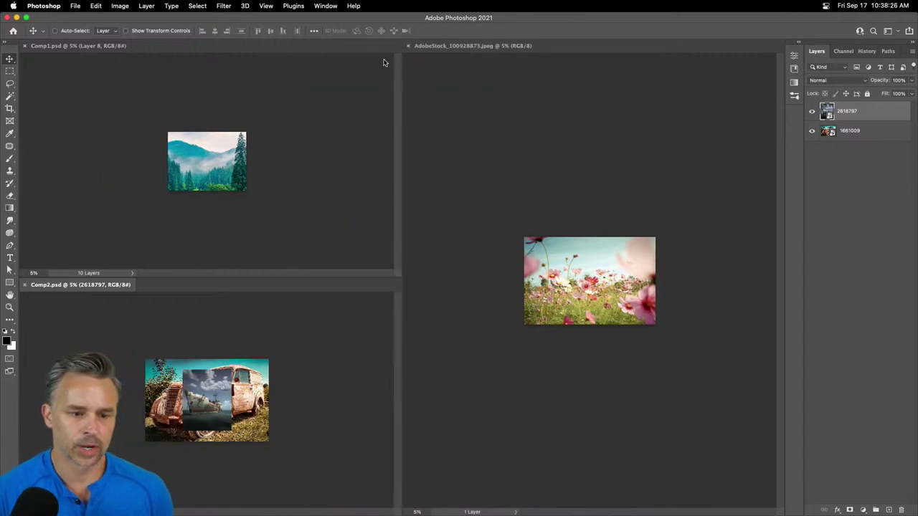
pyautogui.click(407, 46)
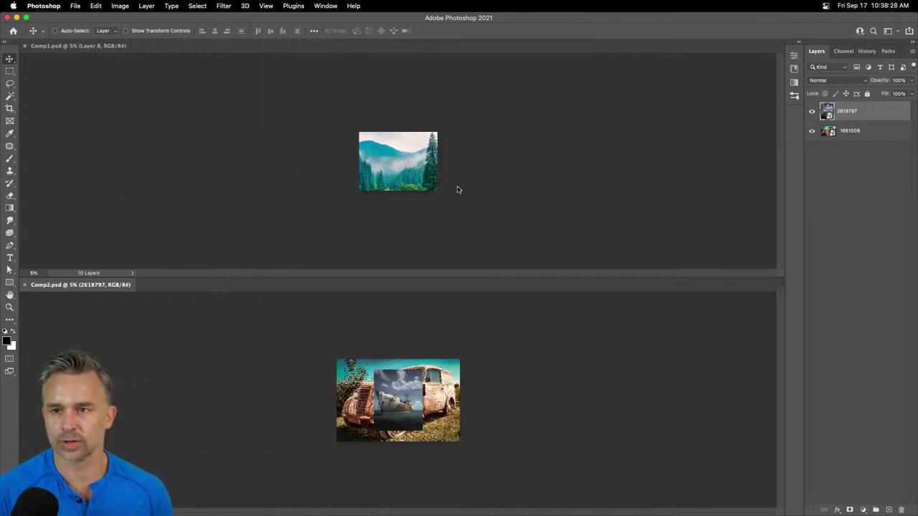
pyautogui.moveTo(43, 285); pyautogui.dragTo(79, 30)
# - Fit Comp2 and Comp1 to the window and hide Comp1's Layers 8, 7 and 6
pyautogui.press('super+0')
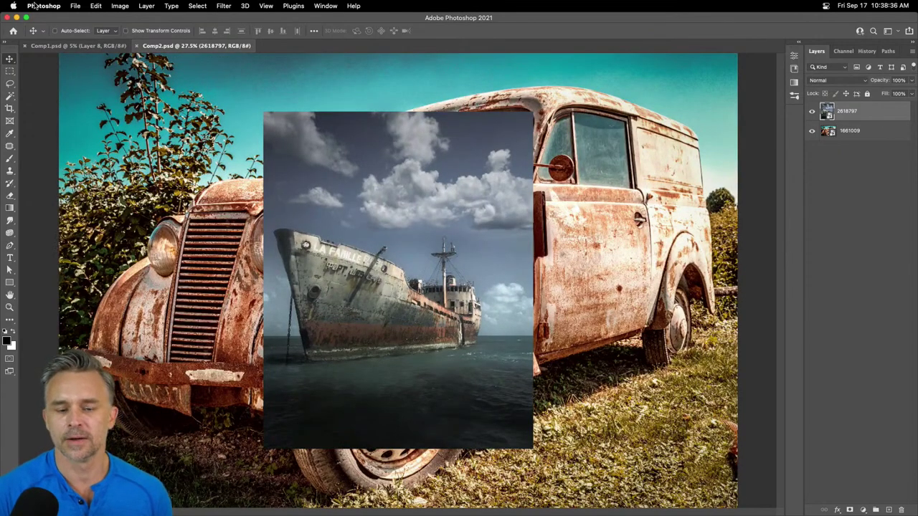
pyautogui.click(79, 46)
pyautogui.press('super+0')
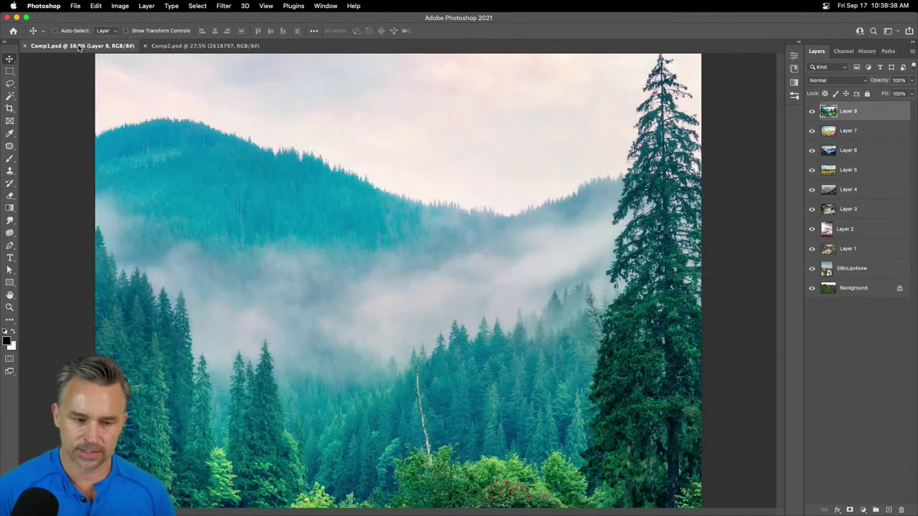
pyautogui.click(811, 112)
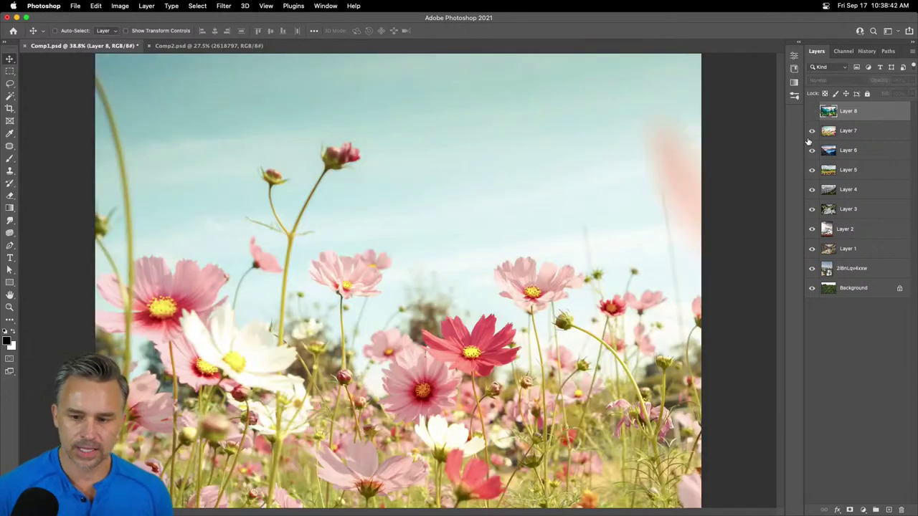
pyautogui.hotkey('alt', '[')
pyautogui.click(811, 131)
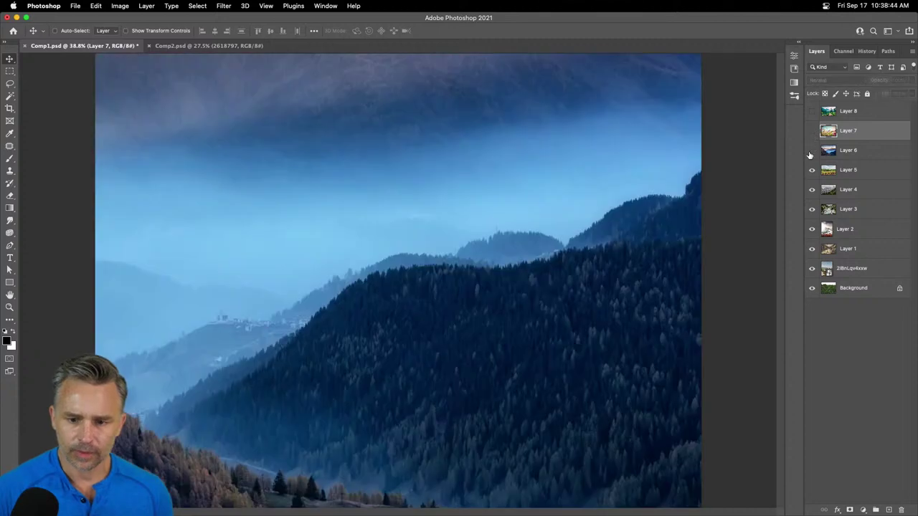
pyautogui.click(811, 150)
# - Hide Layers 5, 4 and 3, then move the Layer 2 mountain image to fill the canvas
pyautogui.click(846, 173)
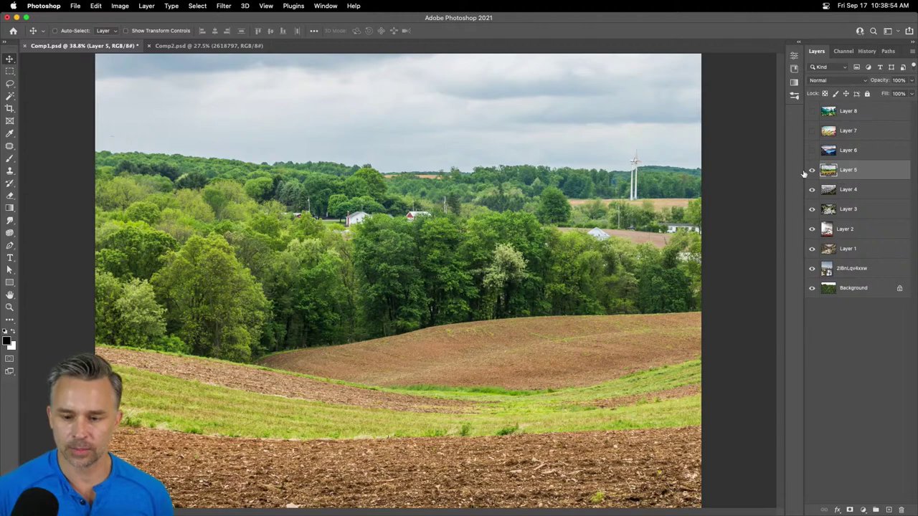
pyautogui.click(813, 172)
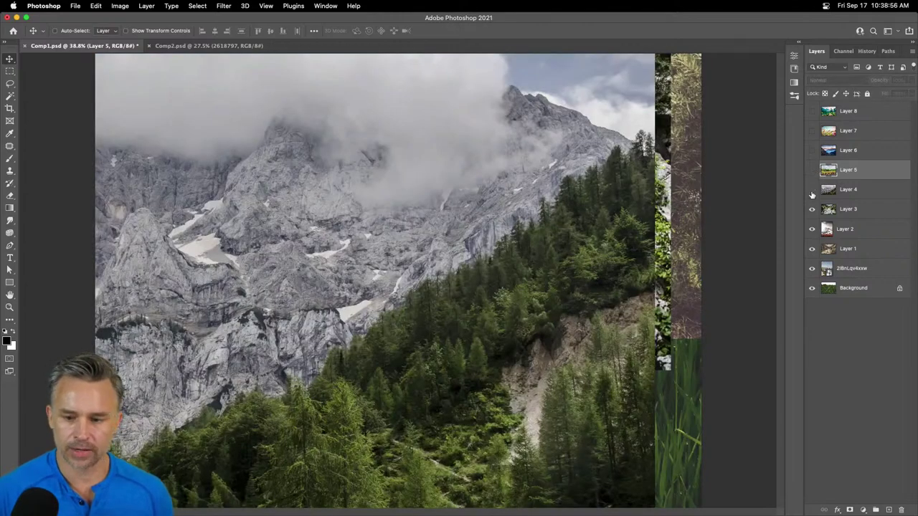
pyautogui.click(812, 190)
pyautogui.click(812, 210)
pyautogui.click(814, 228)
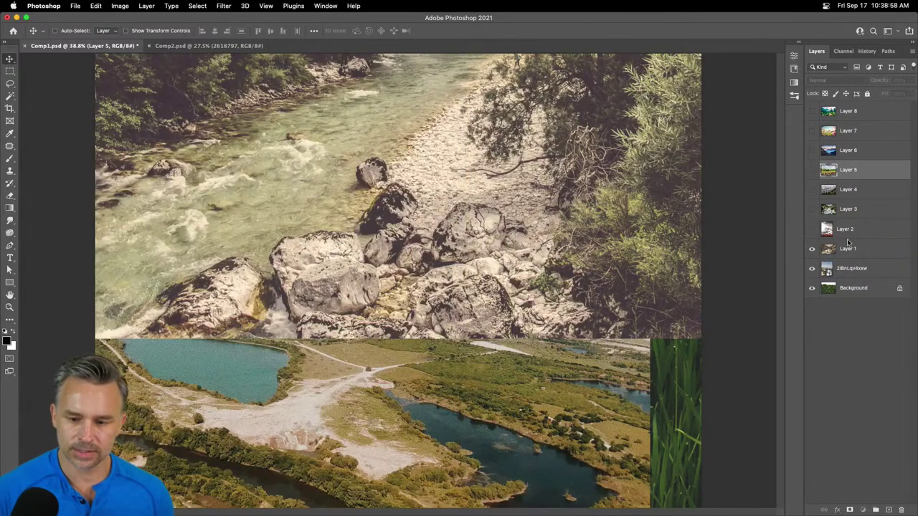
pyautogui.click(845, 230)
pyautogui.click(812, 229)
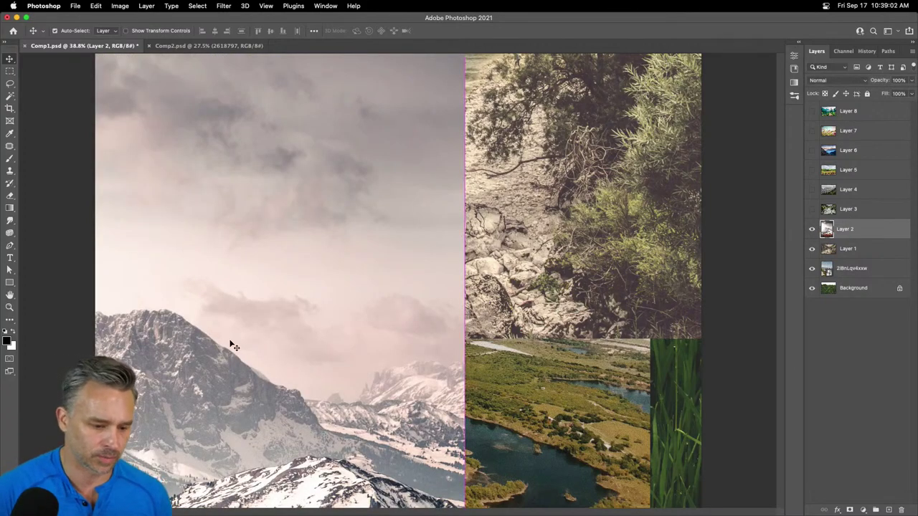
pyautogui.moveTo(229, 369); pyautogui.dragTo(392, 280)
# - Hide Comp2's ship layer 2618797 so only the rusty van shows
pyautogui.press('super+minus')
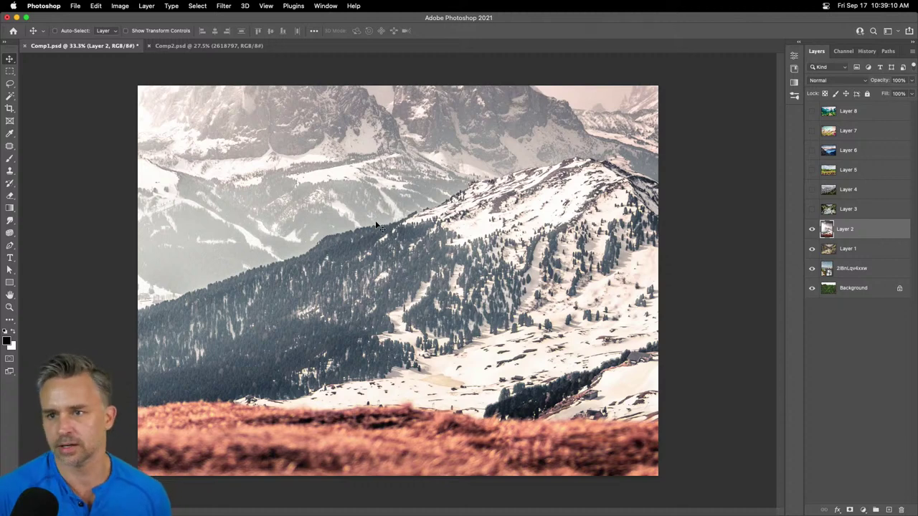
pyautogui.moveTo(172, 504)
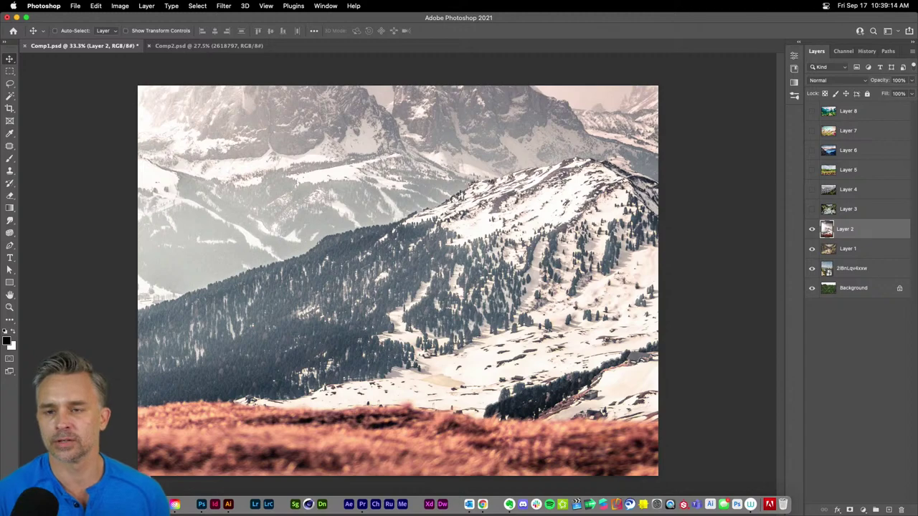
pyautogui.click(182, 47)
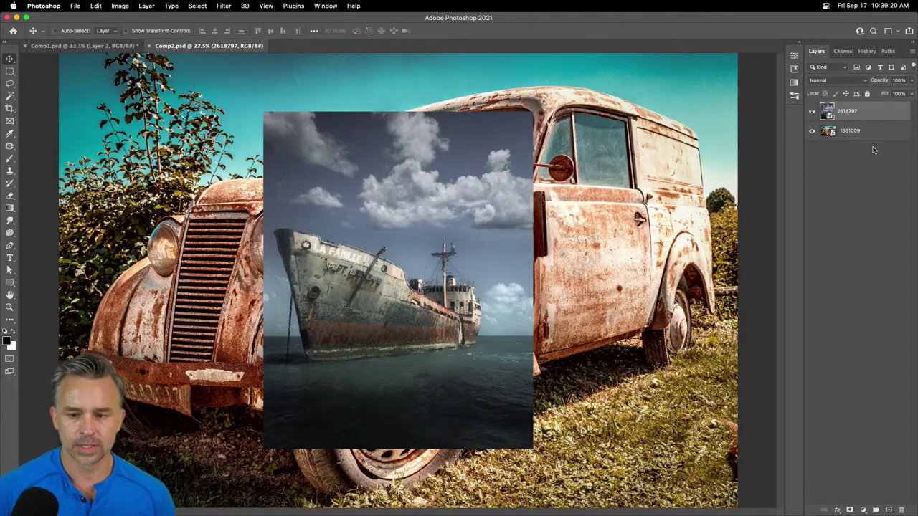
pyautogui.click(845, 132)
pyautogui.click(812, 112)
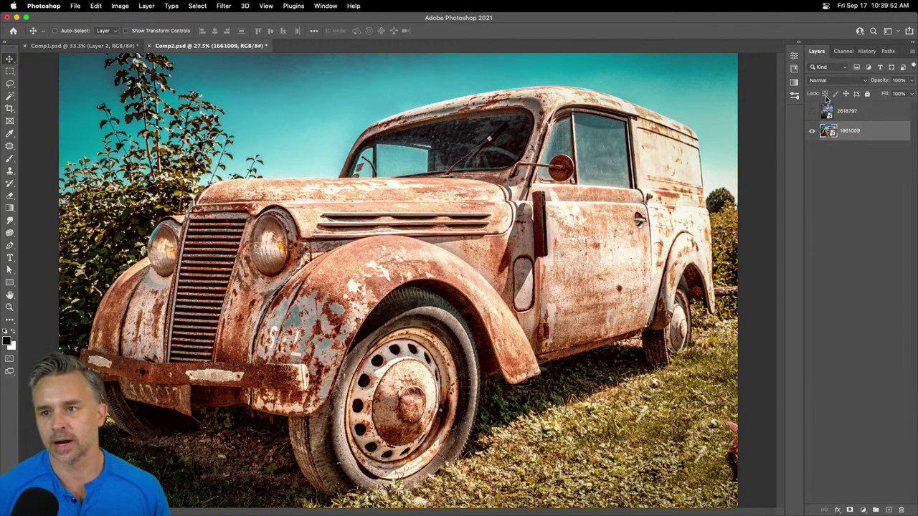
pyautogui.click(93, 46)
pyautogui.click(205, 46)
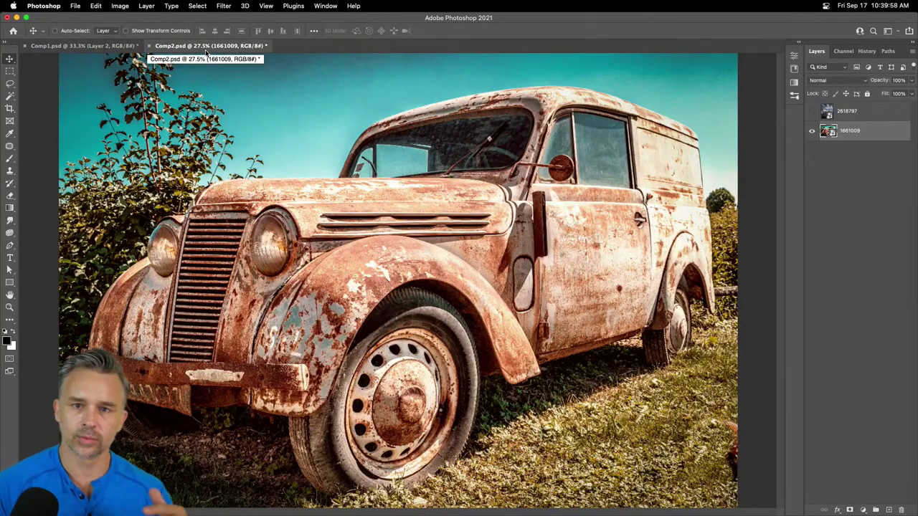
pyautogui.click(67, 46)
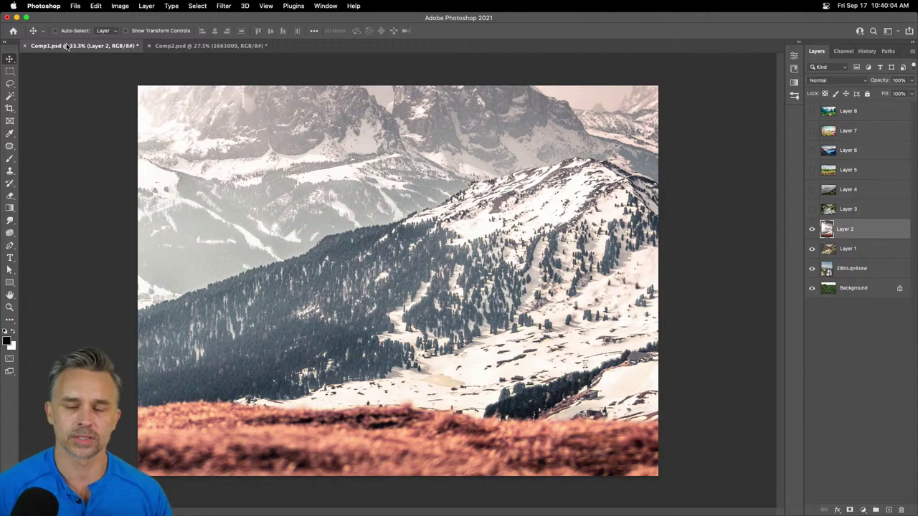
# - Hide Layer 2 and drag the Layer 1 river photo down, zooming in to check the riverbank
pyautogui.click(813, 229)
pyautogui.click(834, 255)
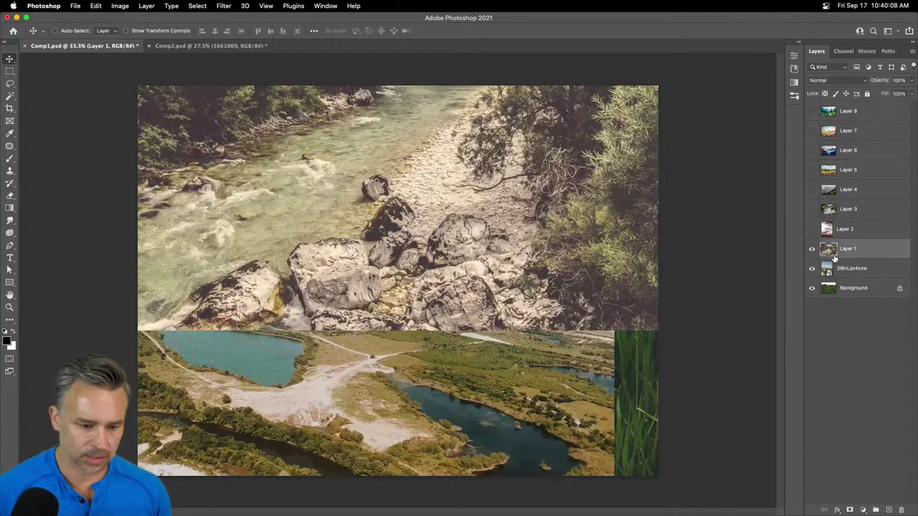
pyautogui.moveTo(281, 155); pyautogui.dragTo(296, 325)
pyautogui.press('super+plus')
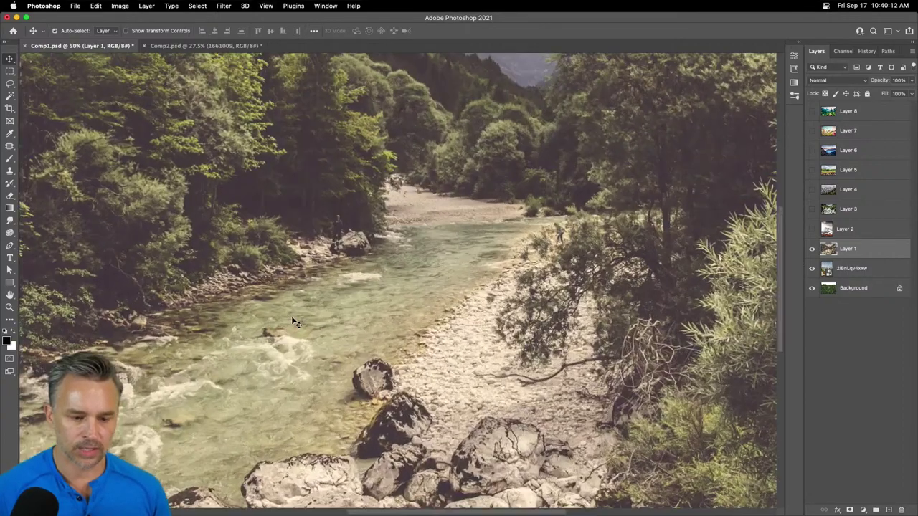
pyautogui.press('super+minus')
pyautogui.press('super+plus')
pyautogui.press('super+plus')
pyautogui.press('super+plus')
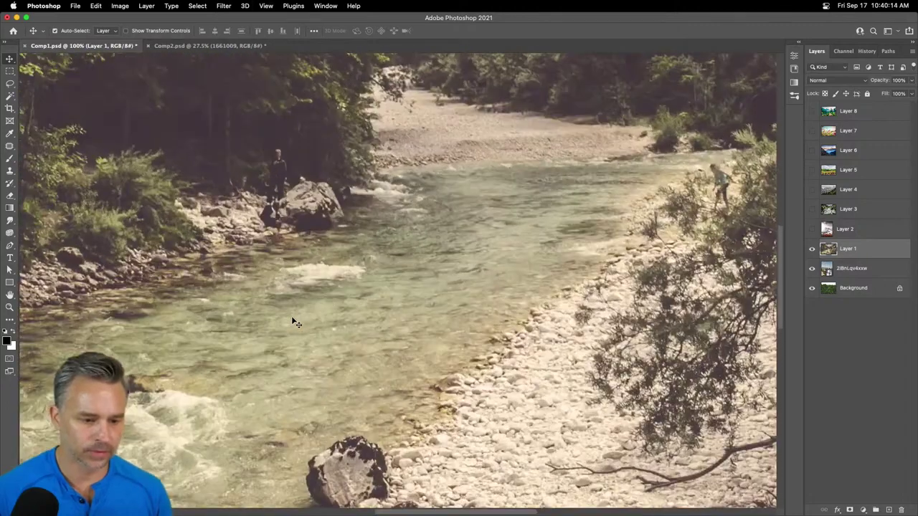
pyautogui.hscroll(-3, 296, 324)
pyautogui.scroll(1, 296, 325)
pyautogui.press('super+plus')
pyautogui.press('super+plus')
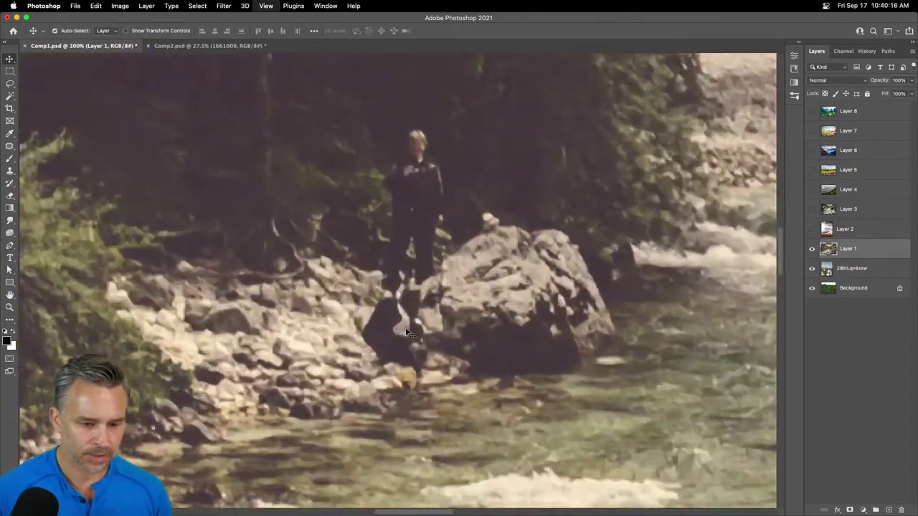
pyautogui.press('super+minus')
pyautogui.press('super+minus')
pyautogui.press('super+minus')
pyautogui.press('super+minus')
pyautogui.press('super+minus')
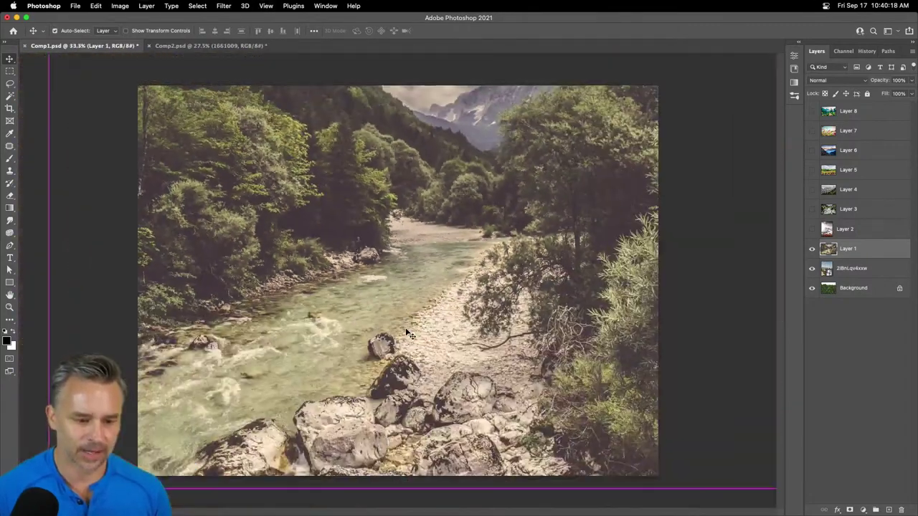
# - Expand the docked panels, look over the brush presets, and show the Libraries panel
pyautogui.click(800, 44)
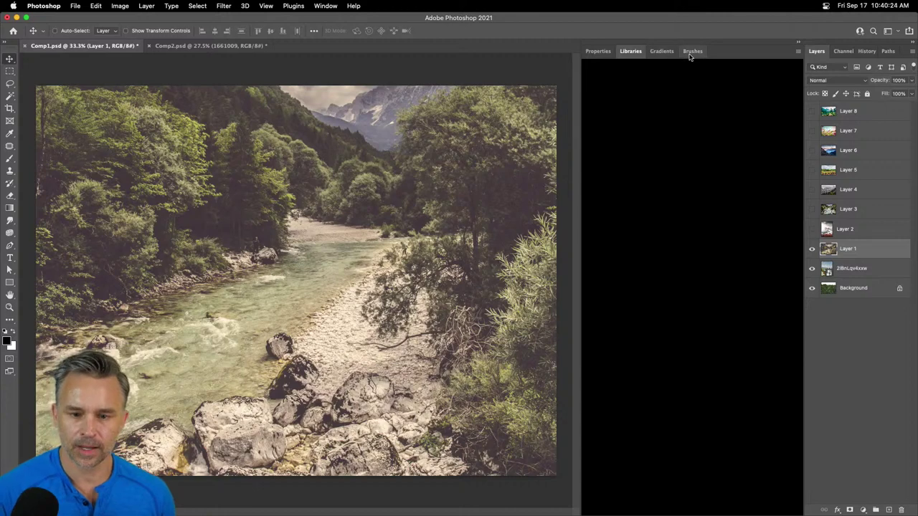
pyautogui.click(690, 54)
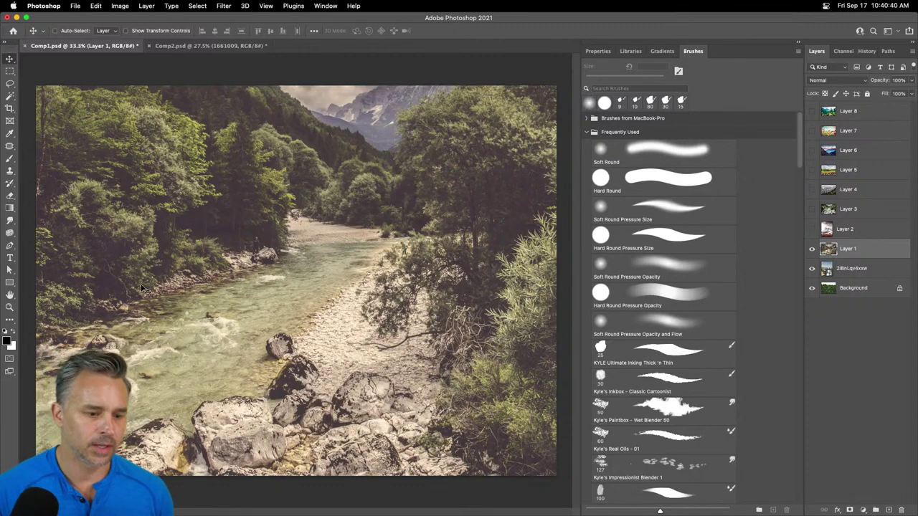
pyautogui.press('super+equal')
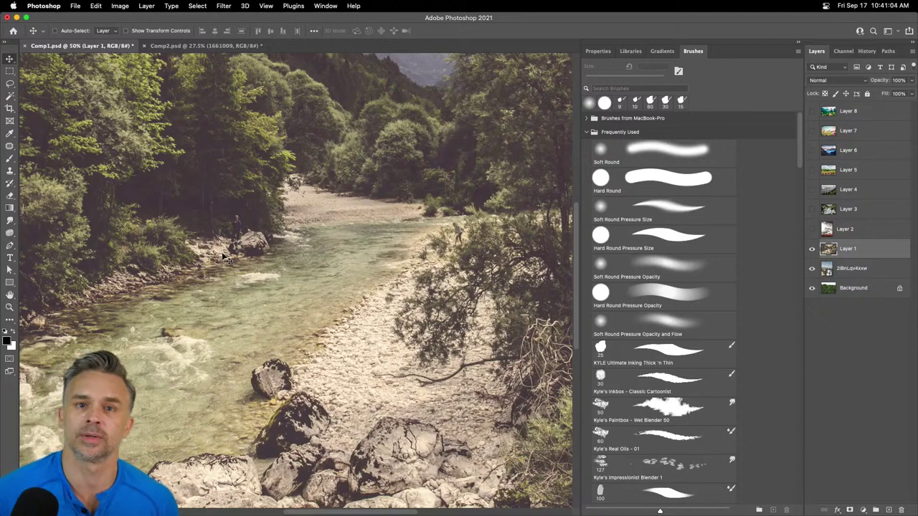
pyautogui.click(799, 43)
pyautogui.click(798, 43)
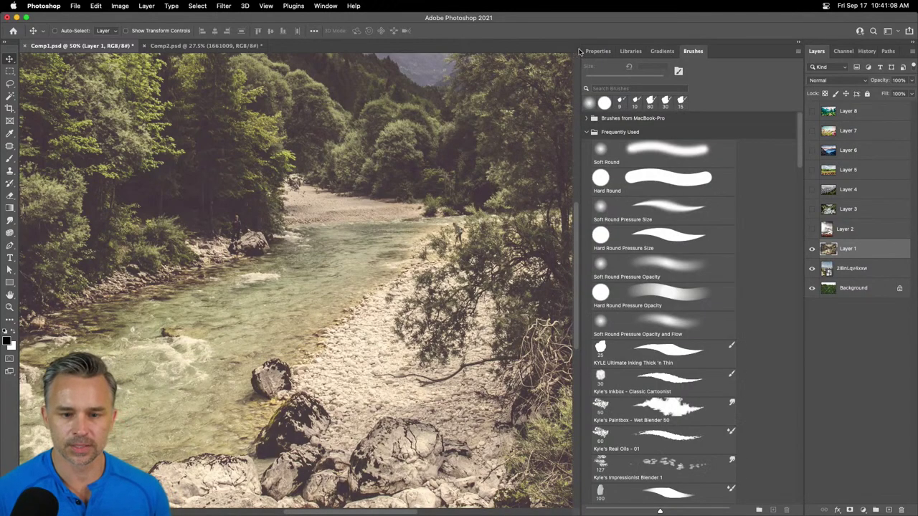
pyautogui.click(631, 51)
# - Go to Adobe Stock's free assets in the browser and search for 'astronaut'
pyautogui.moveTo(525, 512)
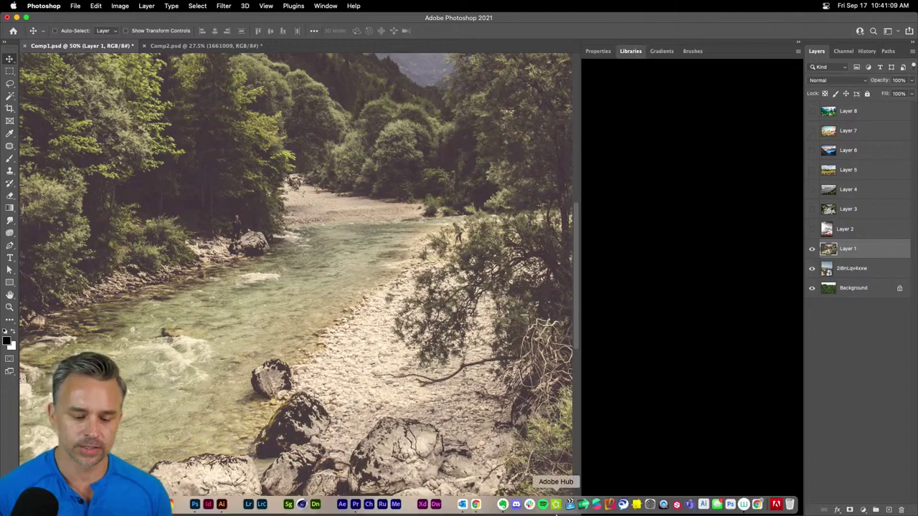
pyautogui.click(477, 506)
pyautogui.write('stock')
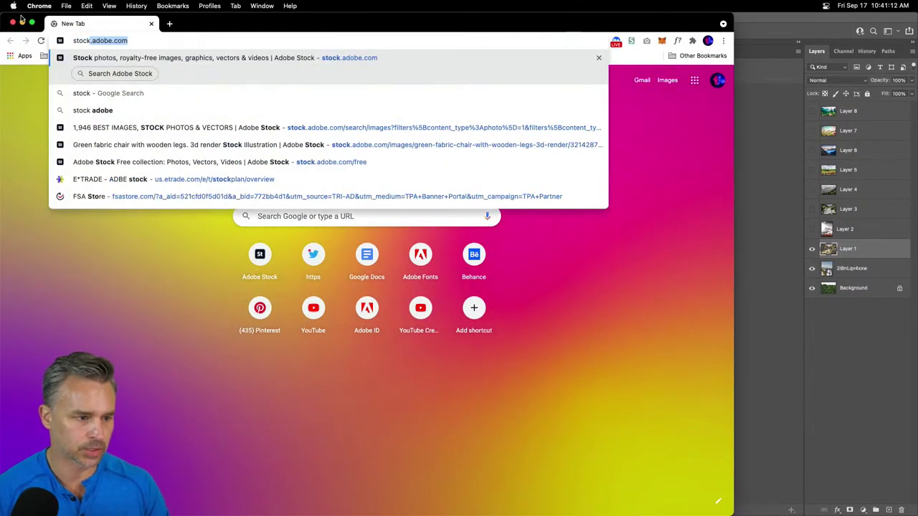
pyautogui.press('Return')
pyautogui.moveTo(233, 25); pyautogui.dragTo(323, 26)
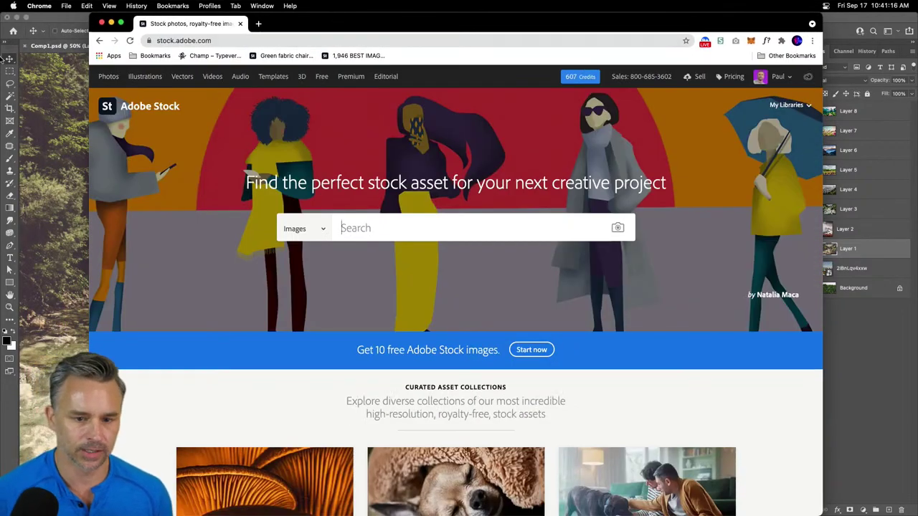
pyautogui.click(321, 76)
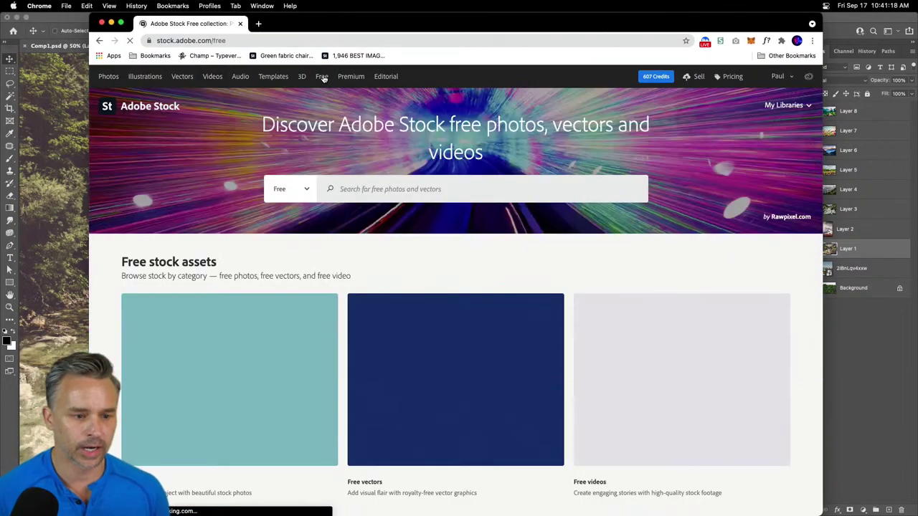
pyautogui.click(345, 189)
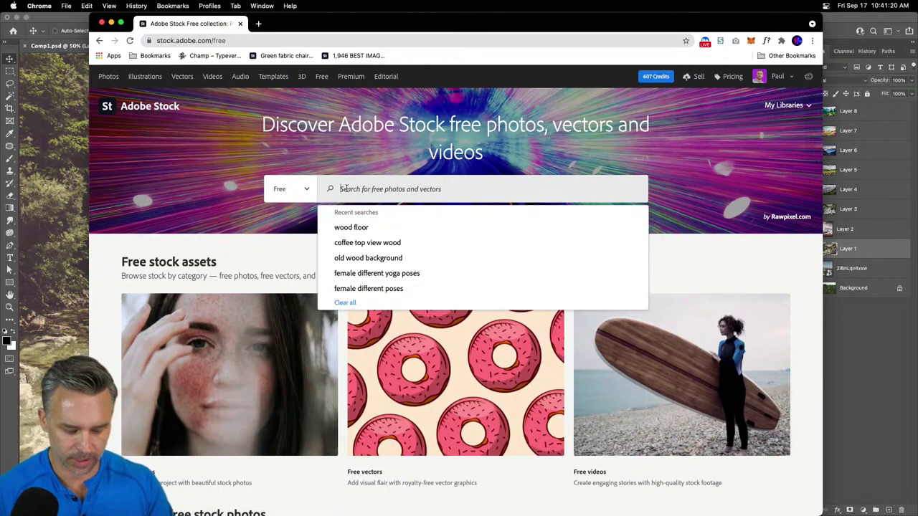
pyautogui.write('astronaut')
pyautogui.press('Return')
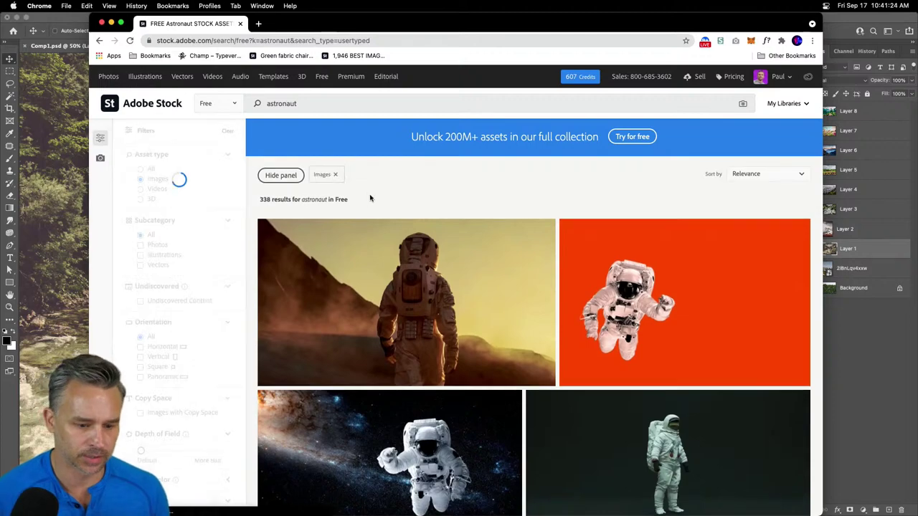
# - License the standing astronaut on a dark background and filter the results to Photos
pyautogui.moveTo(89, 16); pyautogui.dragTo(1, 15)
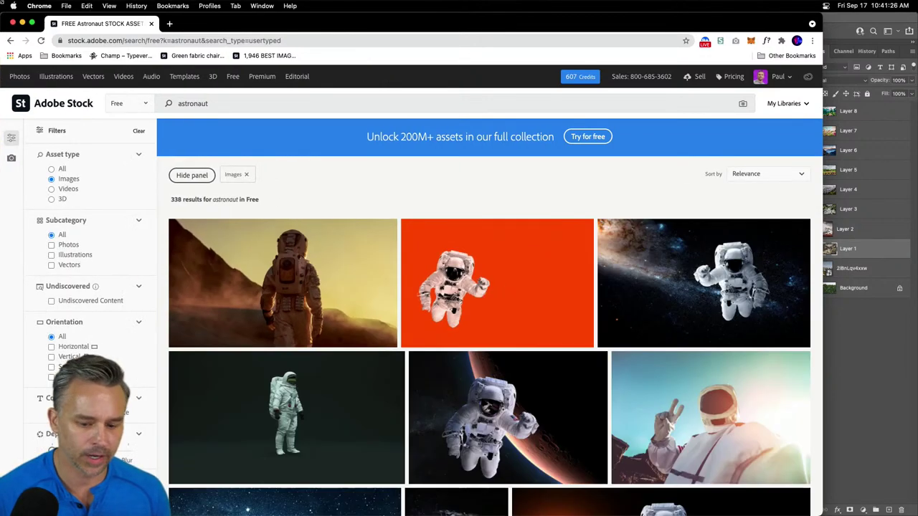
pyautogui.scroll(-2, 645, 326)
pyautogui.scroll(-3, 264, 215)
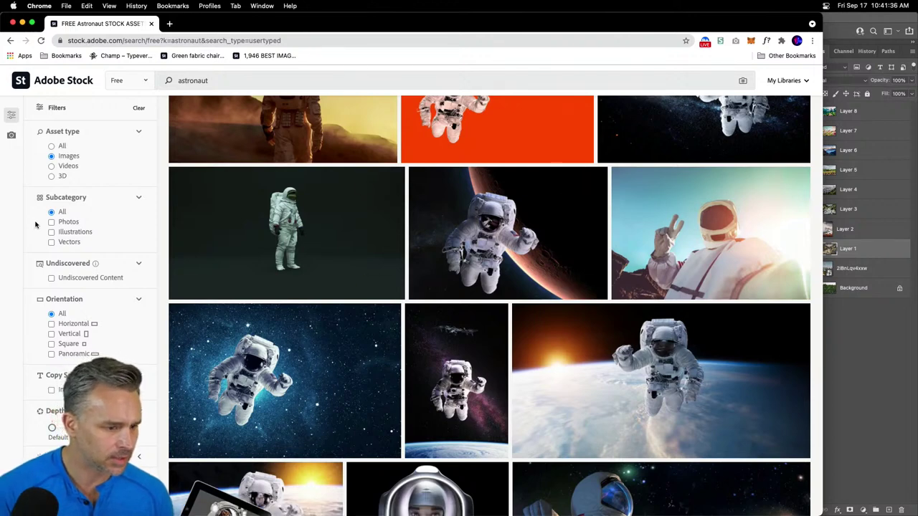
pyautogui.scroll(3, 202, 218)
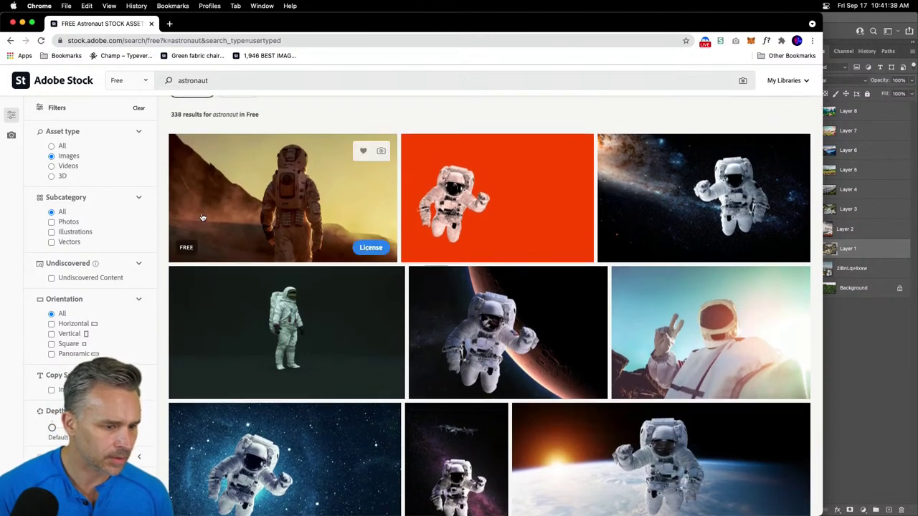
pyautogui.scroll(3, 202, 217)
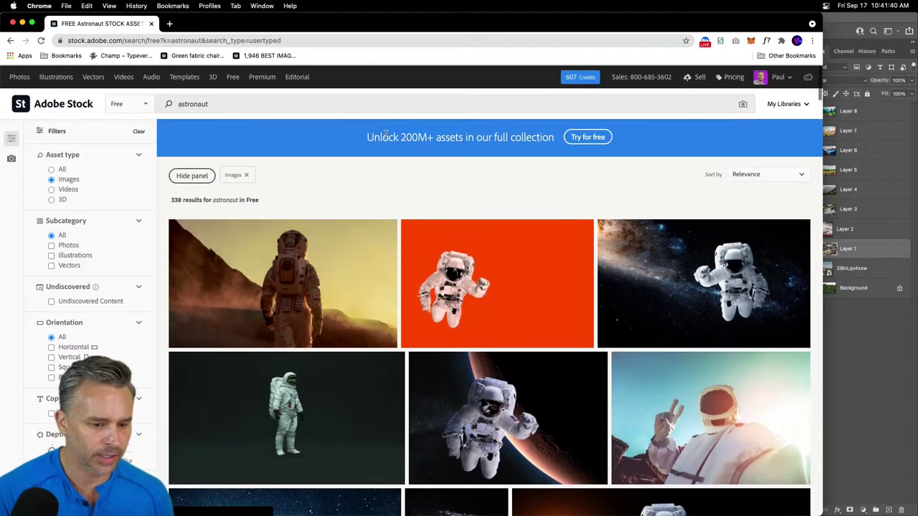
pyautogui.scroll(-5, 344, 237)
pyautogui.scroll(1, 343, 173)
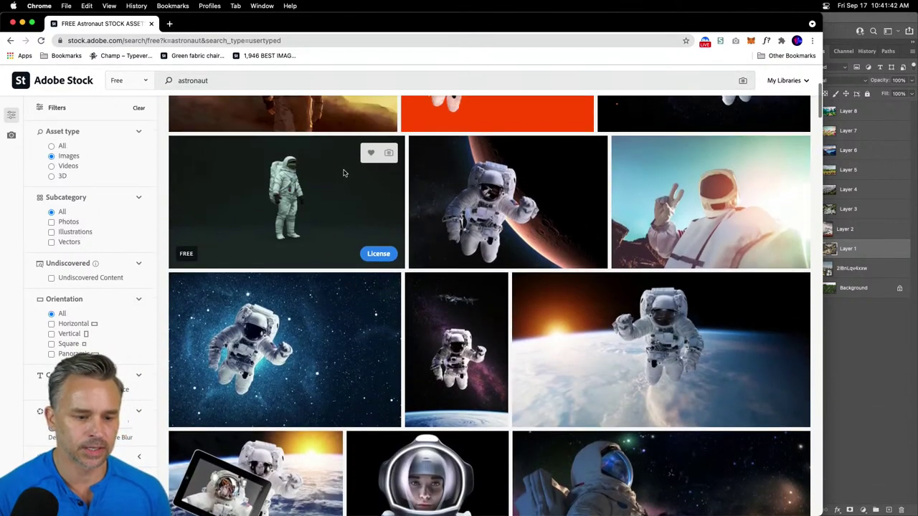
pyautogui.click(380, 255)
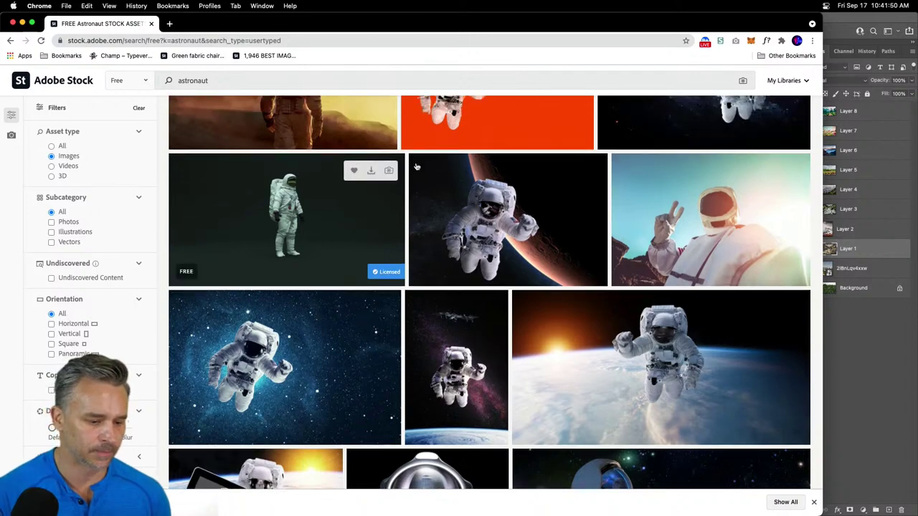
pyautogui.scroll(-10, 337, 244)
pyautogui.scroll(-6, 338, 244)
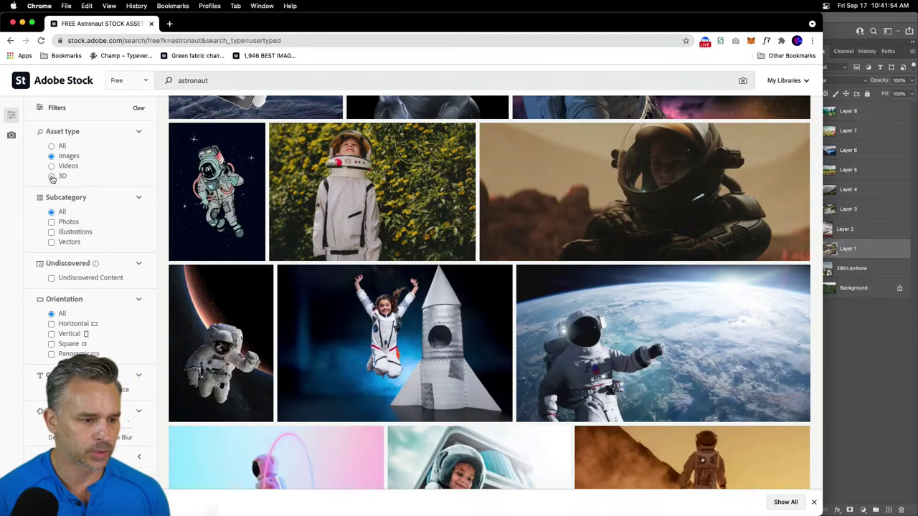
pyautogui.click(51, 222)
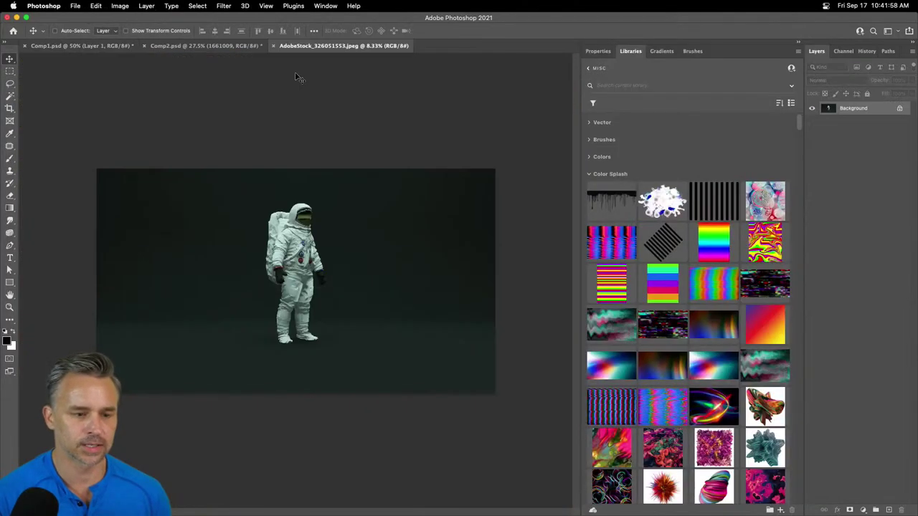
# - Marquee-select the whole standing astronaut and paste it into Comp1 as Layer 9
pyautogui.press('super+equal')
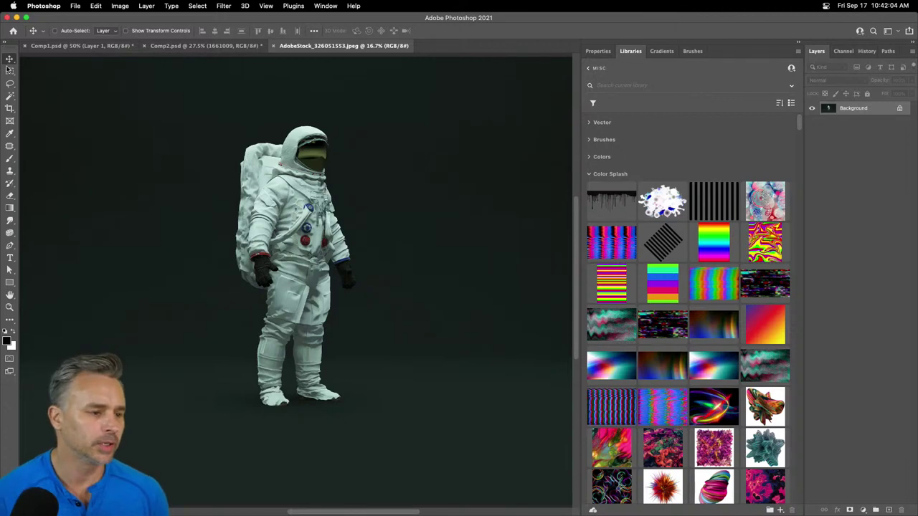
pyautogui.click(10, 71)
pyautogui.moveTo(217, 112); pyautogui.dragTo(385, 434)
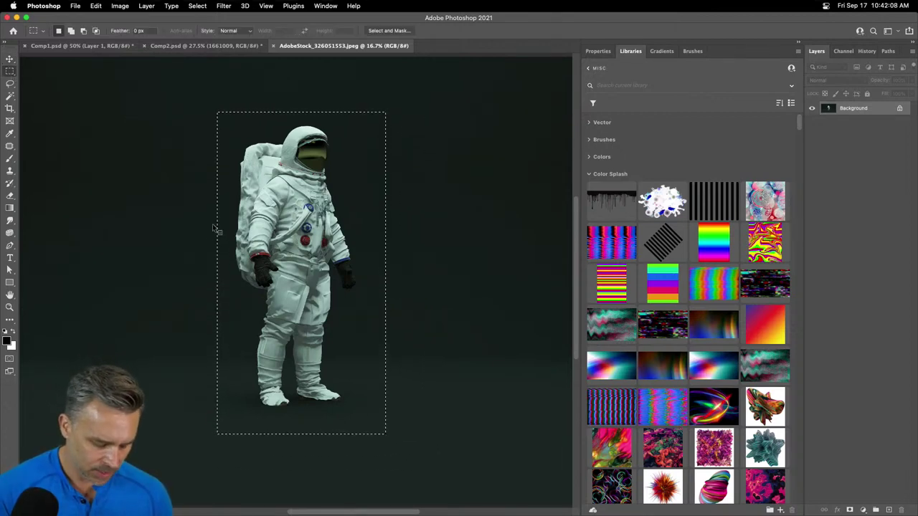
pyautogui.press('super+equal')
pyautogui.press('super+equal')
pyautogui.press('super+equal')
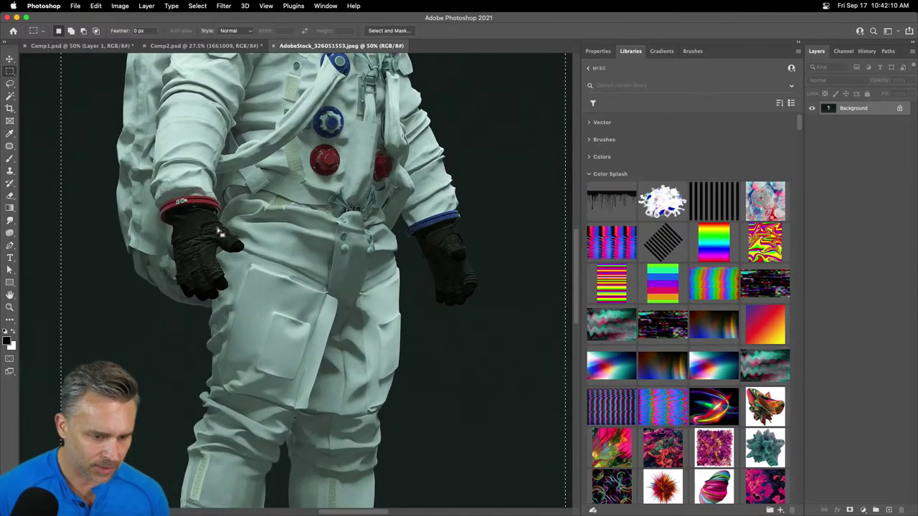
pyautogui.scroll(5, 221, 231)
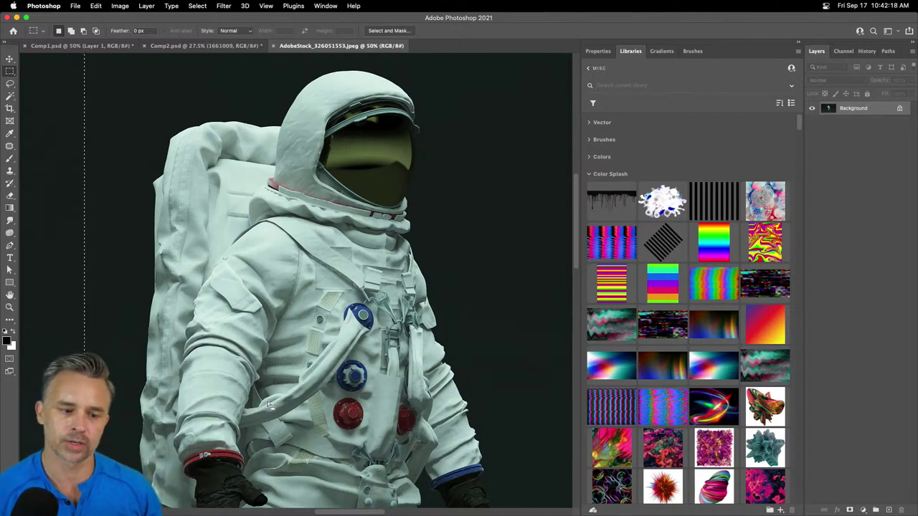
pyautogui.press('super+minus')
pyautogui.press('super+minus')
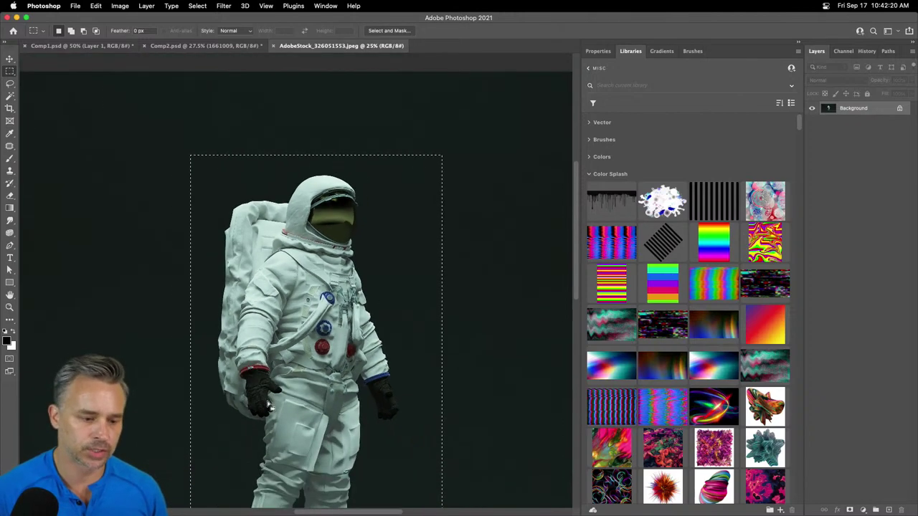
pyautogui.moveTo(269, 406); pyautogui.dragTo(256, 308)
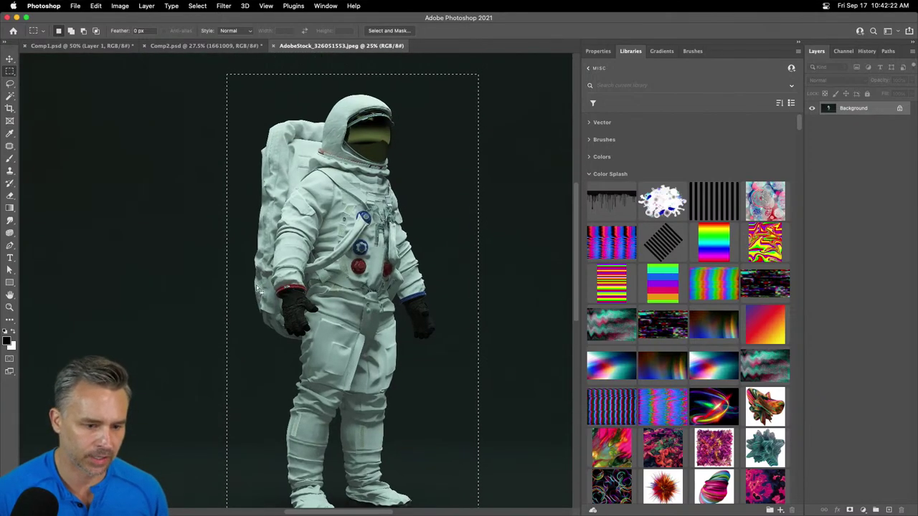
pyautogui.click(99, 46)
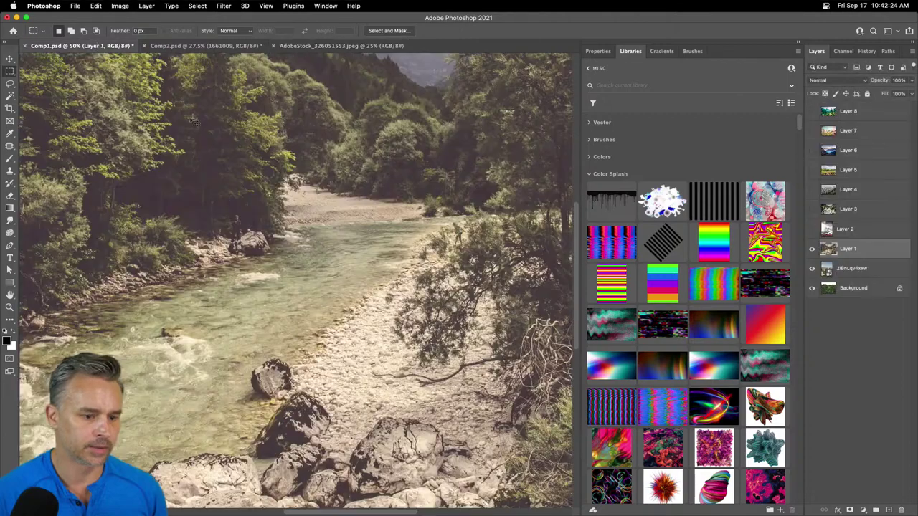
pyautogui.press('super+v')
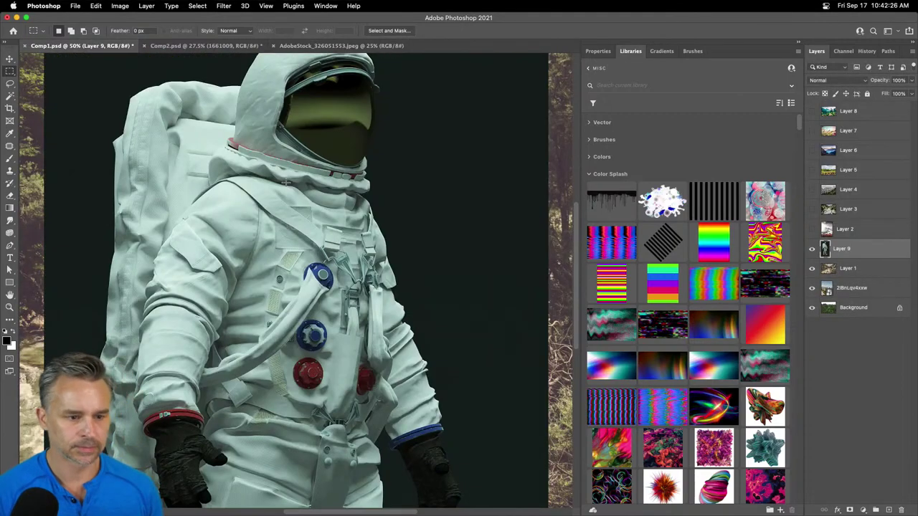
# - Scroll through the astronaut photo results in Adobe Stock, then return to Photoshop
pyautogui.click(475, 504)
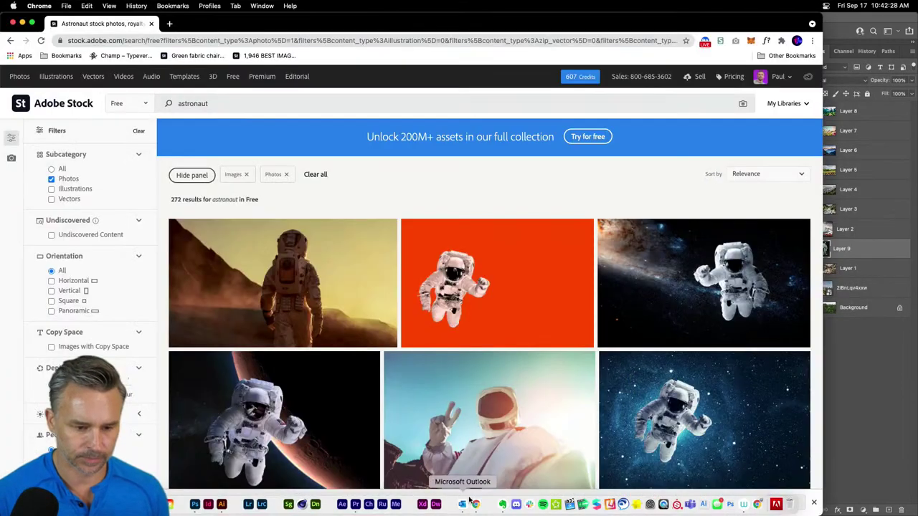
pyautogui.scroll(-10, 452, 253)
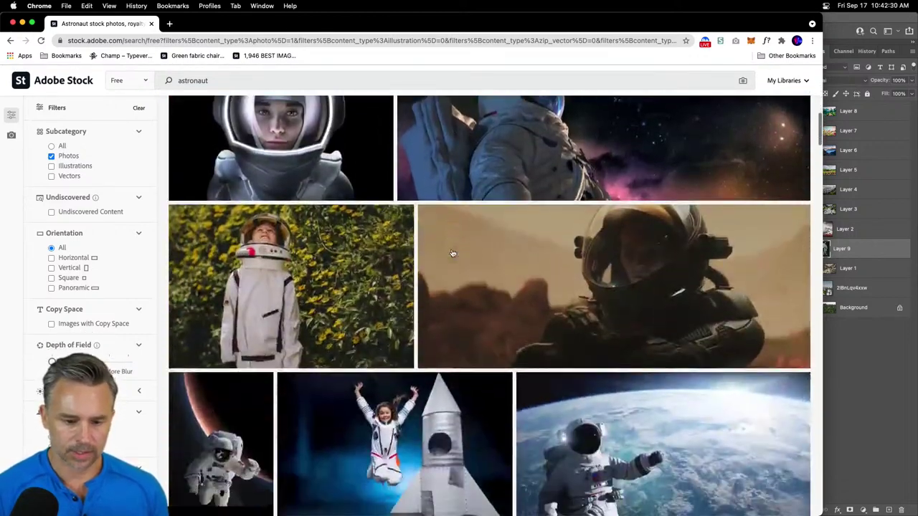
pyautogui.scroll(-5, 452, 253)
pyautogui.scroll(-2, 452, 253)
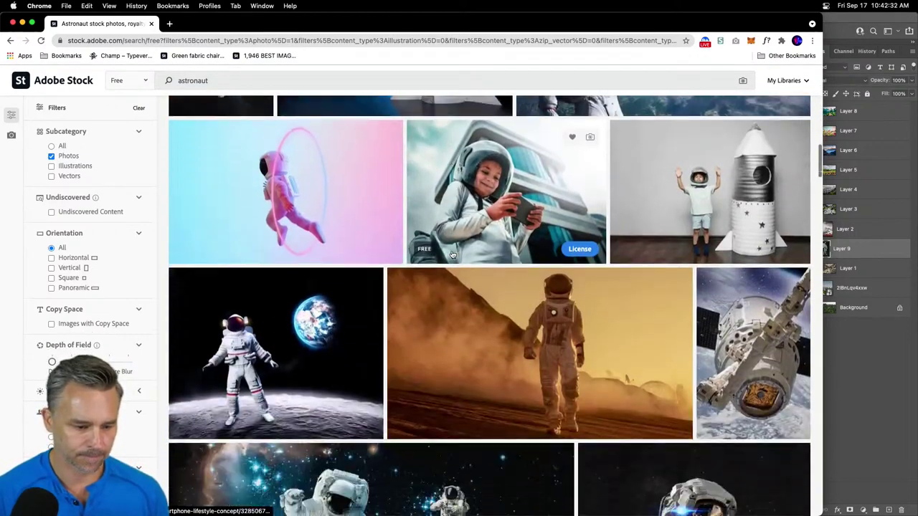
pyautogui.scroll(-8, 453, 254)
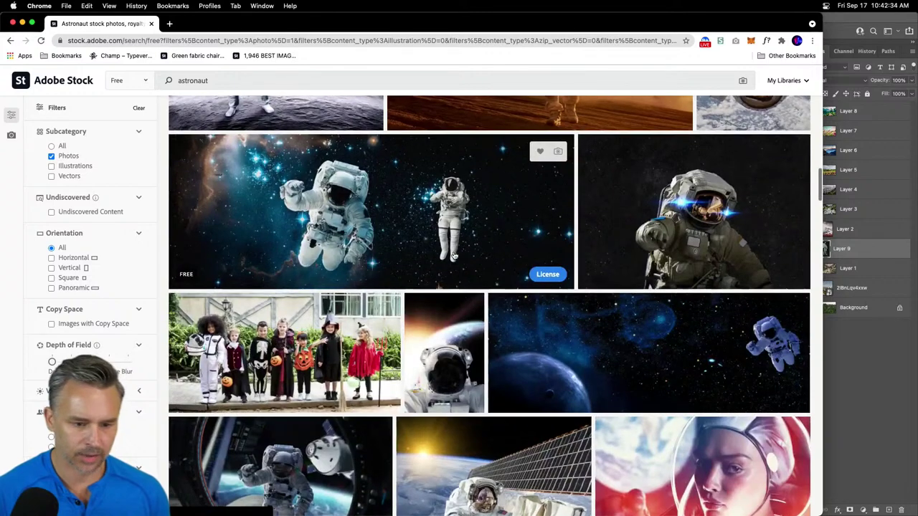
pyautogui.scroll(-10, 452, 255)
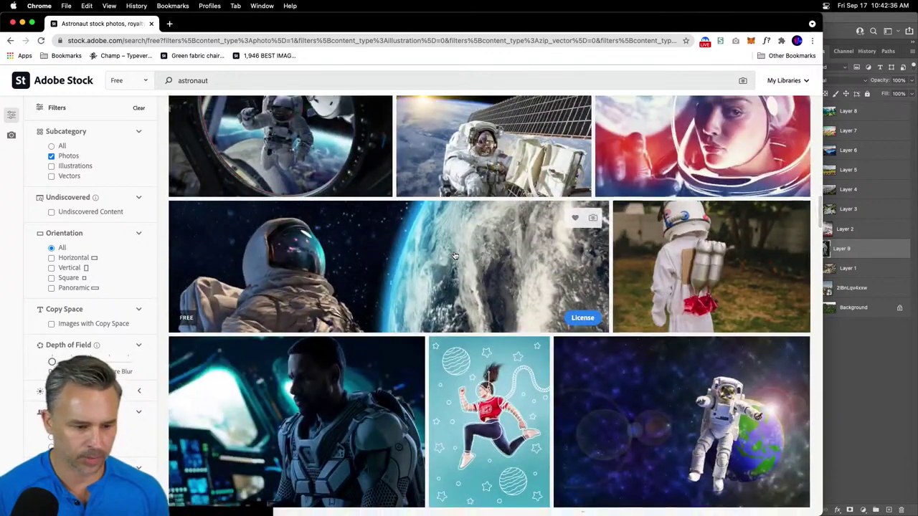
pyautogui.scroll(-10, 454, 256)
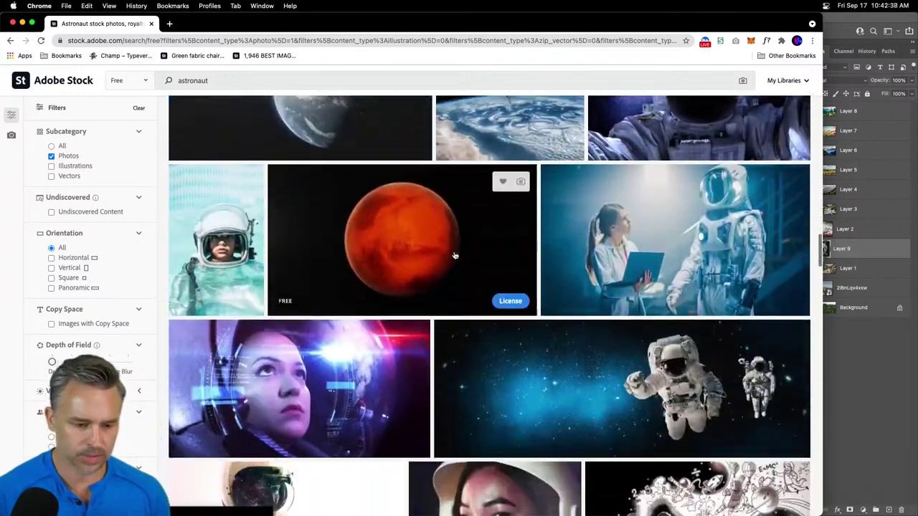
pyautogui.scroll(10, 454, 255)
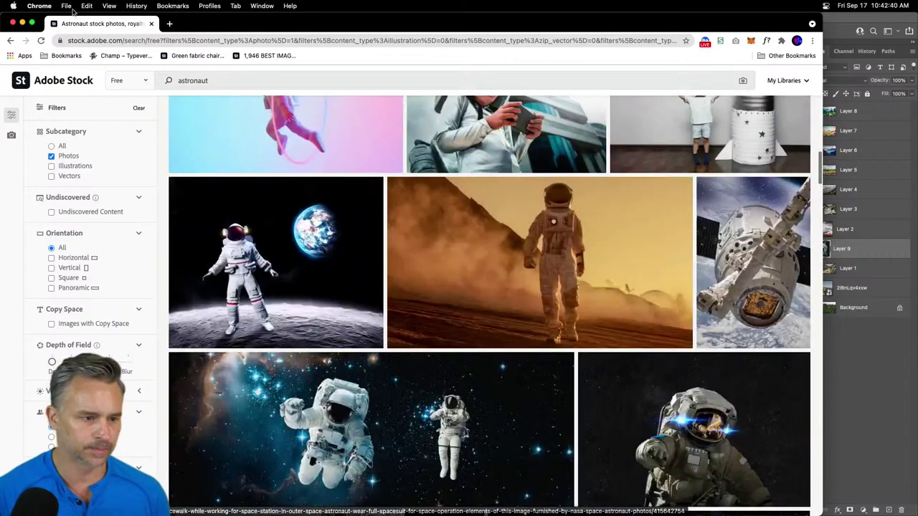
pyautogui.click(867, 408)
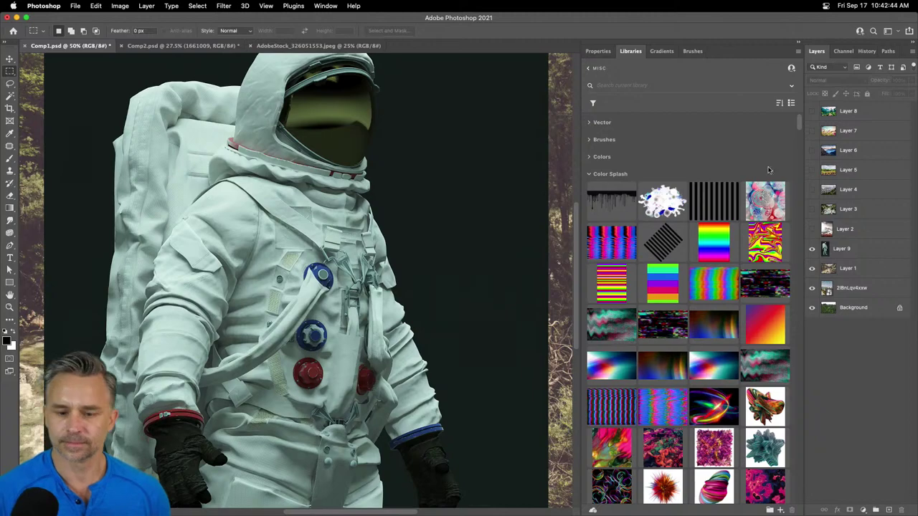
# - Scale the astronaut on Layer 9 down to about 36% of its size
pyautogui.click(843, 249)
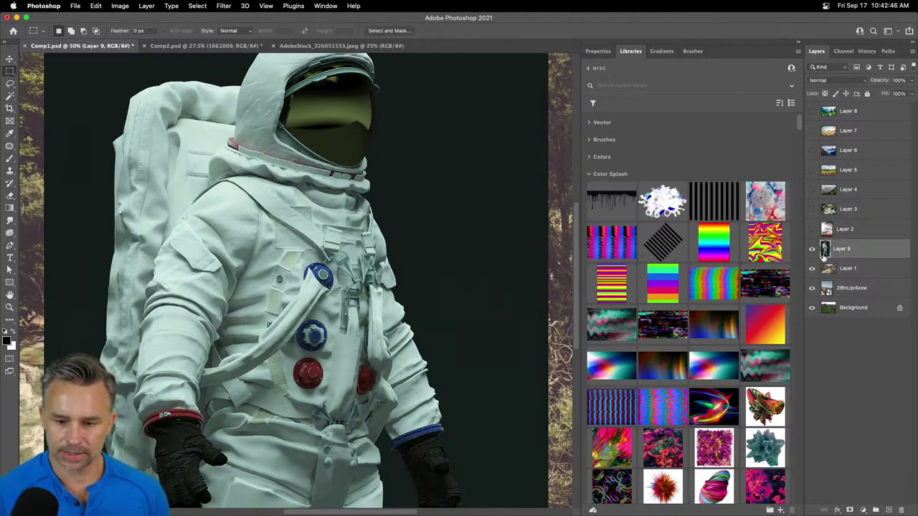
pyautogui.press('super+minus')
pyautogui.press('super+minus')
pyautogui.press('super+minus')
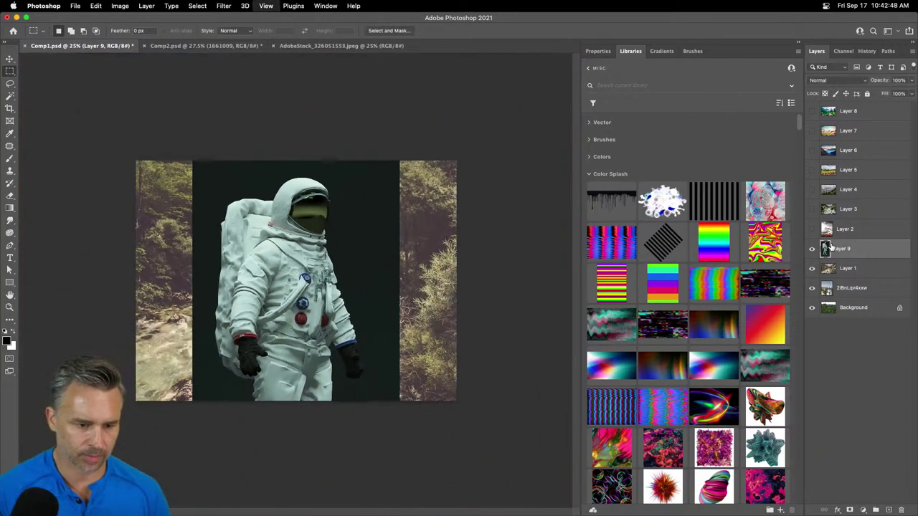
pyautogui.press('super+t')
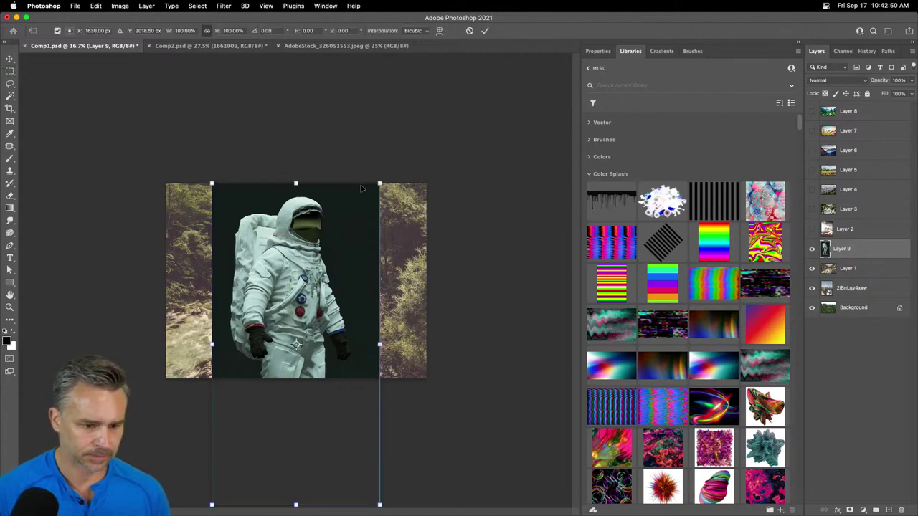
pyautogui.moveTo(379, 184); pyautogui.dragTo(272, 385)
pyautogui.moveTo(228, 429); pyautogui.dragTo(282, 261)
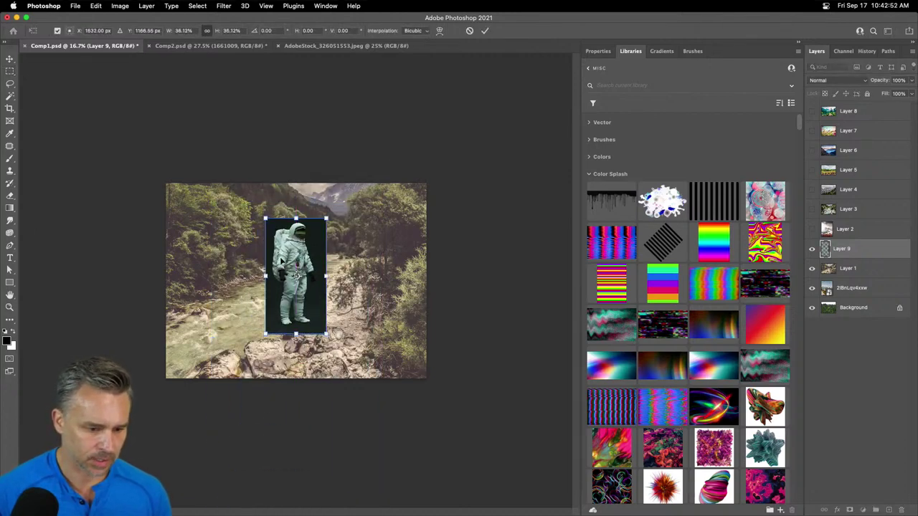
pyautogui.press('Return')
# - Move the shrunken astronaut toward the centre of the river scene, over the rocky path
pyautogui.scroll(4, 286, 262)
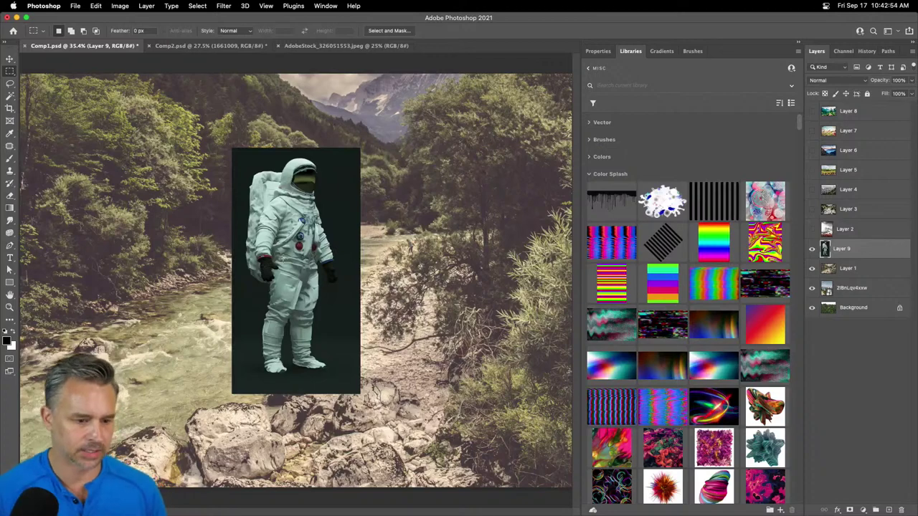
pyautogui.scroll(3, 297, 279)
pyautogui.click(10, 58)
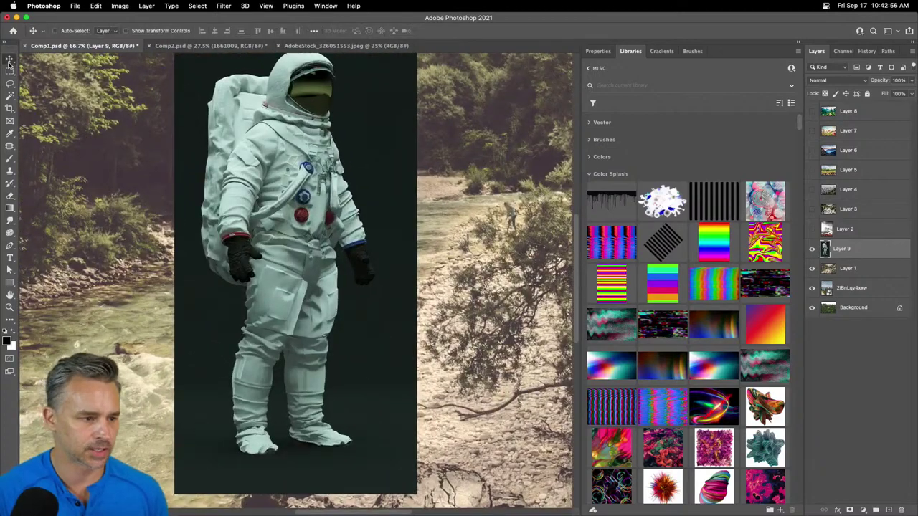
pyautogui.moveTo(279, 192); pyautogui.dragTo(251, 195)
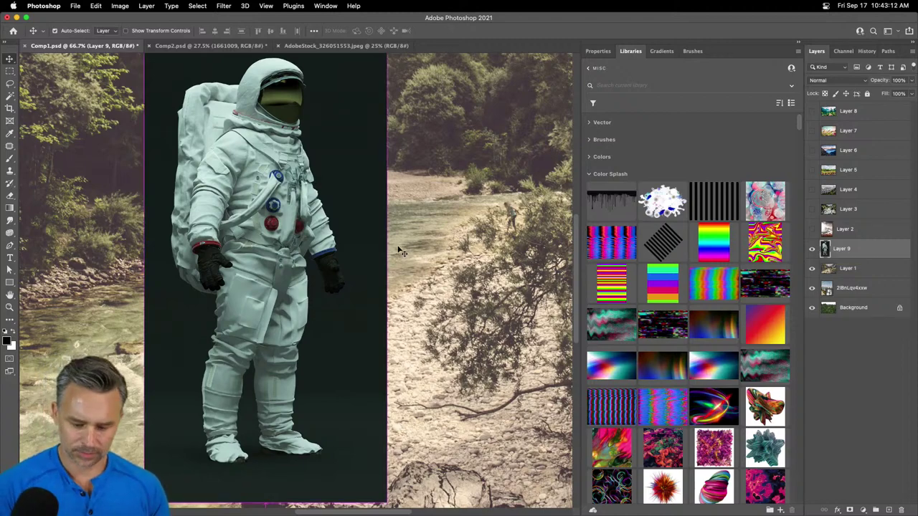
pyautogui.press('super+0')
pyautogui.moveTo(276, 211); pyautogui.dragTo(361, 206)
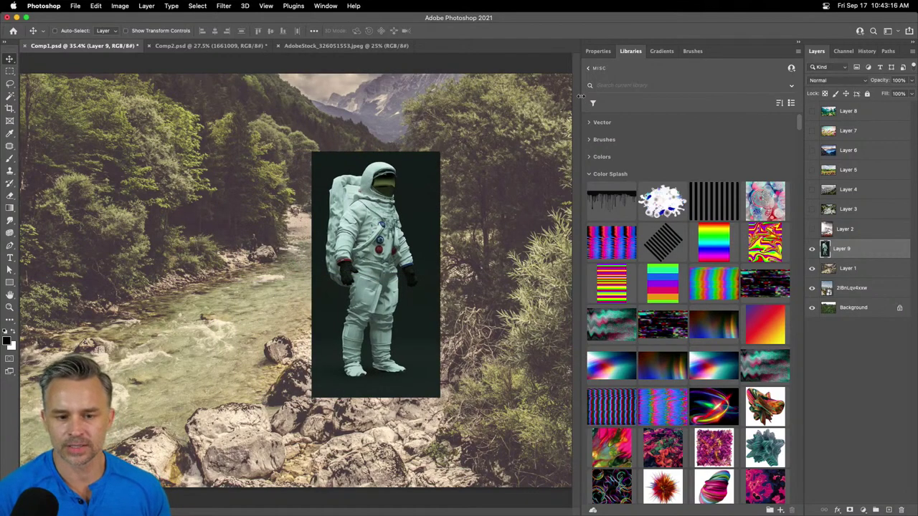
pyautogui.moveTo(579, 95); pyautogui.dragTo(683, 96)
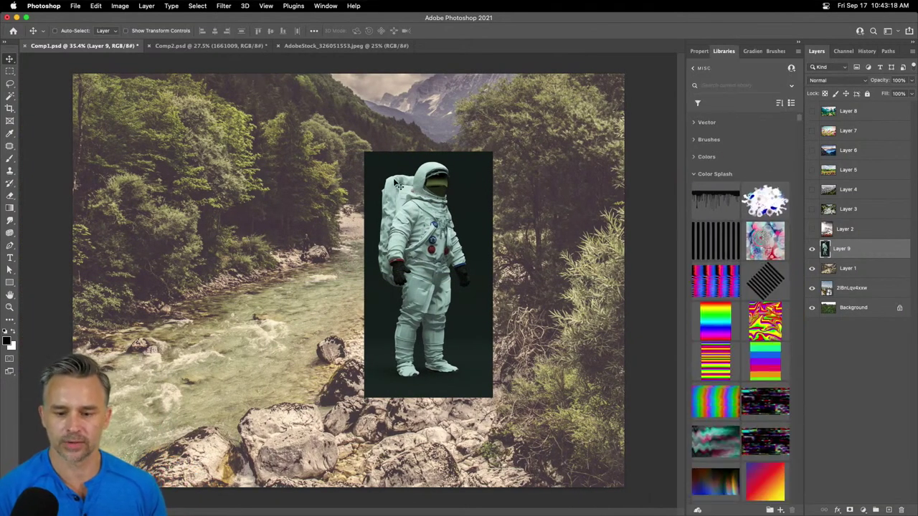
# - Nudge the astronaut slightly up-left and flip it horizontally with Free Transform
pyautogui.moveTo(415, 226); pyautogui.dragTo(399, 217)
pyautogui.press('super+t')
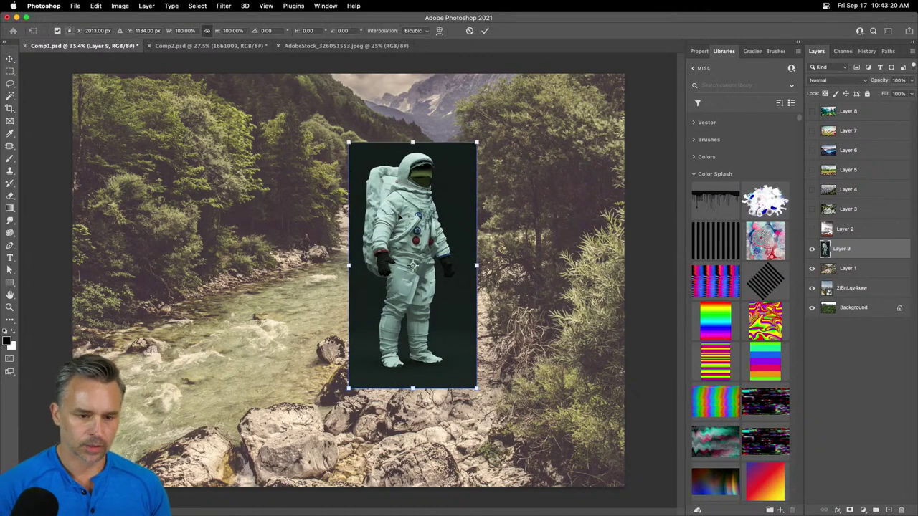
pyautogui.rightClick(400, 216)
pyautogui.click(426, 431)
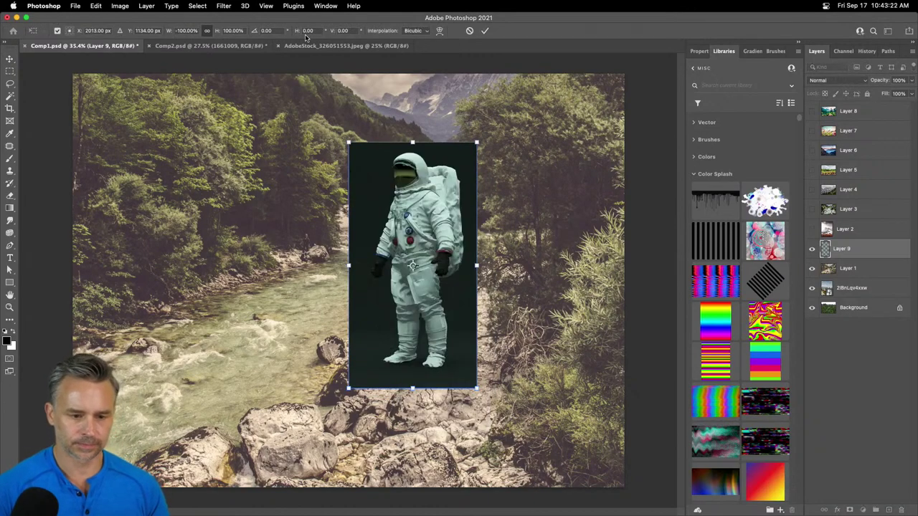
pyautogui.press('super+plus')
pyautogui.moveTo(279, 66); pyautogui.dragTo(240, 100)
pyautogui.press('Return')
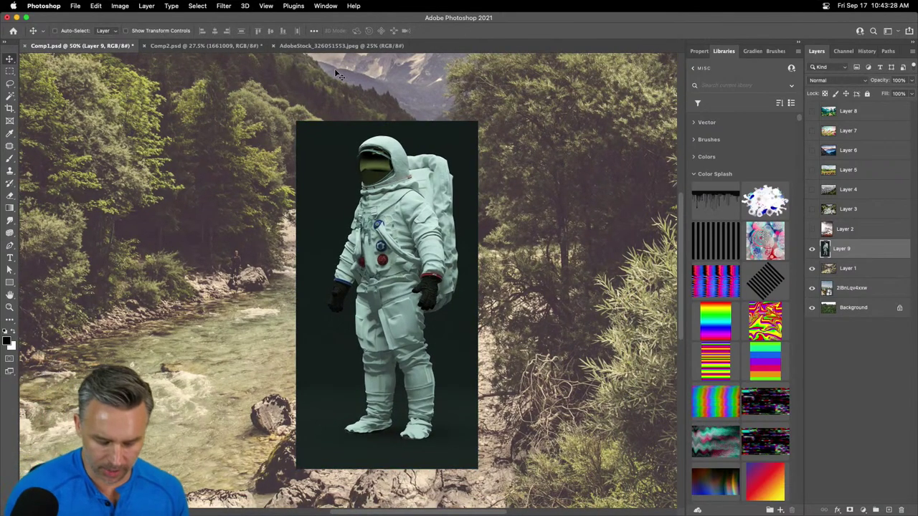
# - Reopen the astronaut's transform options and dismiss them without changes
pyautogui.press('super+t')
pyautogui.rightClick(398, 195)
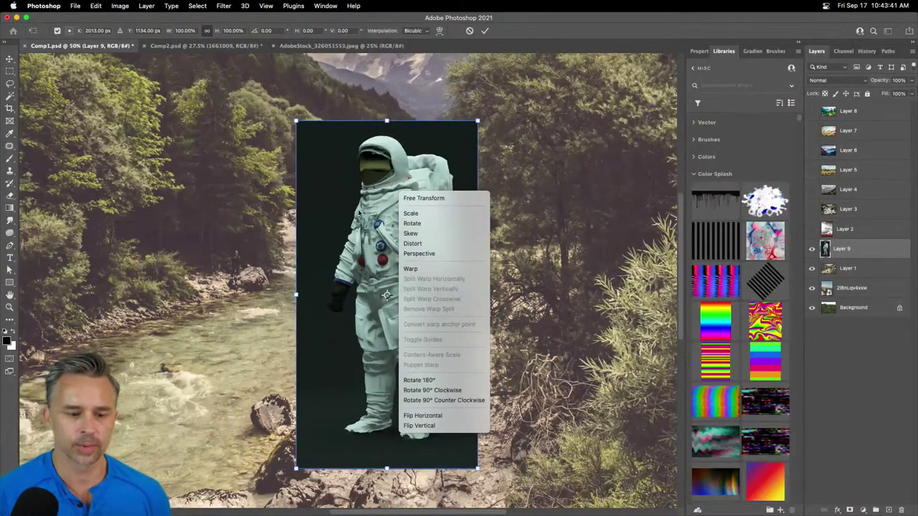
pyautogui.press('Escape')
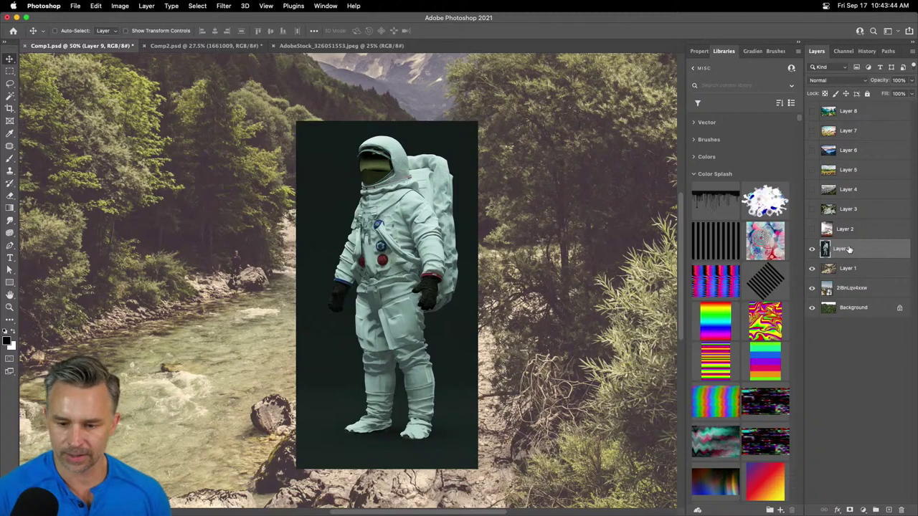
# - Remove the astronaut's dark background using the Remove Background quick action in Properties
pyautogui.click(701, 52)
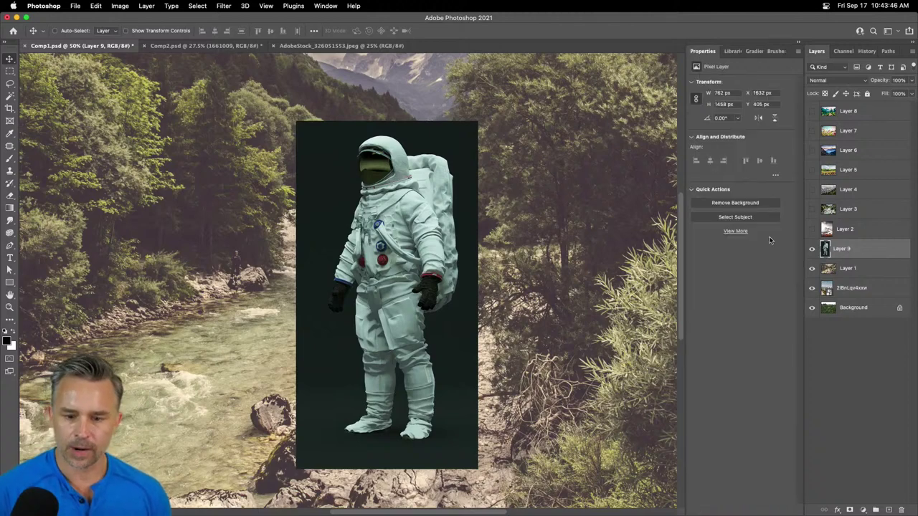
pyautogui.click(741, 204)
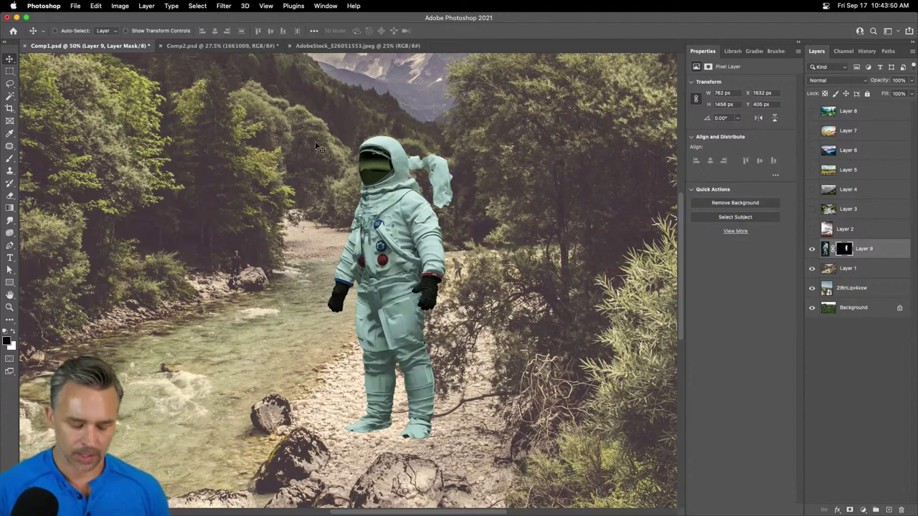
pyautogui.press('super+equal')
pyautogui.press('super+equal')
pyautogui.scroll(5, 317, 146)
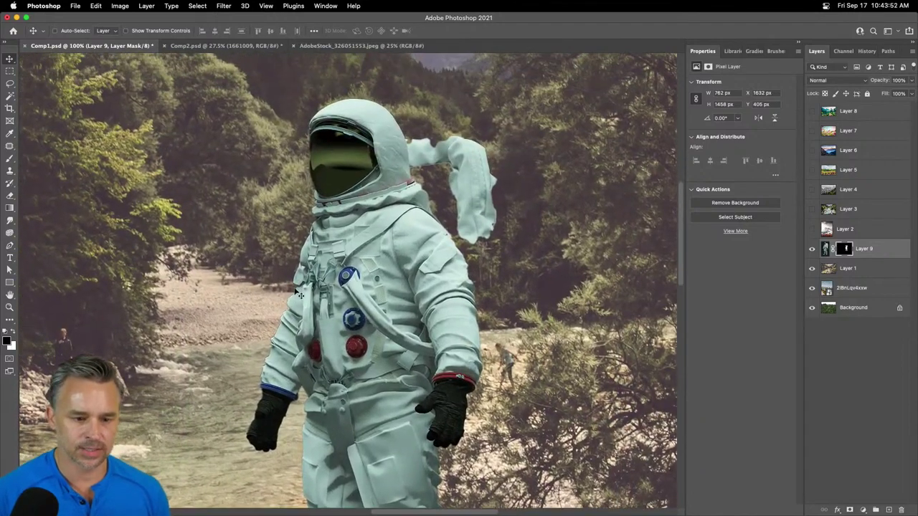
# - Inspect Layer 9's new black-and-white mask on its own, then return to the composite
pyautogui.click(845, 249)
pyautogui.keyDown('alt'); pyautogui.click(846, 249); pyautogui.keyUp('alt')
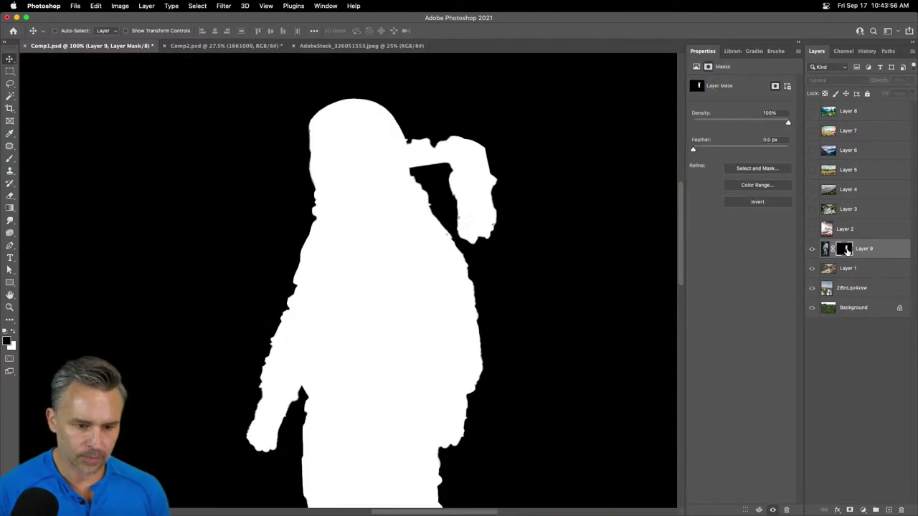
pyautogui.keyDown('alt'); pyautogui.click(847, 248); pyautogui.keyUp('alt')
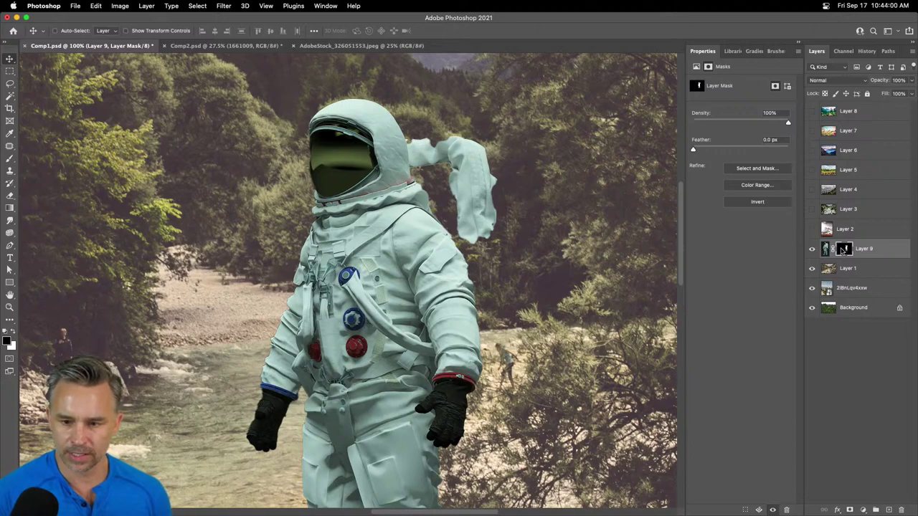
pyautogui.keyDown('alt'); pyautogui.click(844, 249); pyautogui.keyUp('alt')
pyautogui.keyDown('alt'); pyautogui.click(844, 249); pyautogui.keyUp('alt')
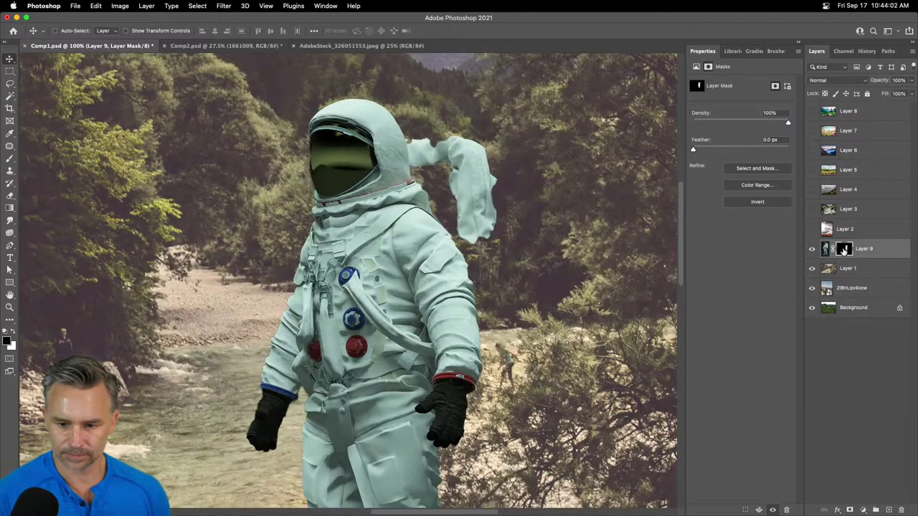
# - In Select and Mask, brush the backpack back in at ~52% overlay, refine its right edge, and apply
pyautogui.doubleClick(844, 249)
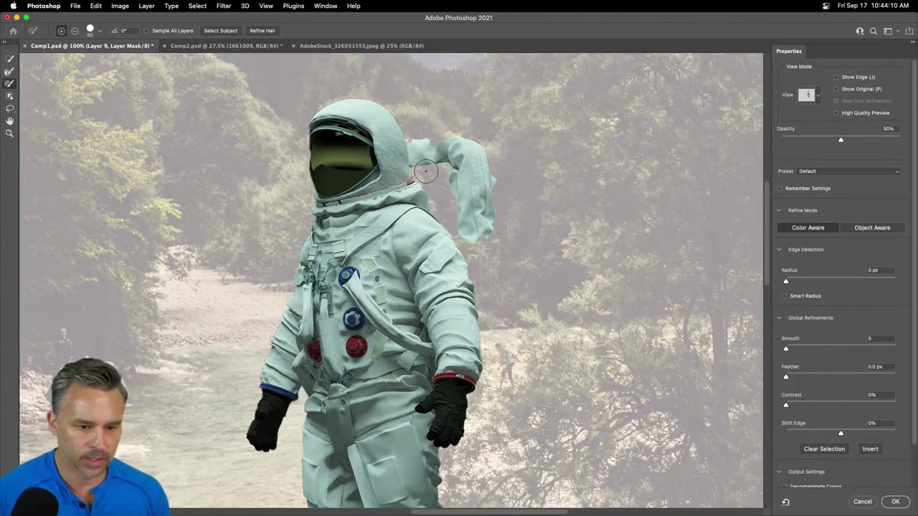
pyautogui.moveTo(425, 171)
pyautogui.mouseDown()
pyautogui.moveTo(430, 213)
pyautogui.moveTo(434, 183)
pyautogui.moveTo(420, 195)
pyautogui.moveTo(432, 190)
pyautogui.moveTo(442, 244)
pyautogui.moveTo(453, 184)
pyautogui.moveTo(441, 256)
pyautogui.moveTo(424, 294)
pyautogui.mouseUp()
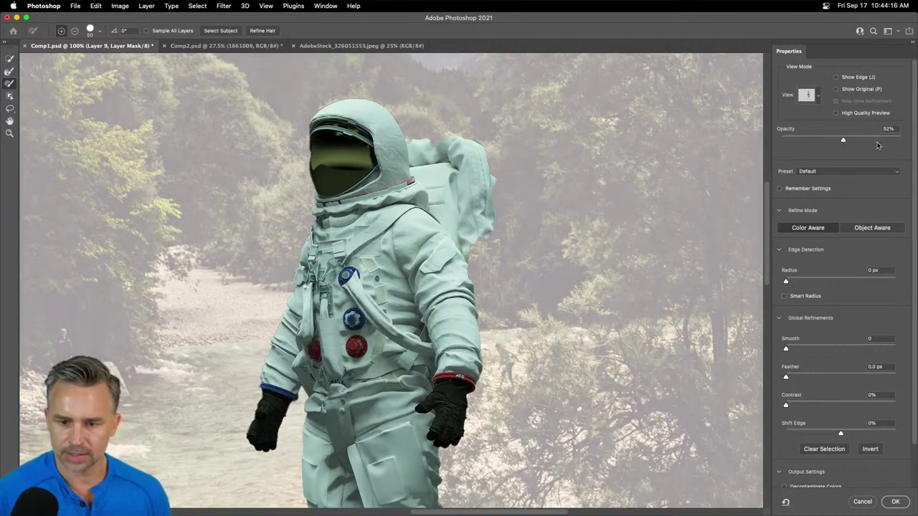
pyautogui.moveTo(839, 141); pyautogui.dragTo(843, 141)
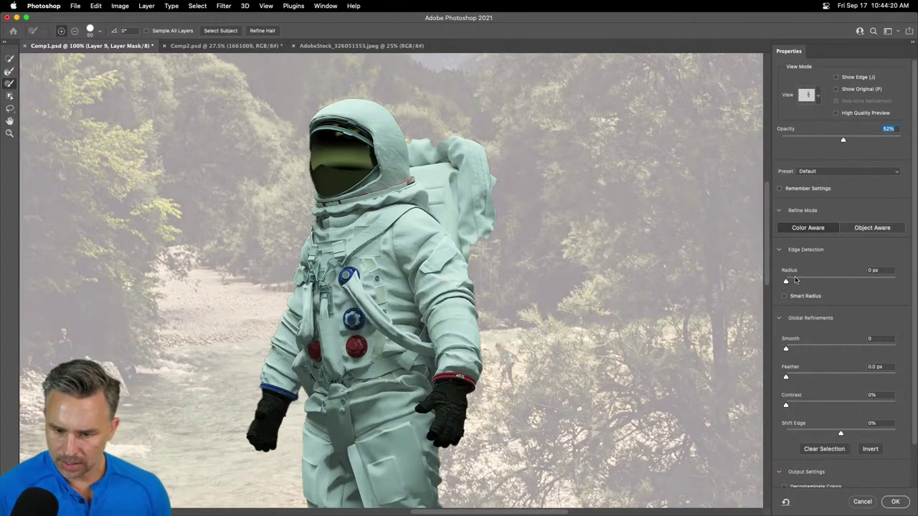
pyautogui.click(872, 229)
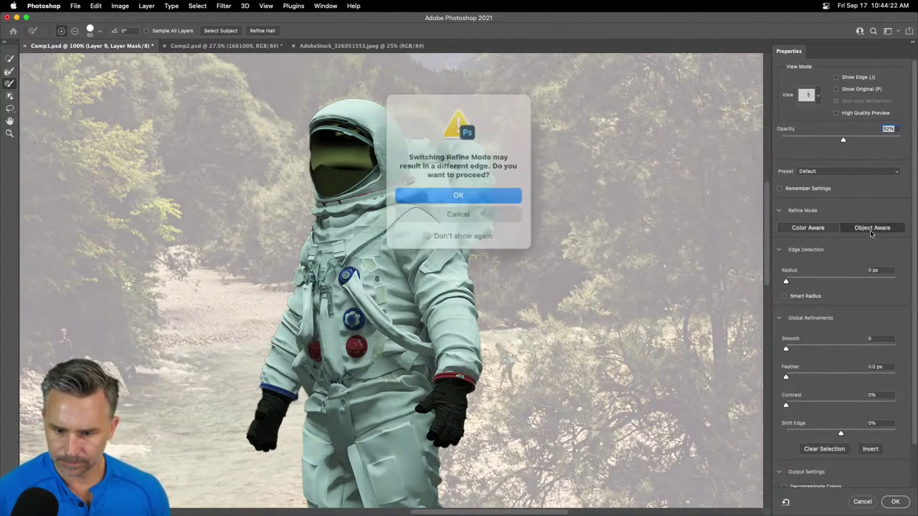
pyautogui.click(436, 194)
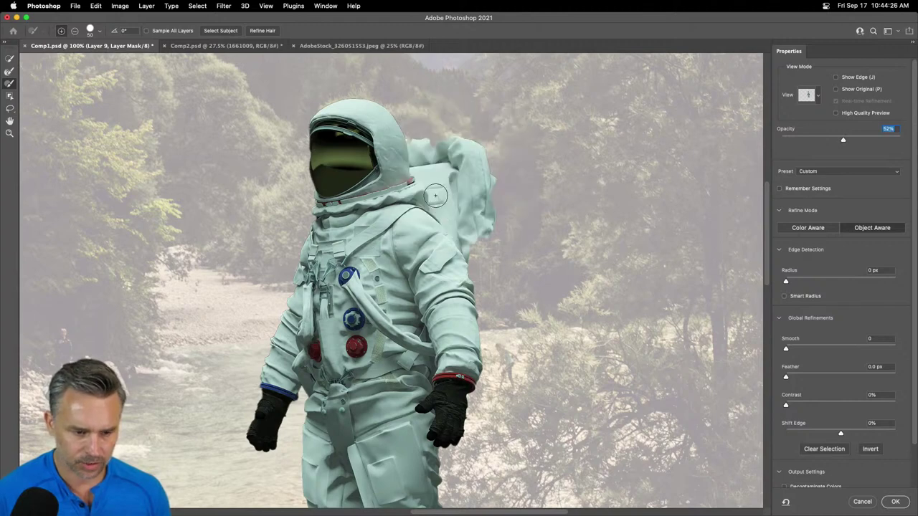
pyautogui.click(813, 228)
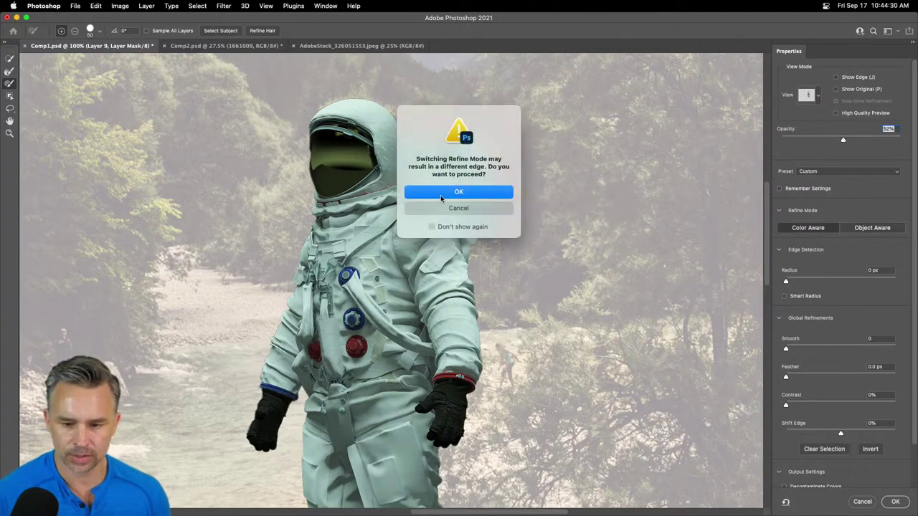
pyautogui.click(441, 193)
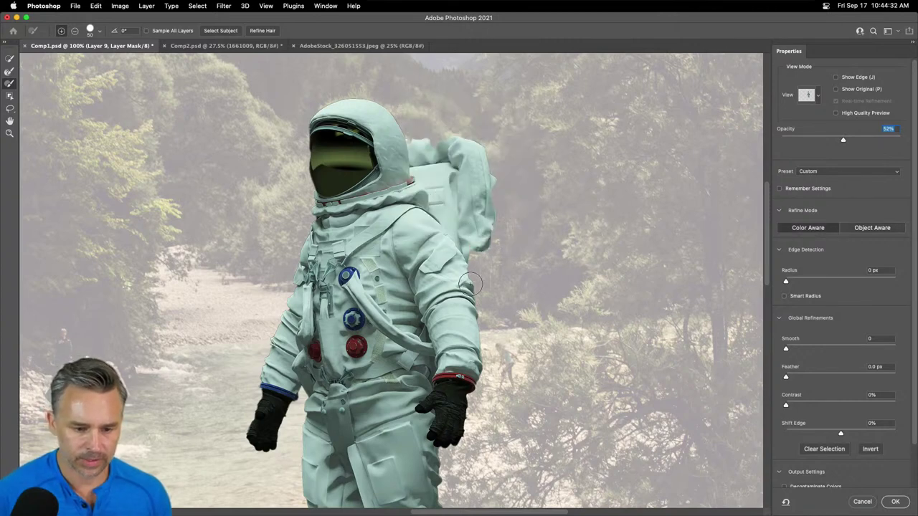
pyautogui.moveTo(470, 284)
pyautogui.mouseDown()
pyautogui.moveTo(488, 237)
pyautogui.moveTo(477, 210)
pyautogui.moveTo(469, 320)
pyautogui.moveTo(481, 313)
pyautogui.moveTo(478, 366)
pyautogui.moveTo(478, 314)
pyautogui.moveTo(501, 351)
pyautogui.moveTo(491, 368)
pyautogui.moveTo(505, 369)
pyautogui.moveTo(464, 394)
pyautogui.moveTo(494, 398)
pyautogui.mouseUp()
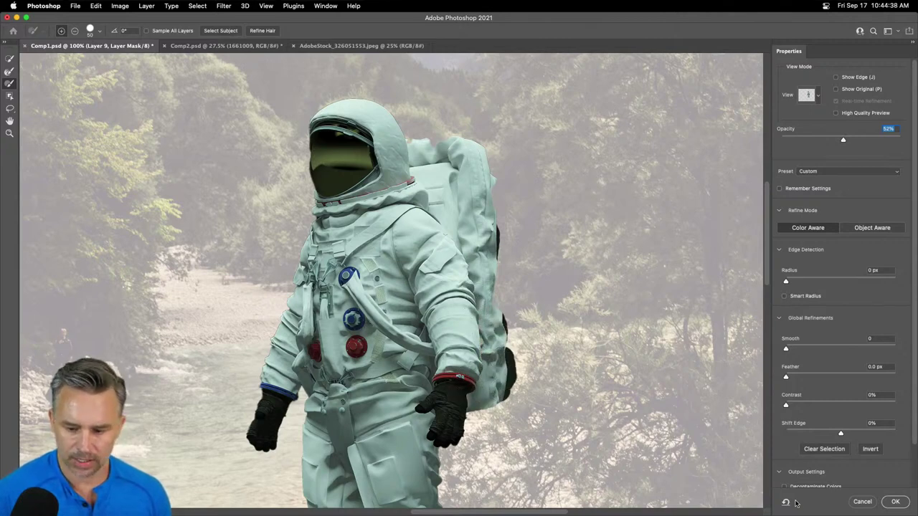
pyautogui.click(895, 502)
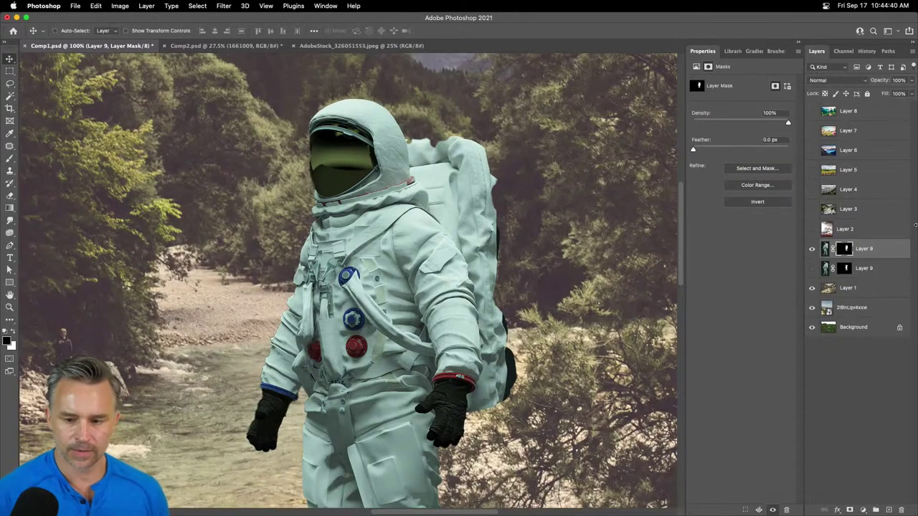
# - Quick-select the strip right of the backpack and test a black fill on Layer 9's mask, then undo it
pyautogui.click(828, 249)
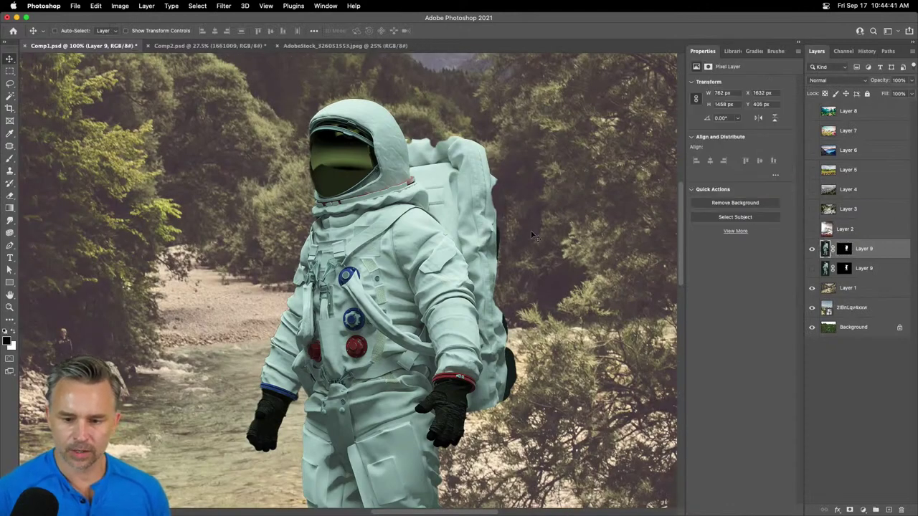
pyautogui.click(10, 95)
pyautogui.click(43, 106)
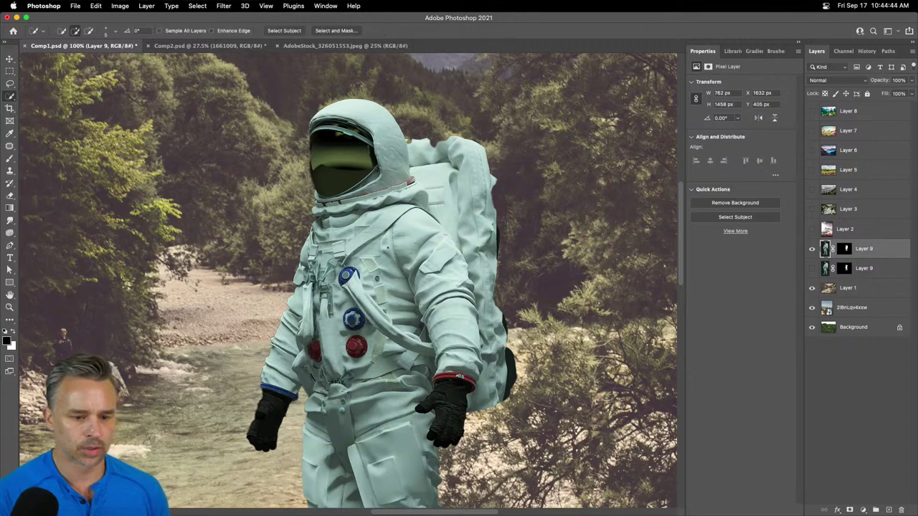
pyautogui.click(536, 396)
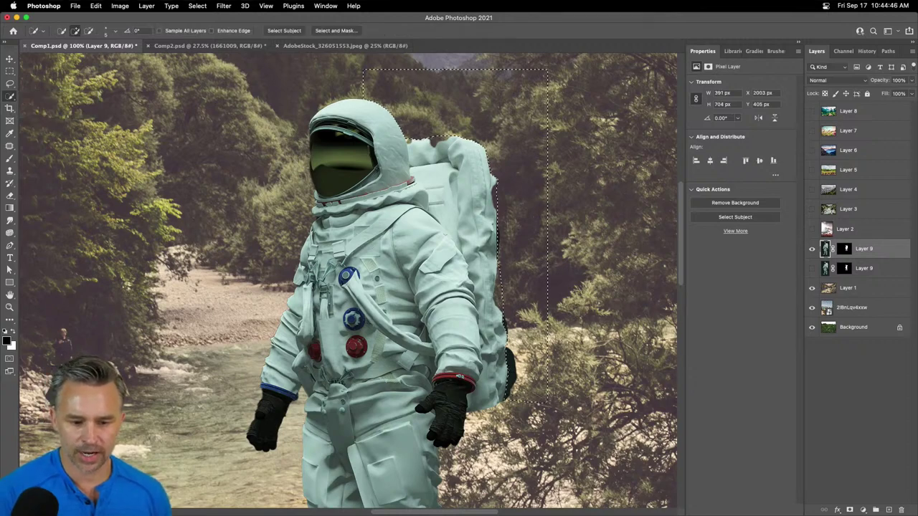
pyautogui.click(488, 423)
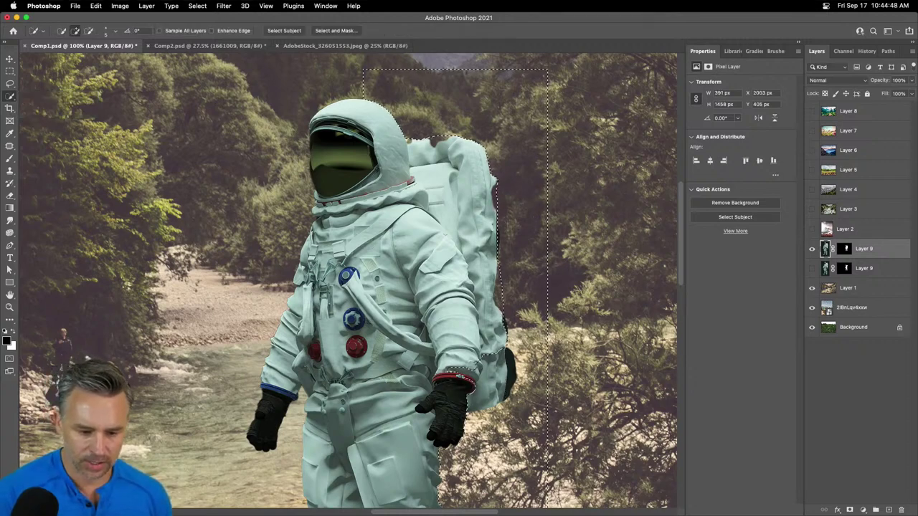
pyautogui.press('super+z')
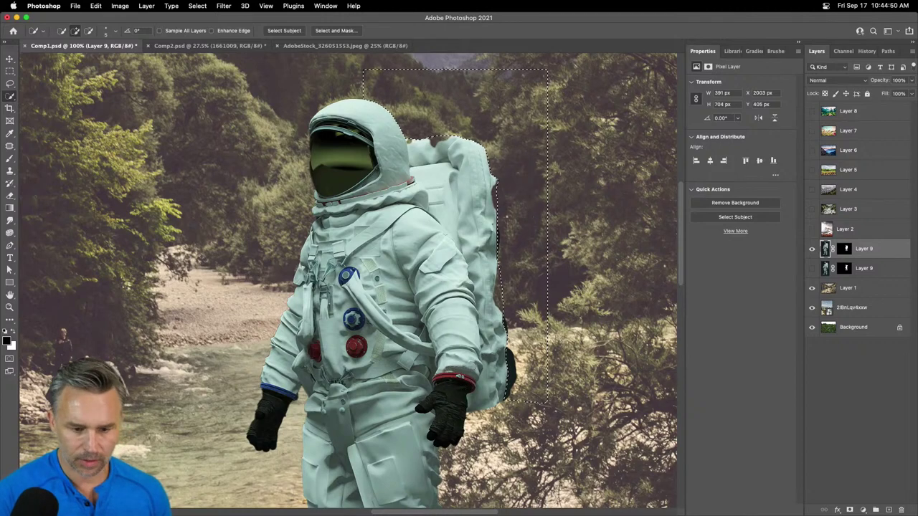
pyautogui.click(844, 248)
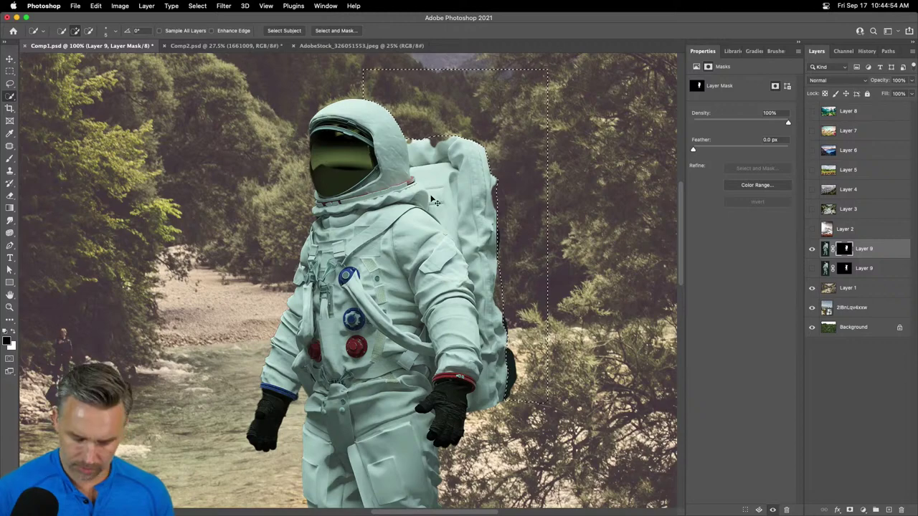
pyautogui.hotkey('alt', 'BackSpace')
pyautogui.press('super+z')
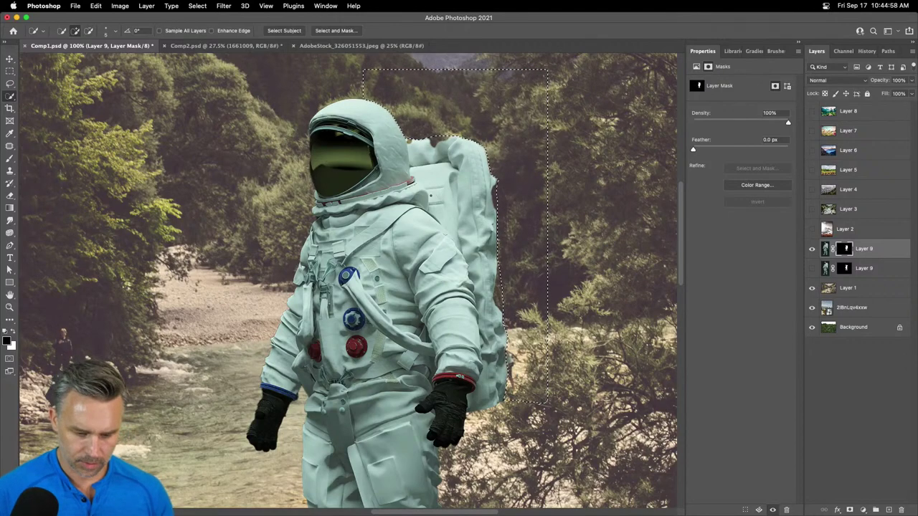
# - Zoom to 200% and set up a white brush at size 90 with 97% flow
pyautogui.press('super+equal')
pyautogui.hscroll(6, 430, 195)
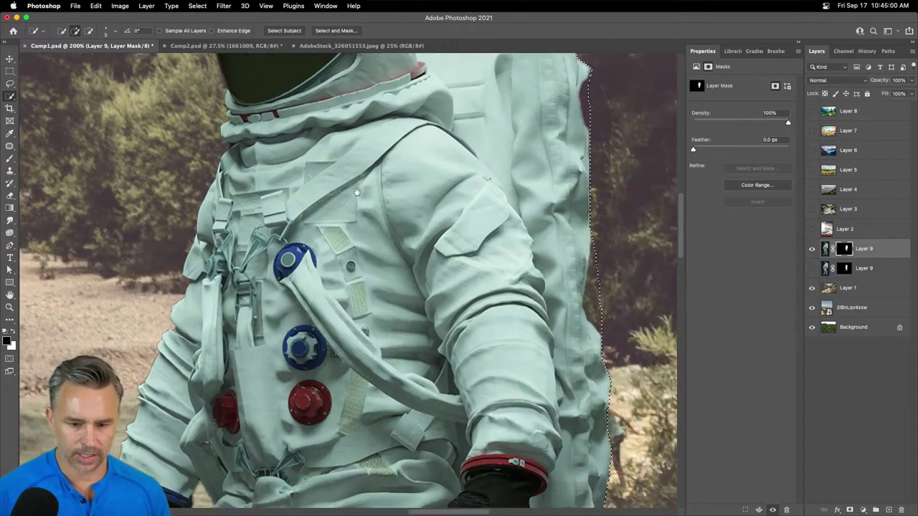
pyautogui.press('b')
pyautogui.press('x')
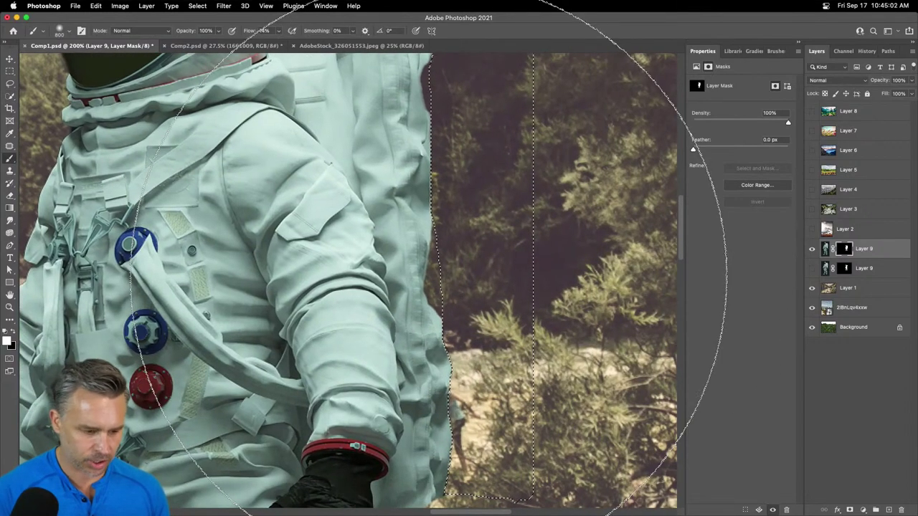
pyautogui.press('[')
pyautogui.press('[')
pyautogui.press('[')
pyautogui.press('[')
pyautogui.press('[')
pyautogui.press('[')
pyautogui.press('[')
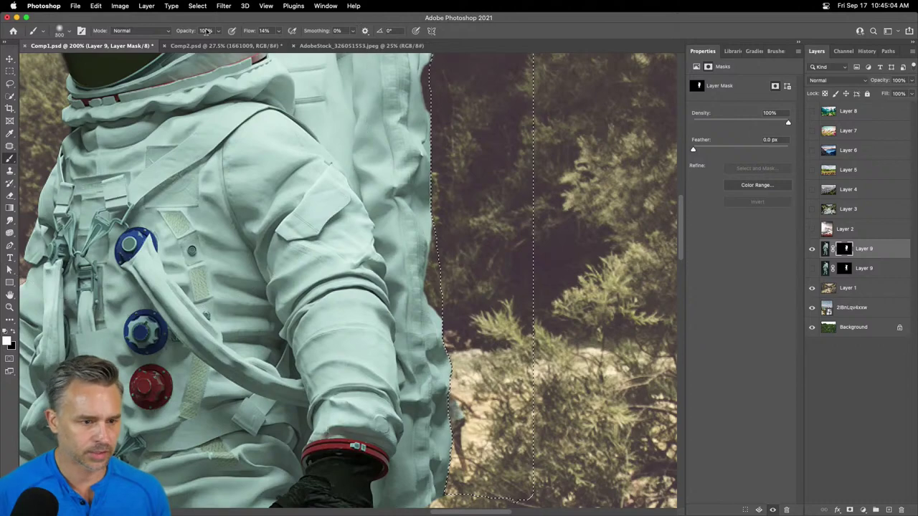
pyautogui.moveTo(252, 34); pyautogui.dragTo(311, 34)
pyautogui.press('[')
pyautogui.press('[')
pyautogui.press('[')
pyautogui.press('[')
pyautogui.press('[')
pyautogui.press('[')
pyautogui.press('[')
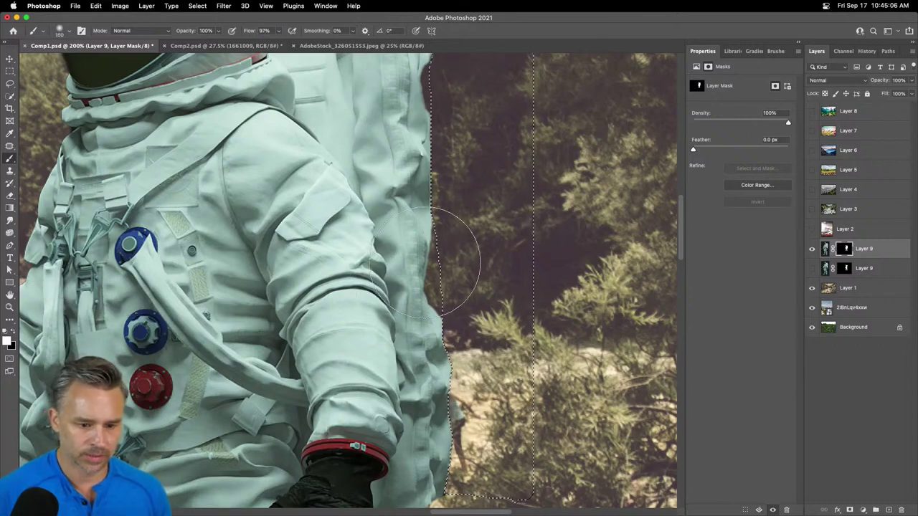
# - Bring up the options menu for Layer 9's mask
pyautogui.scroll(5, 423, 244)
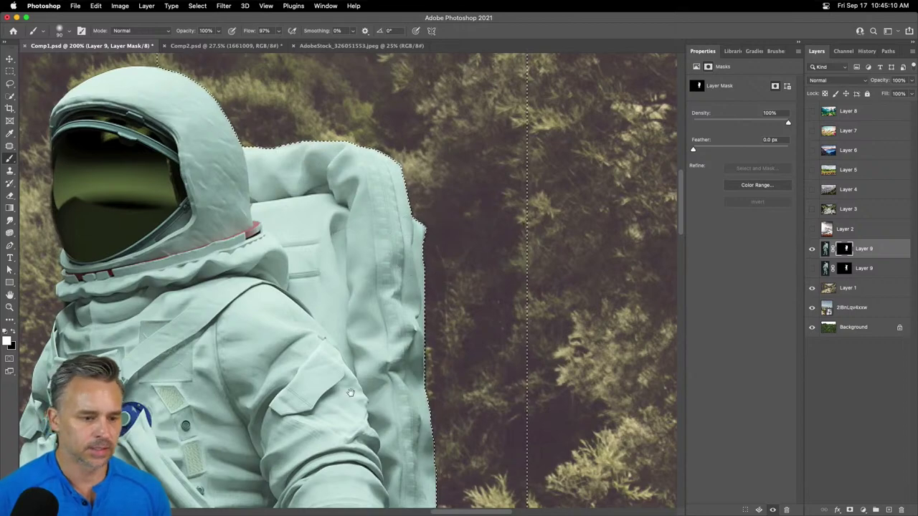
pyautogui.scroll(-5, 416, 186)
pyautogui.scroll(-3, 442, 156)
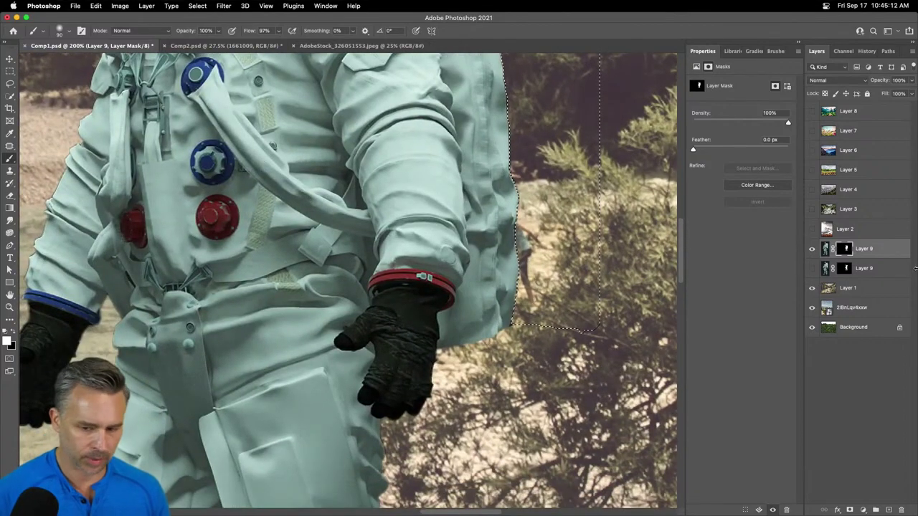
pyautogui.rightClick(844, 248)
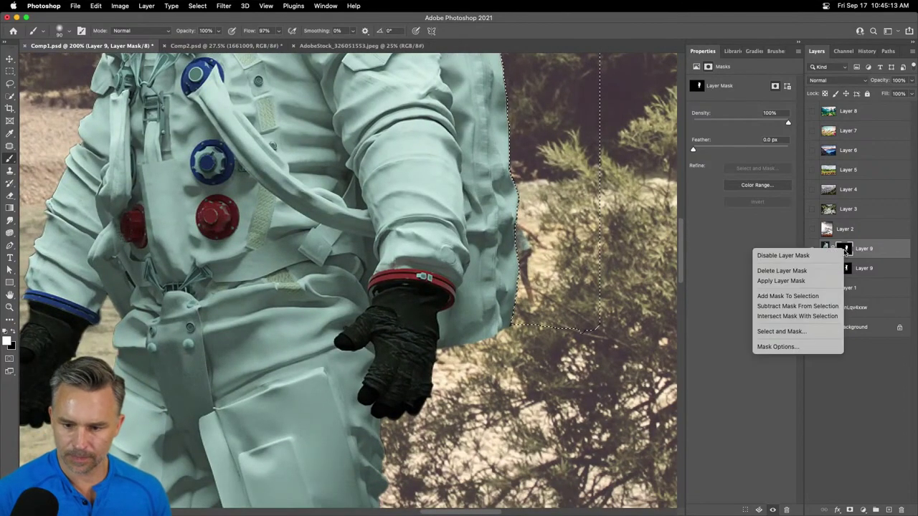
# - Disable Layer 9's mask and quick-select the dark background beside the astronaut's arm
pyautogui.click(785, 256)
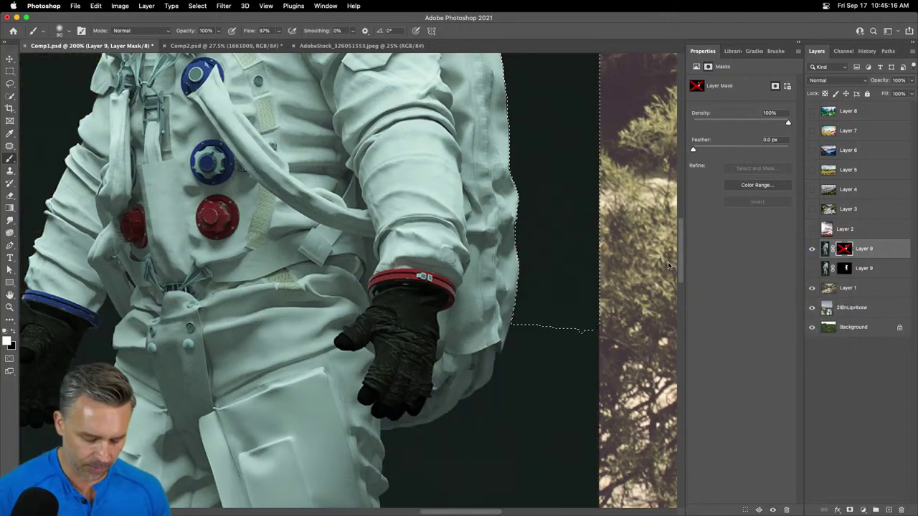
pyautogui.click(825, 248)
pyautogui.hotkey('ctrl', 'd')
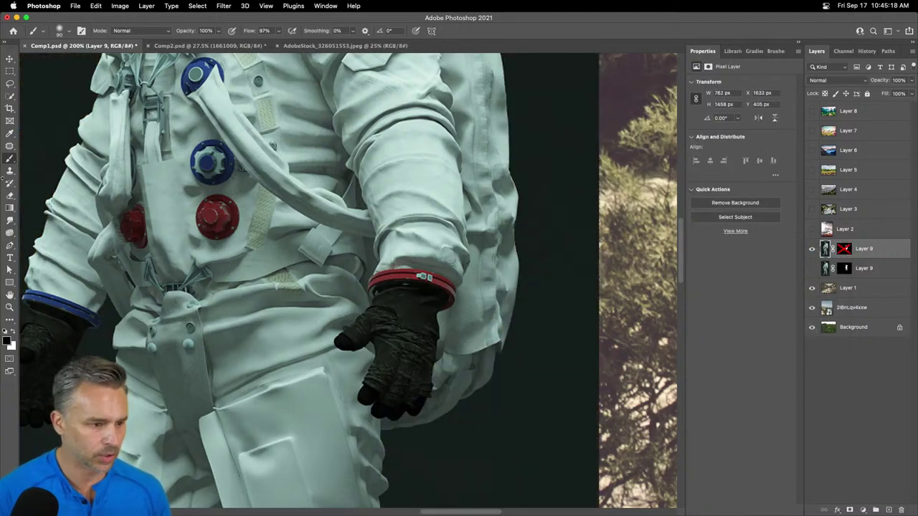
pyautogui.press('x')
pyautogui.click(10, 95)
pyautogui.moveTo(538, 363)
pyautogui.mouseDown()
pyautogui.moveTo(467, 468)
pyautogui.moveTo(416, 492)
pyautogui.mouseUp()
pyautogui.scroll(-5, 417, 492)
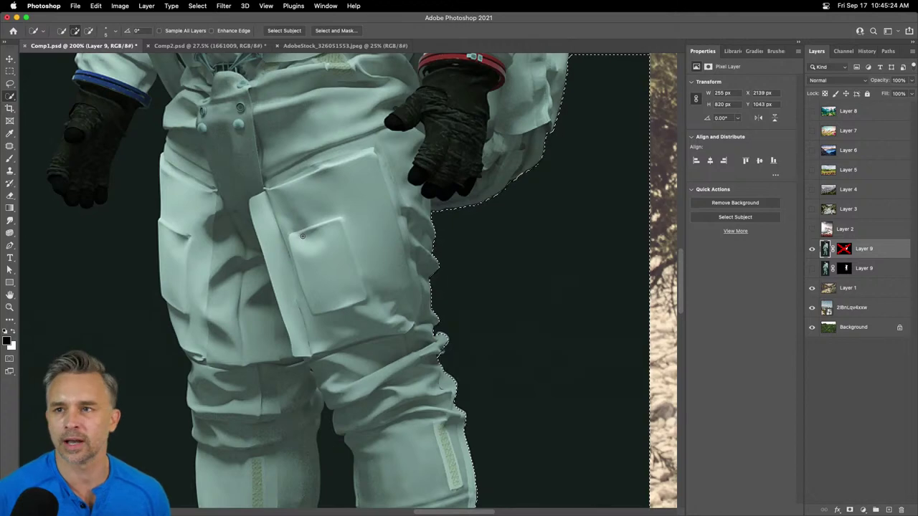
pyautogui.press('super+minus')
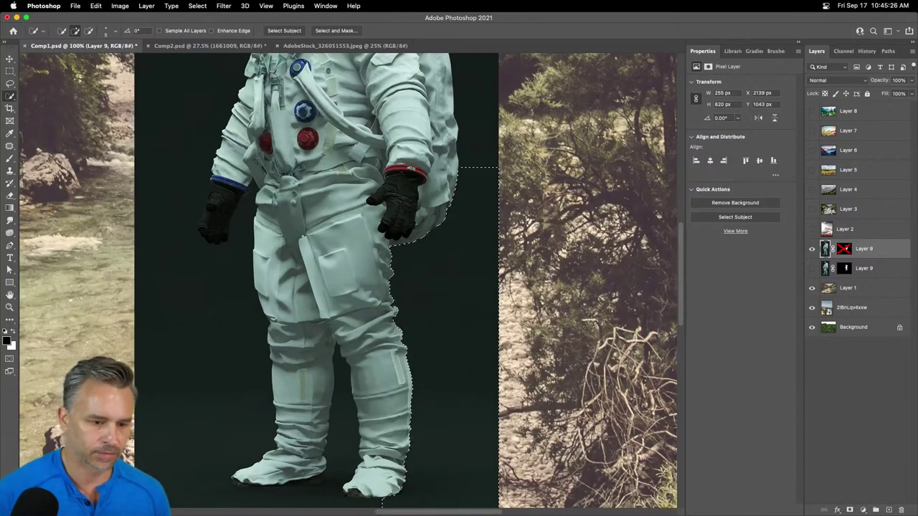
# - Re-enable the mask and paint black around the right glove and sleeve
pyautogui.keyDown('shift'); pyautogui.click(842, 251); pyautogui.keyUp('shift')
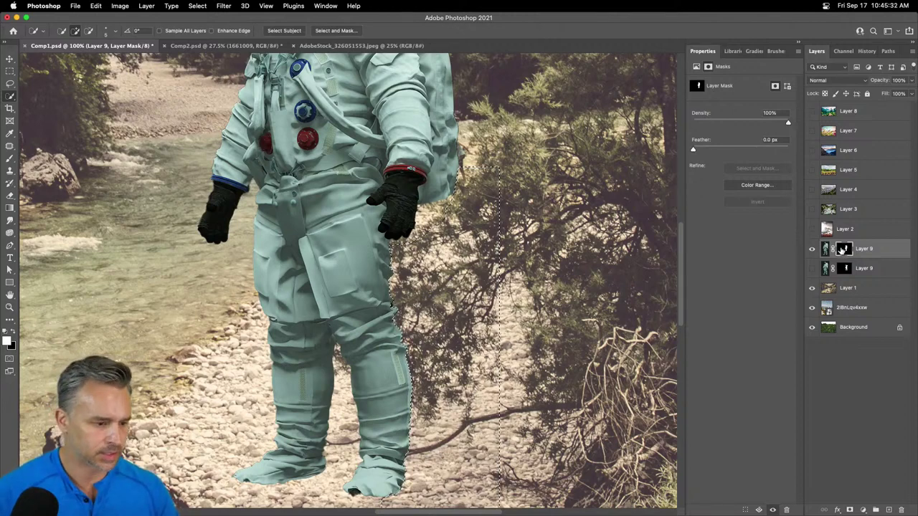
pyautogui.press('b')
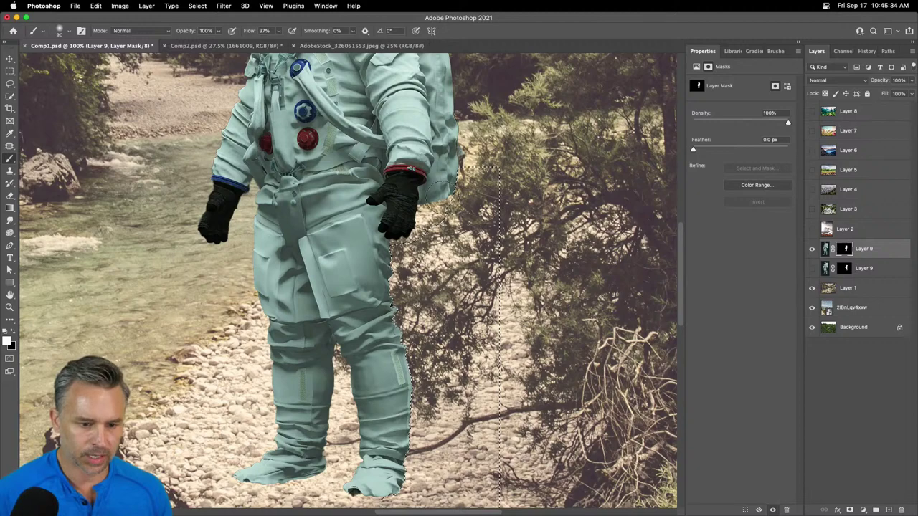
pyautogui.moveTo(398, 208); pyautogui.dragTo(419, 215)
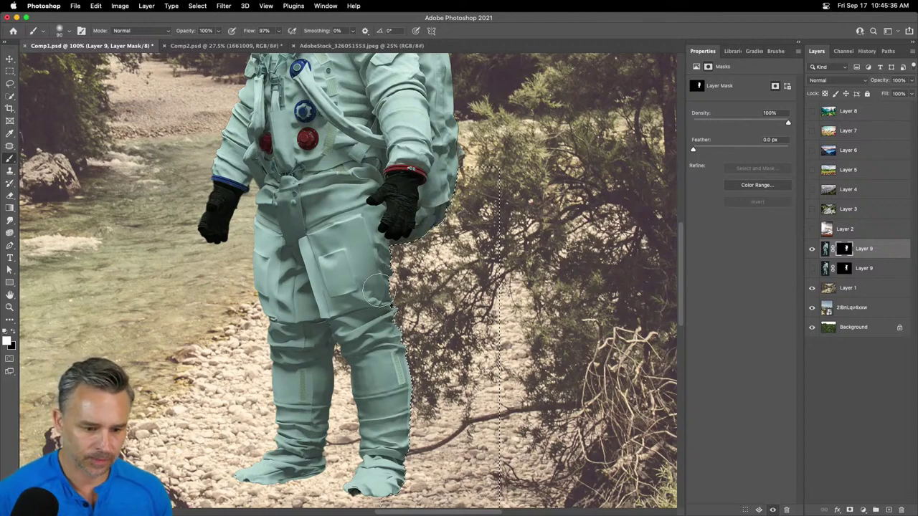
pyautogui.scroll(5, 363, 229)
pyautogui.hscroll(-3, 362, 229)
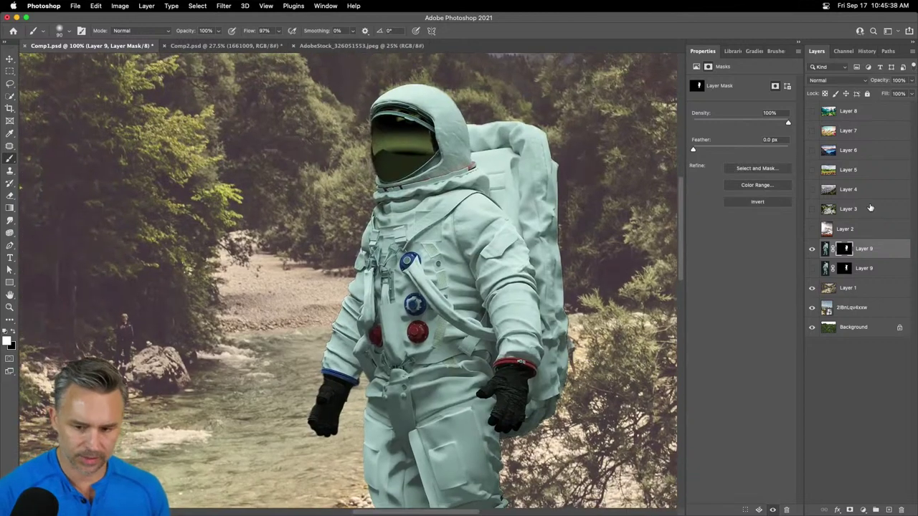
pyautogui.click(879, 246)
pyautogui.press('super+shift+s')
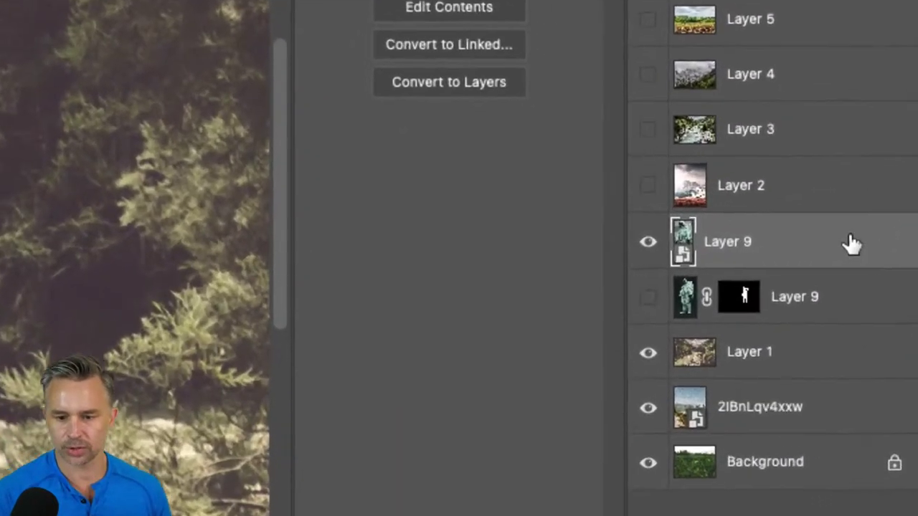
pyautogui.rightClick(890, 251)
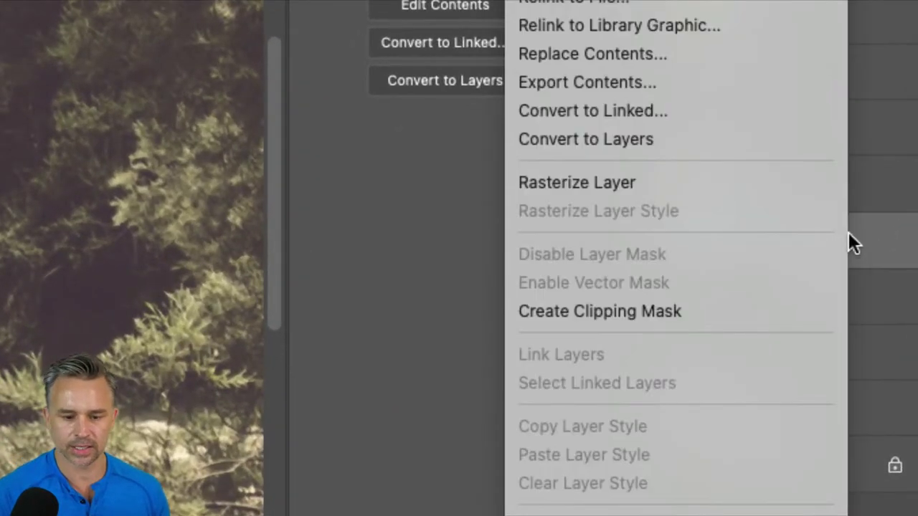
pyautogui.click(688, 305)
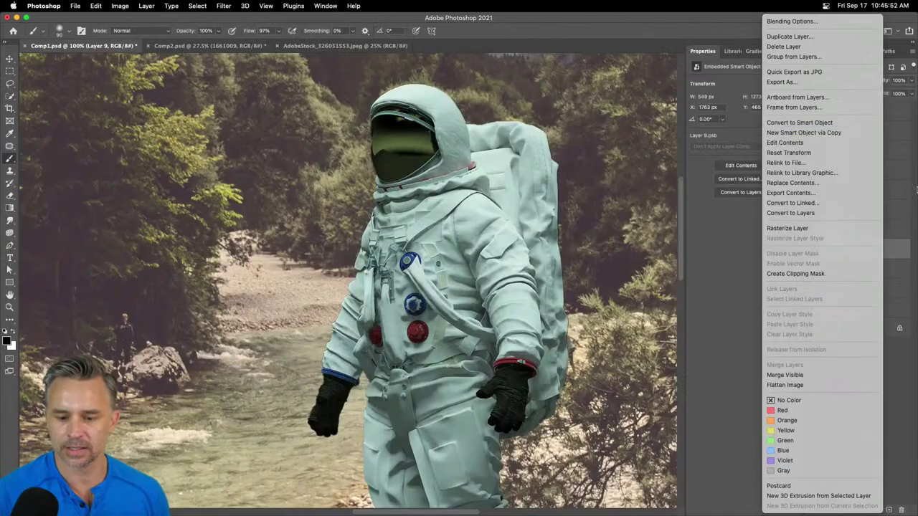
pyautogui.click(896, 250)
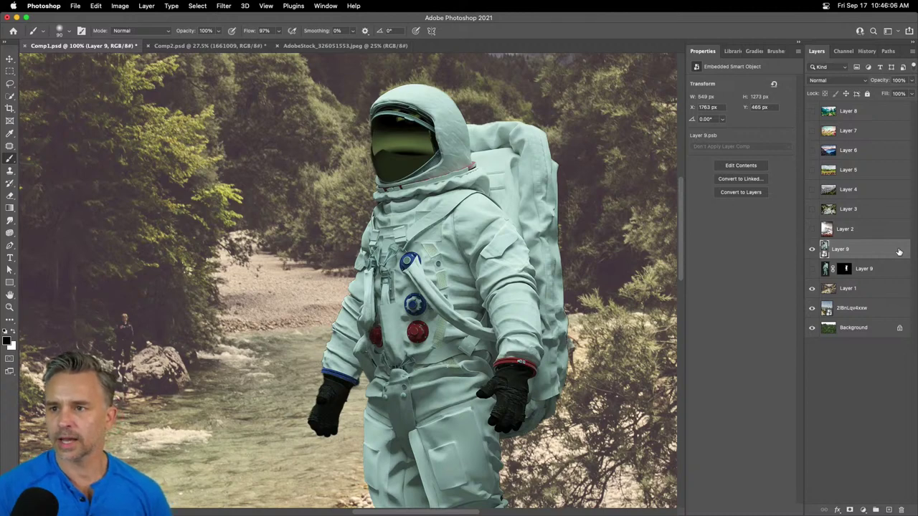
# - Open the Layer 9 smart object's contents as Layer 9.psb, dismissing the blending options
pyautogui.doubleClick(824, 250)
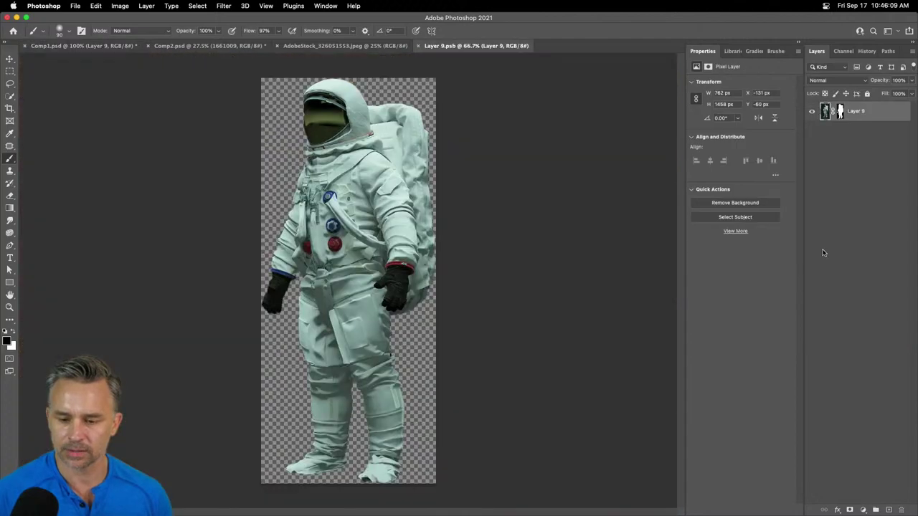
pyautogui.doubleClick(826, 113)
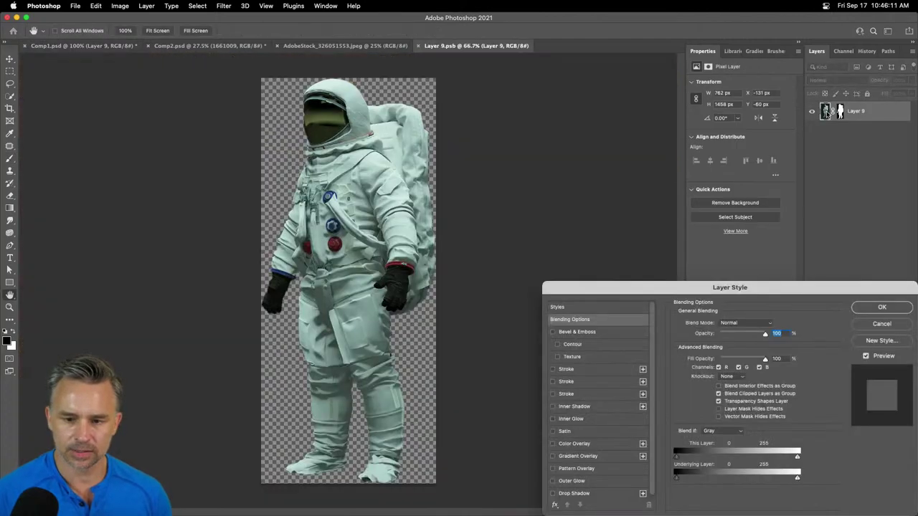
pyautogui.click(865, 327)
pyautogui.press('b')
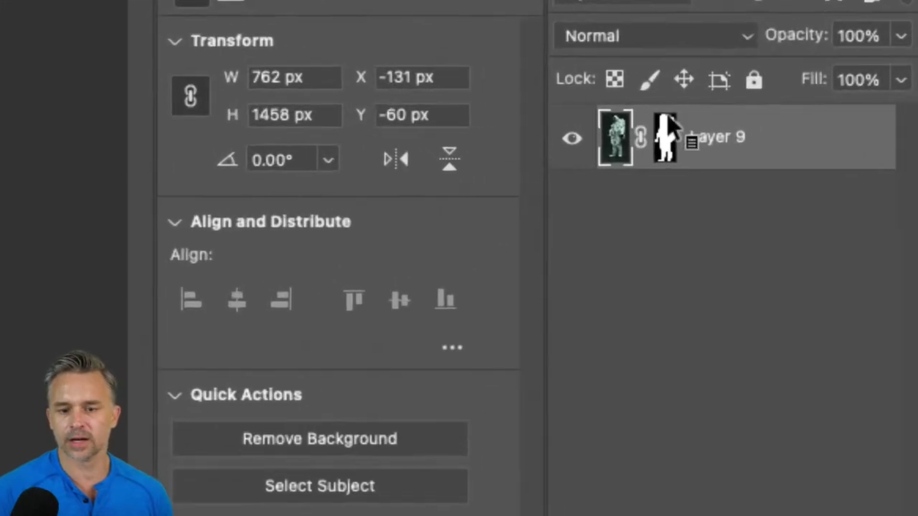
# - Refine Layer 9's mask in Select and Mask, declining Object Aware, and output to a new masked layer
pyautogui.doubleClick(842, 111)
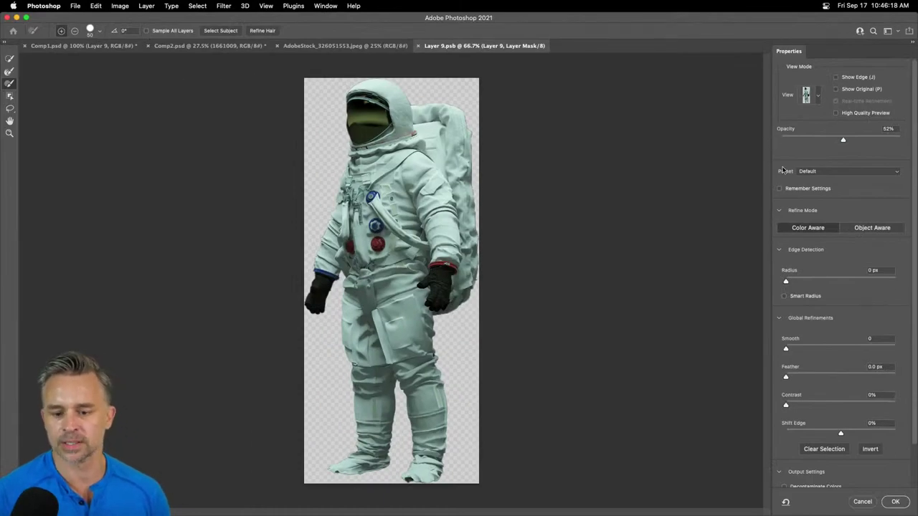
pyautogui.scroll(-3, 852, 262)
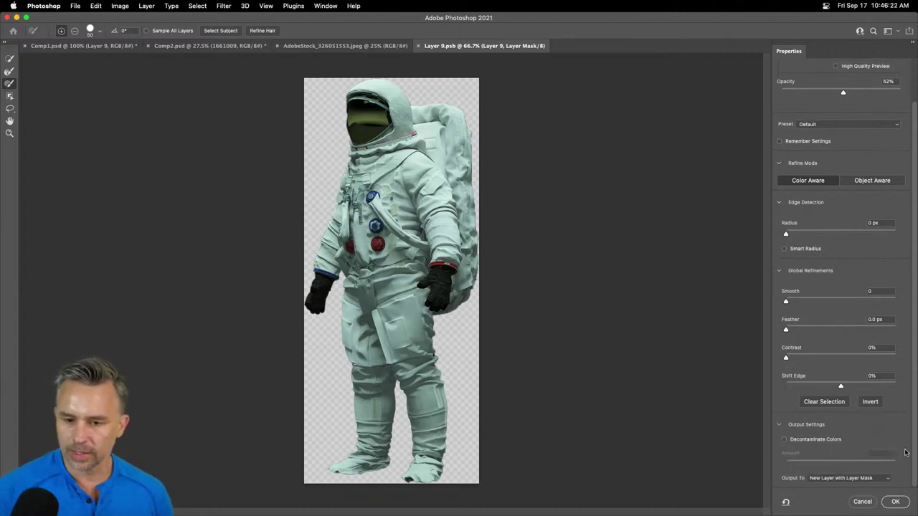
pyautogui.scroll(3, 885, 424)
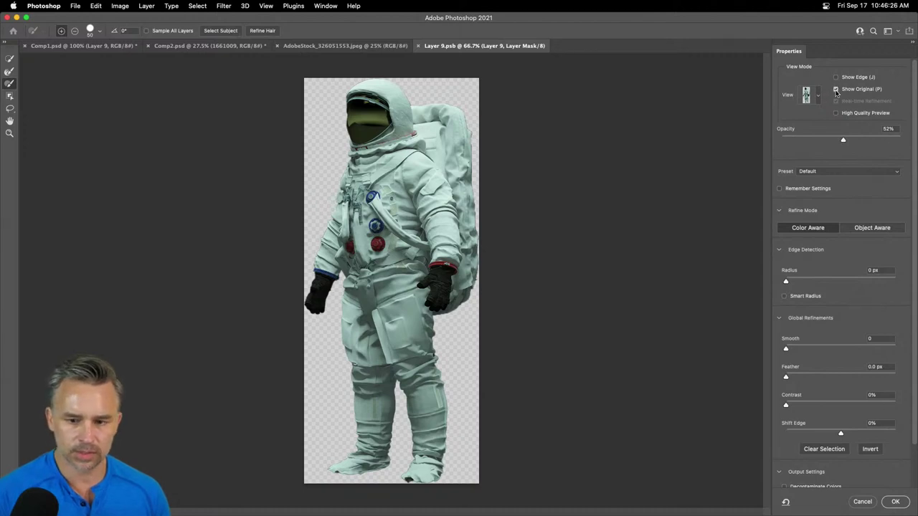
pyautogui.scroll(-3, 830, 337)
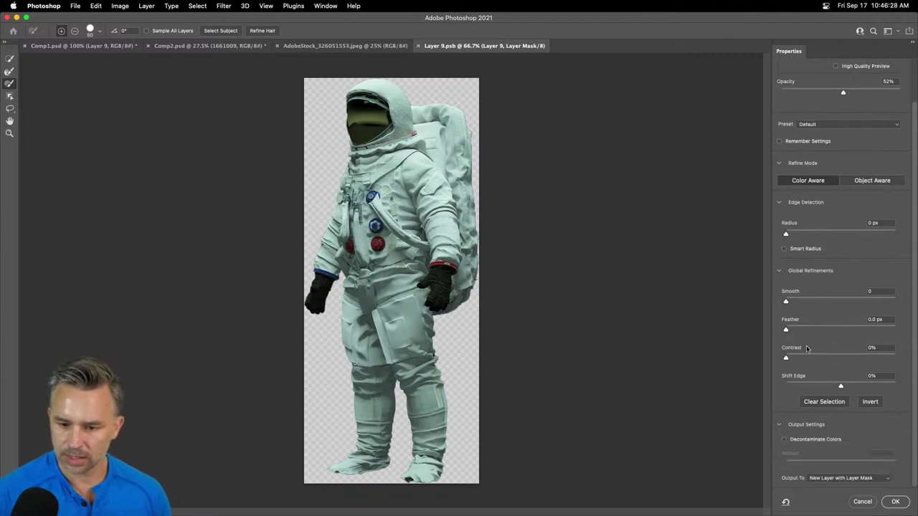
pyautogui.click(875, 185)
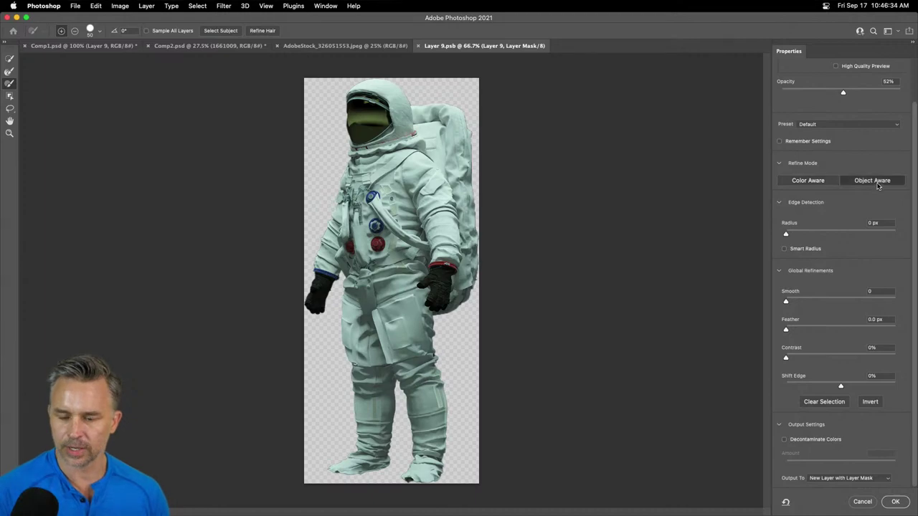
pyautogui.click(445, 208)
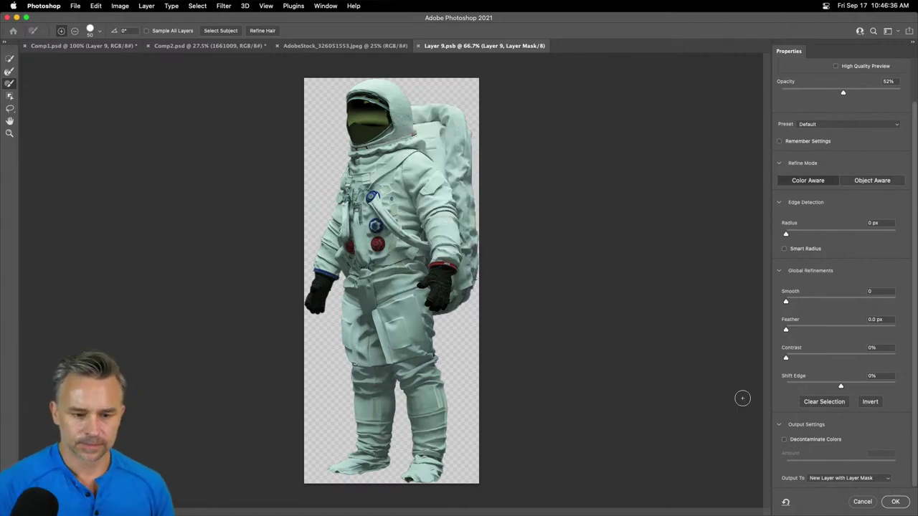
pyautogui.click(862, 501)
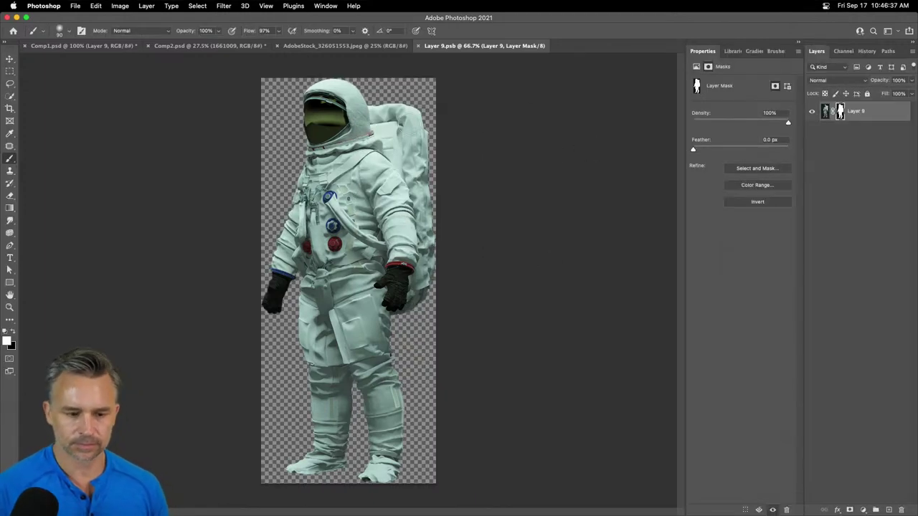
pyautogui.click(11, 57)
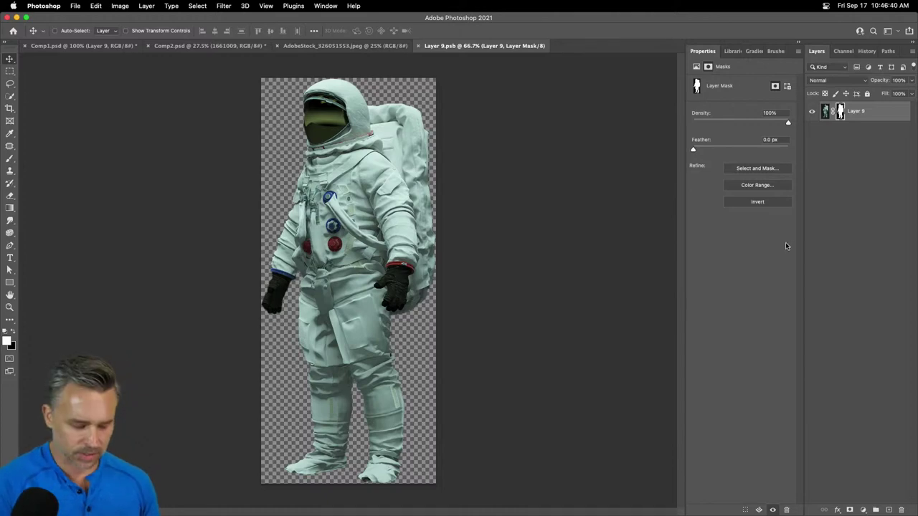
# - Close Layer 9.psb, then compare the masked Layer 9 copy against the smart object by toggling visibility
pyautogui.press('super+w')
pyautogui.press('super+minus')
pyautogui.press('super+minus')
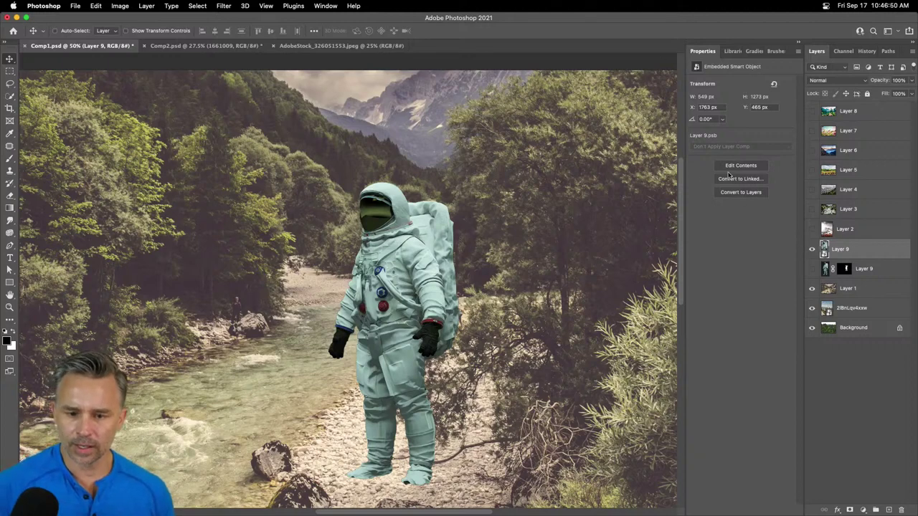
pyautogui.click(845, 270)
pyautogui.click(811, 270)
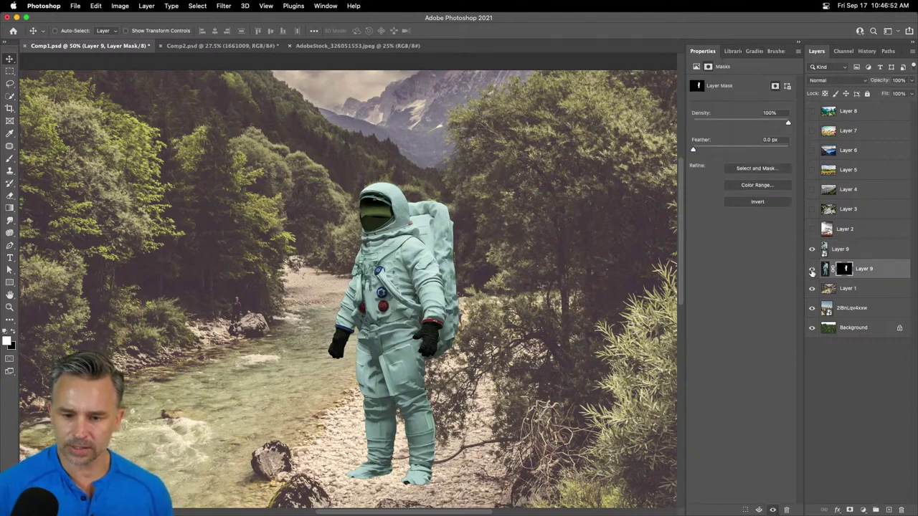
pyautogui.click(811, 249)
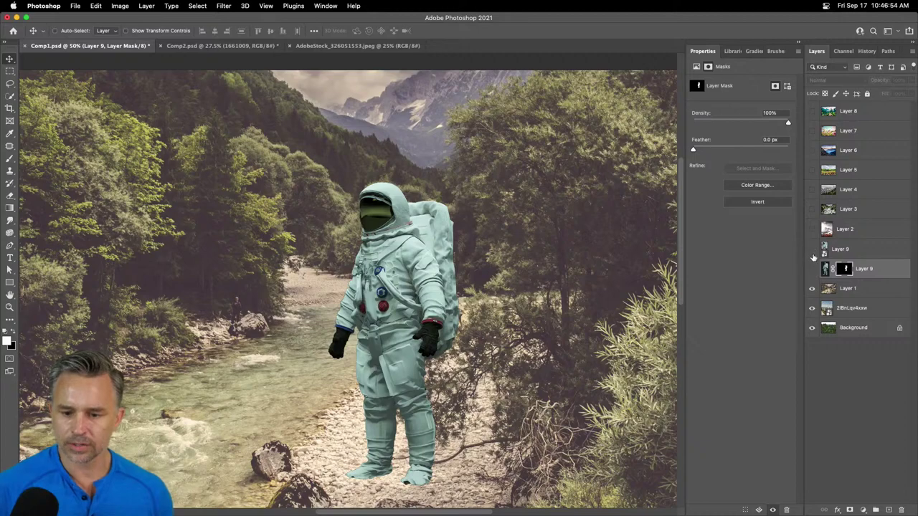
pyautogui.click(812, 269)
pyautogui.click(812, 269)
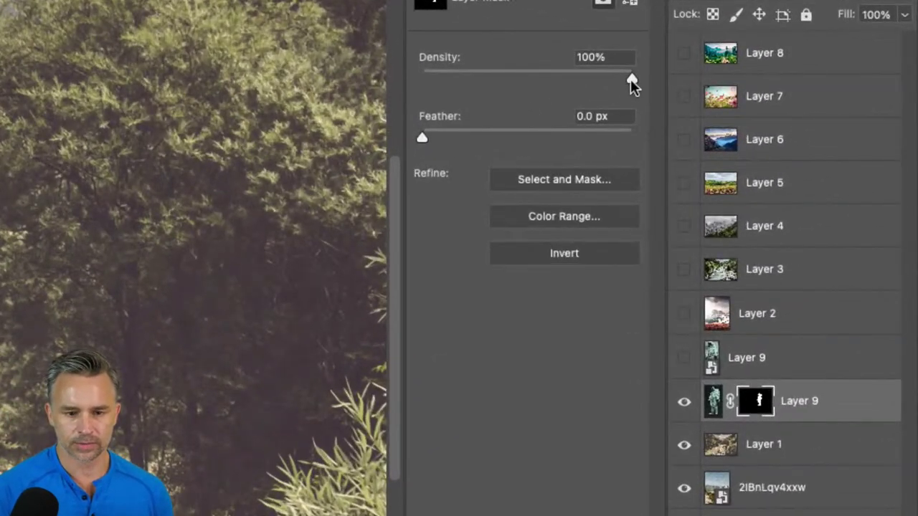
# - Try mask density values such as 72% to compare, then reselect the upper Layer 9 smart object
pyautogui.moveTo(631, 79); pyautogui.dragTo(576, 79)
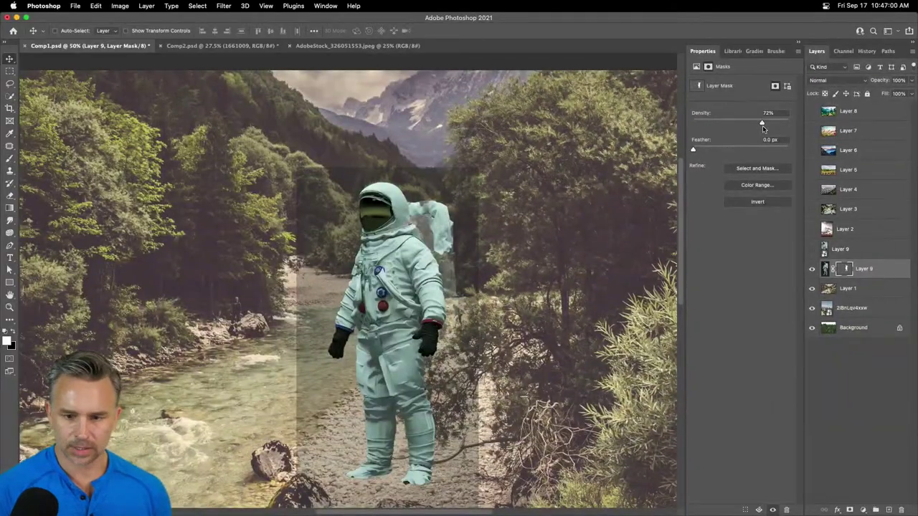
pyautogui.moveTo(762, 124); pyautogui.dragTo(788, 125)
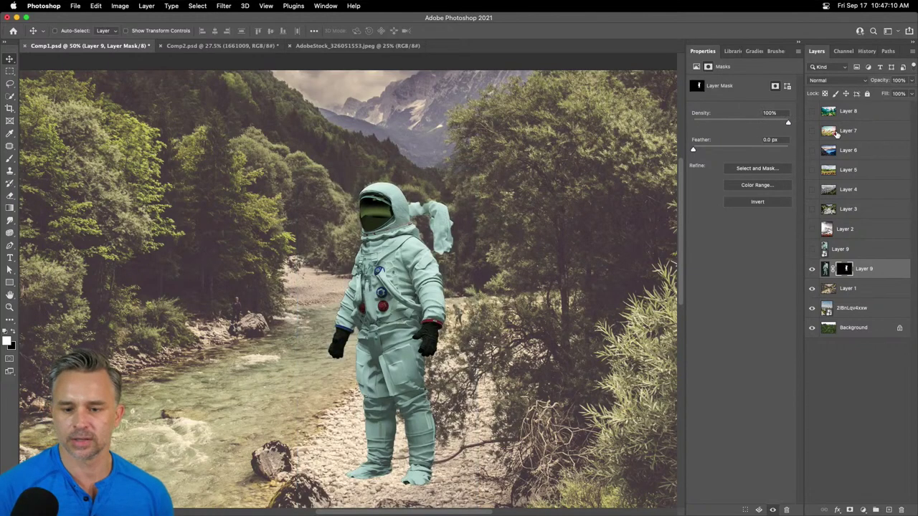
pyautogui.click(859, 251)
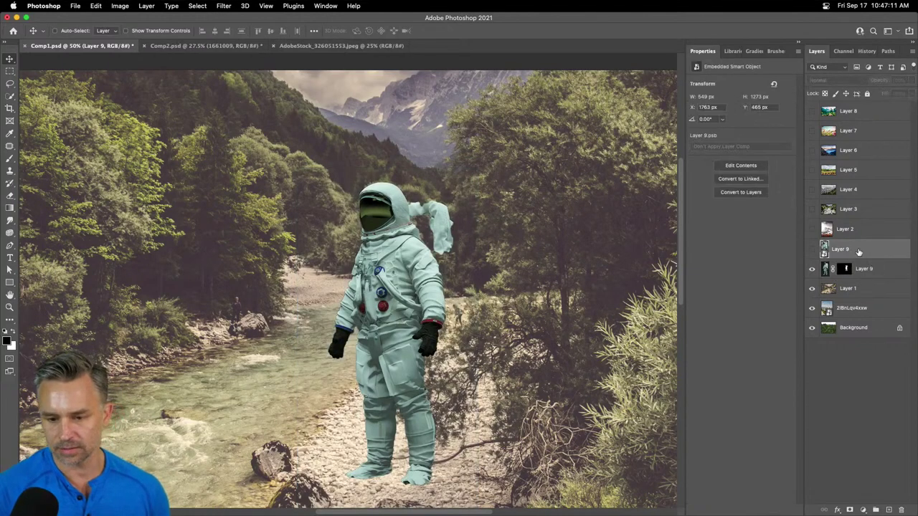
# - Show the upper Layer 9, hide the masked copy, and move the astronaut up and left
pyautogui.click(812, 249)
pyautogui.click(812, 268)
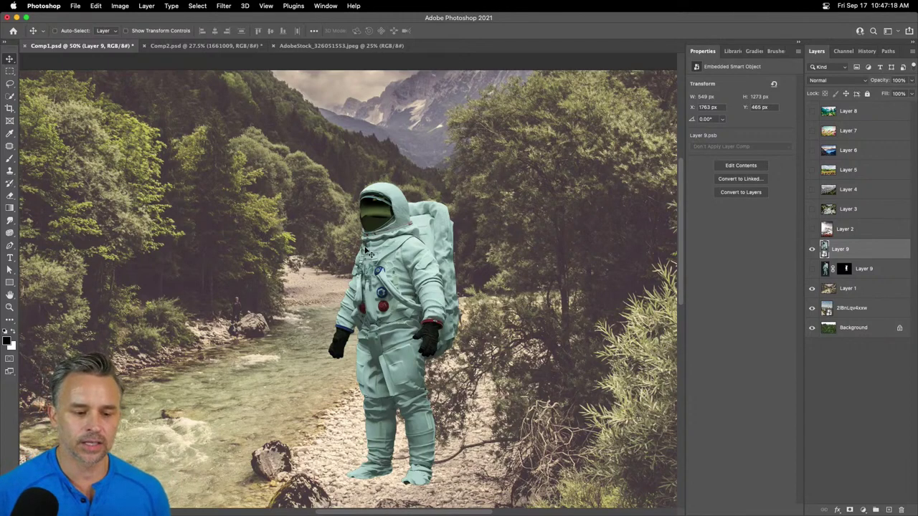
pyautogui.moveTo(393, 279); pyautogui.dragTo(346, 186)
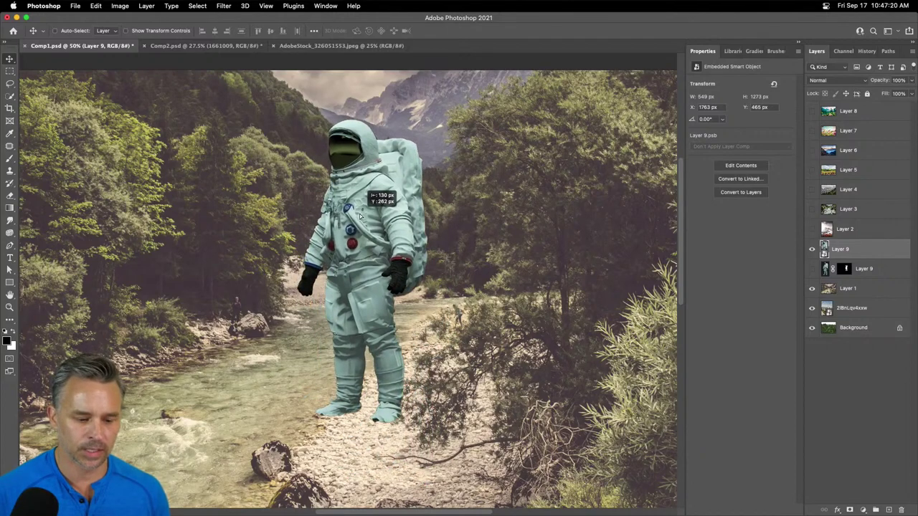
pyautogui.press('super+minus')
pyautogui.press('super+minus')
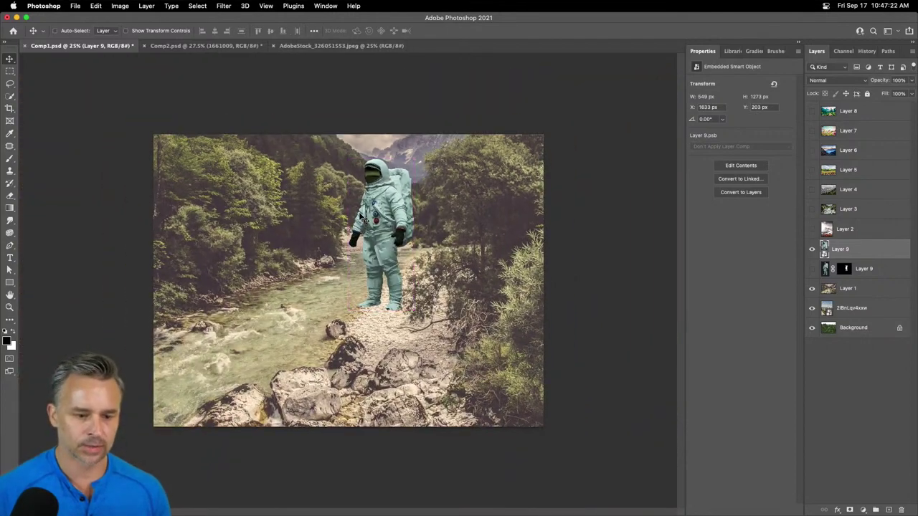
pyautogui.press('super+plus')
pyautogui.press('super+plus')
pyautogui.press('super+minus')
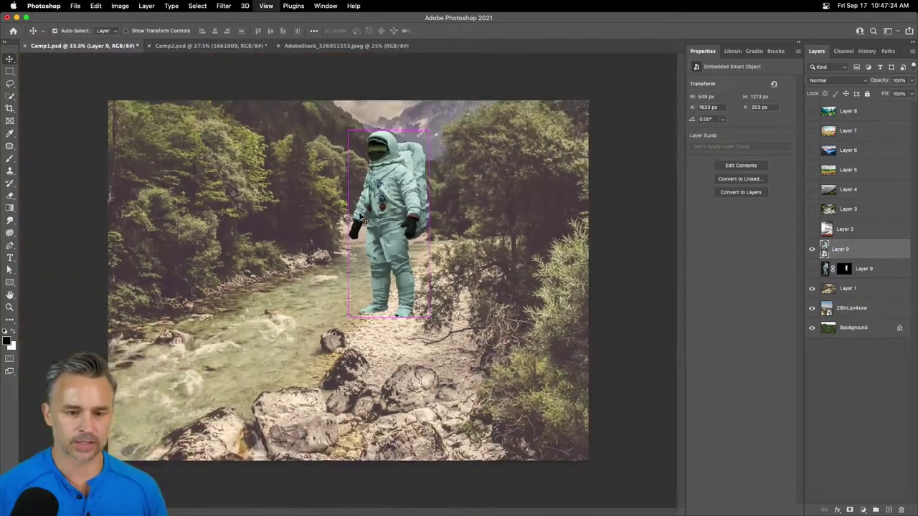
pyautogui.press('super+minus')
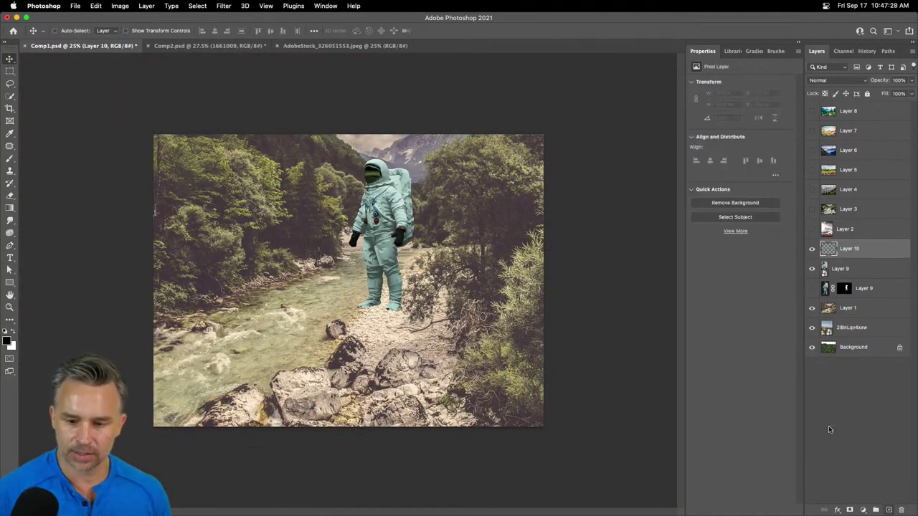
# - Add a new layer and paint a straight white horizontal line across the river scene
pyautogui.click(889, 509)
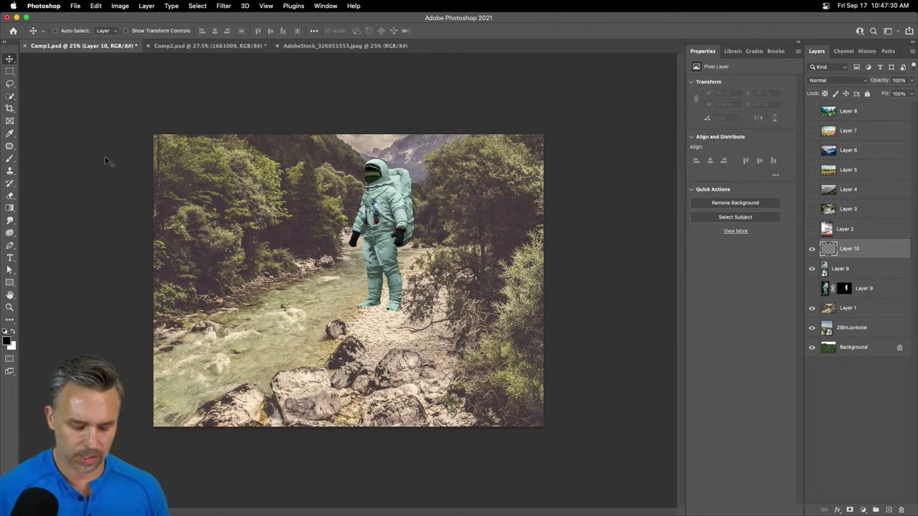
pyautogui.press('b')
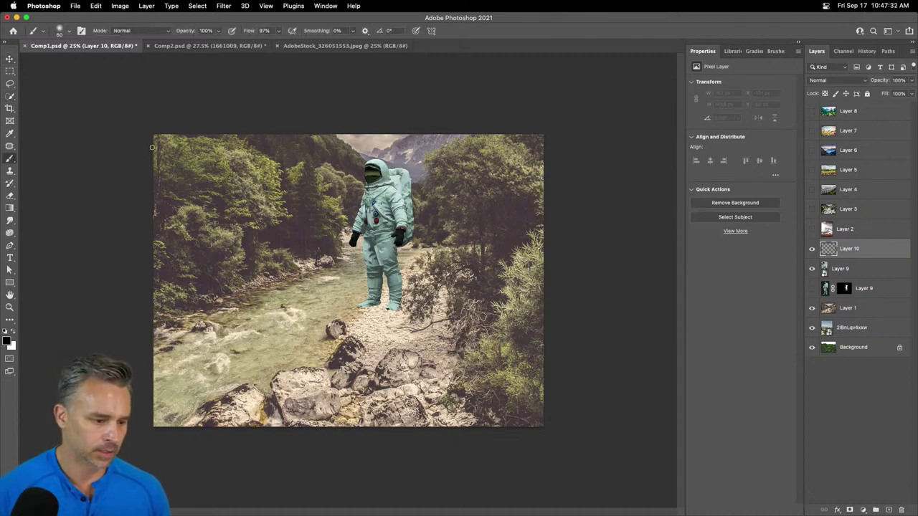
pyautogui.press('x')
pyautogui.moveTo(152, 147); pyautogui.dragTo(644, 152)
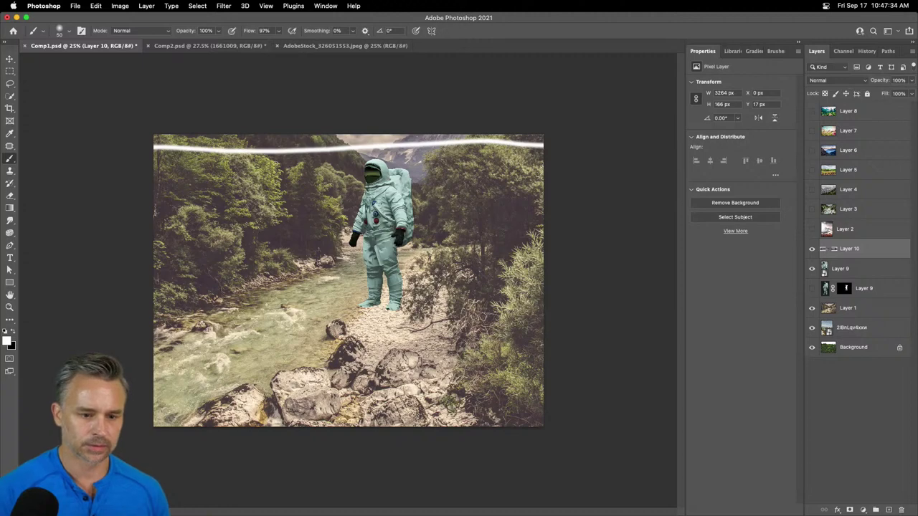
pyautogui.hotkey('ctrl', 'z')
pyautogui.moveTo(154, 185); pyautogui.dragTo(617, 186)
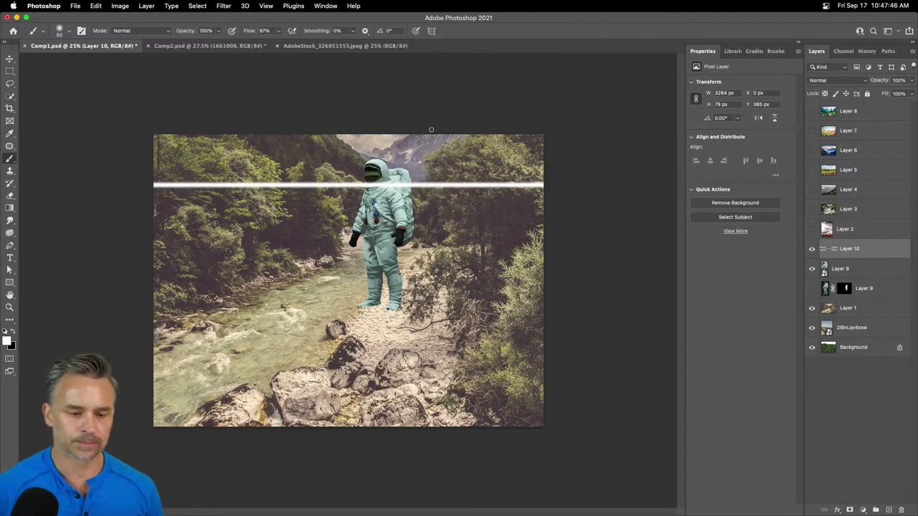
pyautogui.press('super+equal')
pyautogui.press('super+equal')
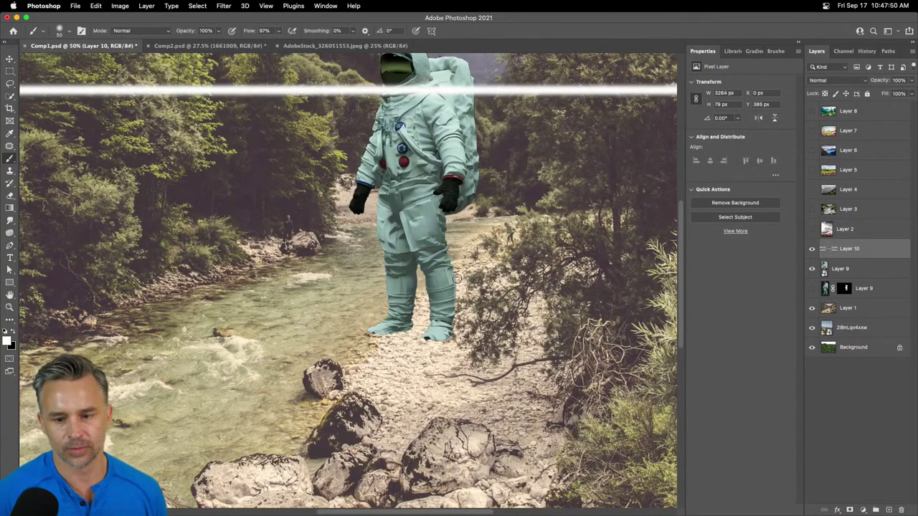
# - Delete the white line layer and move the astronaut down slightly
pyautogui.click(902, 510)
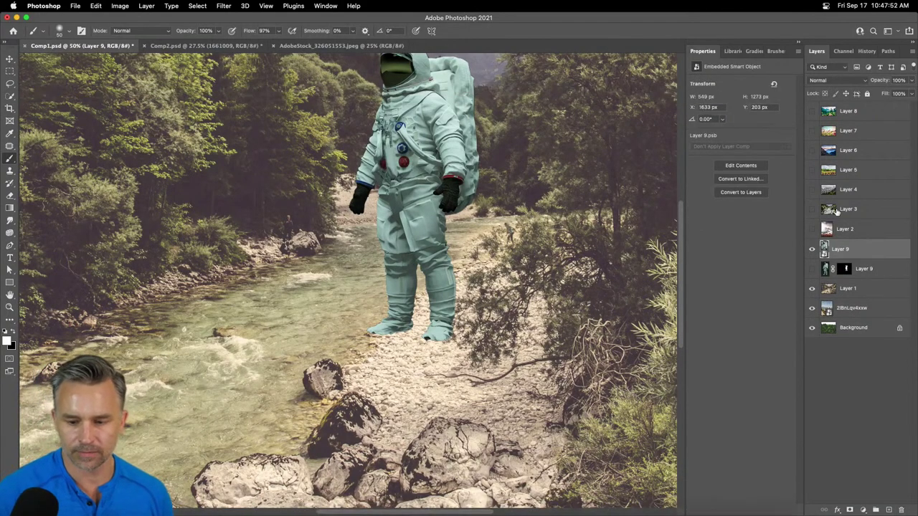
pyautogui.click(10, 58)
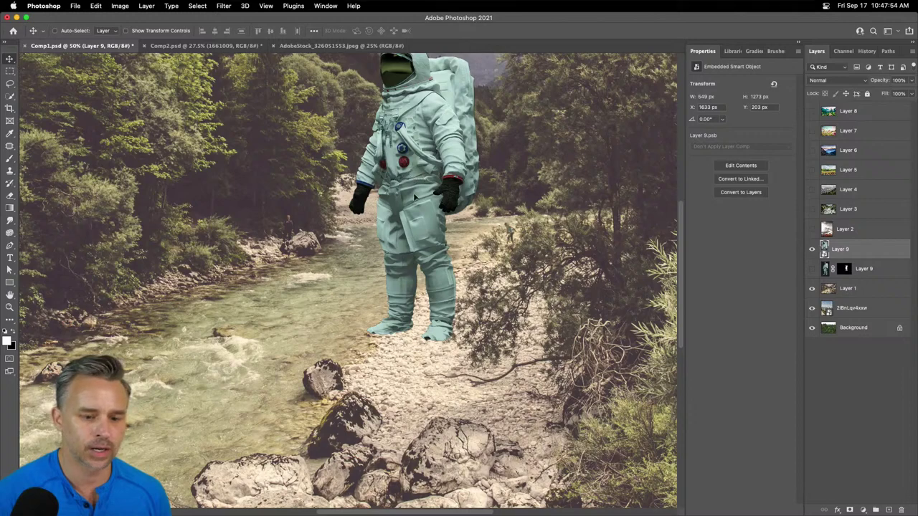
pyautogui.moveTo(415, 193); pyautogui.dragTo(413, 219)
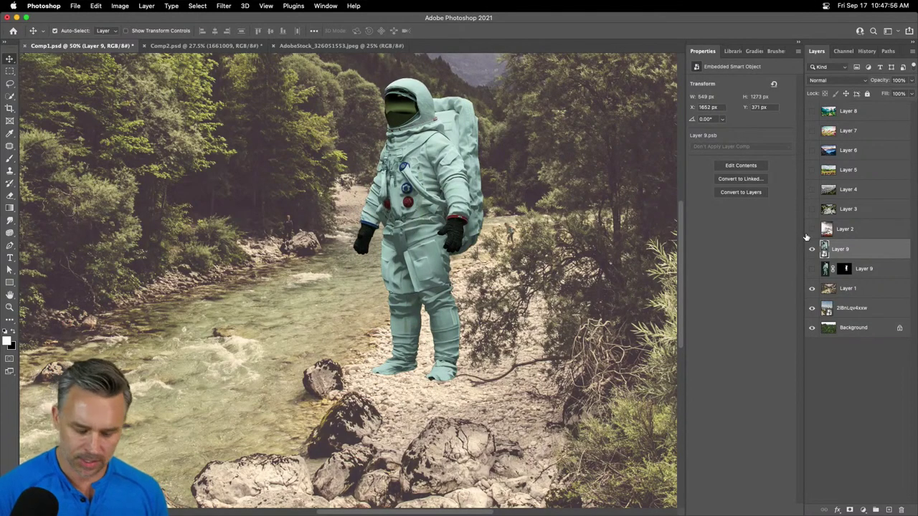
# - Scale the astronaut to 29%, place it on the pebbly riverbank, and nudge it right at 200%
pyautogui.press('super+t')
pyautogui.moveTo(485, 74); pyautogui.dragTo(391, 293)
pyautogui.moveTo(378, 335); pyautogui.dragTo(397, 294)
pyautogui.press('Return')
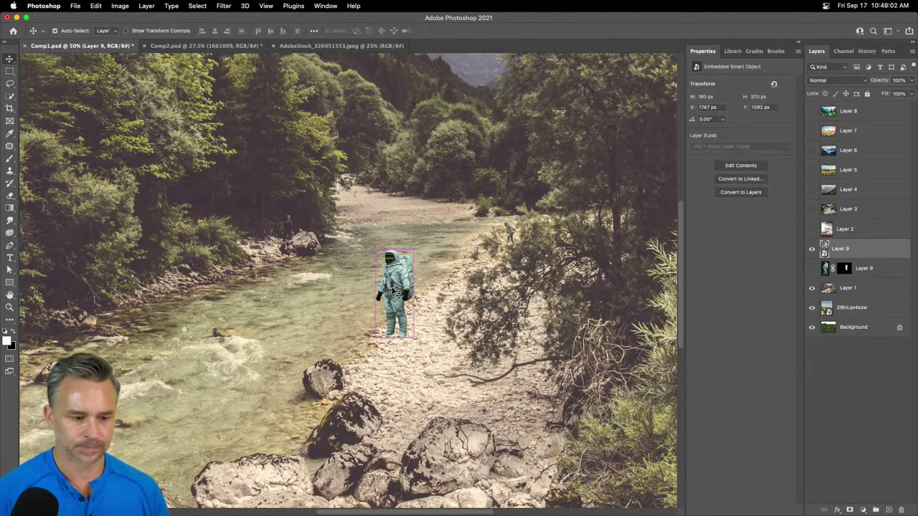
pyautogui.press('super+1')
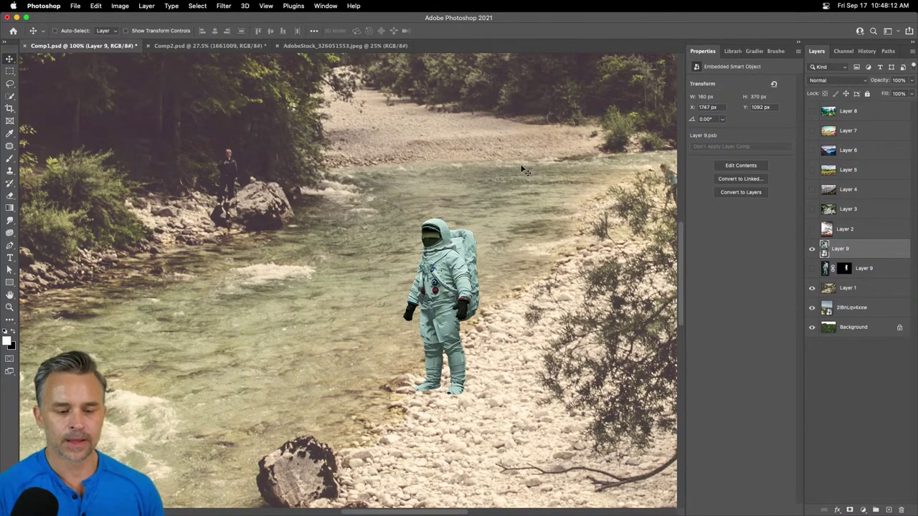
pyautogui.press('super+equal')
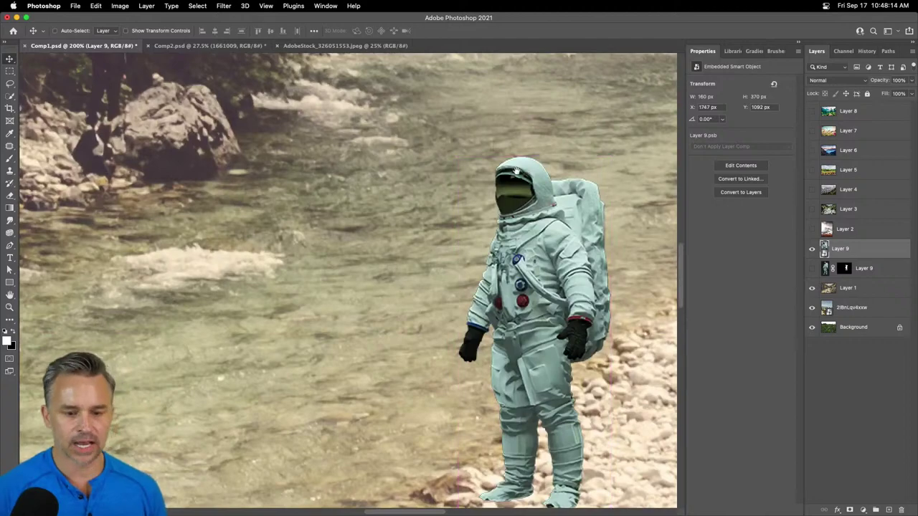
pyautogui.scroll(-5, 265, 282)
pyautogui.moveTo(510, 229); pyautogui.dragTo(544, 228)
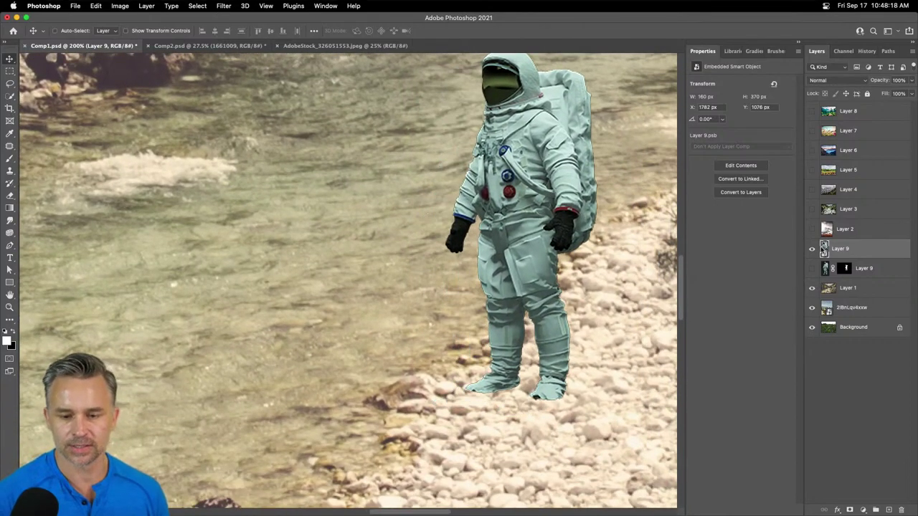
# - In Layer 9.psb, test and restore the mask Density, then close and save it into Comp1
pyautogui.doubleClick(825, 248)
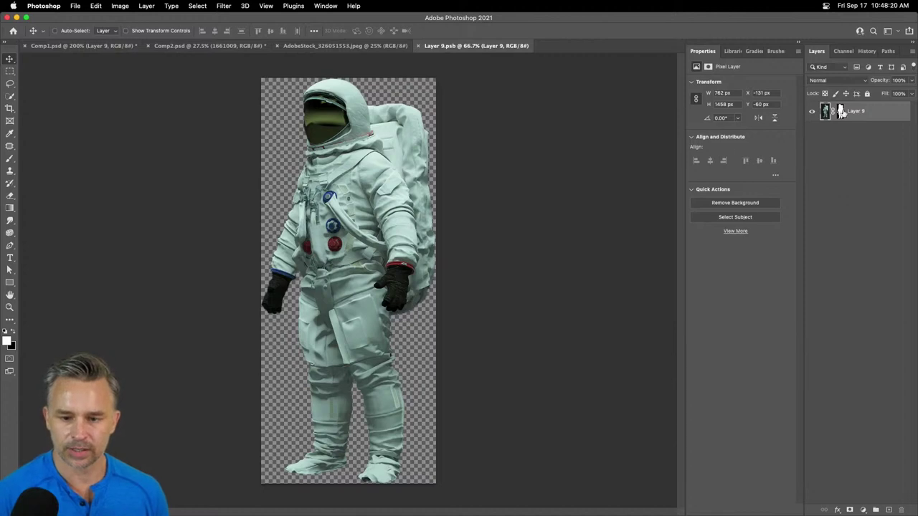
pyautogui.click(841, 111)
pyautogui.moveTo(769, 123); pyautogui.dragTo(706, 124)
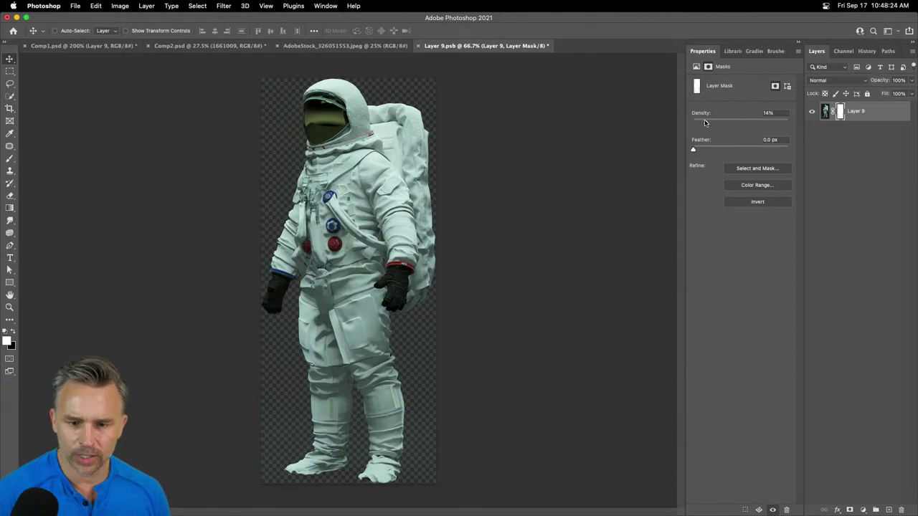
pyautogui.press('super+z')
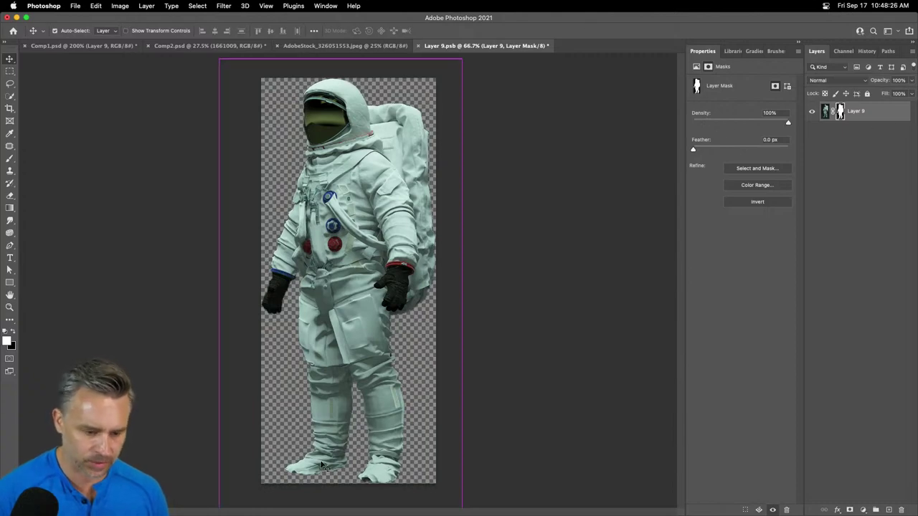
pyautogui.press('super+w')
pyautogui.click(449, 191)
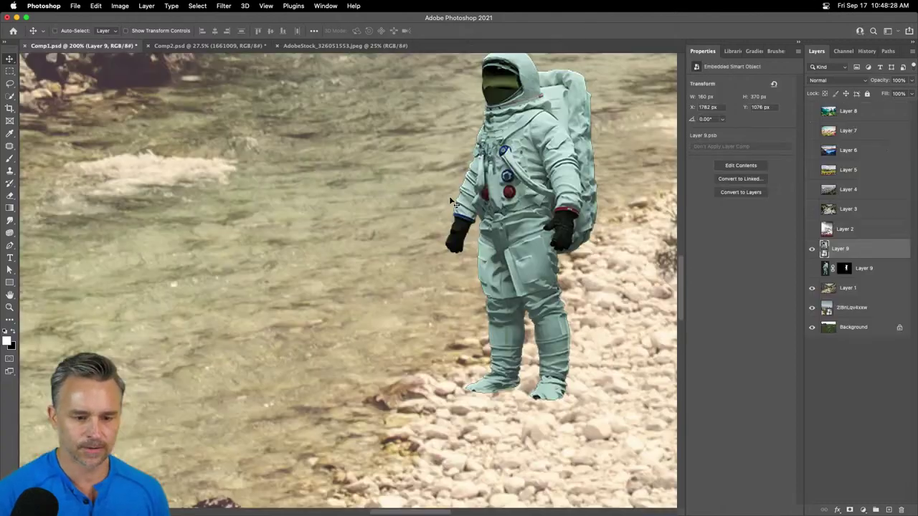
# - Zoom to 100% and add a new empty layer above the astronaut's Layer 9
pyautogui.press('super+minus')
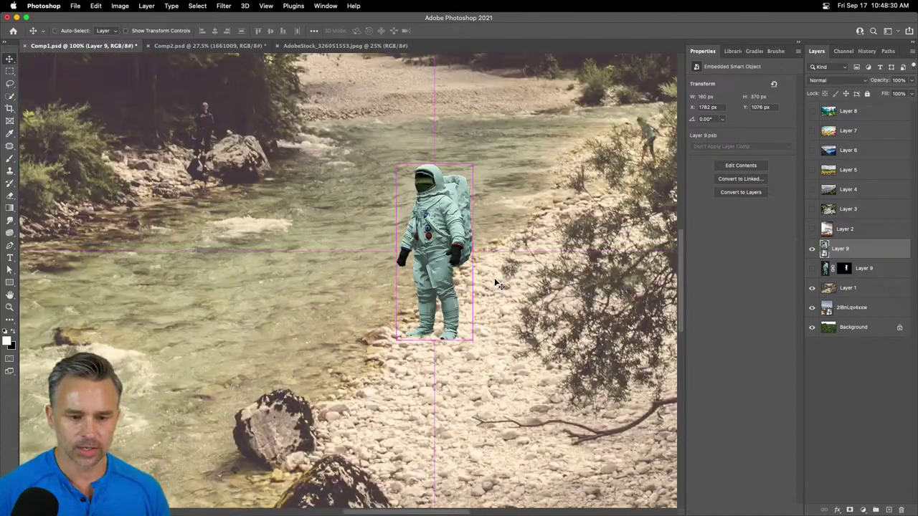
pyautogui.scroll(2, 348, 284)
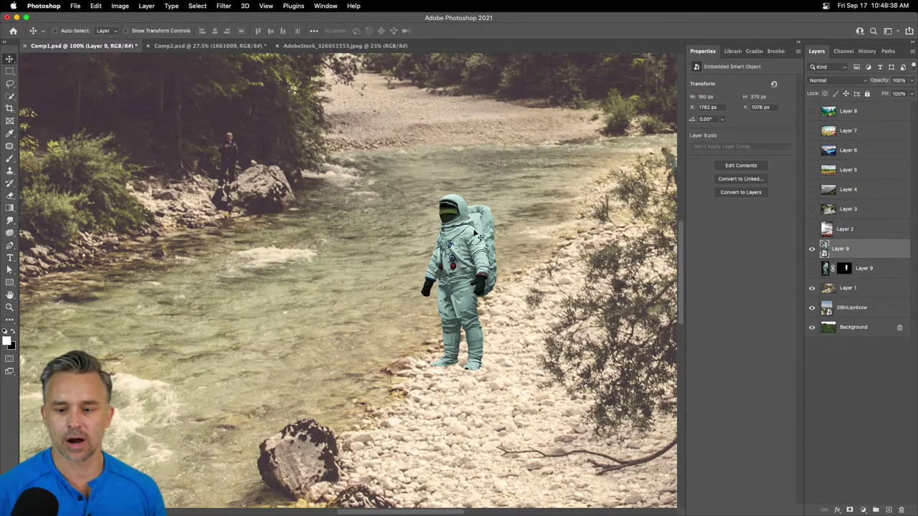
pyautogui.click(888, 510)
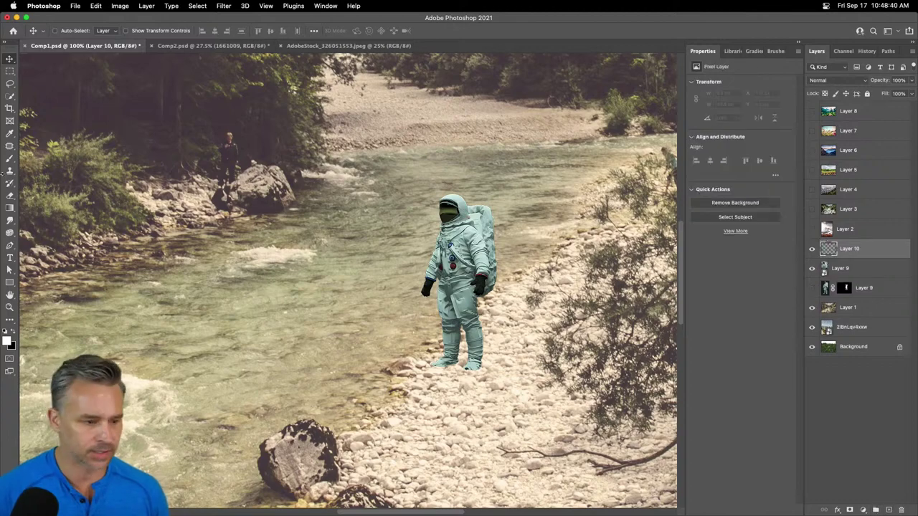
# - Type the lines color, whites/blacks, sharpness, texture at the upper left and nudge them up-right
pyautogui.click(10, 258)
pyautogui.click(162, 172)
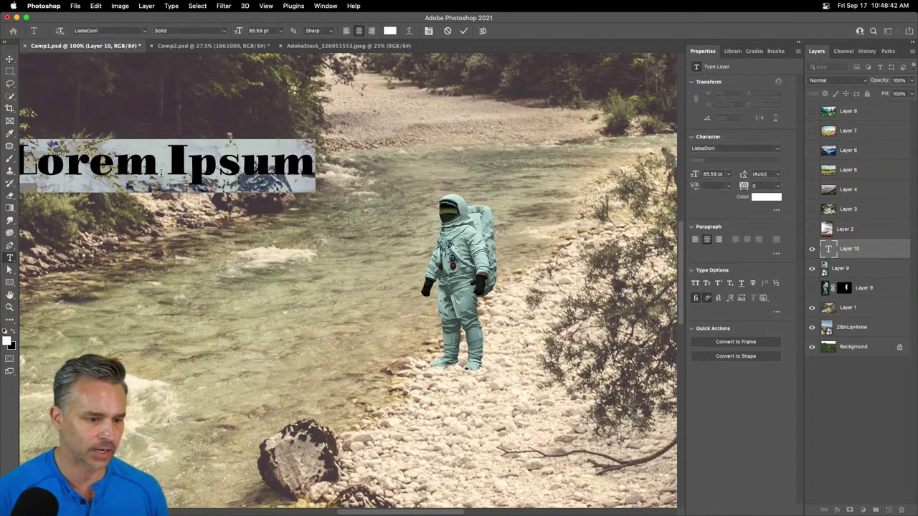
pyautogui.write('color')
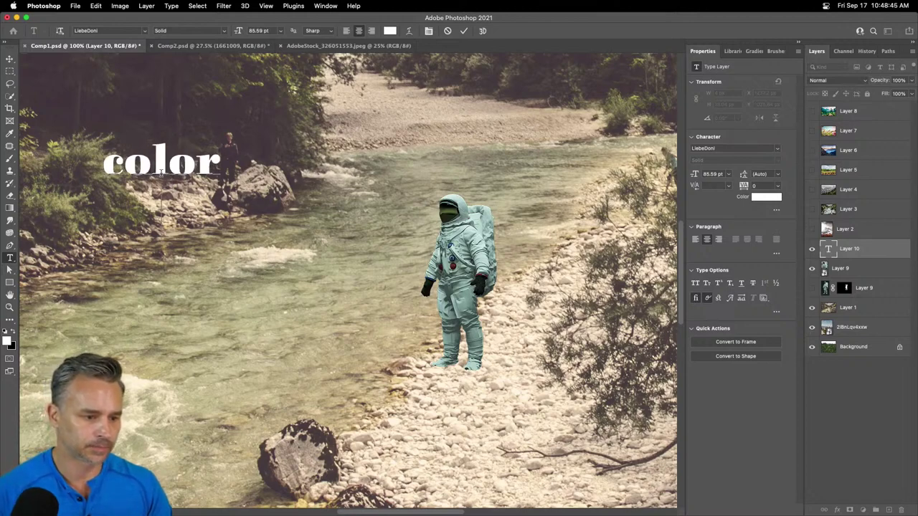
pyautogui.press('Return')
pyautogui.write('brightness')
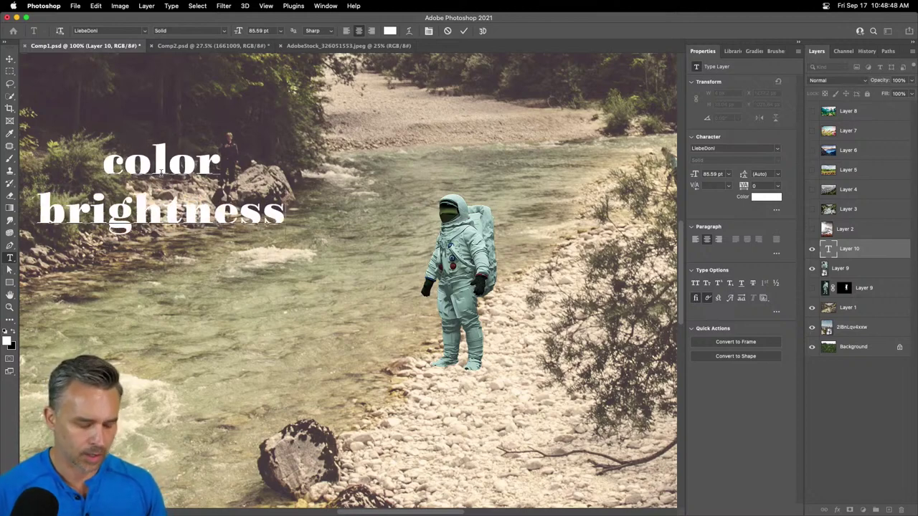
pyautogui.doubleClick(174, 201)
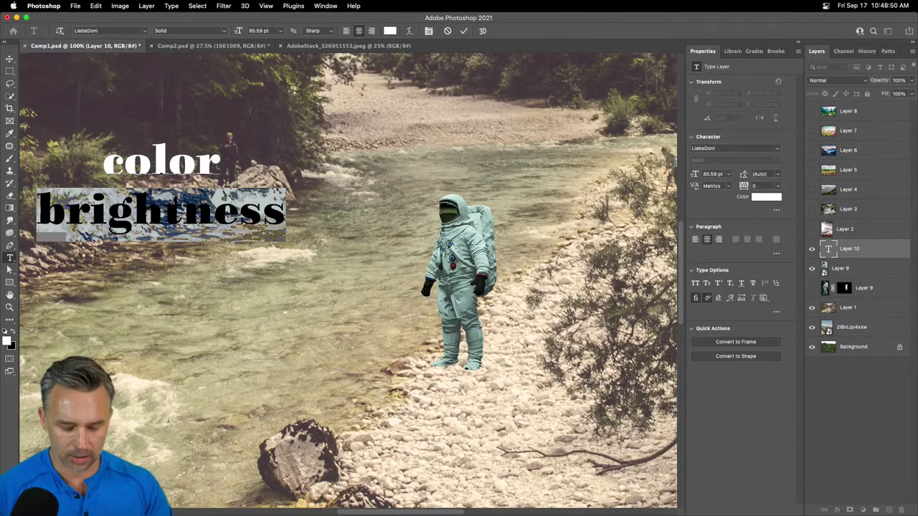
pyautogui.write('whites')
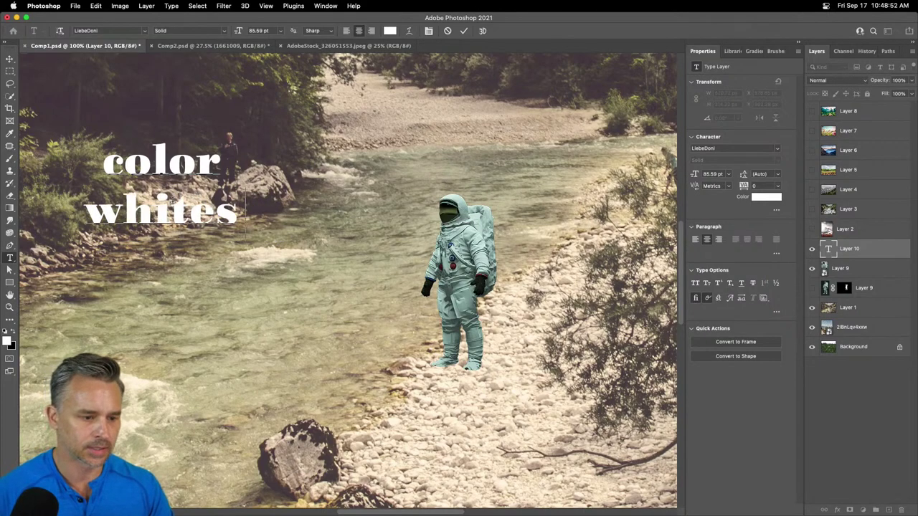
pyautogui.write('/blacks')
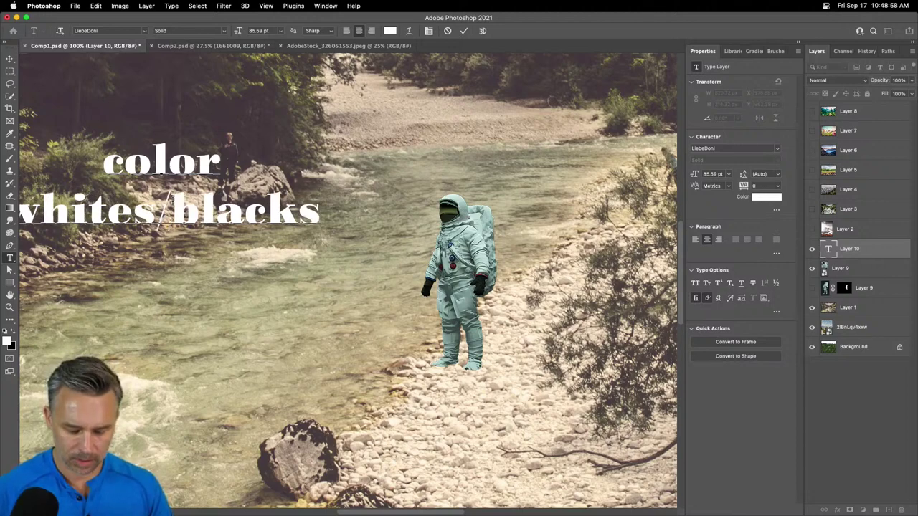
pyautogui.press('Return')
pyautogui.write('sharpne')
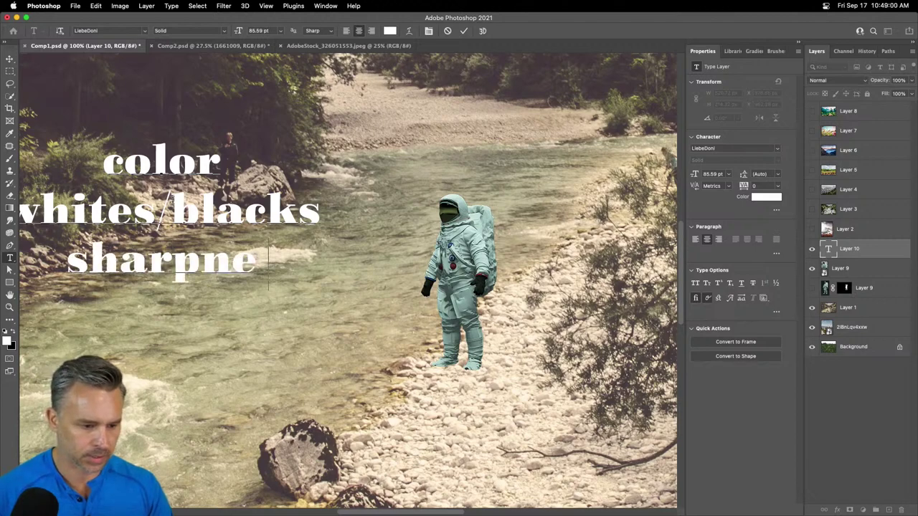
pyautogui.write('ss/')
pyautogui.press('BackSpace')
pyautogui.press('Return')
pyautogui.write('texture')
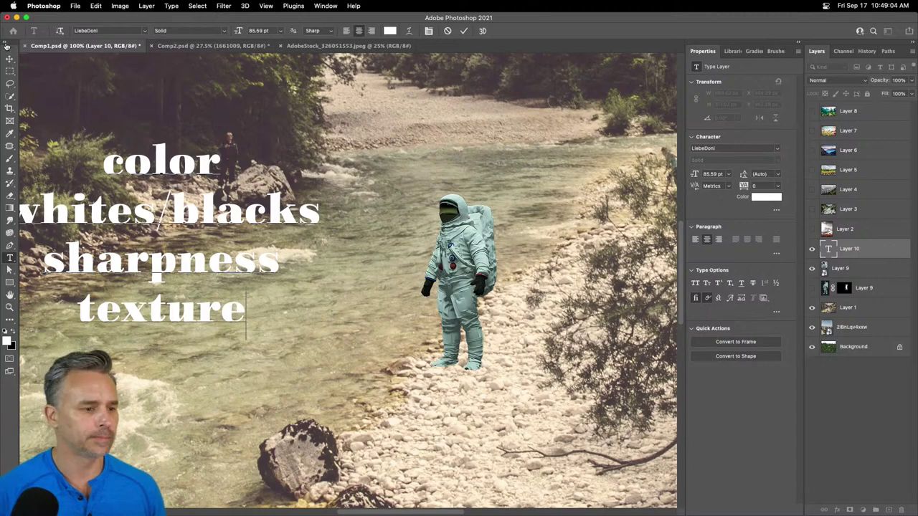
pyautogui.press('Escape')
pyautogui.press('v')
pyautogui.hotkey('shift', 'Right')
pyautogui.hotkey('shift', 'Right')
pyautogui.hotkey('shift', 'Right')
pyautogui.hotkey('shift', 'Right')
pyautogui.hotkey('shift', 'Right')
pyautogui.hotkey('shift', 'Right')
pyautogui.hotkey('shift', 'Right')
pyautogui.hotkey('shift', 'Right')
pyautogui.hotkey('shift', 'Up')
pyautogui.hotkey('shift', 'Up')
pyautogui.hotkey('shift', 'Up')
pyautogui.hotkey('shift', 'Up')
pyautogui.hotkey('shift', 'Up')
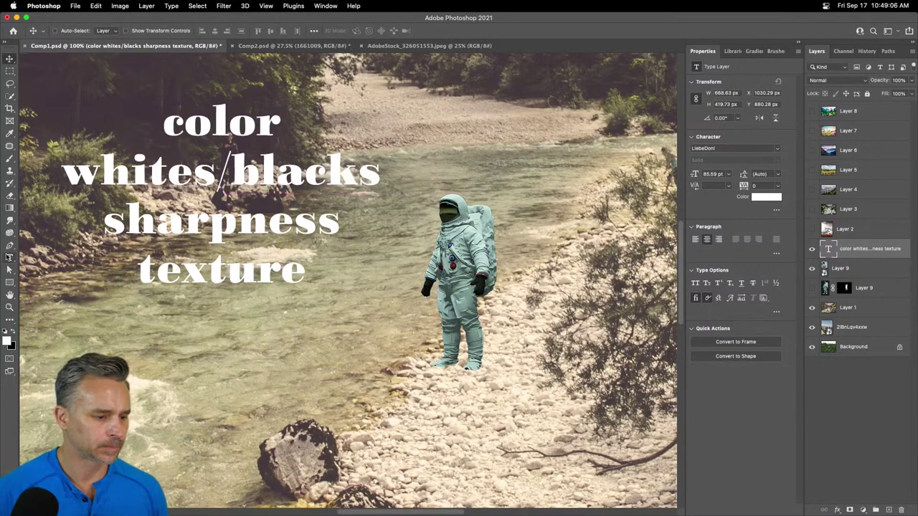
# - Add 'angle' as the first line of the checklist, above color
pyautogui.click(9, 258)
pyautogui.click(158, 124)
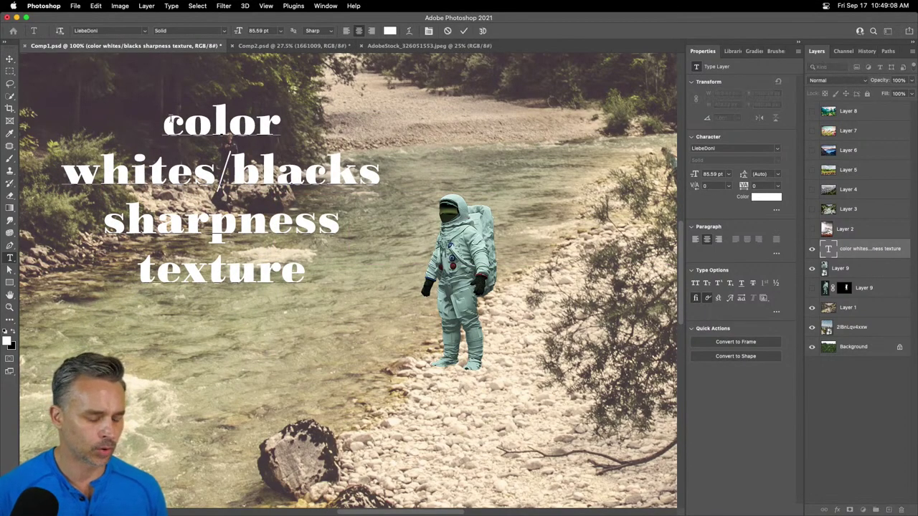
pyautogui.write('A')
pyautogui.press('BackSpace')
pyautogui.write('angel')
pyautogui.press('Return')
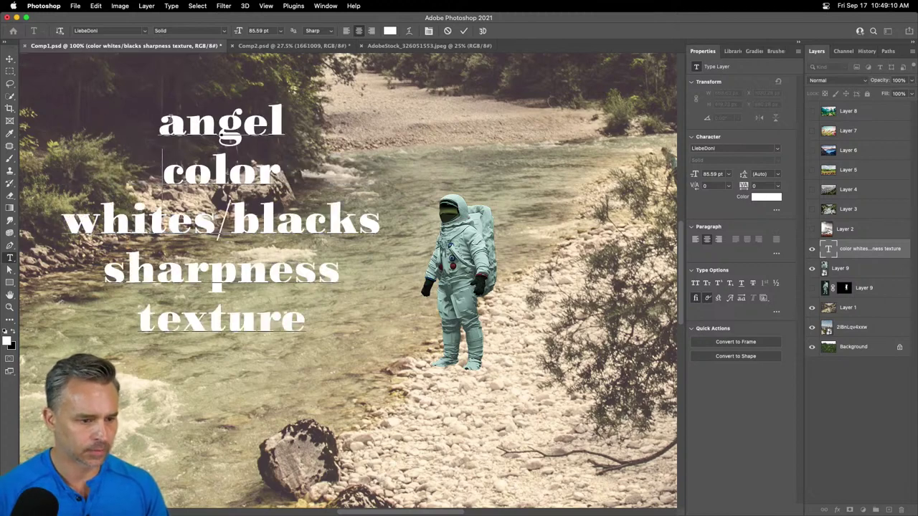
pyautogui.press('BackSpace')
pyautogui.press('BackSpace')
pyautogui.press('BackSpace')
pyautogui.write('le')
pyautogui.press('Return')
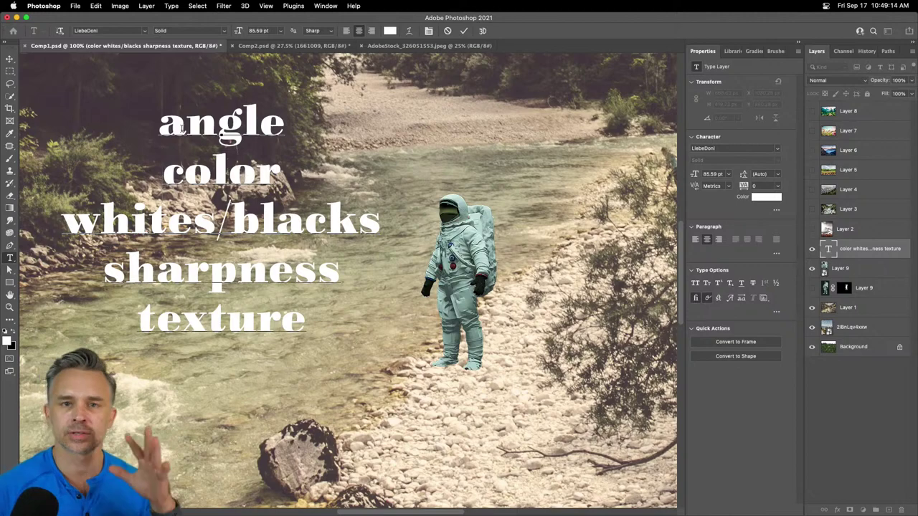
# - Commit the checklist text and drag it into Comp1's upper left corner
pyautogui.doubleClick(241, 261)
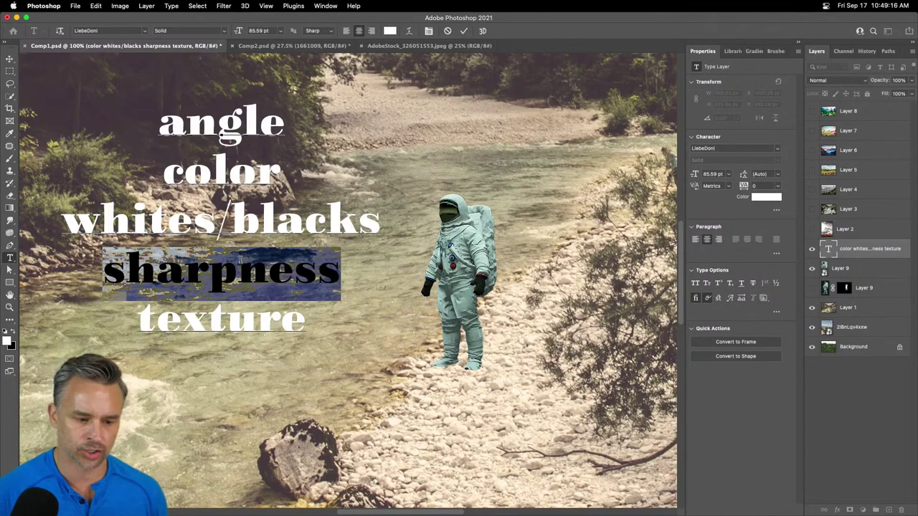
pyautogui.doubleClick(241, 327)
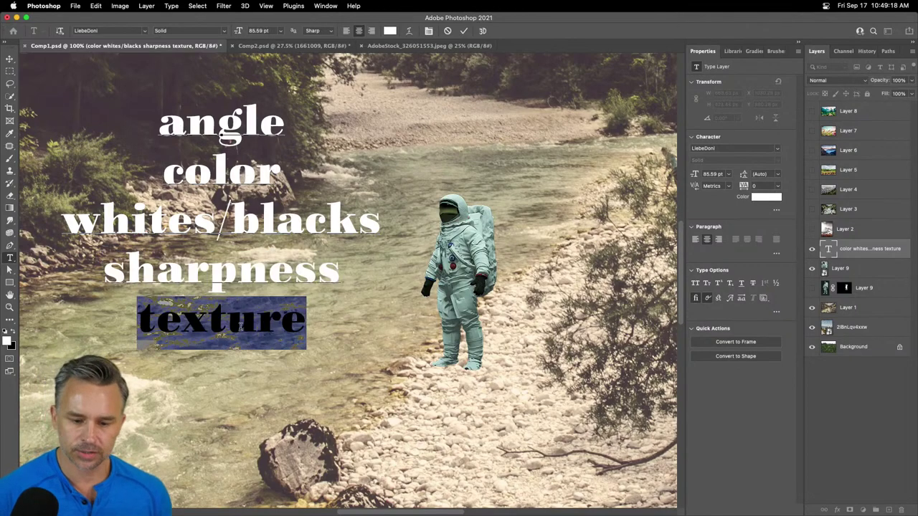
pyautogui.press('super+equal')
pyautogui.press('super+equal')
pyautogui.press('super+equal')
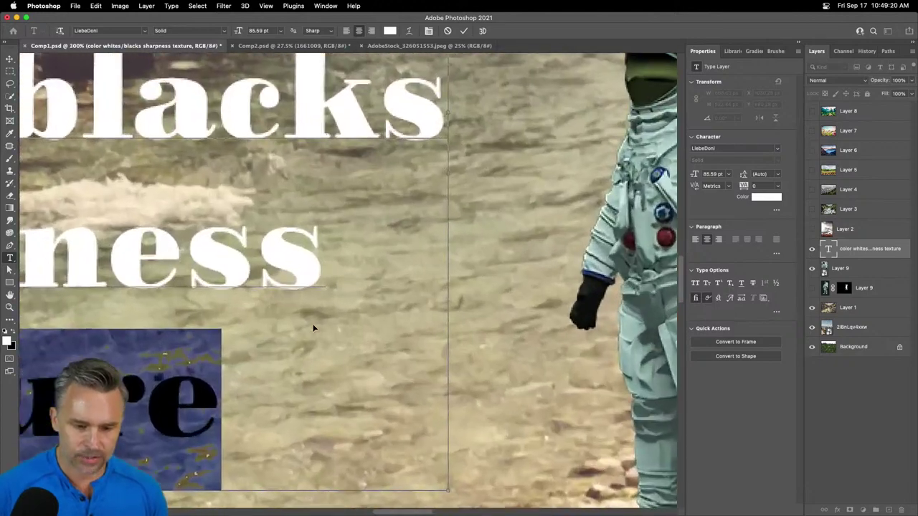
pyautogui.press('super+equal')
pyautogui.press('super+equal')
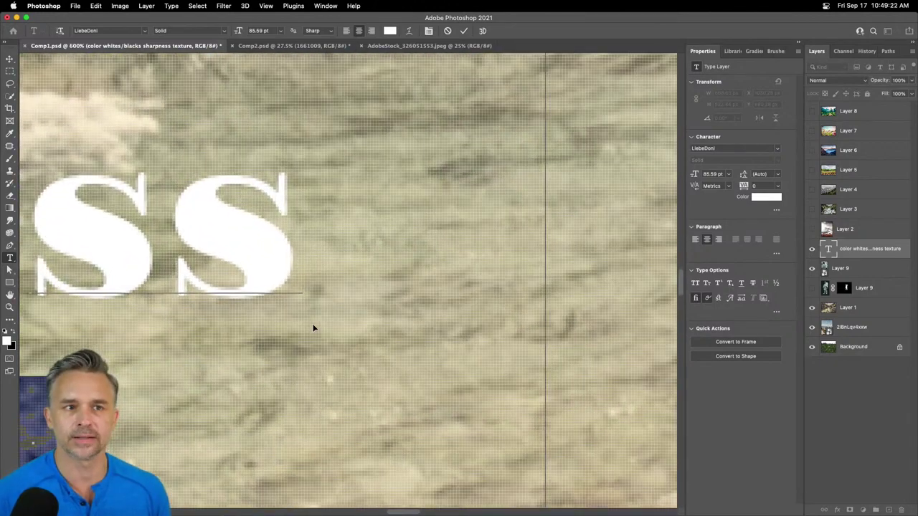
pyautogui.press('super+minus')
pyautogui.press('super+minus')
pyautogui.press('super+minus')
pyautogui.press('super+minus')
pyautogui.press('super+minus')
pyautogui.press('super+minus')
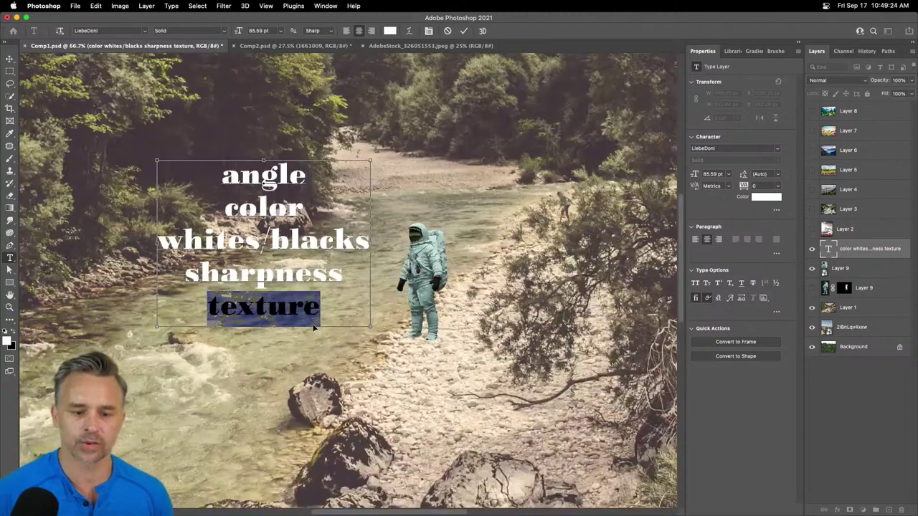
pyautogui.press('super+h')
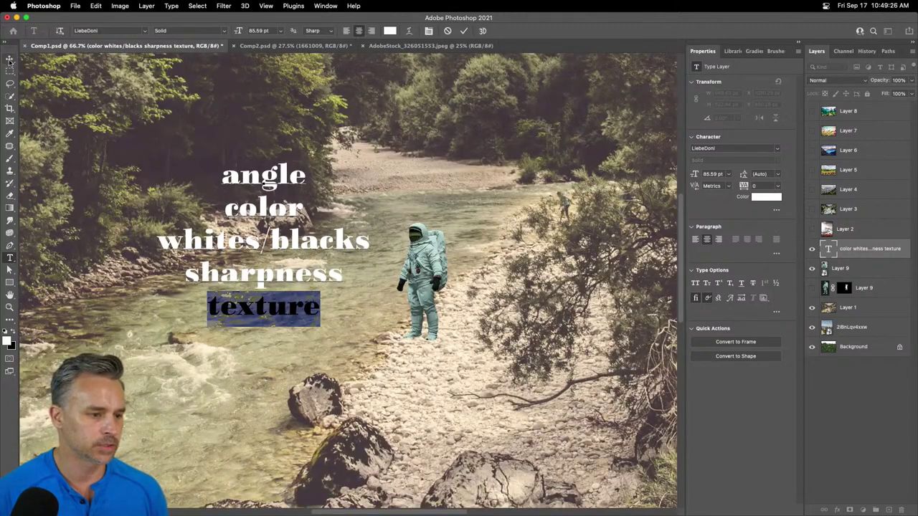
pyautogui.click(10, 58)
pyautogui.moveTo(265, 259); pyautogui.dragTo(158, 175)
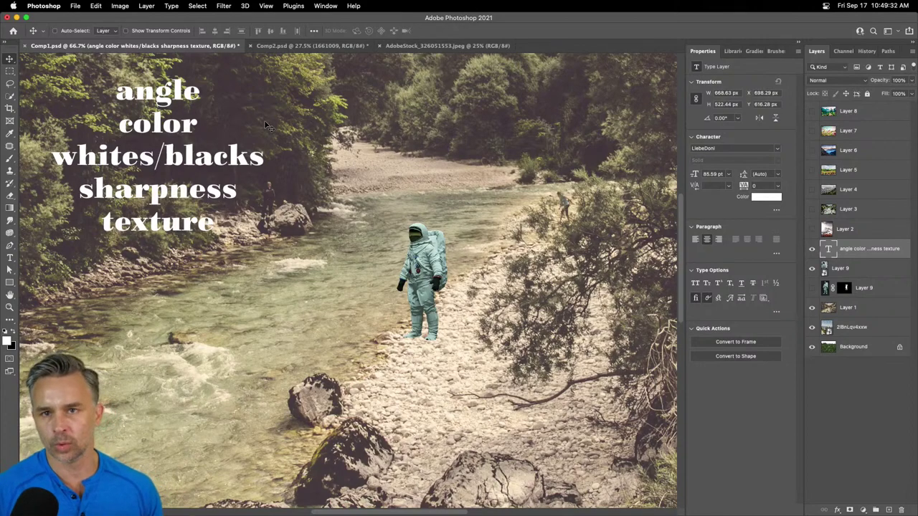
pyautogui.click(842, 269)
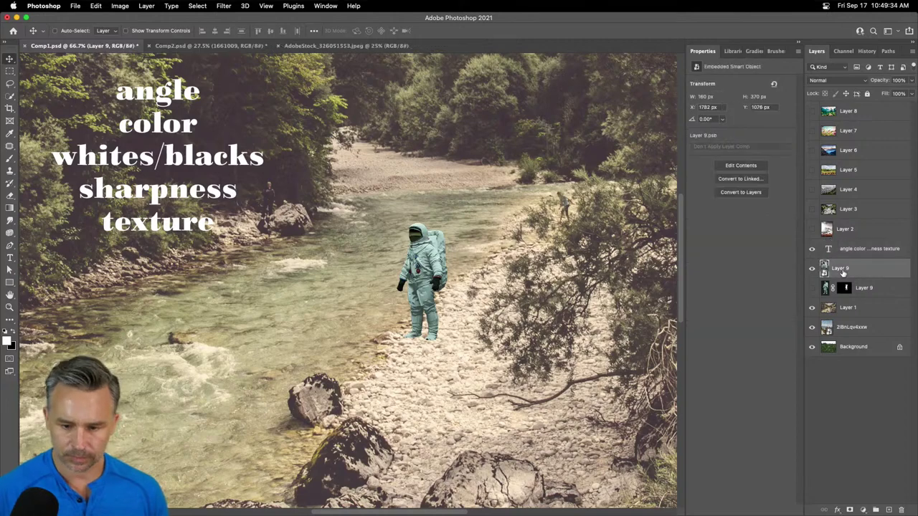
pyautogui.press('super+plus')
pyautogui.press('super+plus')
pyautogui.press('super+plus')
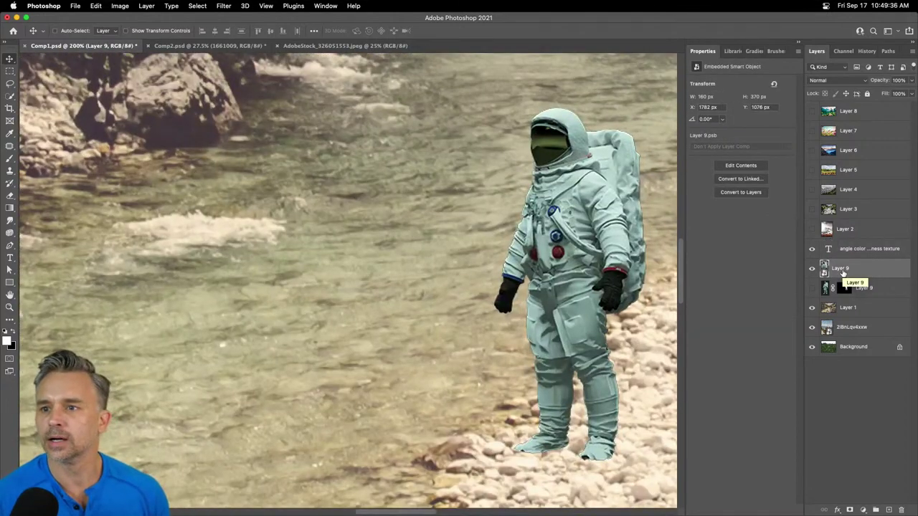
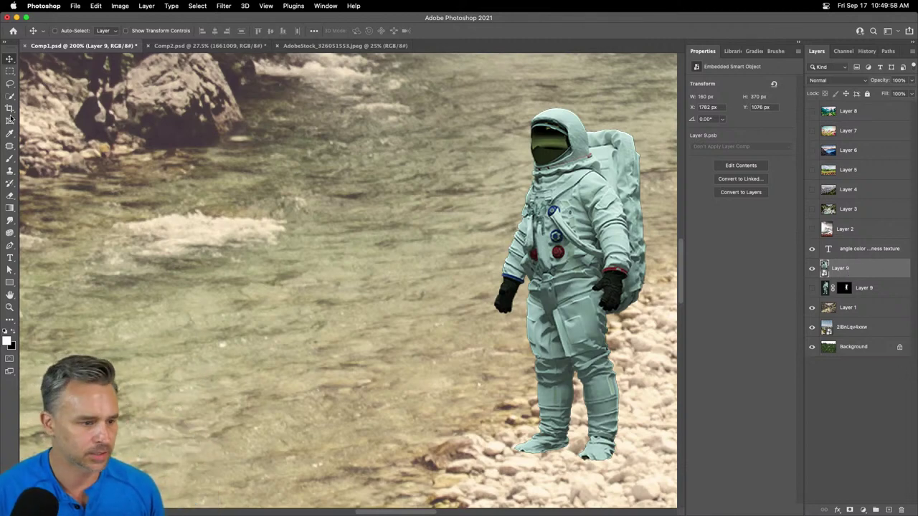
# - Open the Edit menu to reach Puppet Warp for the astronaut's Layer 9
pyautogui.click(96, 5)
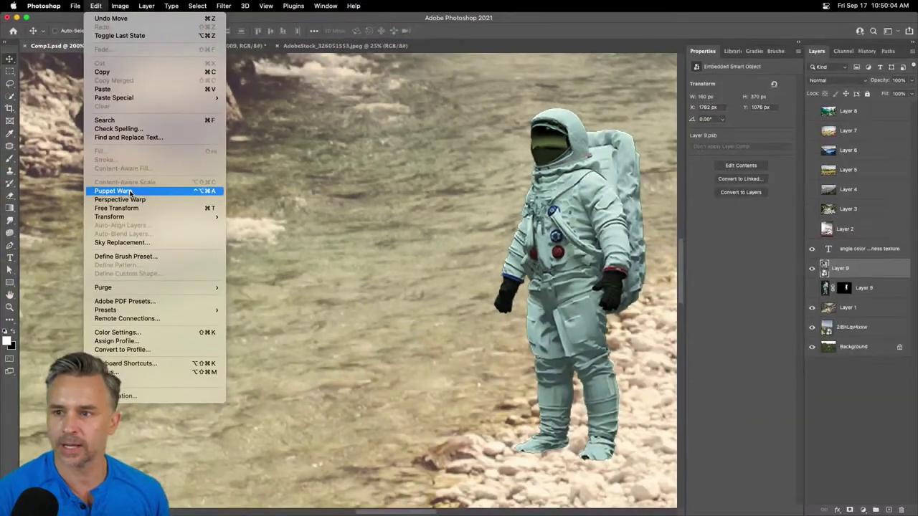
# - Start Puppet Warp on the astronaut and pin the thigh, chest, helmet and legs
pyautogui.click(114, 191)
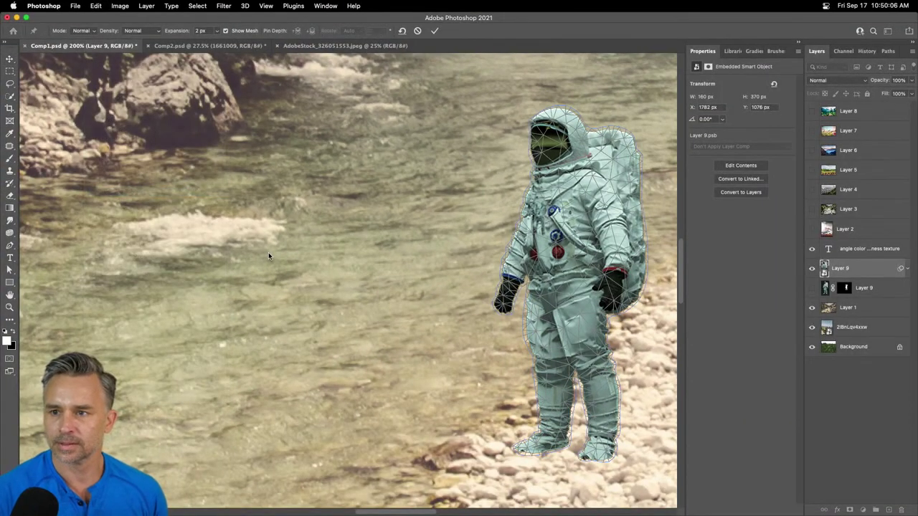
pyautogui.click(567, 313)
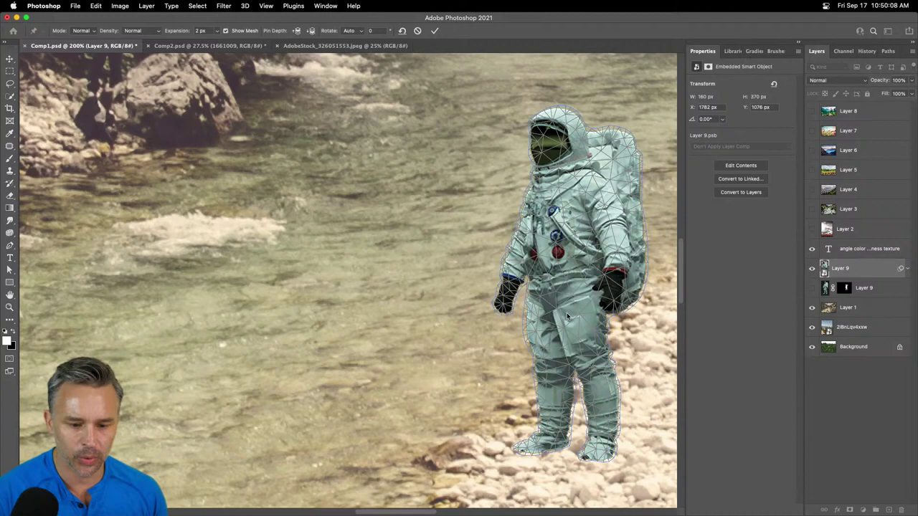
pyautogui.click(566, 194)
pyautogui.click(563, 148)
pyautogui.click(551, 357)
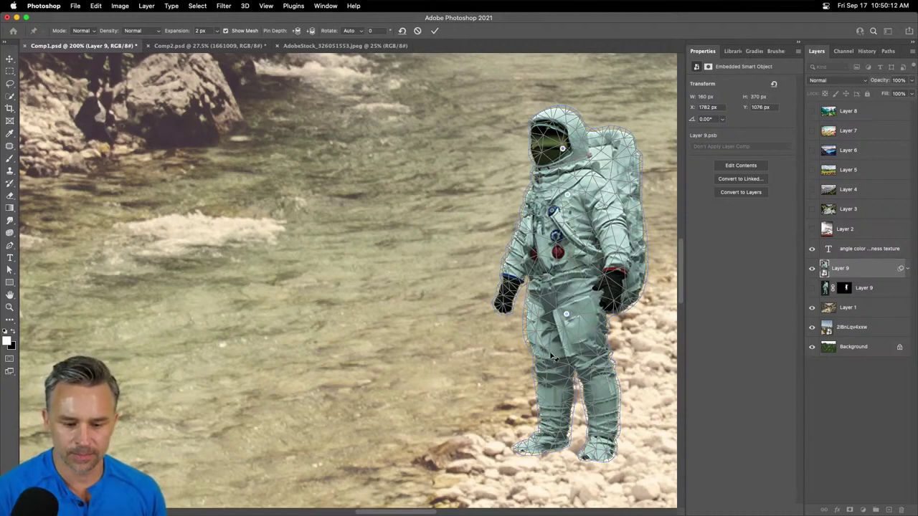
pyautogui.click(553, 424)
# - Drag the foot, leg and glove pins to stretch the leg and shift the arms, then hide the mesh
pyautogui.moveTo(604, 429); pyautogui.dragTo(580, 431)
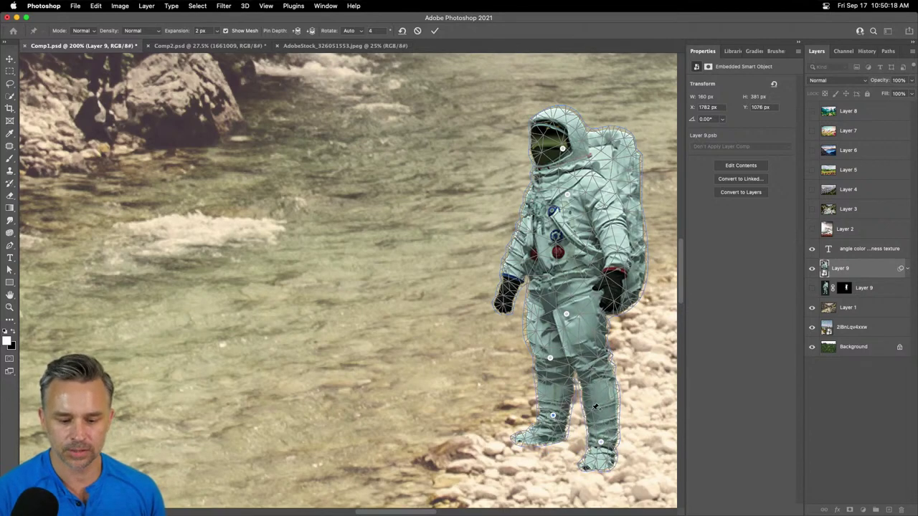
pyautogui.click(602, 398)
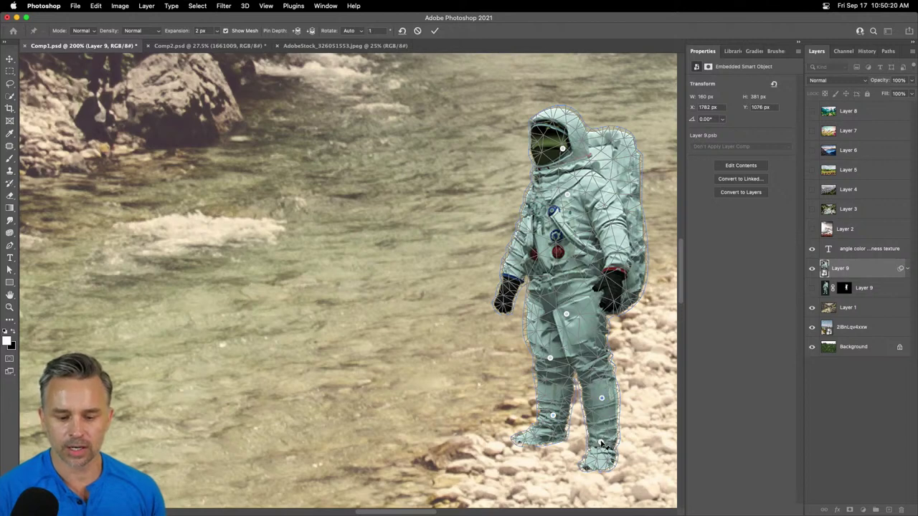
pyautogui.moveTo(601, 442); pyautogui.dragTo(599, 443)
pyautogui.moveTo(602, 399); pyautogui.dragTo(599, 396)
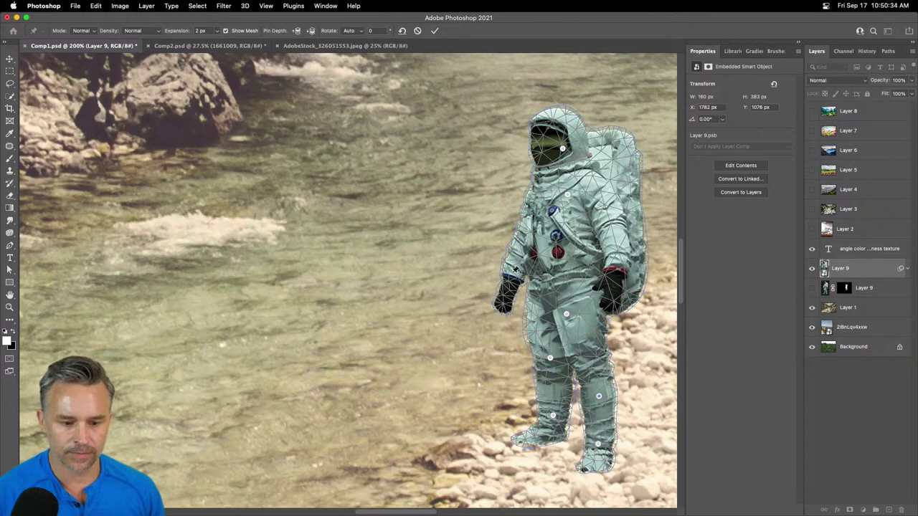
pyautogui.moveTo(615, 275); pyautogui.dragTo(606, 282)
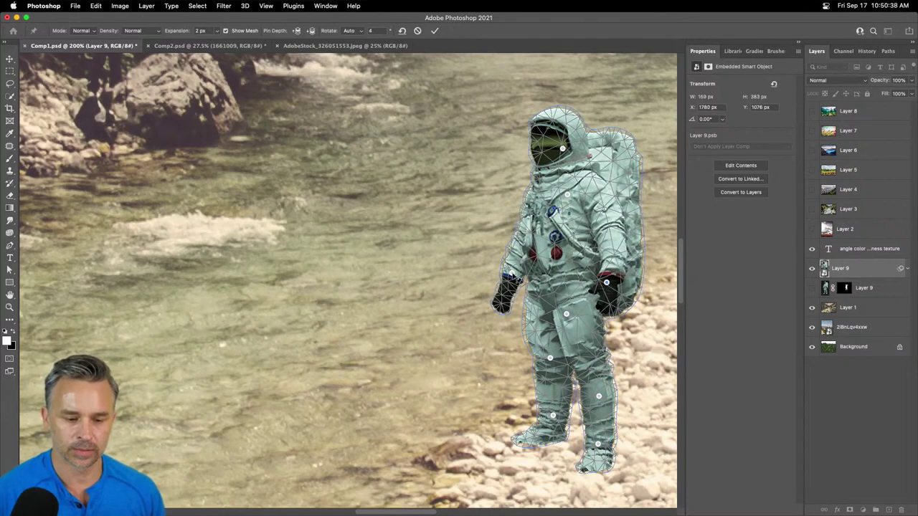
pyautogui.moveTo(507, 275); pyautogui.dragTo(514, 272)
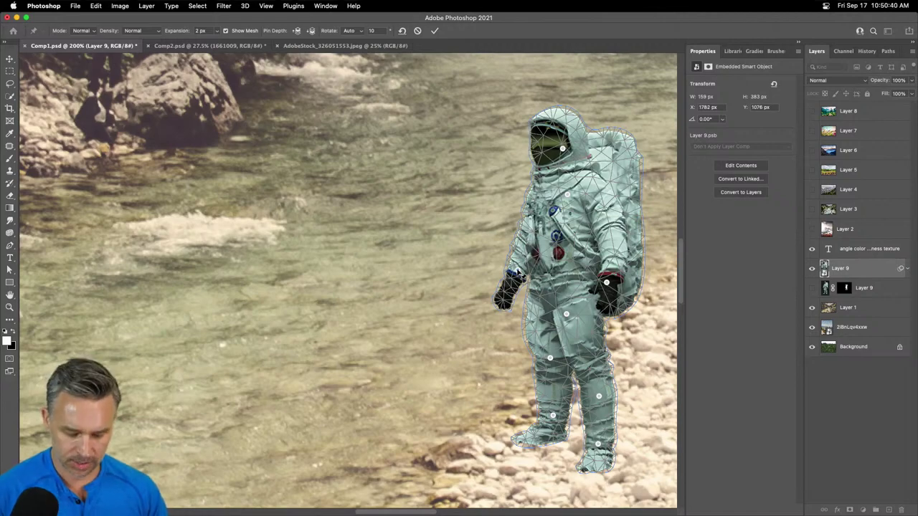
pyautogui.press('super+h')
# - Commit the puppet warp and nudge the astronaut slightly right and up
pyautogui.press('Return')
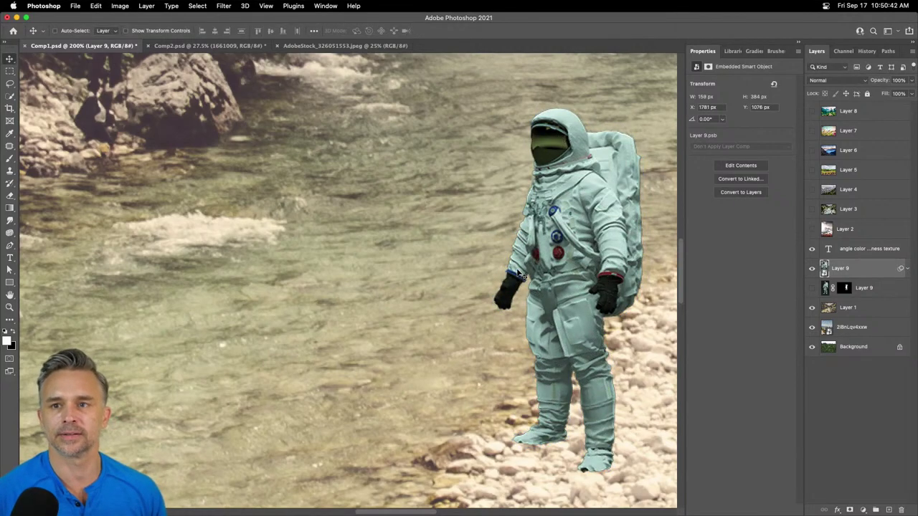
pyautogui.moveTo(376, 241); pyautogui.dragTo(251, 178)
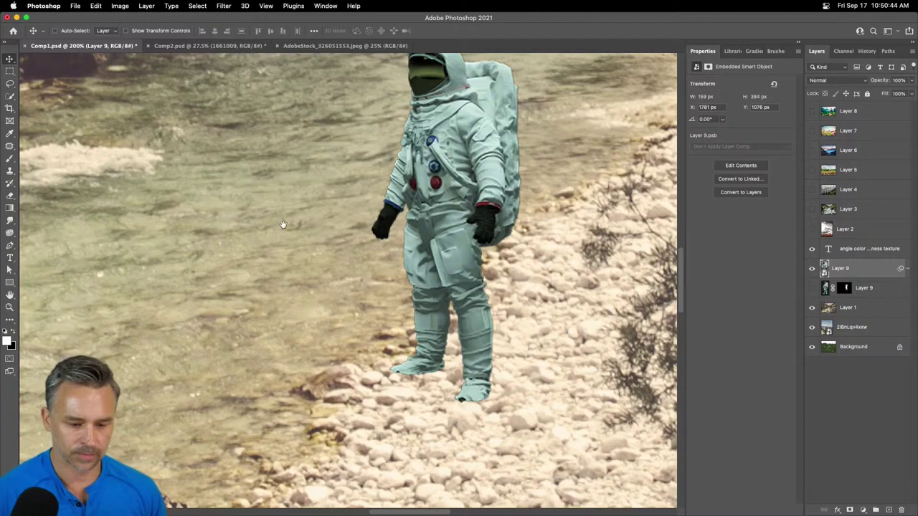
pyautogui.moveTo(284, 225); pyautogui.dragTo(302, 199)
pyautogui.moveTo(423, 168); pyautogui.dragTo(408, 126)
pyautogui.press('super+minus')
pyautogui.press('super+plus')
pyautogui.press('super+plus')
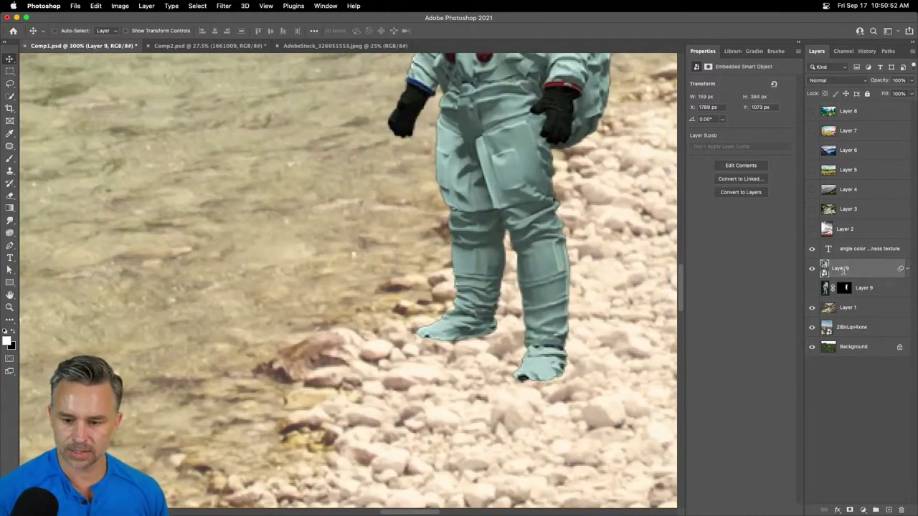
# - Rename the warped smart object layer to 'Astronaut'
pyautogui.write('Astronaut')
pyautogui.press('Return')
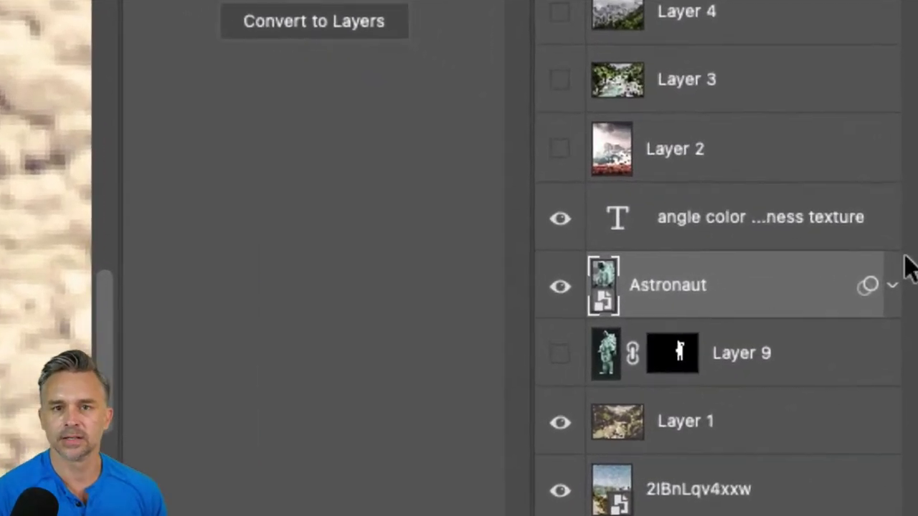
pyautogui.moveTo(674, 294); pyautogui.dragTo(636, 421)
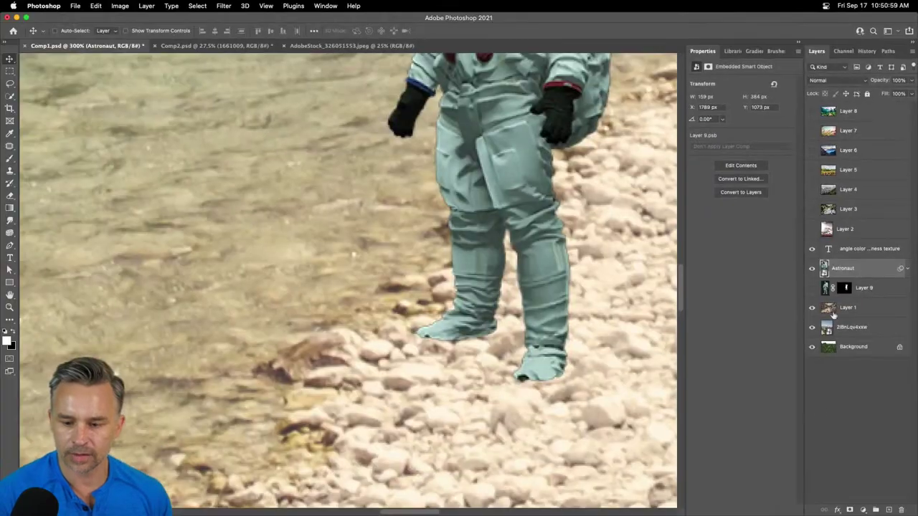
# - Add a white layer mask to the Astronaut layer and nudge the astronaut right and up
pyautogui.click(850, 510)
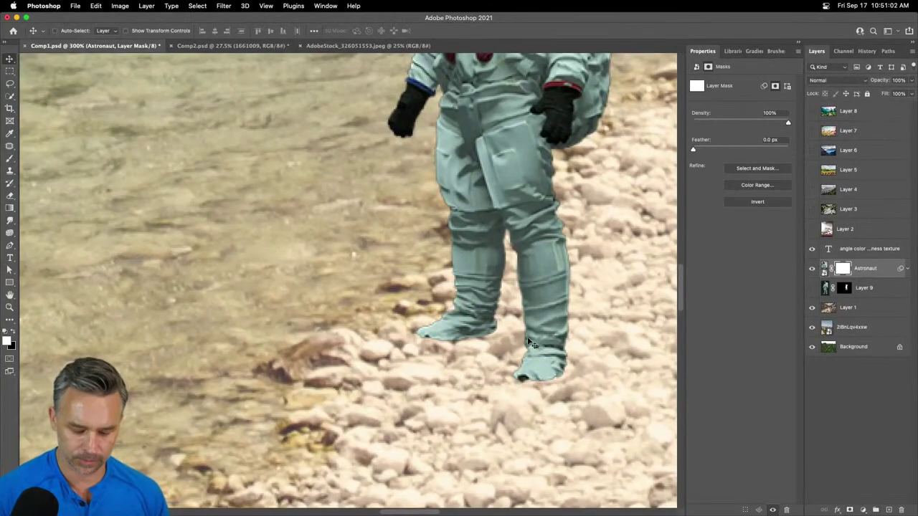
pyautogui.press('super+plus')
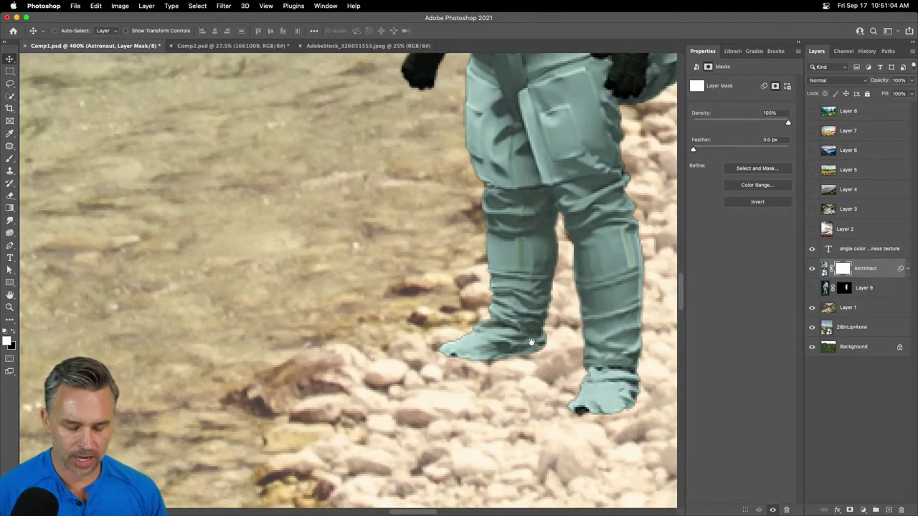
pyautogui.scroll(-3, 459, 279)
pyautogui.hscroll(3, 459, 280)
pyautogui.moveTo(420, 215); pyautogui.dragTo(437, 238)
pyautogui.click(824, 268)
pyautogui.moveTo(576, 256); pyautogui.dragTo(574, 249)
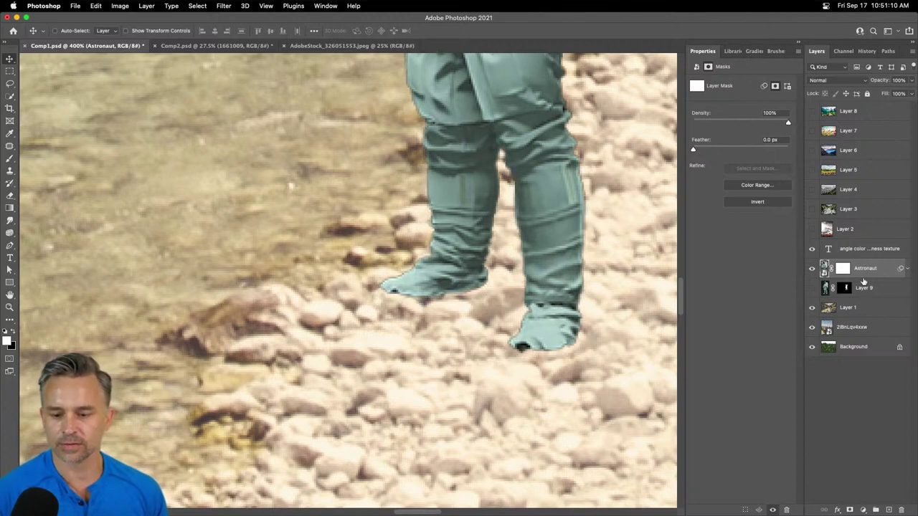
pyautogui.click(845, 268)
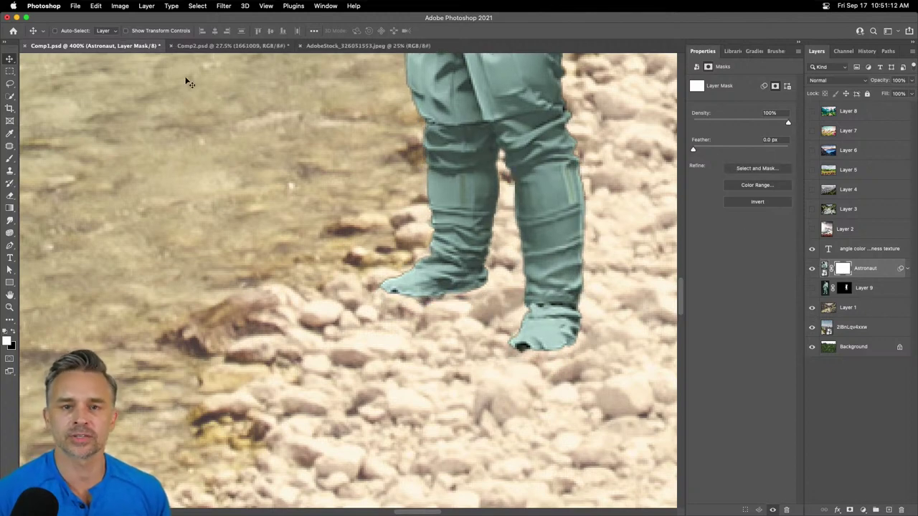
# - Make trial Lasso selections under and between the boots, then clear them and fit the scene
pyautogui.click(10, 84)
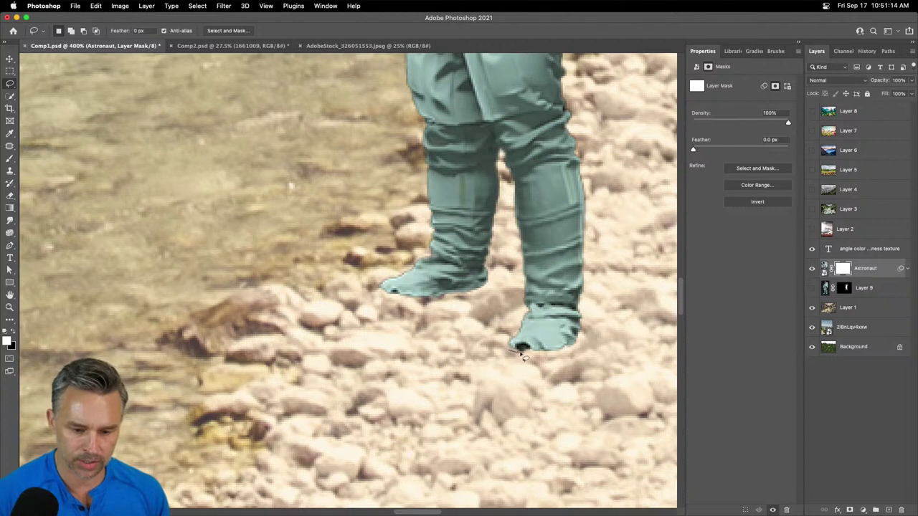
pyautogui.moveTo(564, 349)
pyautogui.mouseDown()
pyautogui.moveTo(557, 380)
pyautogui.moveTo(495, 358)
pyautogui.mouseUp()
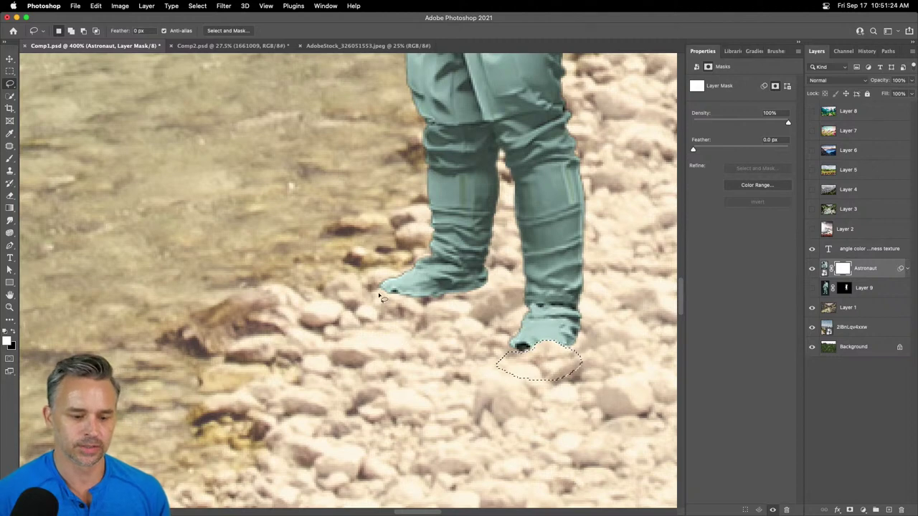
pyautogui.click(380, 288)
pyautogui.moveTo(411, 290)
pyautogui.mouseDown()
pyautogui.moveTo(433, 303)
pyautogui.moveTo(396, 330)
pyautogui.moveTo(358, 315)
pyautogui.mouseUp()
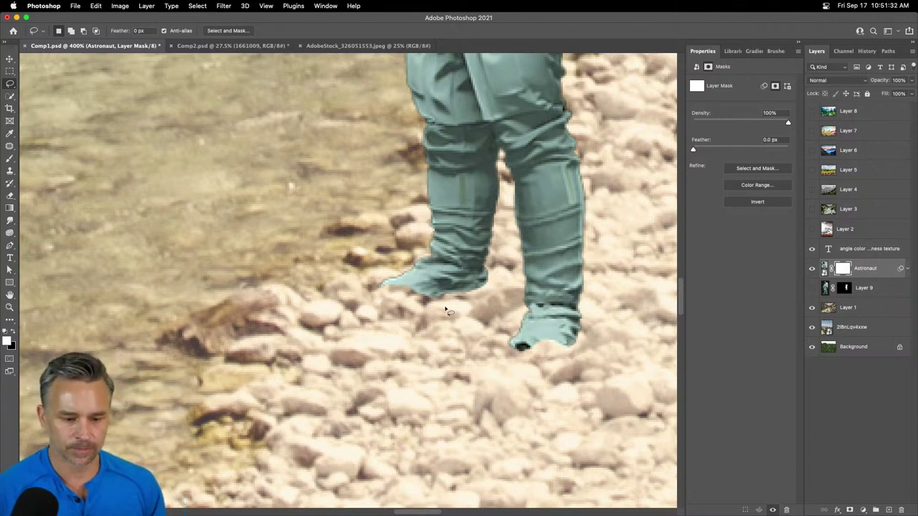
pyautogui.moveTo(442, 304)
pyautogui.mouseDown()
pyautogui.moveTo(463, 291)
pyautogui.moveTo(494, 305)
pyautogui.moveTo(432, 312)
pyautogui.mouseUp()
pyautogui.click(434, 326)
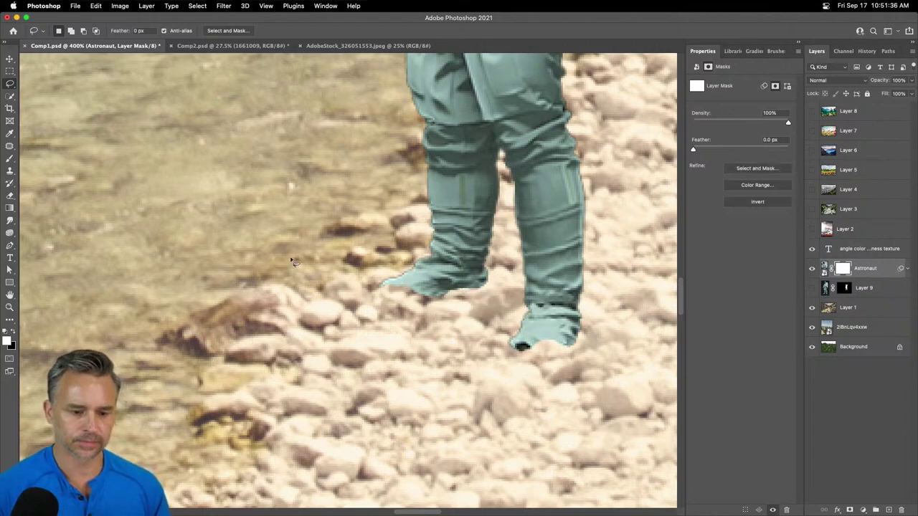
pyautogui.press('super+0')
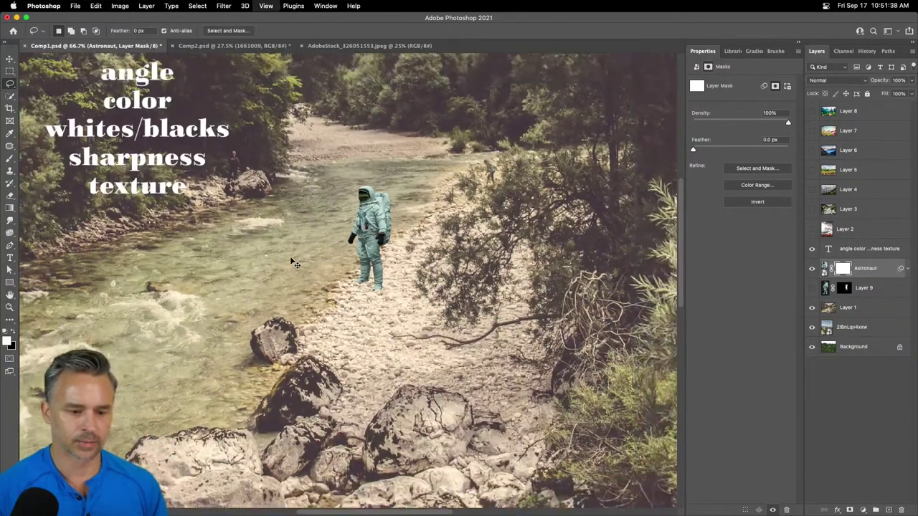
# - Scale the astronaut down to about 78.7% with Free Transform
pyautogui.press('super+minus')
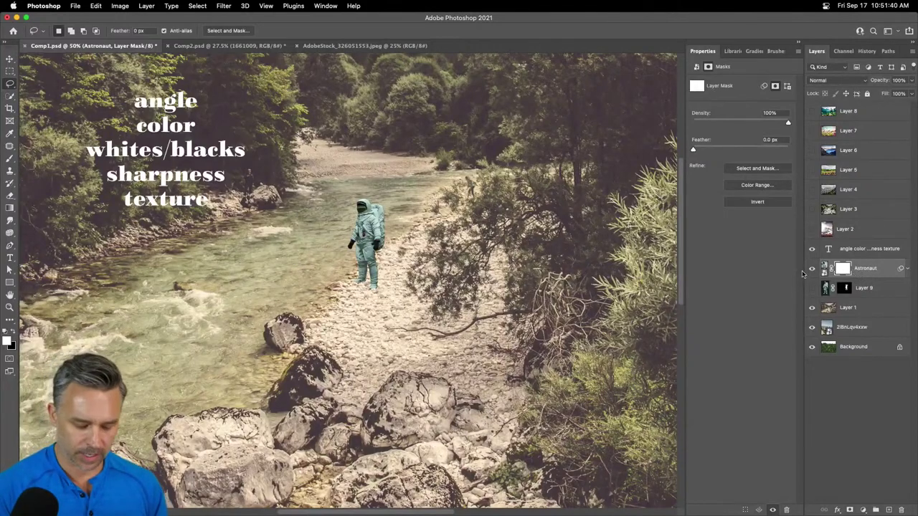
pyautogui.press('super+t')
pyautogui.moveTo(341, 196)
pyautogui.mouseDown()
pyautogui.moveTo(345, 221)
pyautogui.moveTo(483, 308)
pyautogui.mouseUp()
pyautogui.press('super+plus')
pyautogui.press('super+plus')
pyautogui.press('super+plus')
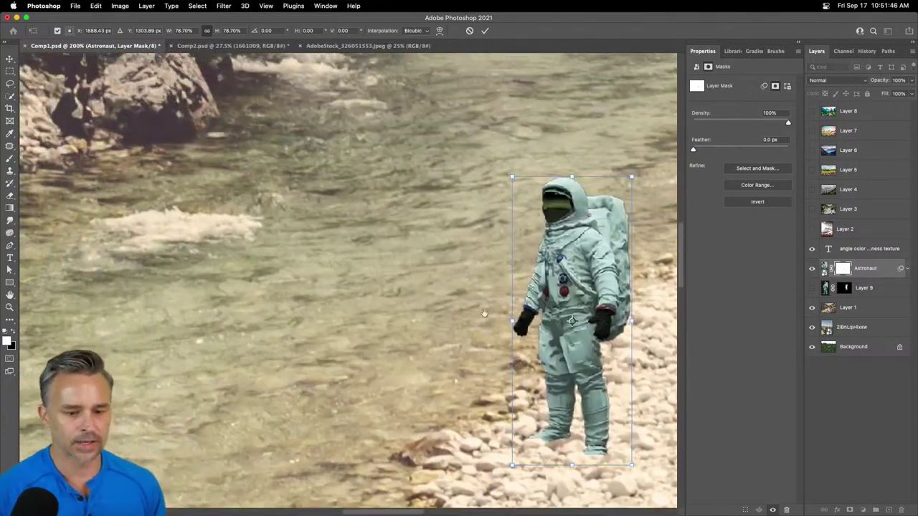
pyautogui.press('Return')
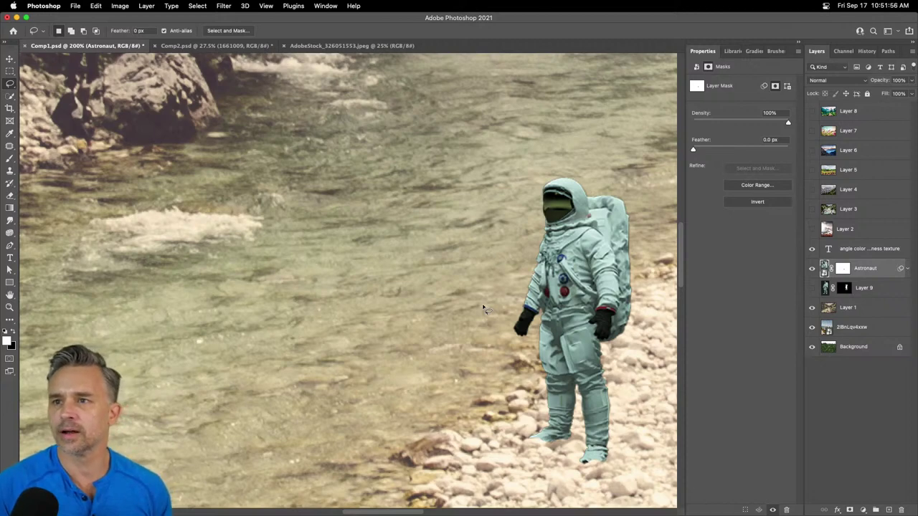
# - Move the astronaut up and to the left so he stands over the river
pyautogui.click(9, 58)
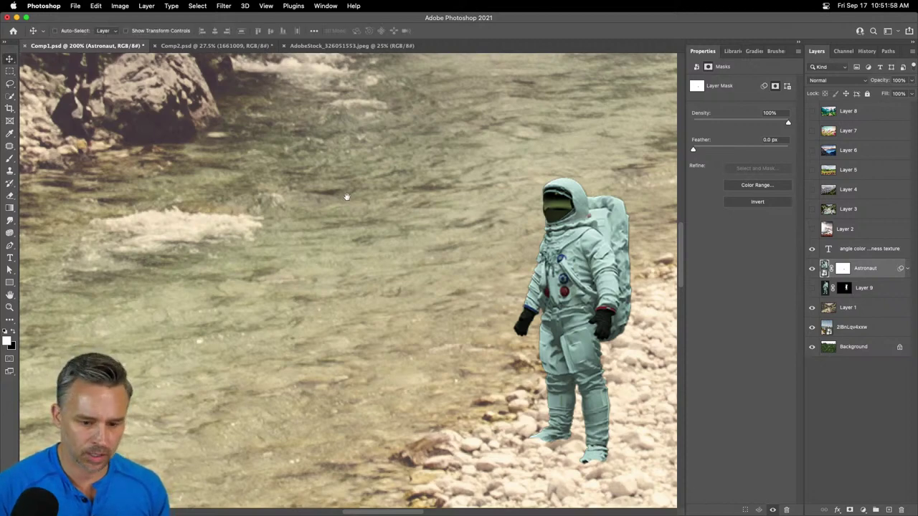
pyautogui.moveTo(347, 197); pyautogui.dragTo(375, 239)
pyautogui.moveTo(641, 334); pyautogui.dragTo(310, 172)
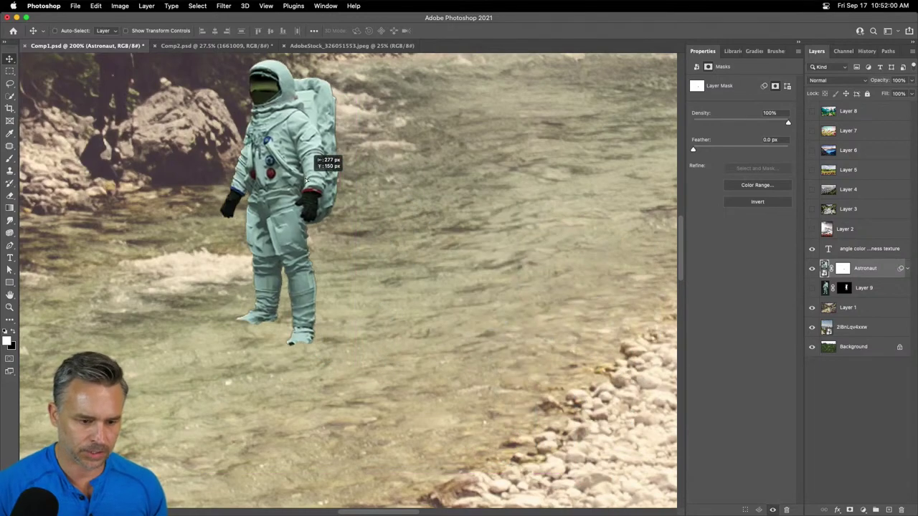
# - Reposition the astronaut over the river, first up-left and then down-right
pyautogui.scroll(5, 308, 179)
pyautogui.hscroll(-6, 308, 179)
pyautogui.moveTo(396, 316); pyautogui.dragTo(334, 240)
pyautogui.press('super+minus')
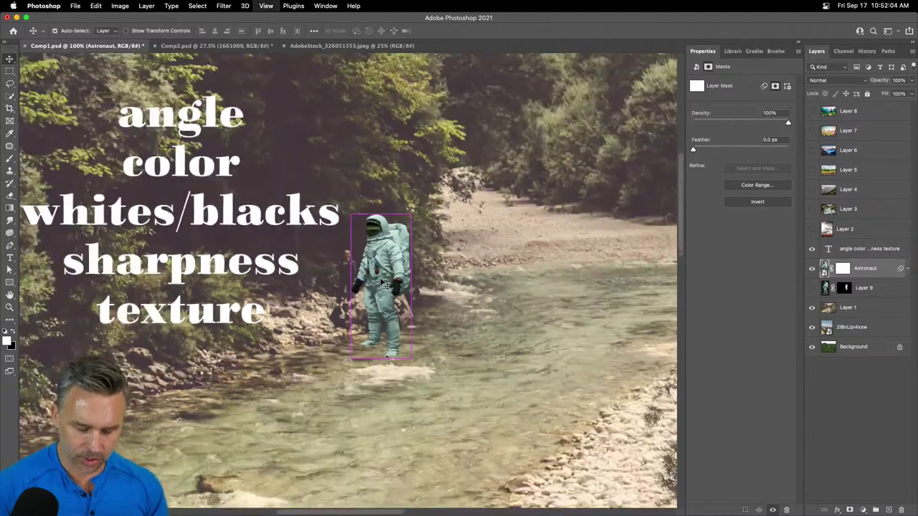
pyautogui.press('super+minus')
pyautogui.moveTo(386, 287); pyautogui.dragTo(314, 255)
pyautogui.press('super+plus')
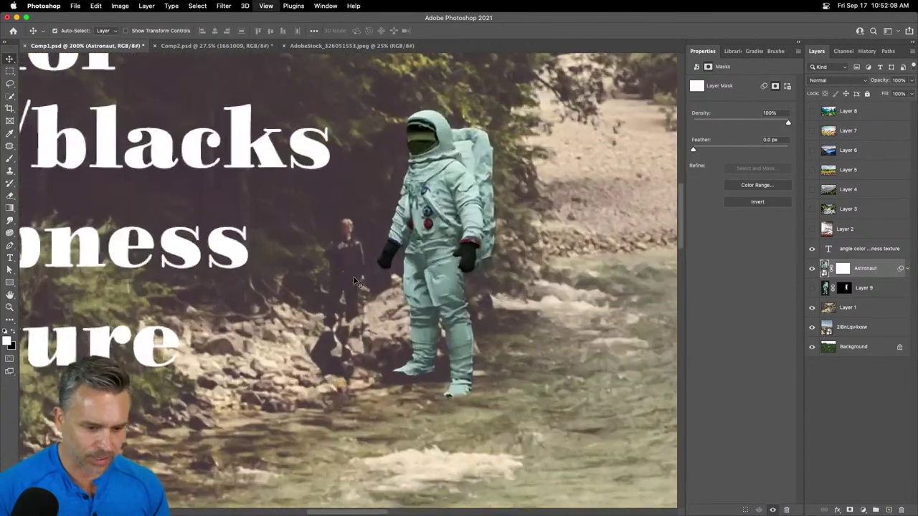
pyautogui.press('super+plus')
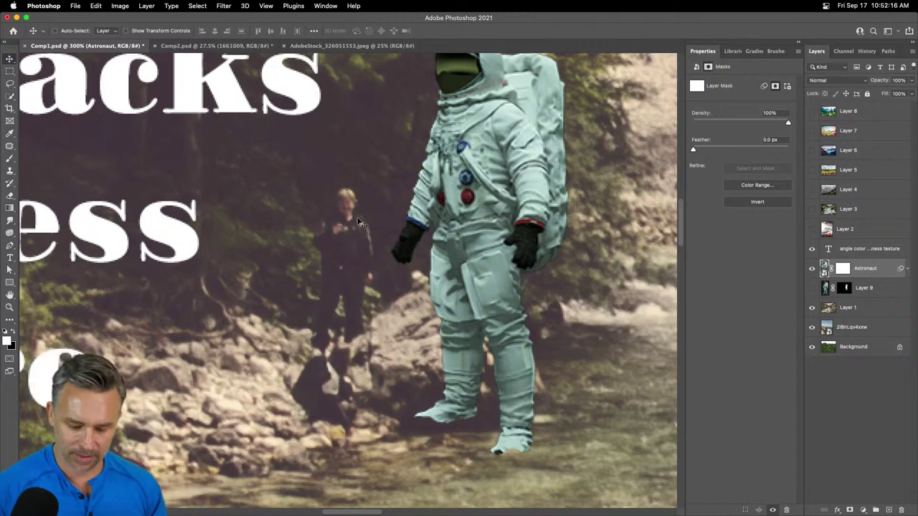
pyautogui.press('super+minus')
pyautogui.press('super+minus')
# - Scale the astronaut to 79.95% and drag him down onto the pebbly bank
pyautogui.press('super+t')
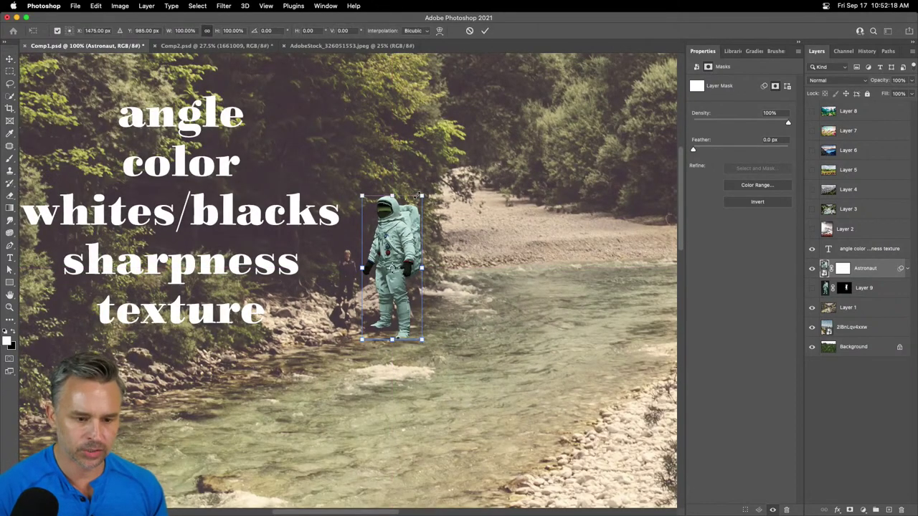
pyautogui.moveTo(416, 196); pyautogui.dragTo(411, 224)
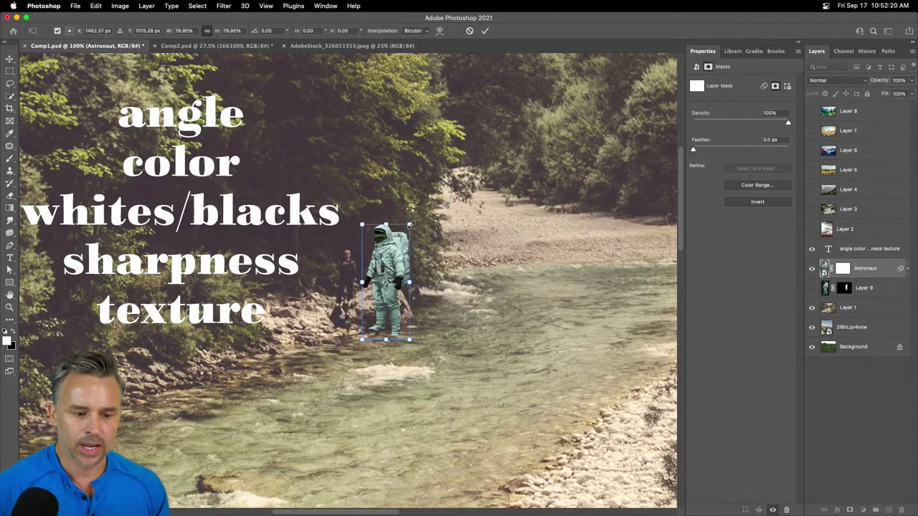
pyautogui.press('Return')
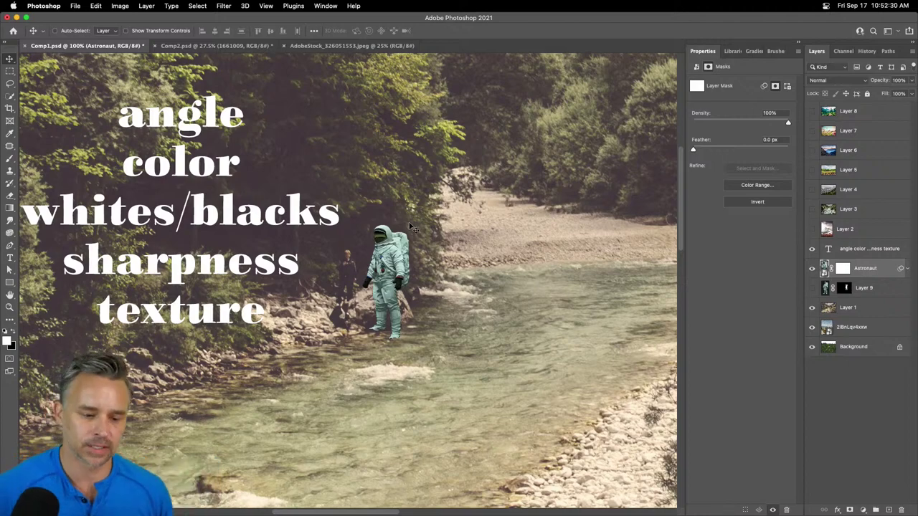
pyautogui.moveTo(330, 272); pyautogui.dragTo(457, 272)
pyautogui.moveTo(456, 272); pyautogui.dragTo(313, 330)
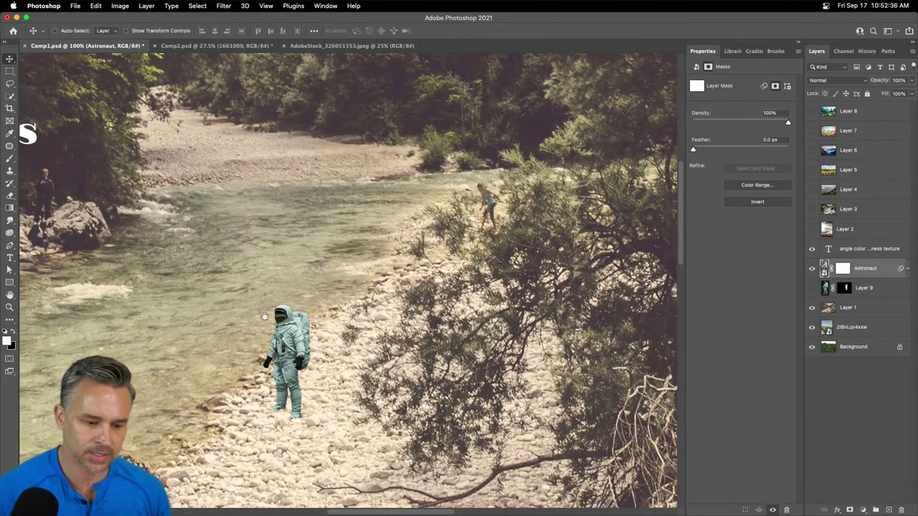
# - Settle the astronaut's boots among the shore pebbles, then target his layer mask with the Brush
pyautogui.moveTo(249, 323); pyautogui.dragTo(364, 302)
pyautogui.press('super+equal')
pyautogui.press('super+equal')
pyautogui.scroll(-8, 364, 302)
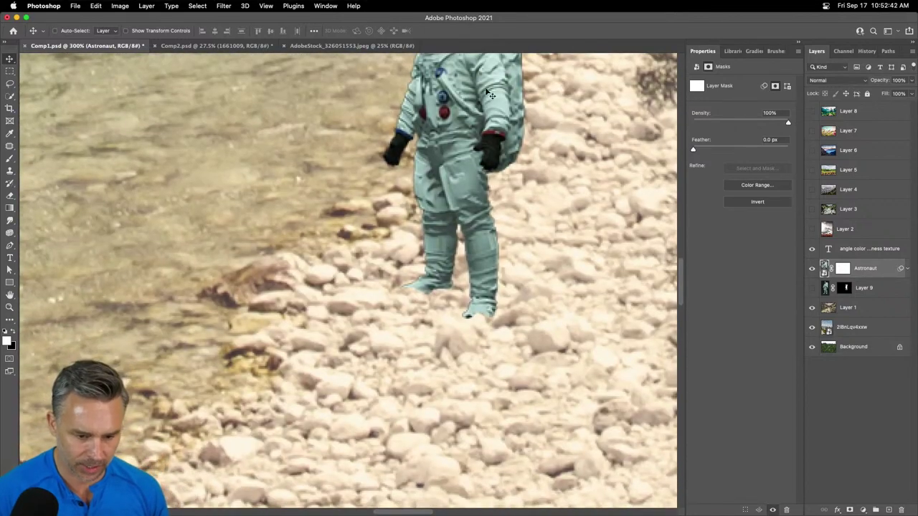
pyautogui.moveTo(413, 221); pyautogui.dragTo(443, 238)
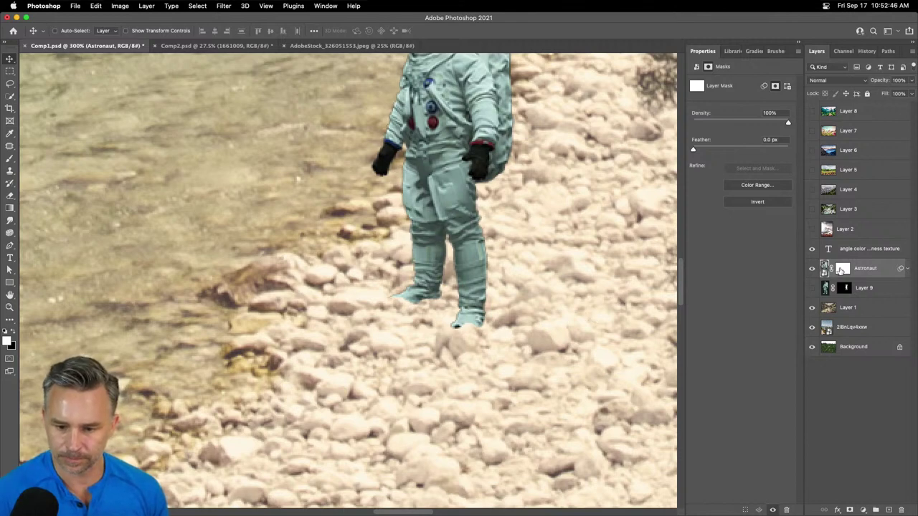
pyautogui.click(842, 269)
pyautogui.press('b')
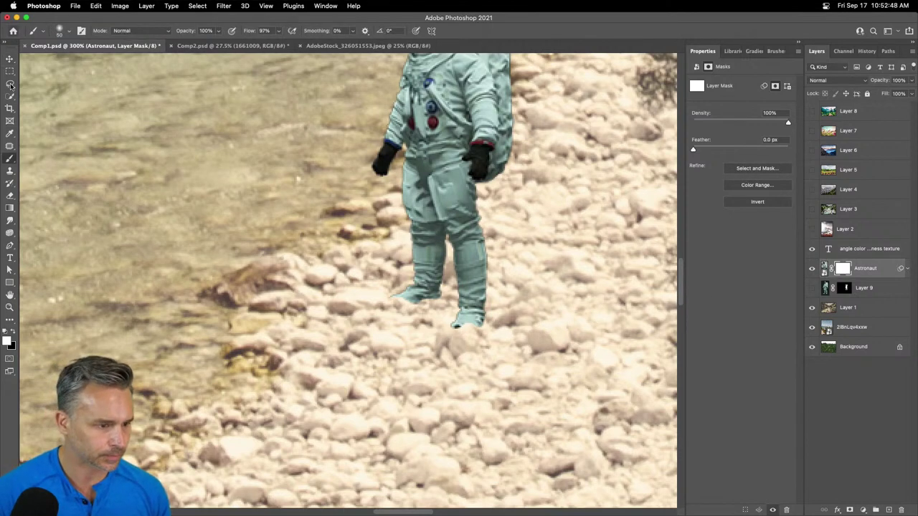
pyautogui.click(10, 84)
pyautogui.moveTo(436, 323)
pyautogui.mouseDown()
pyautogui.moveTo(446, 321)
pyautogui.moveTo(409, 367)
pyautogui.moveTo(439, 316)
pyautogui.mouseUp()
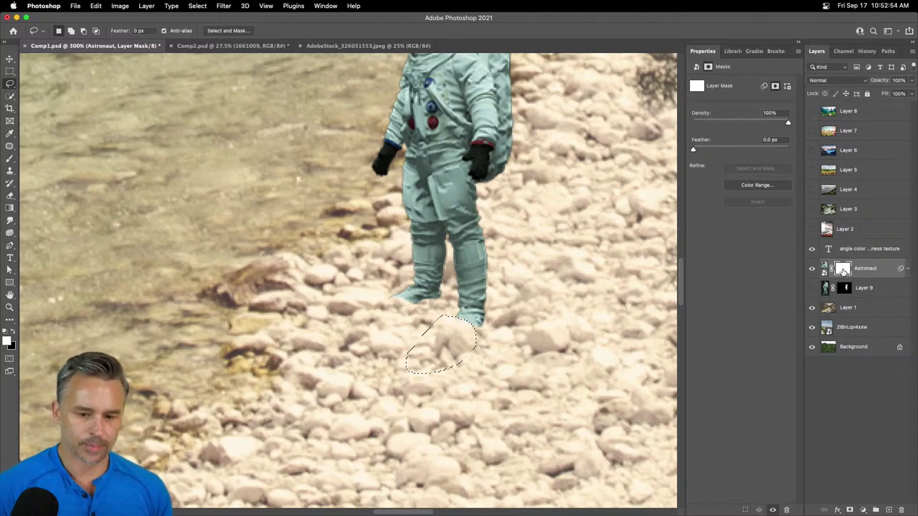
pyautogui.press('super+d')
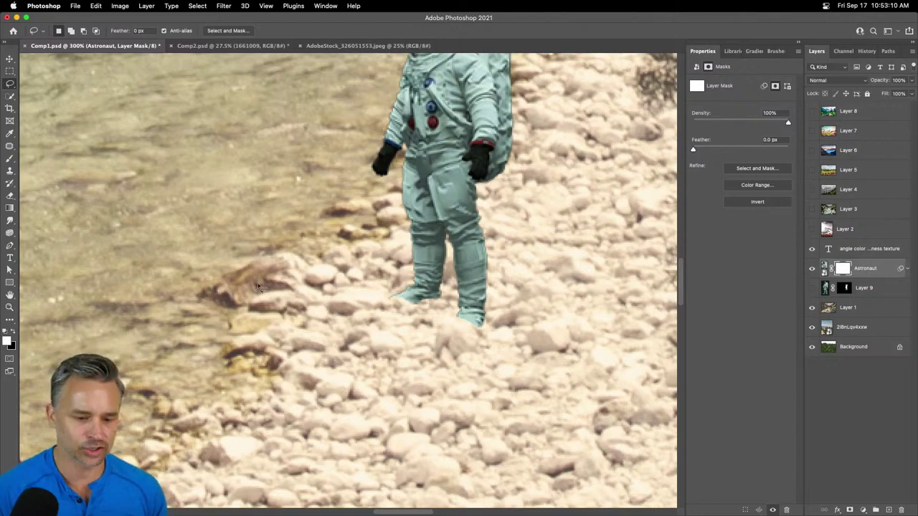
pyautogui.press('super+minus')
pyautogui.press('super+minus')
pyautogui.press('super+minus')
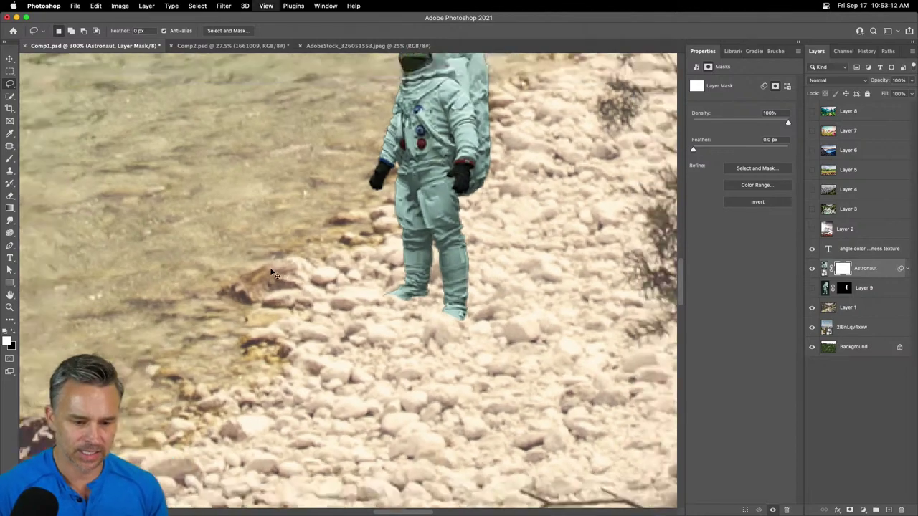
pyautogui.press('super+minus')
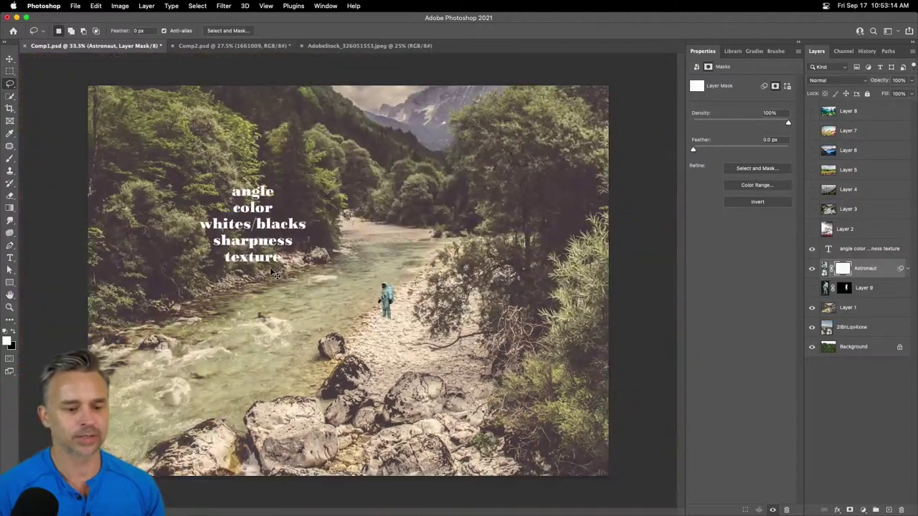
pyautogui.press('super+plus')
pyautogui.press('super+plus')
pyautogui.press('super+plus')
pyautogui.press('super+plus')
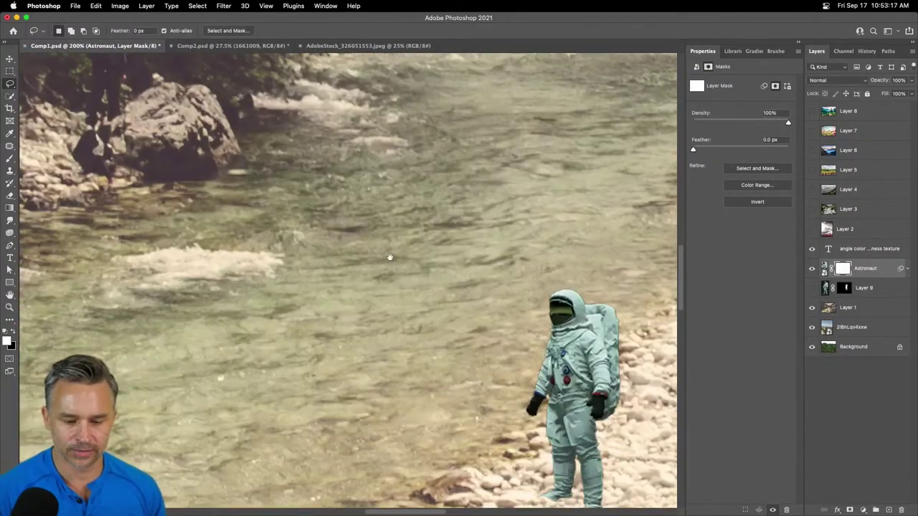
pyautogui.moveTo(390, 257); pyautogui.dragTo(282, 183)
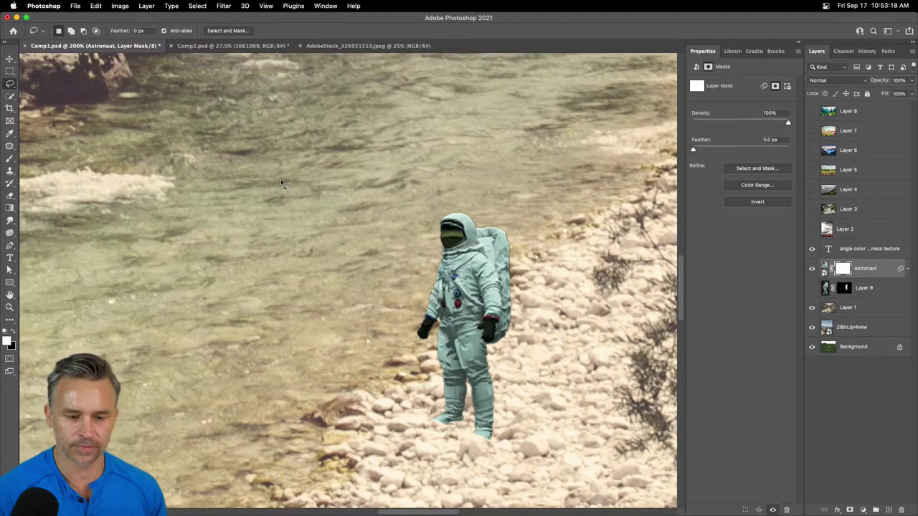
pyautogui.click(11, 58)
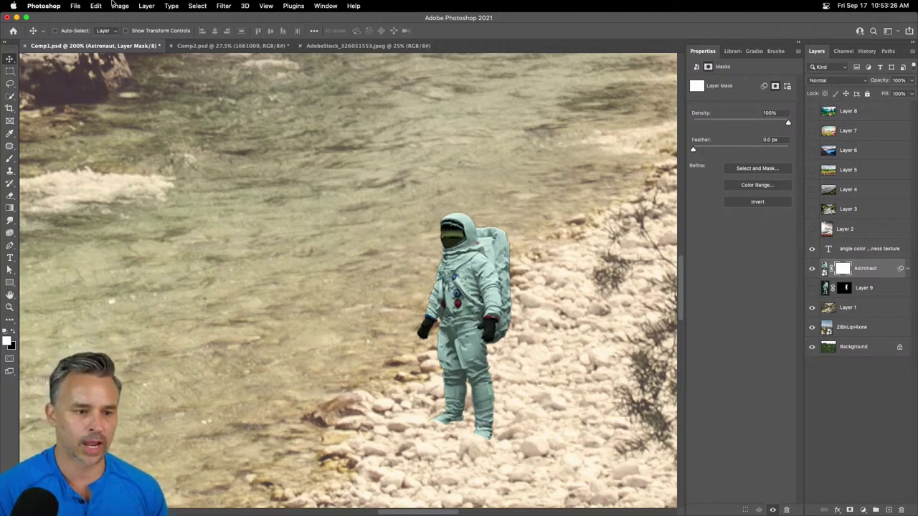
# - Launch Free Stock Search 2 Pro from the Plugins menu
pyautogui.click(285, 4)
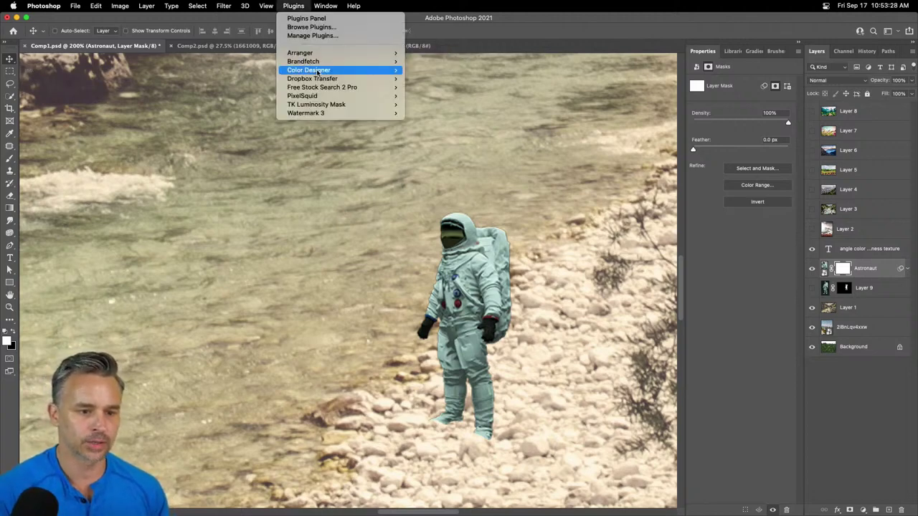
pyautogui.moveTo(337, 87)
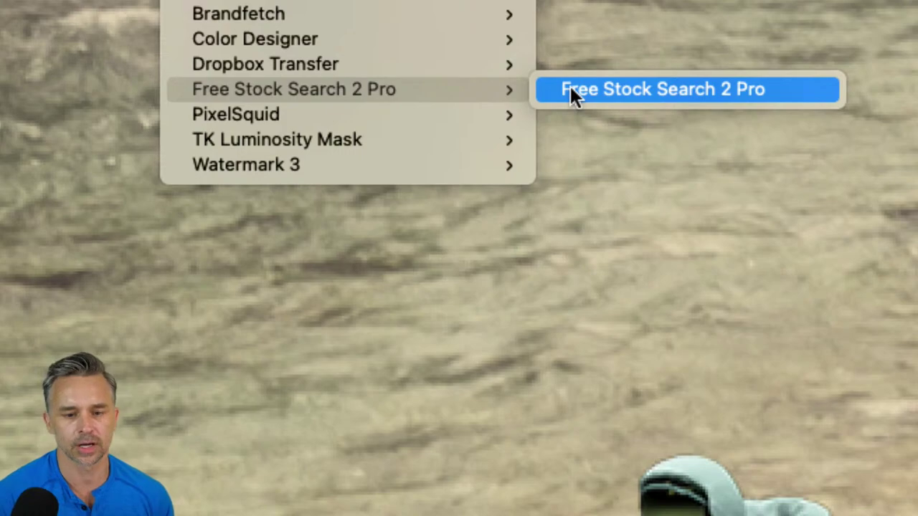
pyautogui.click(571, 90)
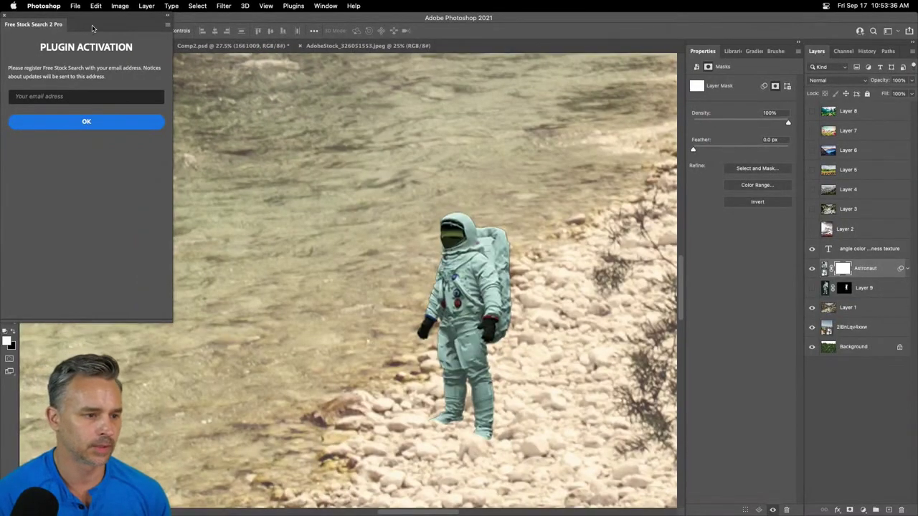
pyautogui.moveTo(92, 28); pyautogui.dragTo(492, 129)
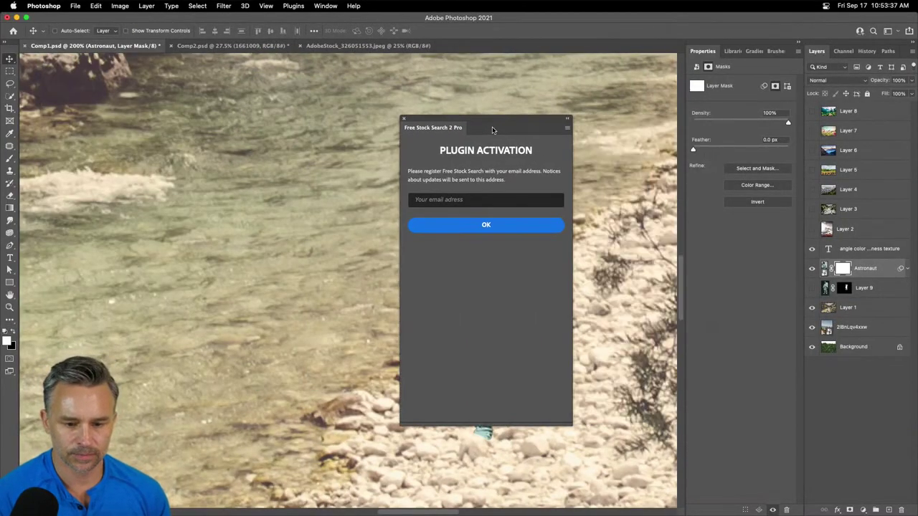
# - Register the plugin by entering an e-mail address and confirming
pyautogui.click(455, 200)
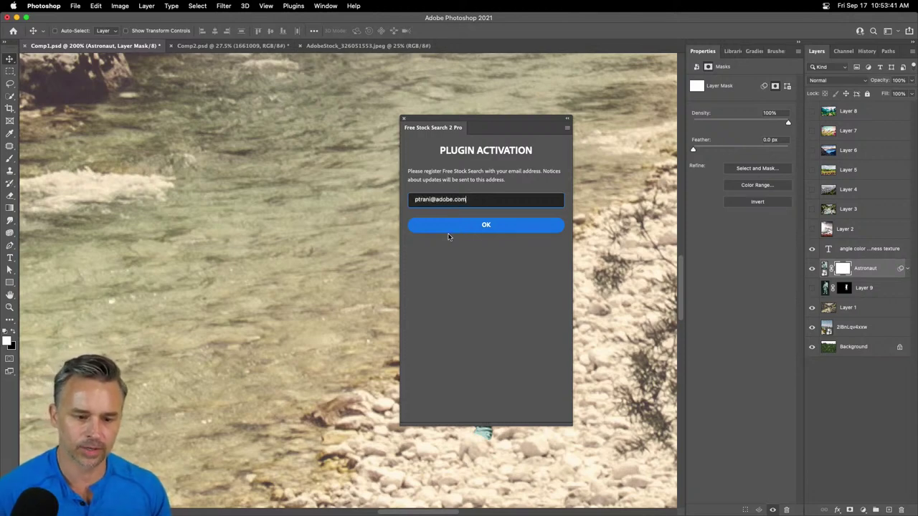
pyautogui.click(455, 226)
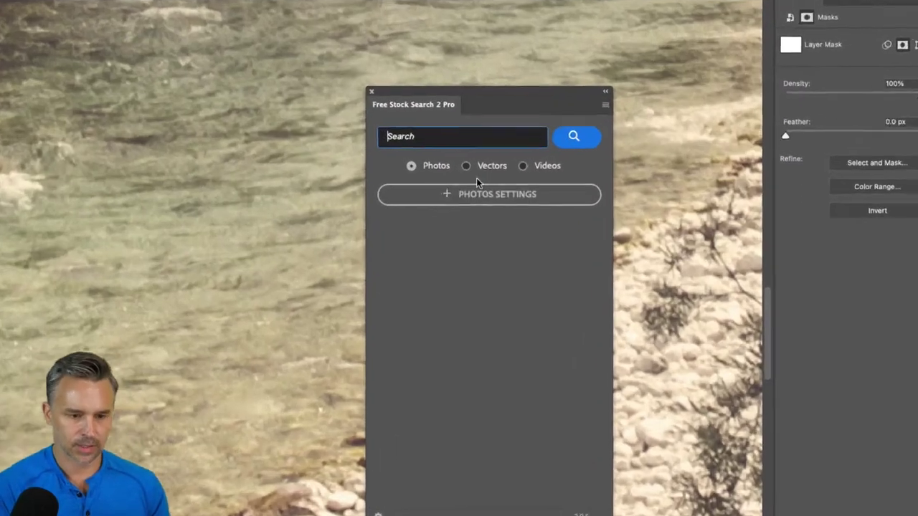
# - Search the stock photos for 'astronaut' and scroll through the first results
pyautogui.write('a')
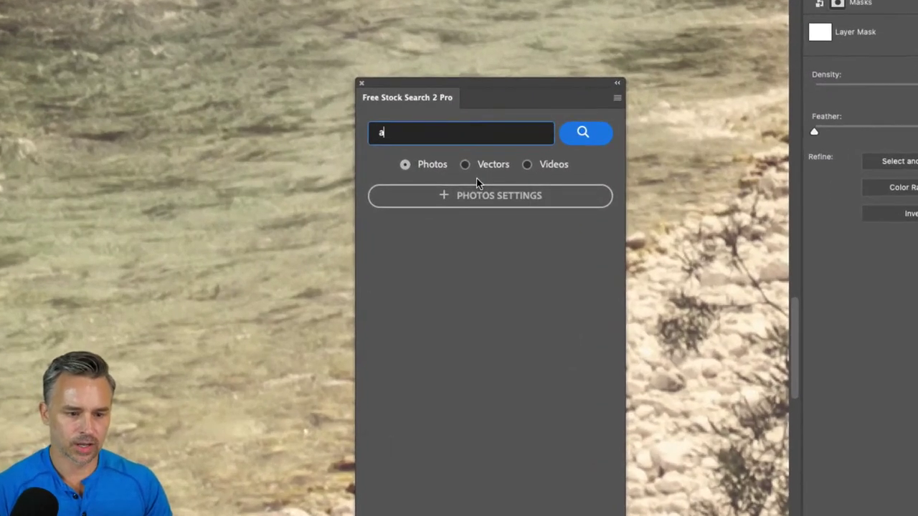
pyautogui.write('stronaut')
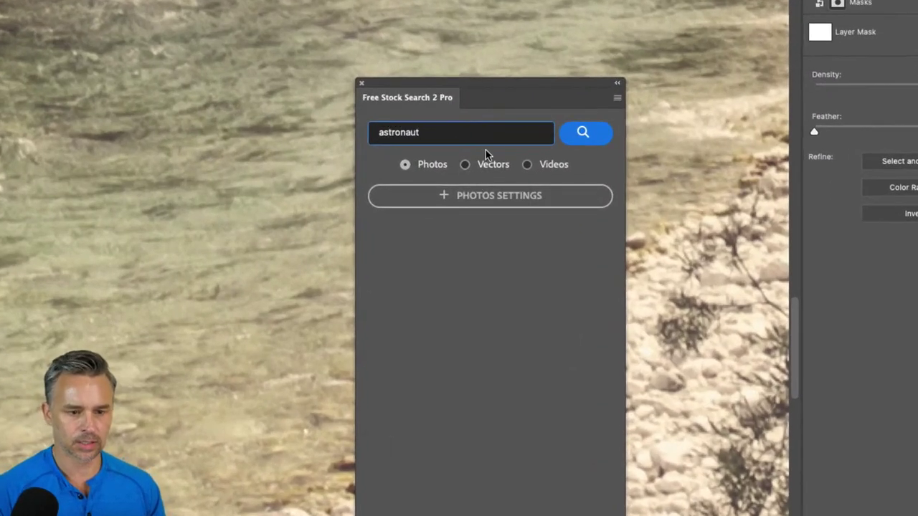
pyautogui.click(600, 140)
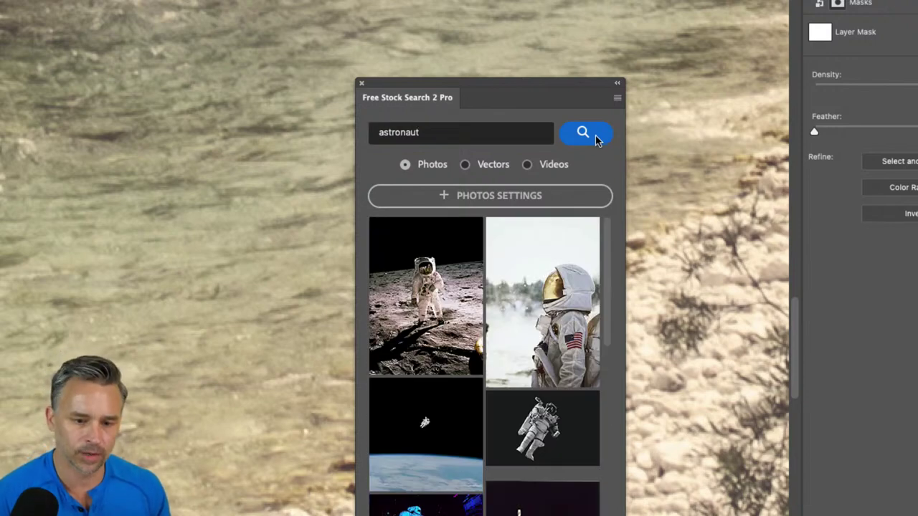
pyautogui.moveTo(524, 303)
pyautogui.scroll(-5, 523, 302)
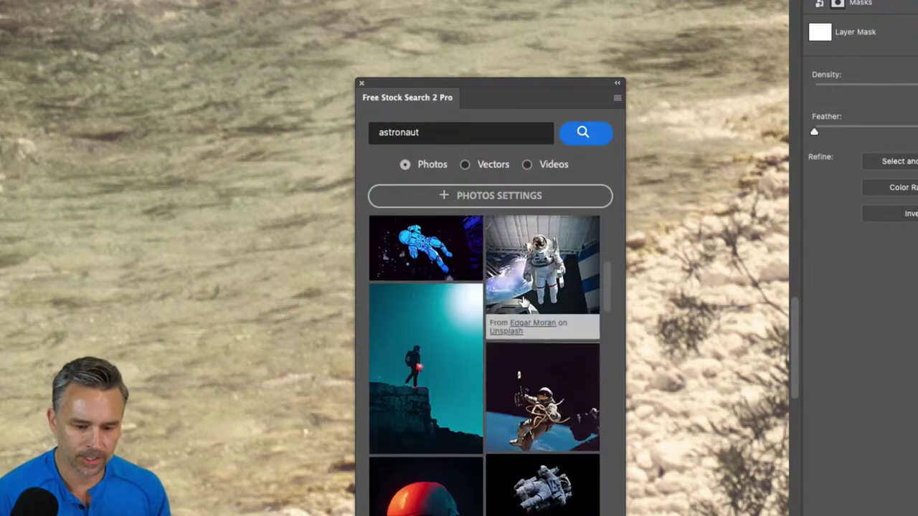
pyautogui.moveTo(492, 95); pyautogui.dragTo(547, 9)
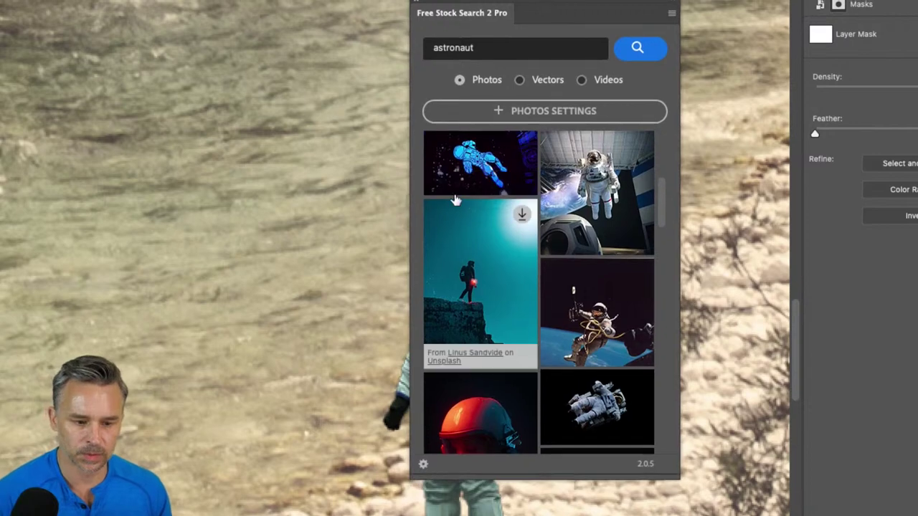
pyautogui.scroll(-5, 539, 265)
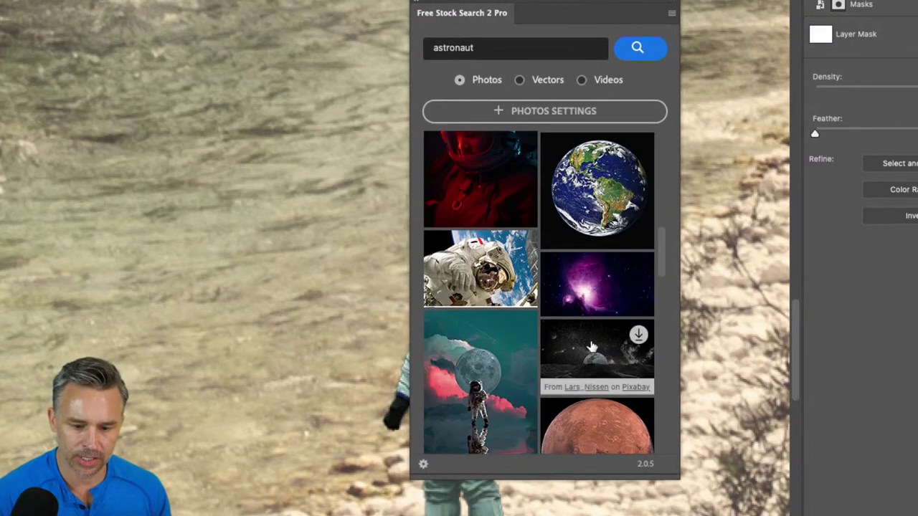
# - Browse further down the astronaut results and load the next batch
pyautogui.moveTo(488, 272)
pyautogui.moveTo(590, 358)
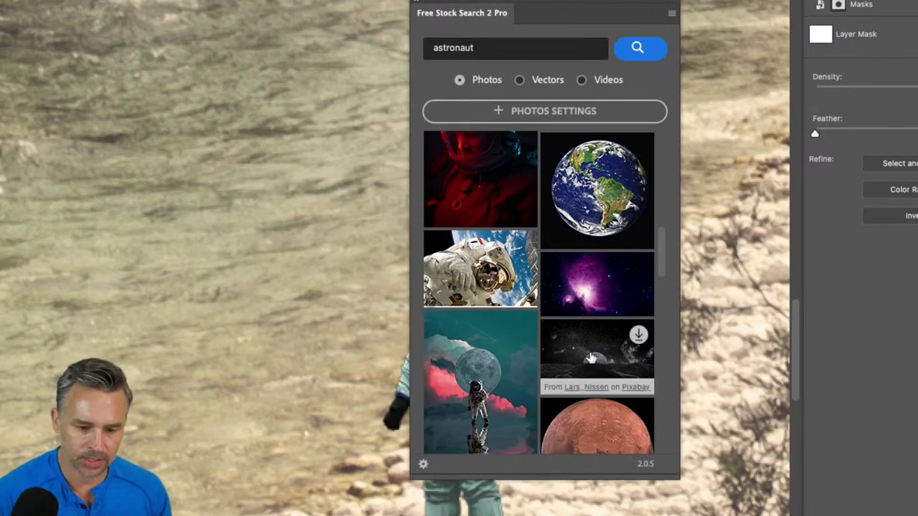
pyautogui.scroll(-4, 592, 355)
pyautogui.moveTo(601, 267)
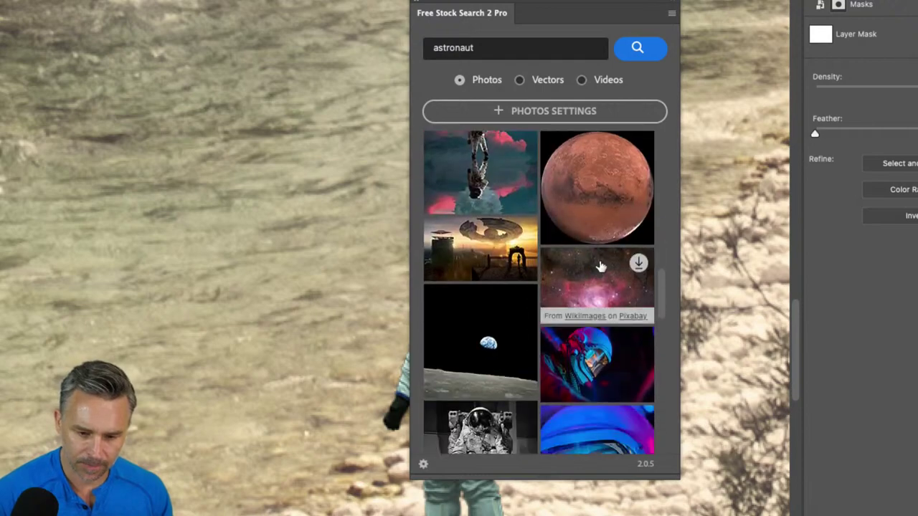
pyautogui.scroll(-4, 595, 373)
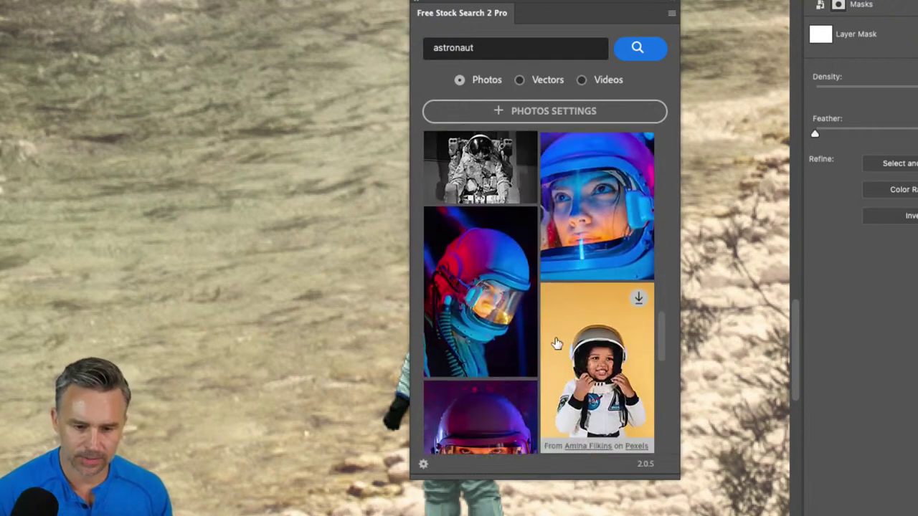
pyautogui.scroll(7, 558, 343)
pyautogui.scroll(5, 558, 342)
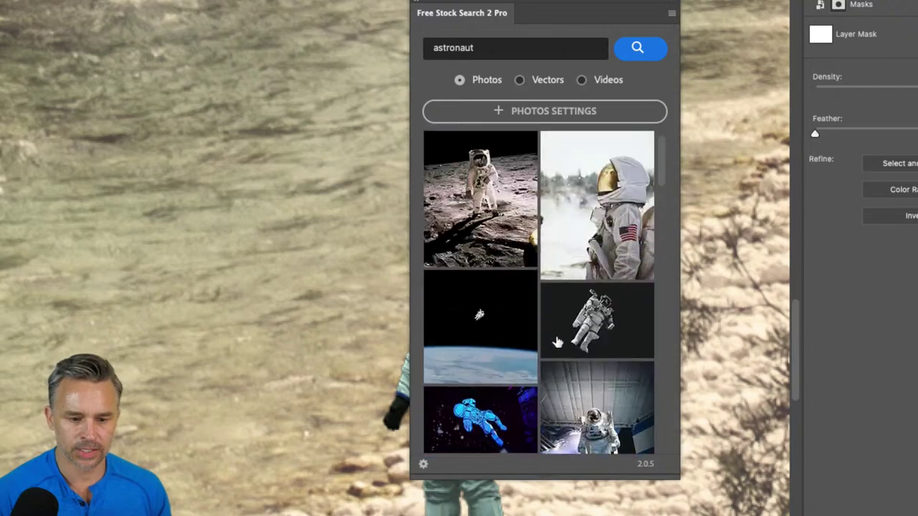
pyautogui.moveTo(609, 337)
pyautogui.scroll(-10, 608, 337)
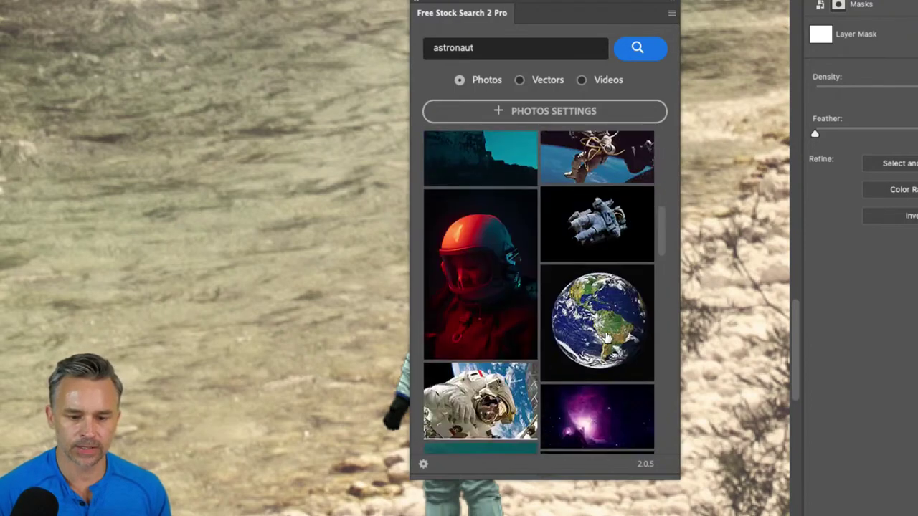
pyautogui.scroll(-5, 606, 337)
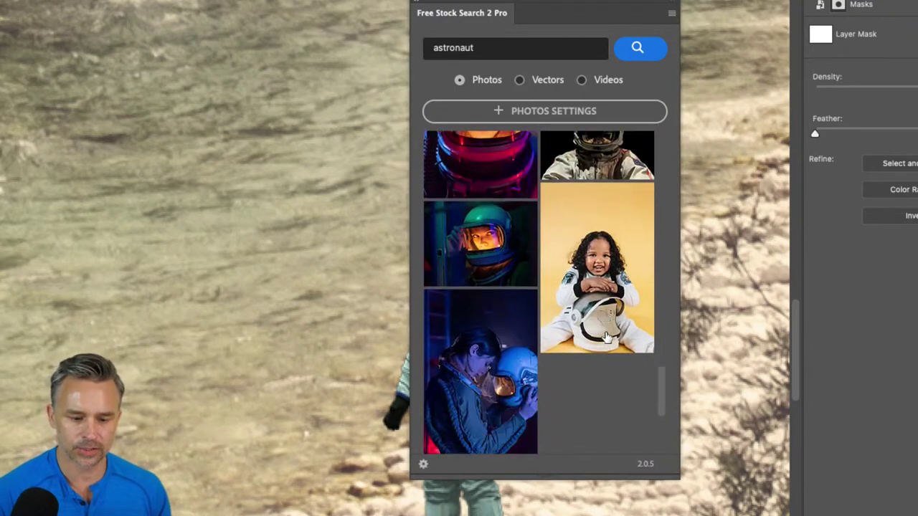
pyautogui.scroll(-3, 607, 337)
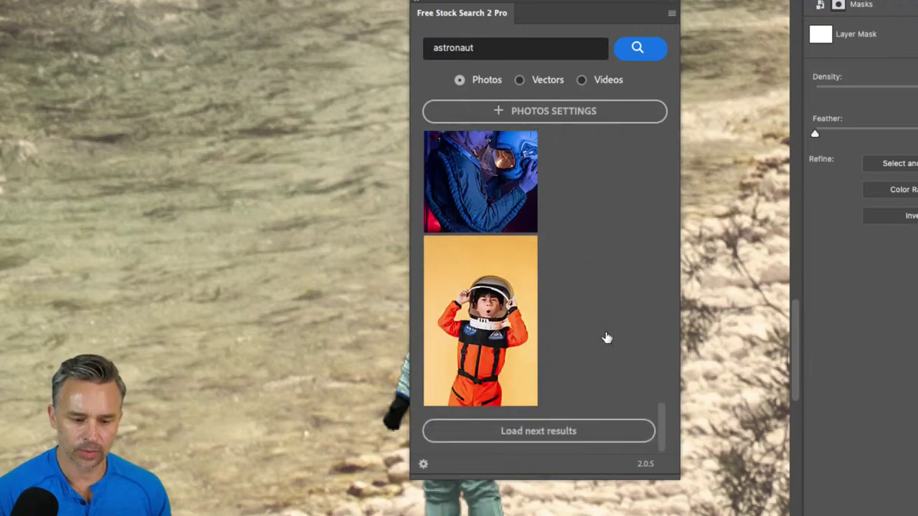
pyautogui.click(529, 433)
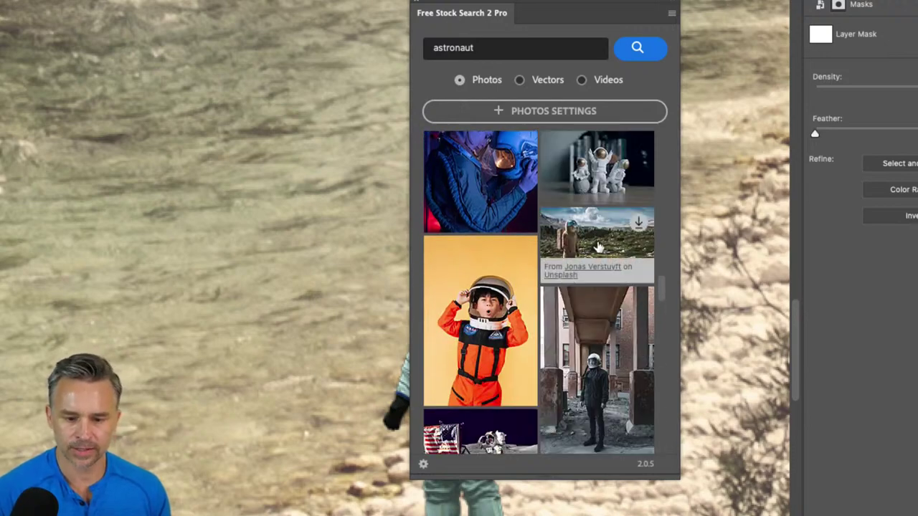
# - Open the mountain astronaut photo at 6000 x 4000 px and the building one at 4160 x 6240 px
pyautogui.click(638, 224)
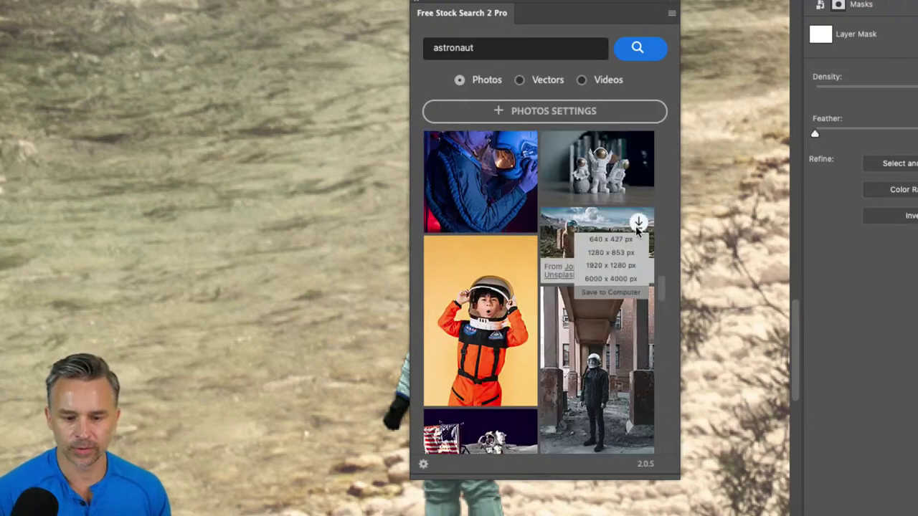
pyautogui.click(605, 279)
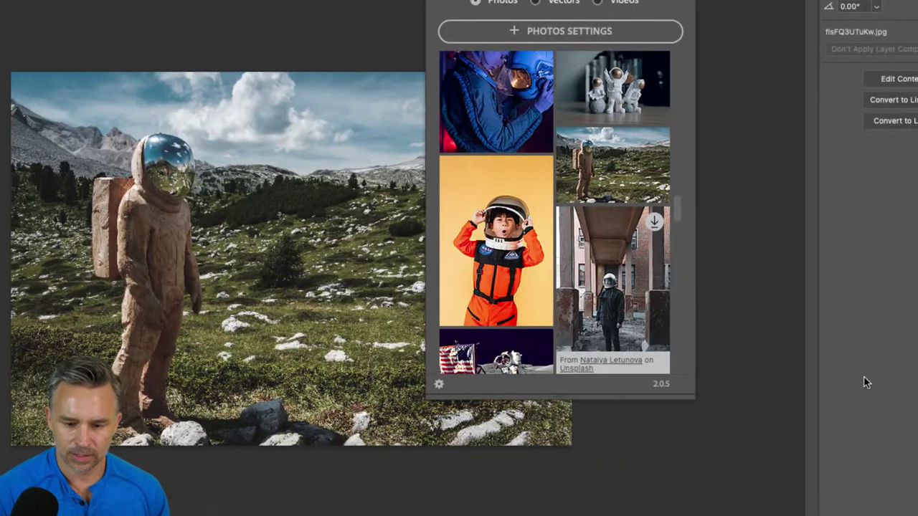
pyautogui.click(654, 222)
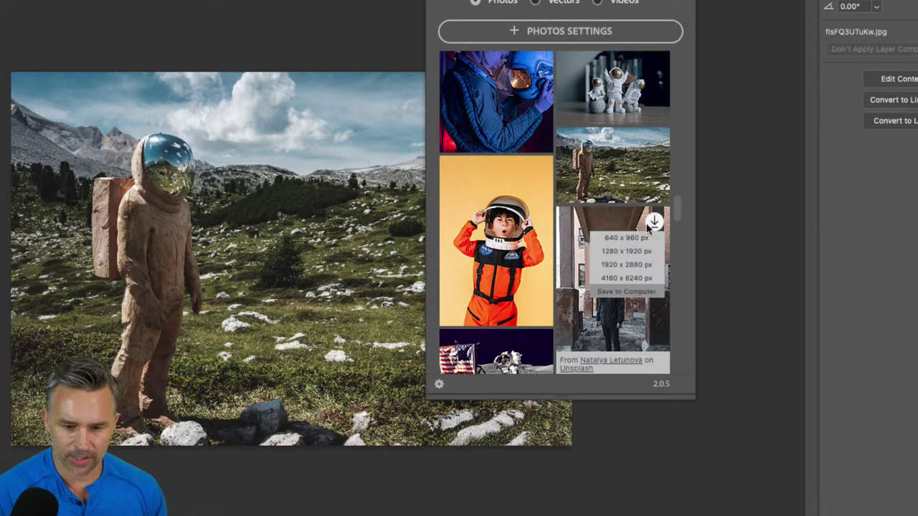
pyautogui.click(626, 291)
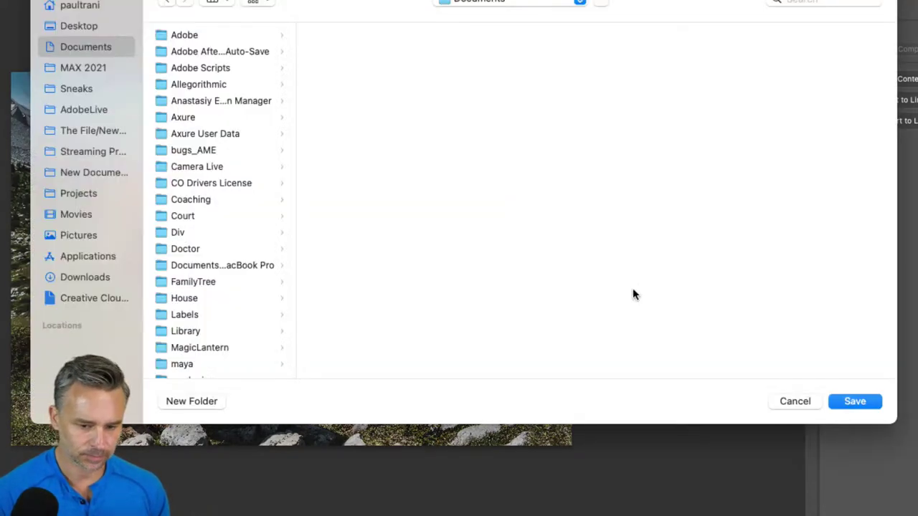
pyautogui.click(782, 400)
pyautogui.moveTo(645, 245)
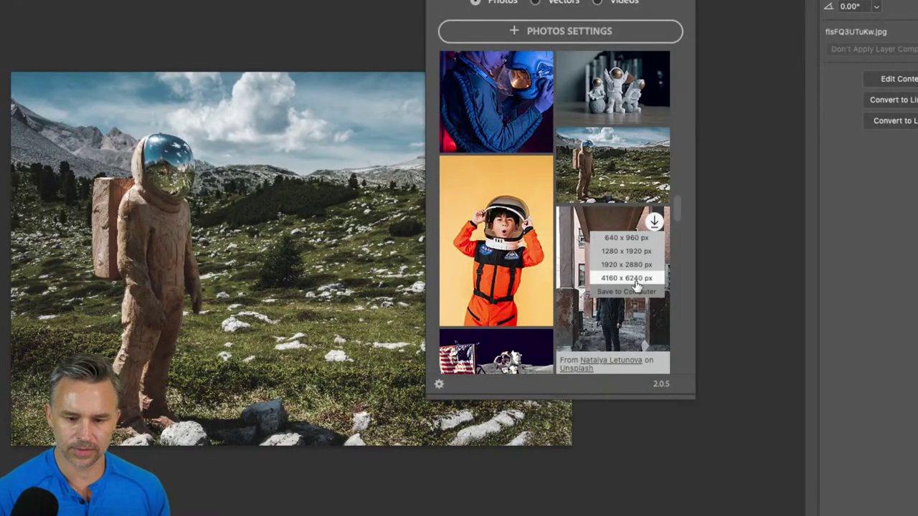
pyautogui.click(635, 281)
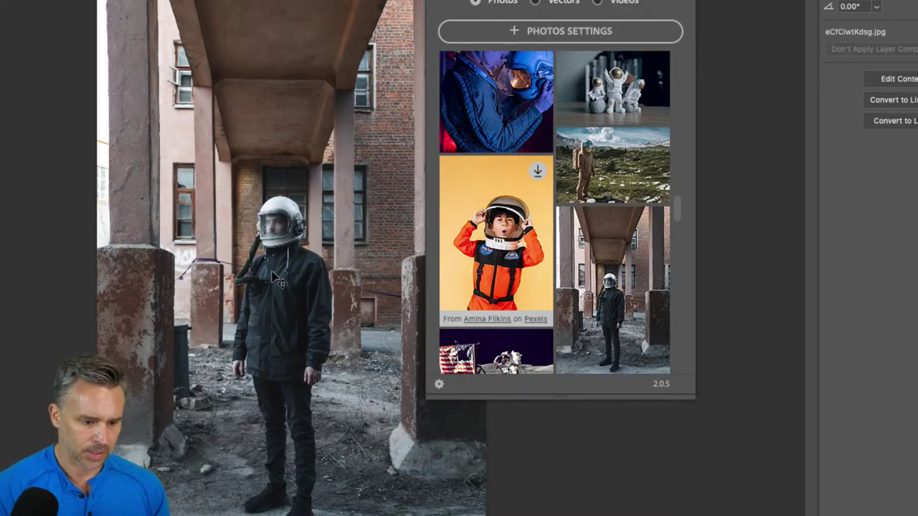
# - Open the floating astronaut photo at 3368 x 4483 px
pyautogui.scroll(-5, 641, 172)
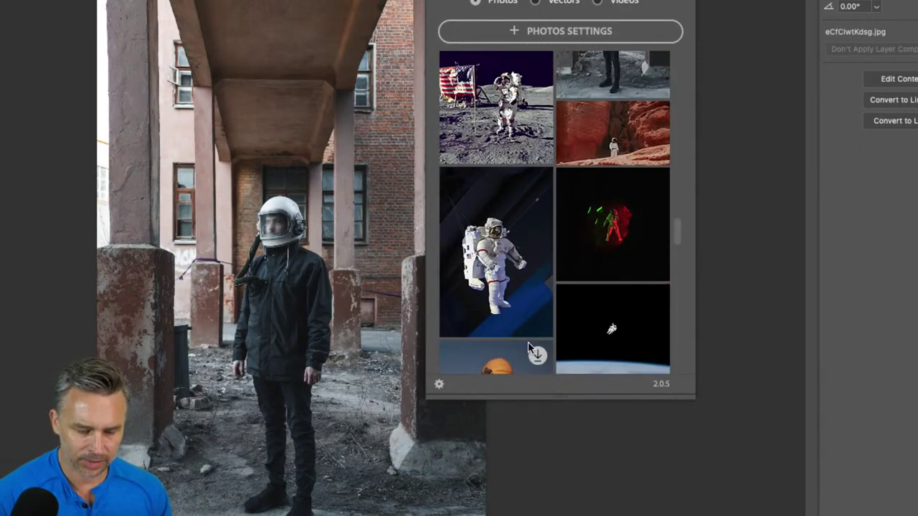
pyautogui.scroll(-5, 541, 322)
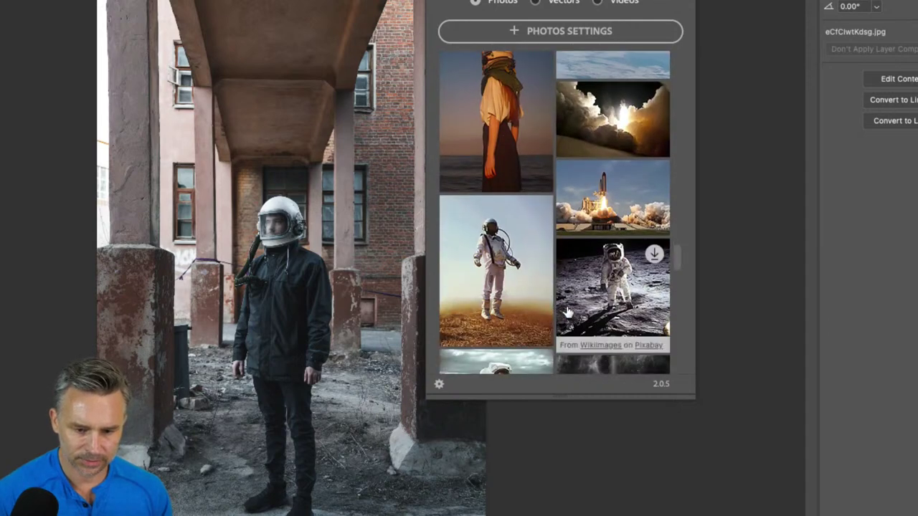
pyautogui.click(537, 210)
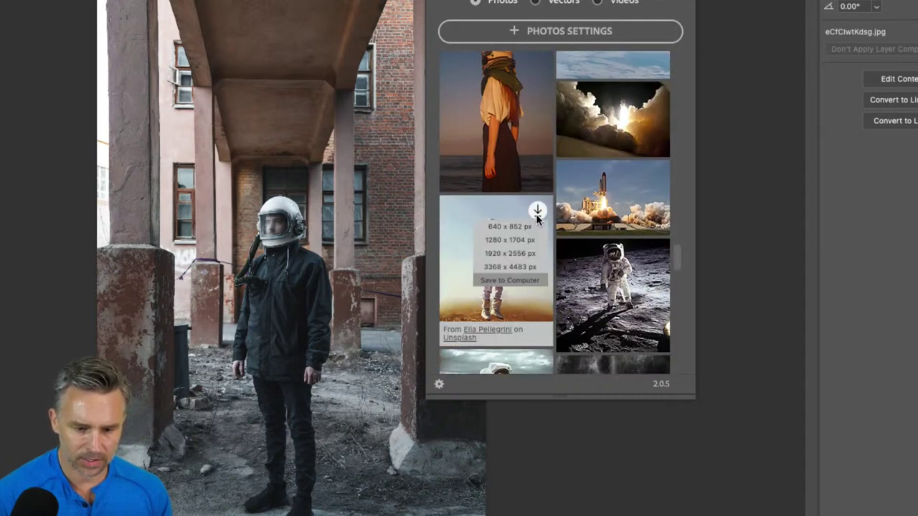
pyautogui.click(511, 267)
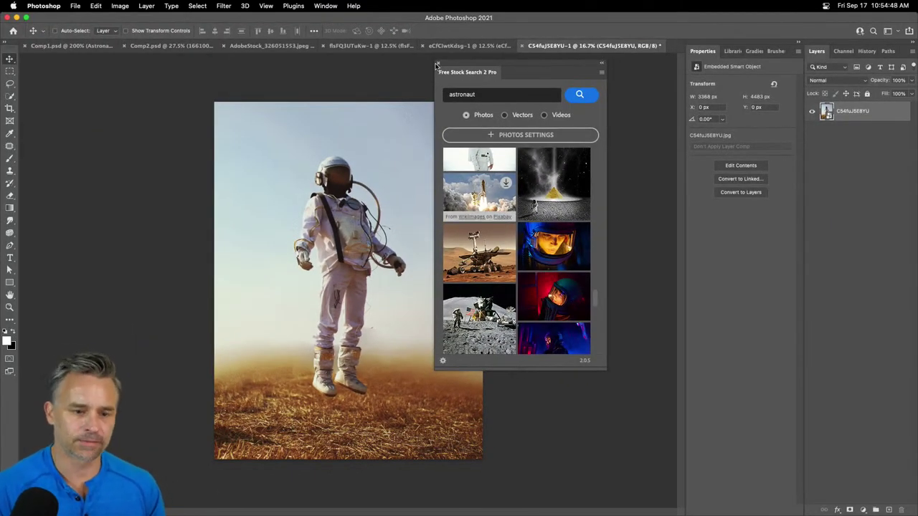
# - Tile the open documents and close the mountain astronaut and AdobeStock astronaut documents unsaved
pyautogui.click(438, 63)
pyautogui.press('super+alt+t')
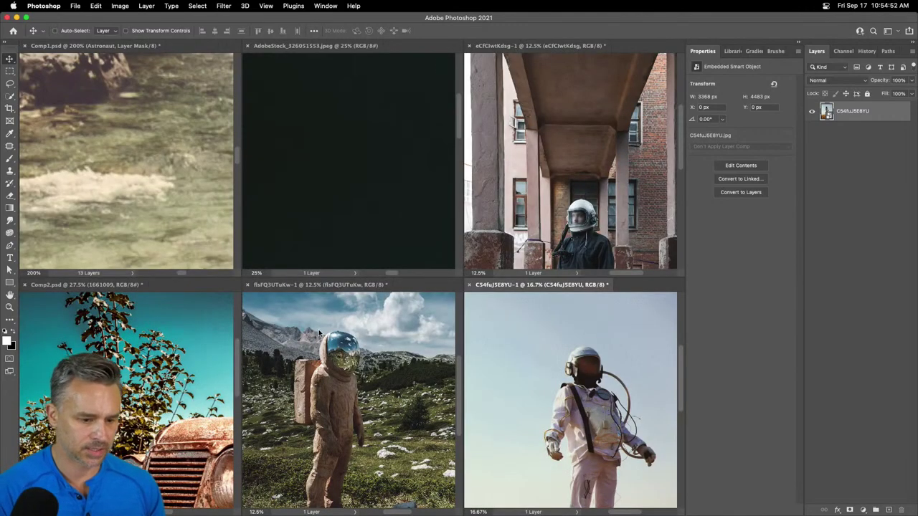
pyautogui.click(378, 369)
pyautogui.click(247, 286)
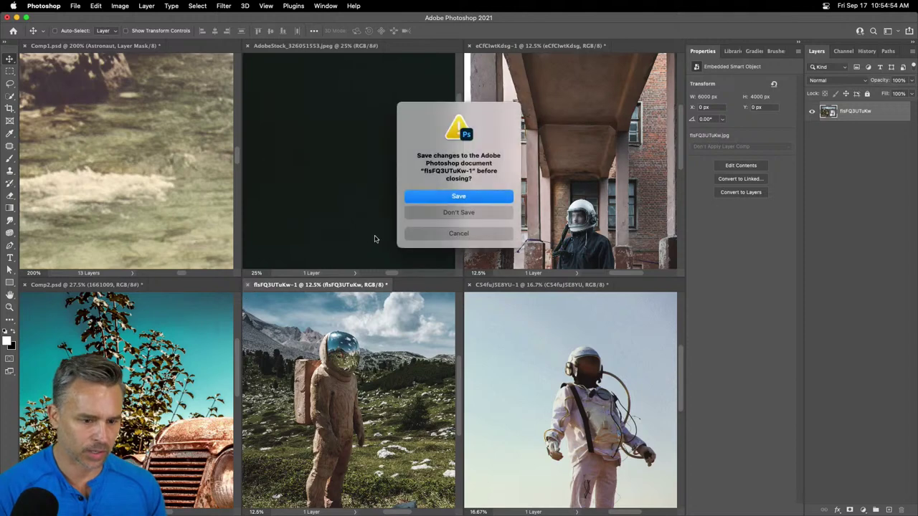
pyautogui.click(458, 212)
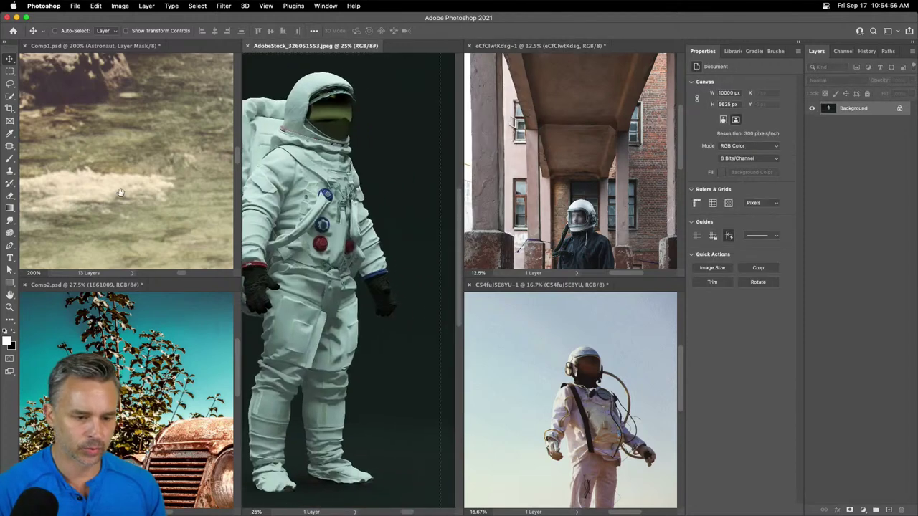
pyautogui.click(248, 45)
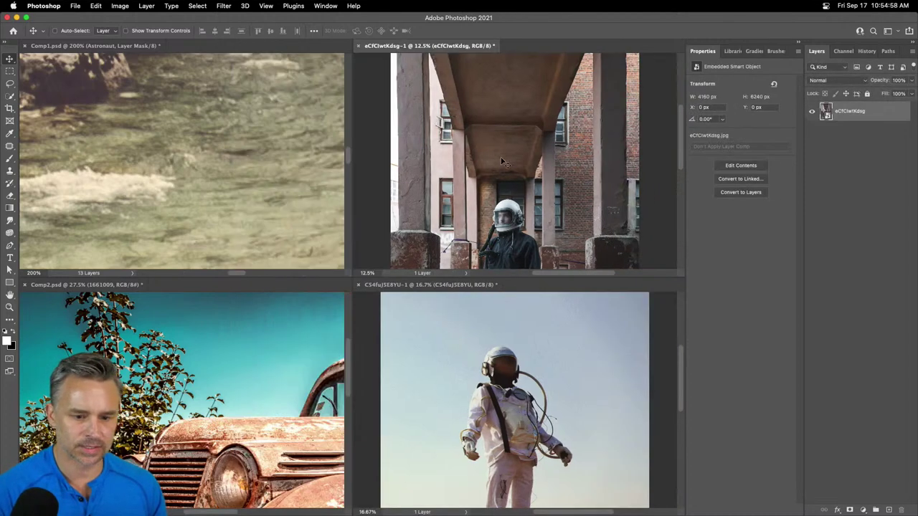
# - Drag the floating astronaut and building astronaut photos into Comp1 as new layers
pyautogui.click(506, 365)
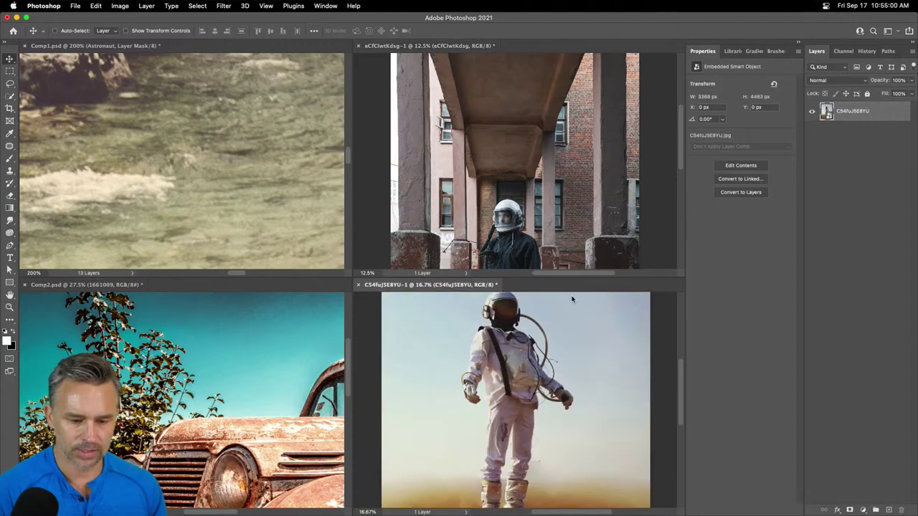
pyautogui.moveTo(849, 113); pyautogui.dragTo(189, 156)
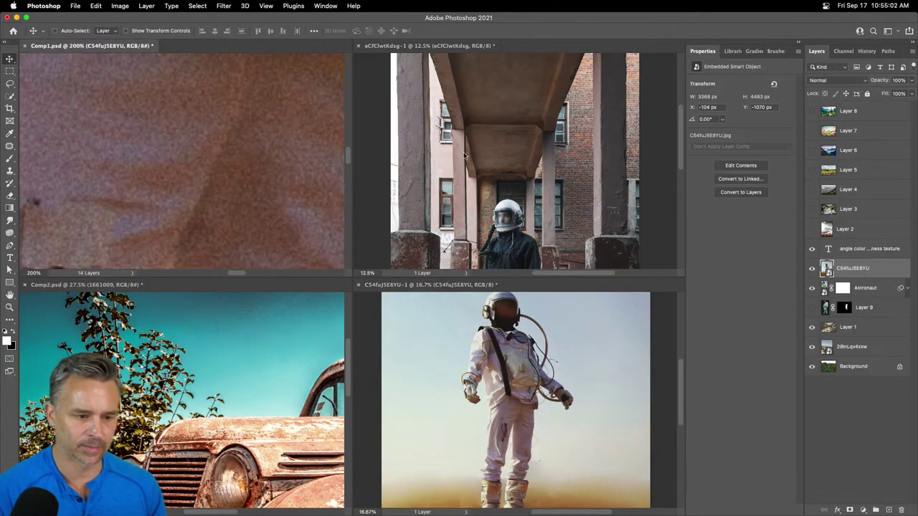
pyautogui.click(548, 167)
pyautogui.moveTo(527, 122); pyautogui.dragTo(116, 136)
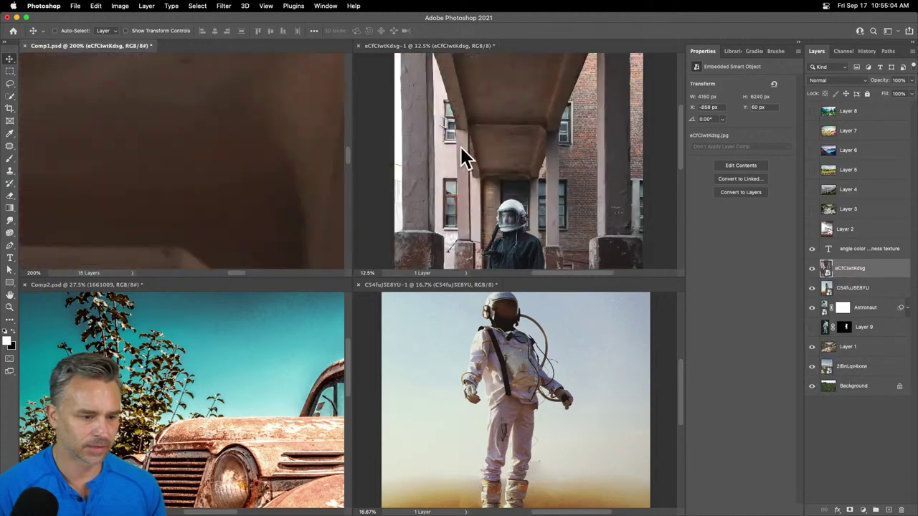
# - Close the building and floating astronaut documents, discarding their changes
pyautogui.click(460, 147)
pyautogui.press('super+w')
pyautogui.click(456, 207)
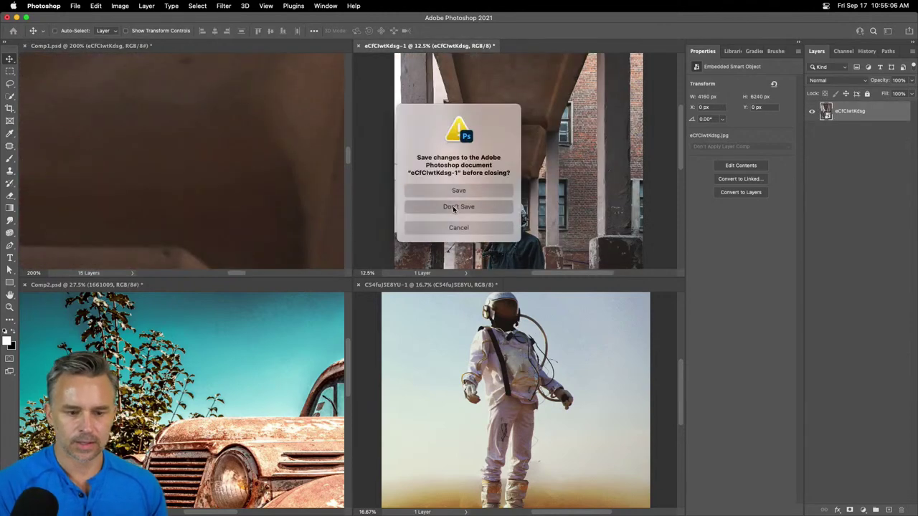
pyautogui.press('super+w')
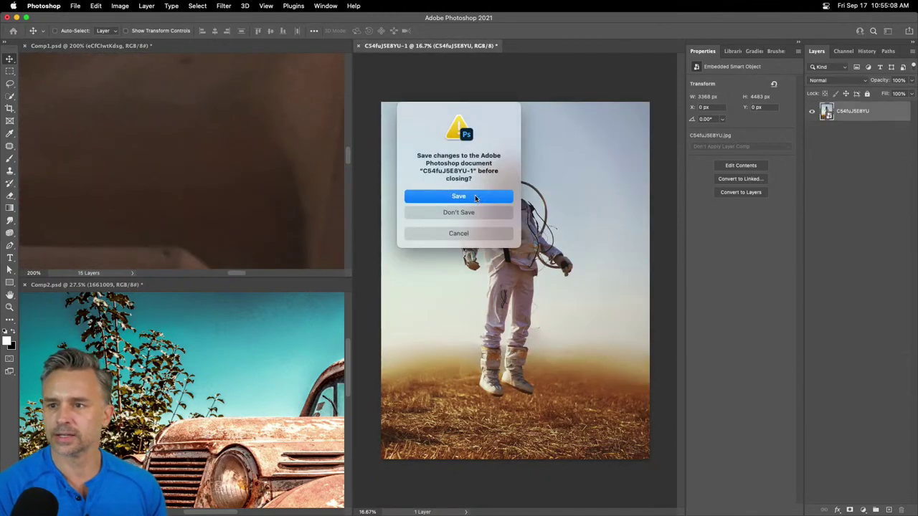
pyautogui.click(448, 214)
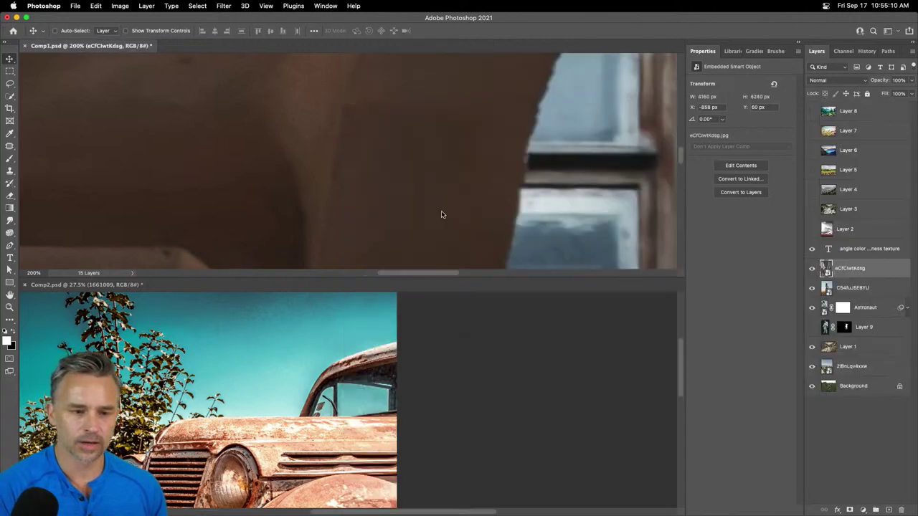
# - Consolidate all documents into tabs, fit Comp1 in view, and select both photo layers
pyautogui.press('super')
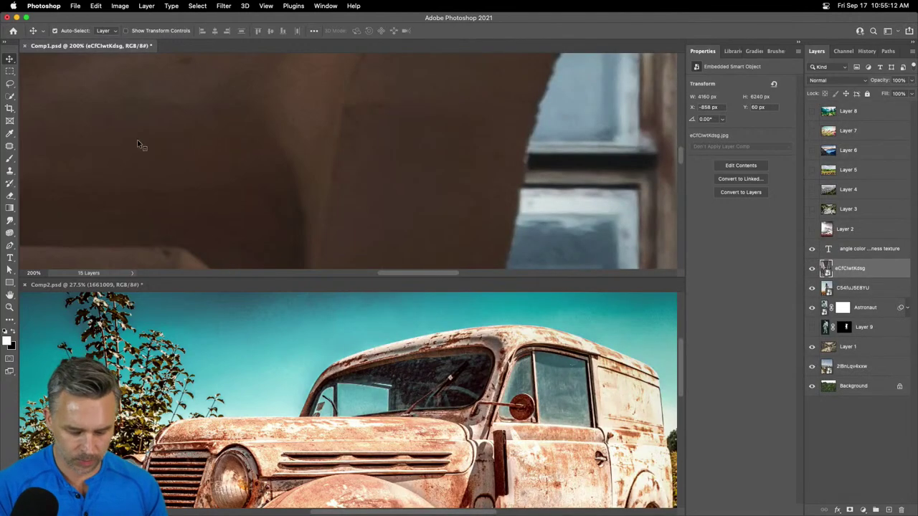
pyautogui.press('super+alt+shift+t')
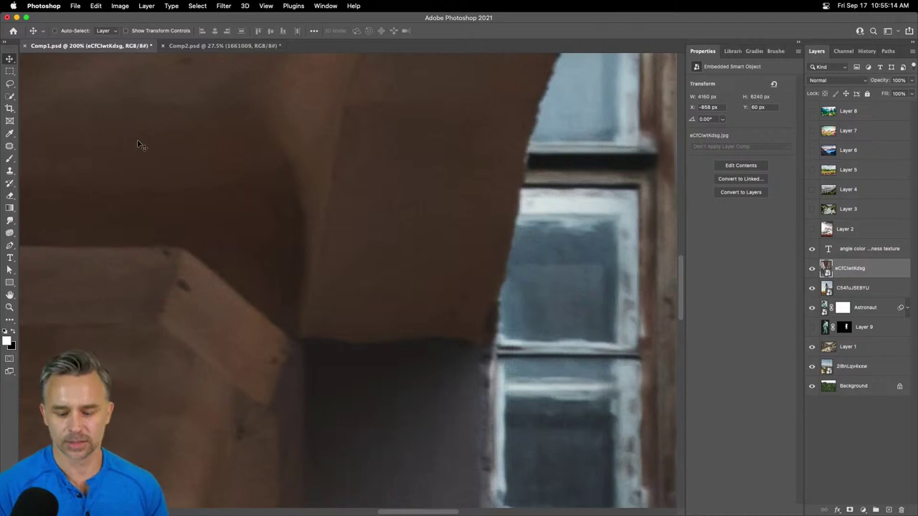
pyautogui.press('super+0')
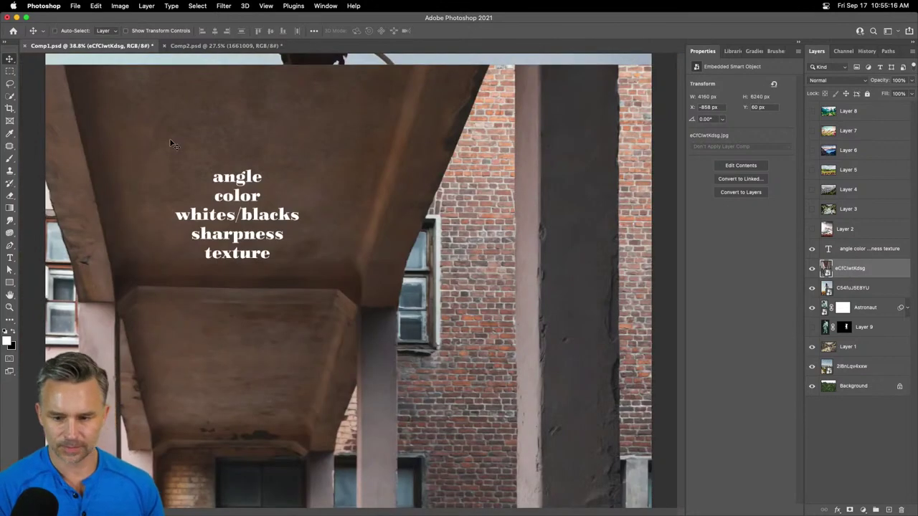
pyautogui.keyDown('shift'); pyautogui.click(844, 291); pyautogui.keyUp('shift')
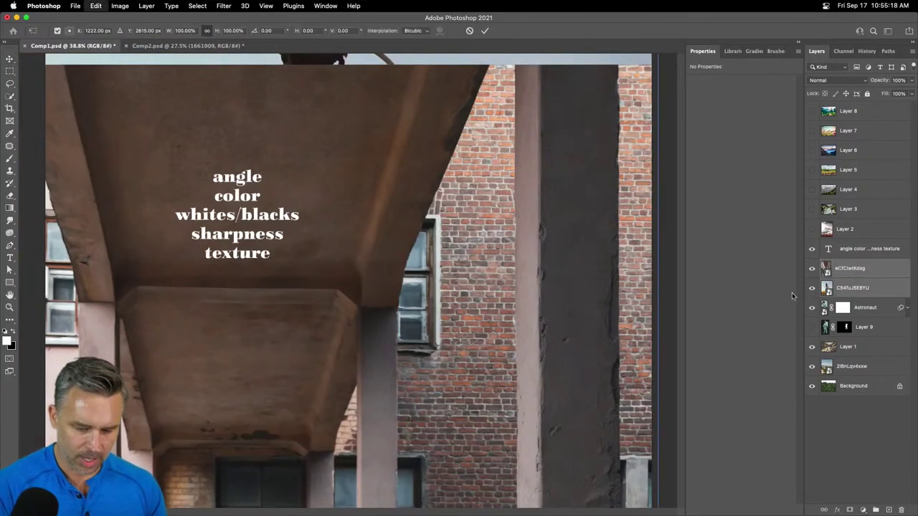
# - Scale the building and floating astronaut photos to about 26% and place them mid-canvas over the riverbank
pyautogui.press('super+t')
pyautogui.press('super+minus')
pyautogui.press('super+minus')
pyautogui.press('super+minus')
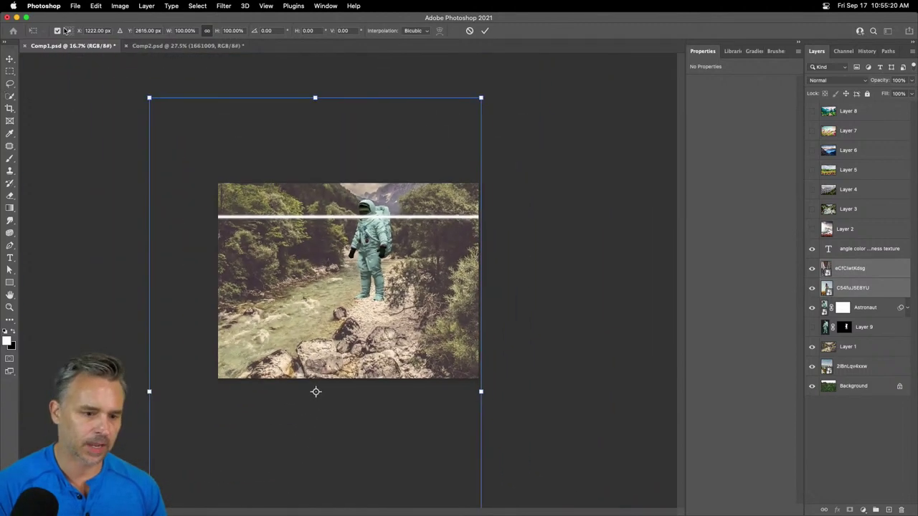
pyautogui.moveTo(149, 97); pyautogui.dragTo(308, 379)
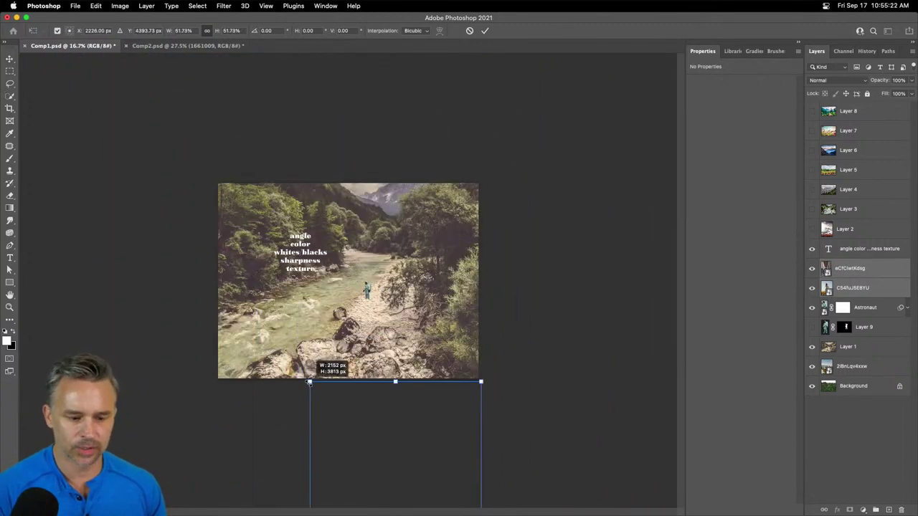
pyautogui.moveTo(397, 433); pyautogui.dragTo(354, 131)
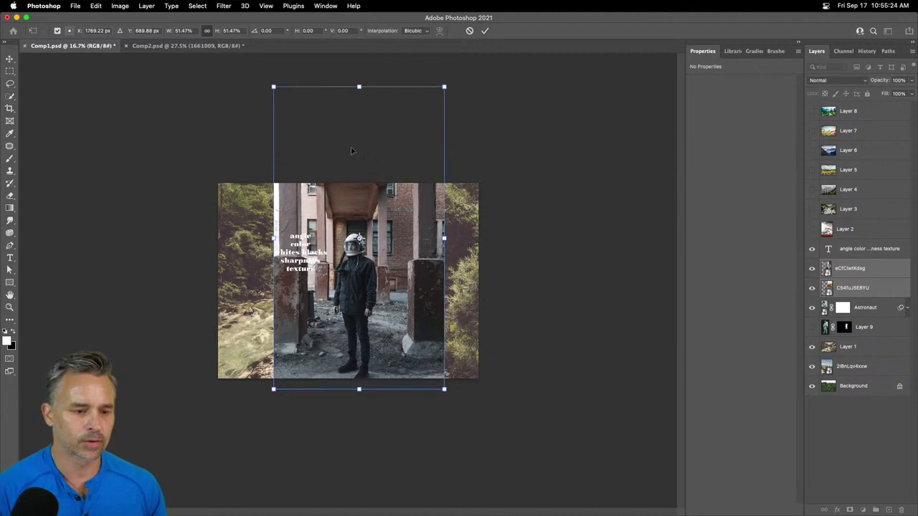
pyautogui.moveTo(273, 85); pyautogui.dragTo(359, 256)
pyautogui.moveTo(364, 306); pyautogui.dragTo(340, 254)
pyautogui.press('Return')
pyautogui.scroll(4, 376, 281)
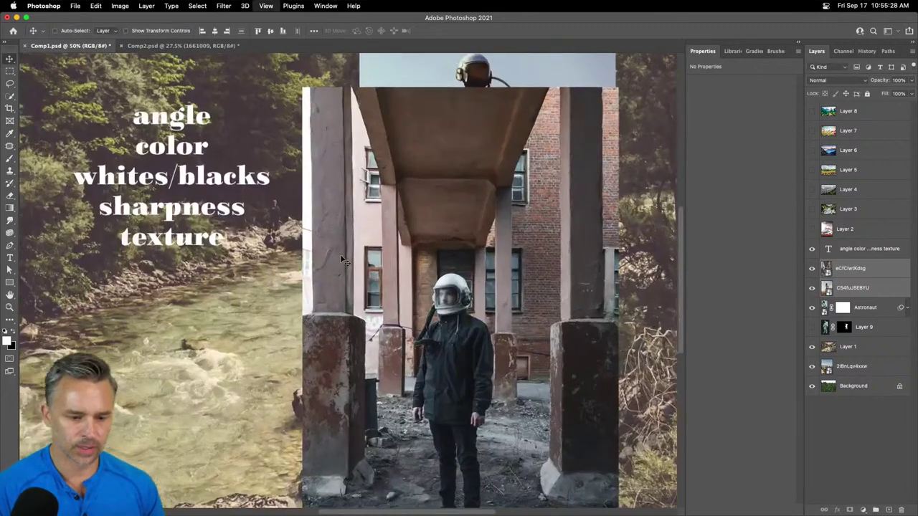
pyautogui.scroll(-1, 378, 148)
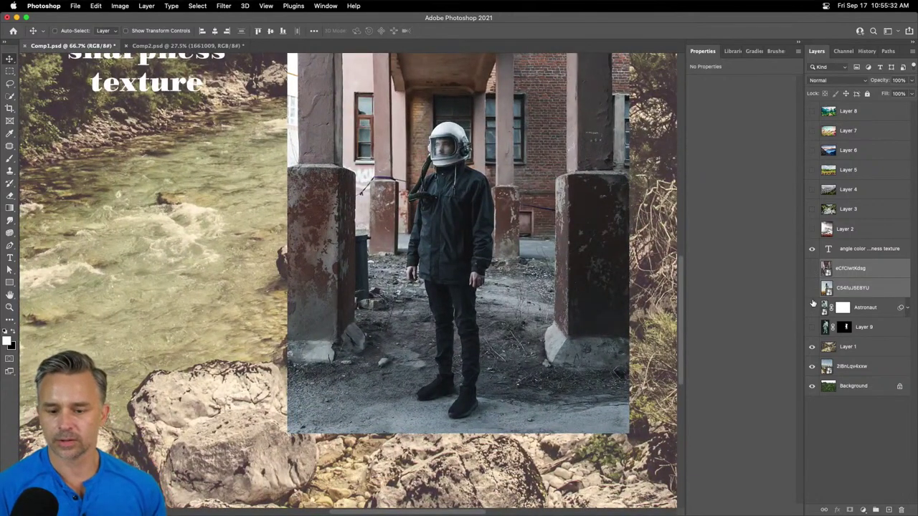
# - Hide the astronaut photo layer and launch the PixelSquid plugin panel, moving it down-right
pyautogui.click(812, 307)
pyautogui.click(246, 5)
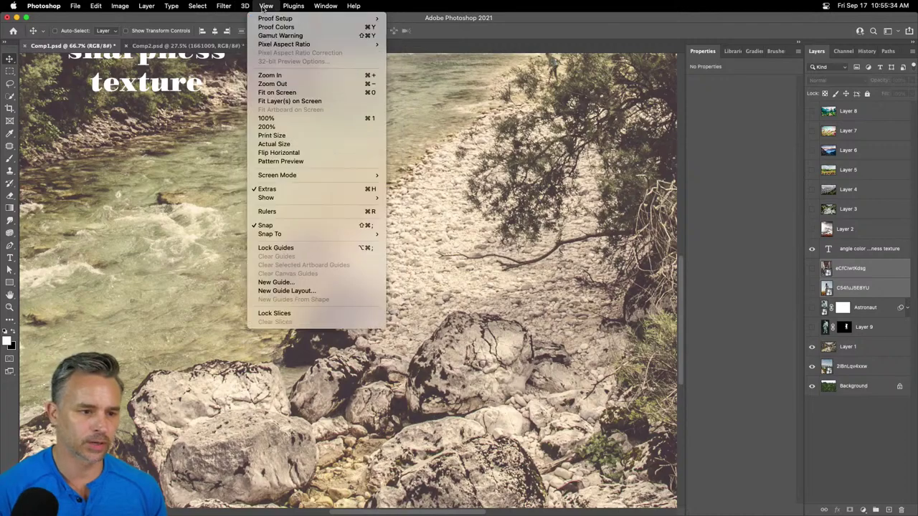
pyautogui.moveTo(294, 4)
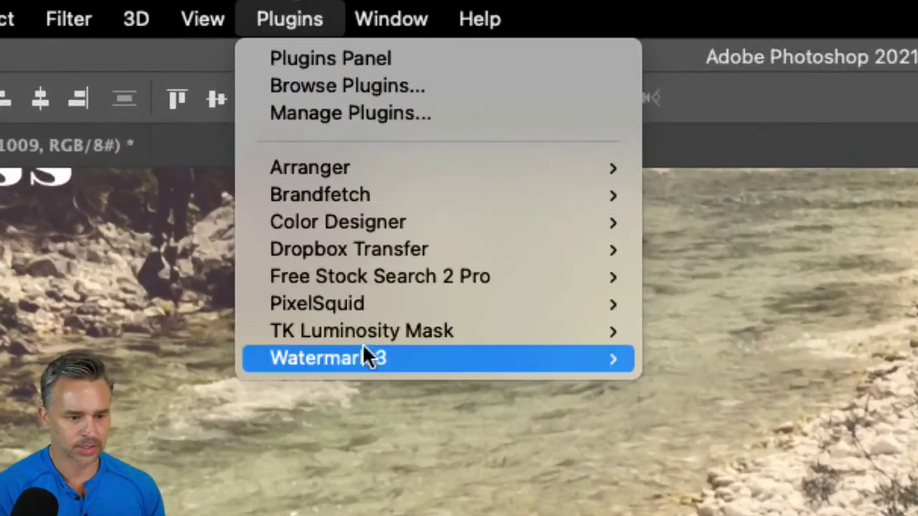
pyautogui.moveTo(322, 115)
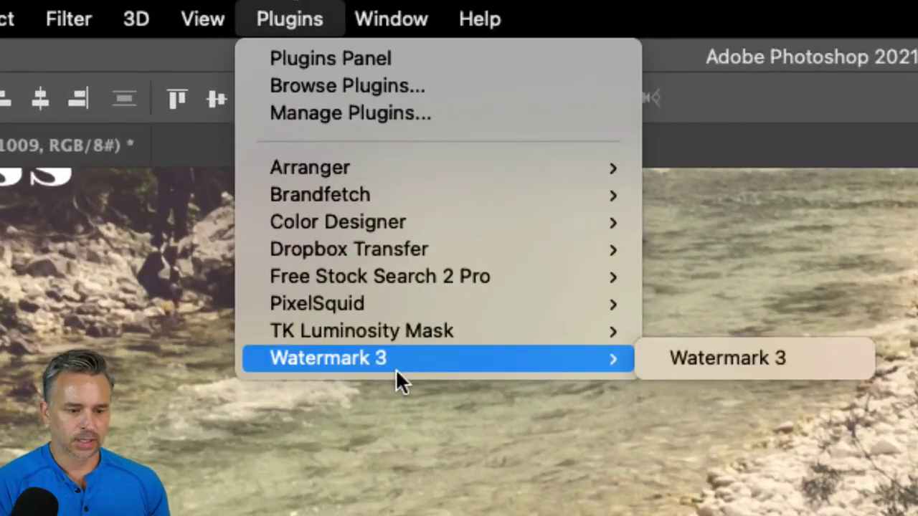
pyautogui.moveTo(438, 304)
pyautogui.click(738, 303)
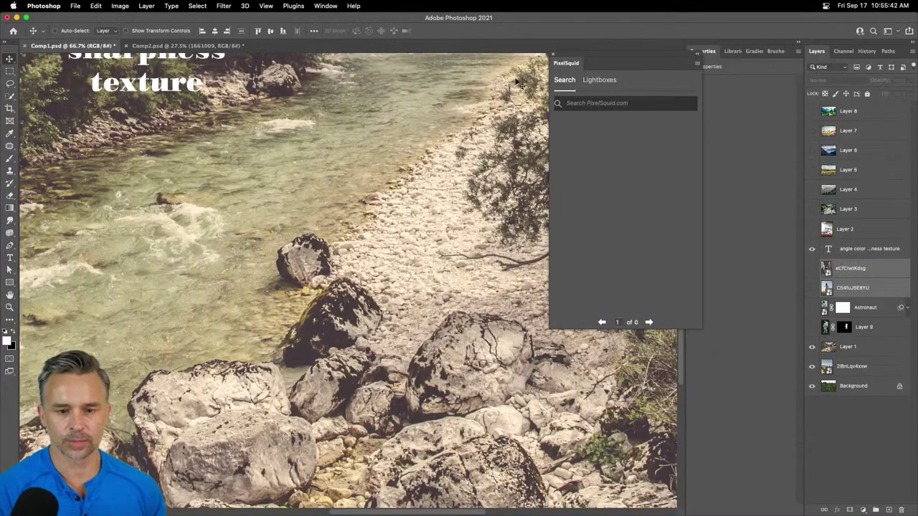
pyautogui.moveTo(606, 67); pyautogui.dragTo(646, 150)
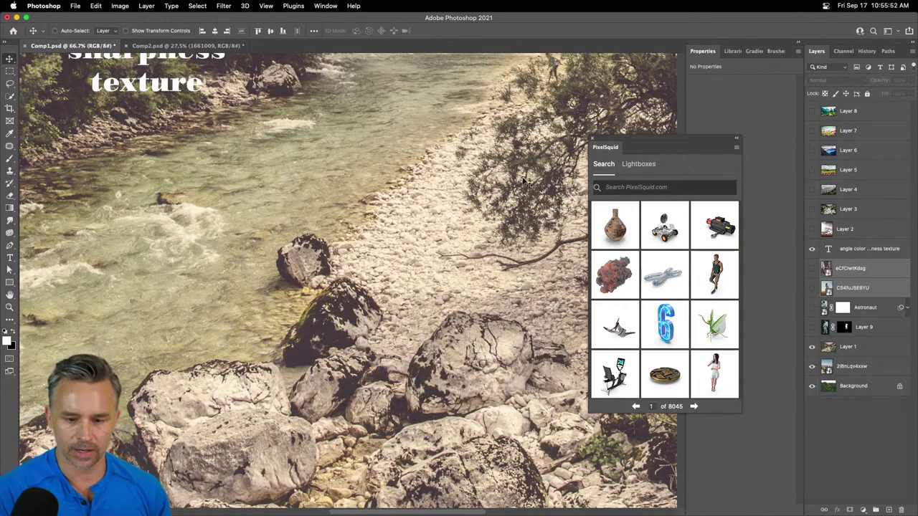
pyautogui.click(629, 190)
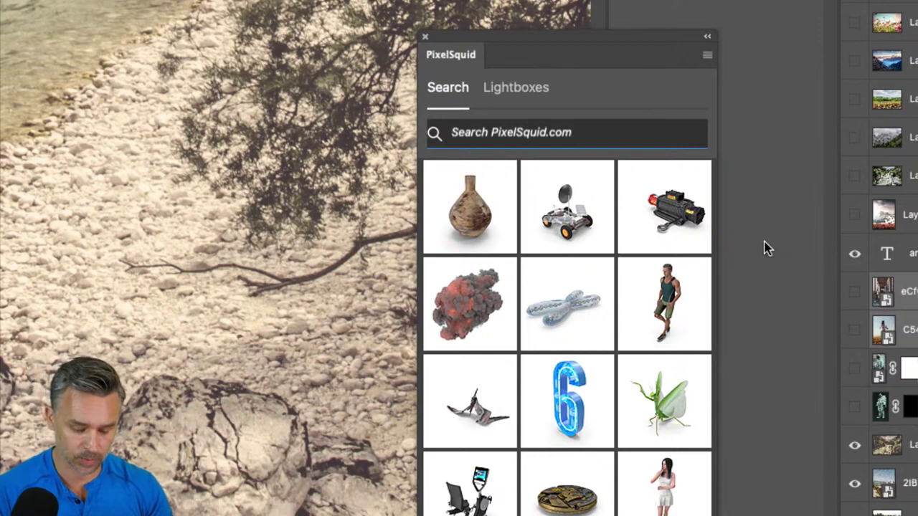
# - Search PixelSquid for 'astronaut' and add the white-suit futuristic astronaut model to Comp1
pyautogui.write('s')
pyautogui.press('BackSpace')
pyautogui.write('astron')
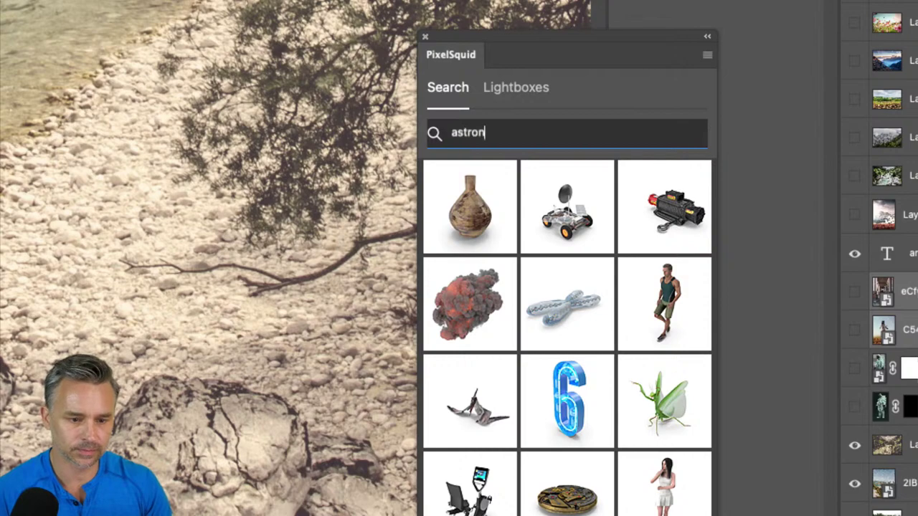
pyautogui.write('aut')
pyautogui.press('Return')
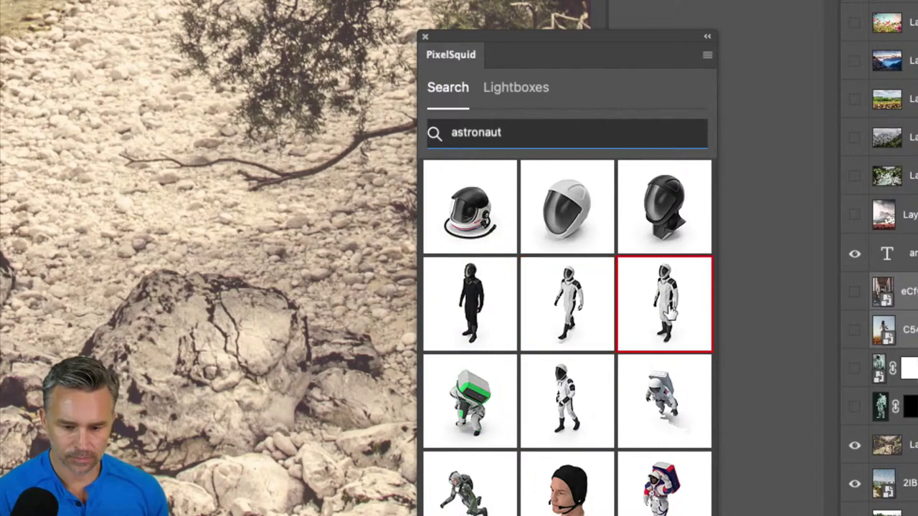
pyautogui.click(685, 283)
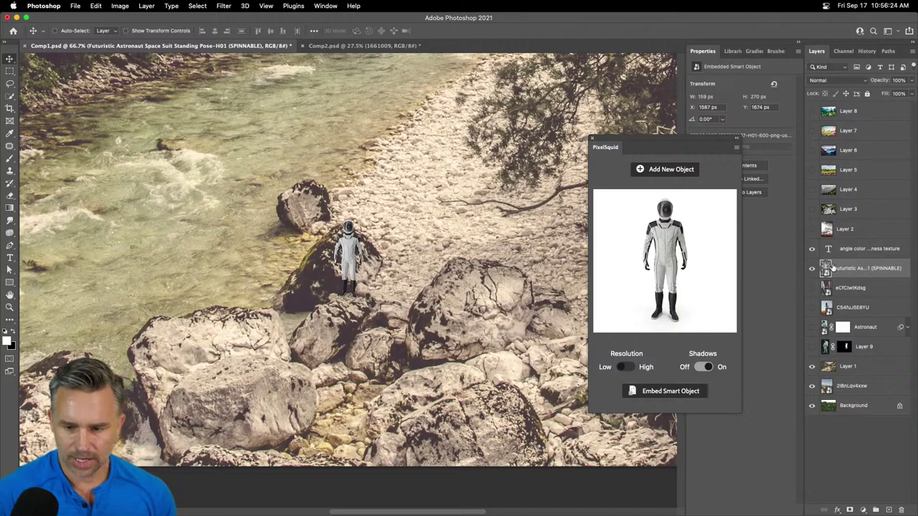
# - Place the astronaut on the pebbly shore and spin it to a side view
pyautogui.moveTo(353, 255); pyautogui.dragTo(408, 405)
pyautogui.press('super+plus')
pyautogui.press('super+plus')
pyautogui.press('super+plus')
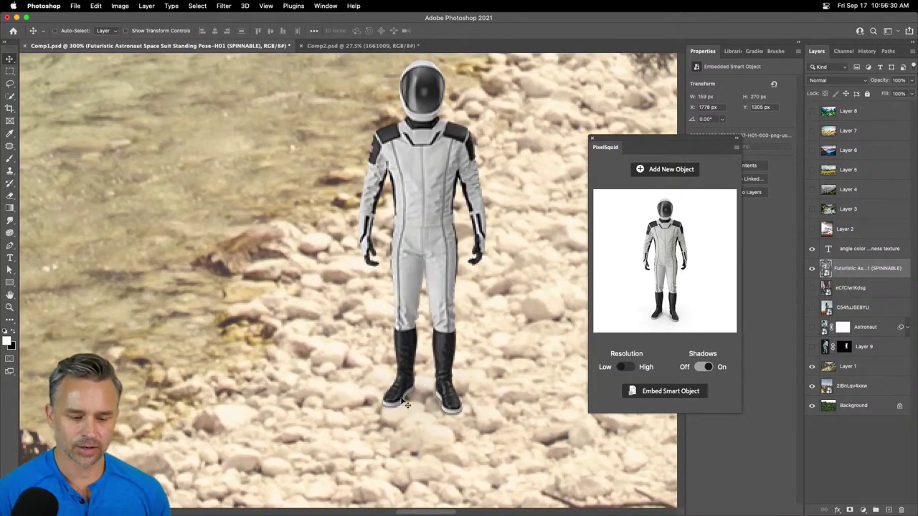
pyautogui.moveTo(678, 279); pyautogui.dragTo(667, 278)
pyautogui.moveTo(668, 281); pyautogui.dragTo(666, 283)
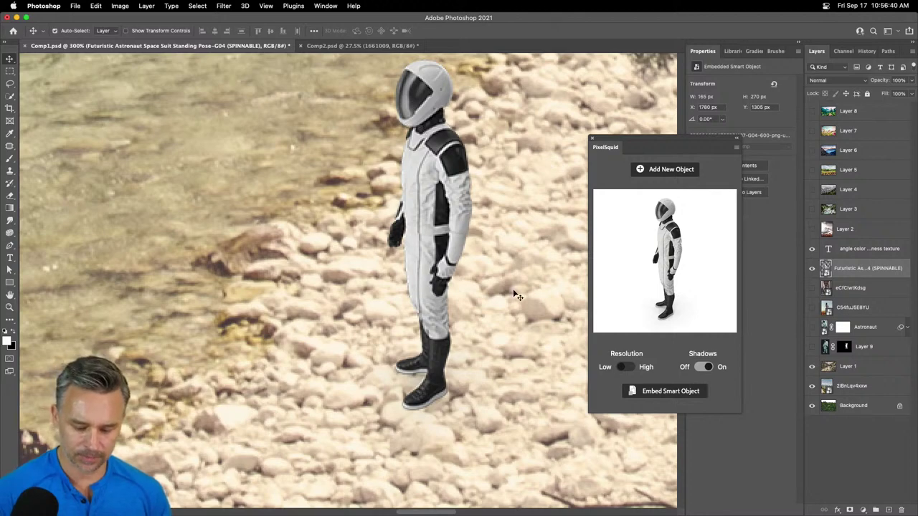
# - Zoom to 200% on the astronaut and switch the model to High resolution
pyautogui.press('super+0')
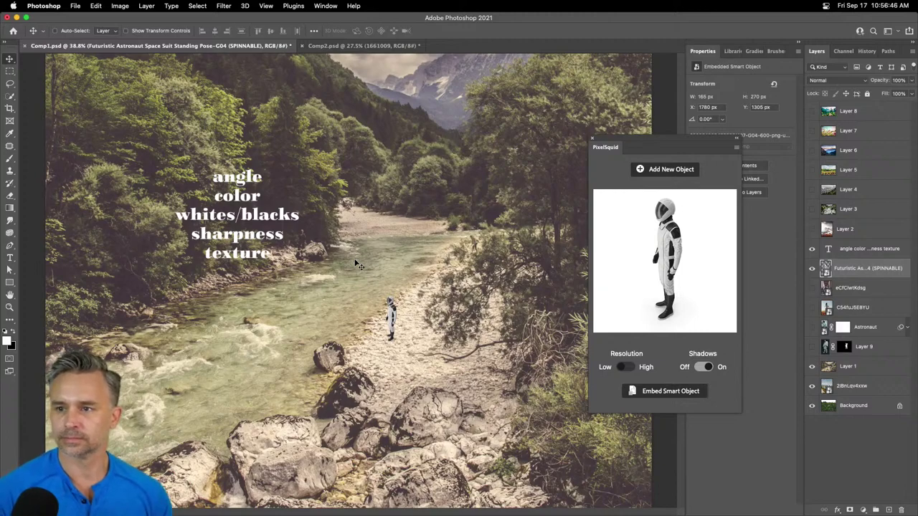
pyautogui.press('super+equal')
pyautogui.press('super+equal')
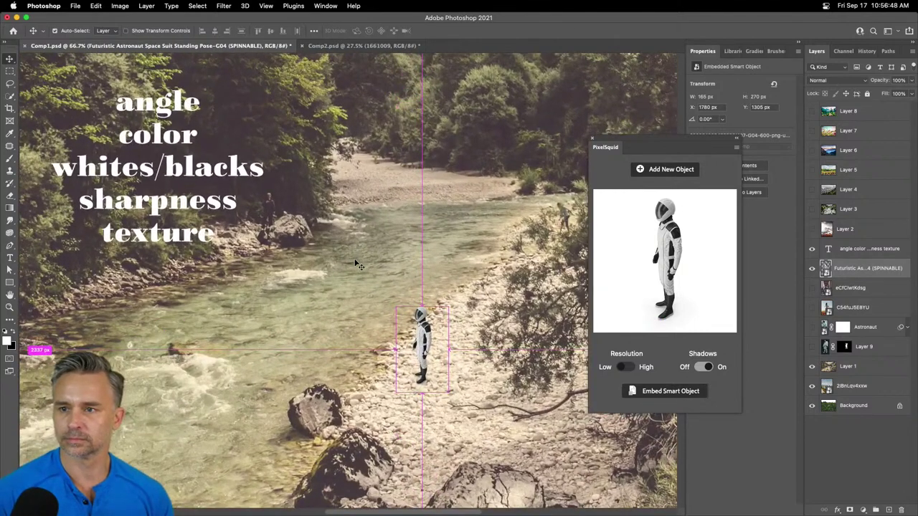
pyautogui.press('super+equal')
pyautogui.press('super+equal')
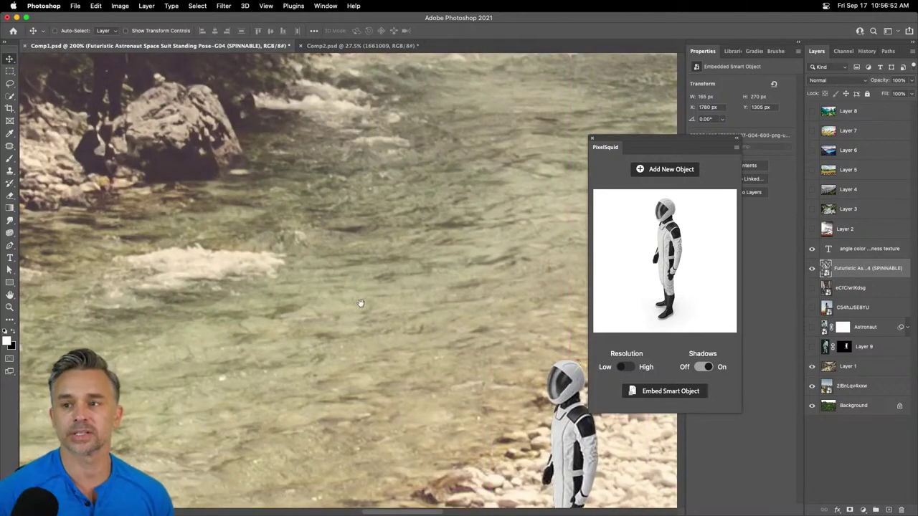
pyautogui.moveTo(366, 303); pyautogui.dragTo(267, 130)
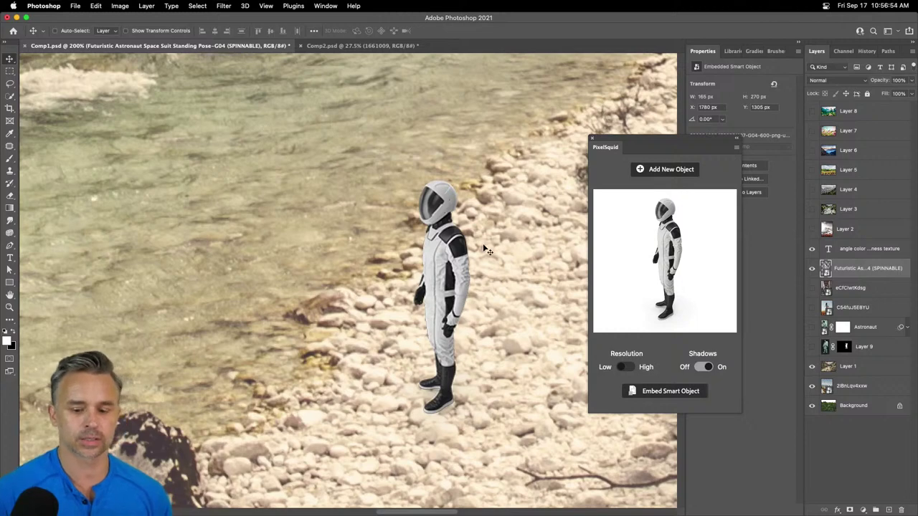
pyautogui.click(621, 367)
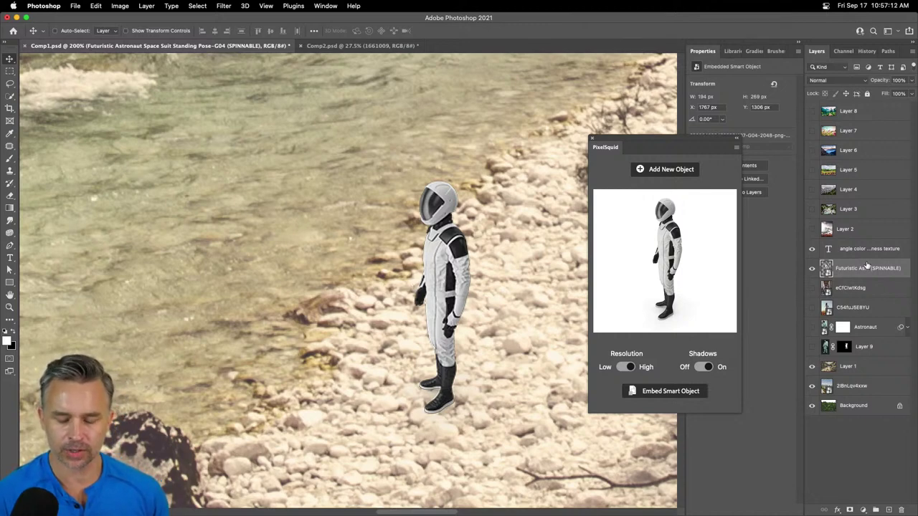
pyautogui.moveTo(659, 147); pyautogui.dragTo(585, 101)
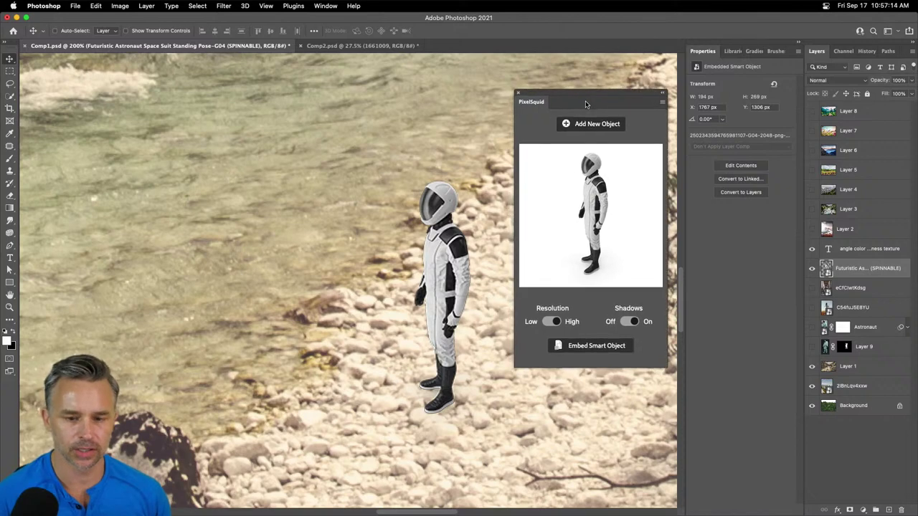
# - Duplicate and delete the astronaut layer, then hide the second astronaut layer
pyautogui.moveTo(851, 269); pyautogui.dragTo(890, 510)
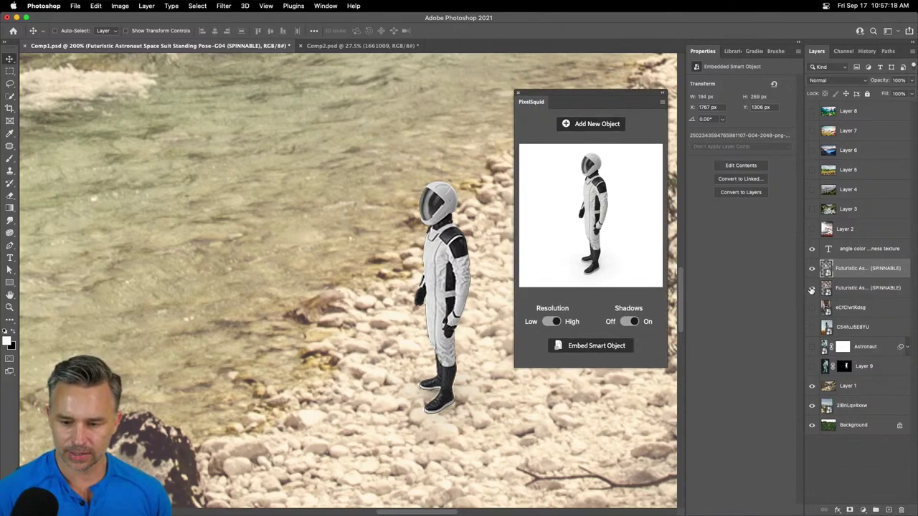
pyautogui.click(901, 510)
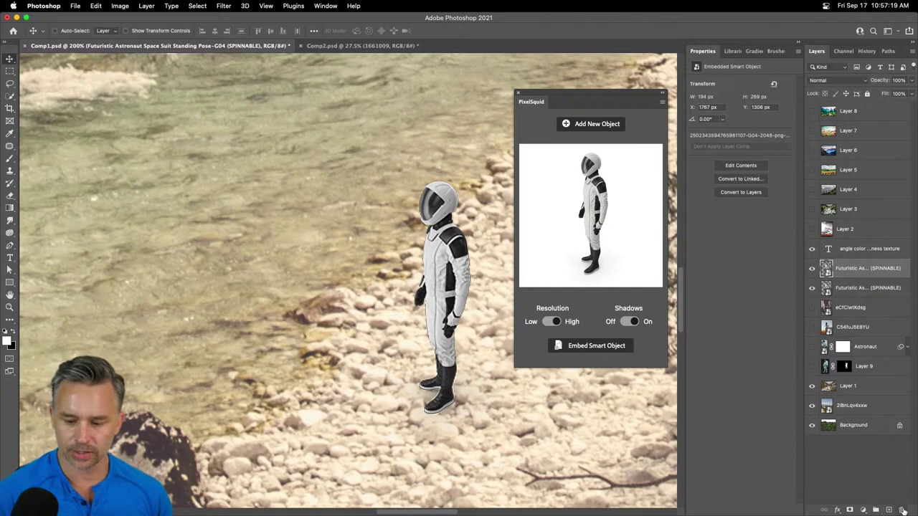
pyautogui.click(812, 289)
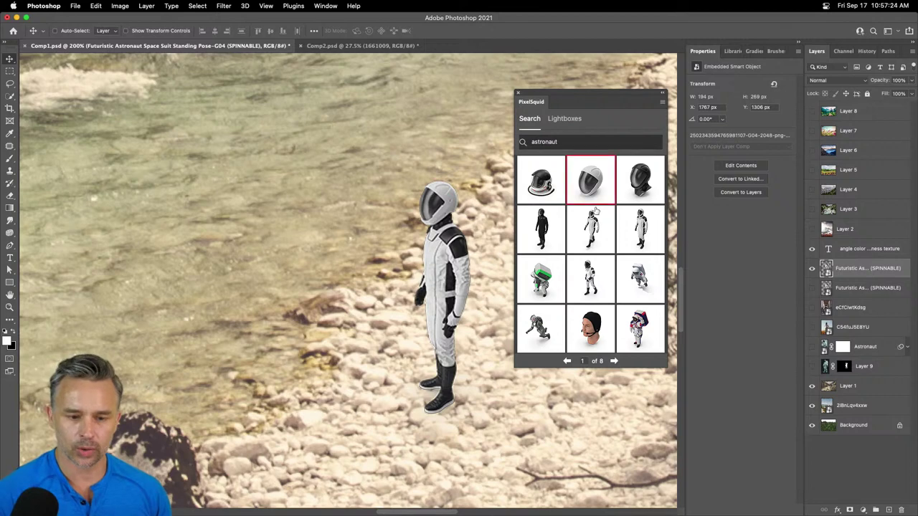
# - Go to the next page of astronaut results and open the Russian Space Suit Orlan model
pyautogui.scroll(-2, 587, 303)
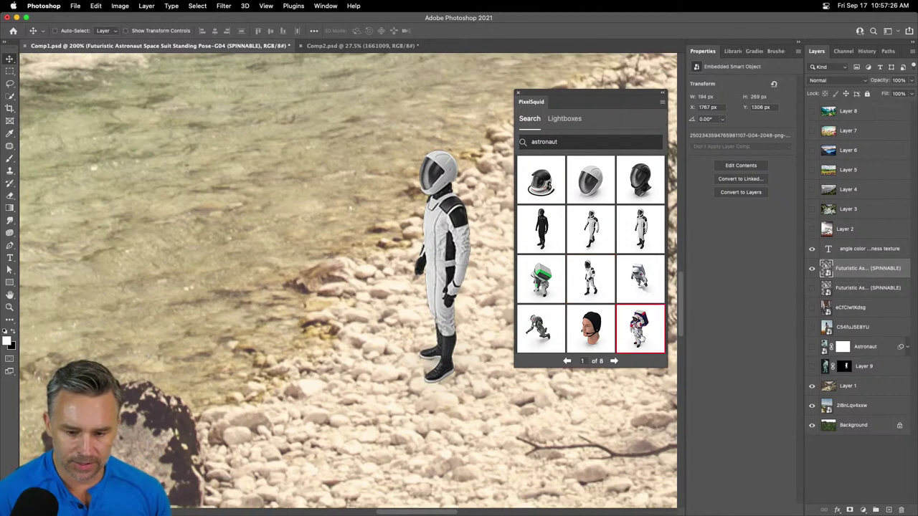
pyautogui.scroll(-5, 610, 337)
pyautogui.click(613, 360)
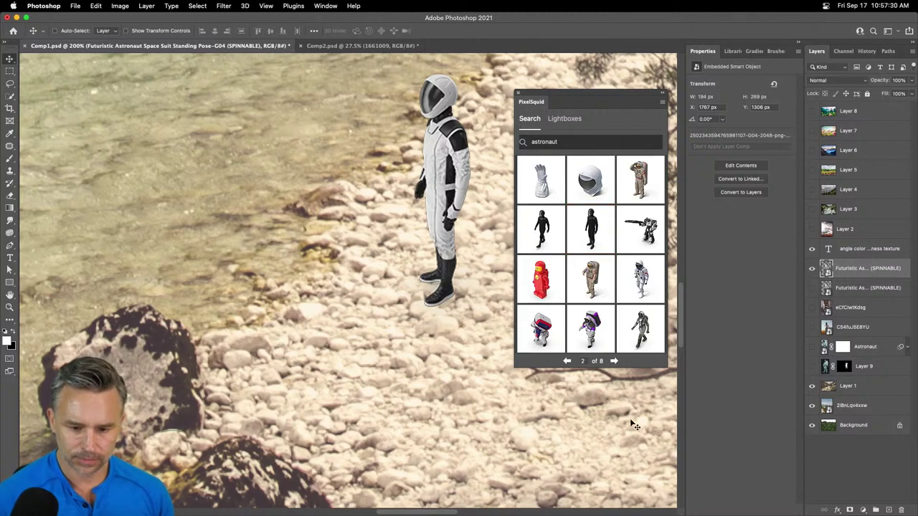
pyautogui.click(634, 181)
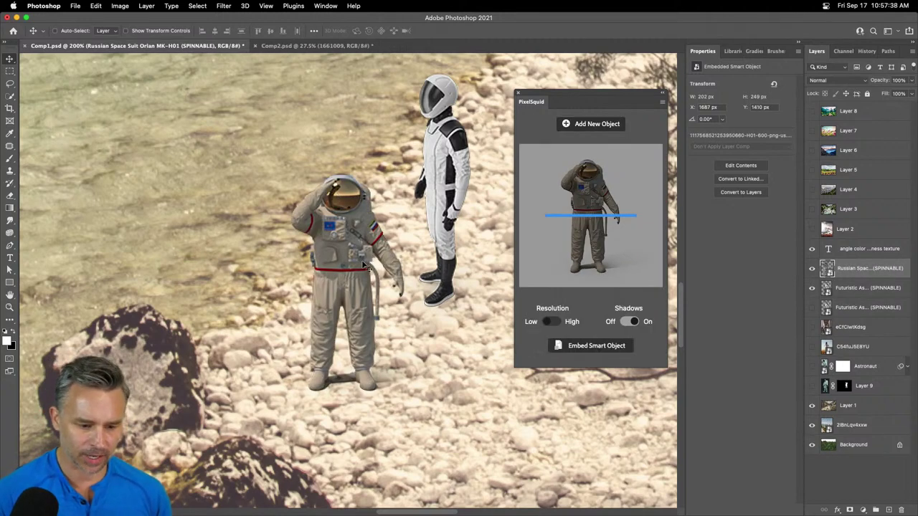
# - Spin the Russian astronaut to a side view, move it right along the bank, and hide the white astronaut
pyautogui.press('super+minus')
pyautogui.press('super+minus')
pyautogui.press('super+minus')
pyautogui.press('super+minus')
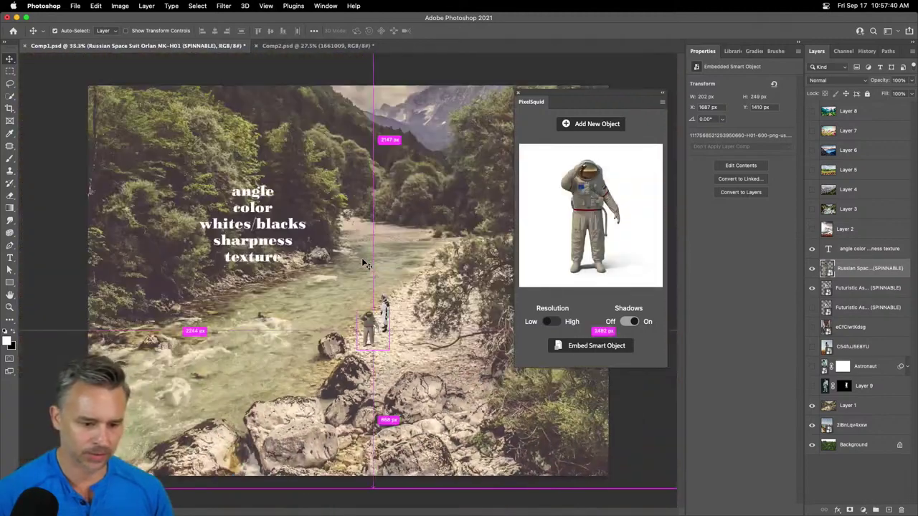
pyautogui.press('super+equal')
pyautogui.press('super+equal')
pyautogui.press('super+equal')
pyautogui.press('super+equal')
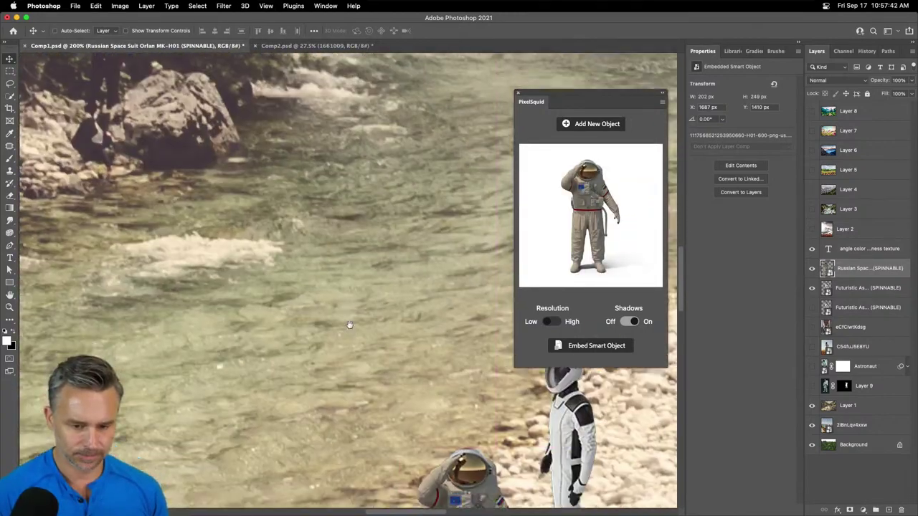
pyautogui.scroll(-10, 349, 325)
pyautogui.moveTo(564, 227); pyautogui.dragTo(568, 241)
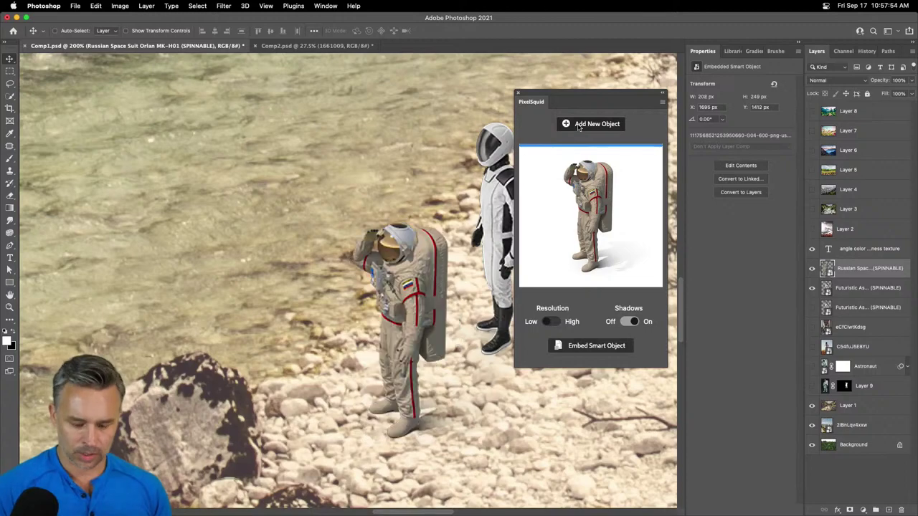
pyautogui.press('super+0')
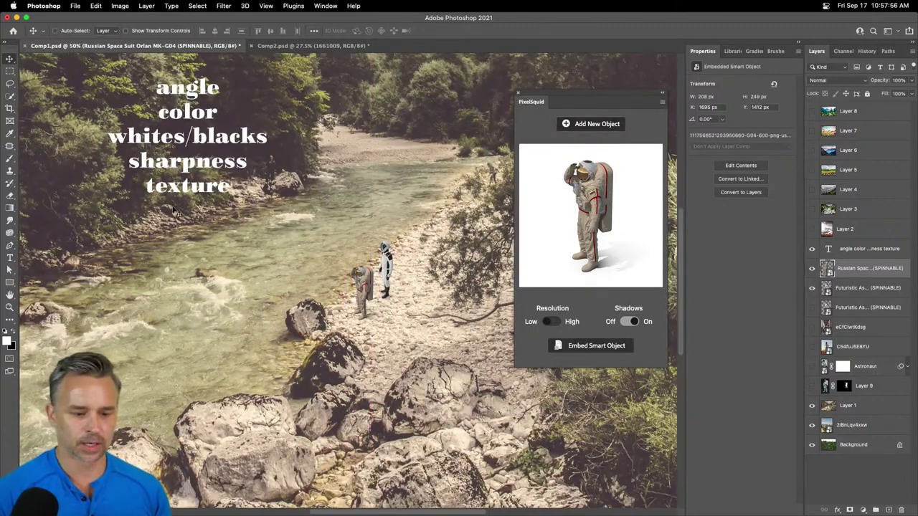
pyautogui.moveTo(569, 105); pyautogui.dragTo(585, 146)
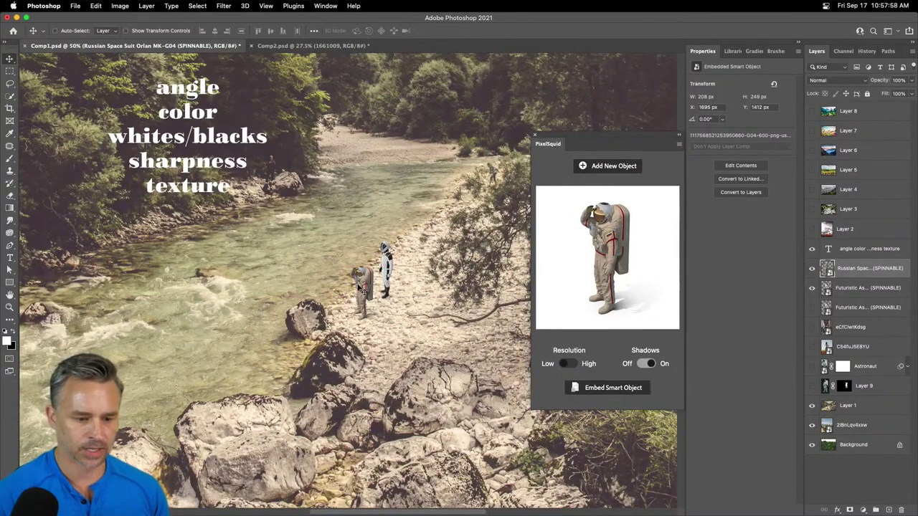
pyautogui.moveTo(360, 287); pyautogui.dragTo(386, 250)
pyautogui.click(812, 287)
# - Render the Russian astronaut at High resolution with its shadow turned off
pyautogui.scroll(10, 385, 246)
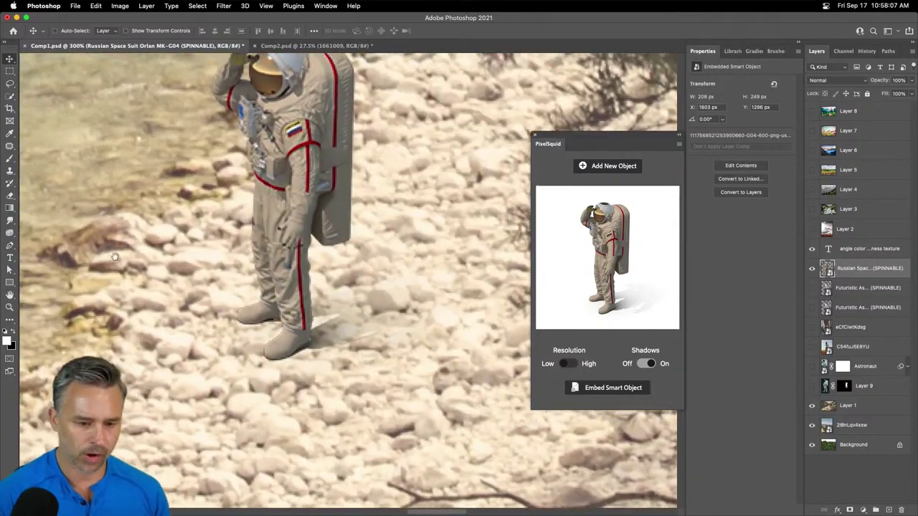
pyautogui.moveTo(115, 257); pyautogui.dragTo(223, 262)
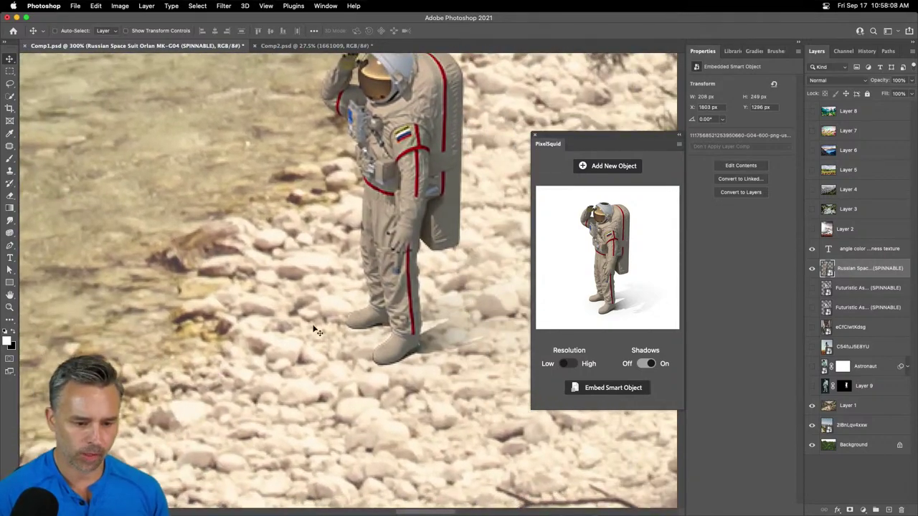
pyautogui.click(566, 364)
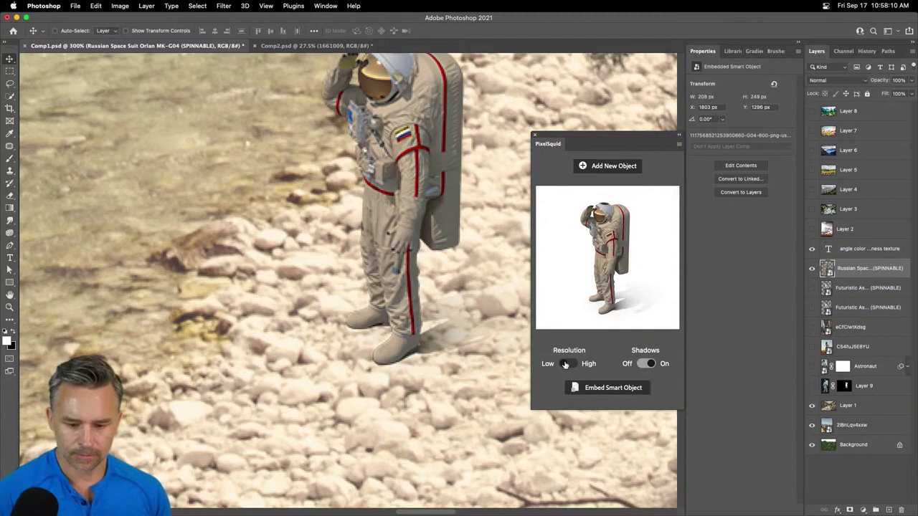
pyautogui.moveTo(372, 203); pyautogui.dragTo(369, 286)
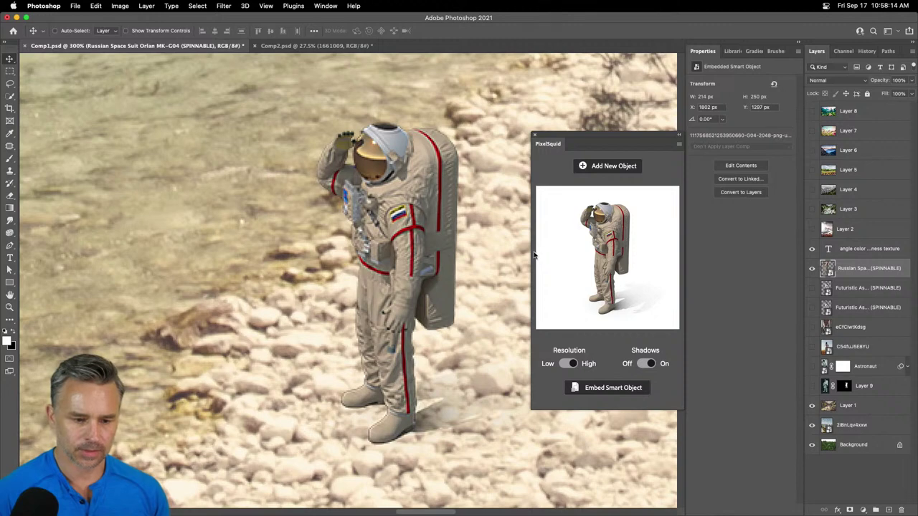
pyautogui.click(647, 363)
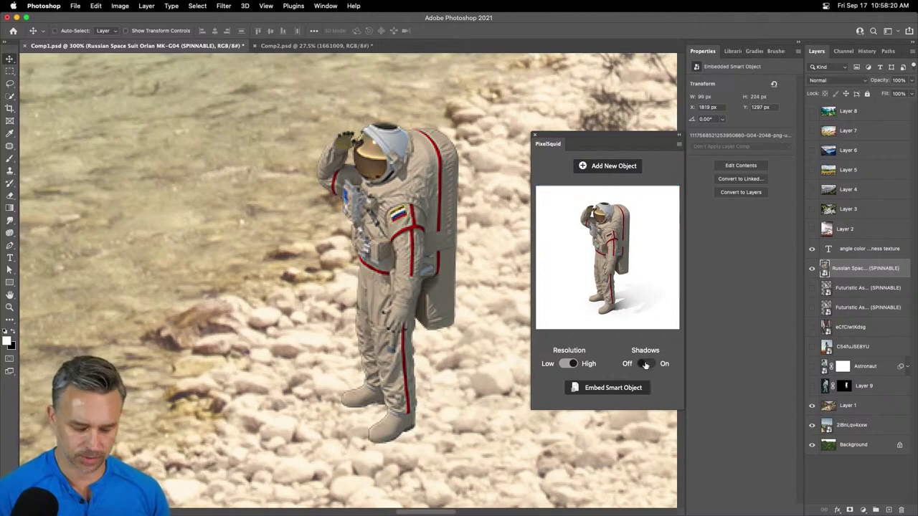
pyautogui.press('super+minus')
pyautogui.press('super+minus')
pyautogui.press('super+minus')
pyautogui.press('super+minus')
pyautogui.press('super+minus')
pyautogui.press('super+minus')
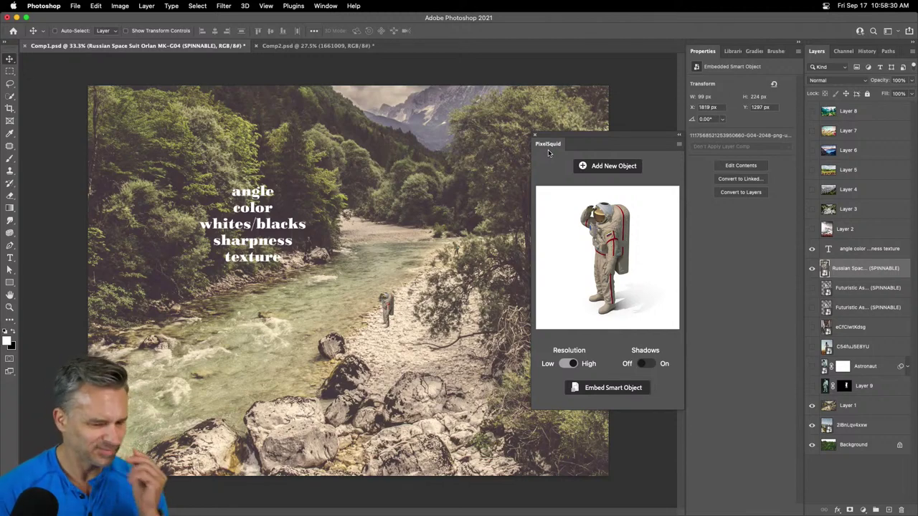
# - Select the white futuristic astronaut and place it beside the Russian astronaut
pyautogui.click(865, 287)
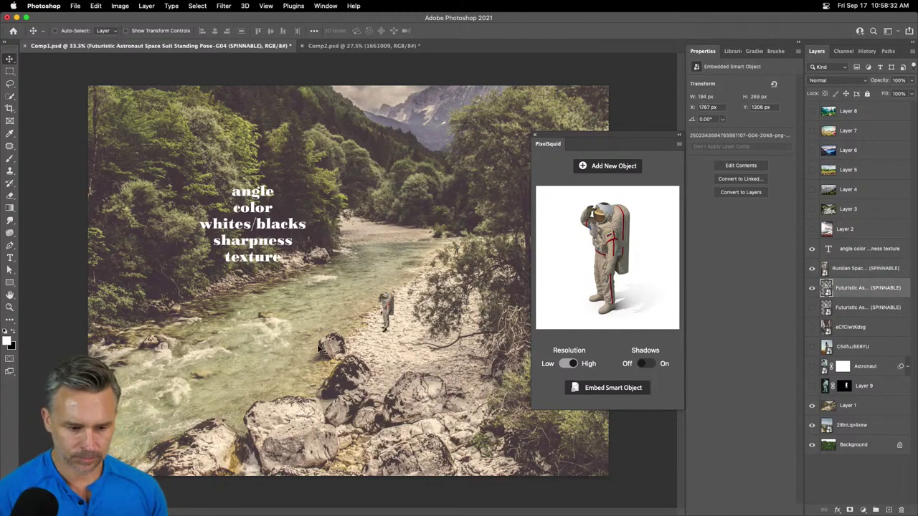
pyautogui.moveTo(370, 341); pyautogui.dragTo(400, 371)
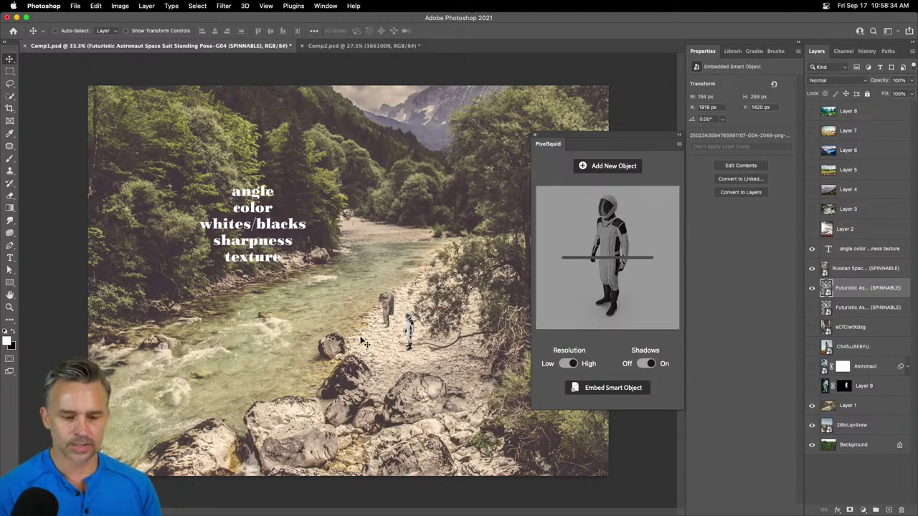
pyautogui.moveTo(415, 325); pyautogui.dragTo(236, 170)
pyautogui.hotkey('ctrl', '+')
pyautogui.hotkey('ctrl', '+')
pyautogui.hotkey('ctrl', '+')
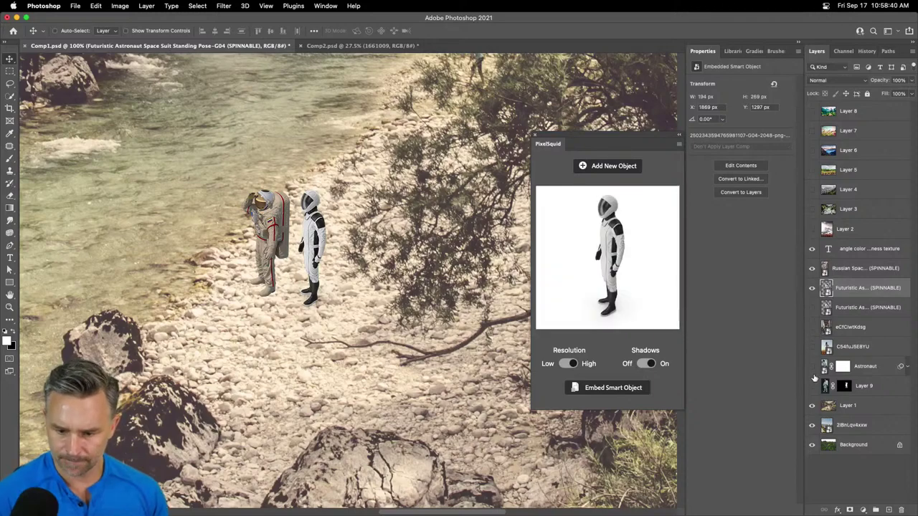
# - Show the pale-green astronaut again and move it to the left of the other two
pyautogui.click(812, 366)
pyautogui.click(865, 366)
pyautogui.moveTo(181, 233); pyautogui.dragTo(142, 225)
pyautogui.press('super+equal')
pyautogui.press('super+equal')
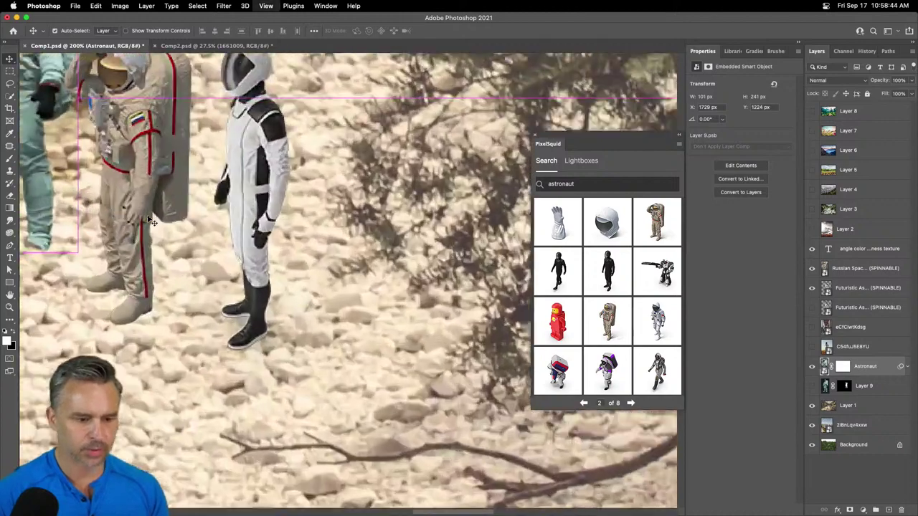
pyautogui.moveTo(141, 179); pyautogui.dragTo(410, 345)
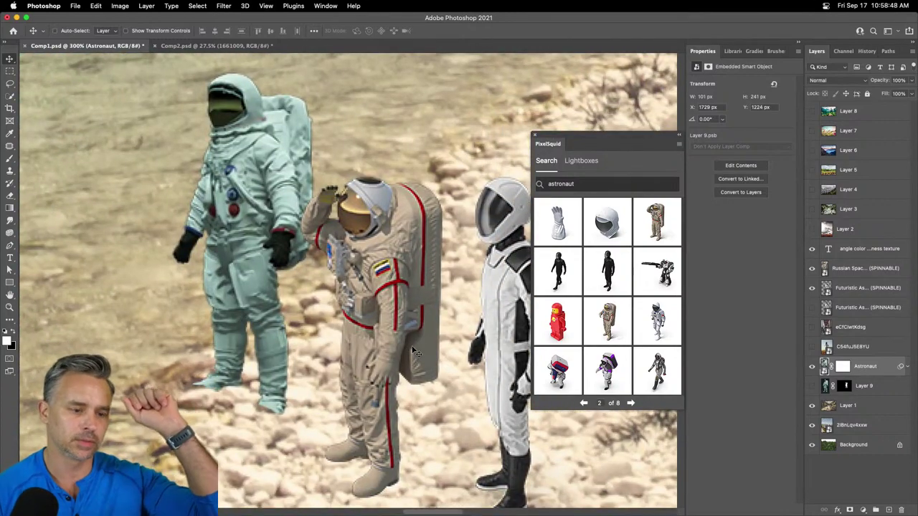
pyautogui.press('super+minus')
pyautogui.press('super+minus')
pyautogui.press('super+minus')
pyautogui.press('super+minus')
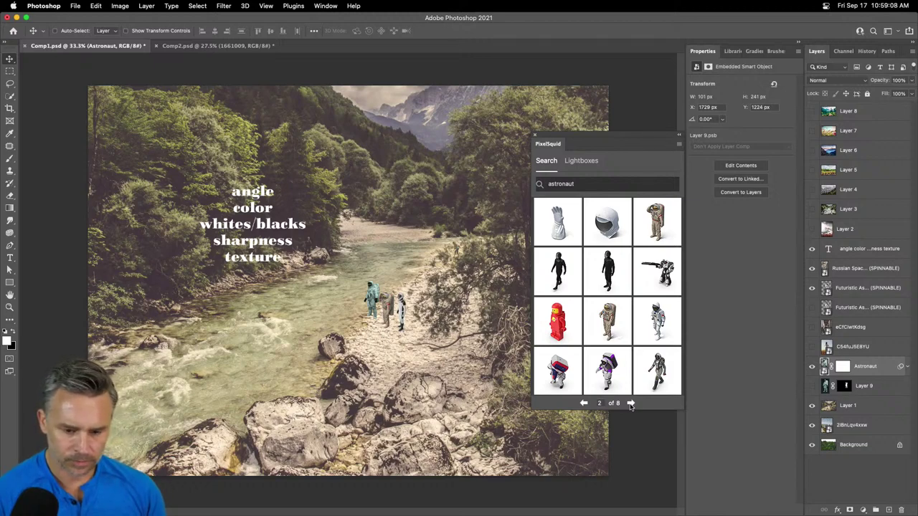
# - Add the NASA Spacesuit A7L astronaut from the next results page beside the green astronaut
pyautogui.click(630, 403)
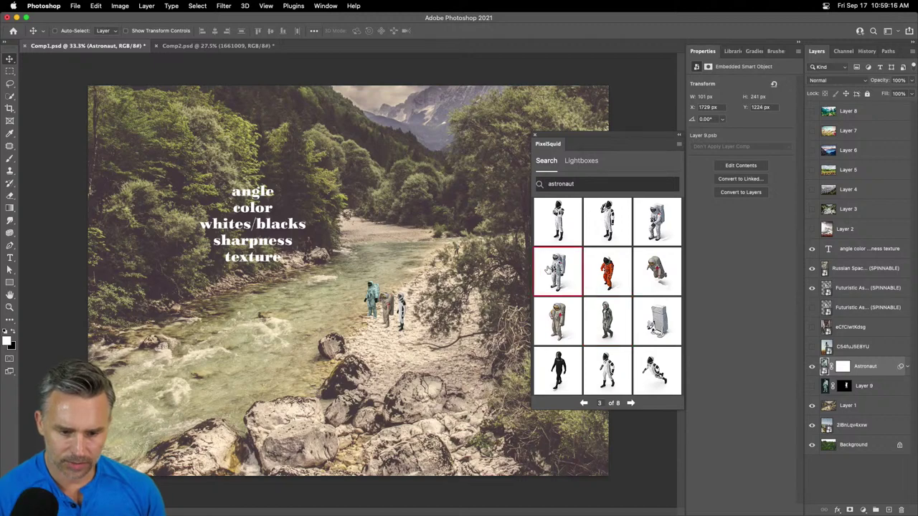
pyautogui.click(555, 290)
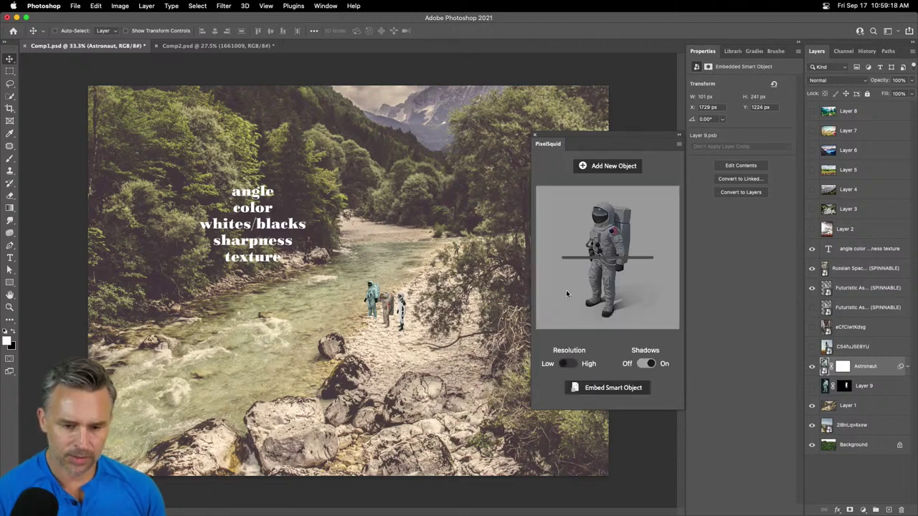
pyautogui.moveTo(568, 295); pyautogui.dragTo(174, 281)
pyautogui.press('super+1')
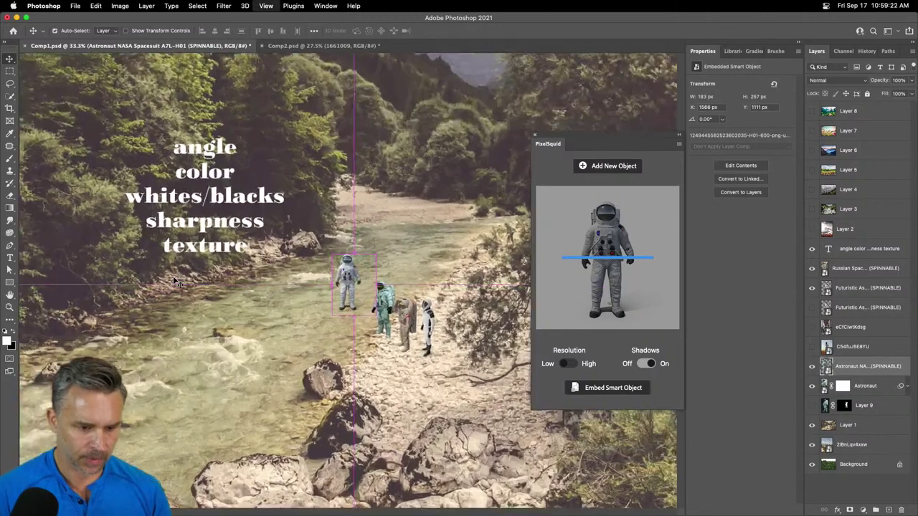
pyautogui.press('super+equal')
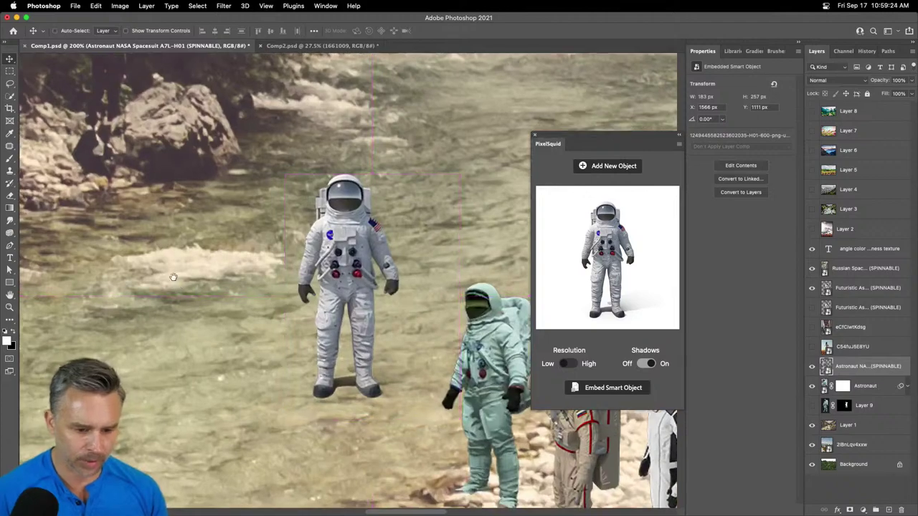
pyautogui.moveTo(175, 281); pyautogui.dragTo(95, 183)
pyautogui.moveTo(237, 152); pyautogui.dragTo(308, 246)
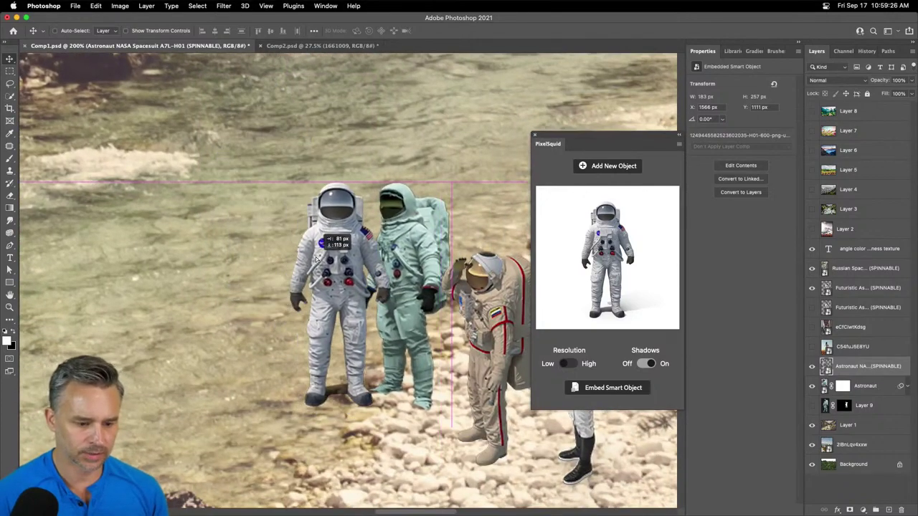
pyautogui.scroll(-2, 293, 239)
pyautogui.hscroll(-2, 293, 239)
# - Turn the NASA astronaut to a side view and render it at High resolution without shadow
pyautogui.moveTo(630, 290); pyautogui.dragTo(616, 293)
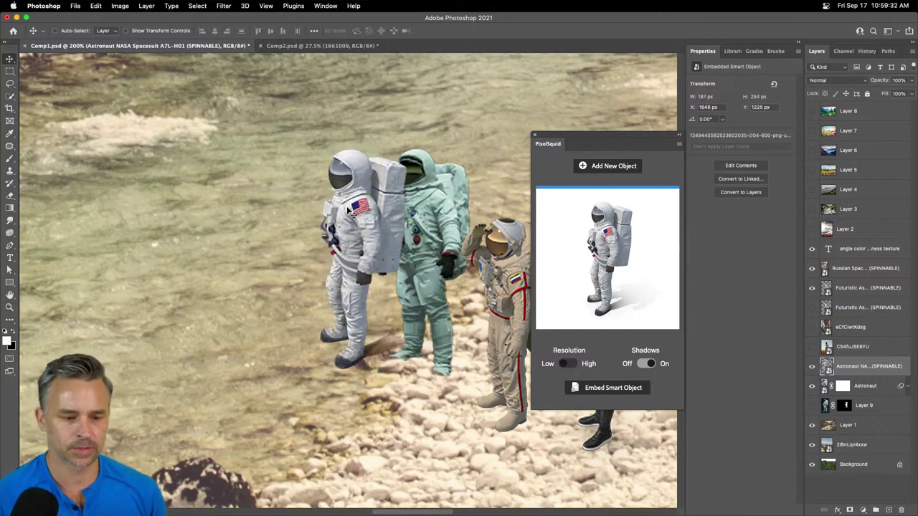
pyautogui.moveTo(353, 217); pyautogui.dragTo(354, 219)
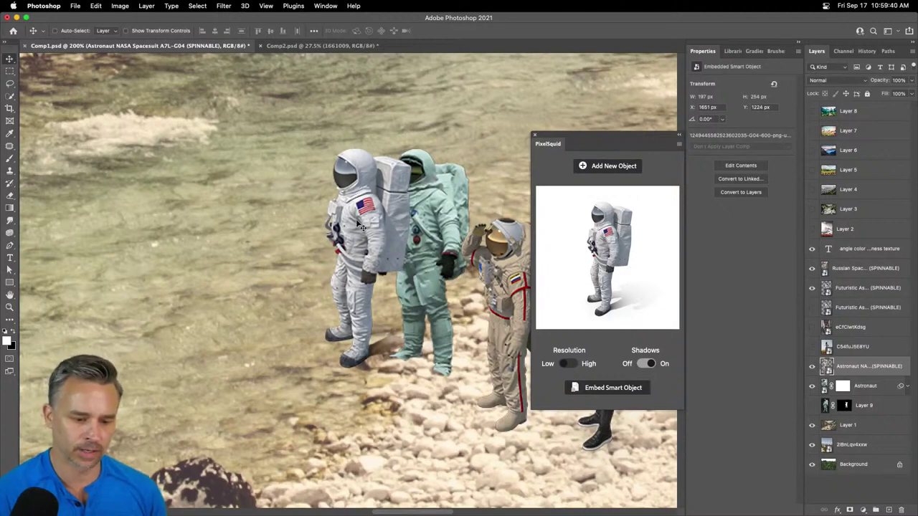
pyautogui.click(566, 364)
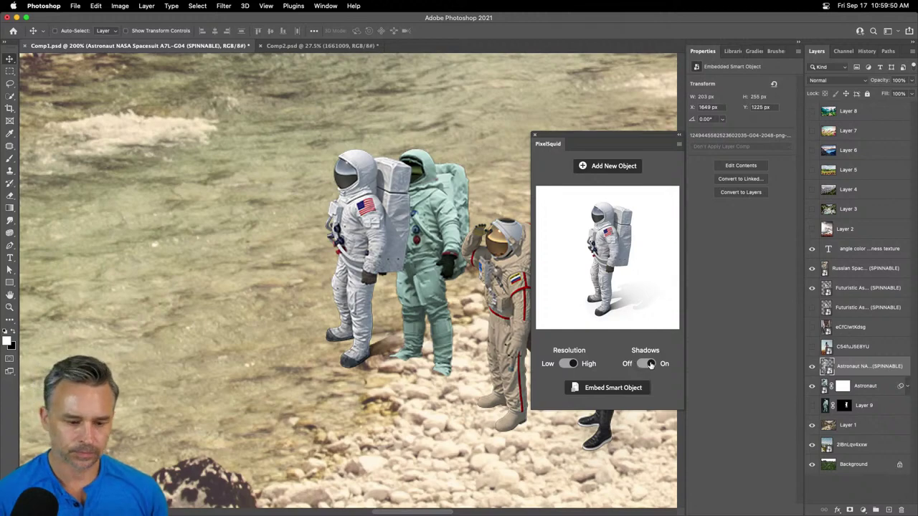
pyautogui.click(651, 364)
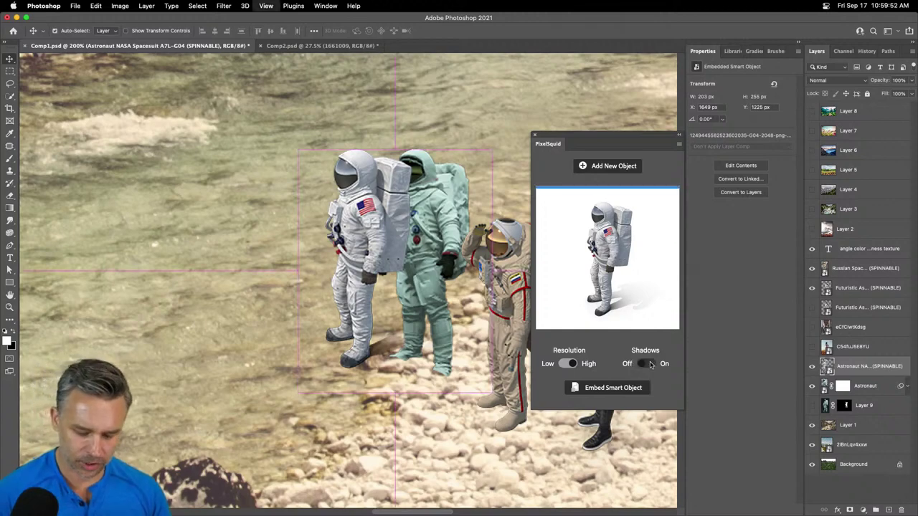
# - Reposition the NASA astronaut, stack its layer below the text, and scale it to about 67%
pyautogui.press('super+0')
pyautogui.moveTo(355, 305); pyautogui.dragTo(406, 323)
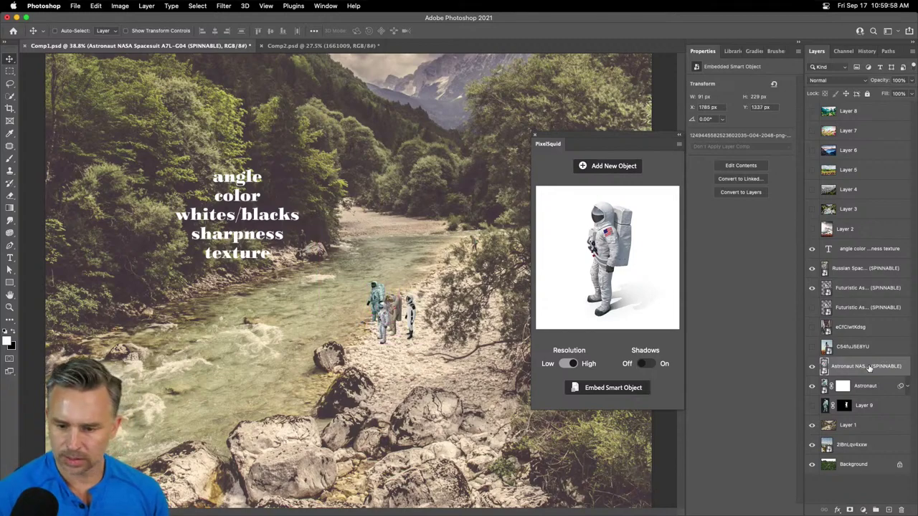
pyautogui.moveTo(869, 367); pyautogui.dragTo(818, 256)
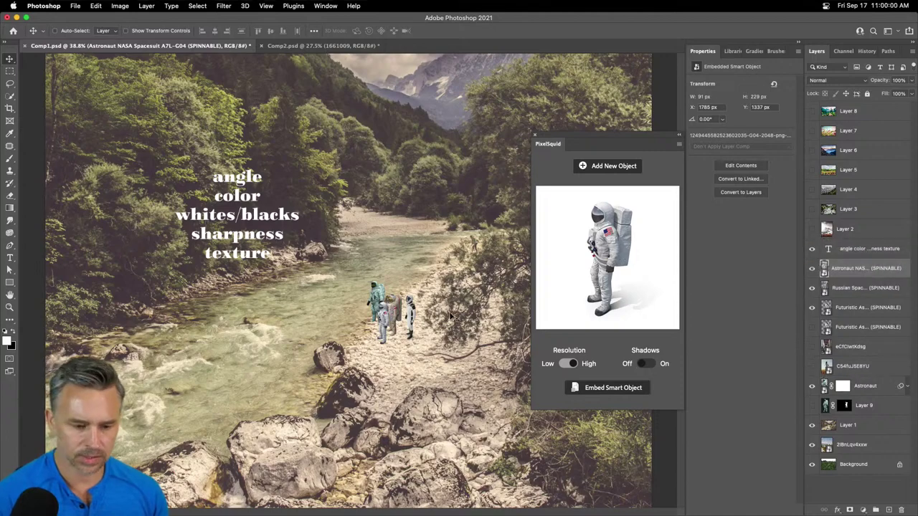
pyautogui.press('super+t')
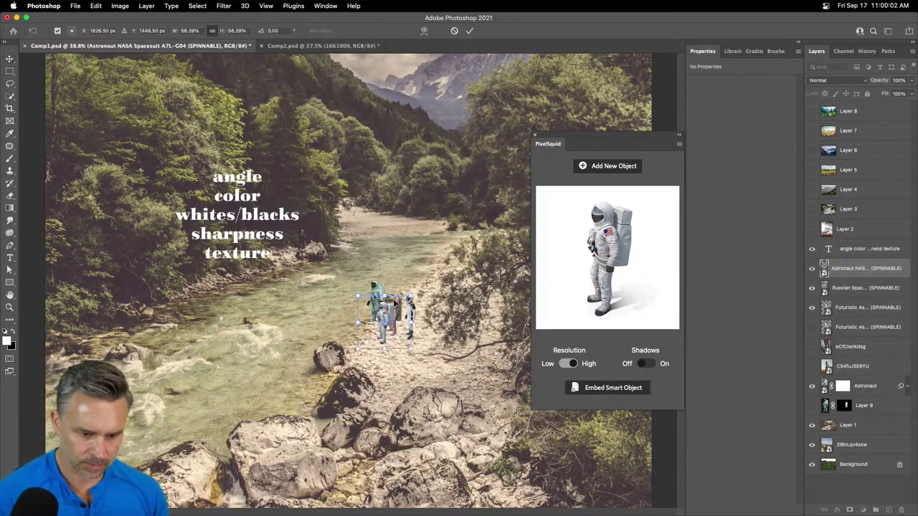
pyautogui.moveTo(411, 294); pyautogui.dragTo(419, 286)
pyautogui.press('Return')
# - Hide the white and teal astronaut figures and zoom to 200% on the NASA astronaut
pyautogui.click(812, 288)
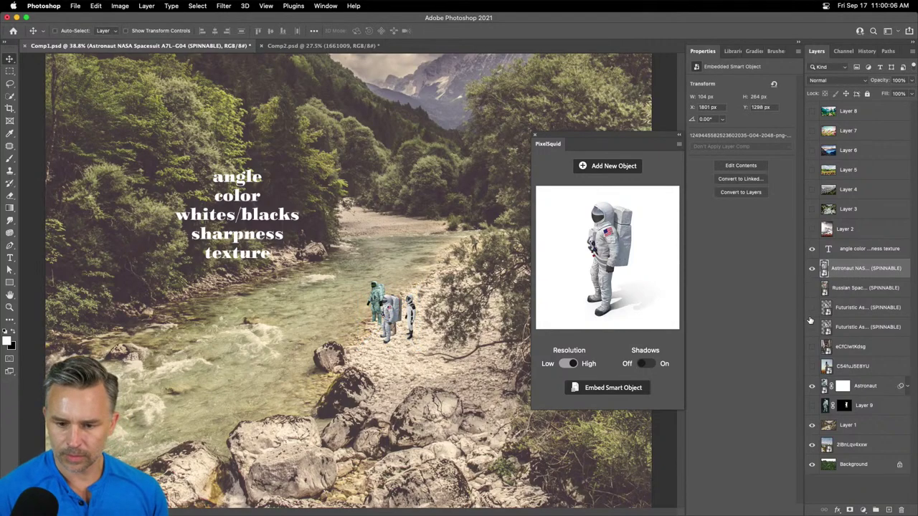
pyautogui.press('super+plus')
pyautogui.press('super+plus')
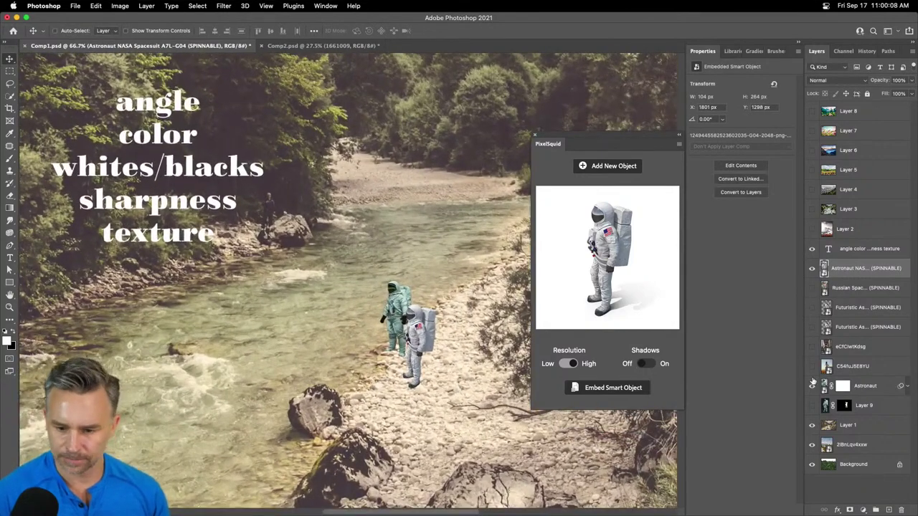
pyautogui.click(805, 396)
pyautogui.press('super+plus')
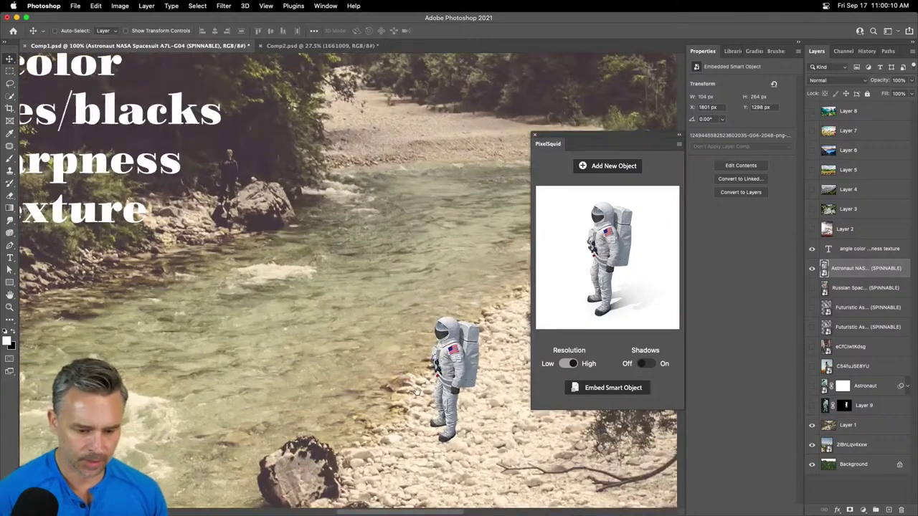
pyautogui.scroll(-3, 416, 391)
pyautogui.hscroll(3, 415, 391)
pyautogui.press('super+plus')
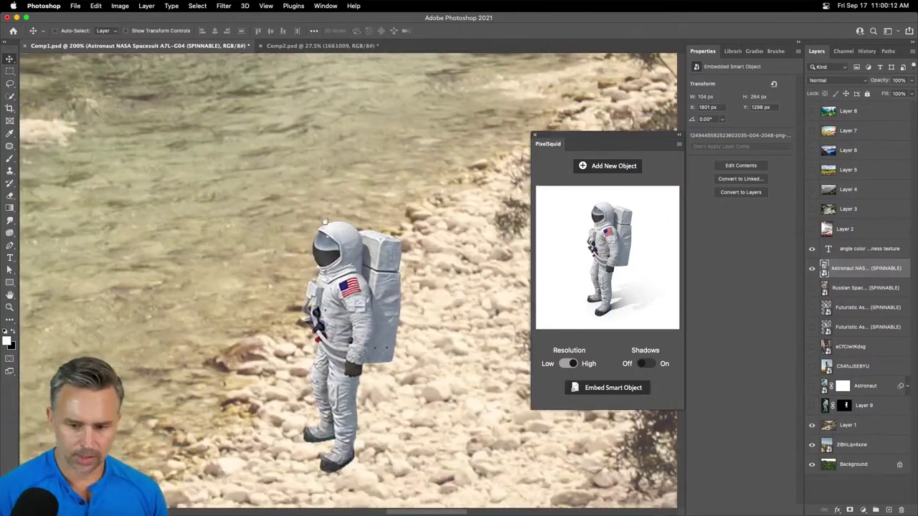
pyautogui.scroll(-2, 325, 222)
pyautogui.hscroll(-2, 325, 222)
# - Add a layer mask to the NASA astronaut and lasso around its feet, then deselect
pyautogui.click(851, 508)
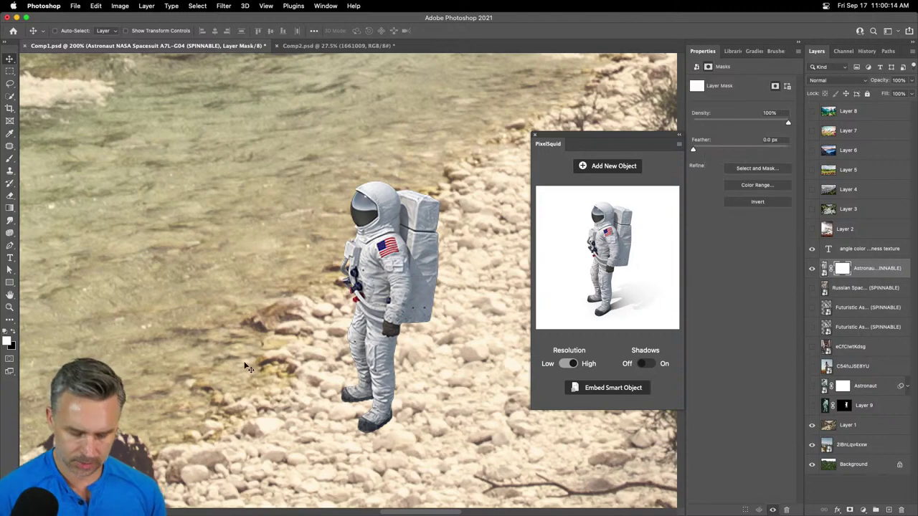
pyautogui.press('b')
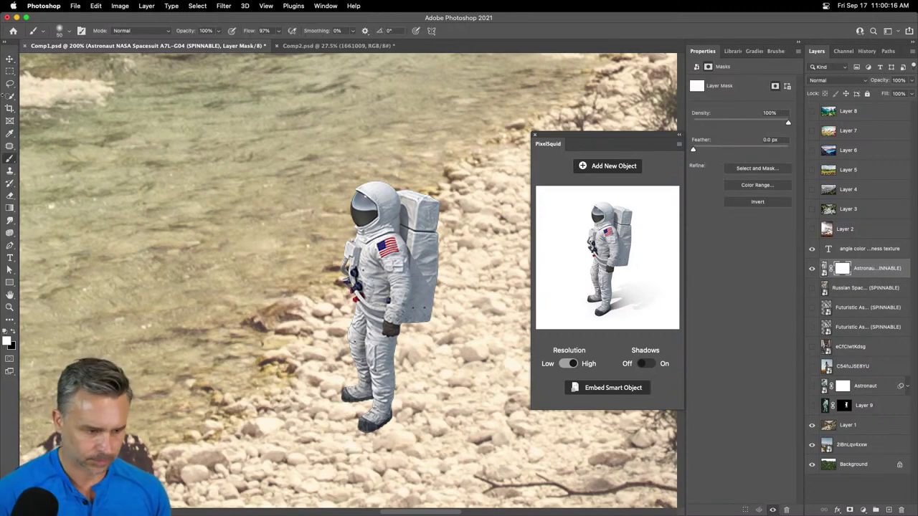
pyautogui.press('l')
pyautogui.moveTo(353, 430)
pyautogui.mouseDown()
pyautogui.moveTo(385, 439)
pyautogui.moveTo(346, 453)
pyautogui.moveTo(358, 429)
pyautogui.mouseUp()
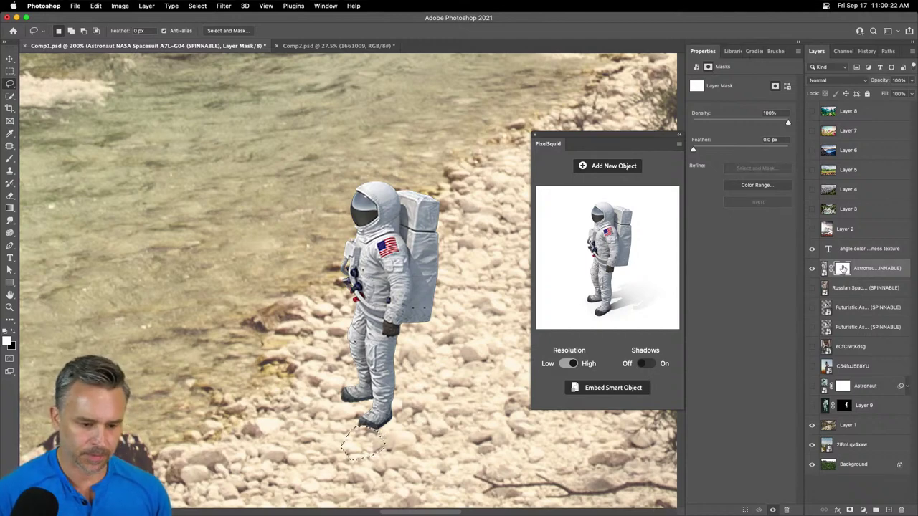
pyautogui.press('super+d')
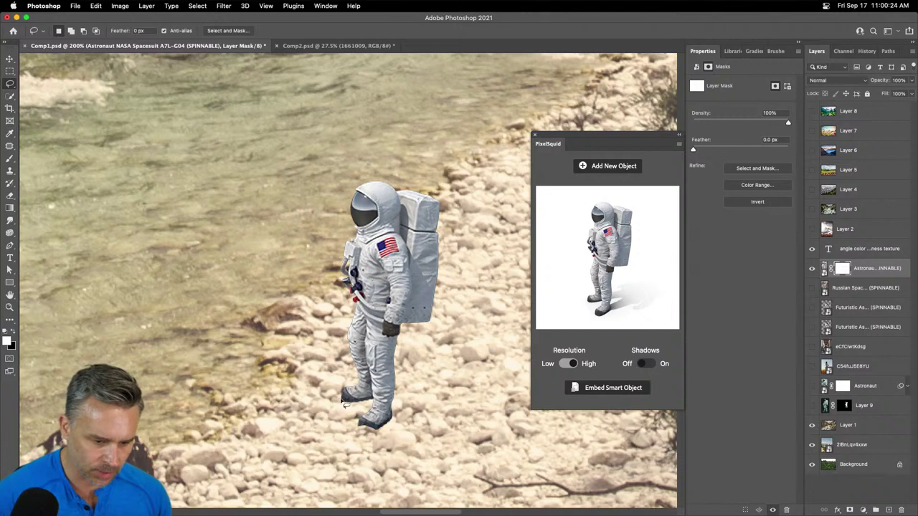
pyautogui.click(348, 405)
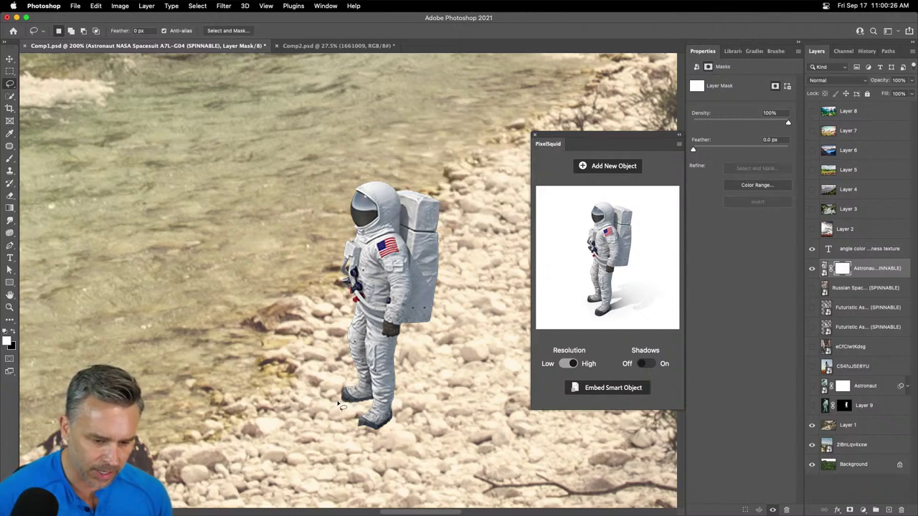
pyautogui.moveTo(365, 405)
pyautogui.mouseDown()
pyautogui.moveTo(339, 424)
pyautogui.moveTo(337, 402)
pyautogui.mouseUp()
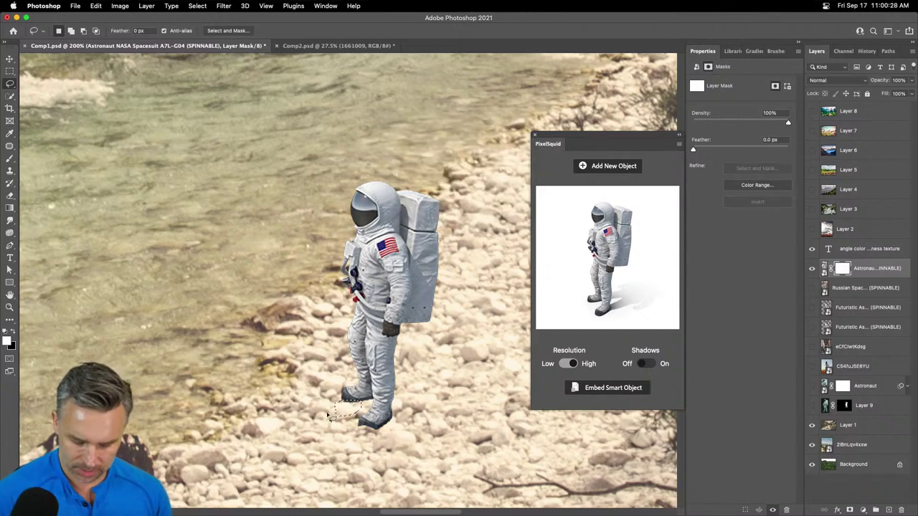
pyautogui.press('super+d')
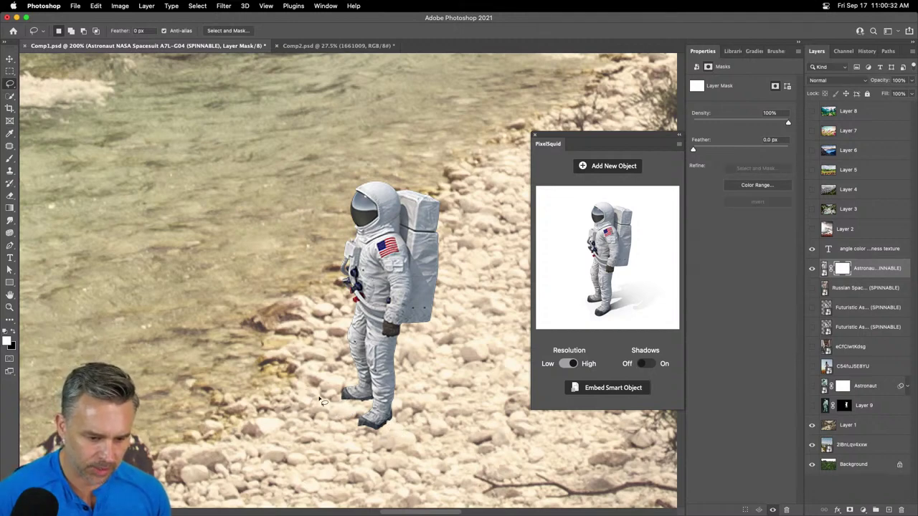
pyautogui.moveTo(305, 354)
pyautogui.mouseDown()
pyautogui.moveTo(294, 356)
pyautogui.moveTo(273, 414)
pyautogui.mouseUp()
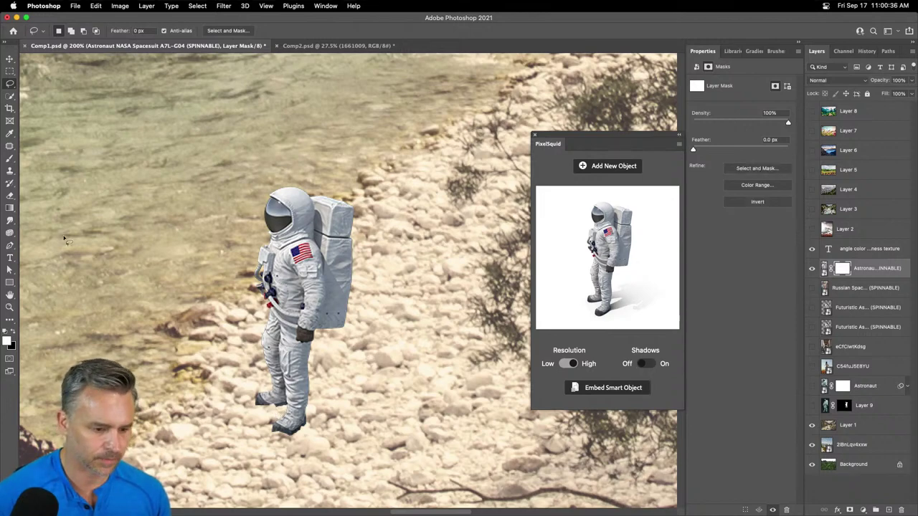
# - Move the NASA astronaut up and right onto the pebbled riverbank, then zoom out
pyautogui.click(10, 59)
pyautogui.moveTo(230, 297); pyautogui.dragTo(277, 215)
pyautogui.click(10, 83)
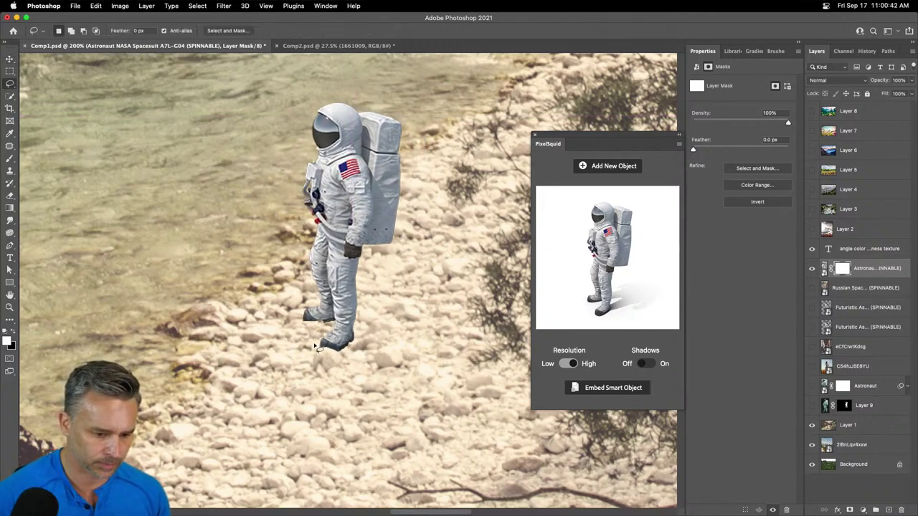
pyautogui.moveTo(328, 347); pyautogui.dragTo(265, 389)
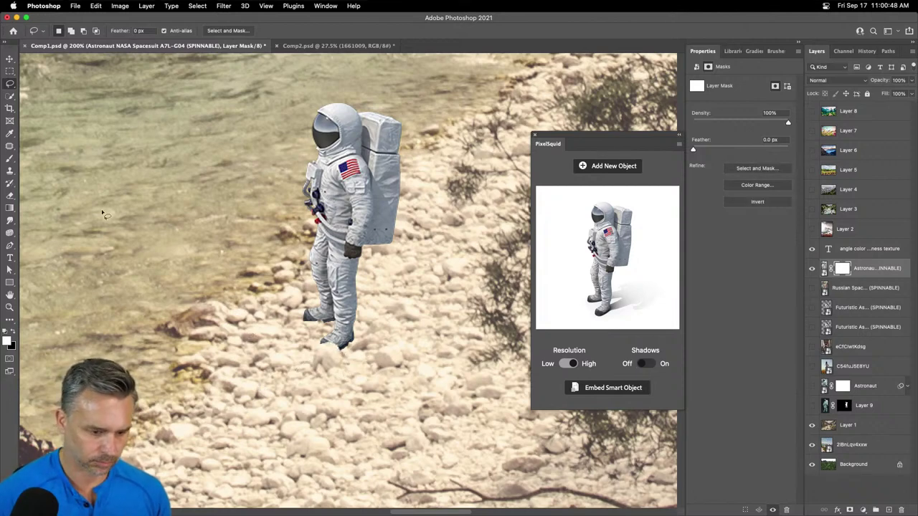
pyautogui.click(10, 60)
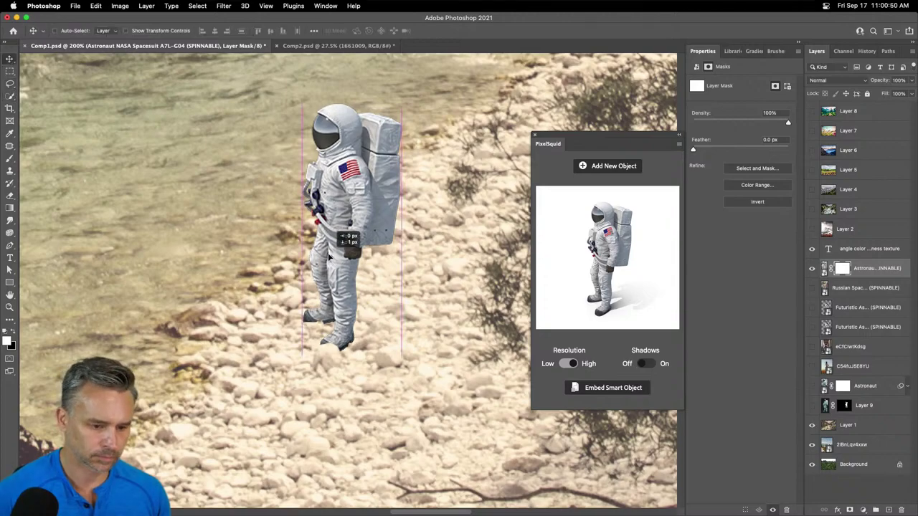
pyautogui.press('super+minus')
pyautogui.press('super+minus')
pyautogui.press('super+minus')
pyautogui.moveTo(332, 258); pyautogui.dragTo(391, 296)
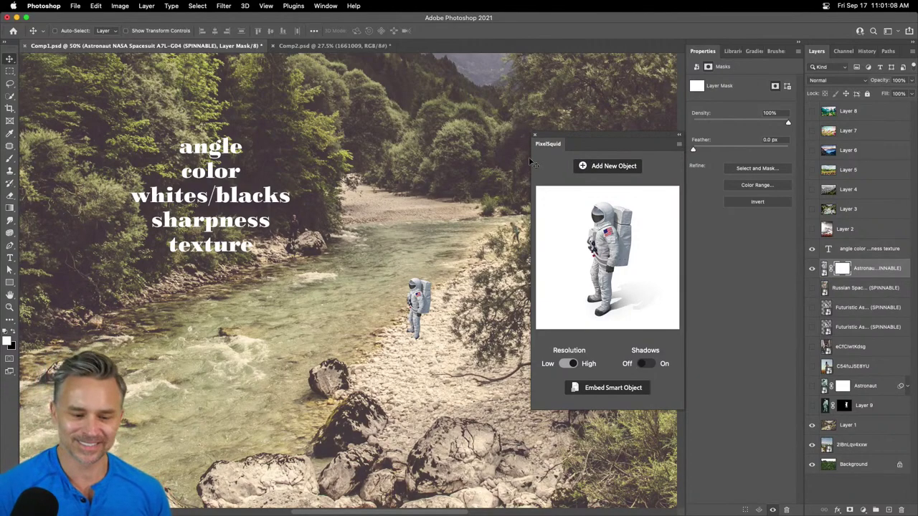
# - Rename Layer 1 to 'background' and save the document
pyautogui.moveTo(373, 264); pyautogui.dragTo(335, 274)
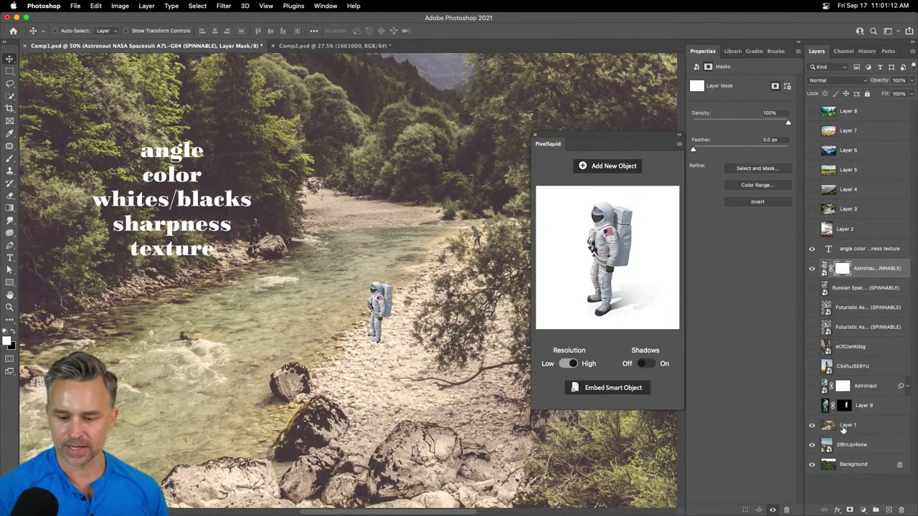
pyautogui.click(854, 426)
pyautogui.doubleClick(845, 426)
pyautogui.write('background')
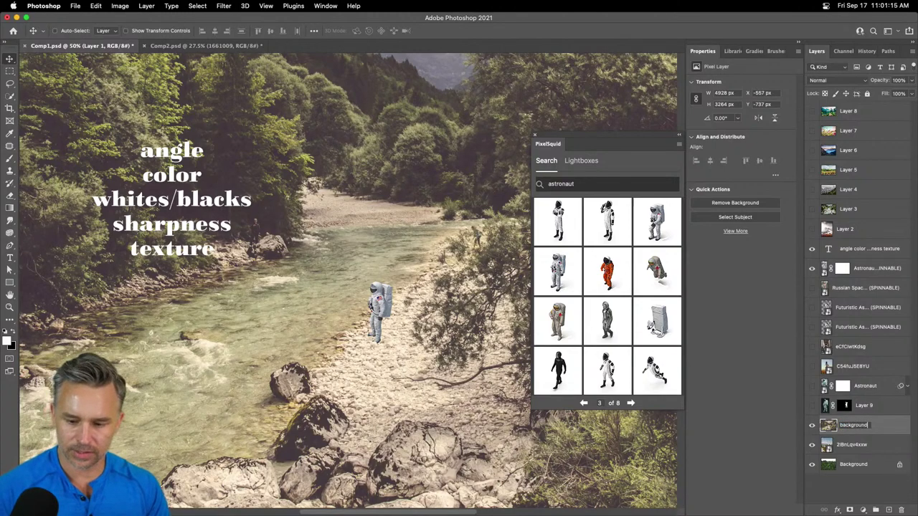
pyautogui.press('Return')
pyautogui.press('super+s')
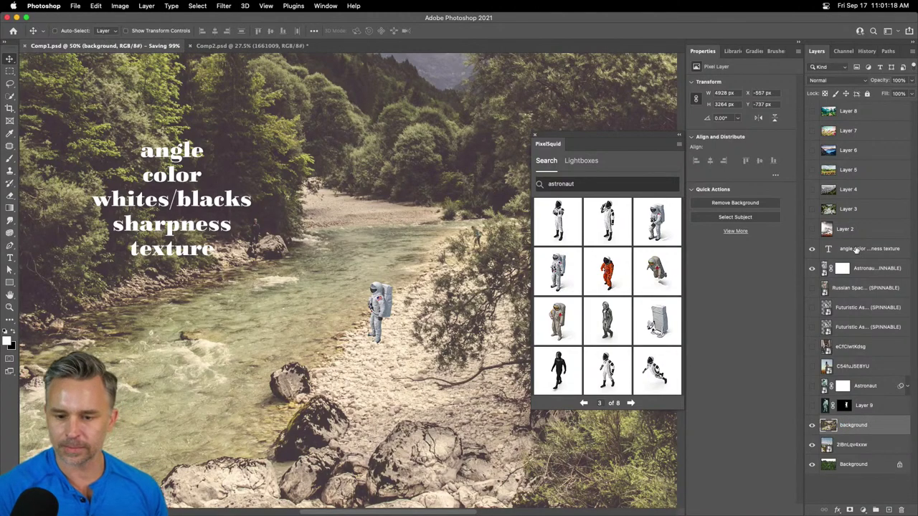
# - Unlock the Background layer into Layer 0 and duplicate the NASA astronaut layer
pyautogui.click(855, 465)
pyautogui.doubleClick(855, 467)
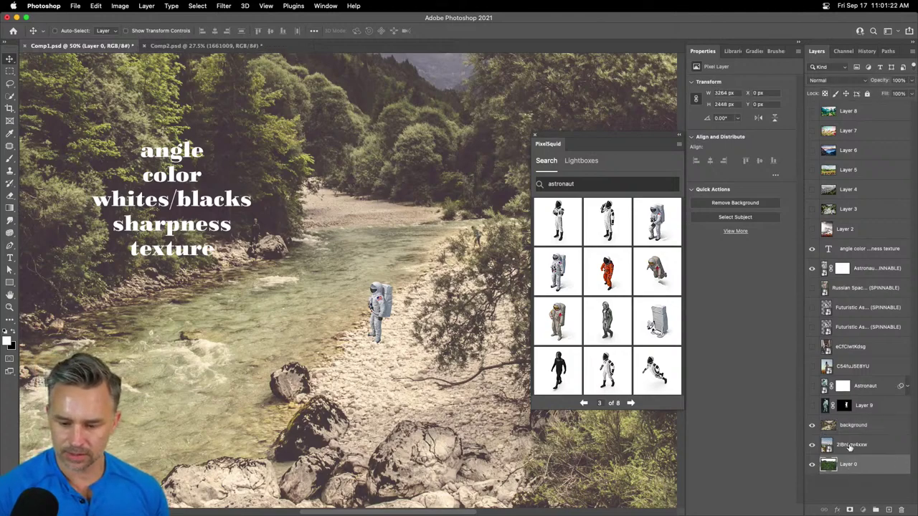
pyautogui.click(853, 446)
pyautogui.click(855, 427)
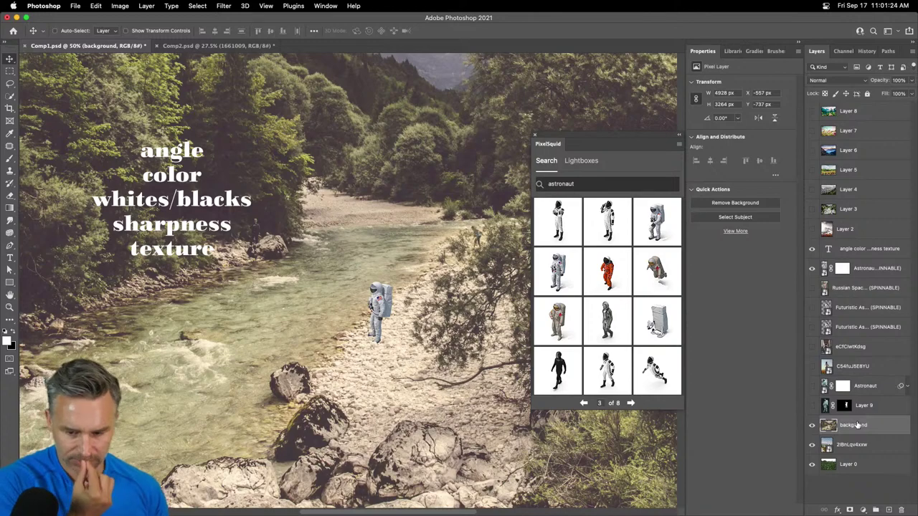
pyautogui.click(874, 271)
pyautogui.press('super+j')
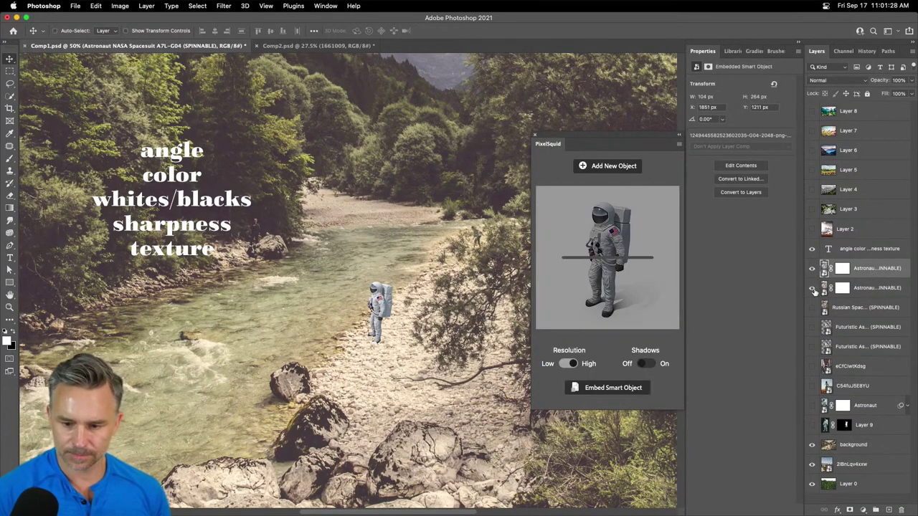
# - Close the PixelSquid panel and zoom in to 200% on the astronaut
pyautogui.click(535, 135)
pyautogui.press('super+equal')
pyautogui.press('super+equal')
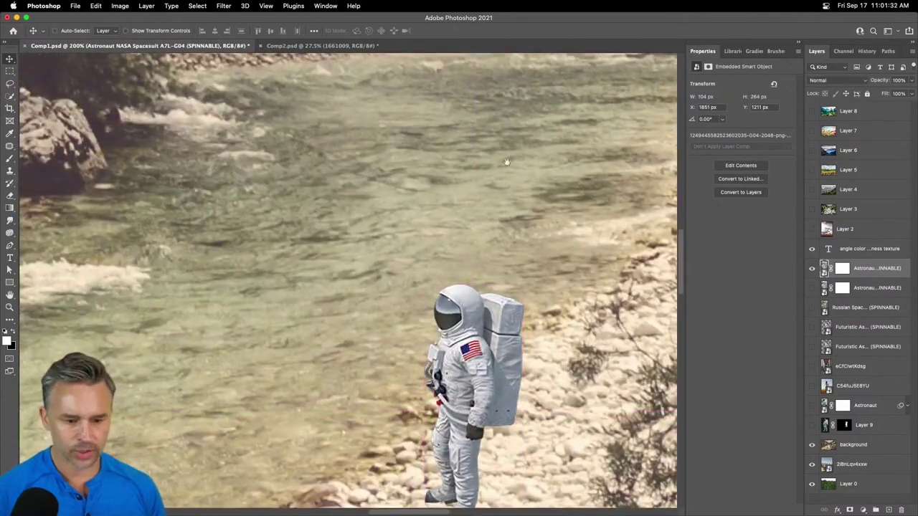
pyautogui.press('super+equal')
pyautogui.moveTo(409, 144); pyautogui.dragTo(397, 161)
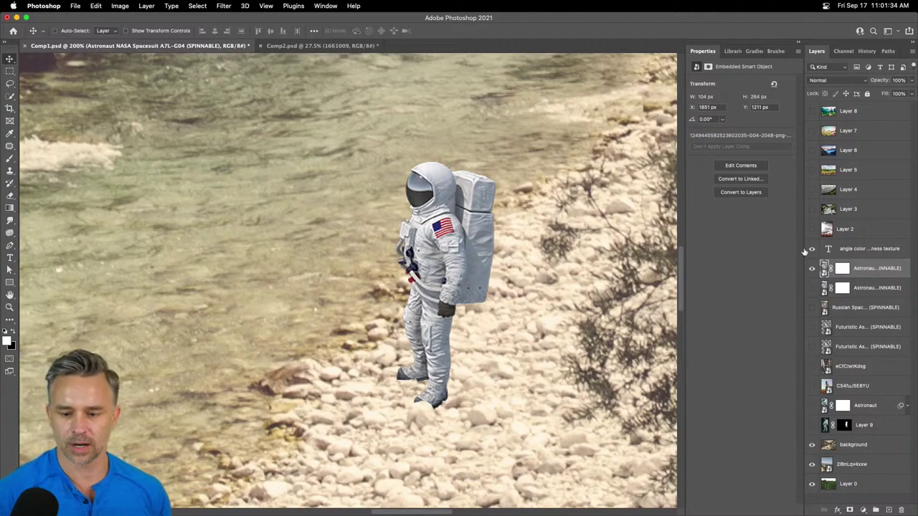
pyautogui.click(120, 5)
pyautogui.moveTo(143, 32)
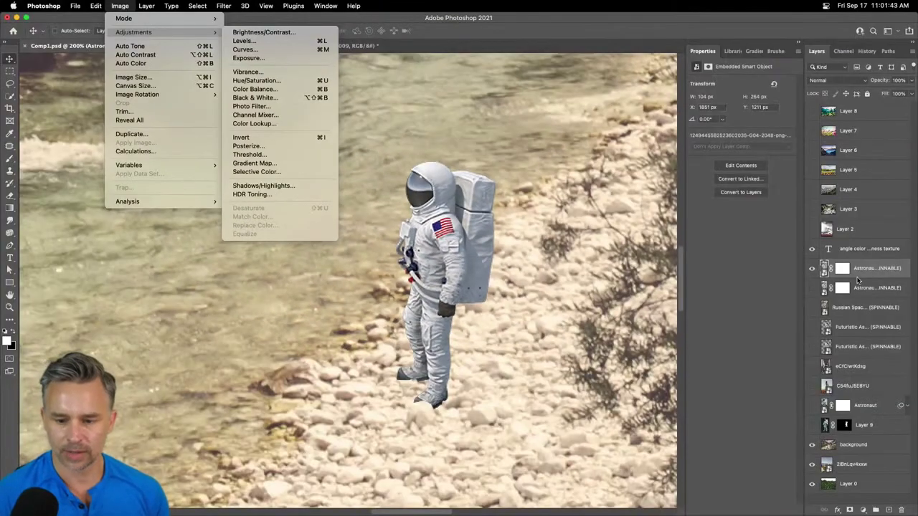
pyautogui.click(841, 269)
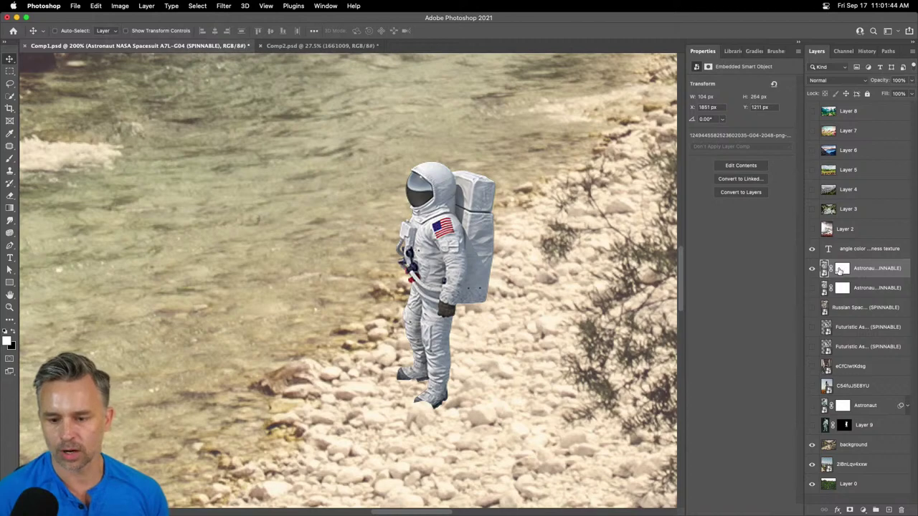
# - Rasterize the astronaut copy smart object into a pixel layer
pyautogui.rightClick(841, 269)
pyautogui.click(894, 273)
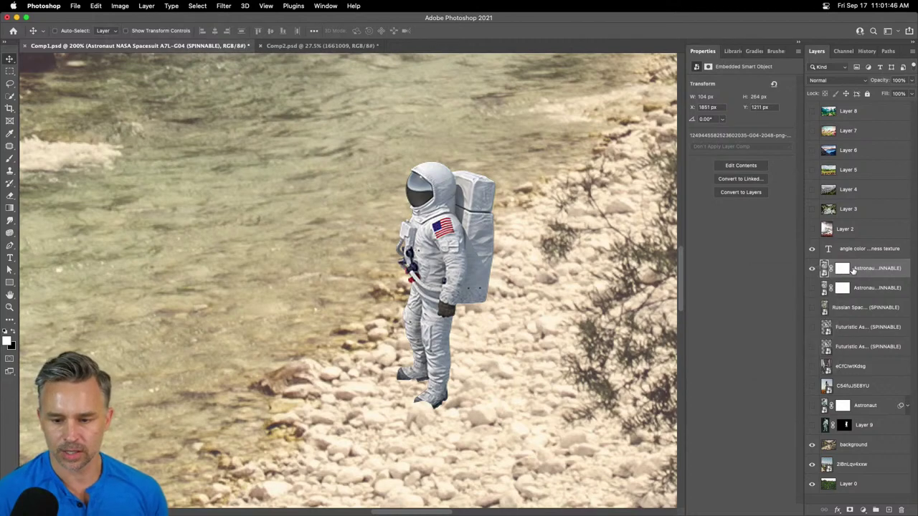
pyautogui.rightClick(868, 269)
pyautogui.click(789, 228)
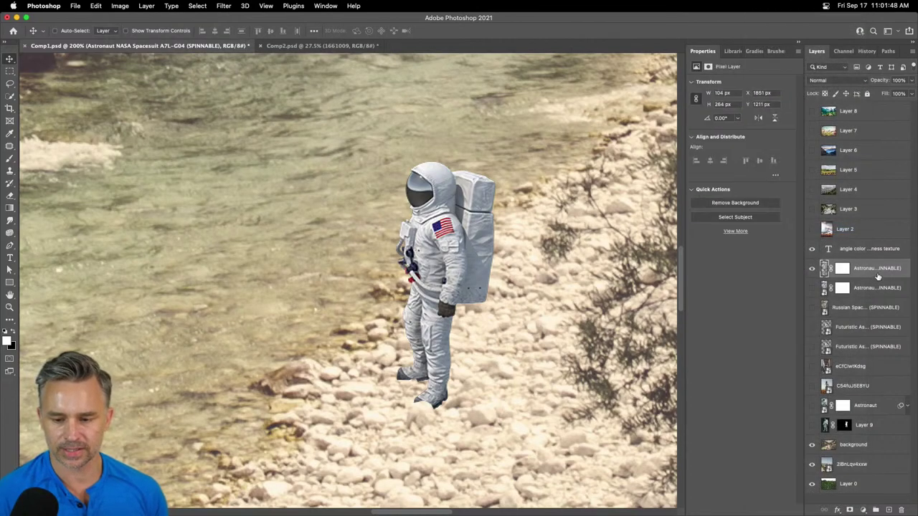
# - Apply the copy's layer mask, then undo it to keep the mask intact
pyautogui.rightClick(843, 269)
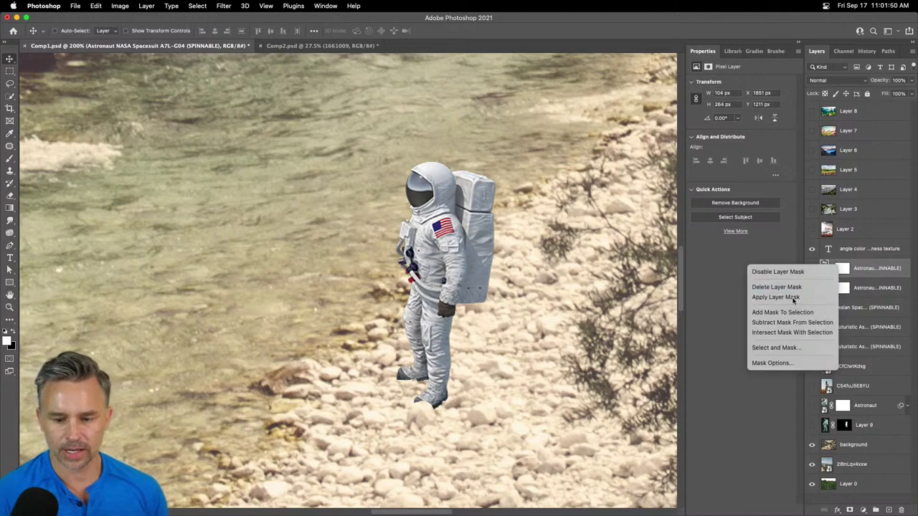
pyautogui.click(822, 298)
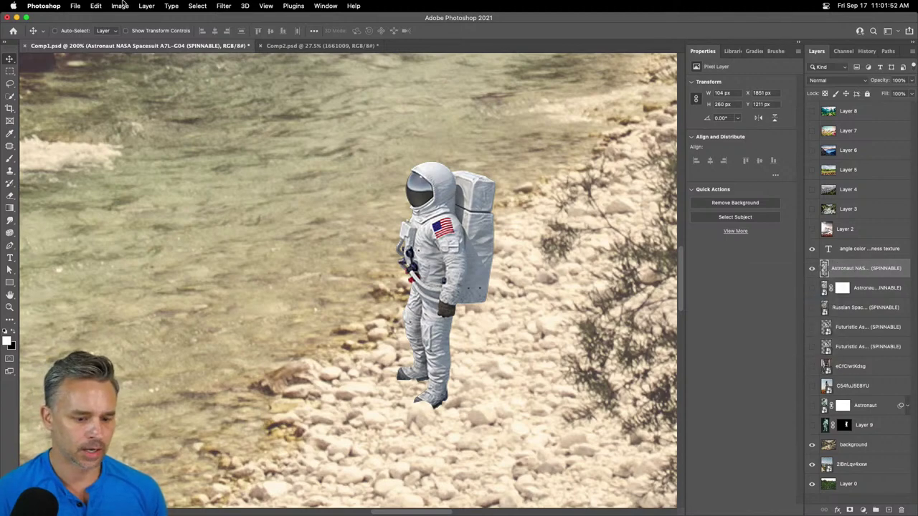
pyautogui.press('super+z')
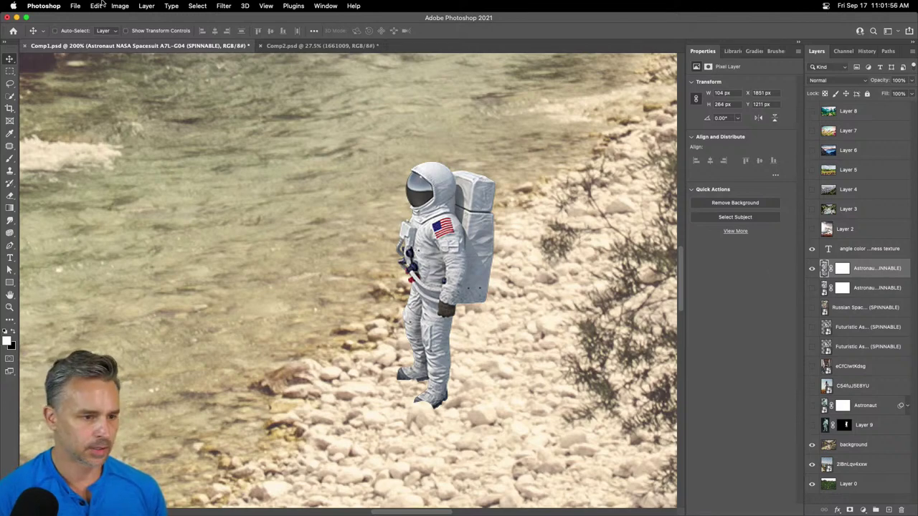
pyautogui.click(120, 6)
# - Open Match Color with Comp1.psd as source and the background layer as colour reference
pyautogui.moveTo(140, 33)
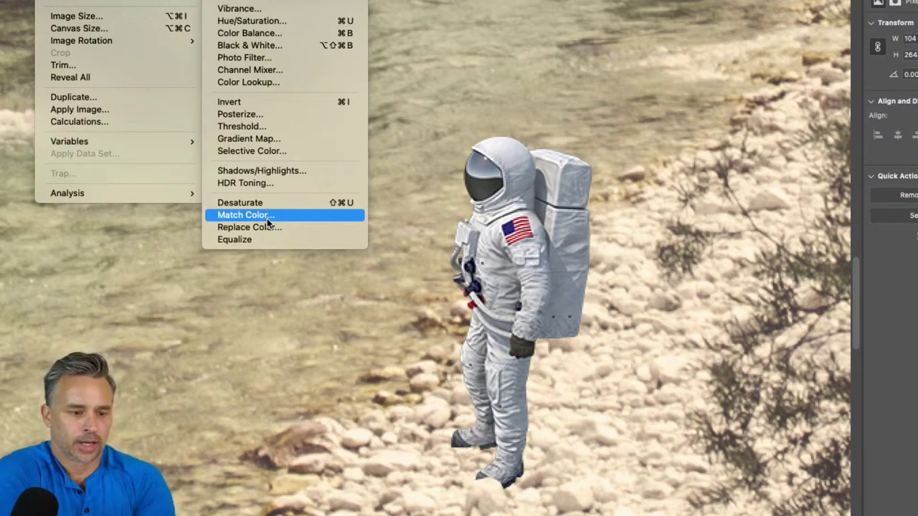
pyautogui.click(268, 223)
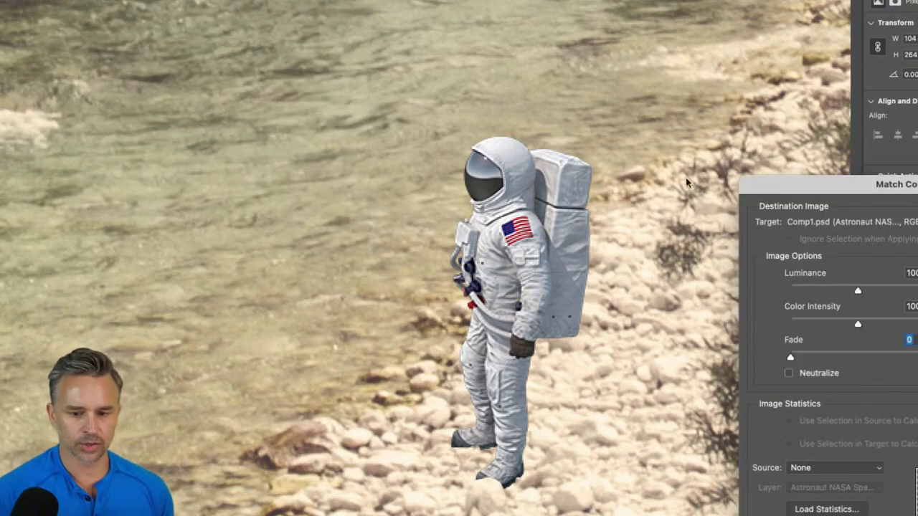
pyautogui.moveTo(795, 183); pyautogui.dragTo(591, 65)
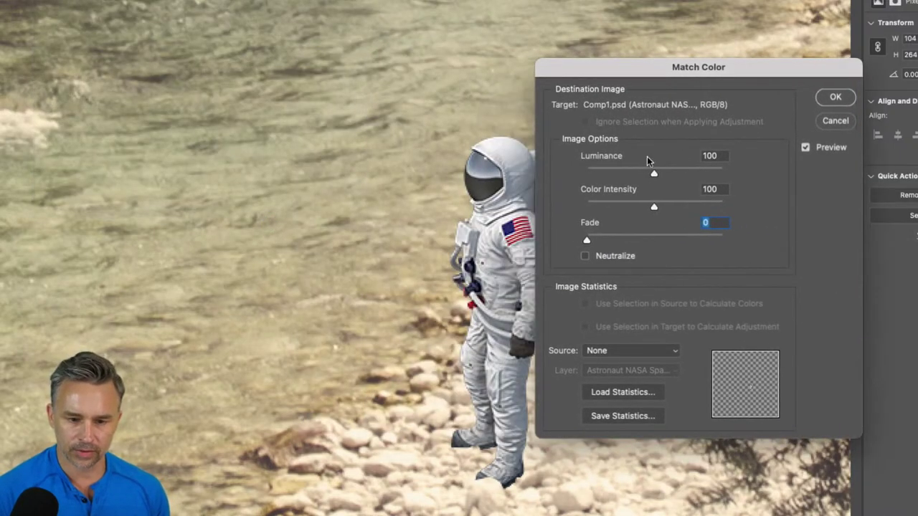
pyautogui.click(630, 352)
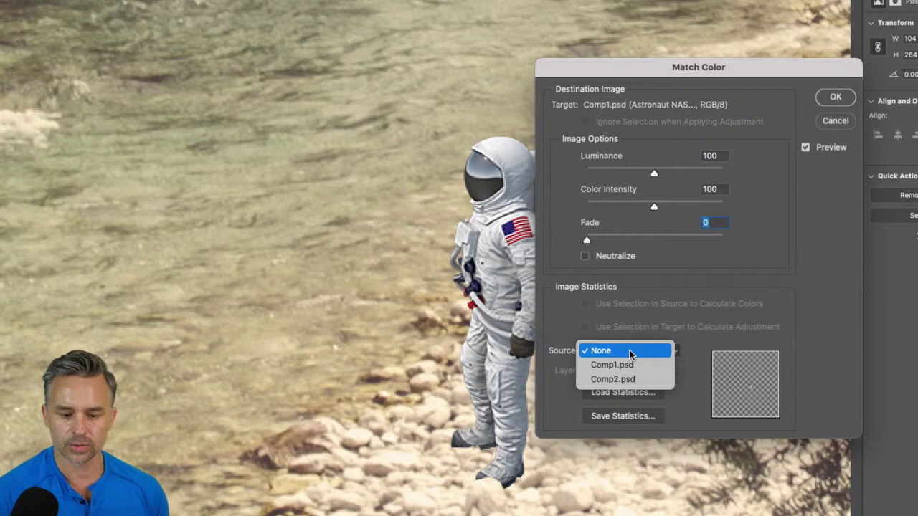
pyautogui.click(635, 365)
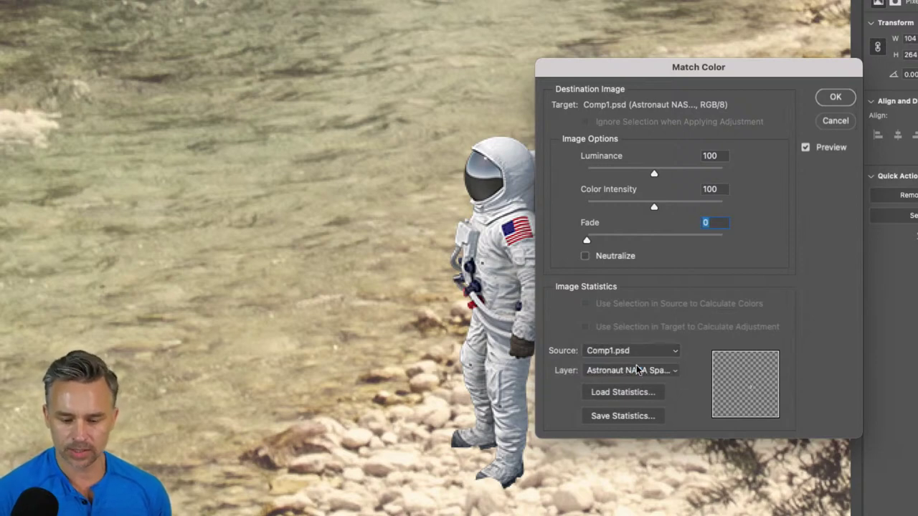
pyautogui.click(652, 373)
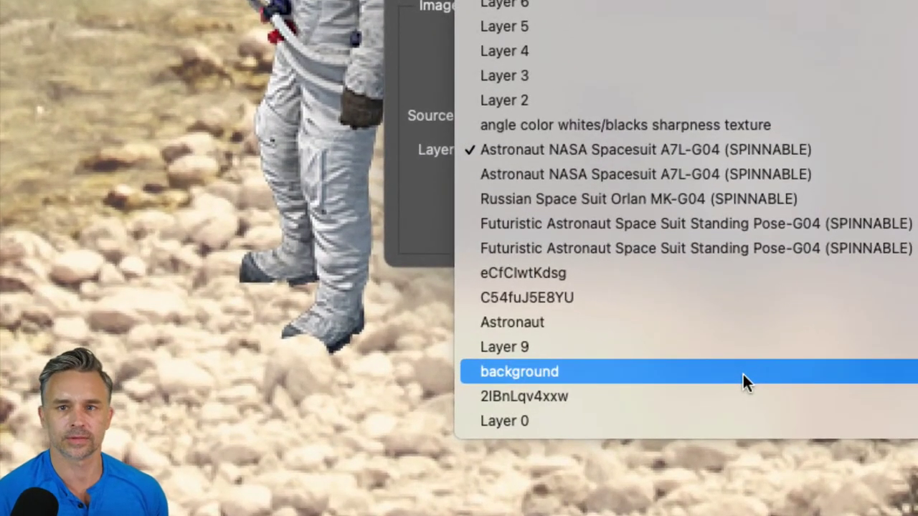
pyautogui.click(742, 374)
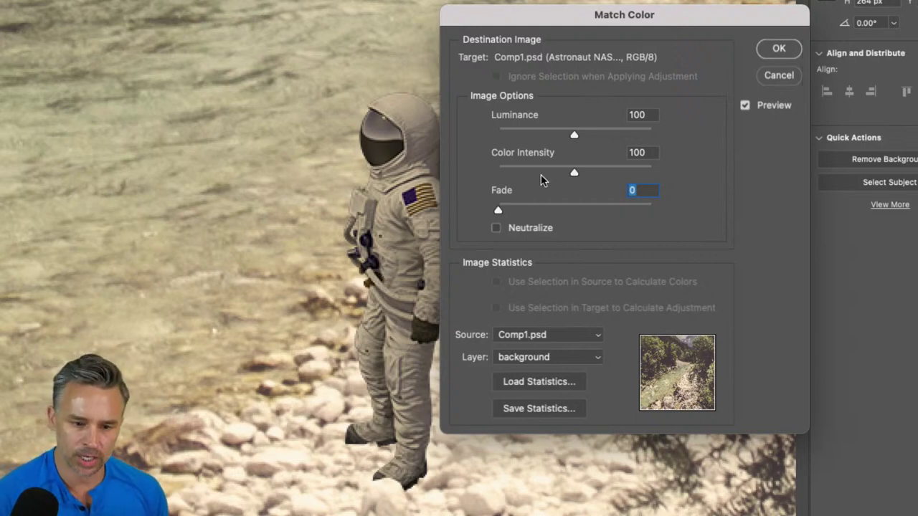
# - Turn on Neutralize in Match Color and move the dialog off the astronaut
pyautogui.click(496, 228)
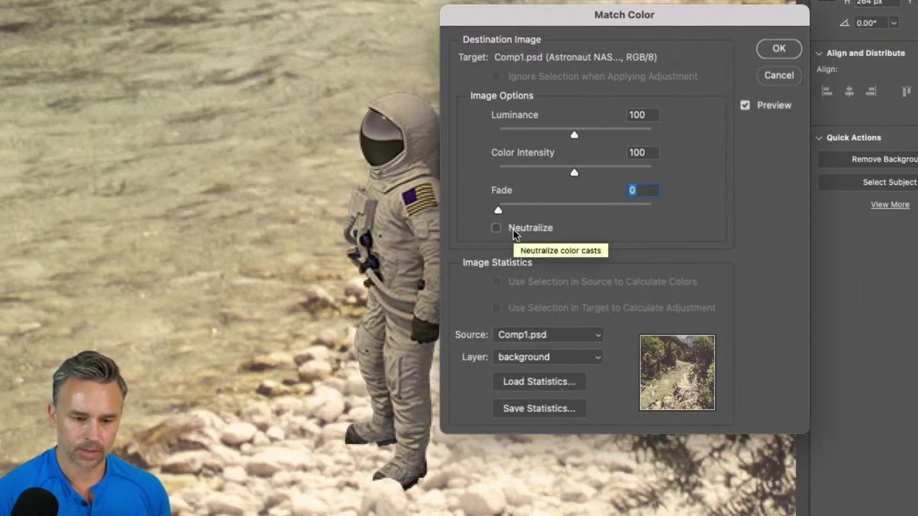
pyautogui.click(514, 234)
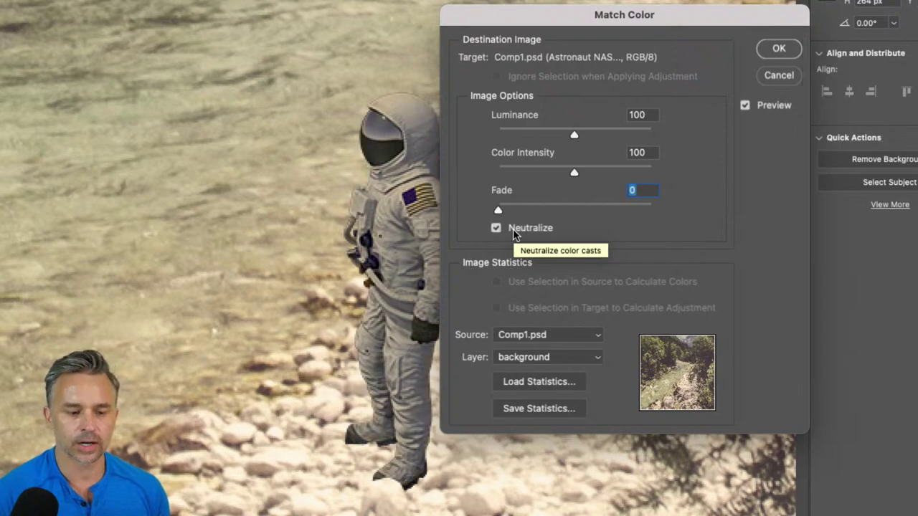
pyautogui.click(513, 234)
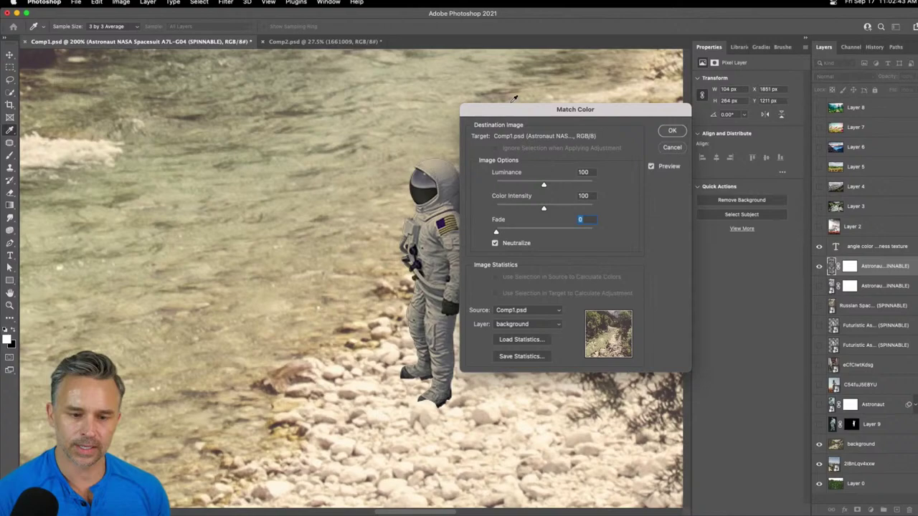
pyautogui.moveTo(525, 8); pyautogui.dragTo(585, 13)
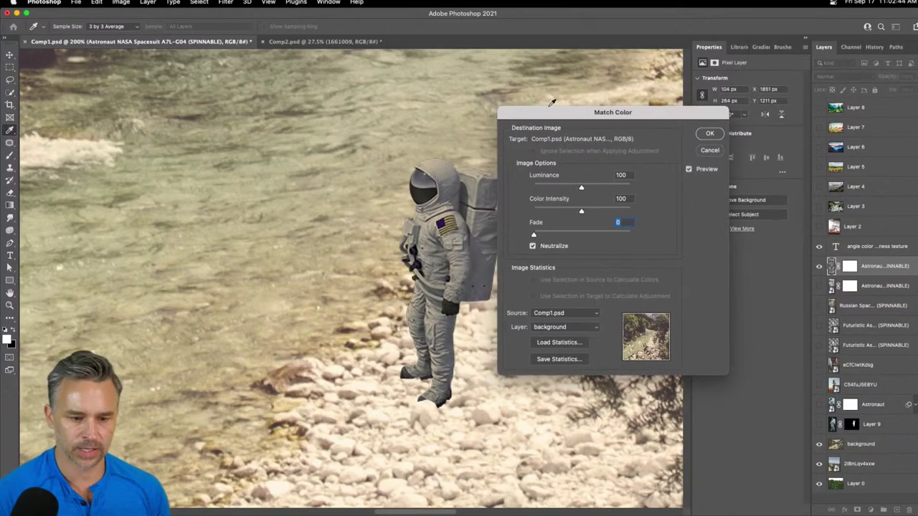
pyautogui.moveTo(551, 103); pyautogui.dragTo(566, 105)
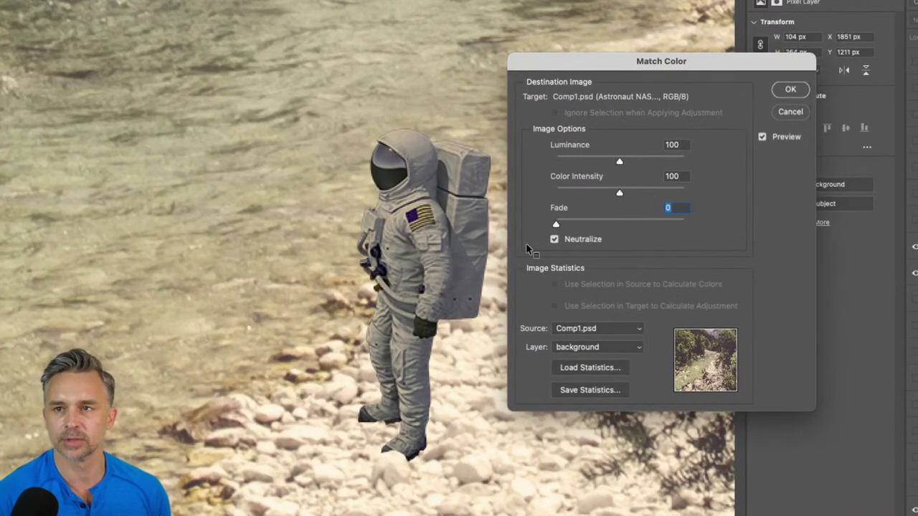
# - Set Luminance to 97 and Color Intensity to 143, then apply the match
pyautogui.moveTo(626, 194); pyautogui.dragTo(665, 194)
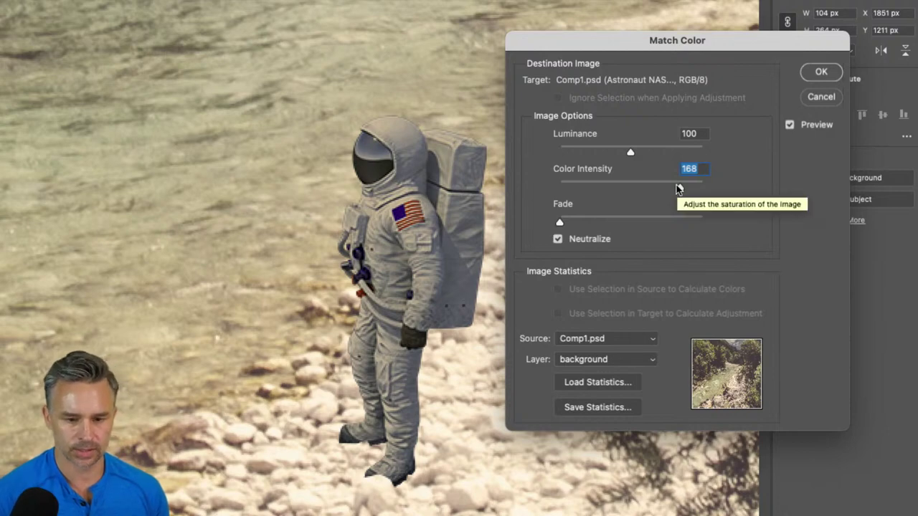
pyautogui.moveTo(679, 188); pyautogui.dragTo(705, 190)
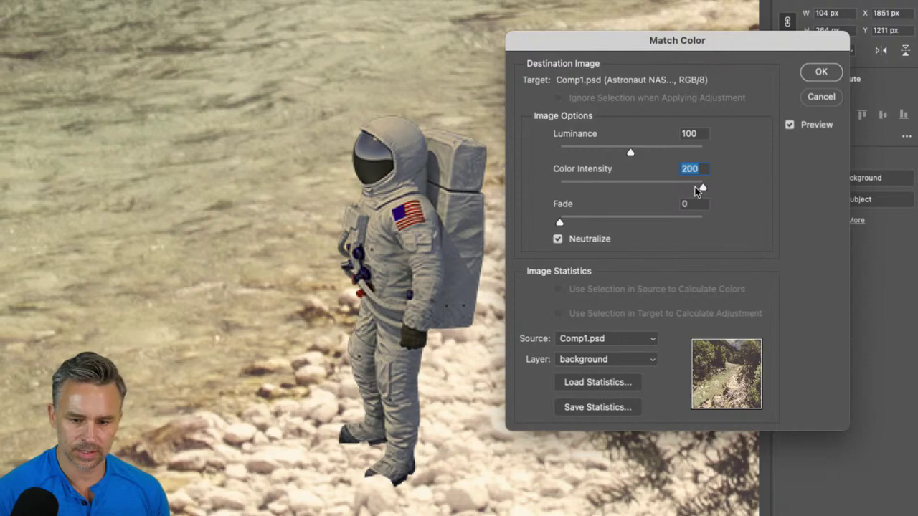
pyautogui.moveTo(630, 153); pyautogui.dragTo(668, 156)
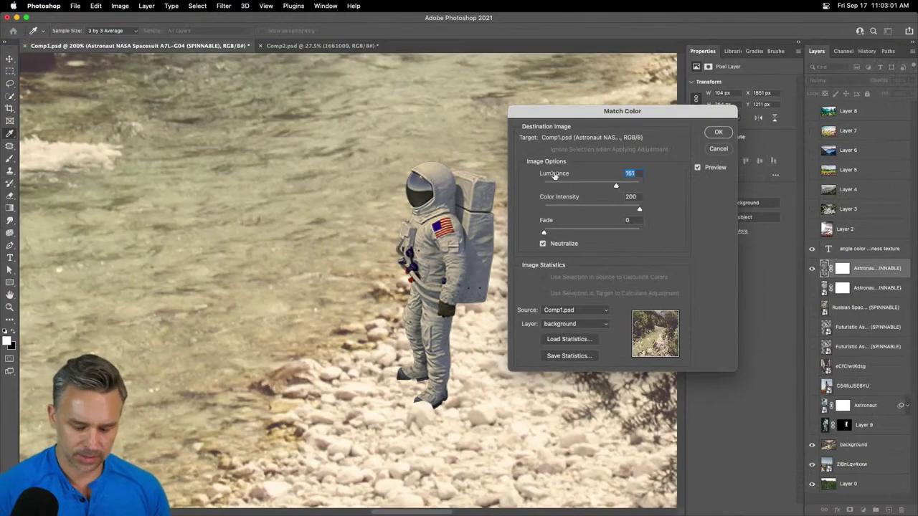
pyautogui.press('super+minus')
pyautogui.press('super+minus')
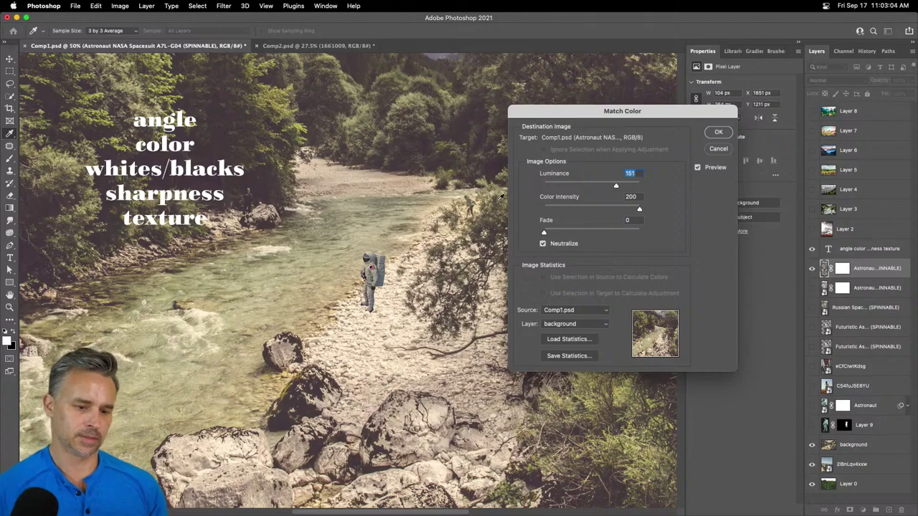
pyautogui.moveTo(546, 133); pyautogui.dragTo(491, 155)
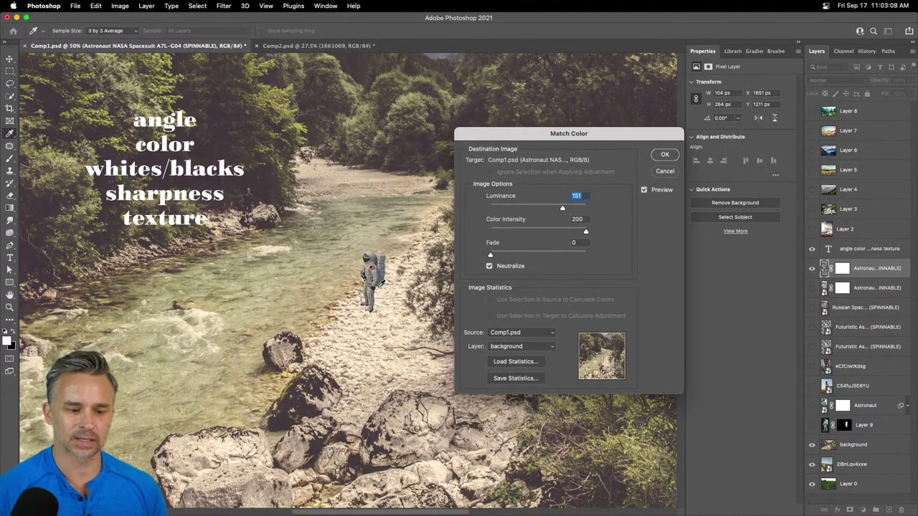
pyautogui.click(536, 207)
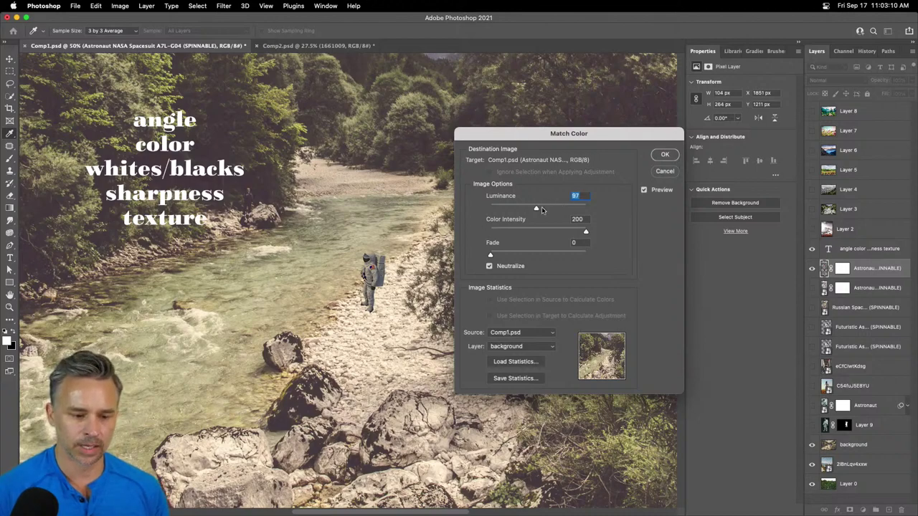
pyautogui.click(554, 231)
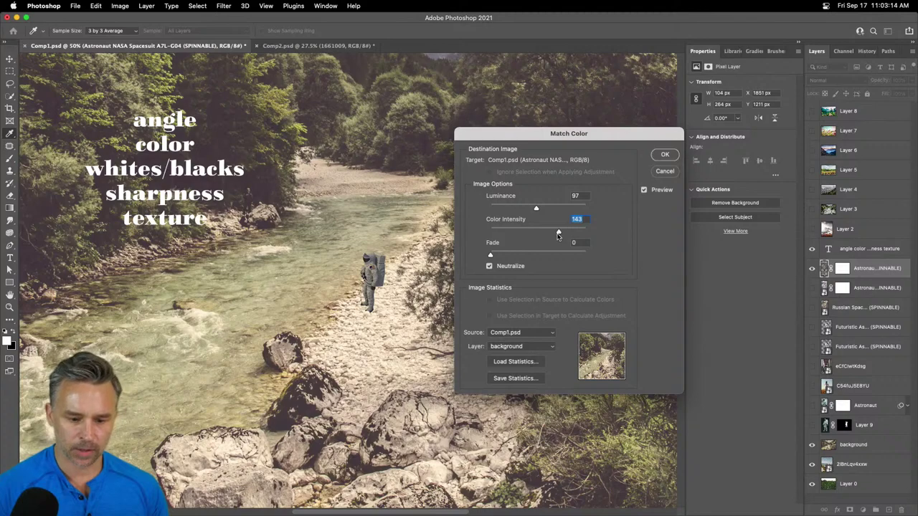
pyautogui.click(660, 157)
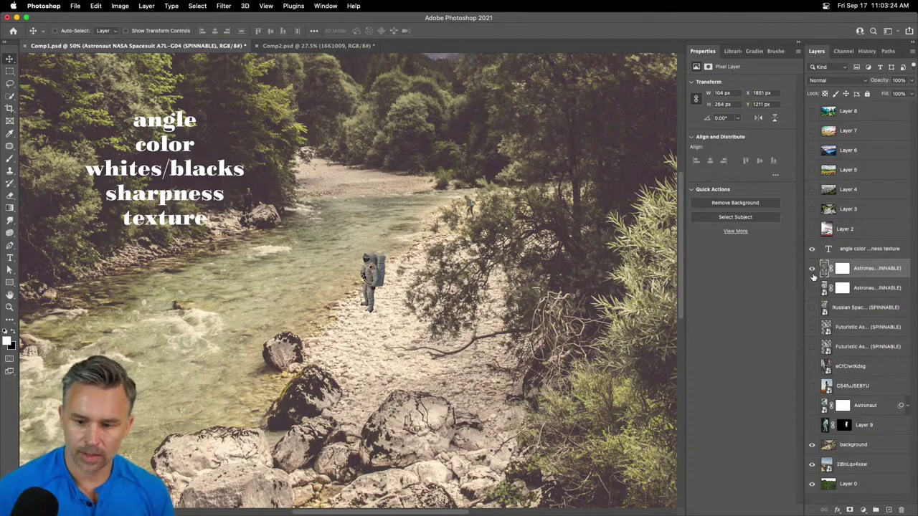
# - Hide the colour-matched copy, show the original astronaut layer, and widen the Layers panel
pyautogui.click(812, 268)
pyautogui.click(812, 288)
pyautogui.click(860, 291)
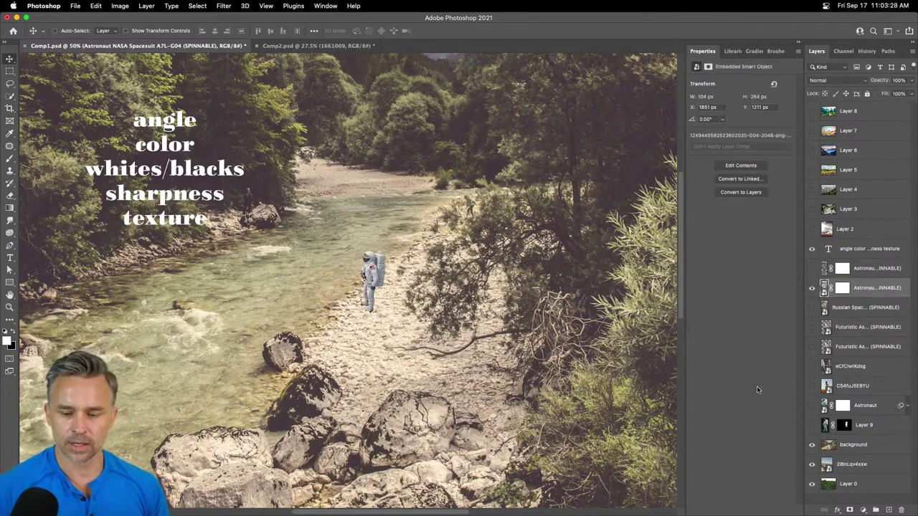
pyautogui.click(800, 44)
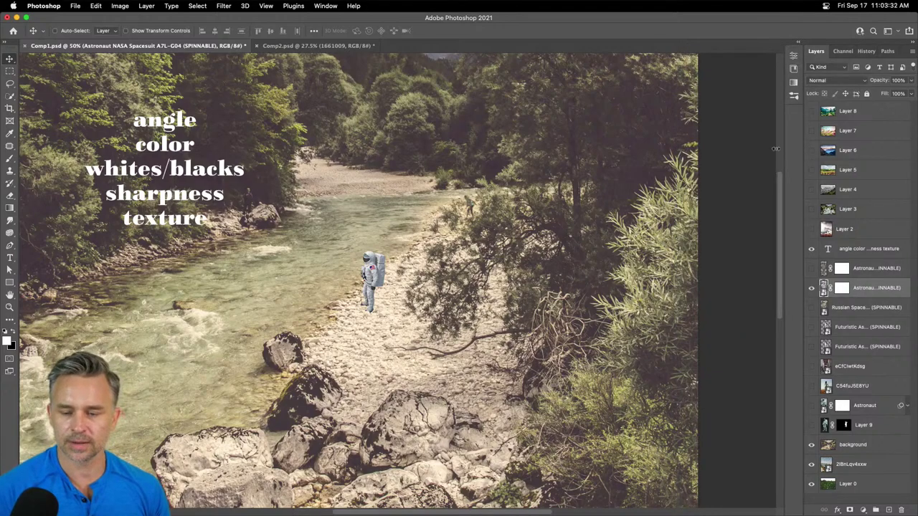
pyautogui.moveTo(803, 150); pyautogui.dragTo(732, 151)
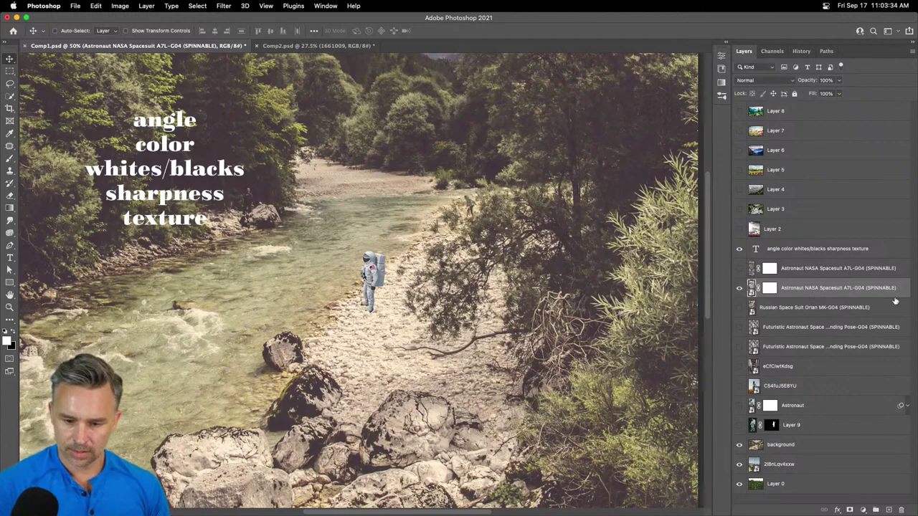
# - Rename the two astronaut layers to 'match color' and 'Astronaut'
pyautogui.doubleClick(802, 269)
pyautogui.write('match color')
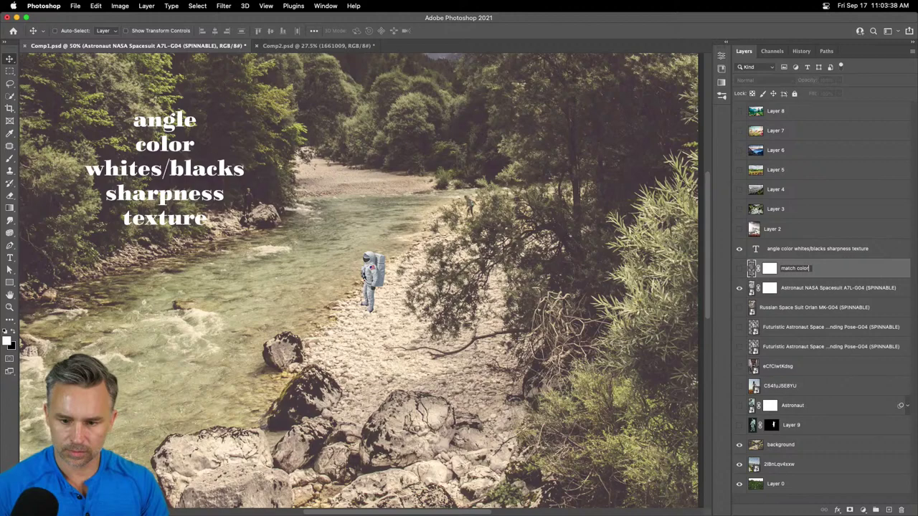
pyautogui.press('Return')
pyautogui.doubleClick(792, 288)
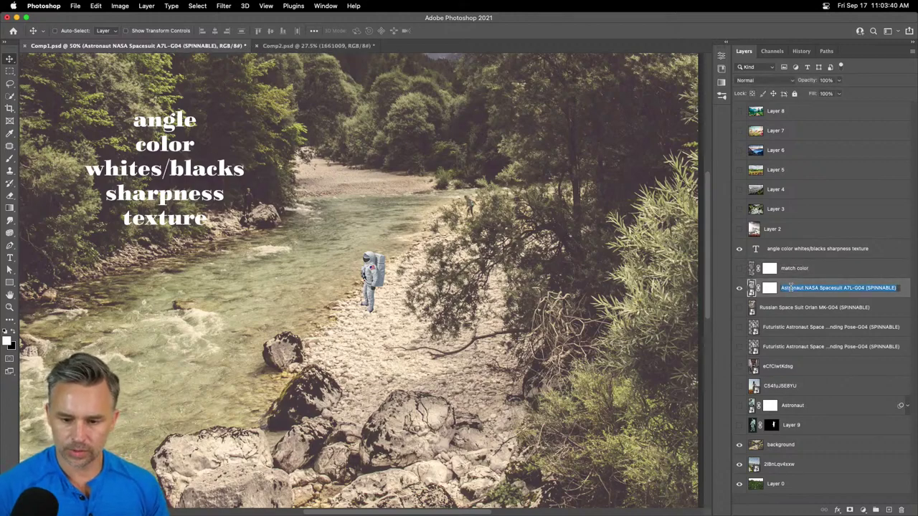
pyautogui.write('cur')
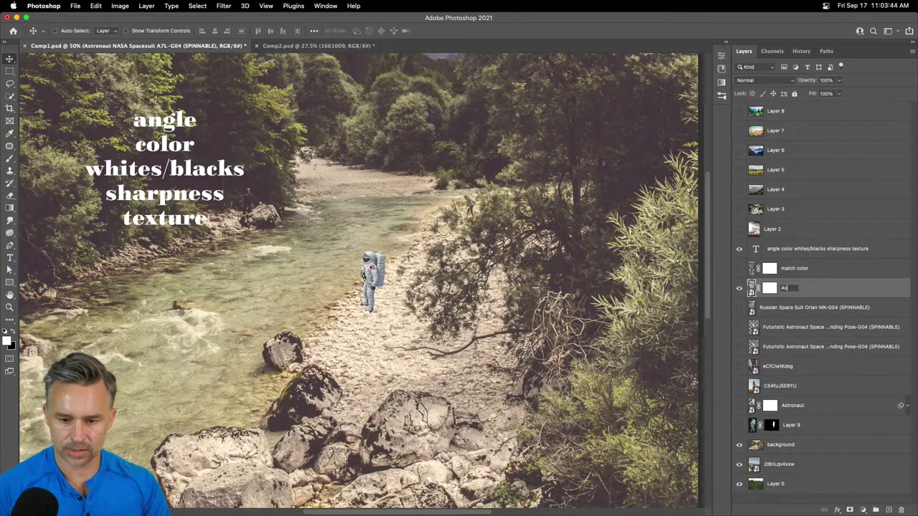
pyautogui.press('Return')
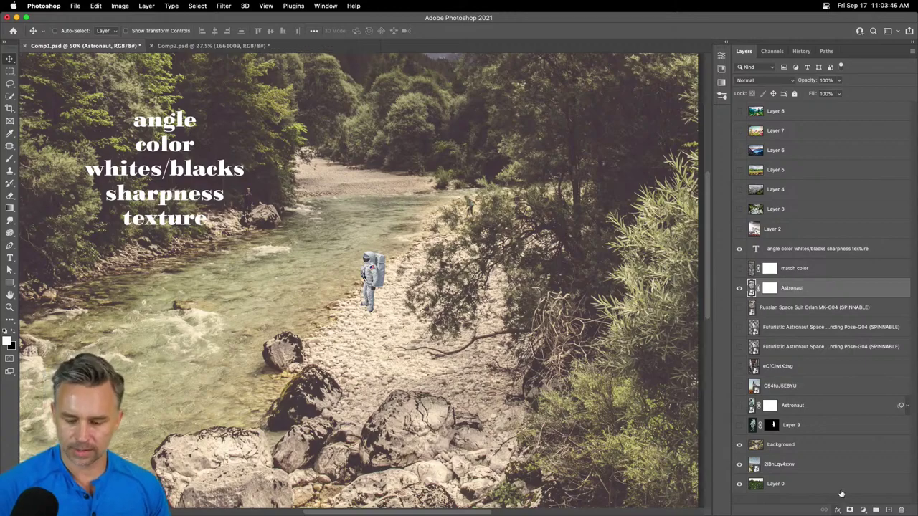
# - Add a Curves adjustment layer above Astronaut and zoom in on the astronaut
pyautogui.click(863, 510)
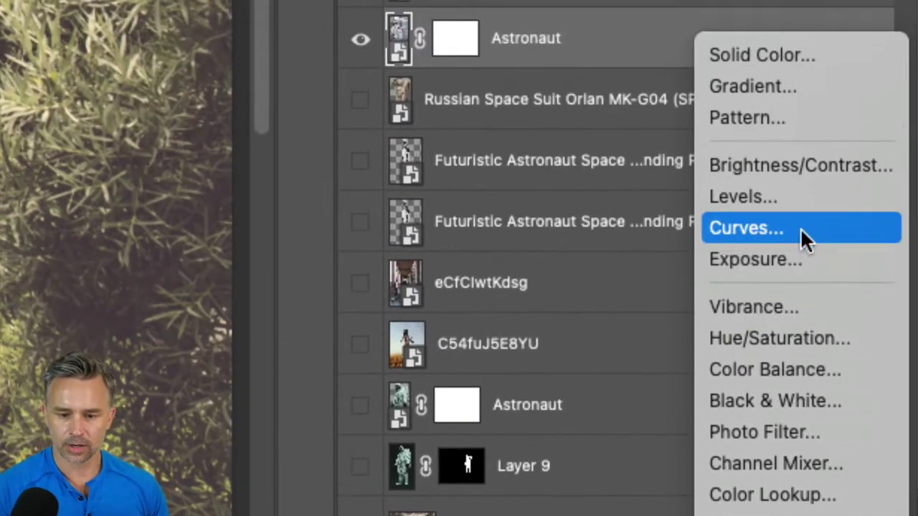
pyautogui.click(800, 228)
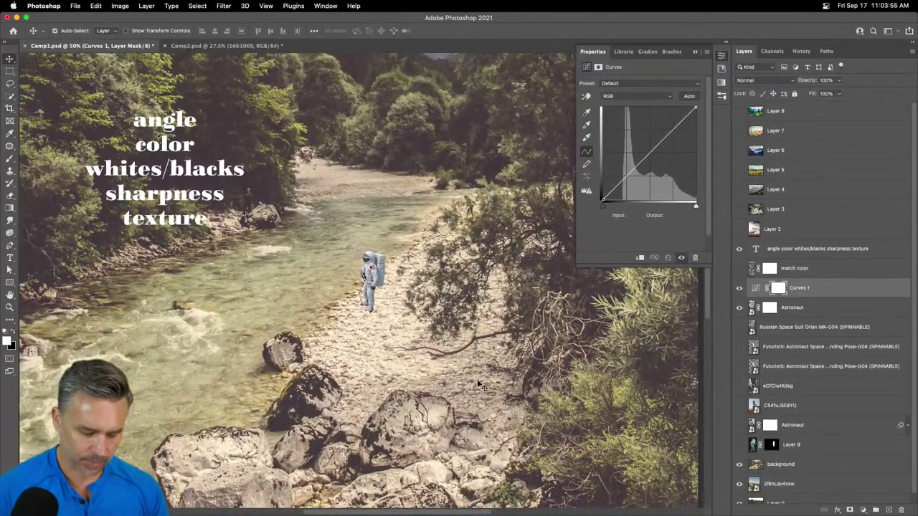
pyautogui.press('super+equal')
pyautogui.press('super+equal')
pyautogui.press('super+equal')
pyautogui.press('super+equal')
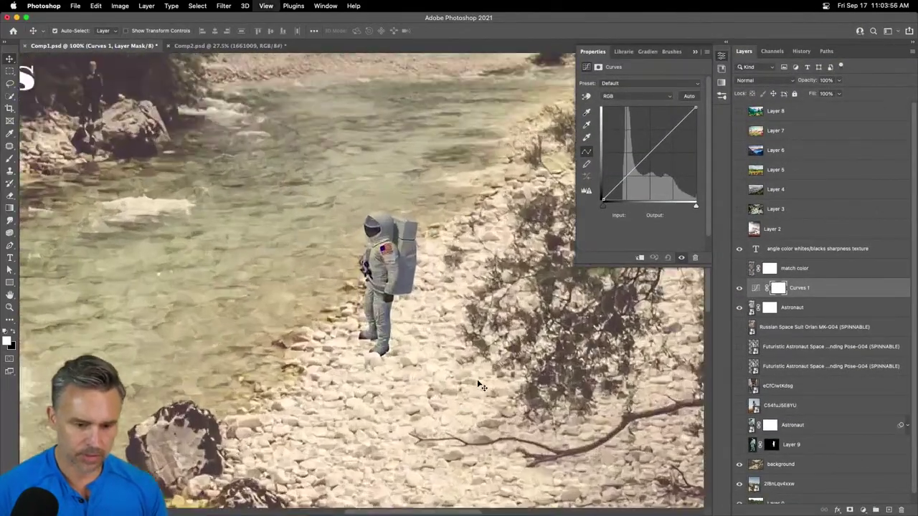
pyautogui.moveTo(388, 300); pyautogui.dragTo(319, 316)
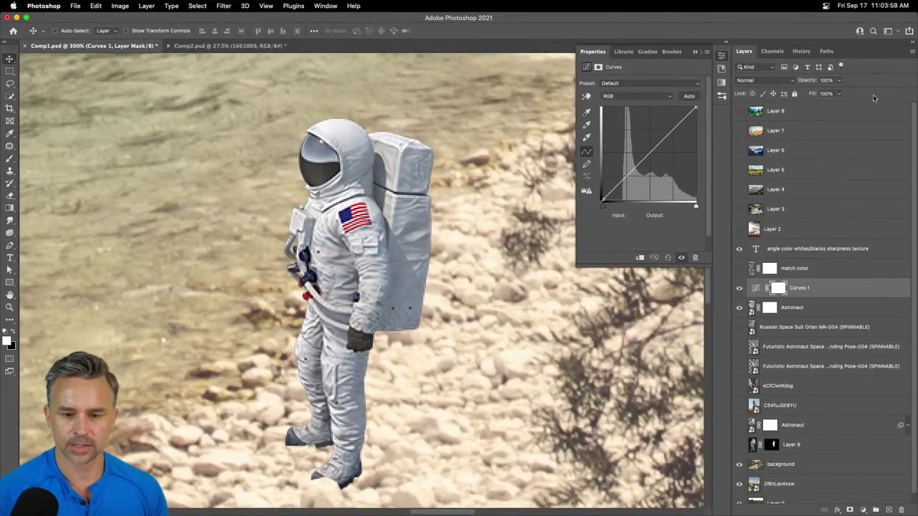
# - Test a raised Red channel curve point, then remove it to restore the straight curve
pyautogui.click(628, 96)
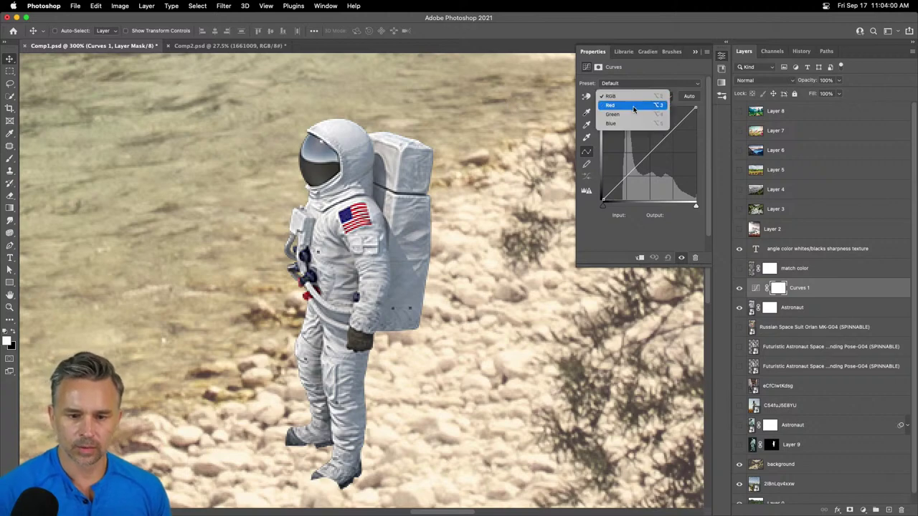
pyautogui.click(631, 105)
pyautogui.moveTo(644, 151); pyautogui.dragTo(637, 147)
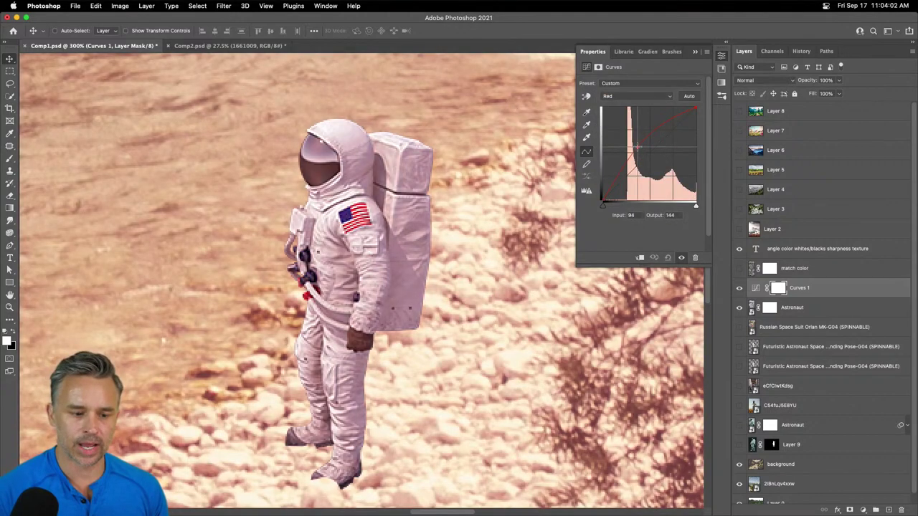
pyautogui.keyDown('alt'); pyautogui.click(801, 296); pyautogui.keyUp('alt')
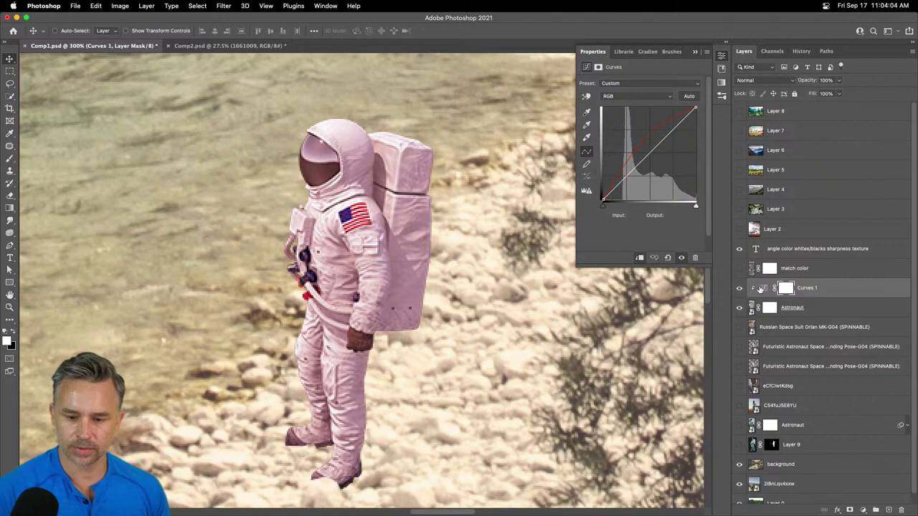
pyautogui.click(760, 289)
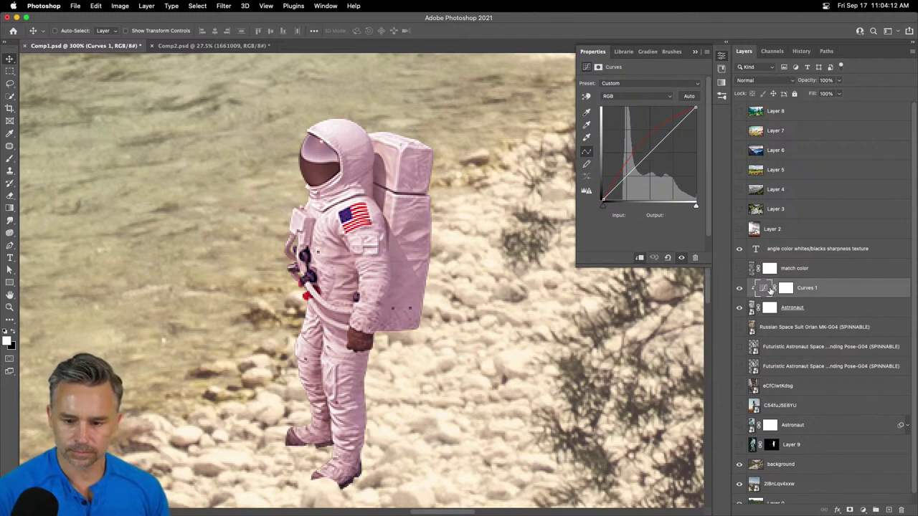
pyautogui.moveTo(618, 142); pyautogui.dragTo(740, 277)
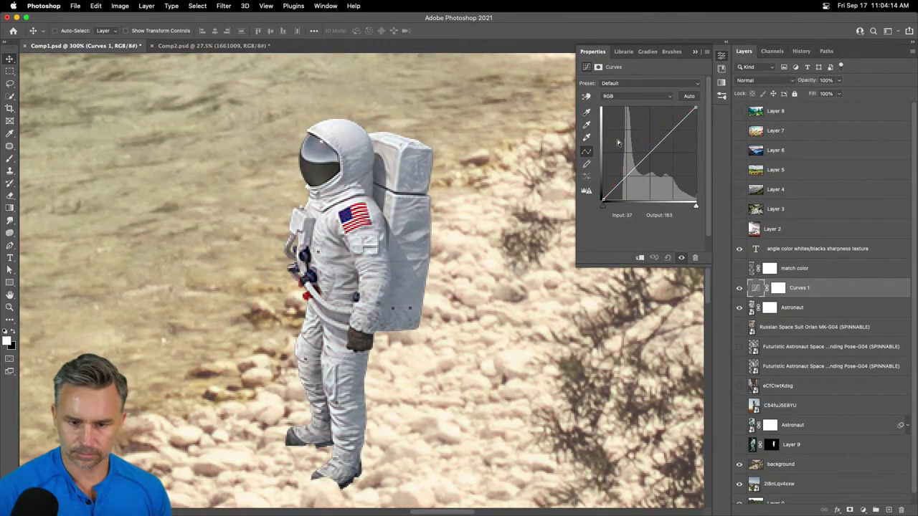
# - Clip Curves 1 to Astronaut and lift the Red curve, including a point sampled from the suit
pyautogui.keyDown('alt'); pyautogui.click(807, 295); pyautogui.keyUp('alt')
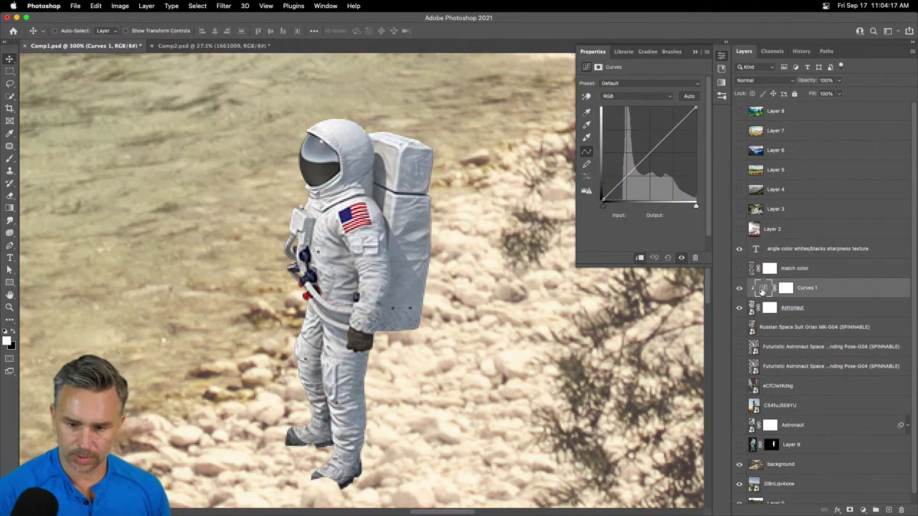
pyautogui.click(650, 96)
pyautogui.click(650, 106)
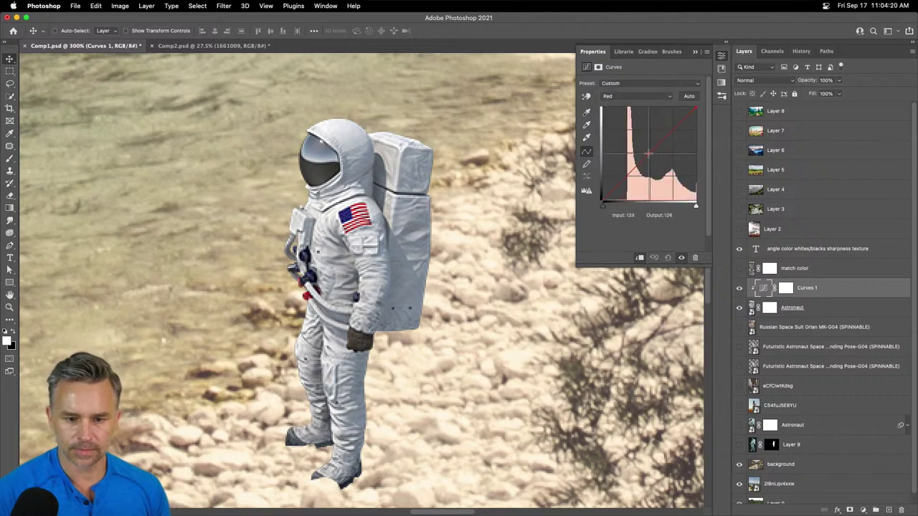
pyautogui.moveTo(649, 155); pyautogui.dragTo(648, 147)
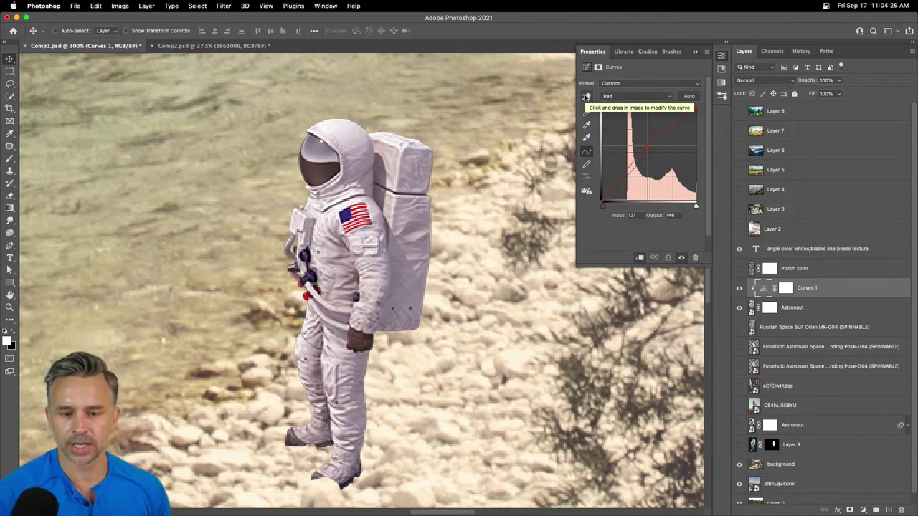
pyautogui.click(586, 97)
pyautogui.click(380, 271)
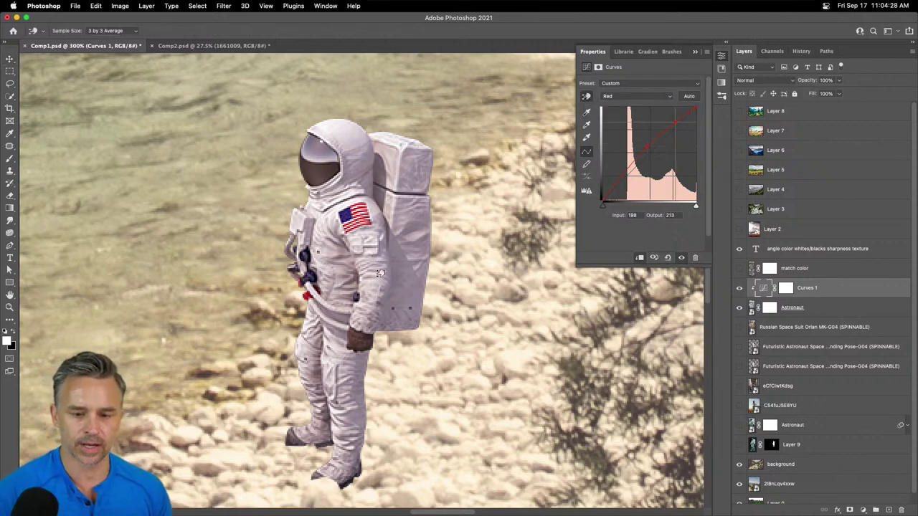
pyautogui.moveTo(380, 272); pyautogui.dragTo(384, 260)
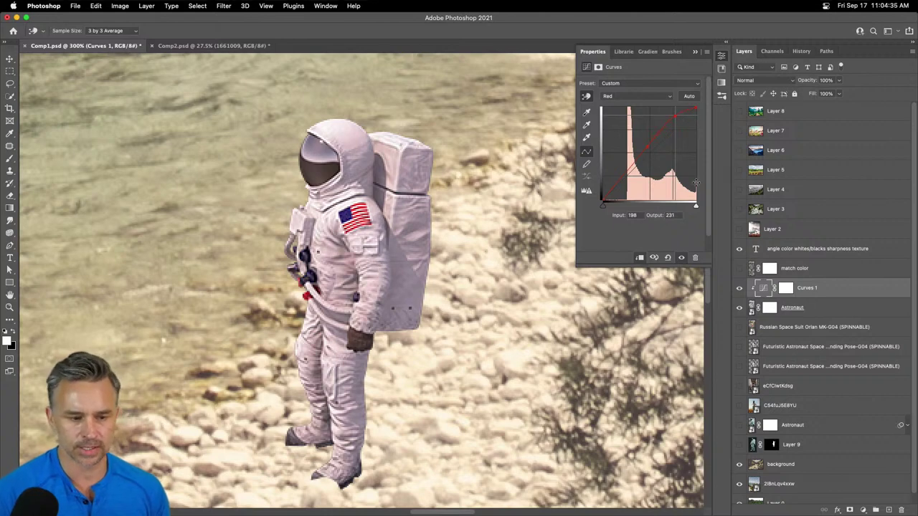
# - Adjust the Green curve midtones, check Blue and Red, then reset the curves to default
pyautogui.click(627, 97)
pyautogui.click(638, 107)
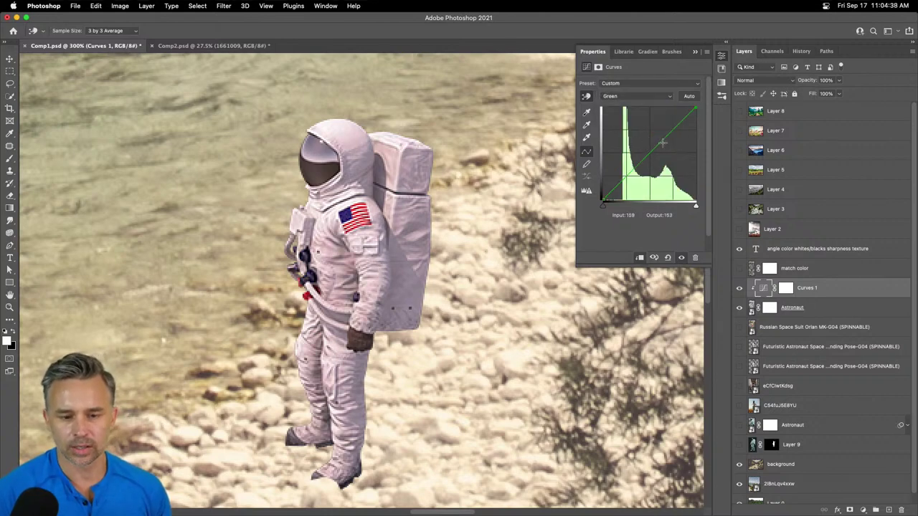
pyautogui.moveTo(663, 138); pyautogui.dragTo(646, 154)
pyautogui.click(628, 99)
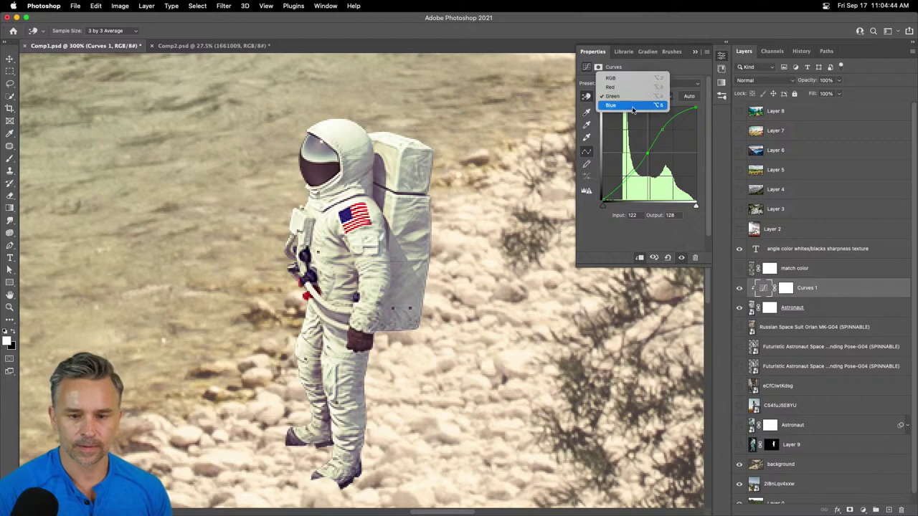
pyautogui.click(632, 107)
pyautogui.click(631, 99)
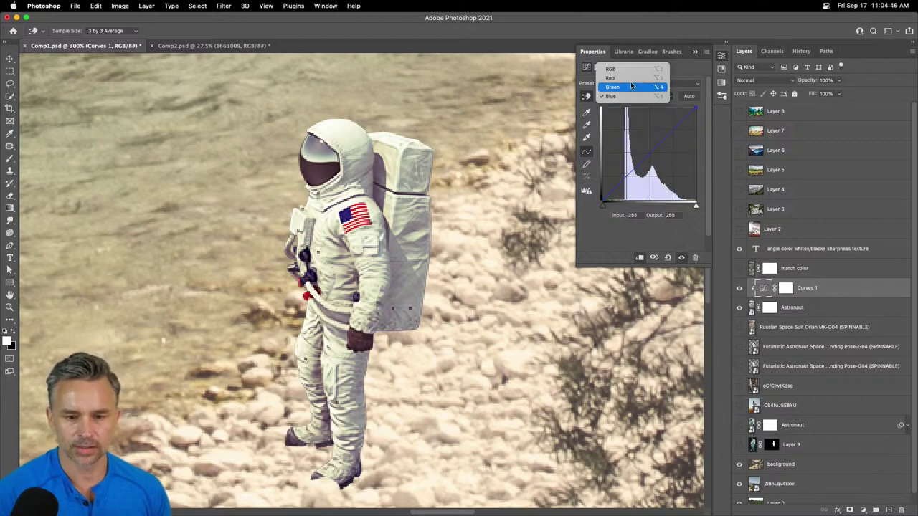
pyautogui.click(628, 77)
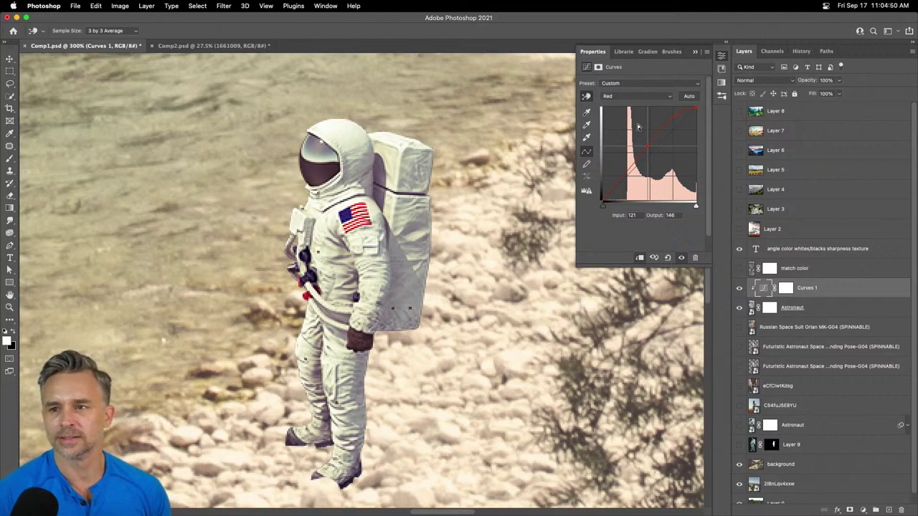
pyautogui.click(667, 258)
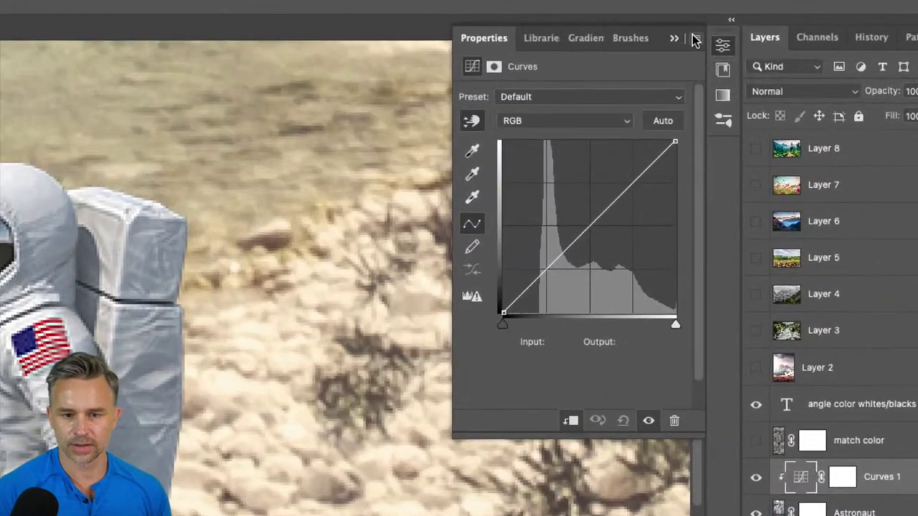
# - Try the Auto curves correction on the astronaut, then reset Curves 1 back to Default
pyautogui.click(692, 38)
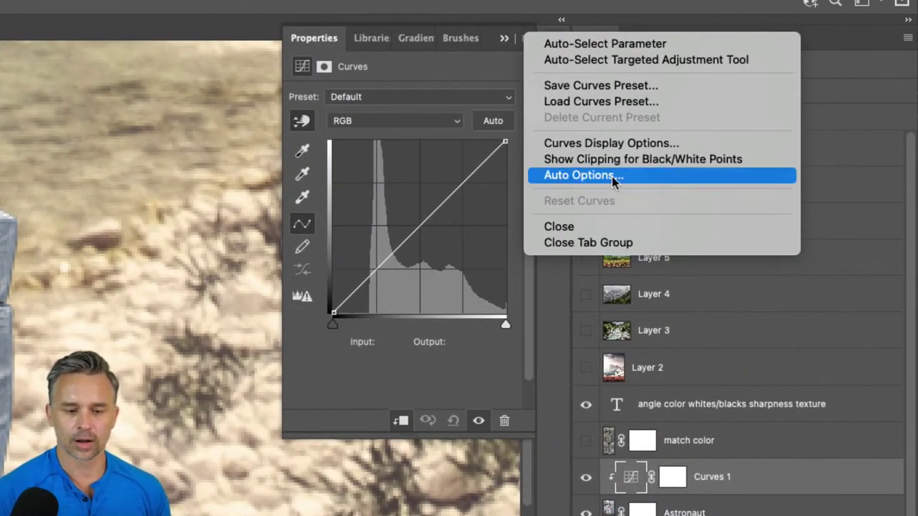
pyautogui.click(483, 119)
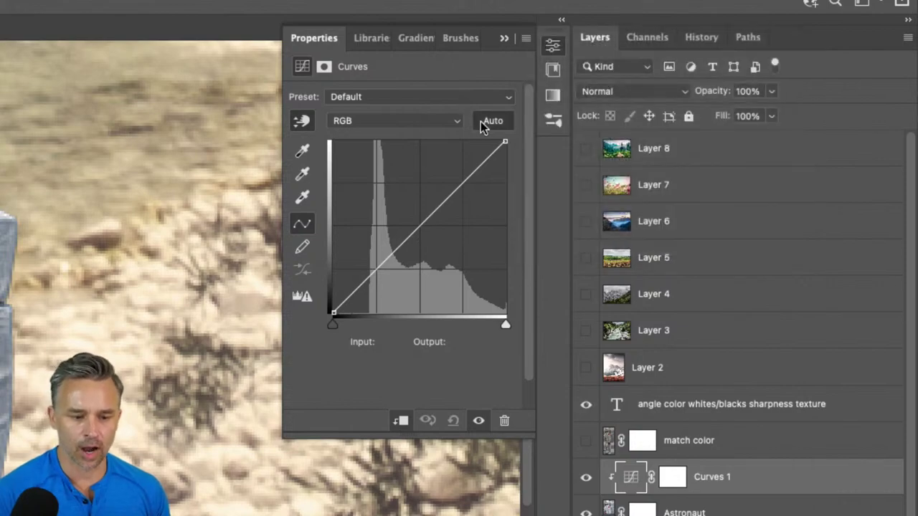
pyautogui.click(489, 122)
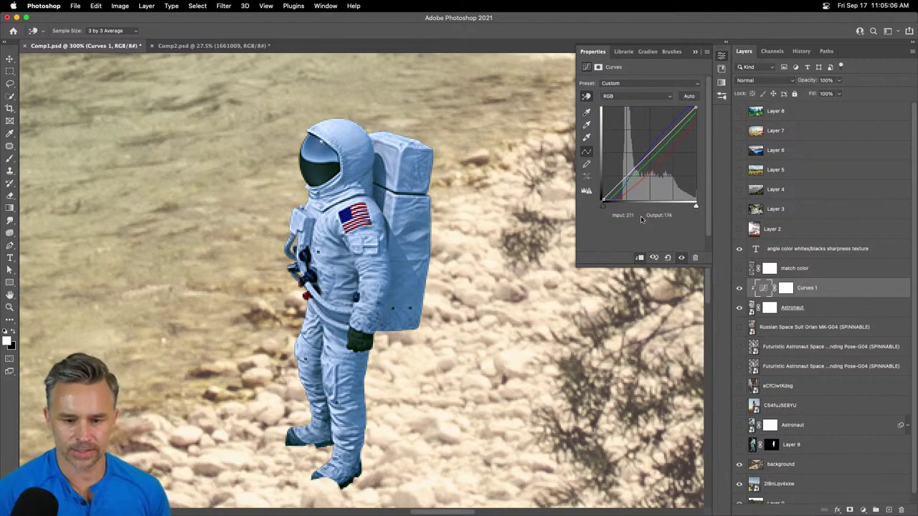
pyautogui.click(668, 259)
pyautogui.click(707, 54)
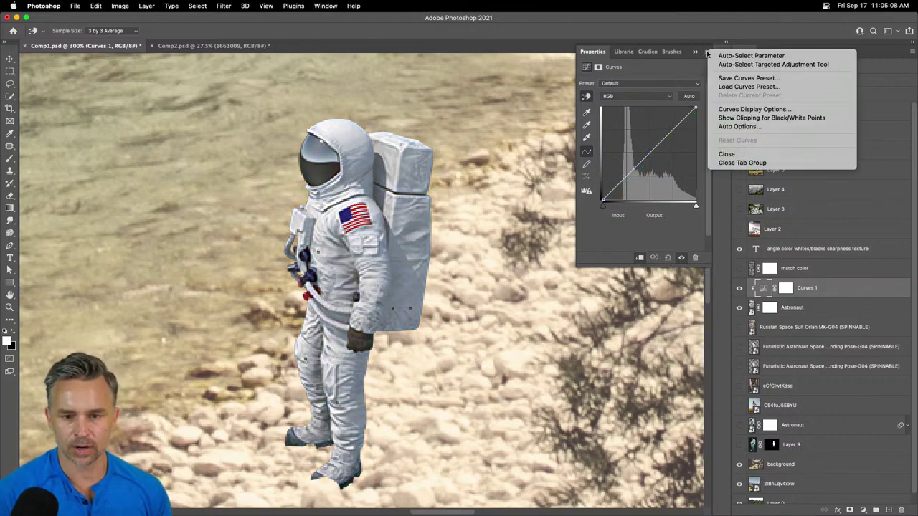
# - Compare the auto correction algorithms, settle on Find Dark & Light Colors, and open the Shadows target picker
pyautogui.click(765, 127)
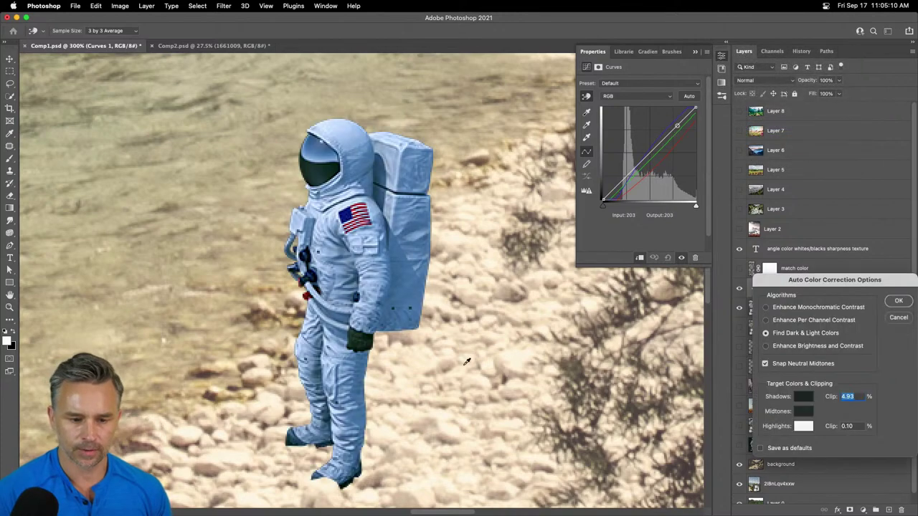
pyautogui.moveTo(809, 287); pyautogui.dragTo(529, 190)
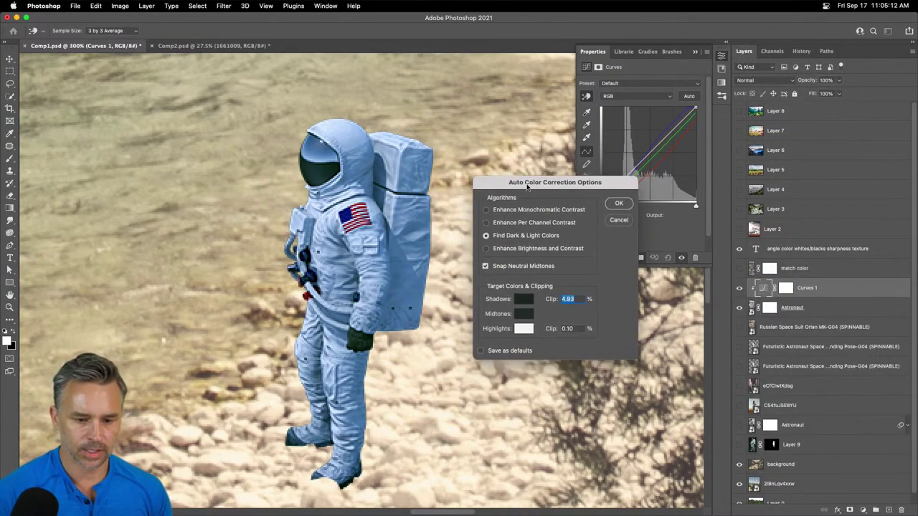
pyautogui.click(487, 210)
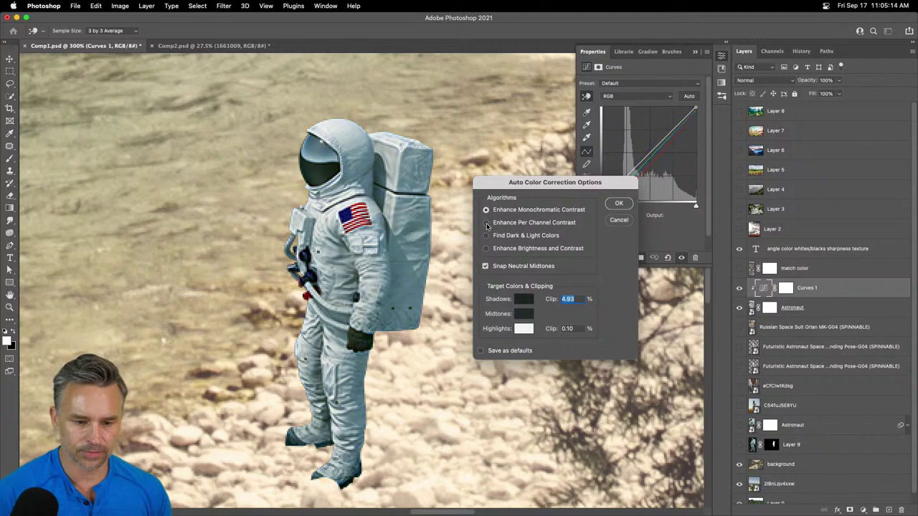
pyautogui.click(486, 223)
pyautogui.click(487, 249)
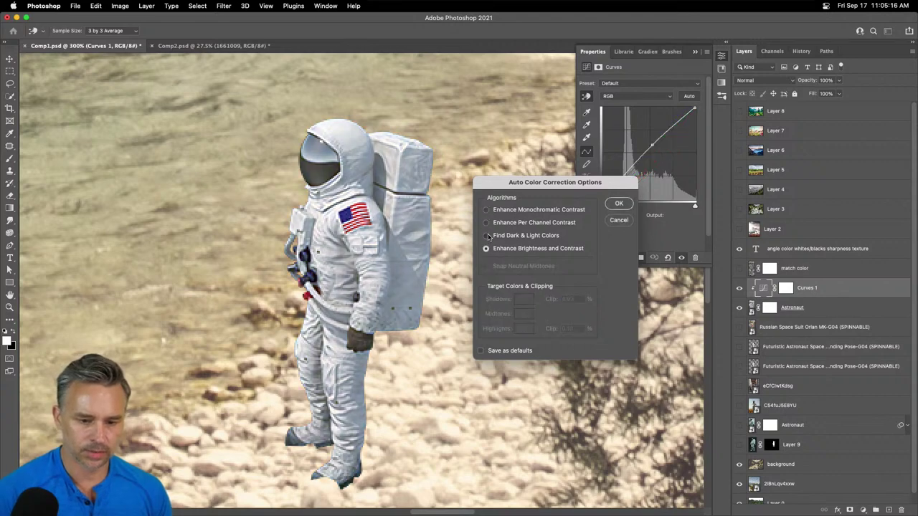
pyautogui.click(486, 236)
pyautogui.click(517, 302)
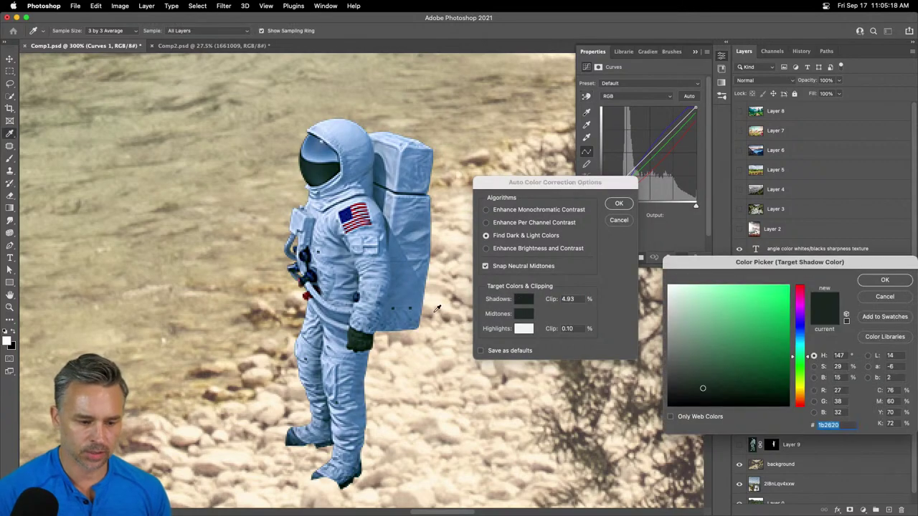
# - Set the target shadow to a dark scene tone and the midtone to a riverbank brown
pyautogui.press('super+minus')
pyautogui.press('super+minus')
pyautogui.press('super+minus')
pyautogui.press('super+minus')
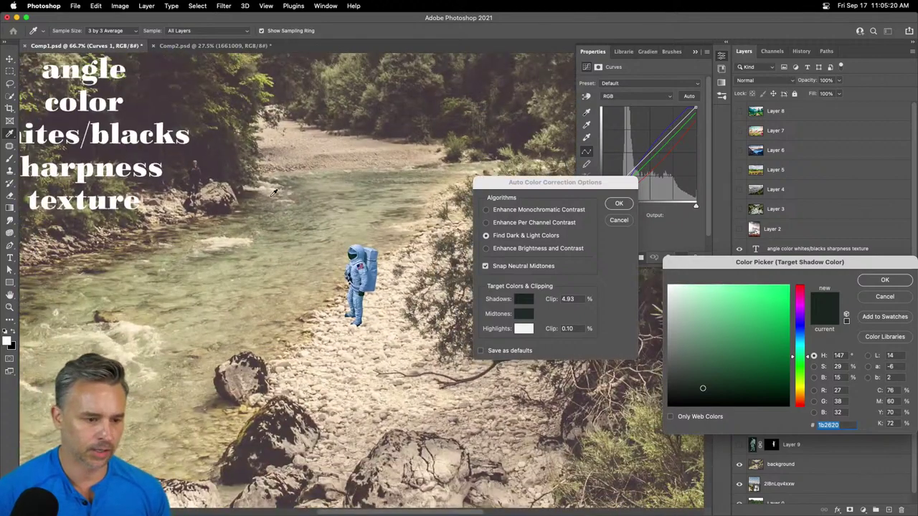
pyautogui.click(216, 163)
pyautogui.moveTo(722, 264); pyautogui.dragTo(577, 228)
pyautogui.click(759, 247)
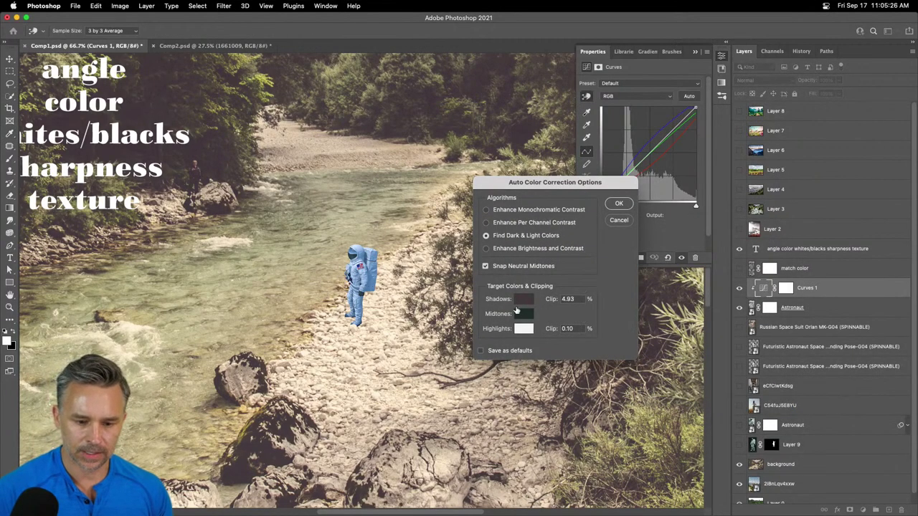
pyautogui.click(518, 319)
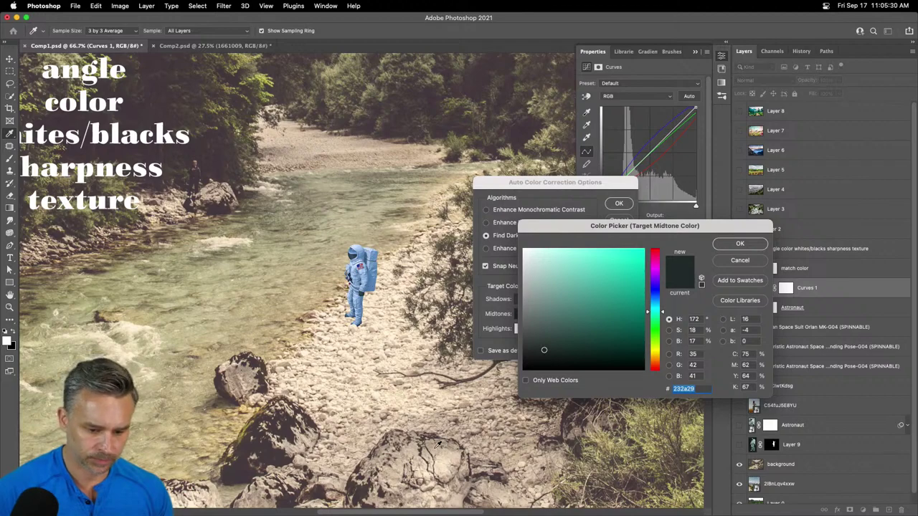
pyautogui.click(563, 421)
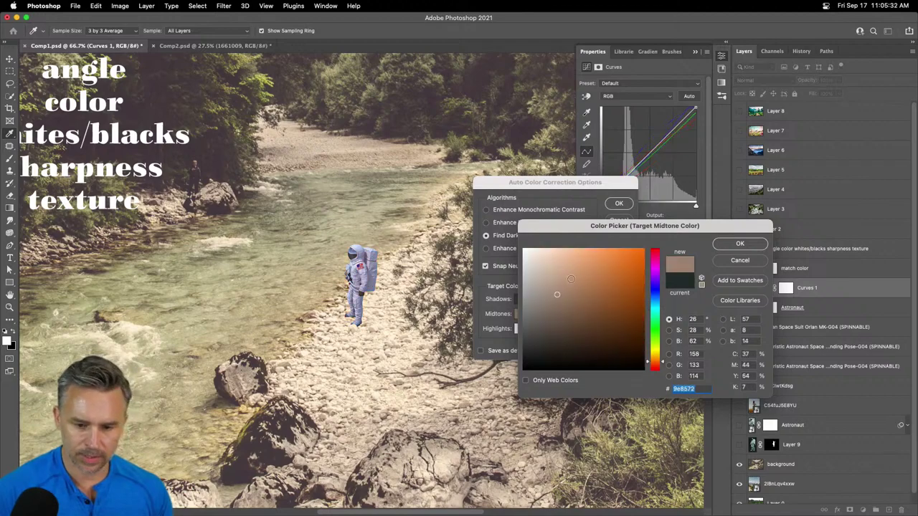
pyautogui.click(740, 243)
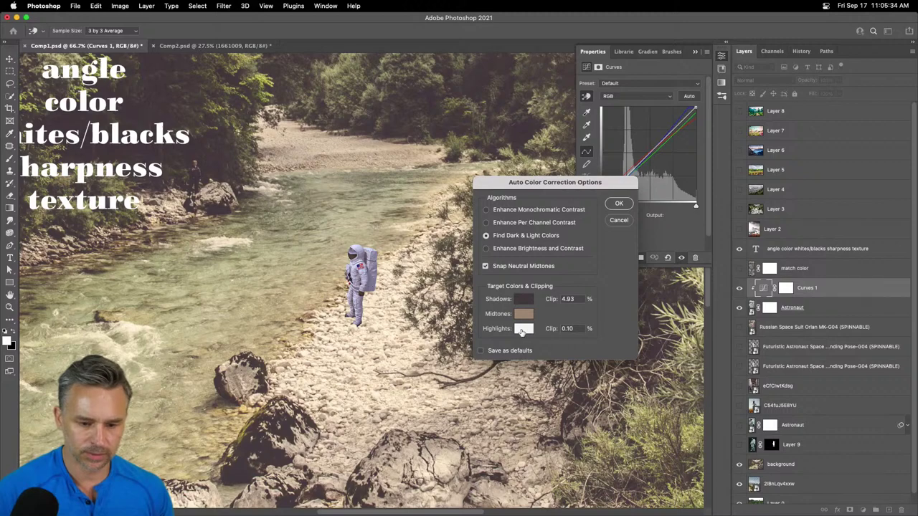
# - Set the target highlight to a warm river tone, keep Find Dark & Light Colors, toggle Snap Neutral Midtones
pyautogui.click(522, 328)
pyautogui.hscroll(-5, 450, 158)
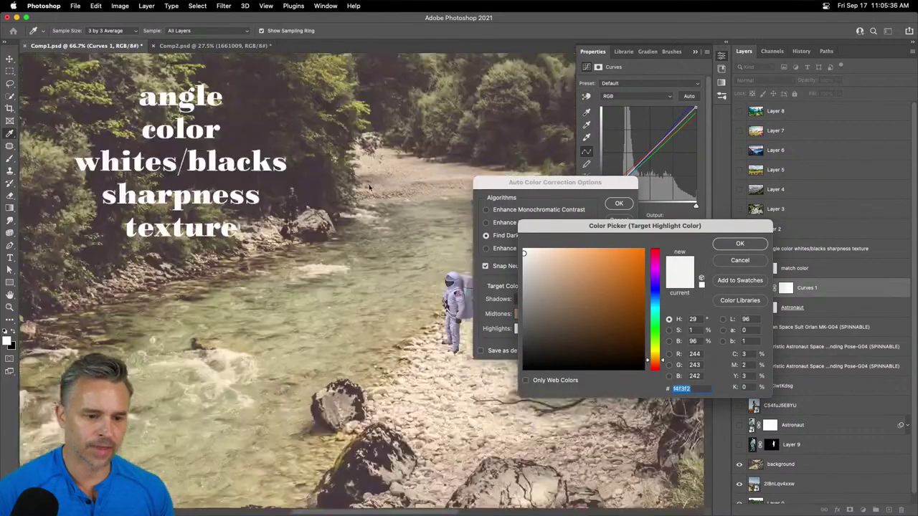
pyautogui.click(320, 309)
pyautogui.click(739, 243)
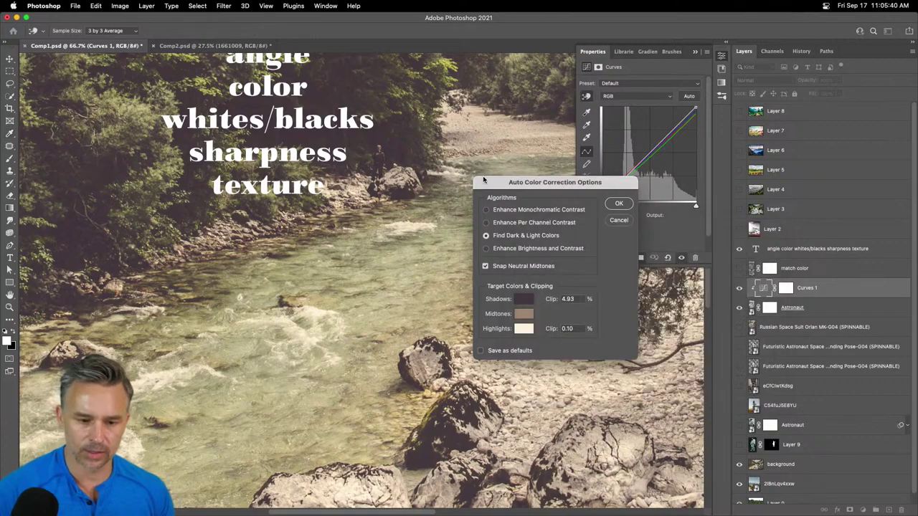
pyautogui.moveTo(552, 182); pyautogui.dragTo(650, 172)
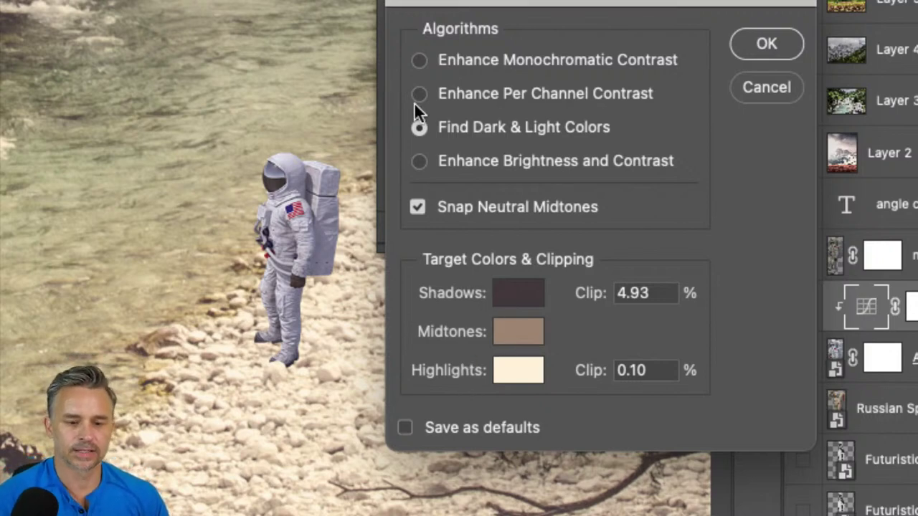
pyautogui.click(419, 127)
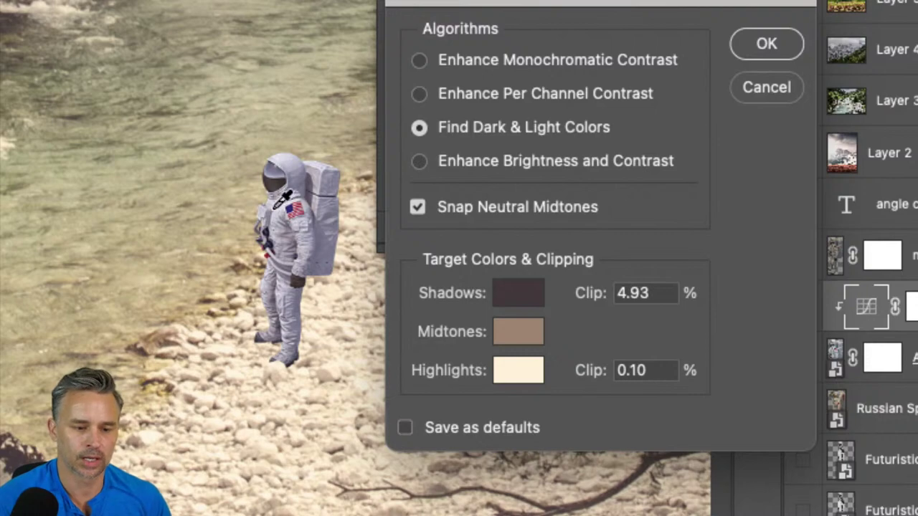
pyautogui.click(417, 207)
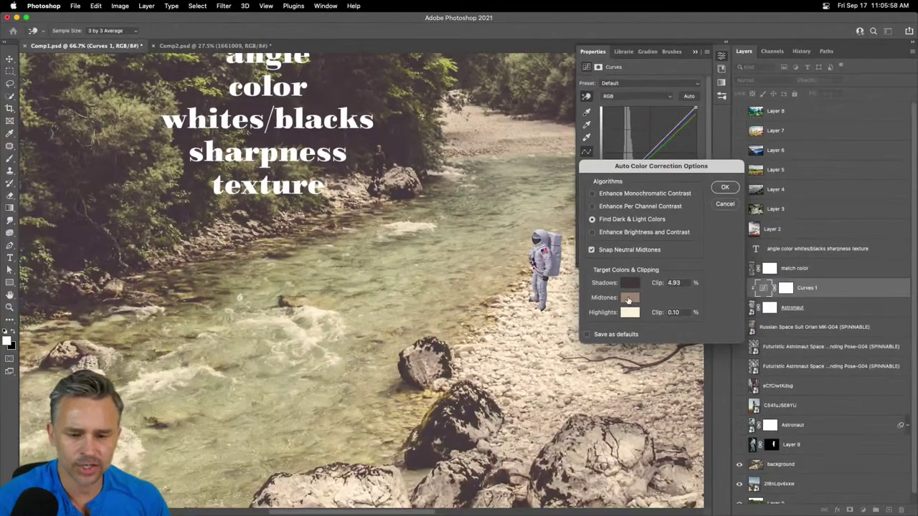
# - Change the Midtones target to saturated brown 956744 and apply the Auto Color Correction
pyautogui.click(628, 299)
pyautogui.moveTo(593, 217); pyautogui.dragTo(667, 213)
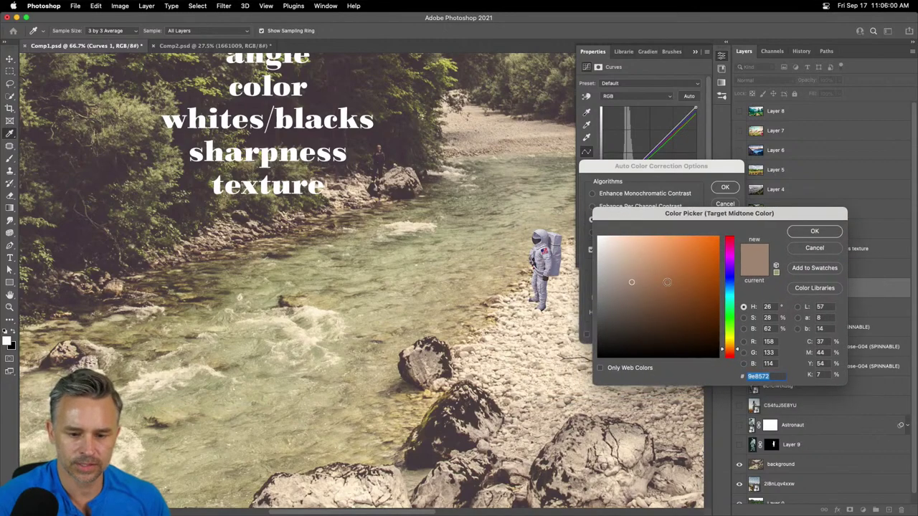
pyautogui.click(667, 282)
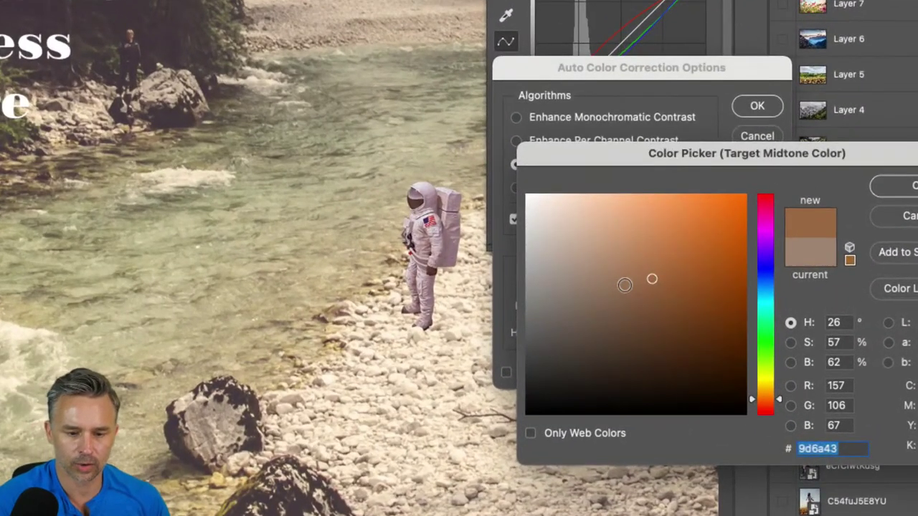
pyautogui.click(624, 285)
pyautogui.click(652, 273)
pyautogui.click(638, 287)
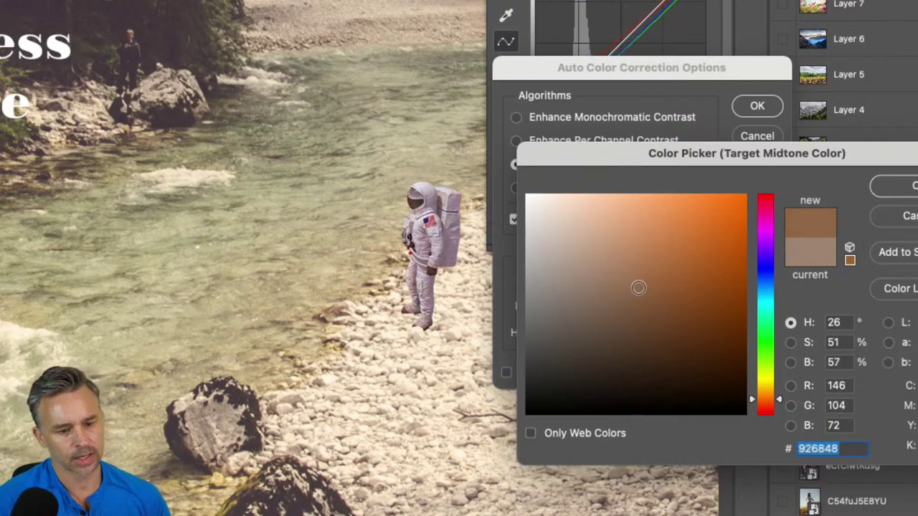
pyautogui.click(654, 276)
pyautogui.click(634, 284)
pyautogui.click(639, 284)
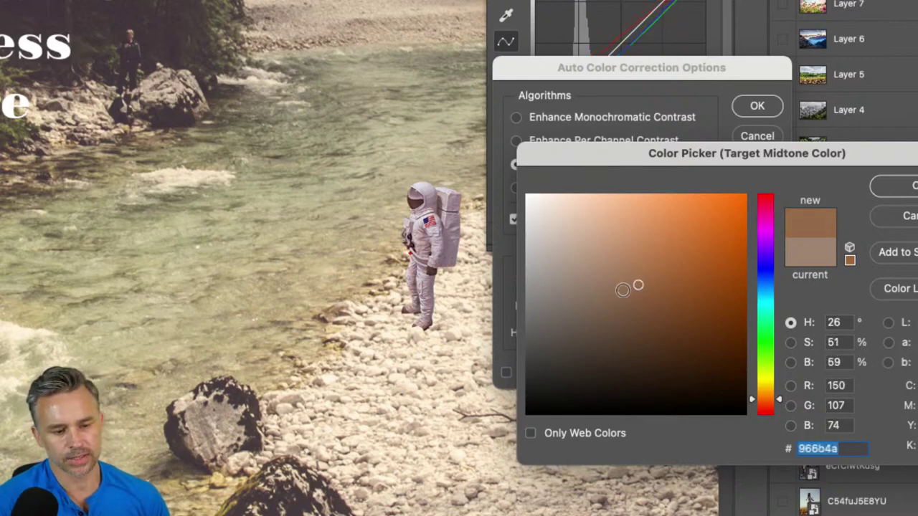
pyautogui.click(639, 287)
pyautogui.click(641, 287)
pyautogui.click(648, 285)
pyautogui.click(646, 285)
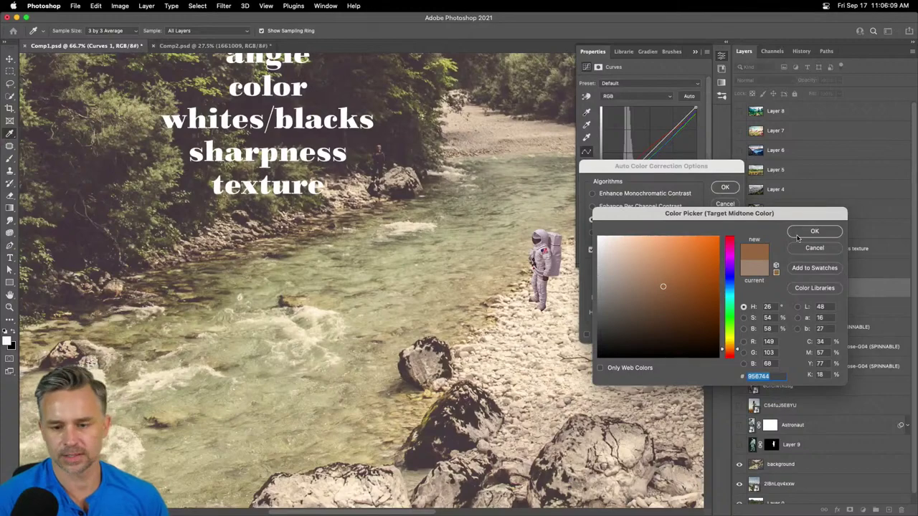
pyautogui.click(797, 237)
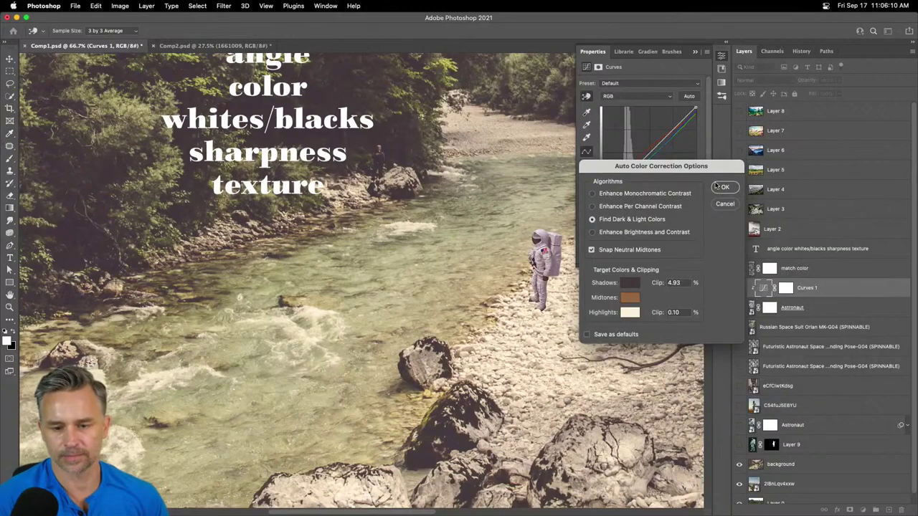
pyautogui.click(721, 187)
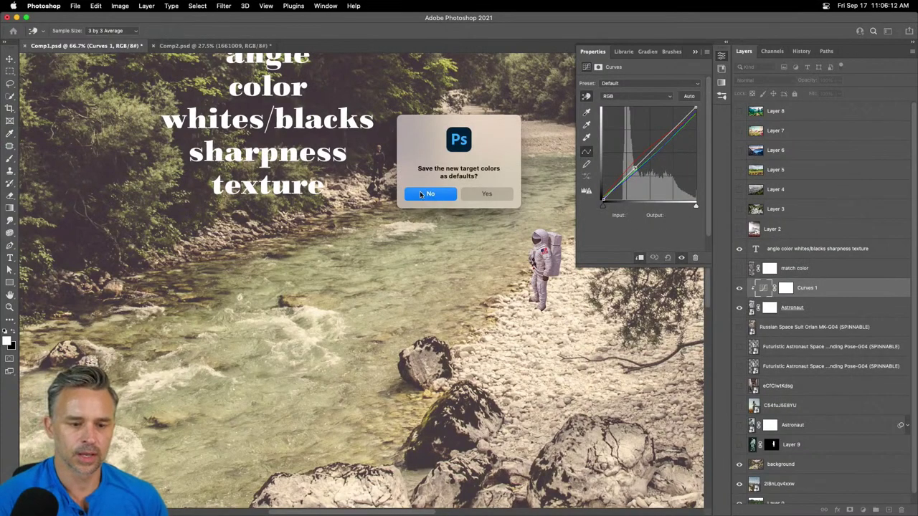
# - Close the save-target-colors-as-defaults prompt, then pan and zoom in on the astronaut
pyautogui.click(478, 198)
pyautogui.moveTo(492, 195); pyautogui.dragTo(321, 250)
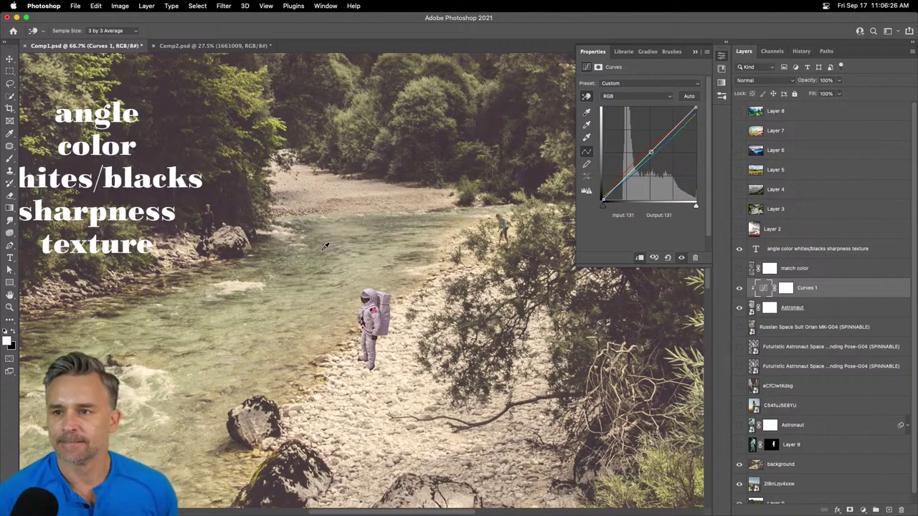
pyautogui.moveTo(332, 292); pyautogui.dragTo(383, 279)
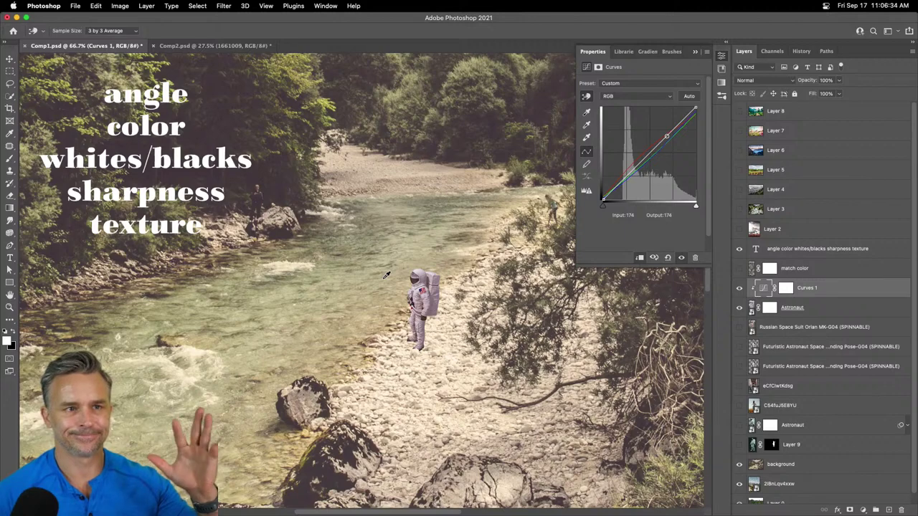
pyautogui.press('super+plus')
pyautogui.press('super+plus')
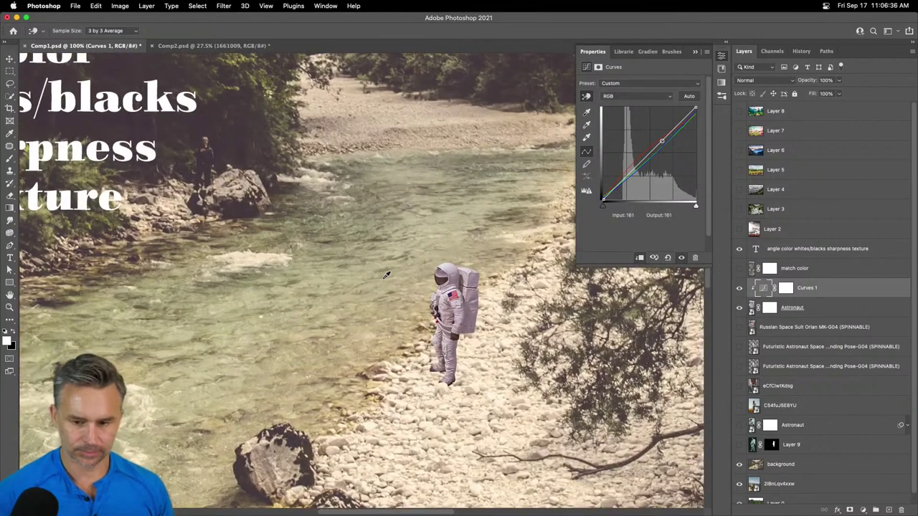
# - Create Layer 11 as a copy of the river scene and move it above Curves 1
pyautogui.click(890, 511)
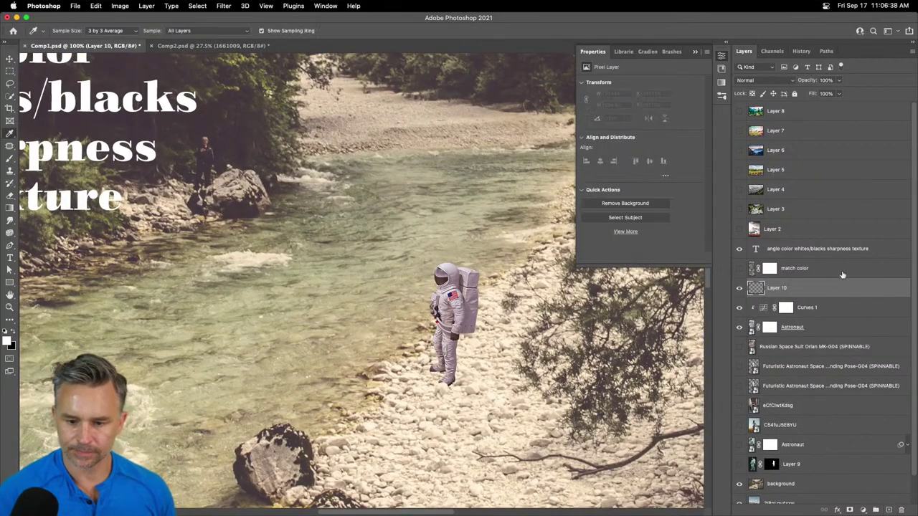
pyautogui.click(781, 489)
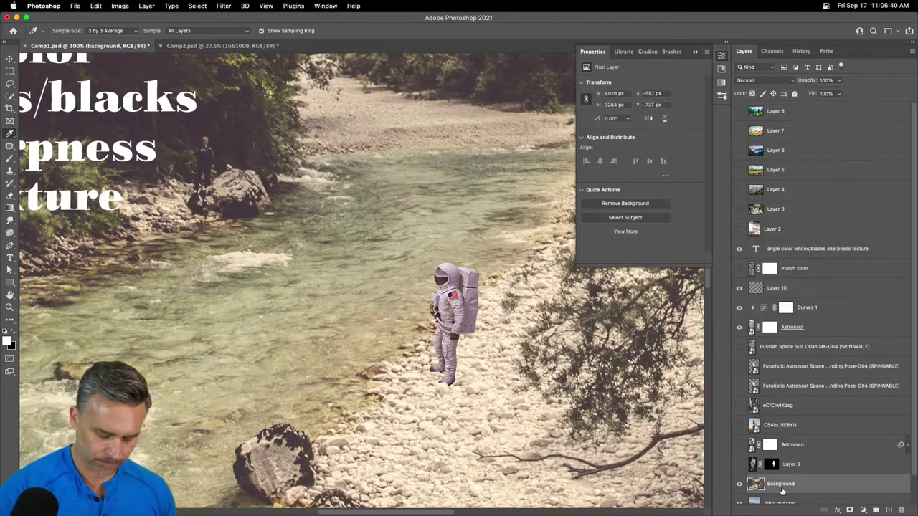
pyautogui.press('super+alt+shift+e')
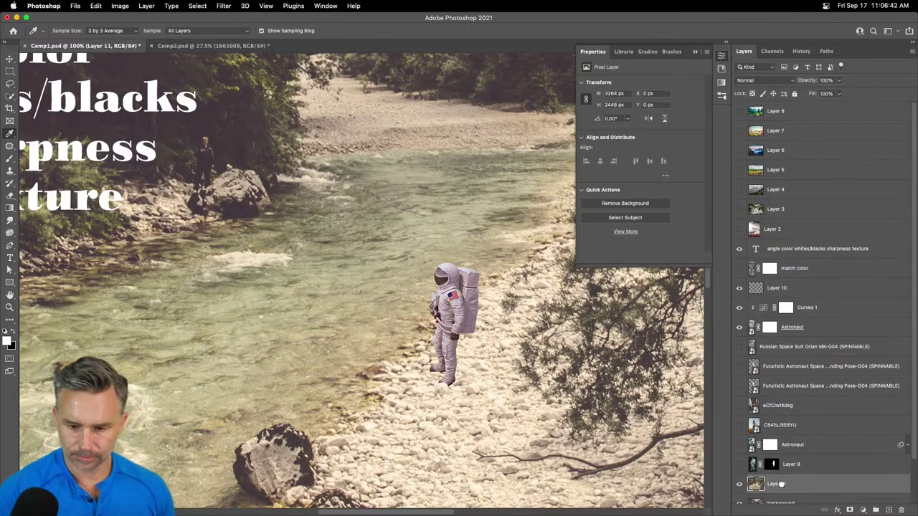
pyautogui.moveTo(780, 485); pyautogui.dragTo(789, 291)
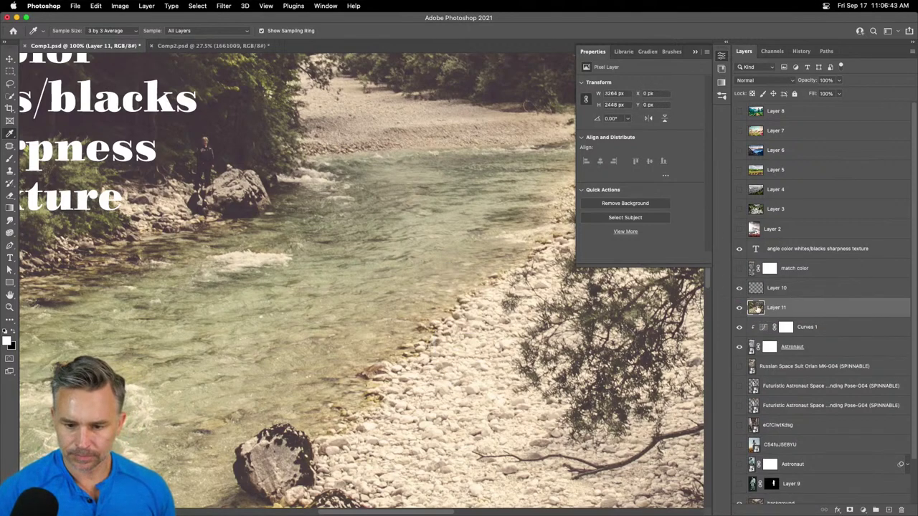
# - Apply a 41.6-pixel Gaussian Blur to Layer 11 and toggle its visibility to compare
pyautogui.click(223, 5)
pyautogui.moveTo(241, 129)
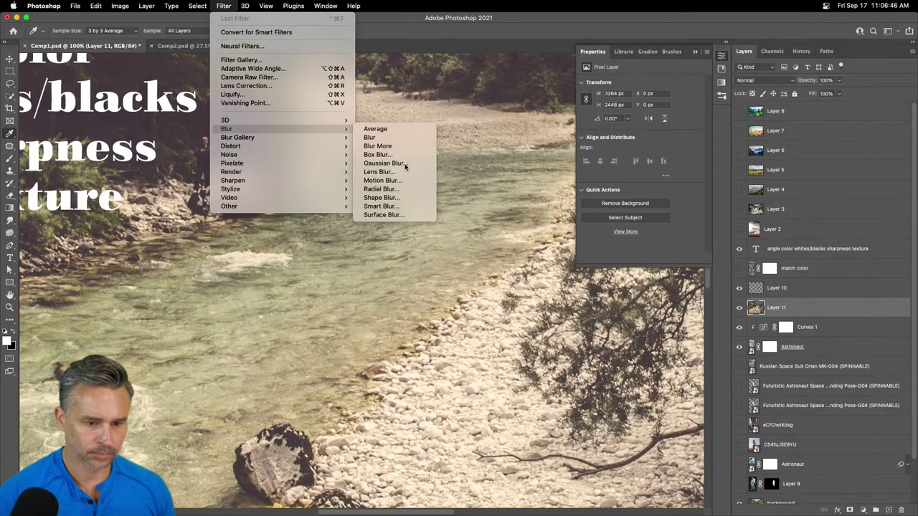
pyautogui.click(404, 164)
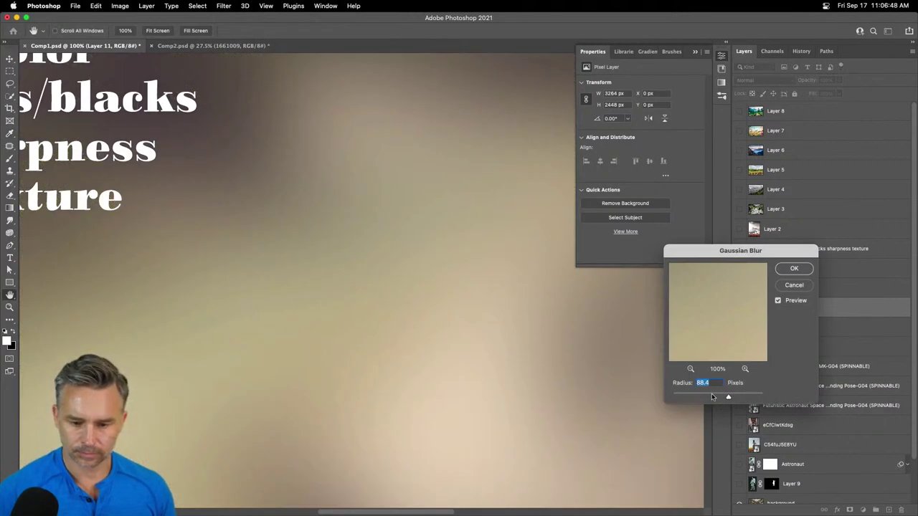
pyautogui.click(713, 397)
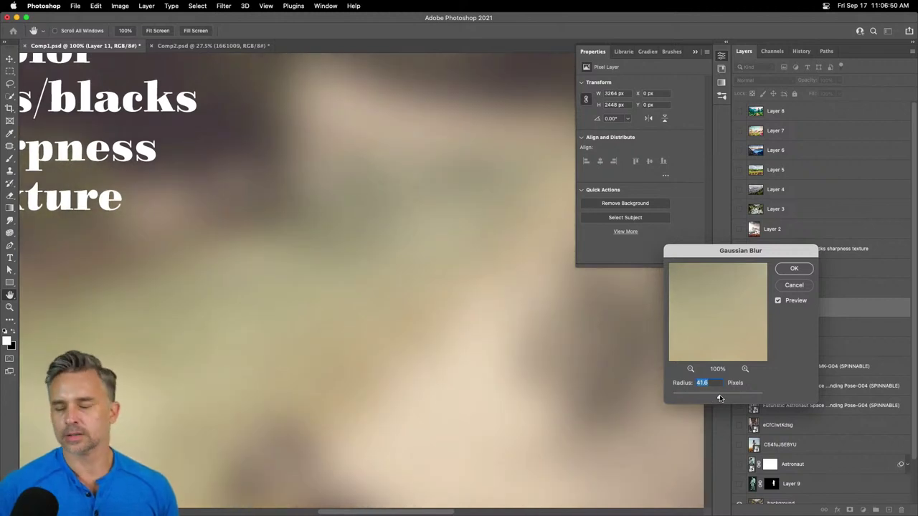
pyautogui.click(792, 267)
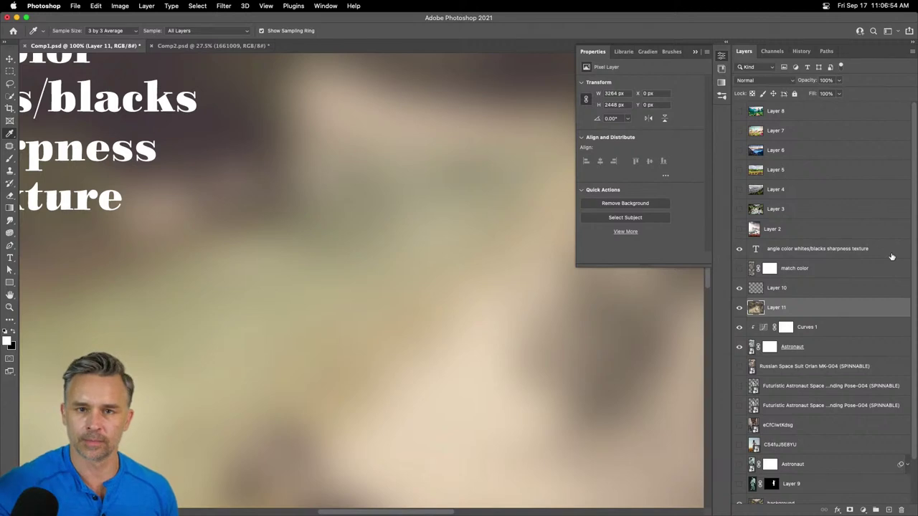
pyautogui.click(739, 308)
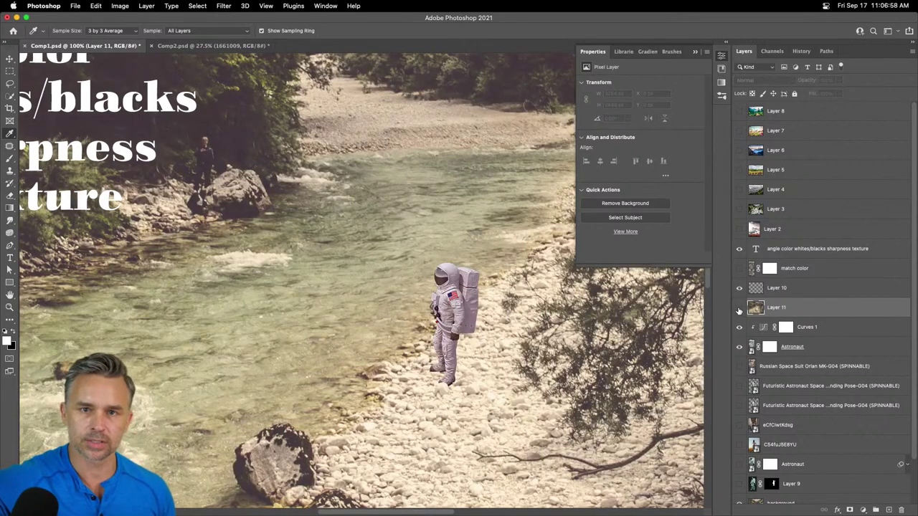
pyautogui.click(739, 308)
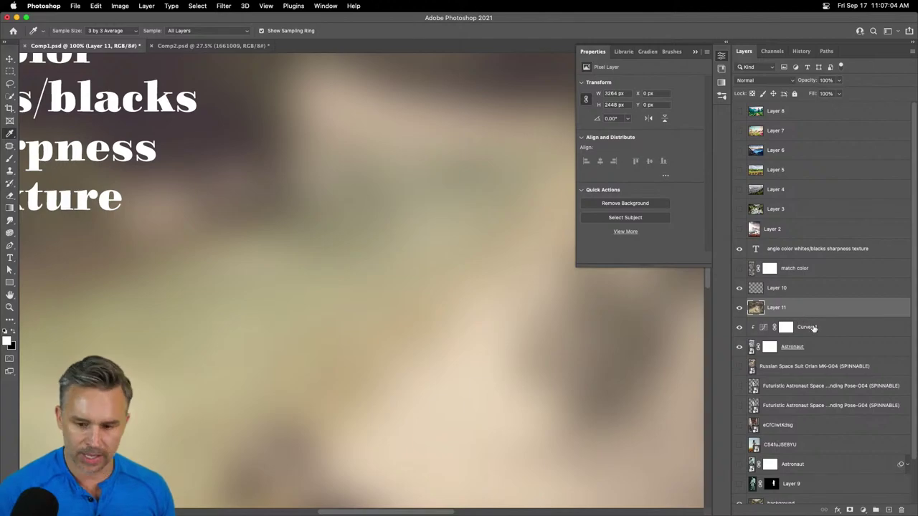
# - Clip the blurred Layer 11 to the astronaut and toggle it to compare
pyautogui.keyDown('alt'); pyautogui.click(814, 317); pyautogui.keyUp('alt')
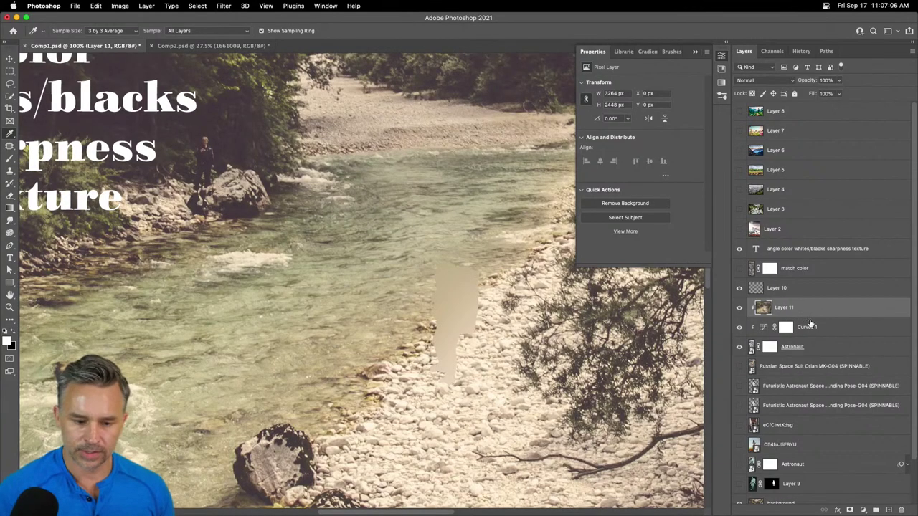
pyautogui.press('super+plus')
pyautogui.press('super+plus')
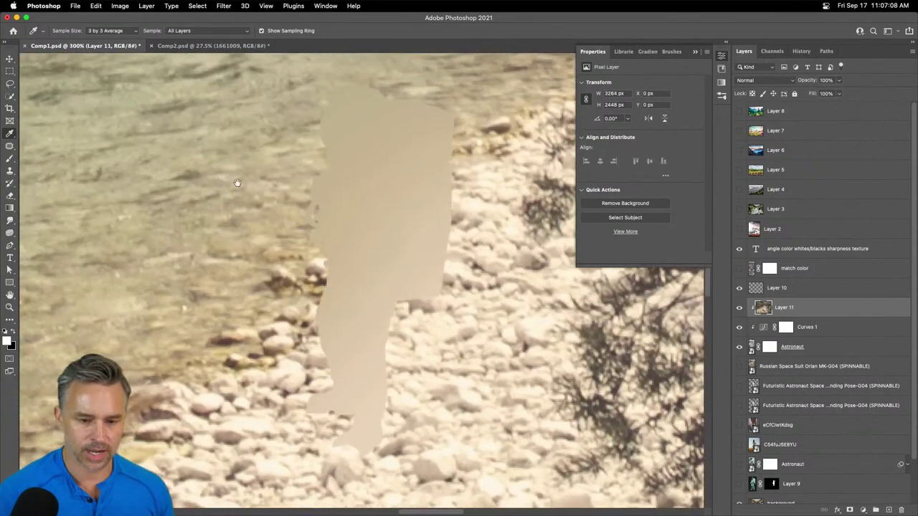
pyautogui.click(741, 309)
pyautogui.click(741, 309)
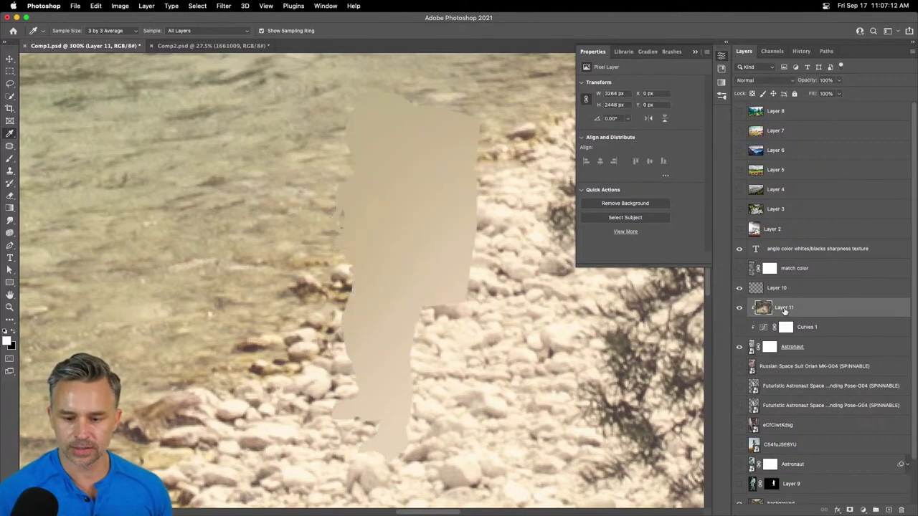
# - Set Layer 11's blend mode to Color and its opacity to 69%
pyautogui.click(754, 81)
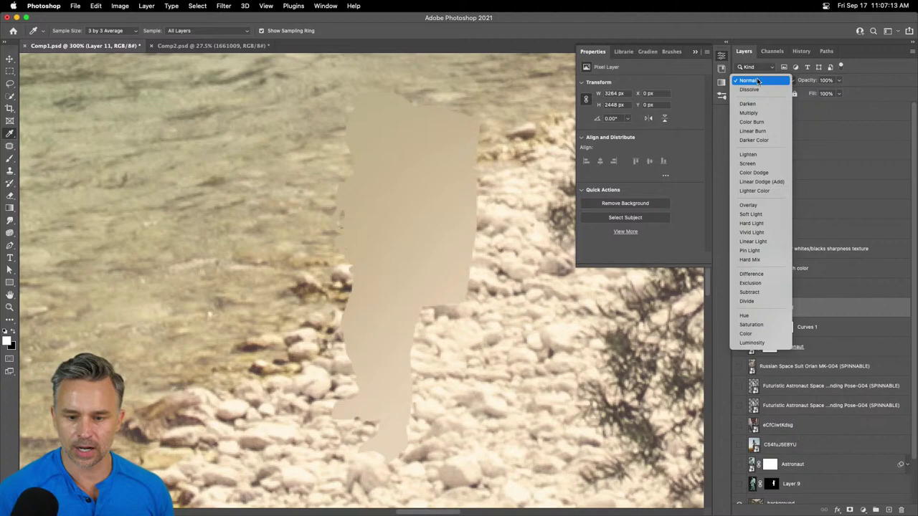
pyautogui.click(774, 334)
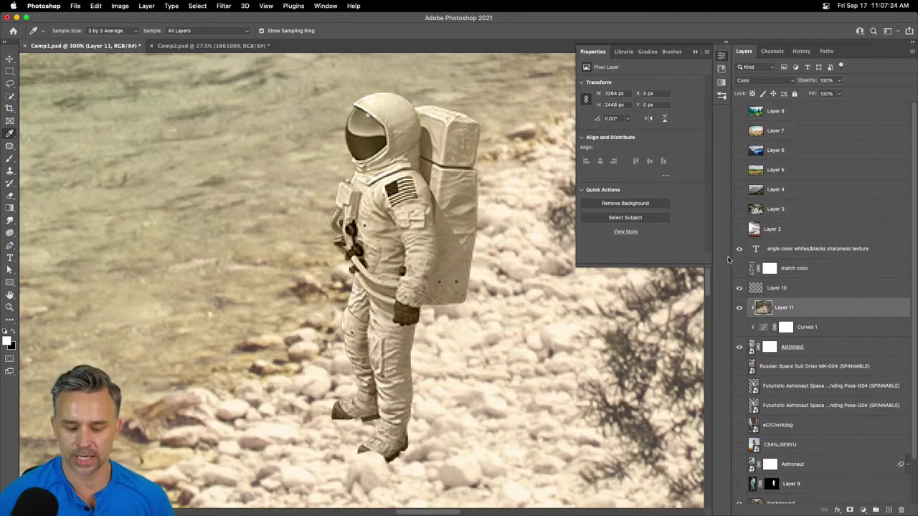
pyautogui.press('super+minus')
pyautogui.press('super+minus')
pyautogui.press('super+minus')
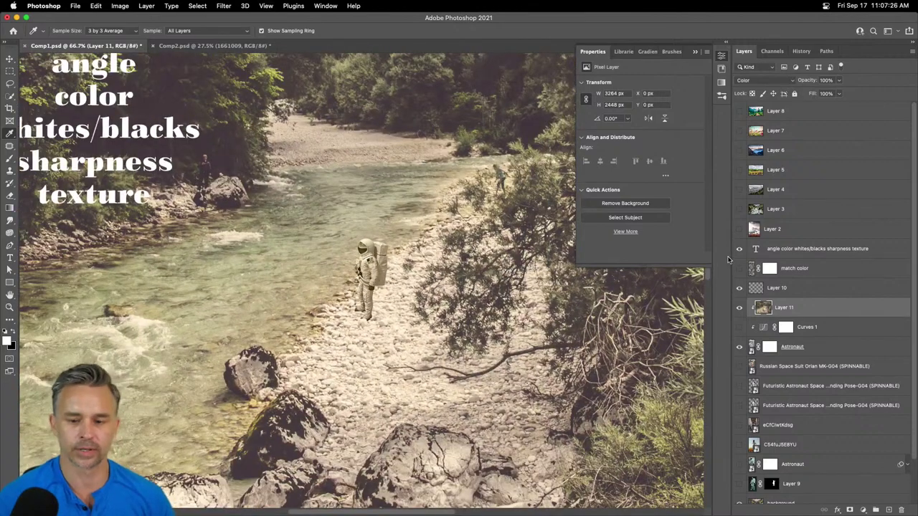
pyautogui.moveTo(809, 81); pyautogui.dragTo(796, 81)
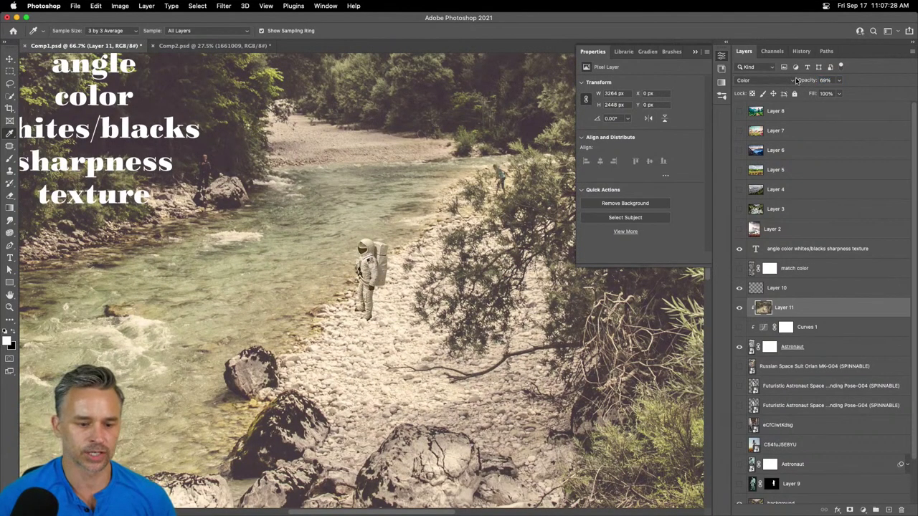
pyautogui.press('super+minus')
pyautogui.press('super+minus')
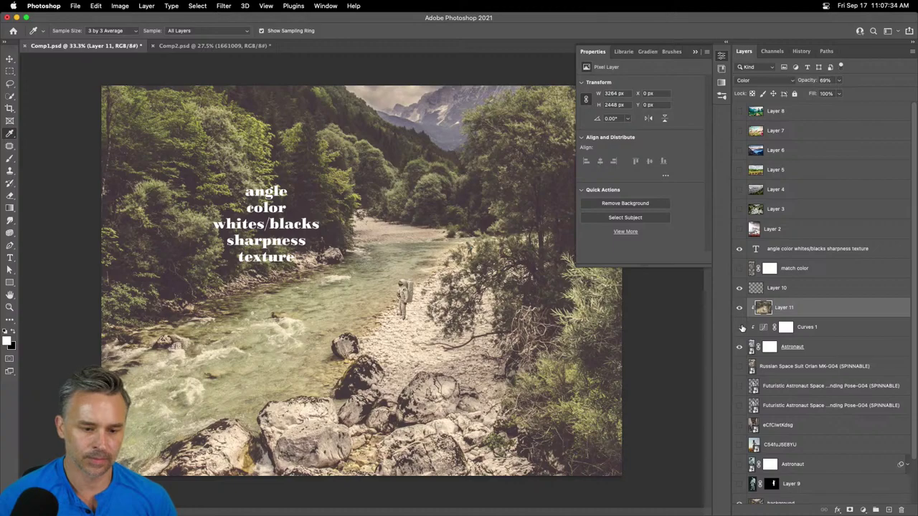
pyautogui.press('super+equal')
pyautogui.press('super+equal')
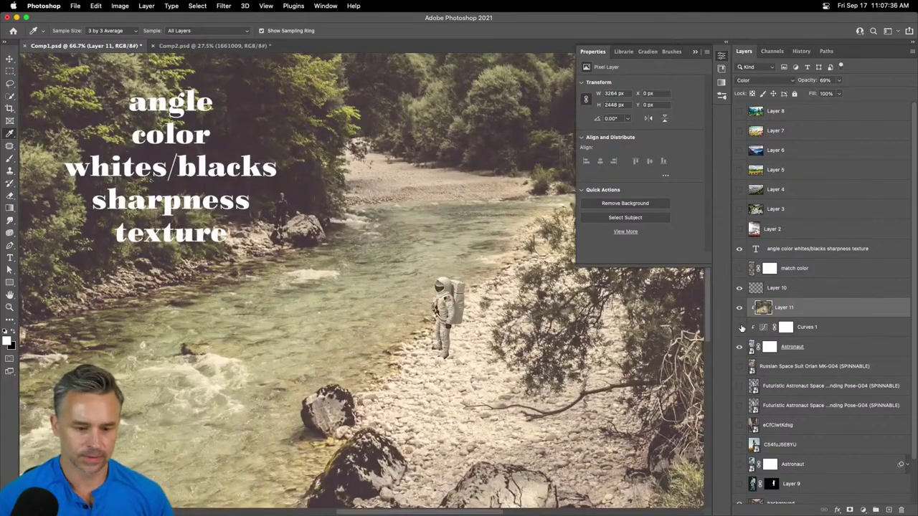
# - Add a new empty Layer 12 below the Astronaut layer
pyautogui.press('super+equal')
pyautogui.press('super+equal')
pyautogui.scroll(-3, 256, 332)
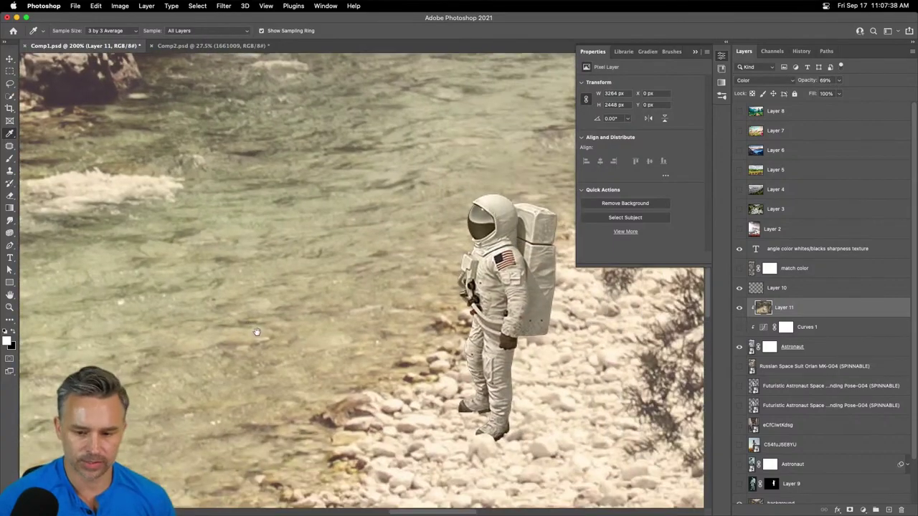
pyautogui.click(808, 366)
pyautogui.press('super+shift+alt+n')
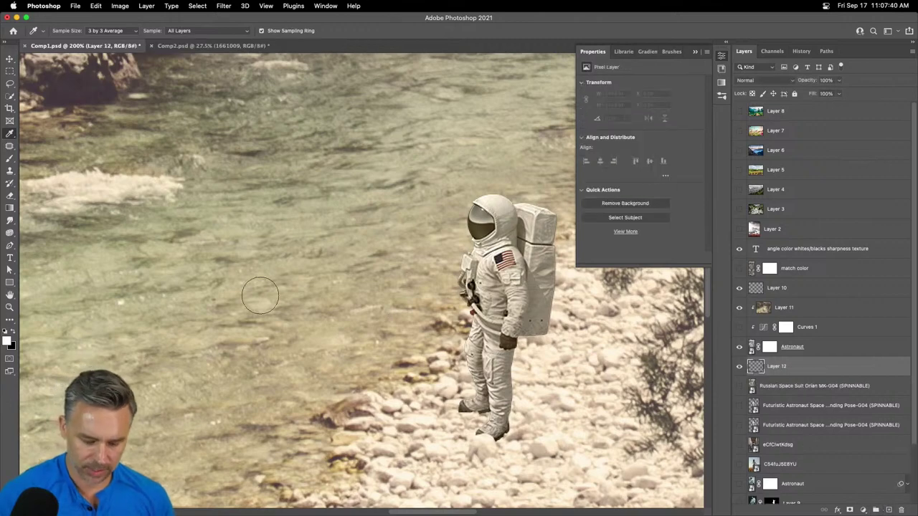
# - Paint a black contact shadow under the astronaut's feet with a size-25 brush
pyautogui.press('b')
pyautogui.press('x')
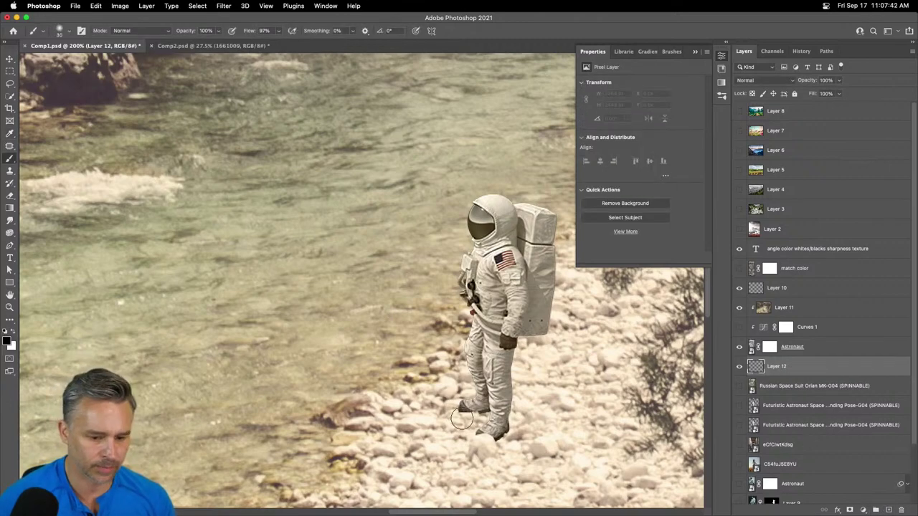
pyautogui.press('[')
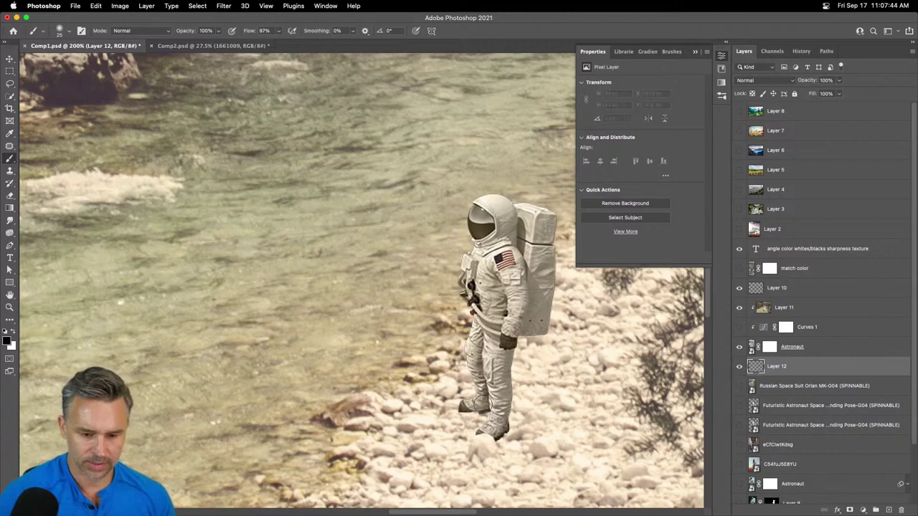
pyautogui.moveTo(474, 405)
pyautogui.mouseDown()
pyautogui.moveTo(502, 409)
pyautogui.moveTo(504, 432)
pyautogui.mouseUp()
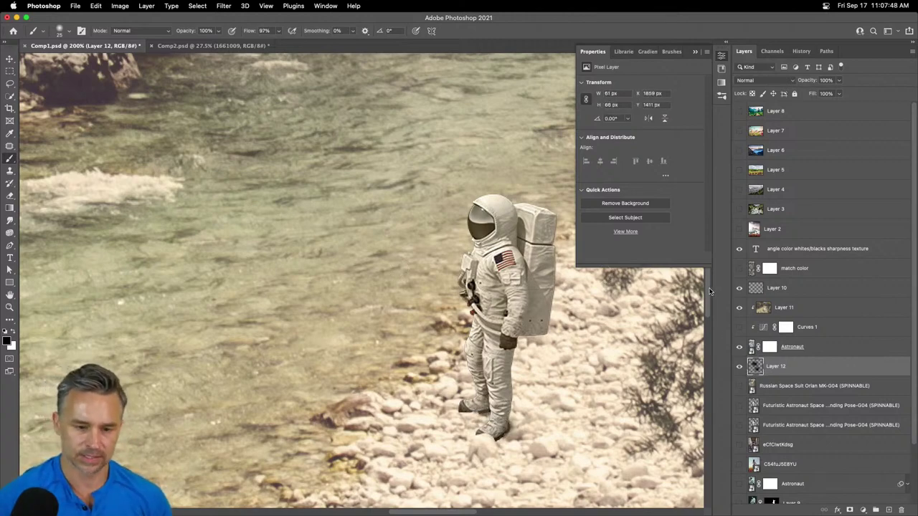
pyautogui.click(10, 61)
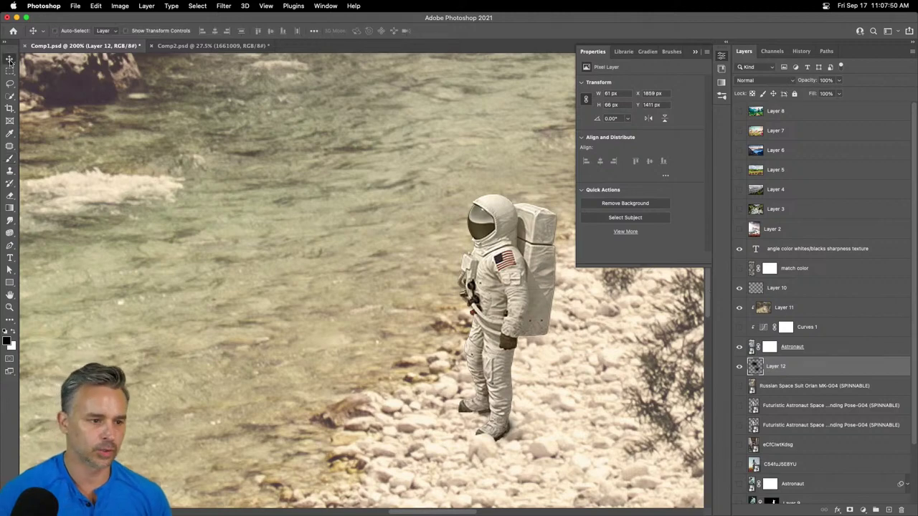
pyautogui.click(695, 53)
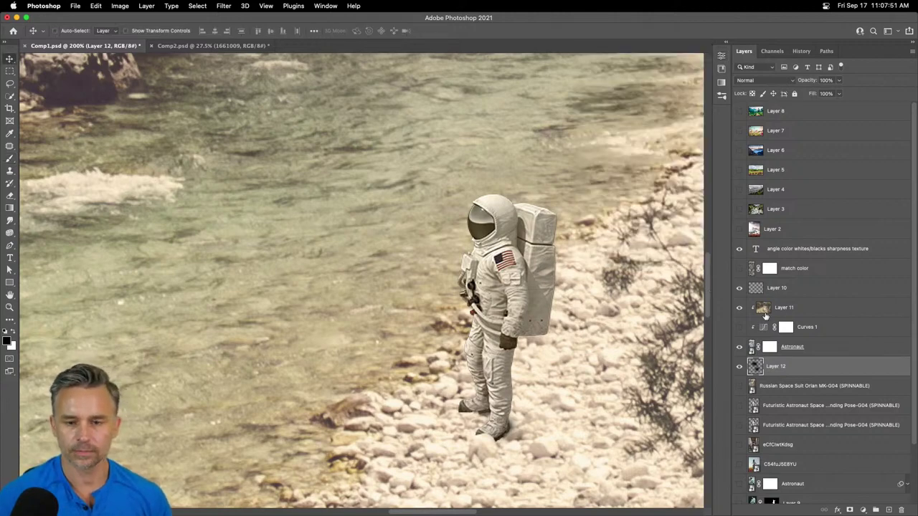
pyautogui.click(806, 348)
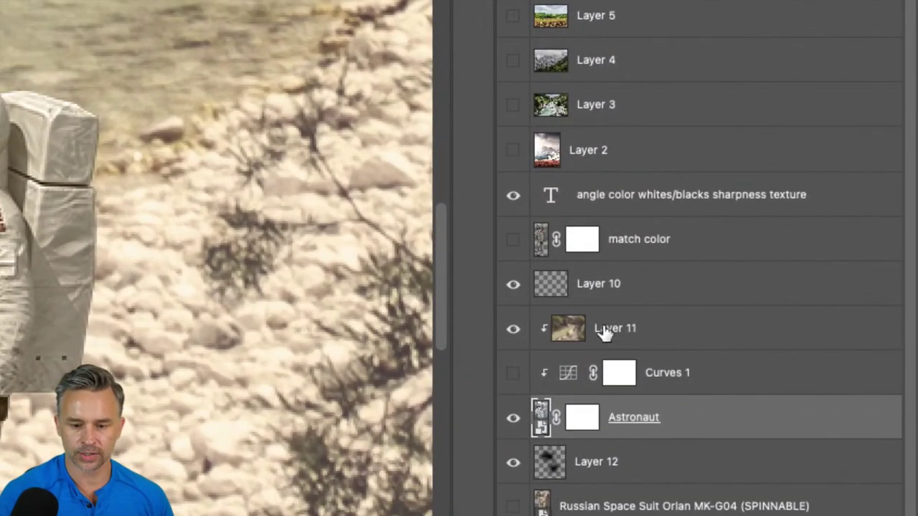
# - Rename Layer 11 to 'steal these colors'
pyautogui.doubleClick(616, 333)
pyautogui.write('s')
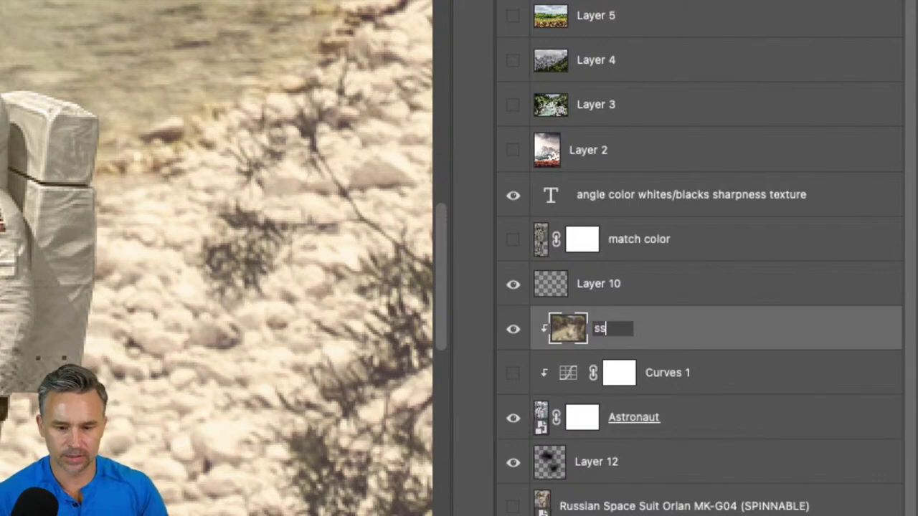
pyautogui.write('teal these colors')
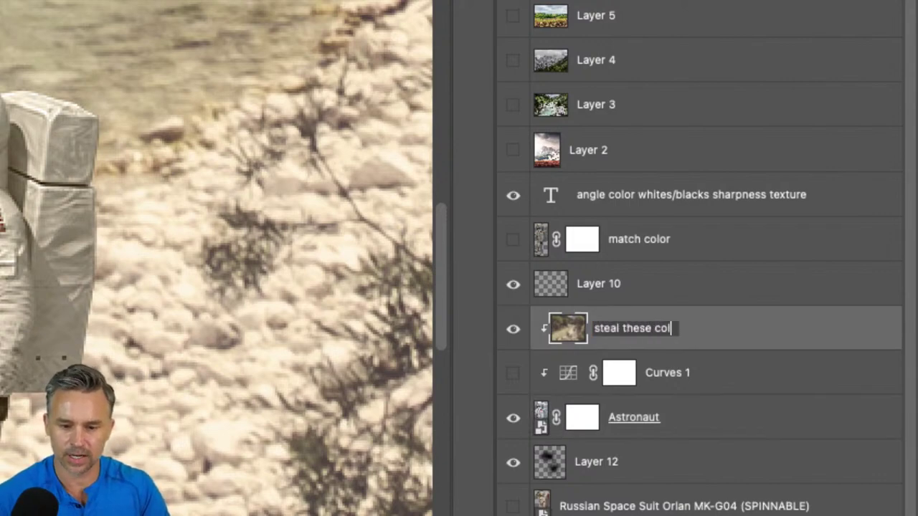
pyautogui.press('Return')
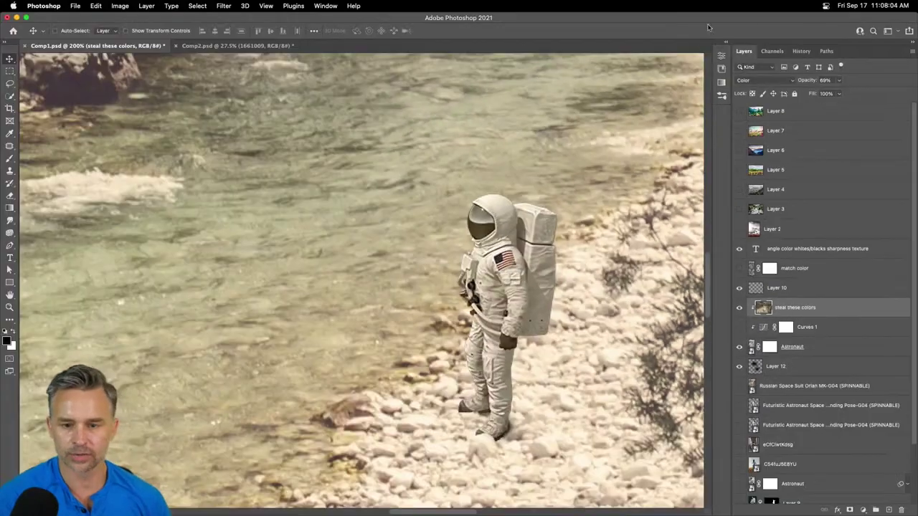
# - Switch the layer's blend mode from Color to Multiply and compare it on and off
pyautogui.click(758, 84)
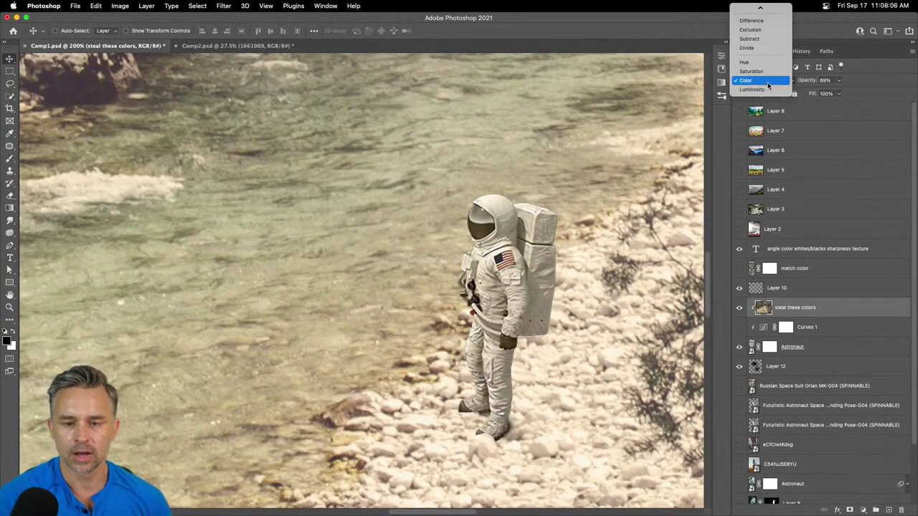
pyautogui.scroll(5, 768, 82)
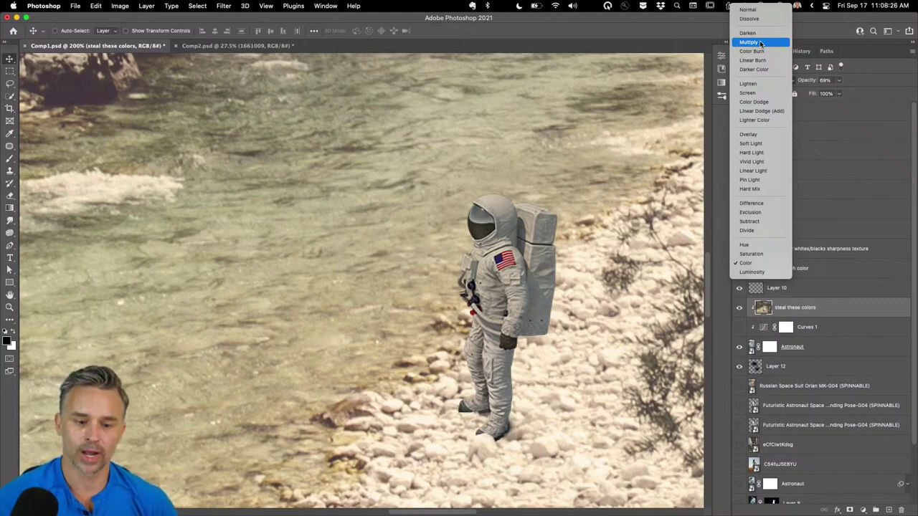
pyautogui.click(761, 44)
pyautogui.click(739, 308)
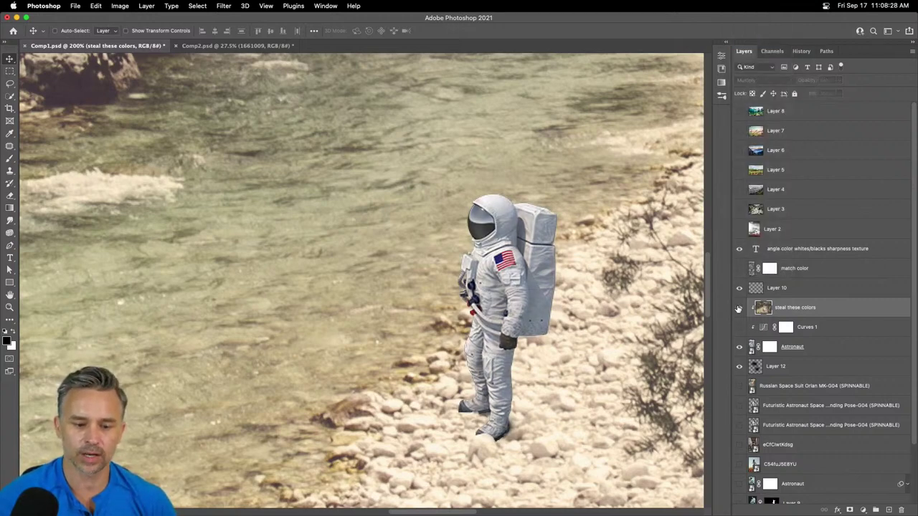
pyautogui.click(738, 307)
pyautogui.press('super+minus')
pyautogui.press('super+minus')
pyautogui.press('super+minus')
pyautogui.press('super+minus')
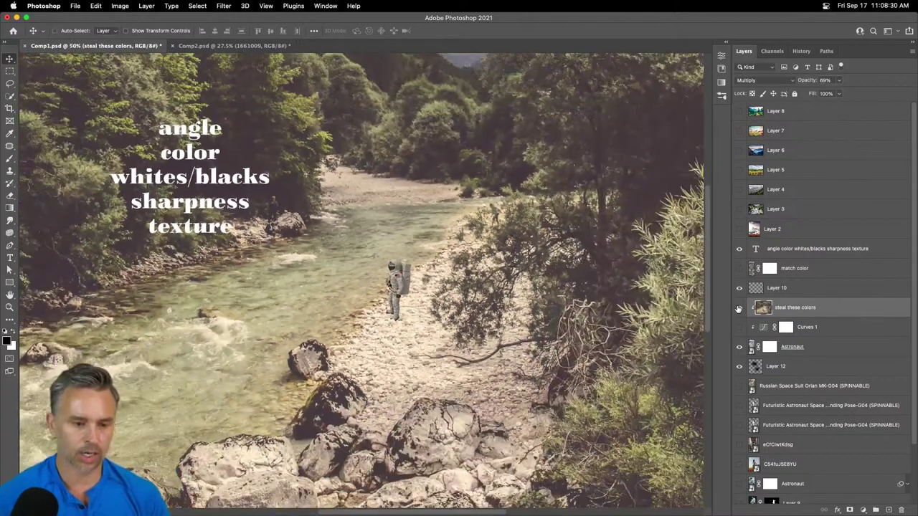
pyautogui.press('super+plus')
pyautogui.press('super+plus')
pyautogui.press('super+plus')
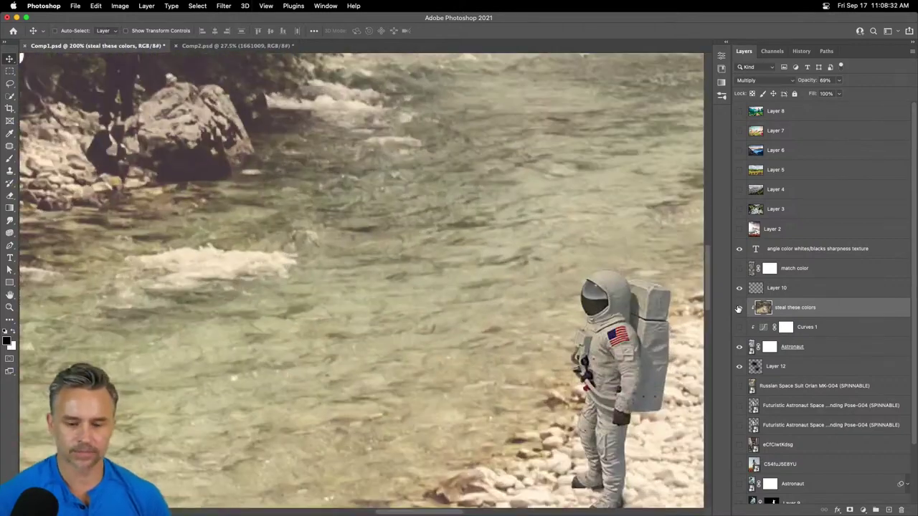
pyautogui.hscroll(3, 362, 280)
pyautogui.scroll(-2, 361, 280)
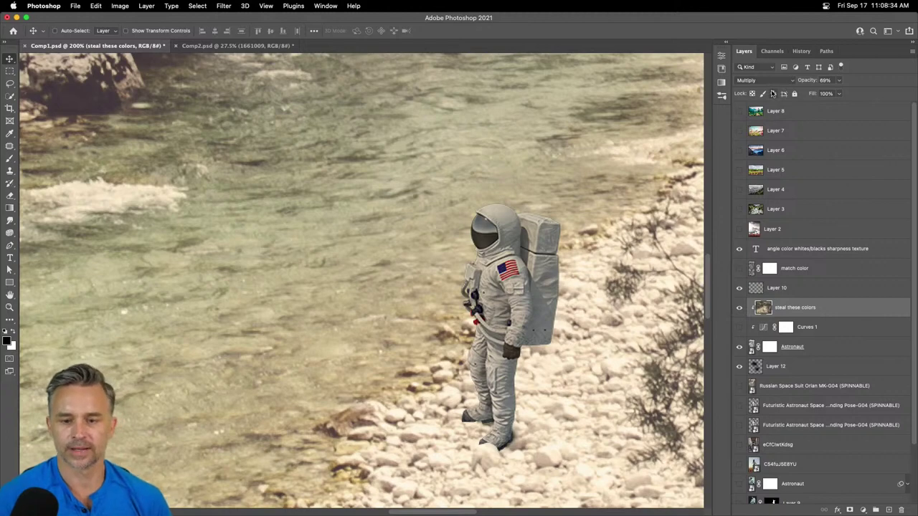
pyautogui.click(779, 79)
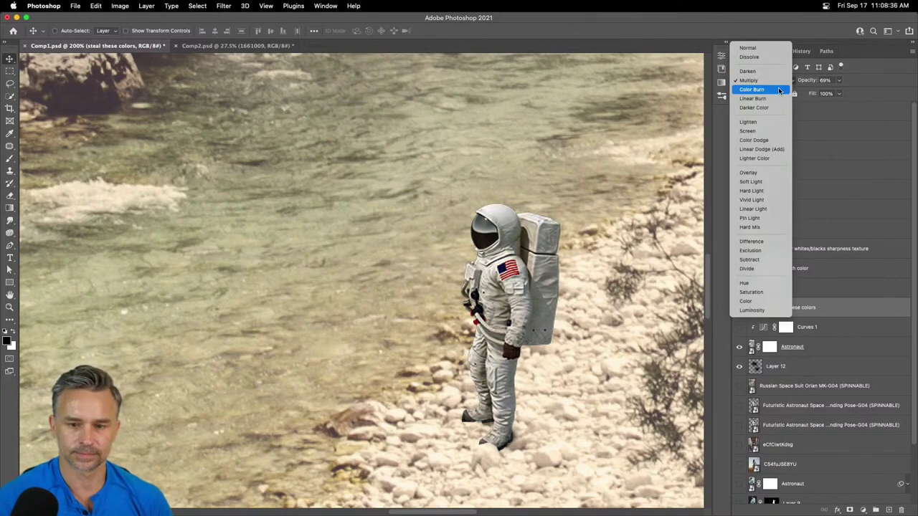
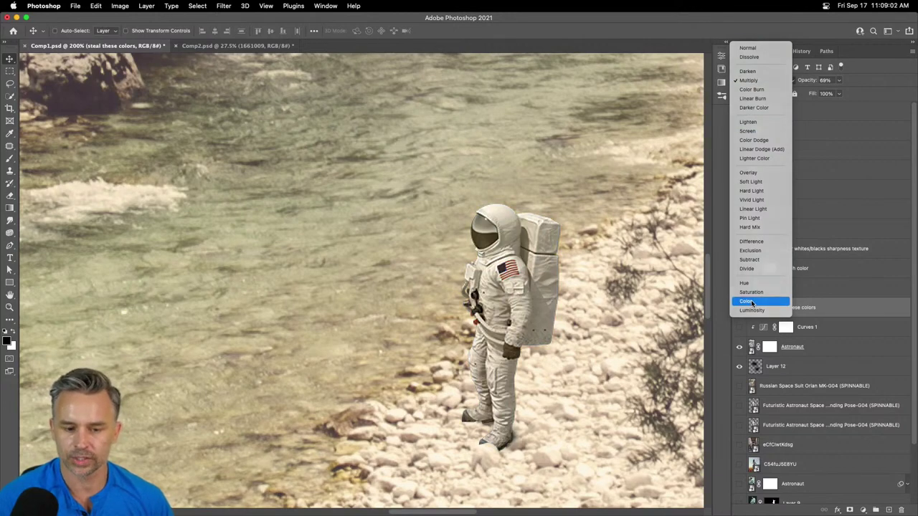
# - Set the 'steal these colors' layer's blend mode to Color, then select the Astronaut layer
pyautogui.click(751, 300)
pyautogui.hscroll(5, 590, 135)
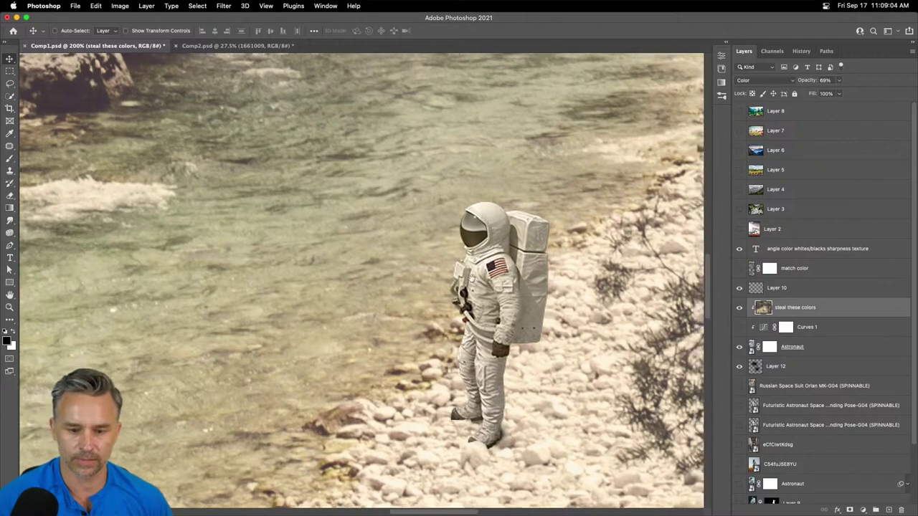
pyautogui.scroll(-5, 590, 135)
pyautogui.scroll(3, 397, 182)
pyautogui.hscroll(-5, 397, 181)
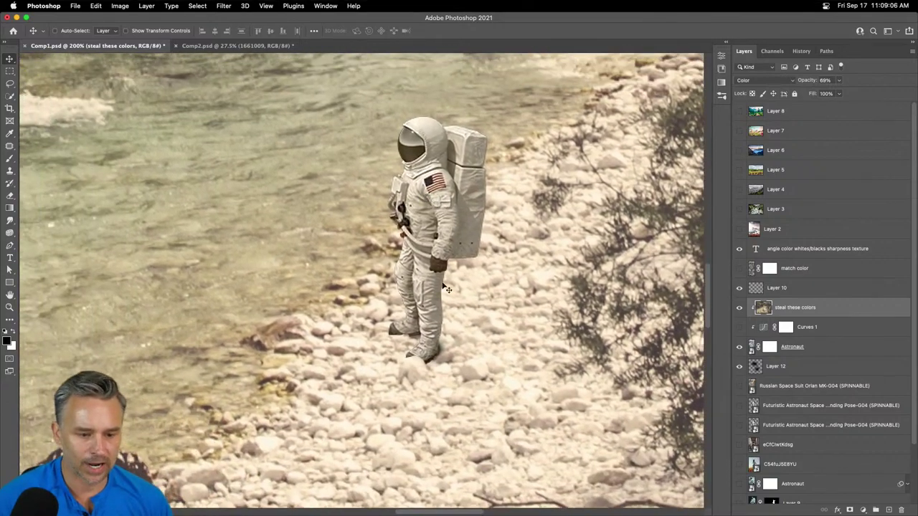
pyautogui.click(813, 346)
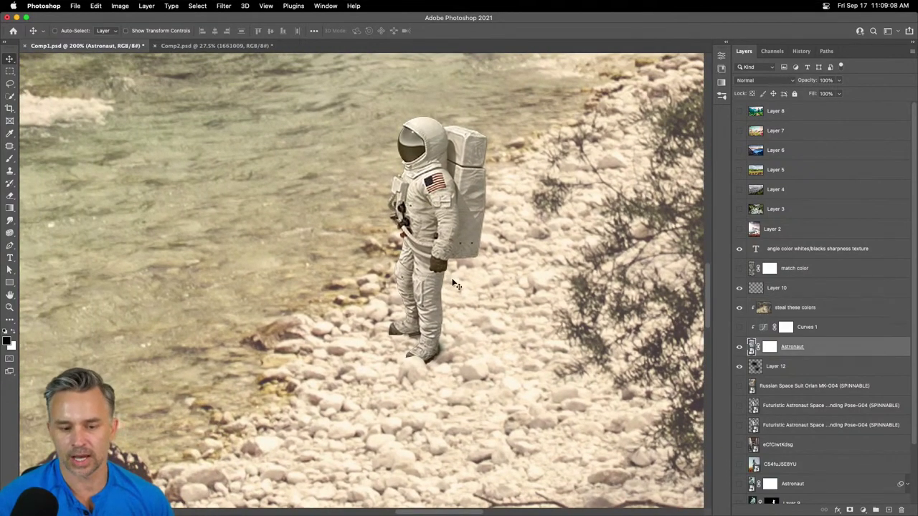
# - Apply a Gaussian Blur smart filter with a 0.8-pixel radius to the Astronaut layer
pyautogui.click(224, 6)
pyautogui.moveTo(306, 132)
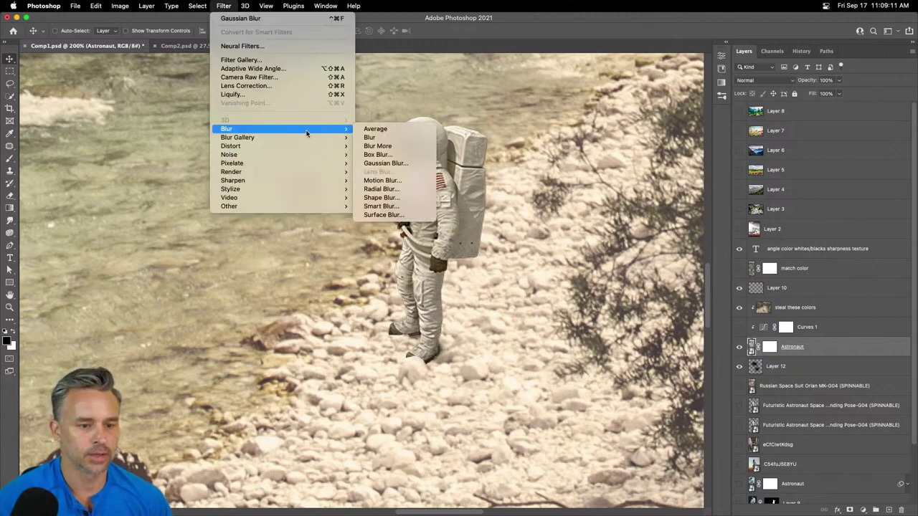
pyautogui.click(380, 163)
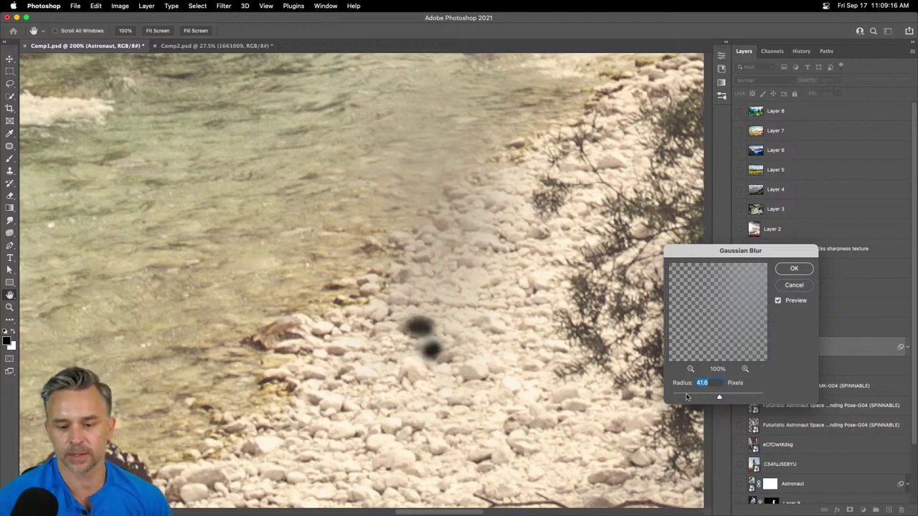
pyautogui.click(687, 398)
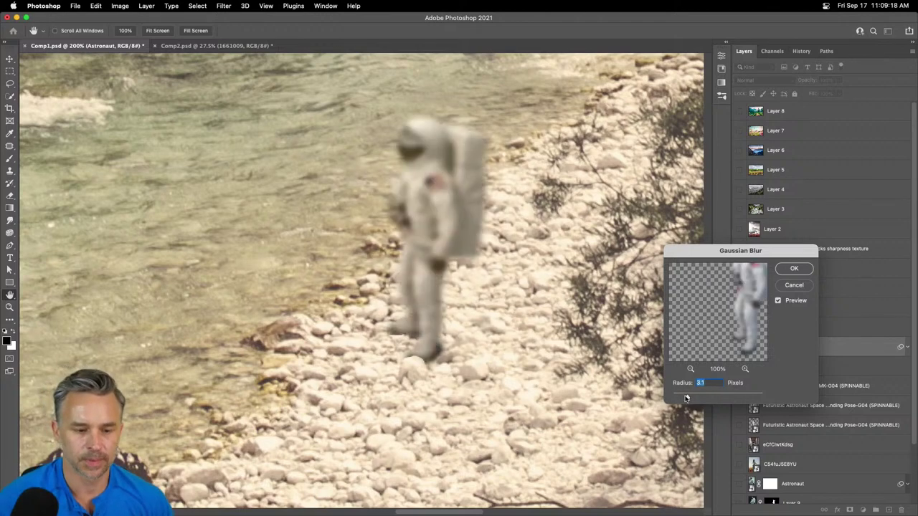
pyautogui.moveTo(685, 398); pyautogui.dragTo(675, 399)
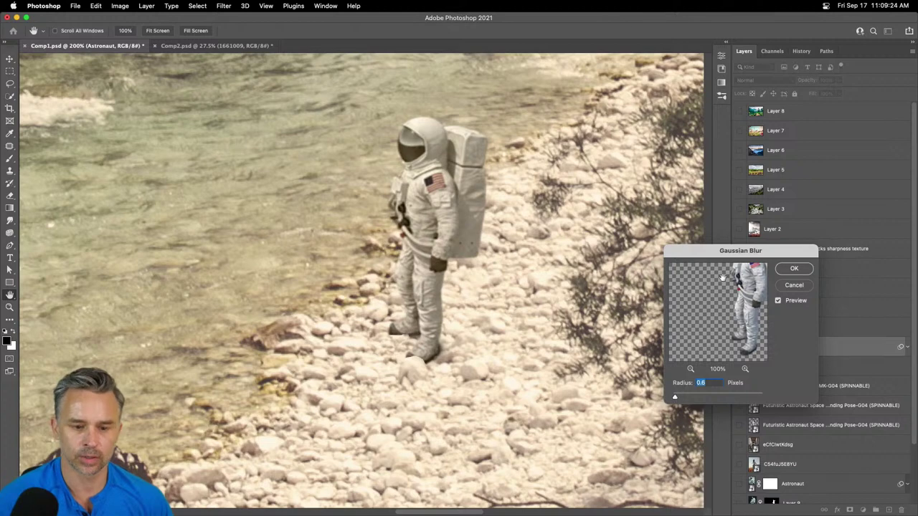
pyautogui.click(787, 268)
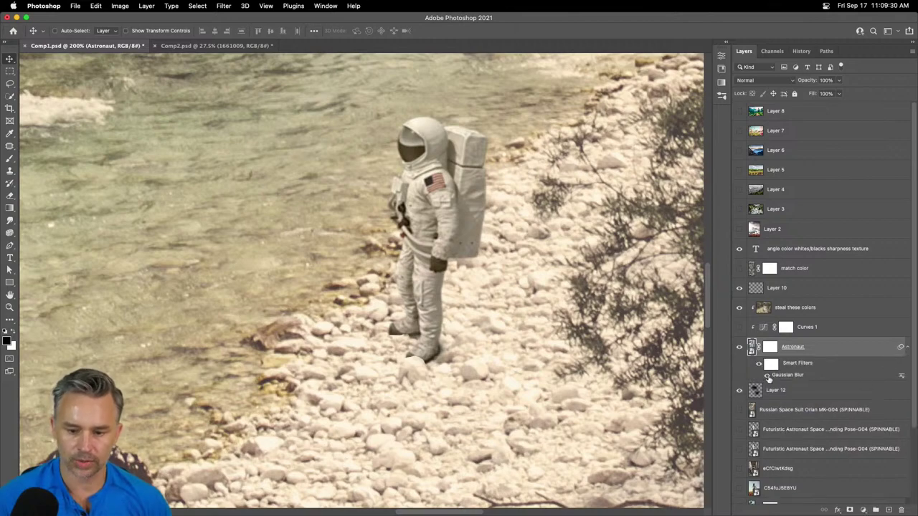
# - Toggle the Gaussian Blur smart filter off and on to compare the softening
pyautogui.click(767, 375)
pyautogui.click(767, 376)
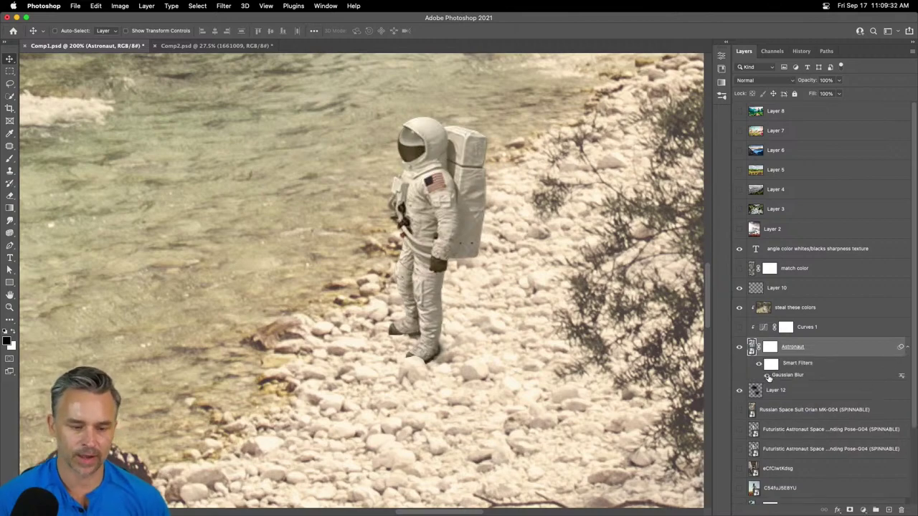
pyautogui.press('super+minus')
pyautogui.press('super+minus')
pyautogui.press('super+minus')
pyautogui.press('super+minus')
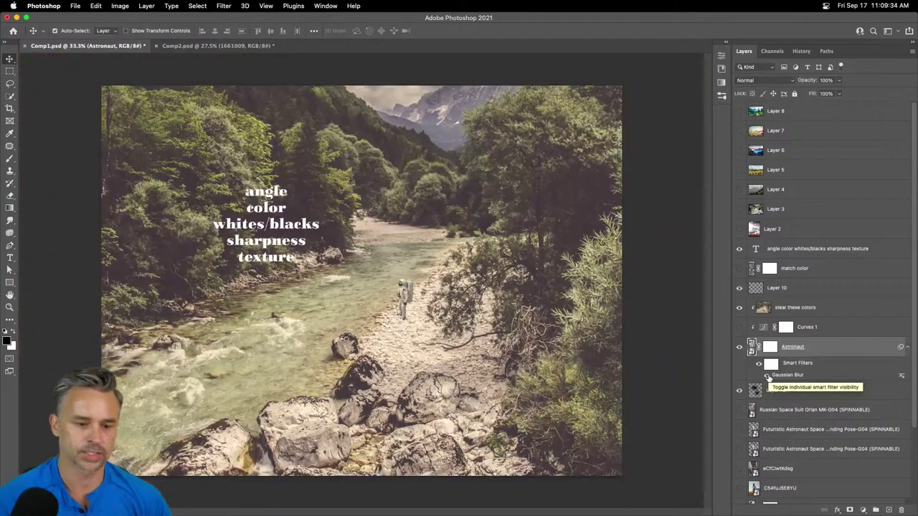
pyautogui.press('super+equal')
pyautogui.press('super+equal')
pyautogui.press('super+equal')
pyautogui.press('super+equal')
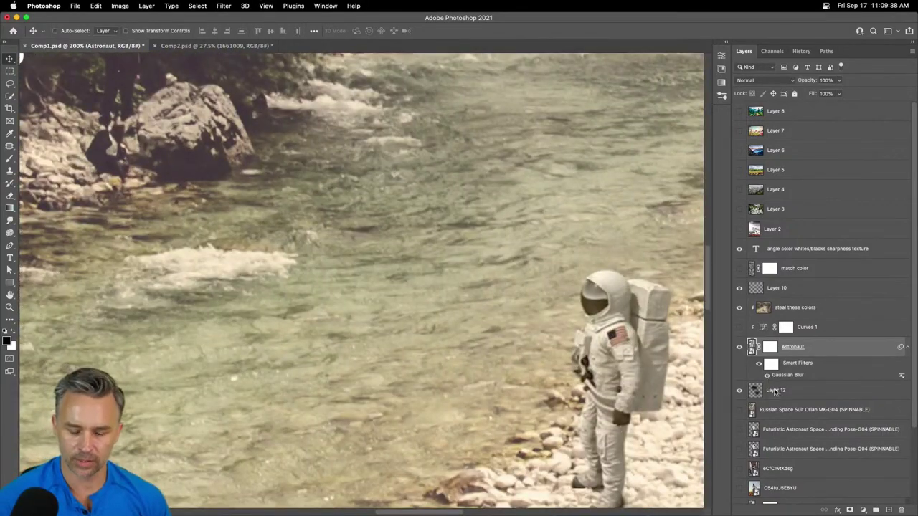
# - Select Layer 12 and sample a dark colour from the wet rocks with the Eyedropper
pyautogui.click(776, 391)
pyautogui.hscroll(5, 310, 265)
pyautogui.press('i')
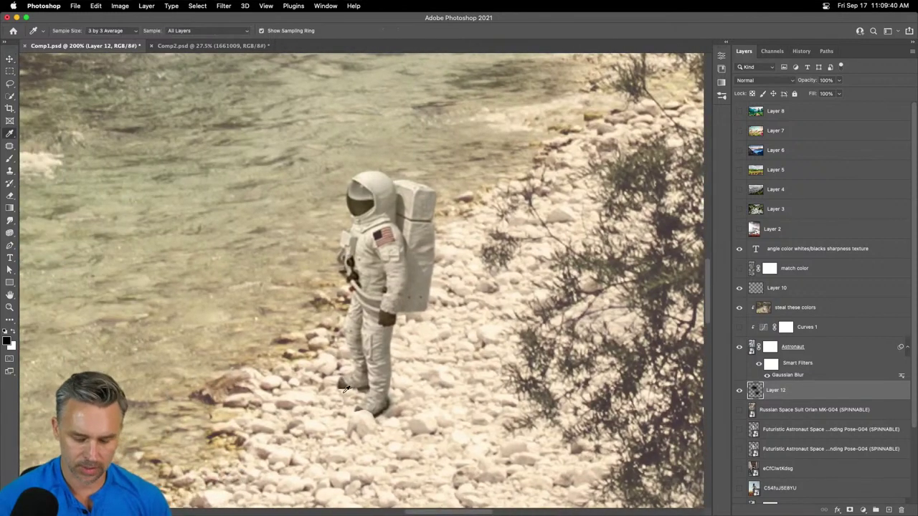
pyautogui.click(212, 393)
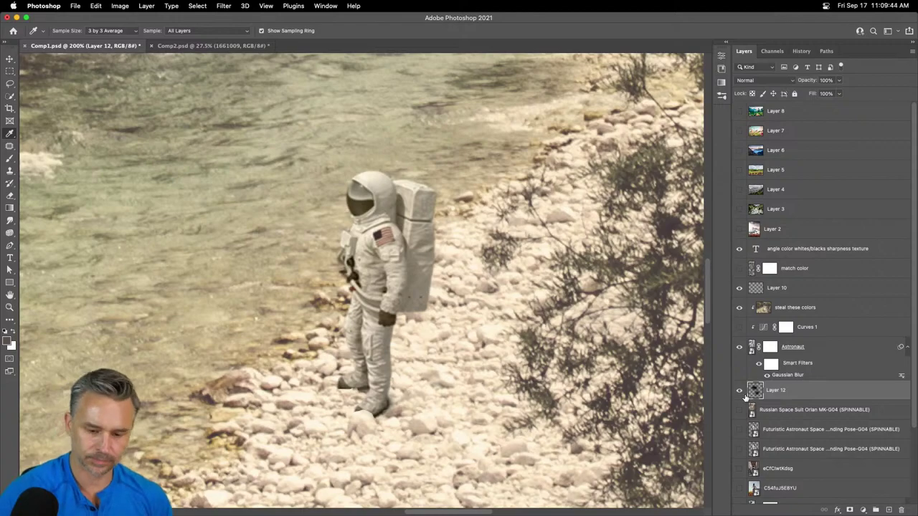
pyautogui.hotkey('ctrl', 'z')
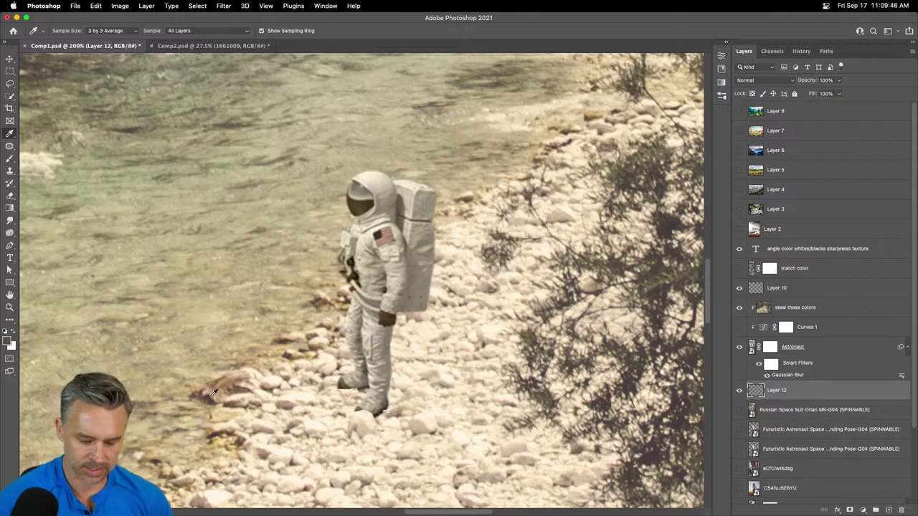
pyautogui.moveTo(214, 393); pyautogui.dragTo(211, 275)
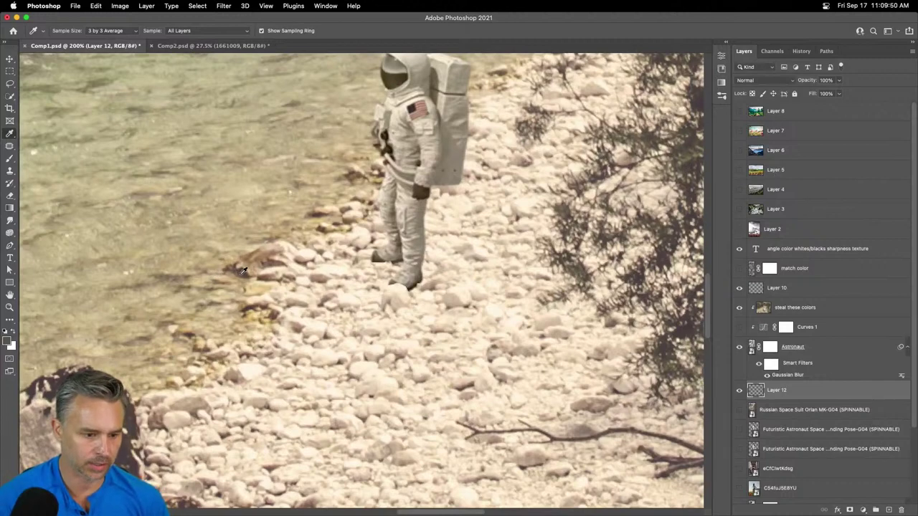
pyautogui.click(242, 268)
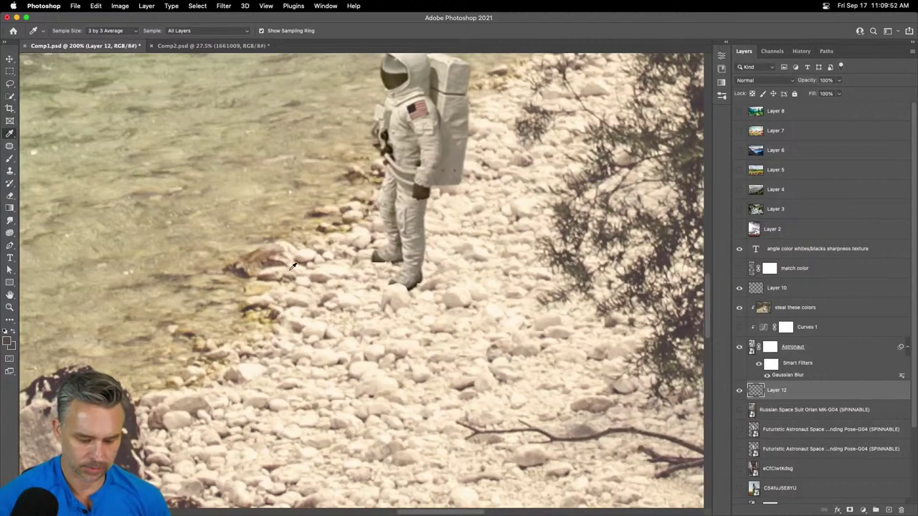
# - With a 7% flow brush, paint a soft shadow under the astronaut's feet and compare it on and off
pyautogui.press('b')
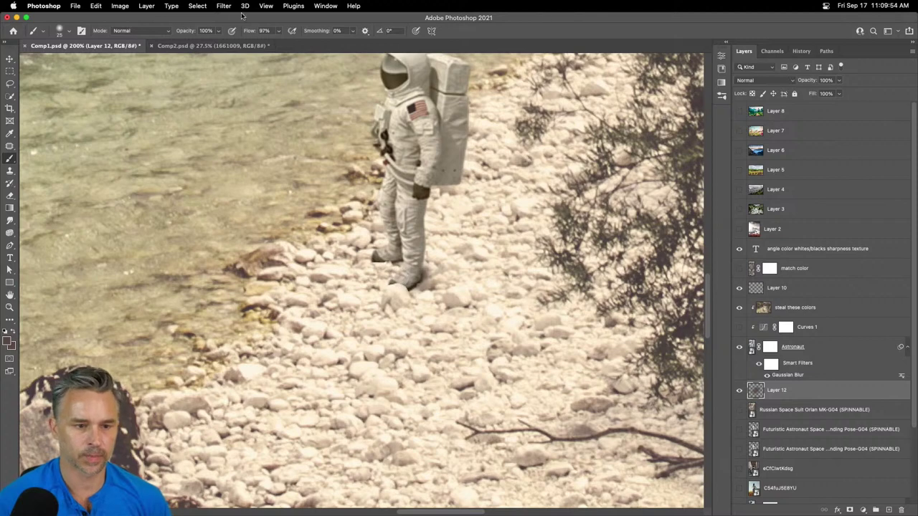
pyautogui.moveTo(249, 31); pyautogui.dragTo(193, 27)
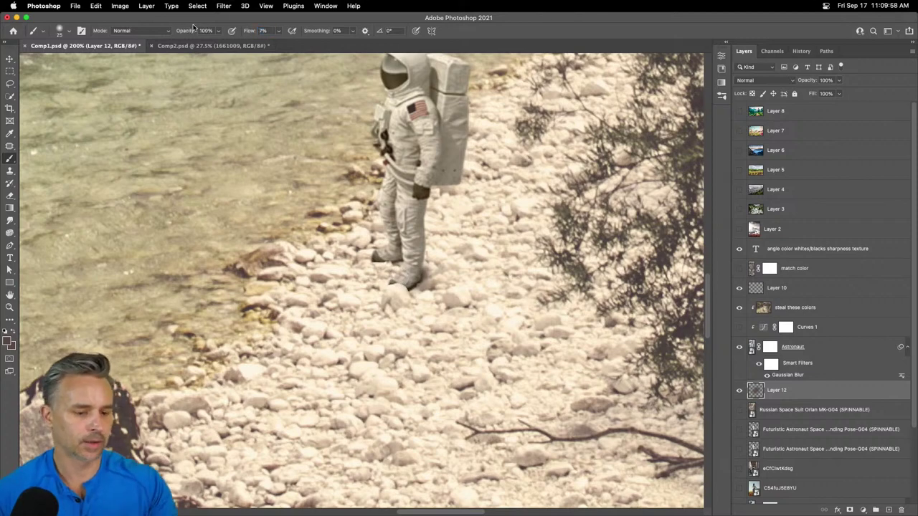
pyautogui.moveTo(393, 264)
pyautogui.mouseDown()
pyautogui.moveTo(459, 272)
pyautogui.moveTo(394, 260)
pyautogui.moveTo(410, 272)
pyautogui.moveTo(466, 272)
pyautogui.moveTo(393, 257)
pyautogui.moveTo(468, 259)
pyautogui.moveTo(391, 266)
pyautogui.moveTo(411, 251)
pyautogui.moveTo(485, 274)
pyautogui.mouseUp()
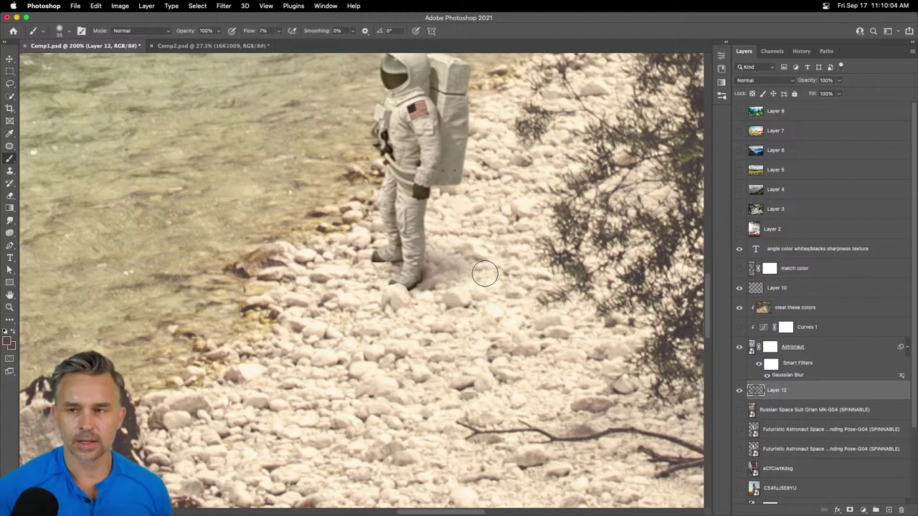
pyautogui.press('super+equal')
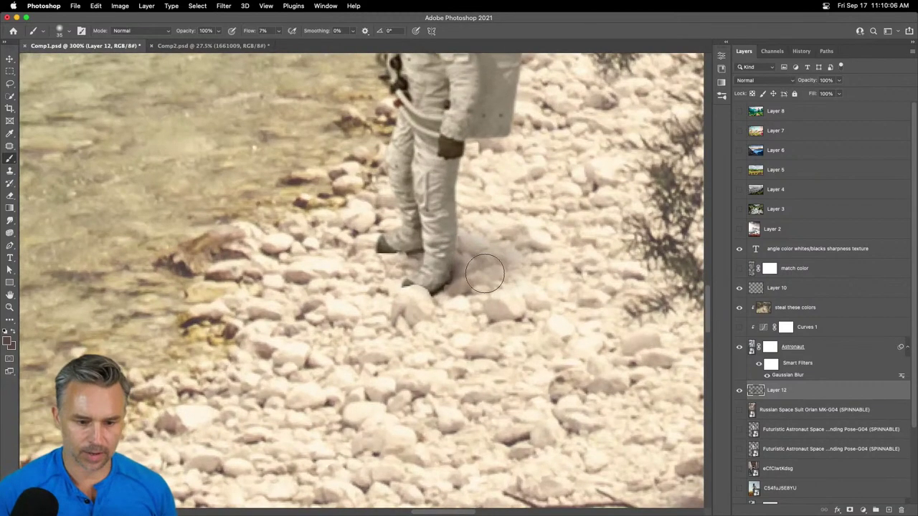
pyautogui.hscroll(5, 444, 283)
pyautogui.scroll(3, 444, 283)
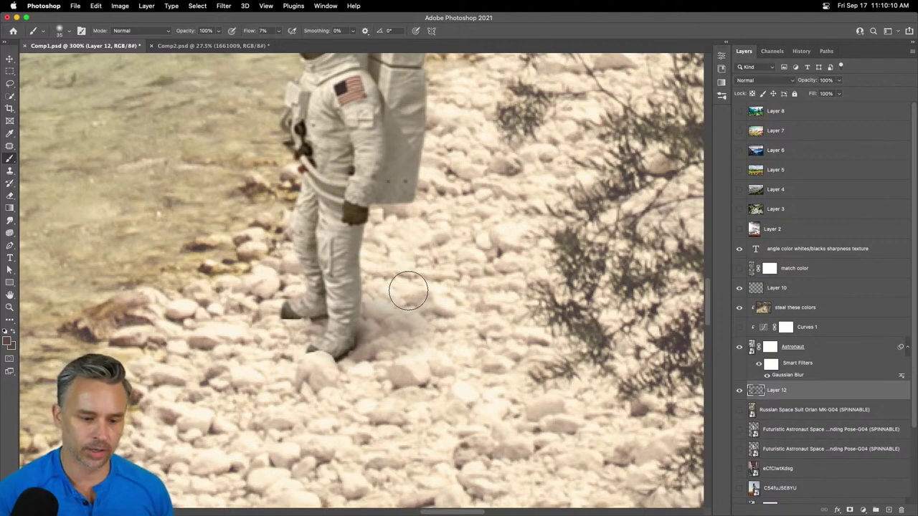
pyautogui.moveTo(339, 316)
pyautogui.mouseDown()
pyautogui.moveTo(352, 317)
pyautogui.moveTo(311, 301)
pyautogui.mouseUp()
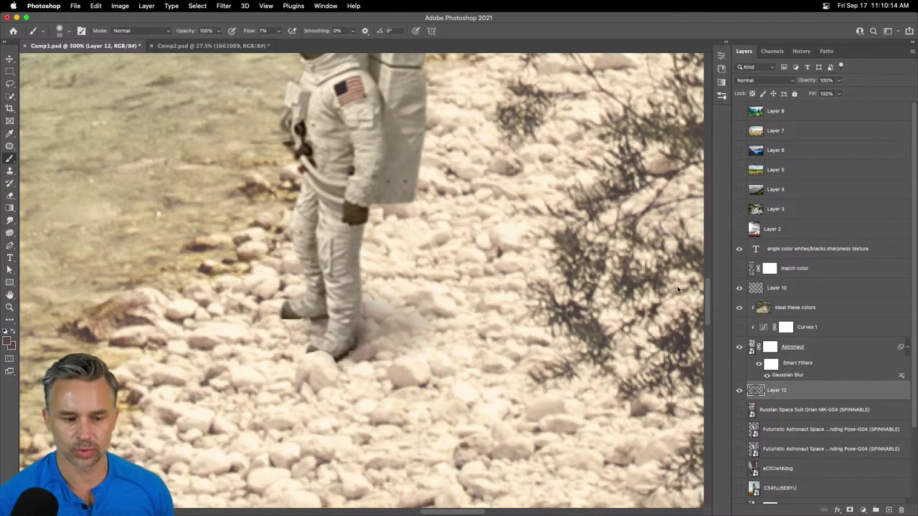
pyautogui.click(740, 392)
pyautogui.click(740, 393)
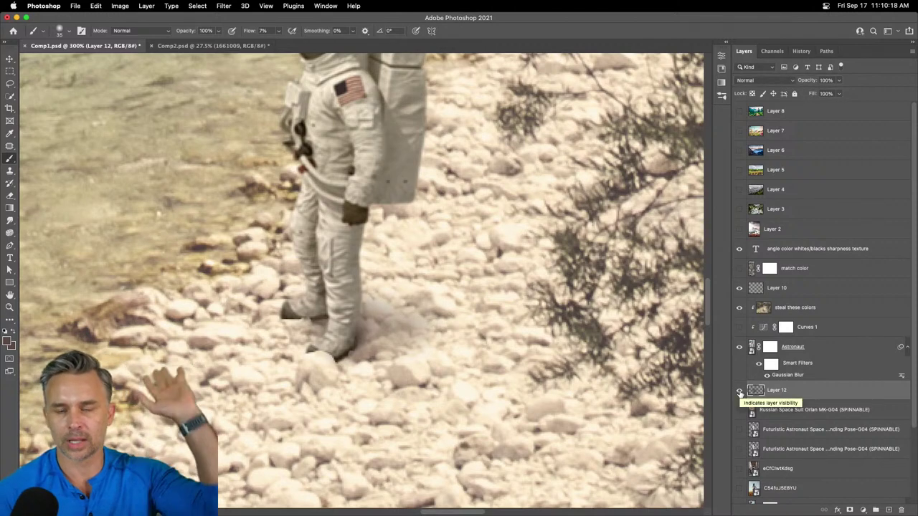
pyautogui.click(763, 80)
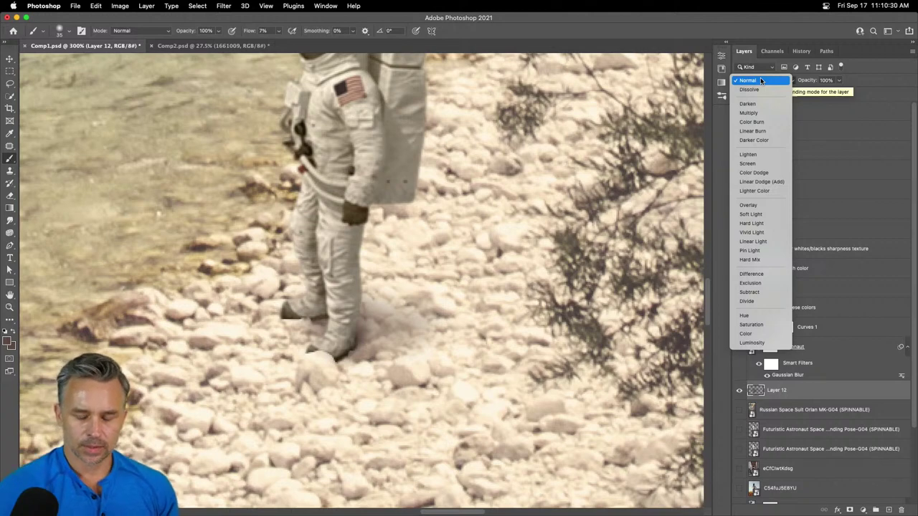
# - Switch Layer 12 to Linear Burn and zoom out and back in to check the foot shadow
pyautogui.click(768, 131)
pyautogui.press('super+minus')
pyautogui.press('super+minus')
pyautogui.press('super+minus')
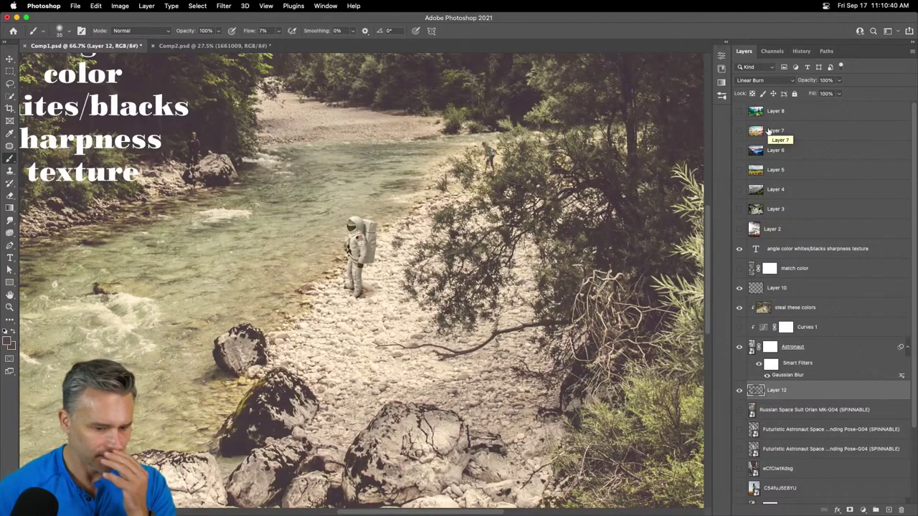
pyautogui.press('super+minus')
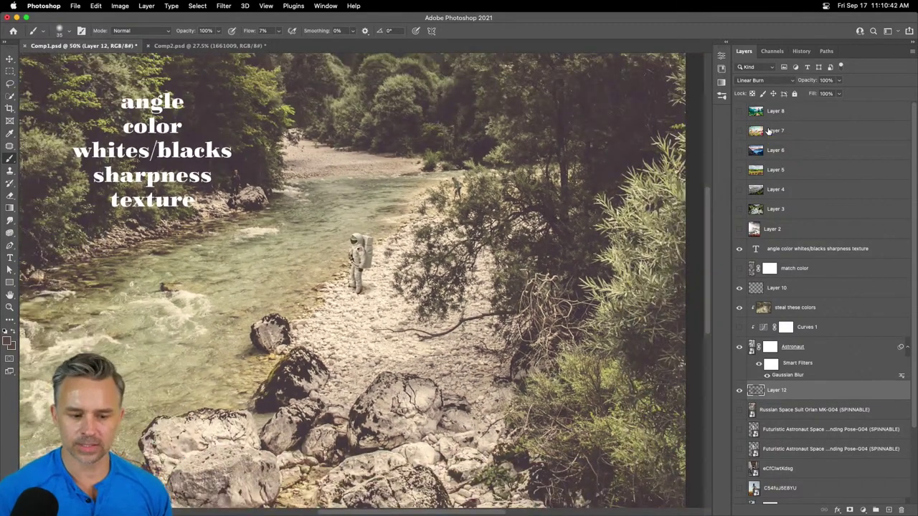
pyautogui.click(775, 80)
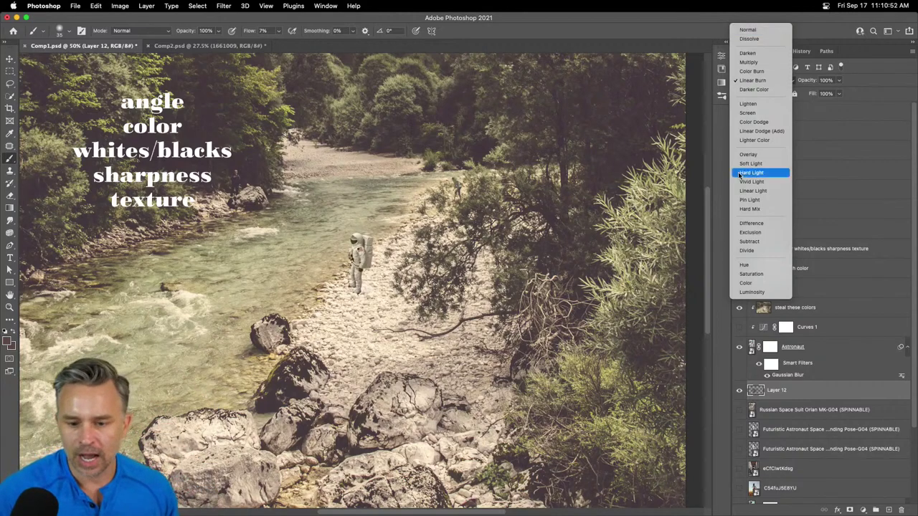
pyautogui.click(753, 80)
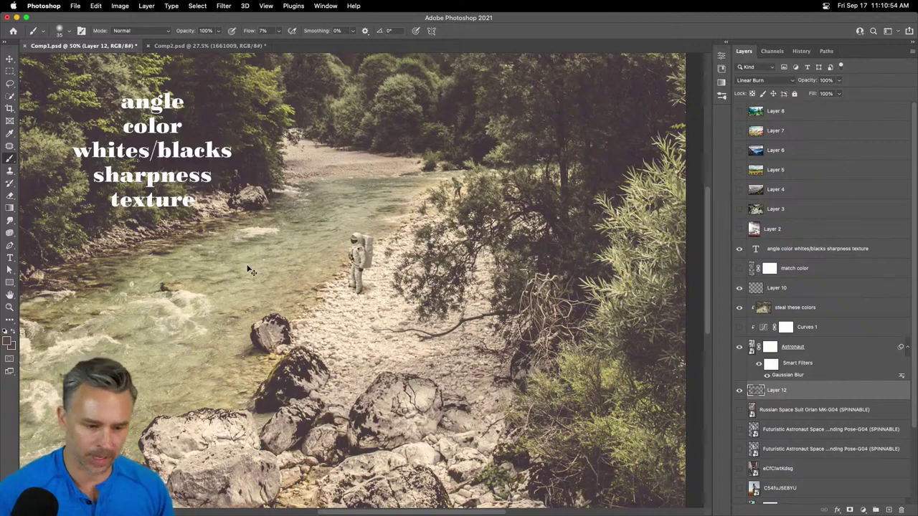
pyautogui.press('super+1')
pyautogui.press('super+=')
pyautogui.press('super+=')
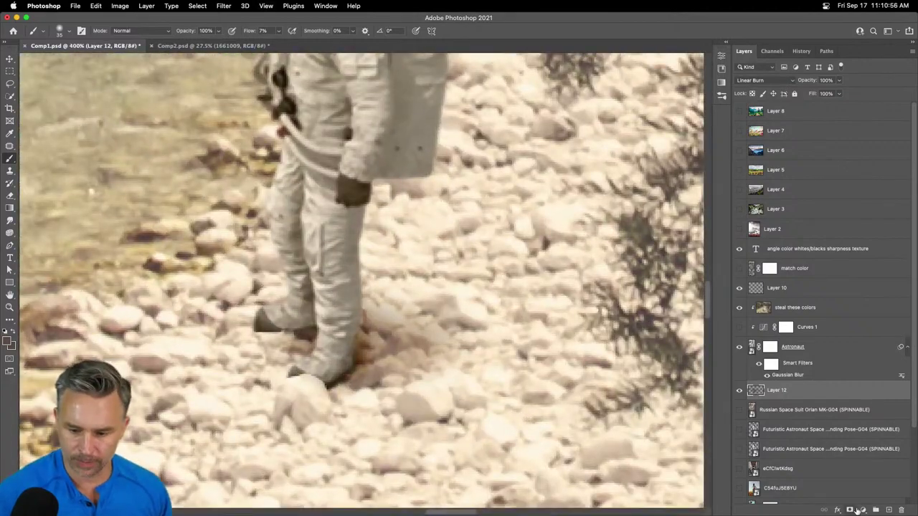
# - Add a layer mask to Layer 12 and paint black at 56% flow over the boot shadow
pyautogui.click(849, 510)
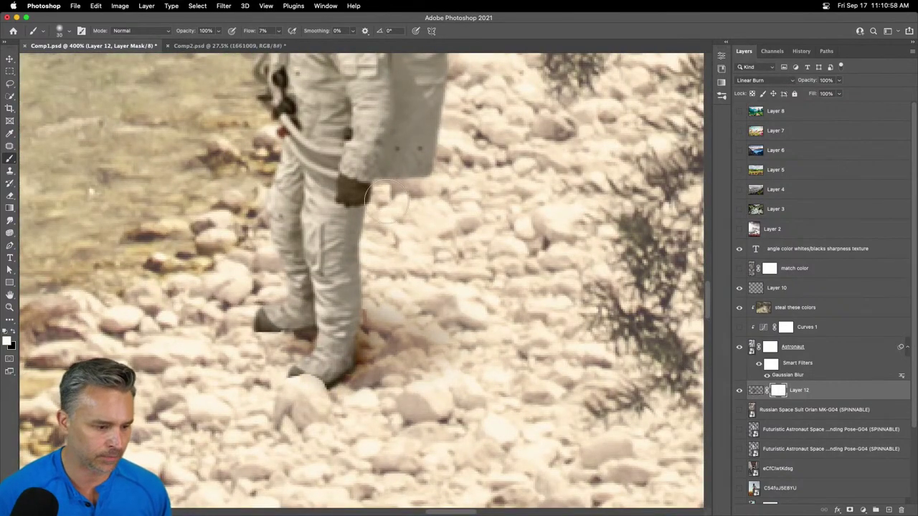
pyautogui.press('[')
pyautogui.press('[')
pyautogui.press('x')
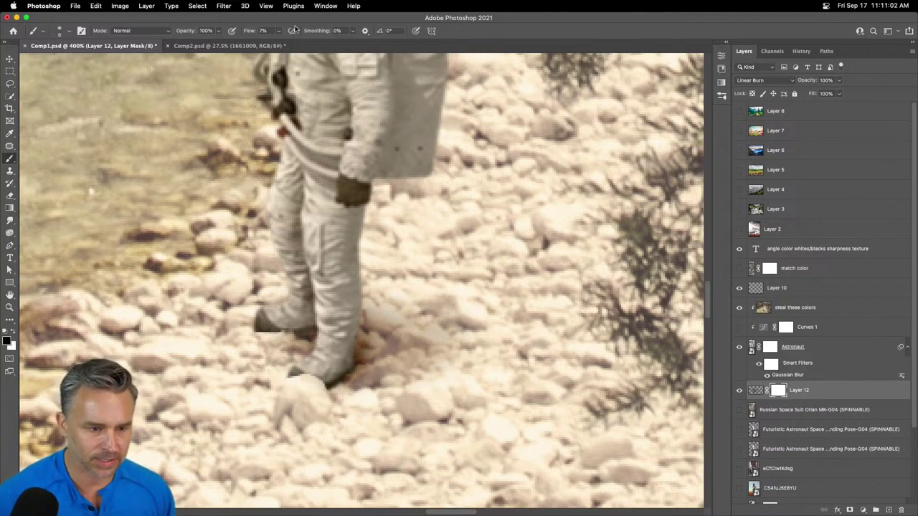
pyautogui.moveTo(247, 31); pyautogui.dragTo(281, 31)
pyautogui.moveTo(373, 304)
pyautogui.mouseDown()
pyautogui.moveTo(405, 320)
pyautogui.moveTo(418, 344)
pyautogui.moveTo(429, 335)
pyautogui.moveTo(443, 343)
pyautogui.moveTo(456, 365)
pyautogui.moveTo(460, 327)
pyautogui.moveTo(451, 315)
pyautogui.moveTo(494, 355)
pyautogui.moveTo(436, 375)
pyautogui.moveTo(393, 367)
pyautogui.moveTo(441, 390)
pyautogui.moveTo(414, 390)
pyautogui.moveTo(400, 372)
pyautogui.moveTo(414, 368)
pyautogui.moveTo(409, 350)
pyautogui.moveTo(439, 355)
pyautogui.moveTo(399, 364)
pyautogui.mouseUp()
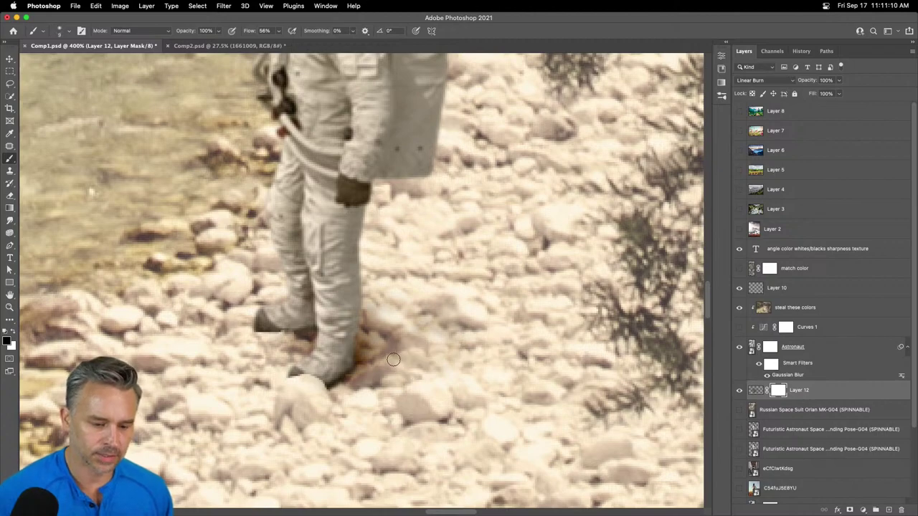
# - Select the 'steal these colors' layer, then the Astronaut layer, to review the composite
pyautogui.press('super+minus')
pyautogui.press('super+minus')
pyautogui.press('super+minus')
pyautogui.press('super+minus')
pyautogui.press('super+minus')
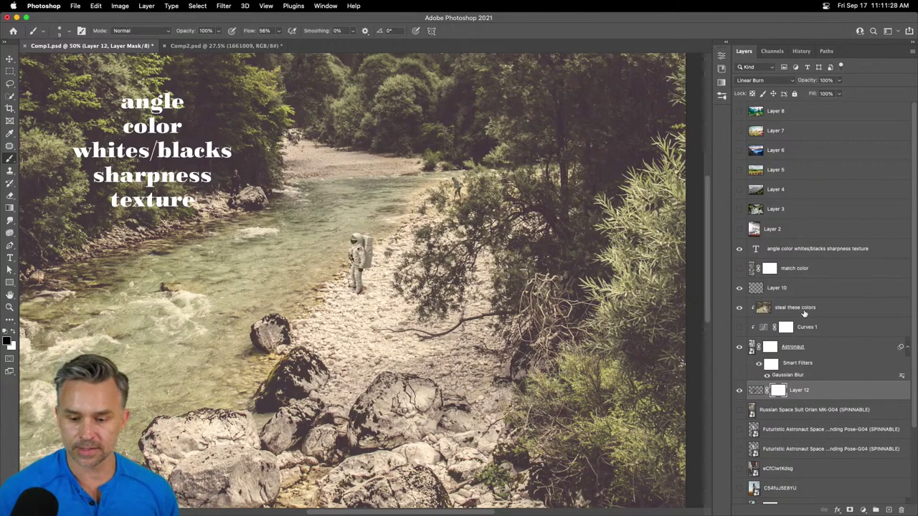
pyautogui.click(803, 312)
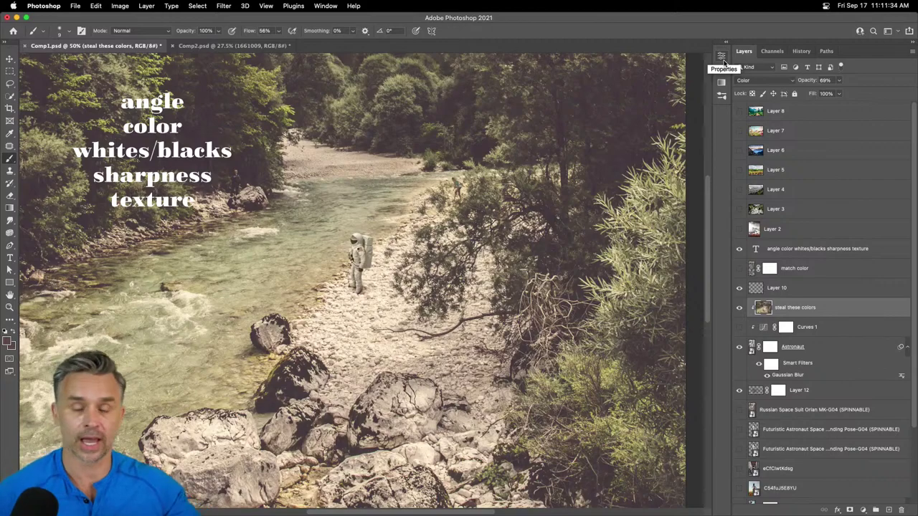
pyautogui.press('super+equal')
pyautogui.press('super+equal')
pyautogui.press('super+equal')
pyautogui.press('super+equal')
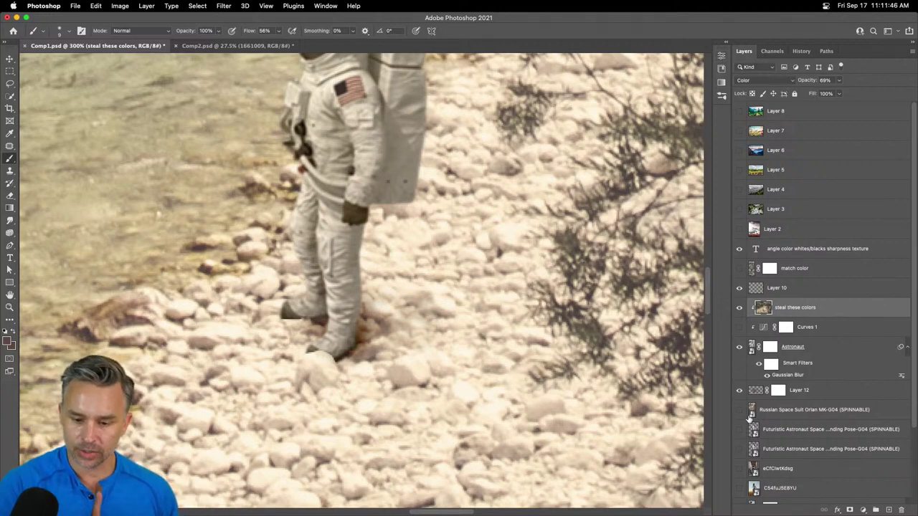
pyautogui.click(829, 350)
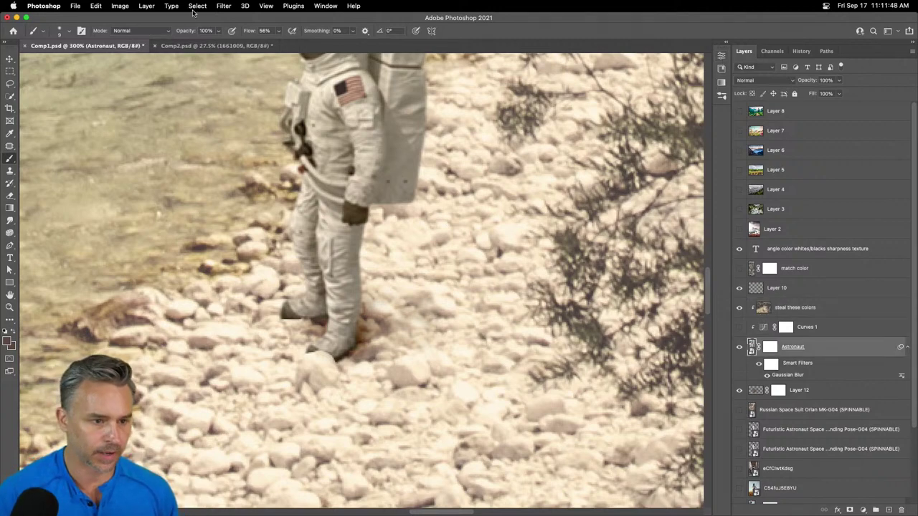
# - Open the Filter Gallery on the Astronaut layer
pyautogui.click(223, 6)
pyautogui.click(247, 61)
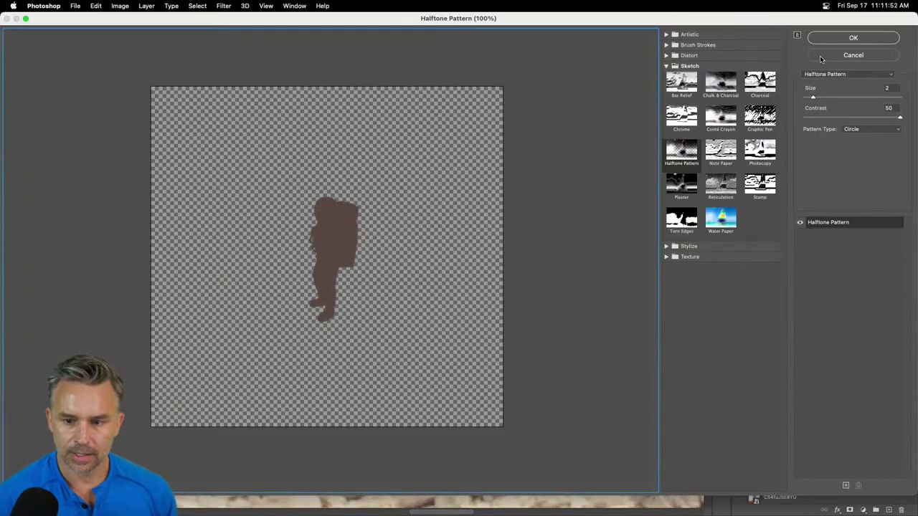
pyautogui.click(823, 56)
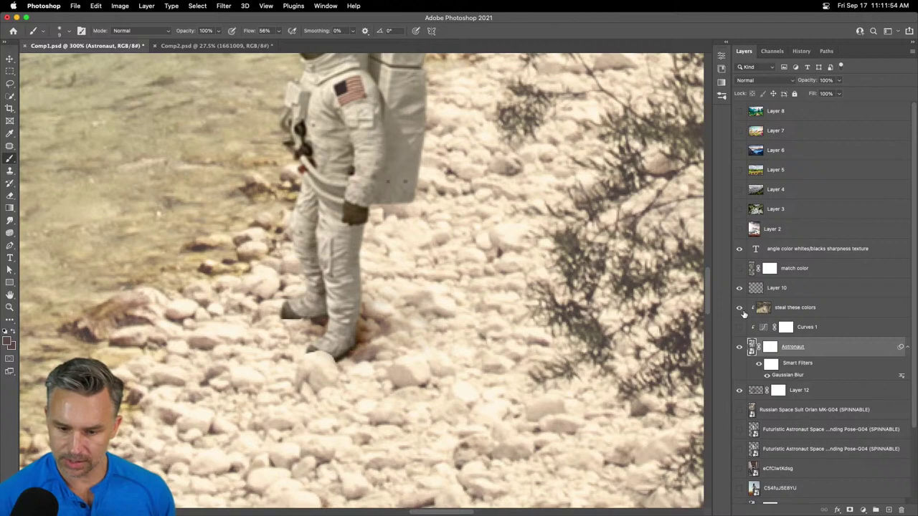
pyautogui.click(228, 6)
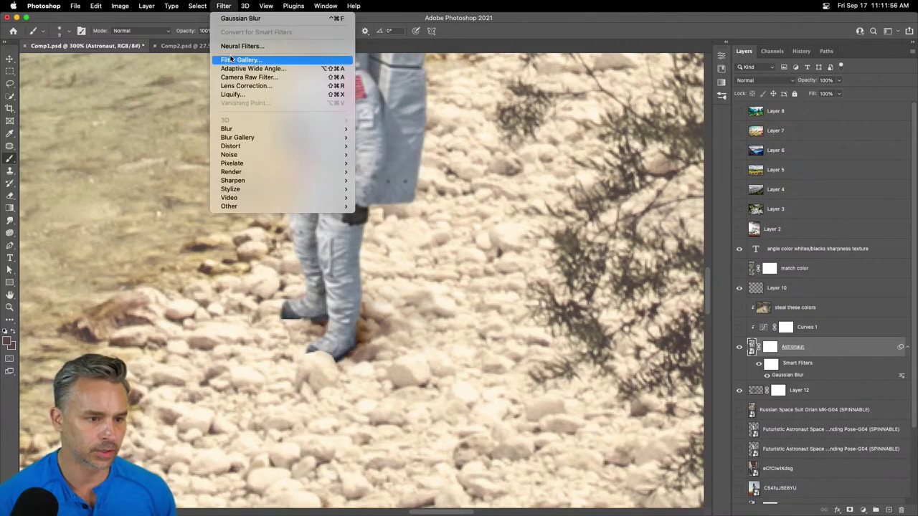
pyautogui.press('Return')
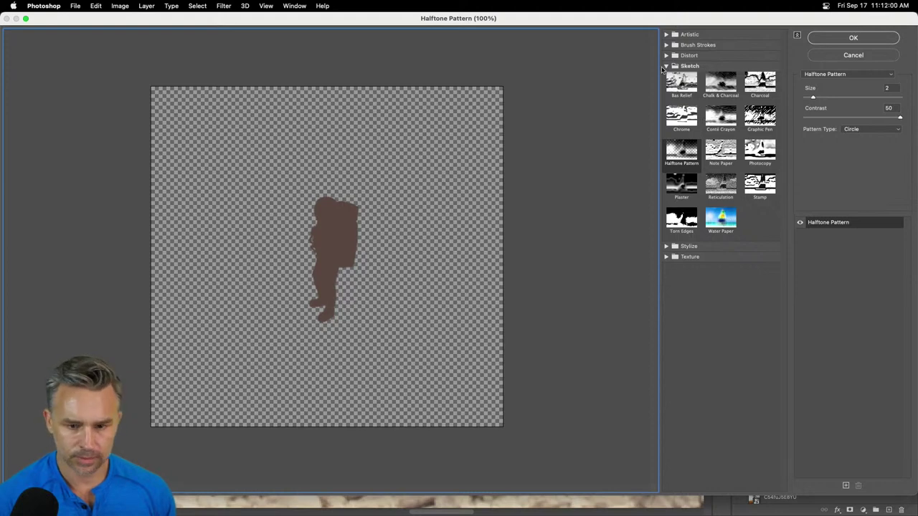
# - Preview the Artistic filters Film Grain, Fresco, Rough Pastels, Underpainting and Sponge
pyautogui.click(666, 34)
pyautogui.click(677, 88)
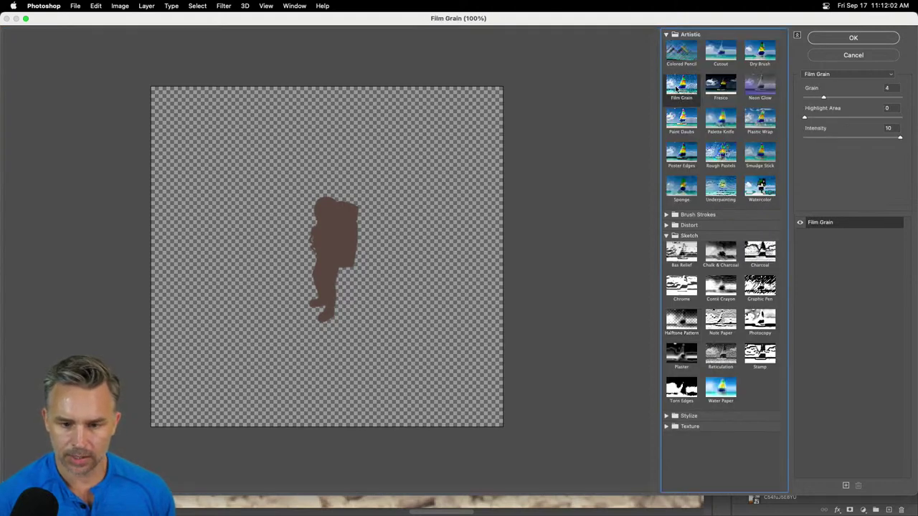
pyautogui.press('super+equal')
pyautogui.press('super+equal')
pyautogui.press('super+equal')
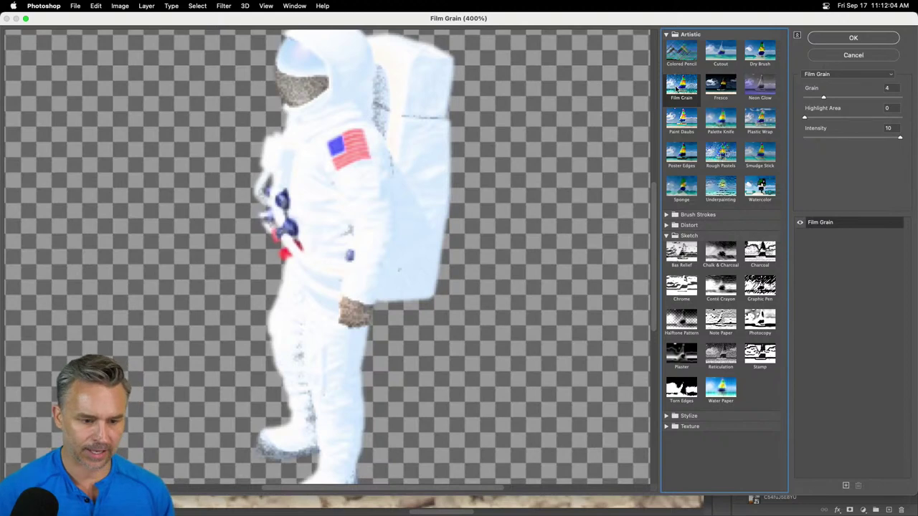
pyautogui.click(710, 99)
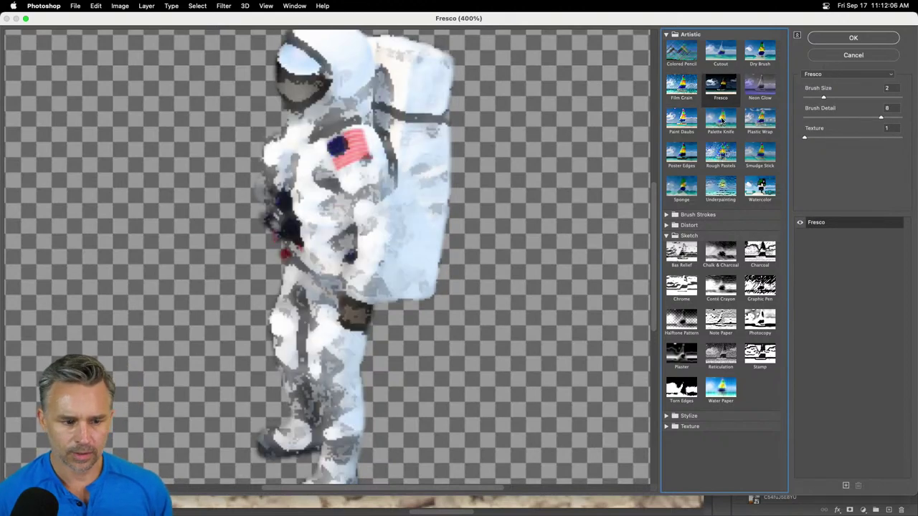
pyautogui.click(719, 152)
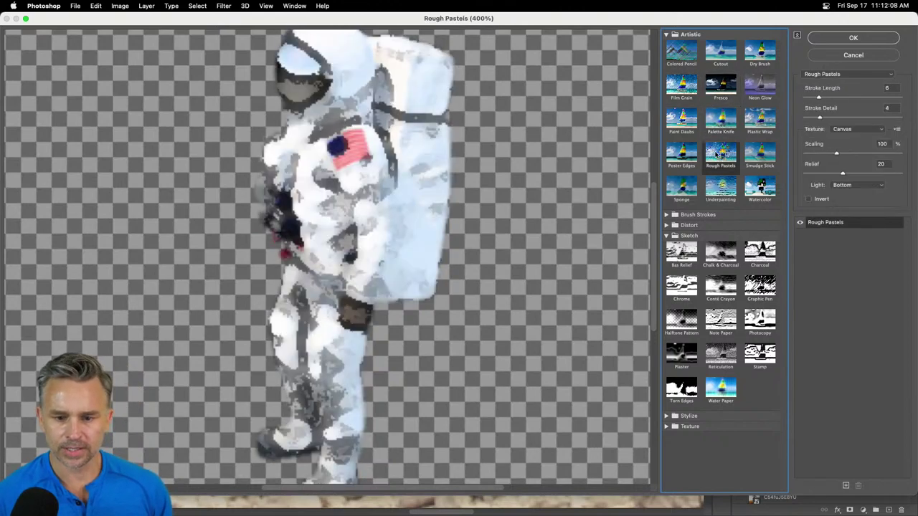
pyautogui.click(717, 188)
pyautogui.click(684, 185)
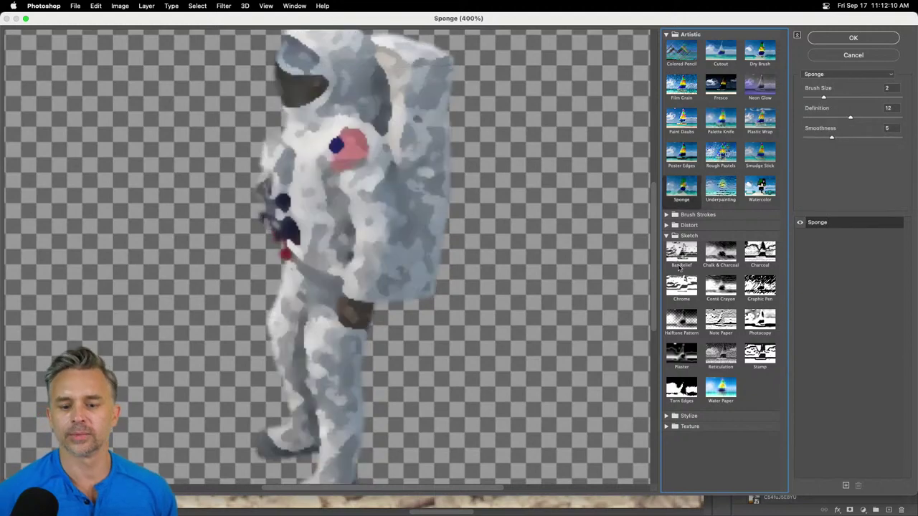
# - Try the Sketch filters Bas Relief and Chalk & Charcoal, then preview Texture > Grain
pyautogui.click(679, 255)
pyautogui.click(746, 253)
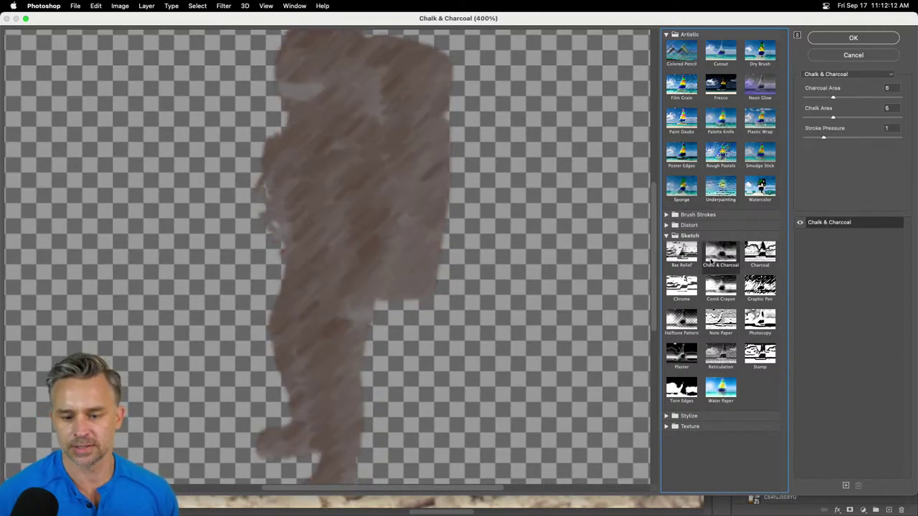
pyautogui.click(666, 416)
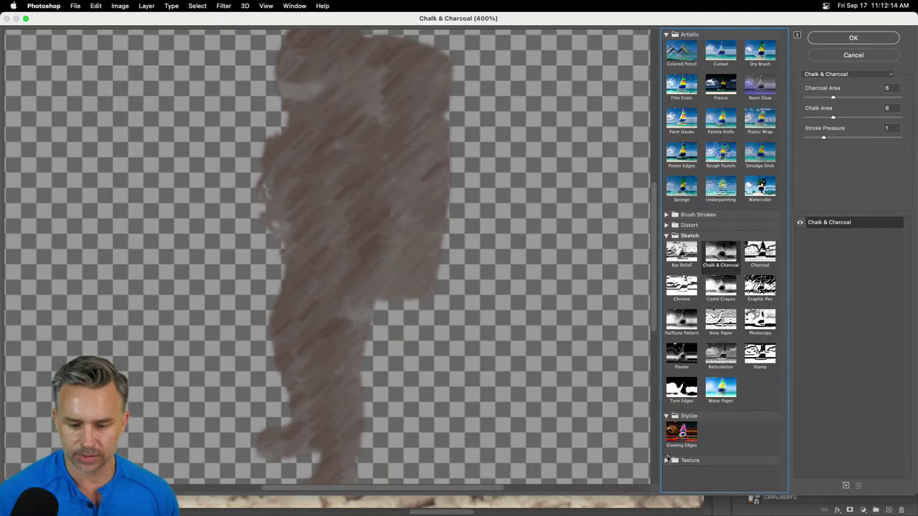
pyautogui.click(667, 460)
pyautogui.click(720, 436)
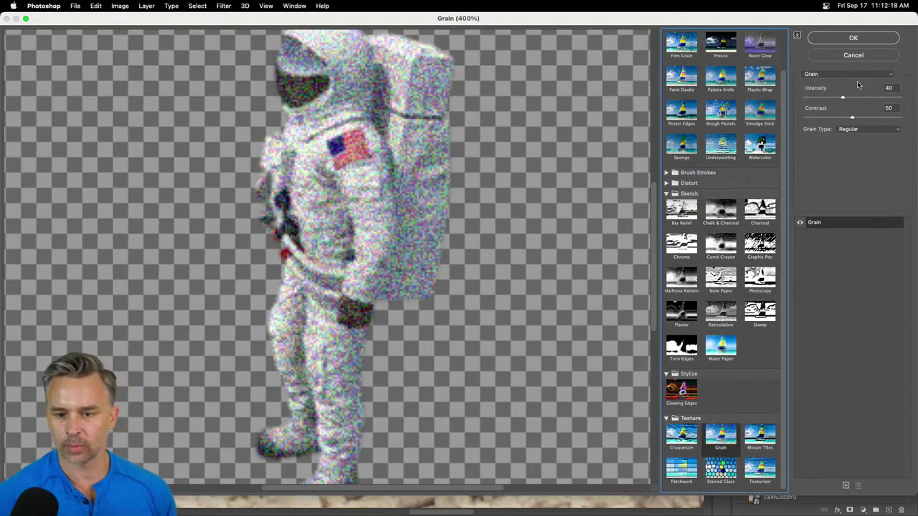
# - Set the Grain filter to Soft type with Contrast 42 and Intensity 22
pyautogui.click(876, 132)
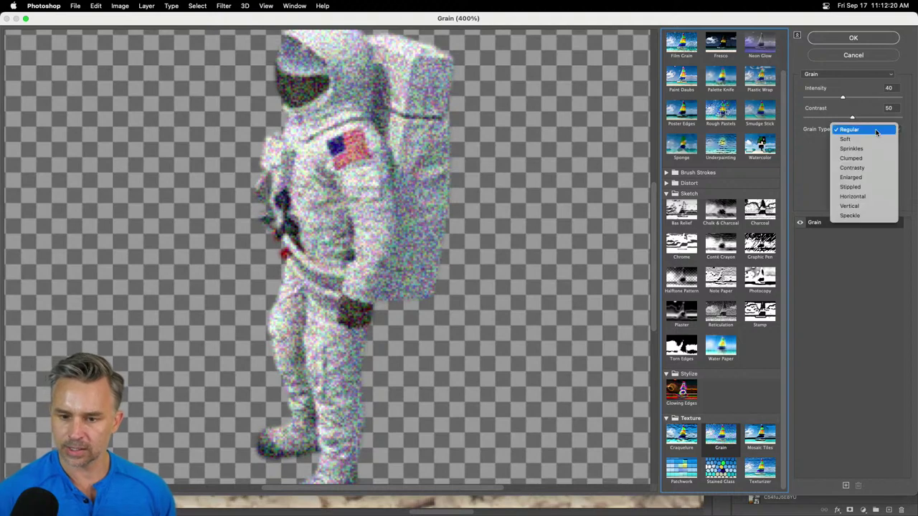
pyautogui.click(801, 150)
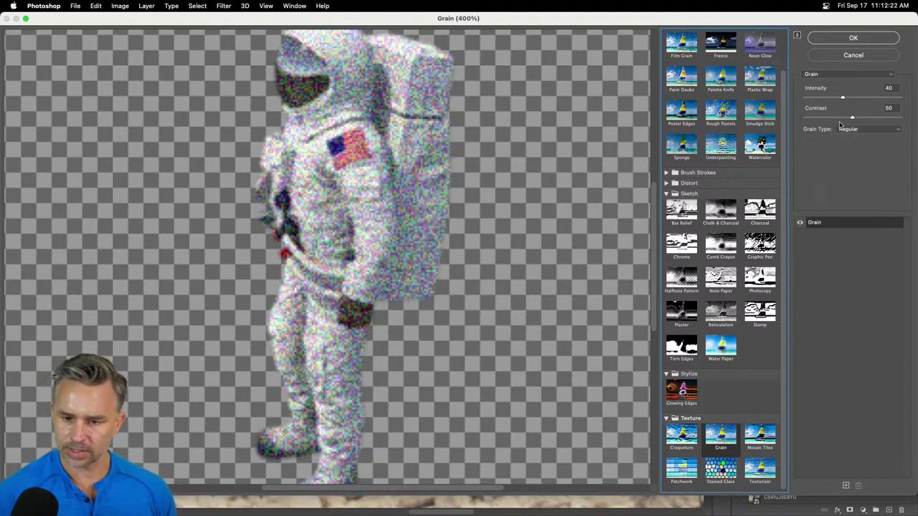
pyautogui.click(857, 129)
pyautogui.click(862, 139)
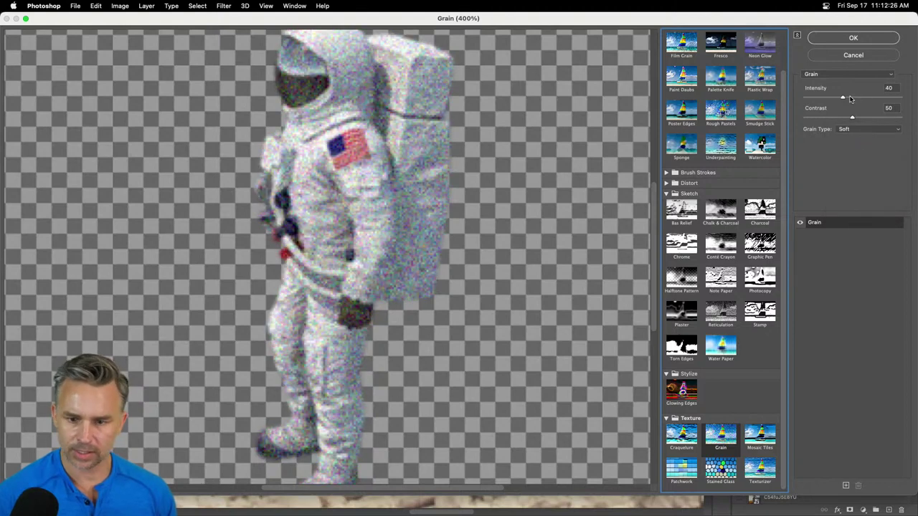
pyautogui.click(851, 74)
pyautogui.click(850, 74)
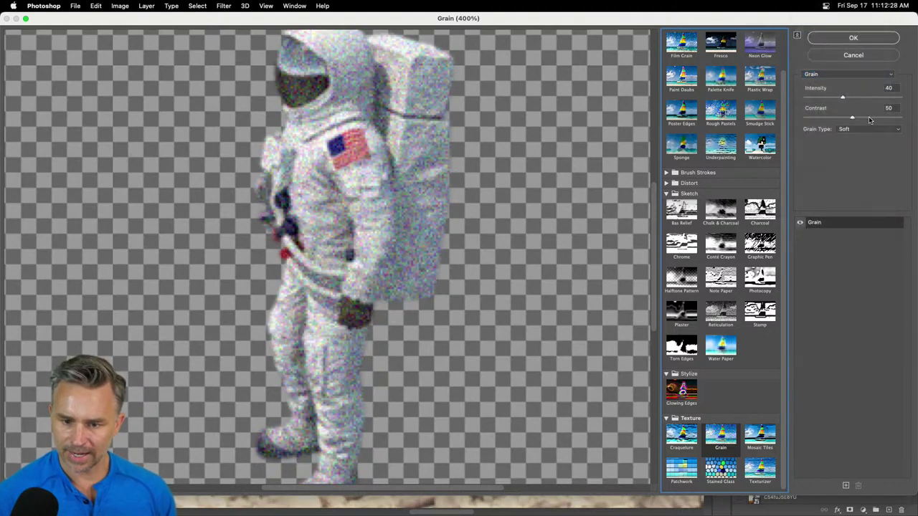
pyautogui.moveTo(853, 120); pyautogui.dragTo(826, 101)
pyautogui.moveTo(334, 191); pyautogui.dragTo(415, 185)
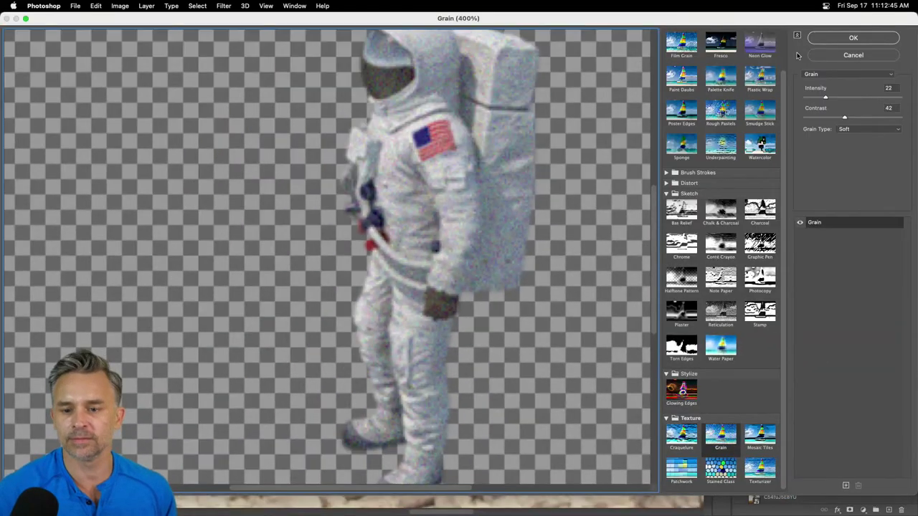
# - Apply the Soft Grain Filter Gallery as a smart filter on the Astronaut layer
pyautogui.click(832, 39)
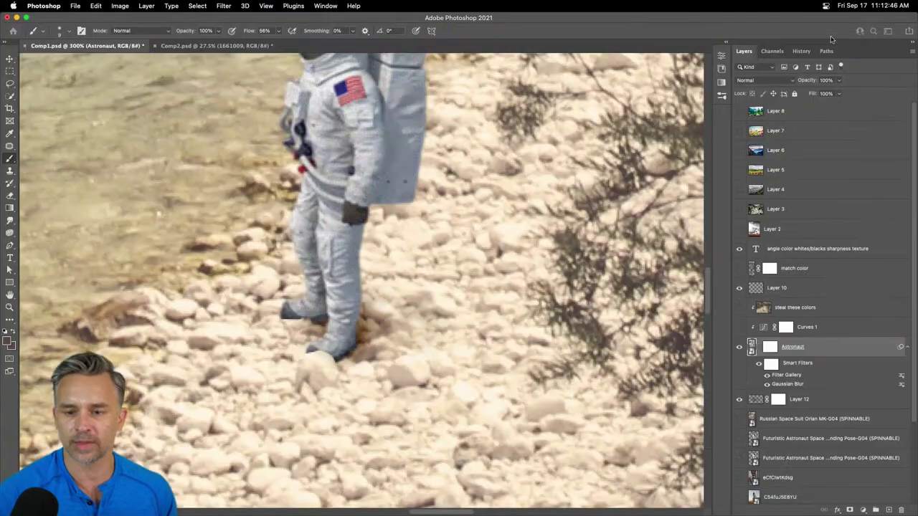
pyautogui.press('super+minus')
pyautogui.press('super+minus')
pyautogui.press('super+minus')
pyautogui.press('super+minus')
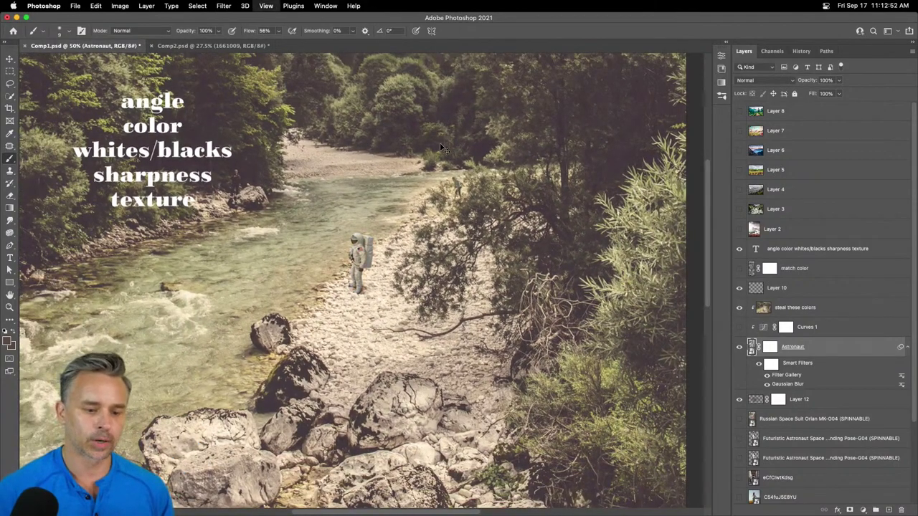
pyautogui.press('super+plus')
pyautogui.press('super+plus')
pyautogui.press('super+plus')
pyautogui.press('super+plus')
pyautogui.press('super+plus')
pyautogui.press('super+plus')
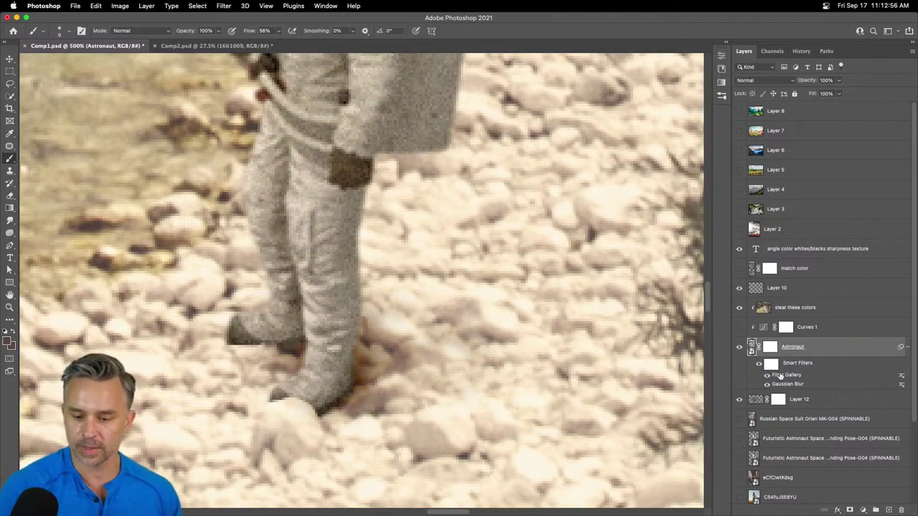
# - Reopen the Filter Gallery smart filter and lower the Grain Intensity to 6
pyautogui.doubleClick(781, 375)
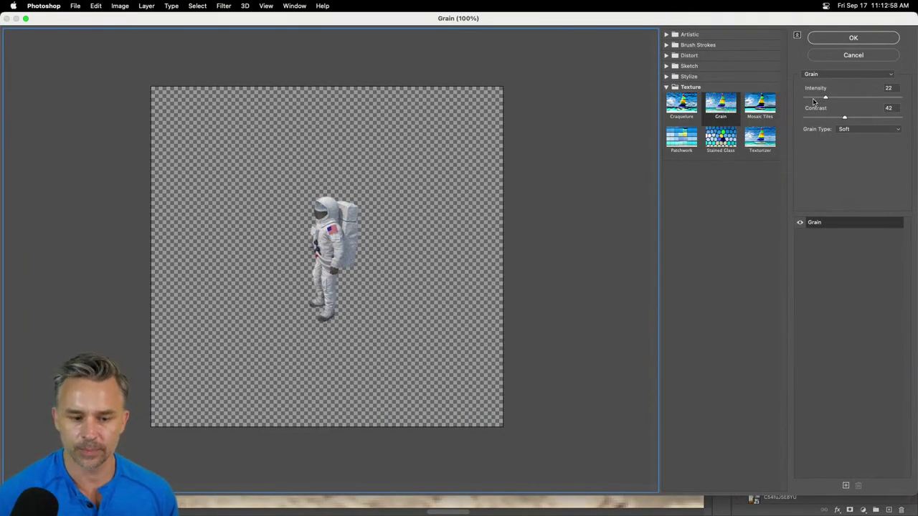
pyautogui.press('super+equal')
pyautogui.press('super+equal')
pyautogui.press('super+equal')
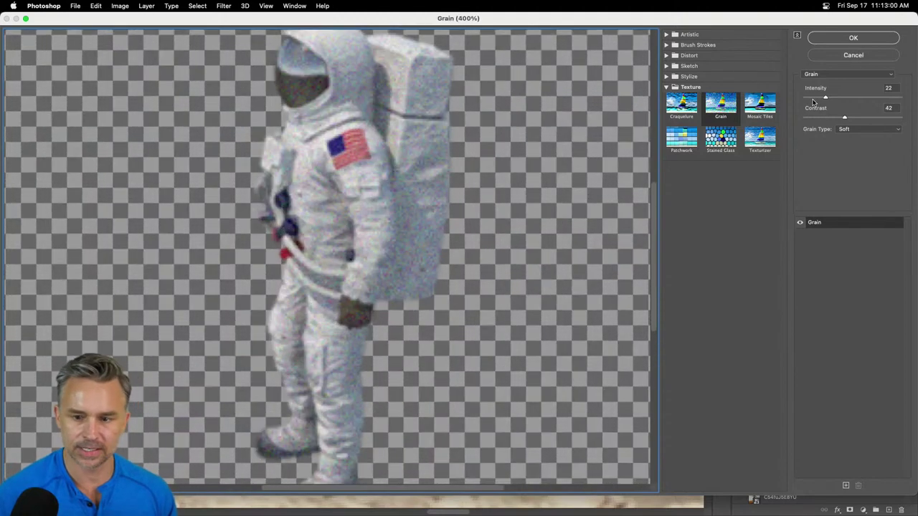
pyautogui.moveTo(813, 102); pyautogui.dragTo(818, 100)
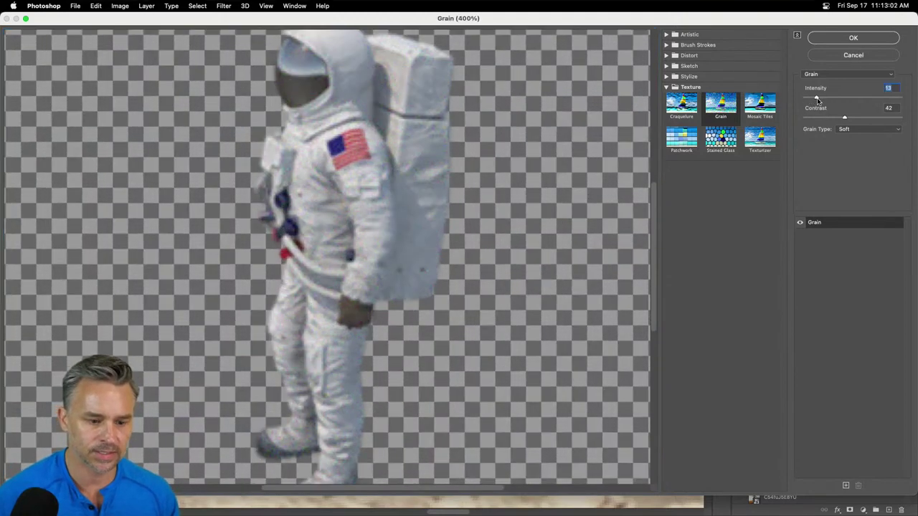
pyautogui.click(826, 40)
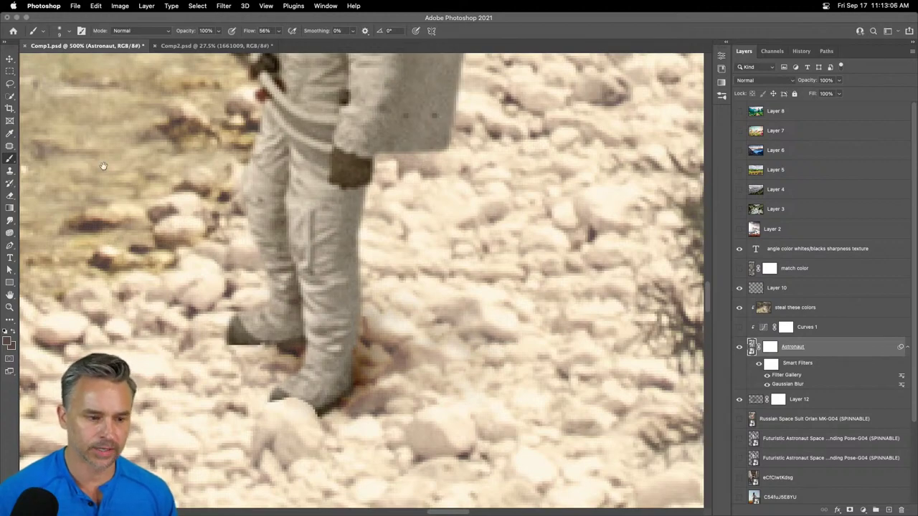
# - Add a new Layer 13 above 'steal these colors' and clip it to the layers below
pyautogui.moveTo(103, 166); pyautogui.dragTo(299, 250)
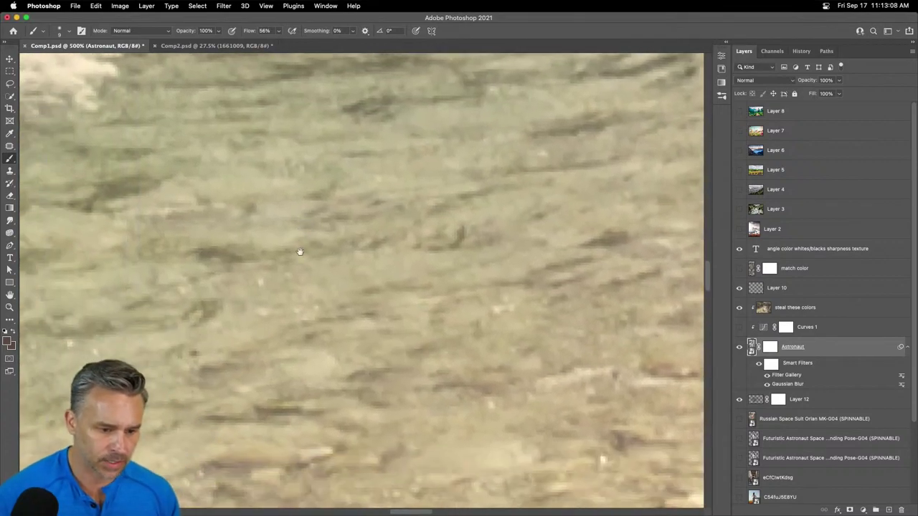
pyautogui.press('super+apostrophe')
pyautogui.scroll(4, 321, 295)
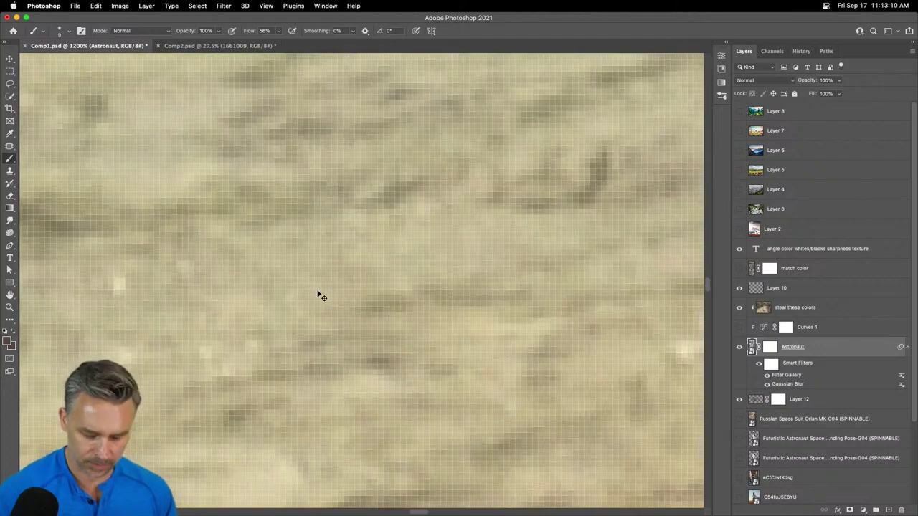
pyautogui.press('super+apostrophe')
pyautogui.press('super+0')
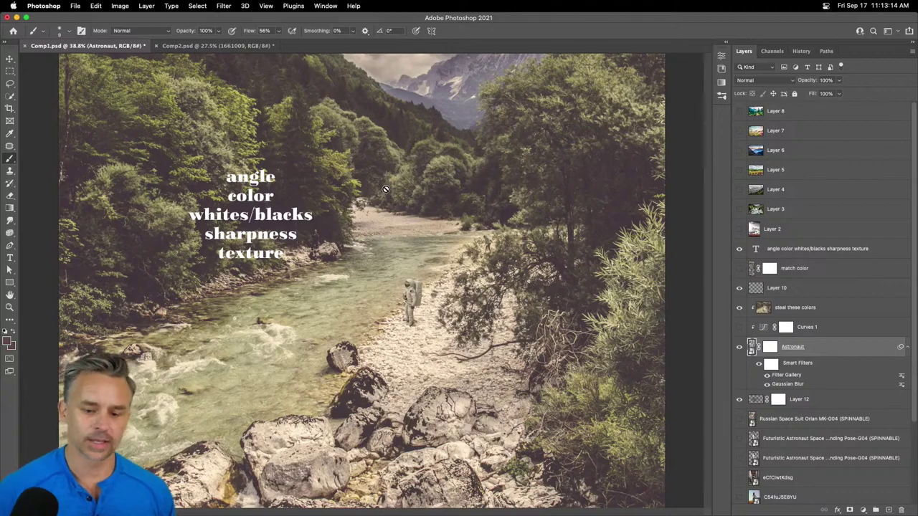
pyautogui.click(789, 309)
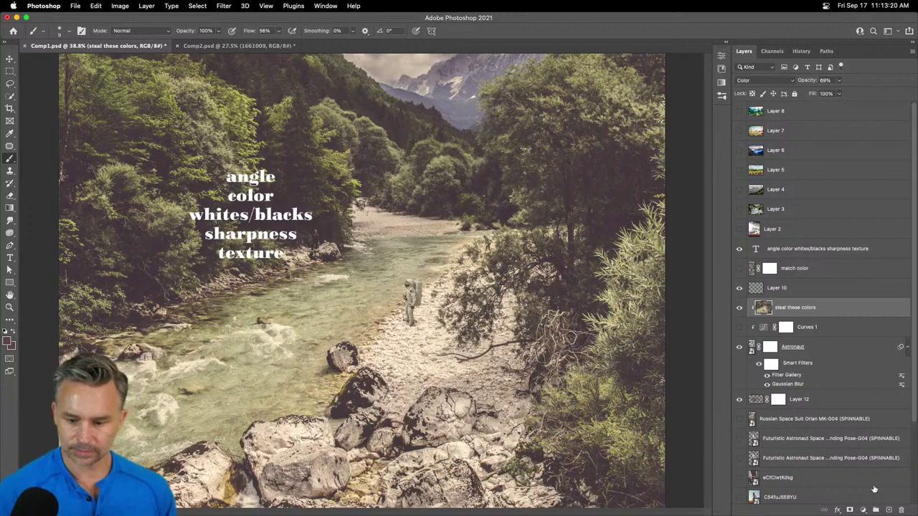
pyautogui.click(888, 510)
pyautogui.keyDown('alt'); pyautogui.click(803, 314); pyautogui.keyUp('alt')
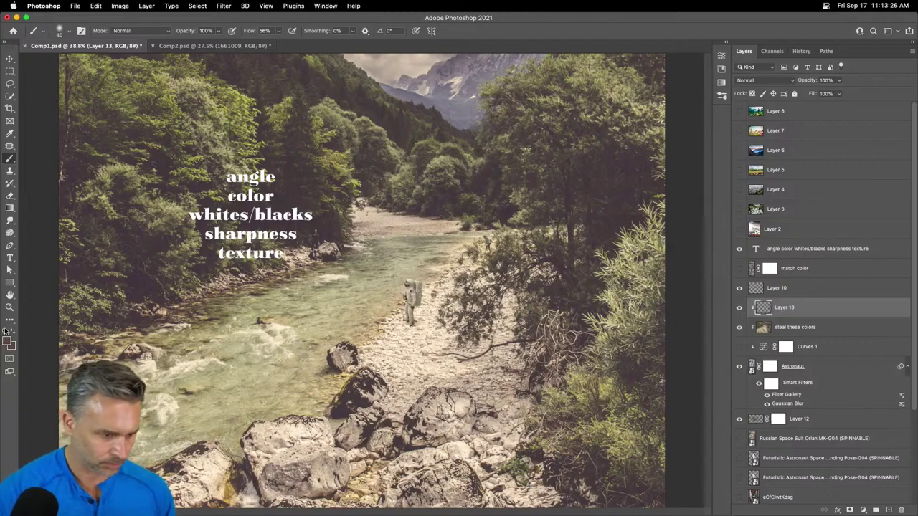
# - Make white the foreground colour and brush it over the astronaut's helmet on Layer 13
pyautogui.click(5, 331)
pyautogui.click(11, 331)
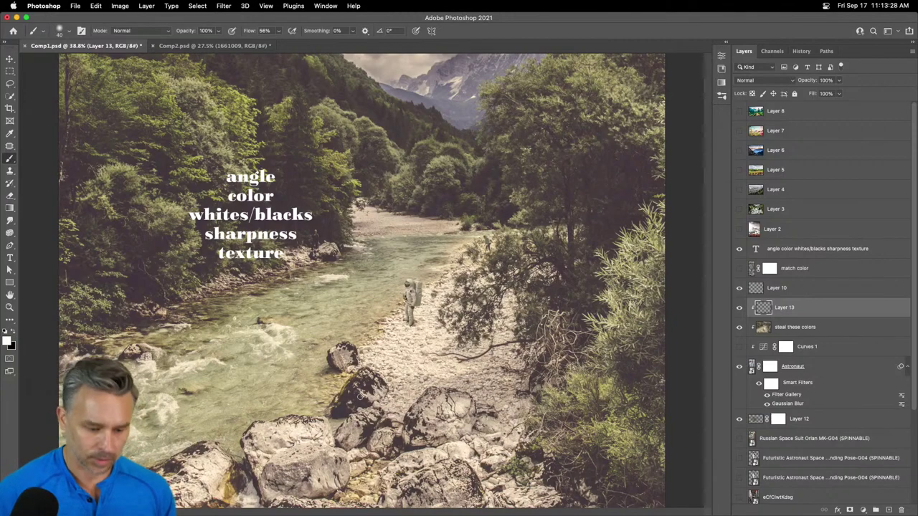
pyautogui.press('i')
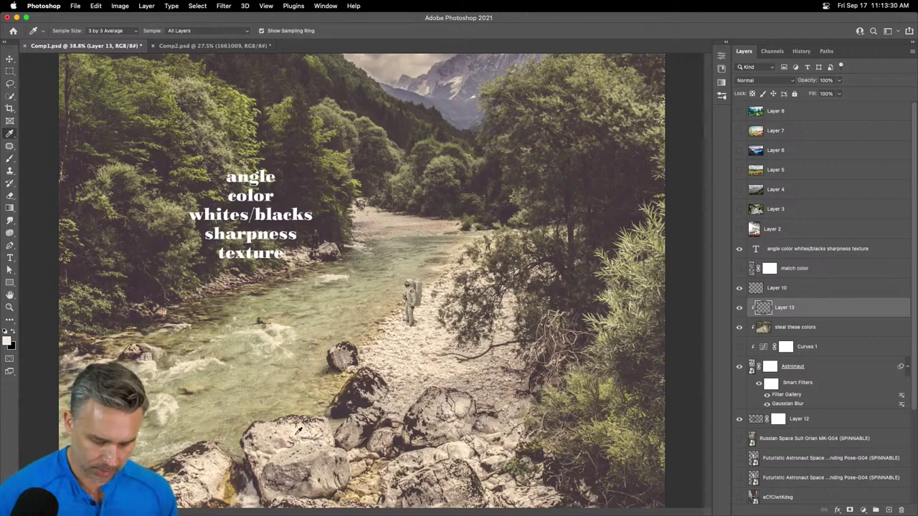
pyautogui.press('b')
pyautogui.click(409, 281)
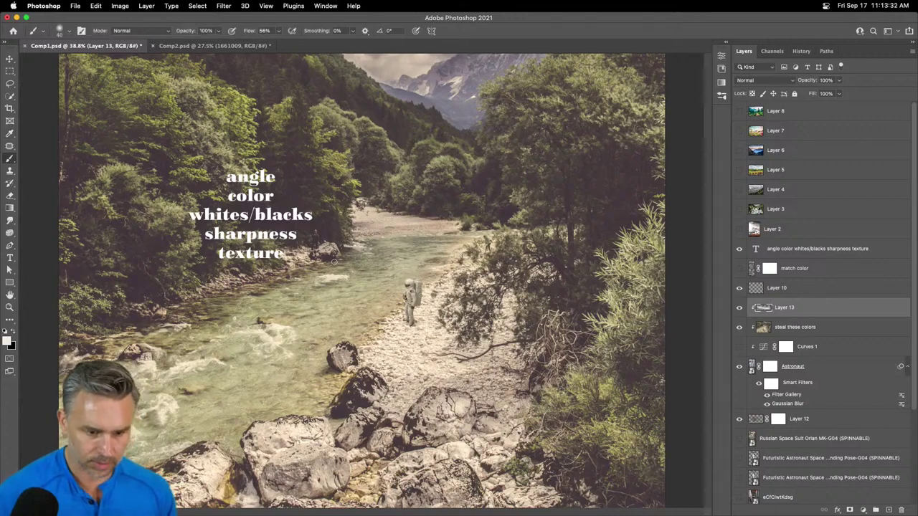
pyautogui.press('super+z')
pyautogui.press('super+1')
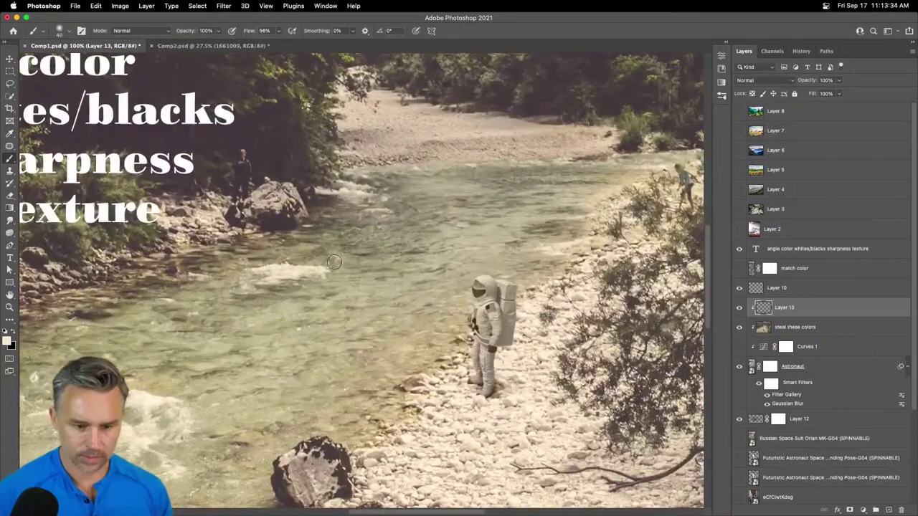
pyautogui.hscroll(5, 334, 262)
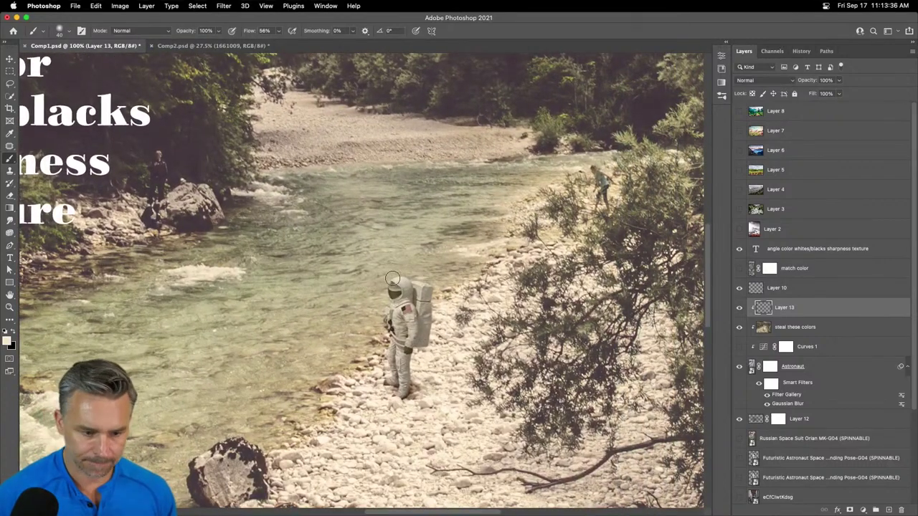
pyautogui.moveTo(387, 281); pyautogui.dragTo(414, 306)
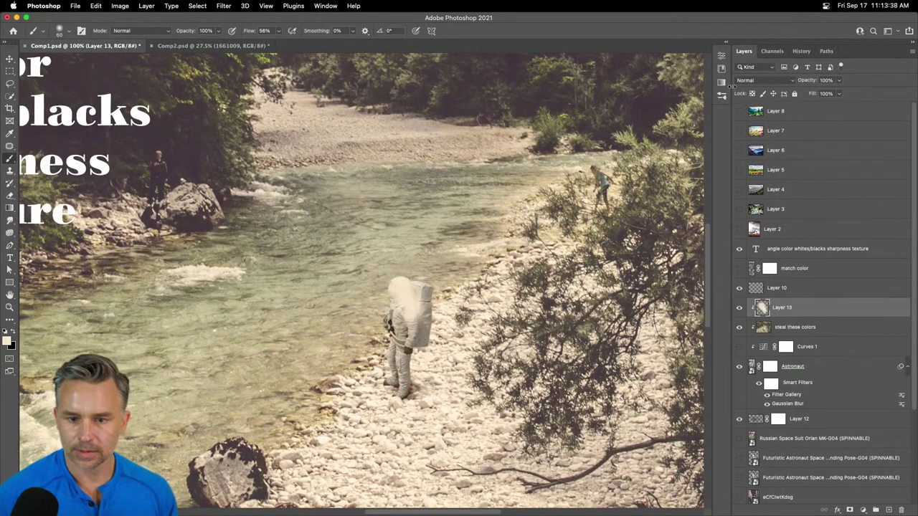
pyautogui.click(764, 80)
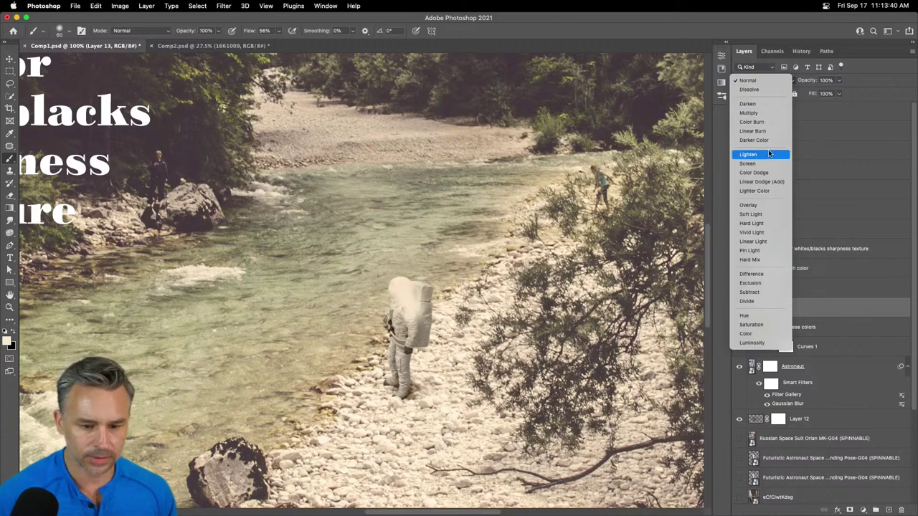
# - Set Layer 13 to Overlay blending and zoom to 300% centred on the astronaut
pyautogui.click(770, 208)
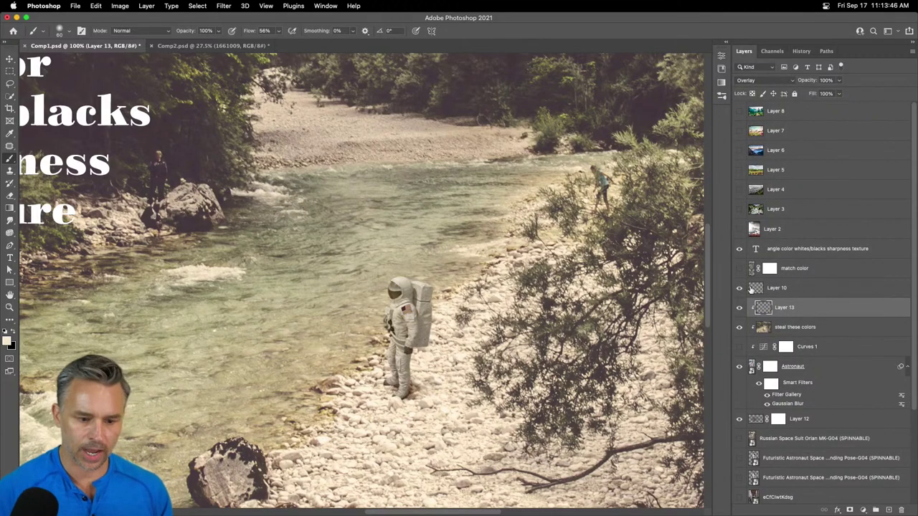
pyautogui.press('super+equal')
pyautogui.press('super+equal')
pyautogui.moveTo(384, 198); pyautogui.dragTo(235, 66)
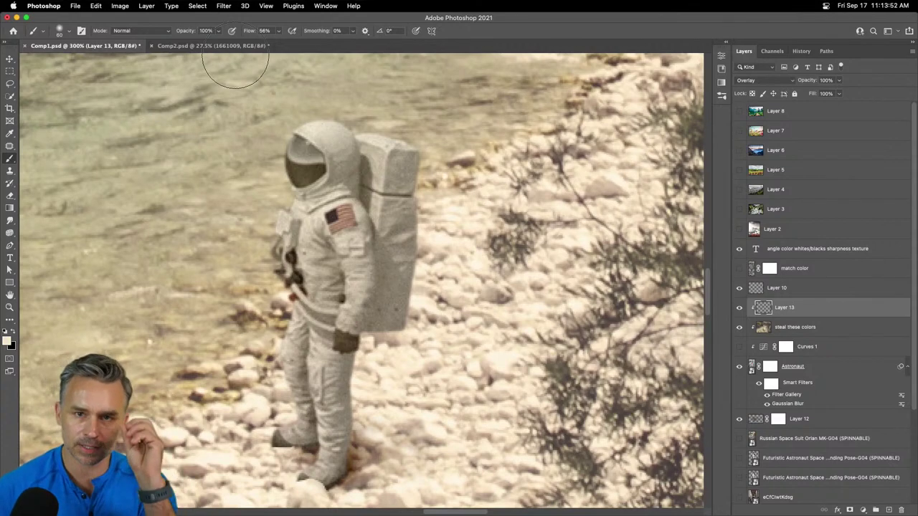
pyautogui.moveTo(273, 137); pyautogui.dragTo(300, 156)
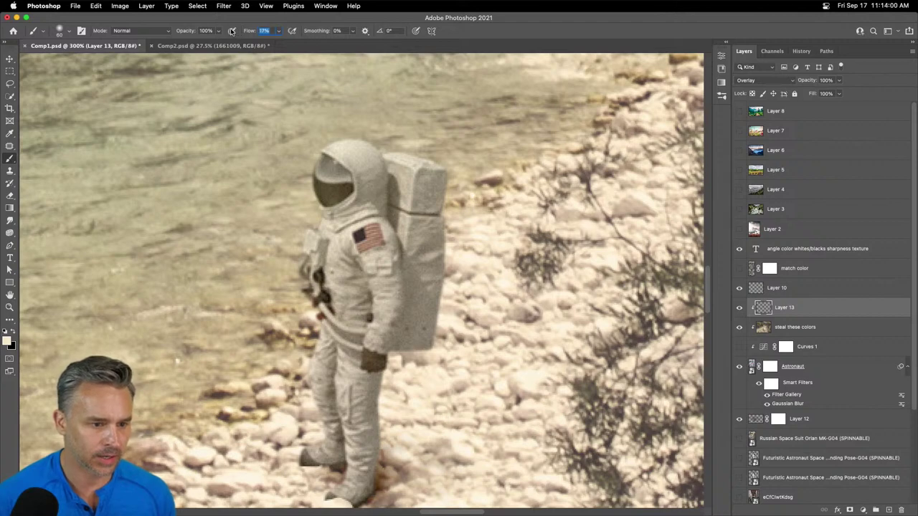
# - Paint faint white highlights on the helmet at 1% flow, then the backpack top and arm at 12%
pyautogui.moveTo(249, 34); pyautogui.dragTo(237, 34)
pyautogui.moveTo(349, 139)
pyautogui.mouseDown()
pyautogui.moveTo(363, 167)
pyautogui.moveTo(374, 225)
pyautogui.moveTo(364, 230)
pyautogui.moveTo(381, 235)
pyautogui.moveTo(383, 271)
pyautogui.mouseUp()
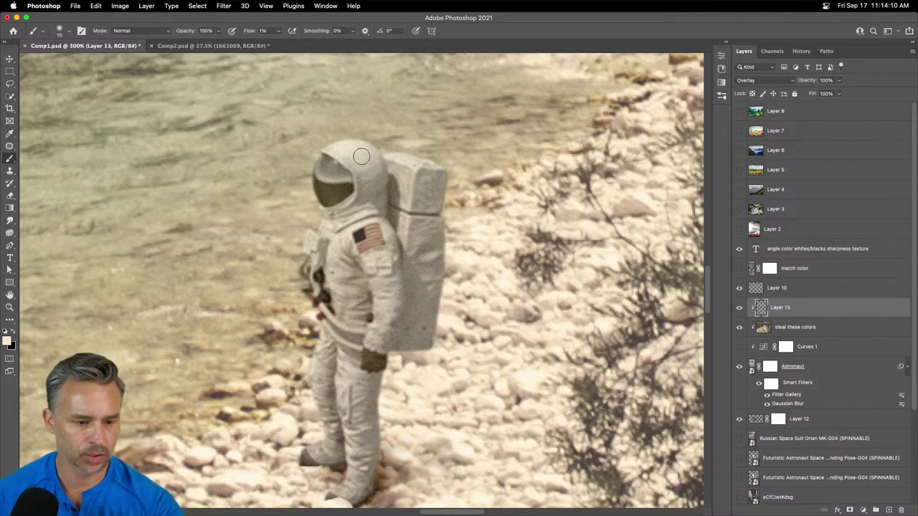
pyautogui.moveTo(245, 31); pyautogui.dragTo(250, 32)
pyautogui.press(']')
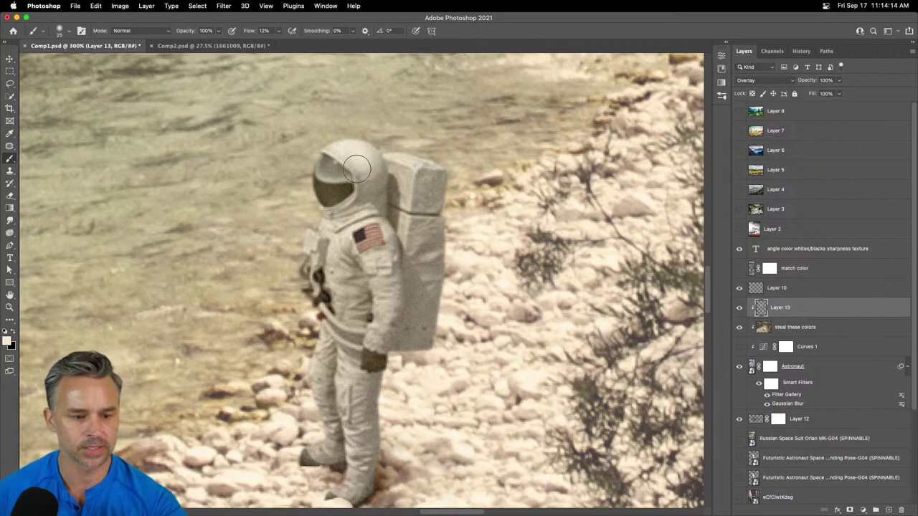
pyautogui.press(']')
pyautogui.moveTo(403, 157)
pyautogui.mouseDown()
pyautogui.moveTo(430, 166)
pyautogui.moveTo(420, 179)
pyautogui.moveTo(433, 188)
pyautogui.moveTo(429, 203)
pyautogui.mouseUp()
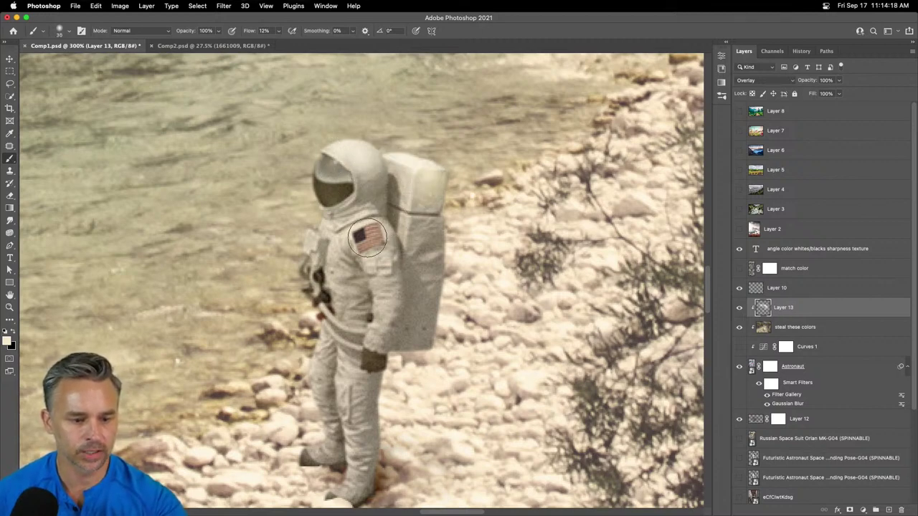
pyautogui.press('[')
pyautogui.press('[')
pyautogui.moveTo(366, 246)
pyautogui.mouseDown()
pyautogui.moveTo(334, 268)
pyautogui.moveTo(325, 309)
pyautogui.moveTo(370, 327)
pyautogui.moveTo(381, 290)
pyautogui.moveTo(374, 357)
pyautogui.mouseUp()
# - With a larger brush, brighten the arm, side, chest below the flag, backpack side and upper body
pyautogui.press(']')
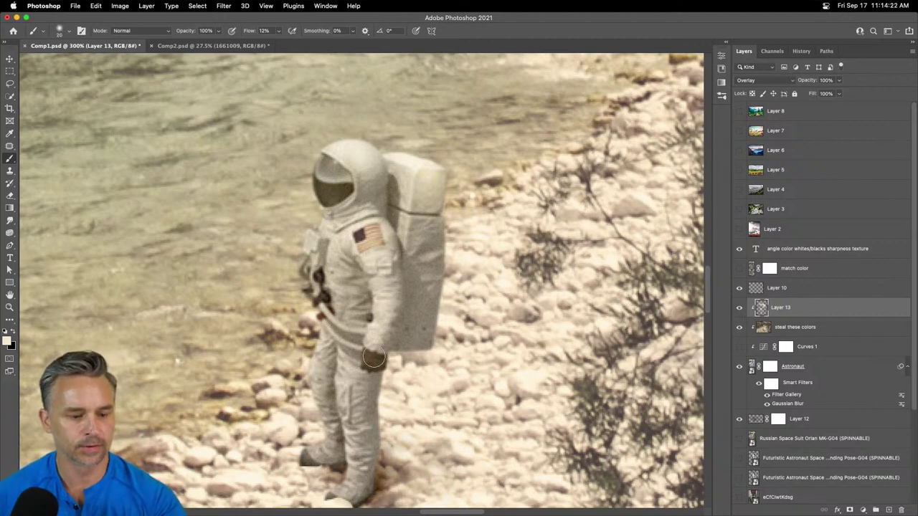
pyautogui.scroll(1, 311, 238)
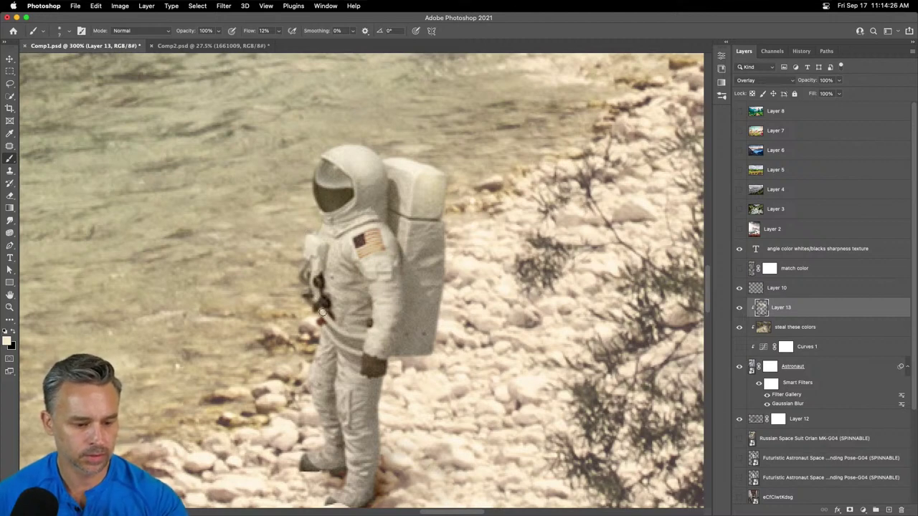
pyautogui.moveTo(322, 312)
pyautogui.mouseDown()
pyautogui.moveTo(351, 336)
pyautogui.moveTo(324, 321)
pyautogui.mouseUp()
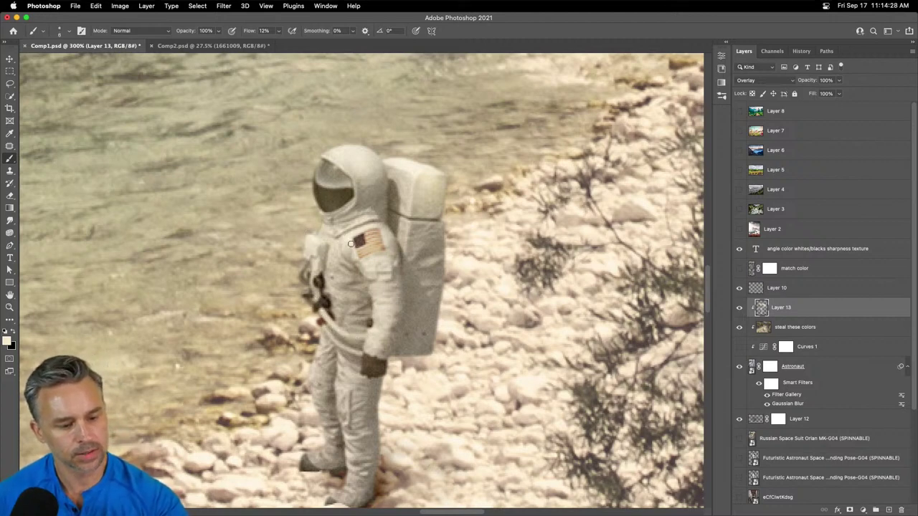
pyautogui.moveTo(350, 243)
pyautogui.mouseDown()
pyautogui.moveTo(356, 262)
pyautogui.moveTo(362, 253)
pyautogui.mouseUp()
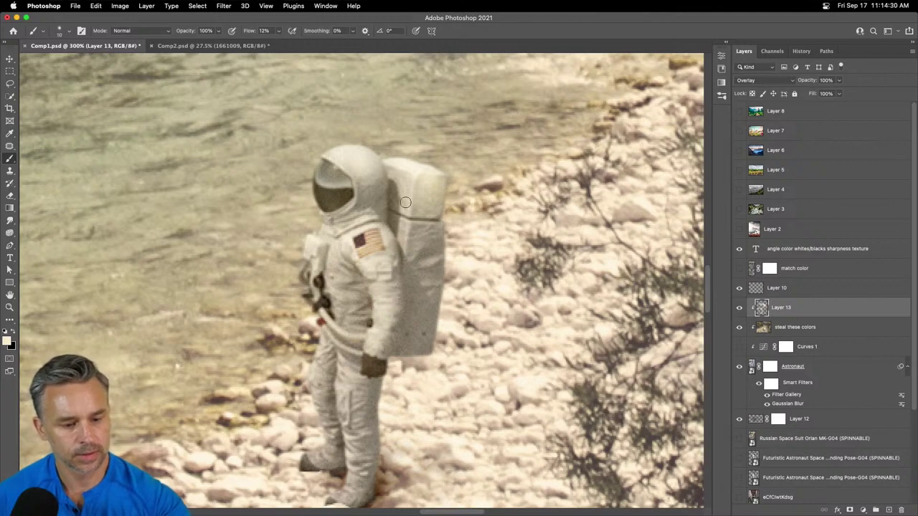
pyautogui.press(']')
pyautogui.press(']')
pyautogui.press(']')
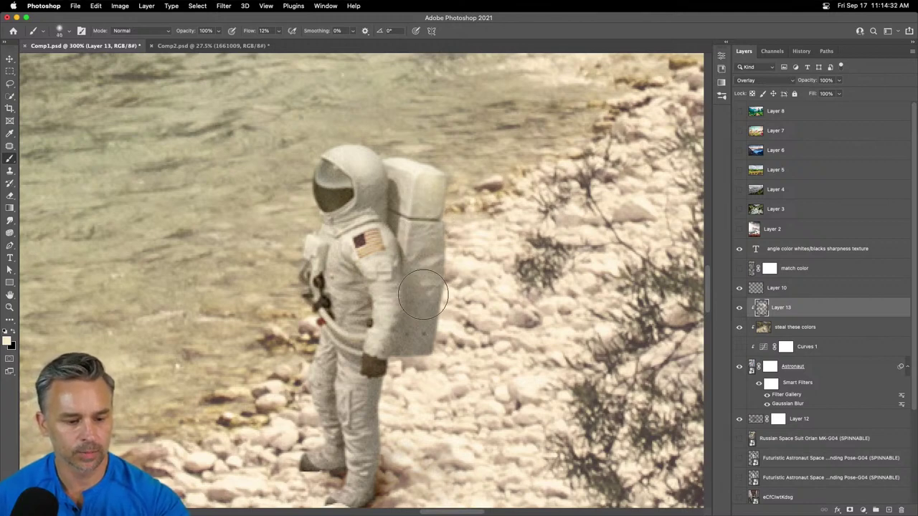
pyautogui.moveTo(423, 294); pyautogui.dragTo(404, 330)
pyautogui.press('super+minus')
pyautogui.press('super+minus')
pyautogui.press('super+minus')
pyautogui.press('super+minus')
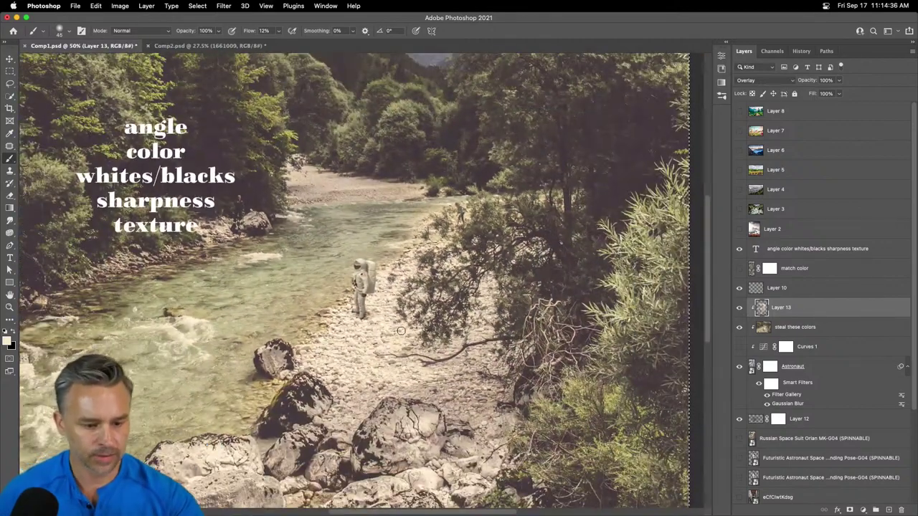
pyautogui.moveTo(367, 285); pyautogui.dragTo(364, 294)
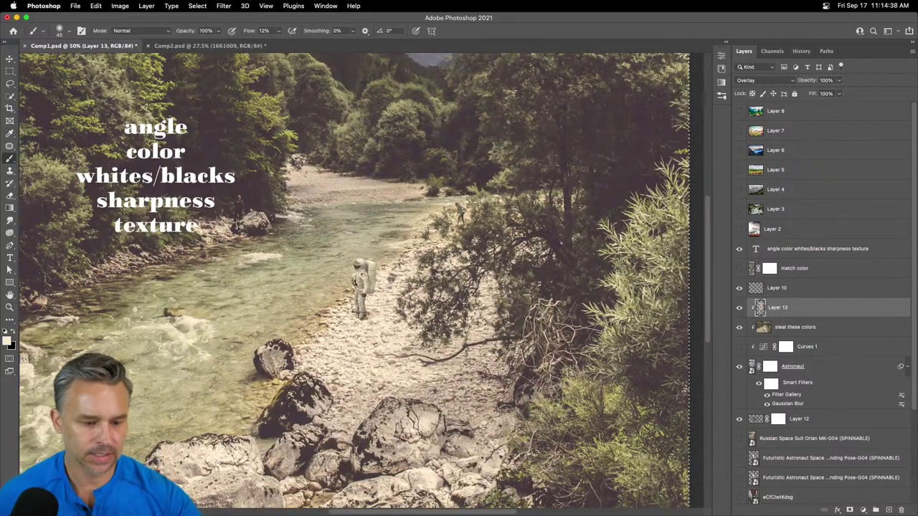
# - Toggle Layer 13's visibility to compare the astronaut with and without the highlights
pyautogui.click(741, 307)
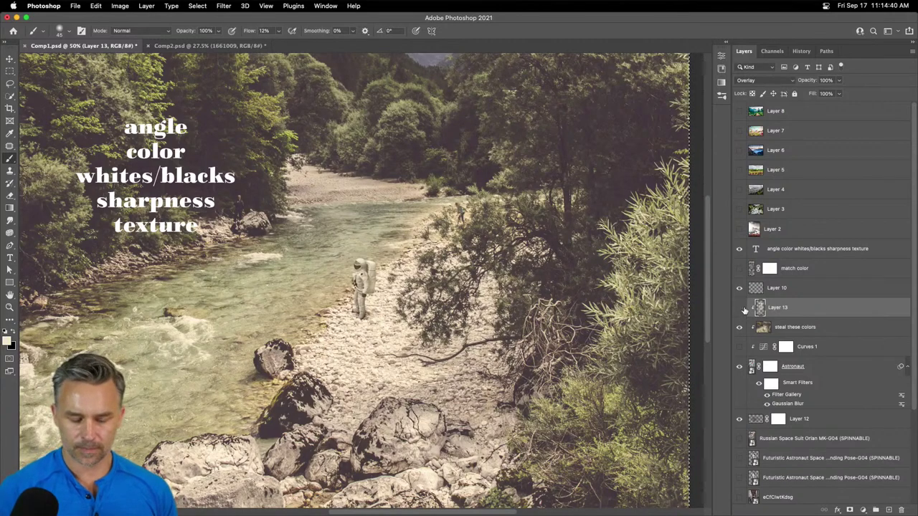
pyautogui.click(741, 308)
pyautogui.click(741, 308)
pyautogui.click(741, 308)
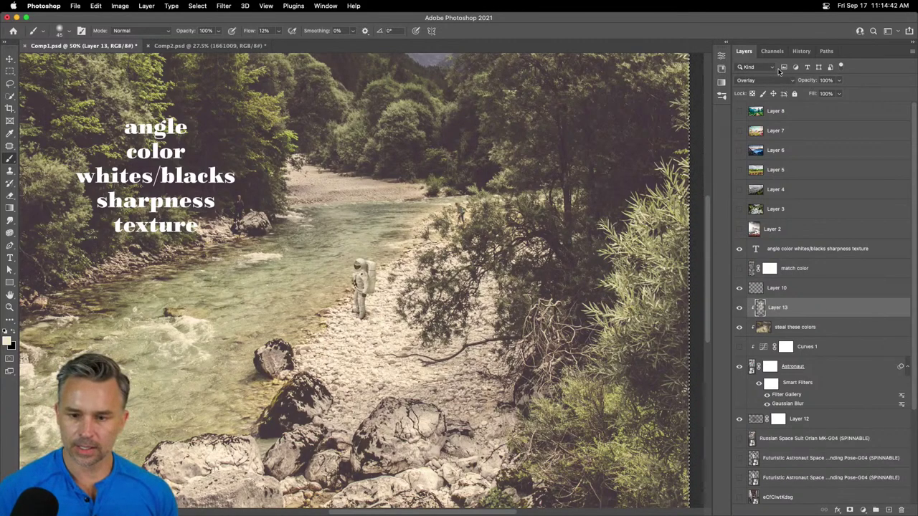
# - Lower Layer 13's opacity to 85% and zoom in closer on the astronaut
pyautogui.click(803, 81)
pyautogui.moveTo(802, 81); pyautogui.dragTo(796, 80)
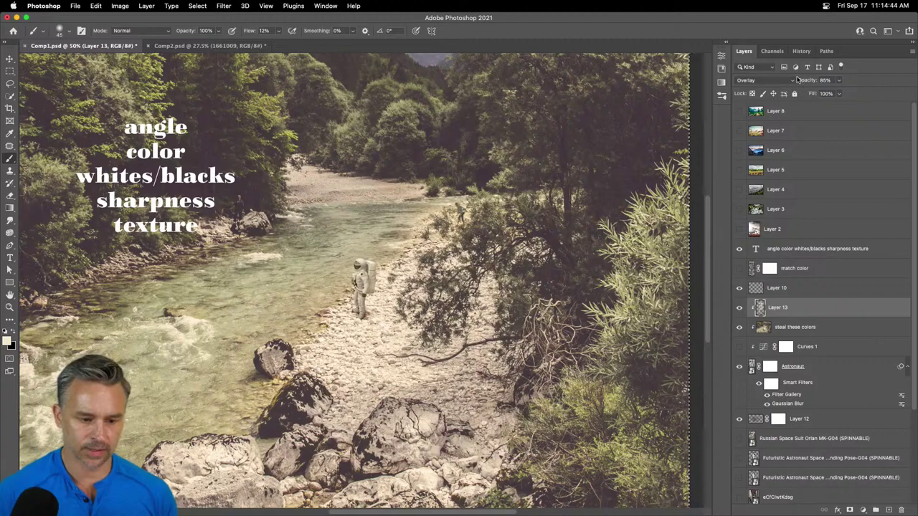
pyautogui.press('super+equal')
pyautogui.press('super+equal')
pyautogui.press('super+equal')
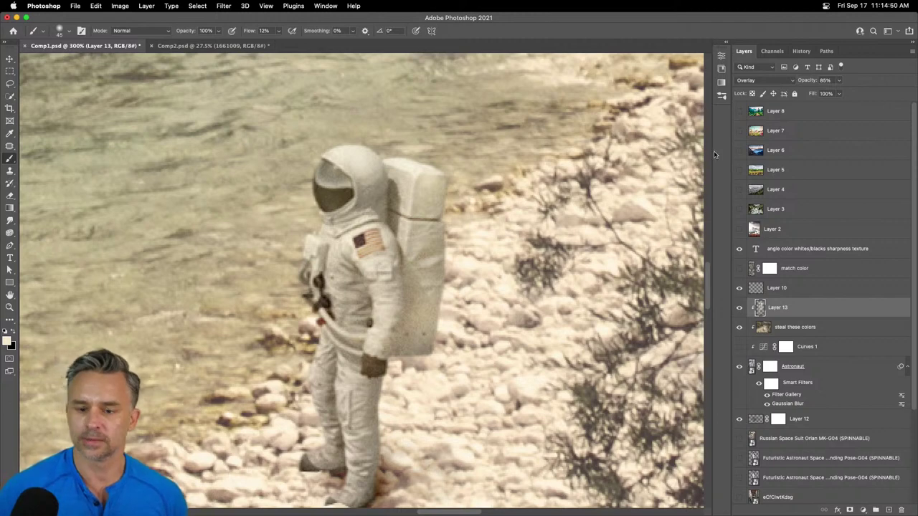
pyautogui.click(9, 71)
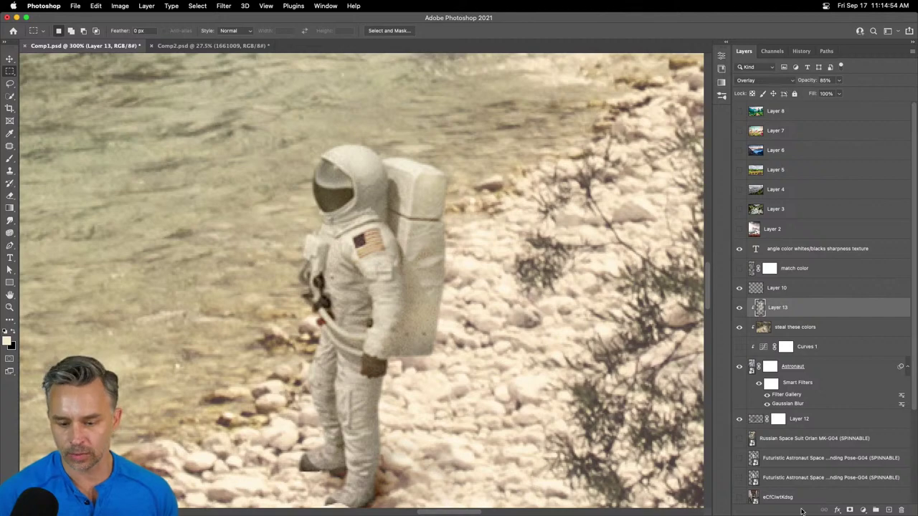
pyautogui.scroll(-4, 789, 502)
pyautogui.click(788, 453)
pyautogui.press('super+alt+shift+e')
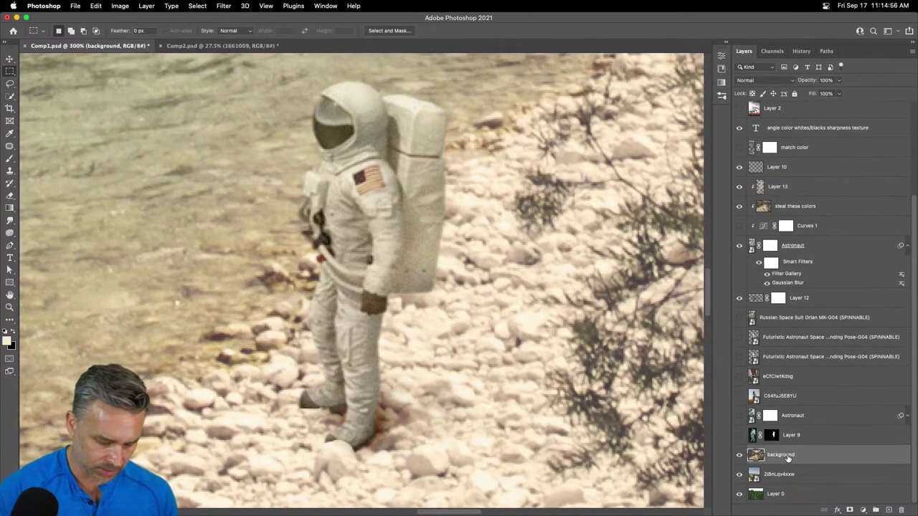
pyautogui.moveTo(788, 457); pyautogui.dragTo(766, 188)
pyautogui.press('super+d')
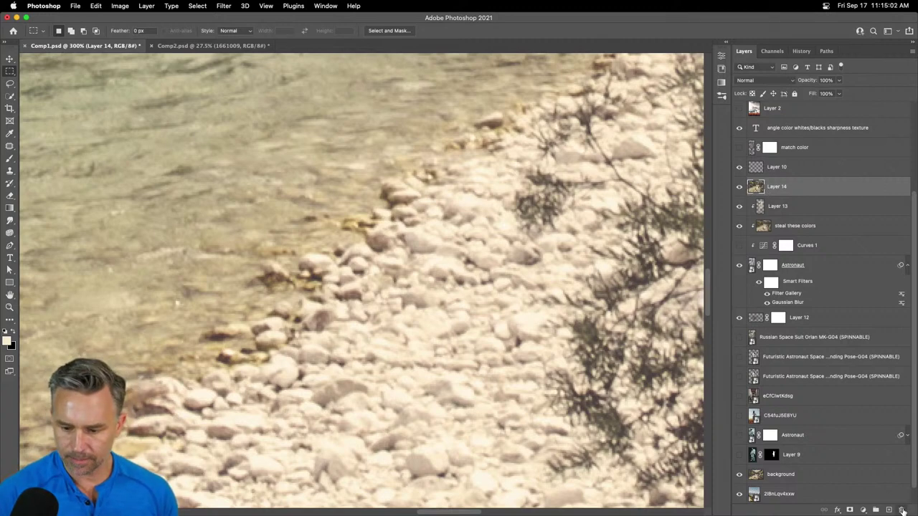
pyautogui.click(902, 510)
# - Open the Astronaut smart object and paste the river landscape onto a new empty layer
pyautogui.doubleClick(751, 245)
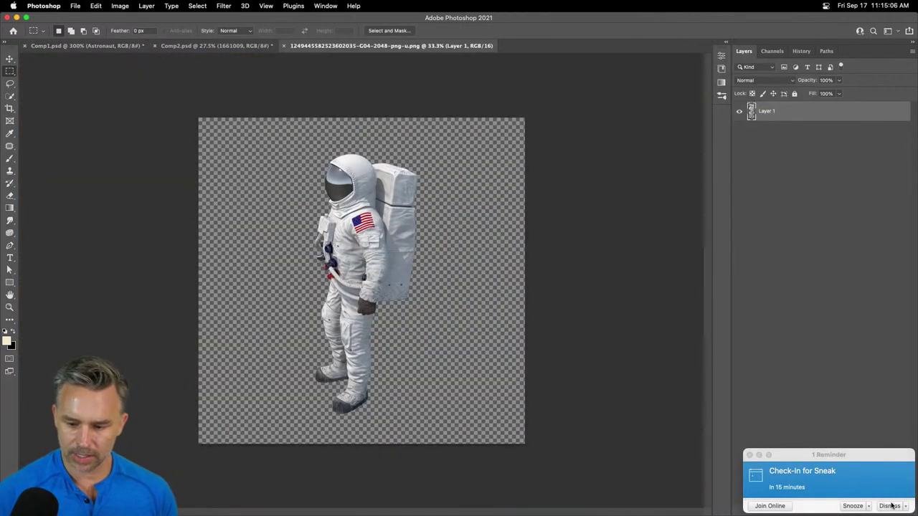
pyautogui.click(891, 506)
pyautogui.click(887, 509)
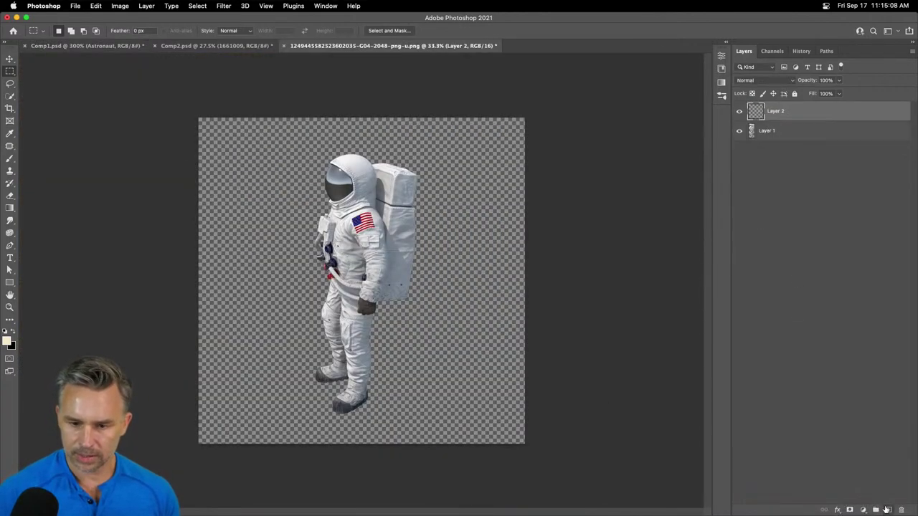
pyautogui.press('super+v')
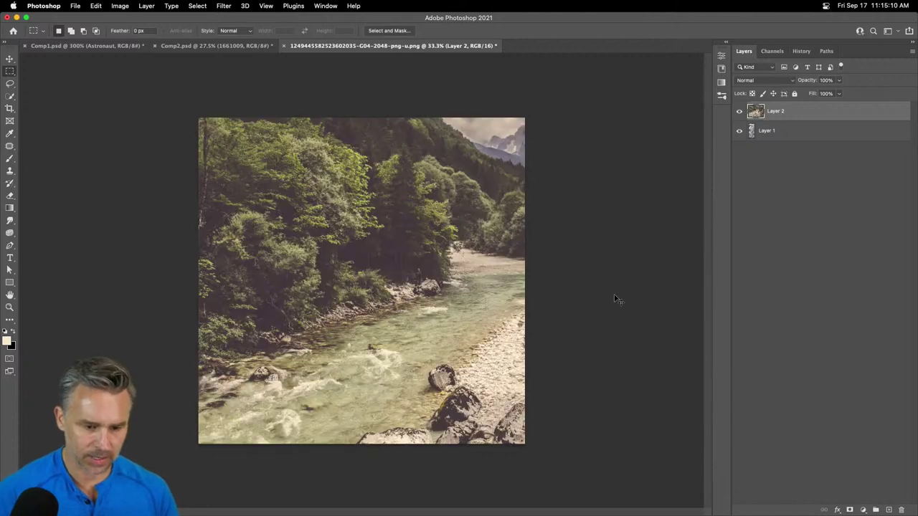
pyautogui.press('super+equal')
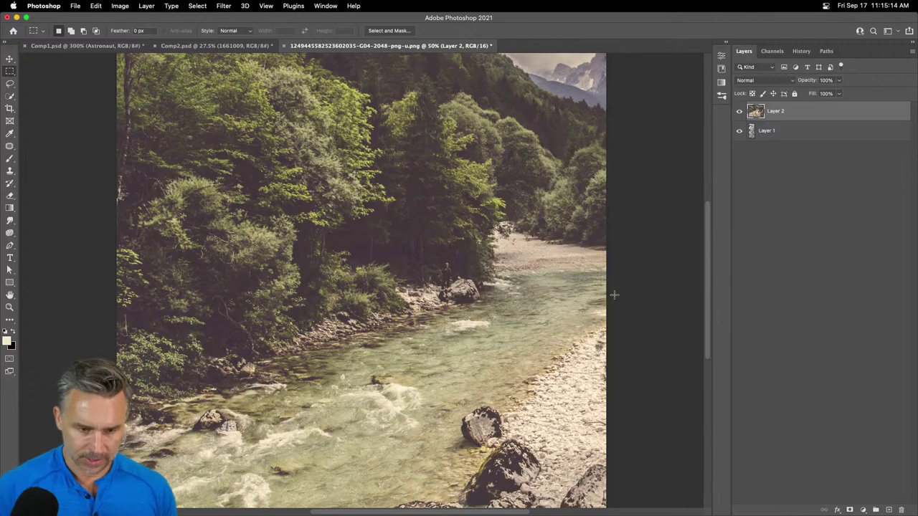
# - Scale the landscape down to about 12.69% and place it over the helmet
pyautogui.click(9, 58)
pyautogui.moveTo(324, 265); pyautogui.dragTo(219, 211)
pyautogui.press('super+t')
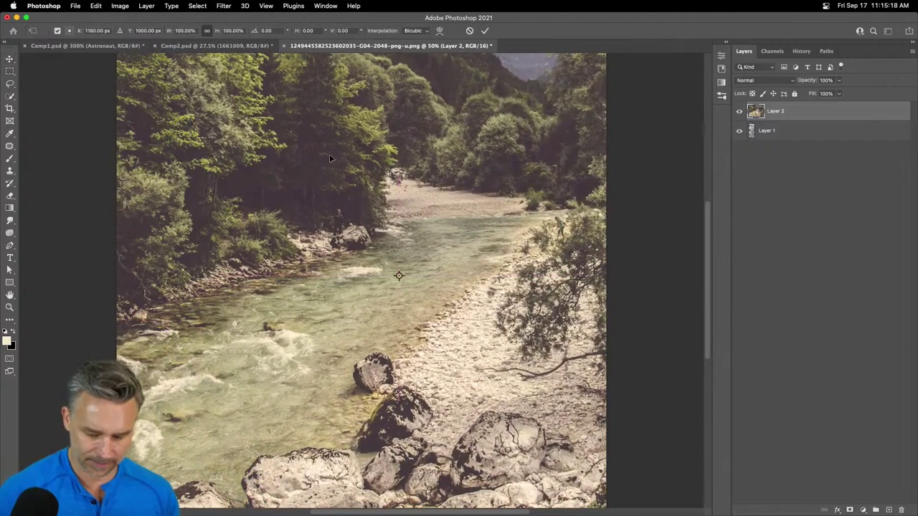
pyautogui.press('super+minus')
pyautogui.press('super+minus')
pyautogui.press('super+minus')
pyautogui.moveTo(243, 179); pyautogui.dragTo(340, 222)
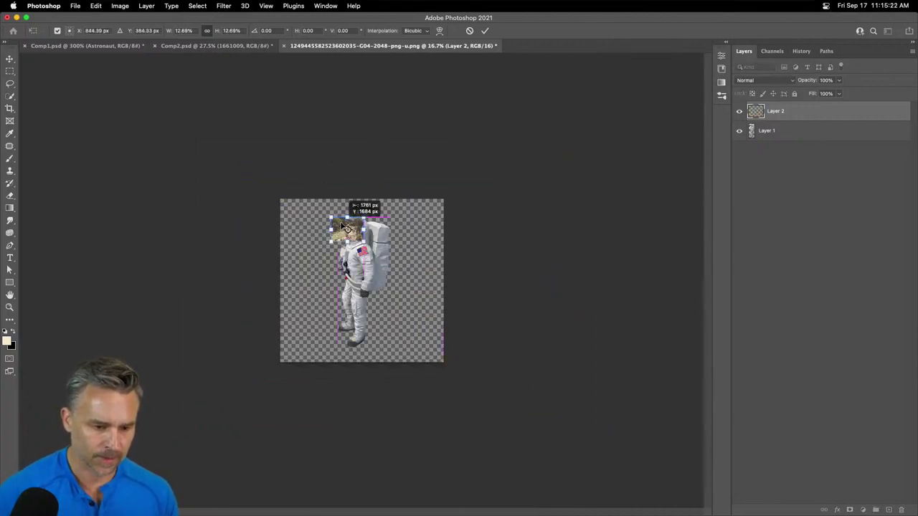
pyautogui.press('super+plus')
pyautogui.press('super+plus')
pyautogui.press('super+plus')
pyautogui.press('super+plus')
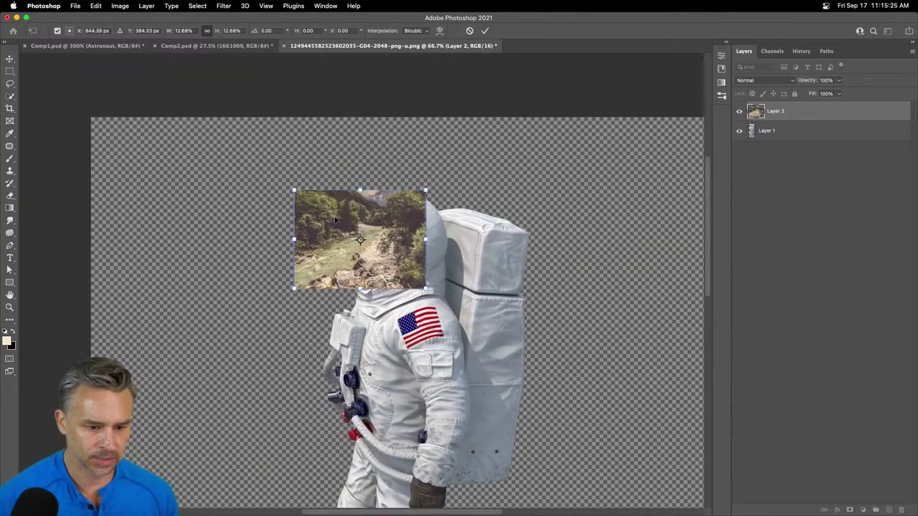
pyautogui.moveTo(341, 227); pyautogui.dragTo(360, 239)
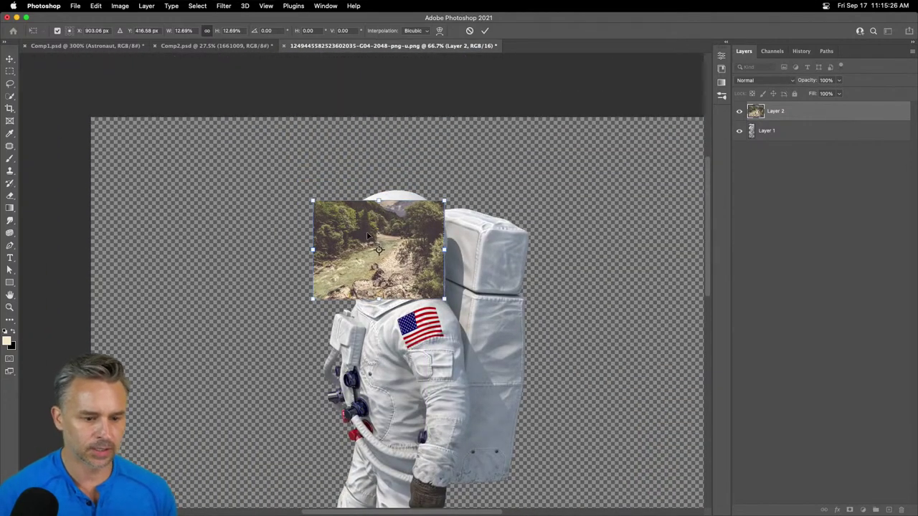
# - Switch the transform to Warp and add horizontal and vertical splits across the landscape
pyautogui.rightClick(366, 229)
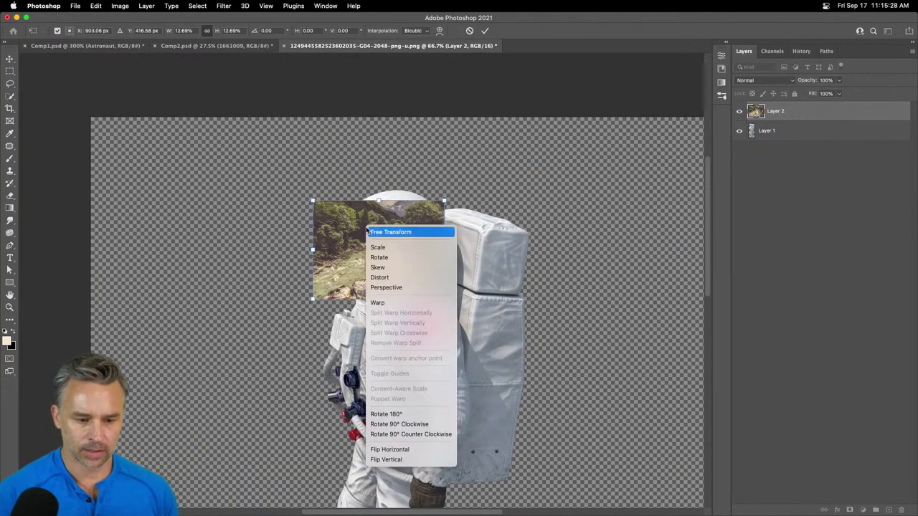
pyautogui.click(390, 304)
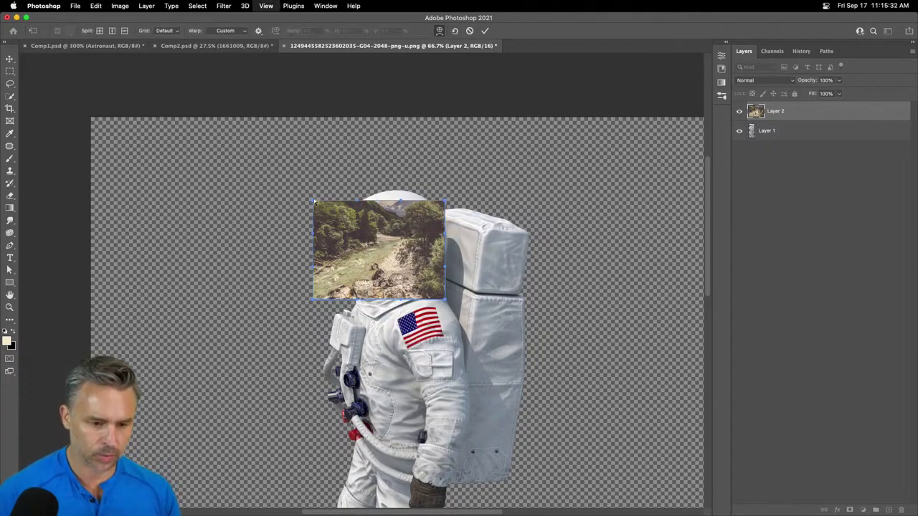
pyautogui.press('super+plus')
pyautogui.press('super+plus')
pyautogui.moveTo(416, 174); pyautogui.dragTo(384, 294)
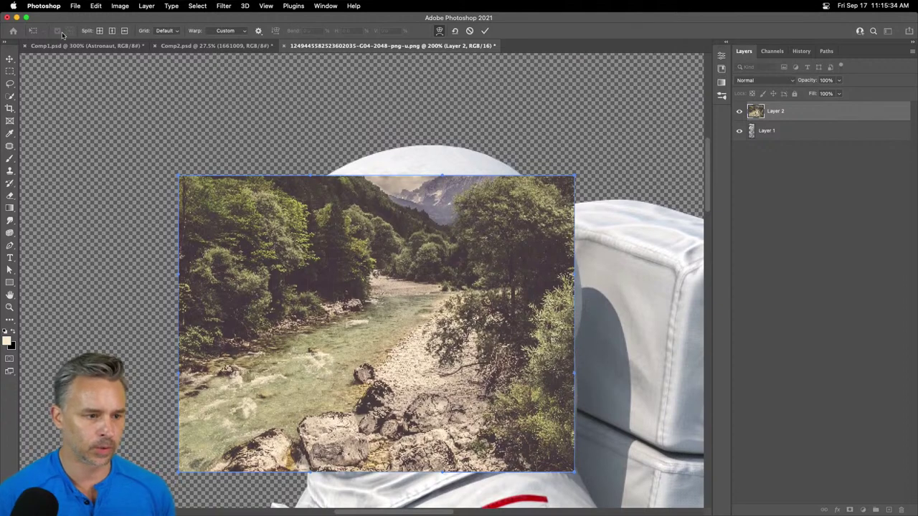
pyautogui.click(111, 31)
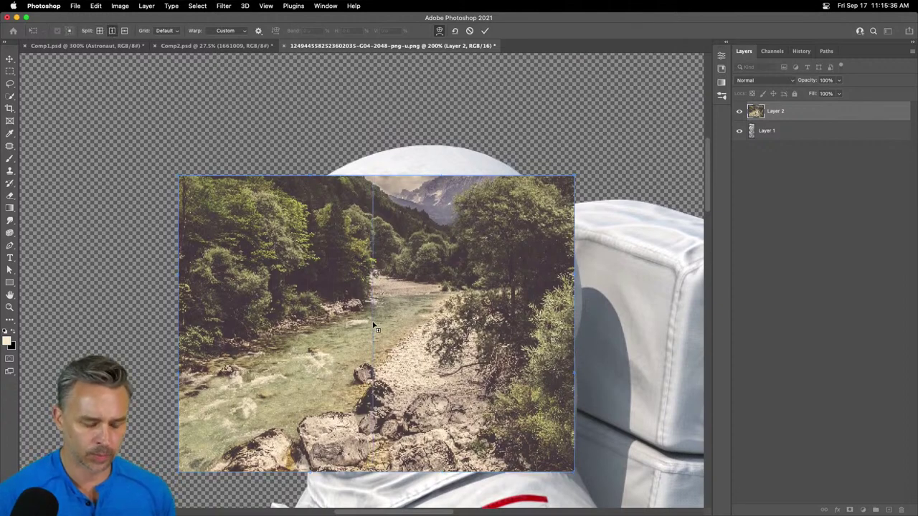
pyautogui.click(124, 31)
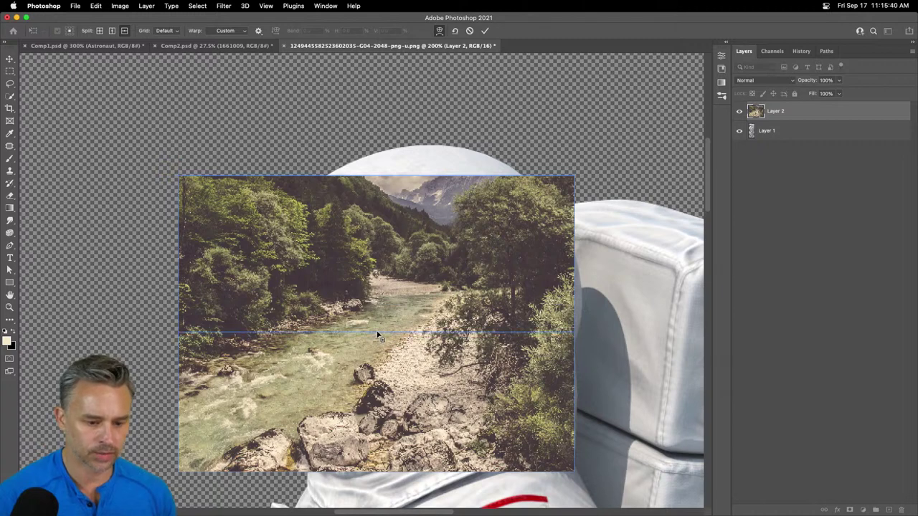
pyautogui.click(380, 333)
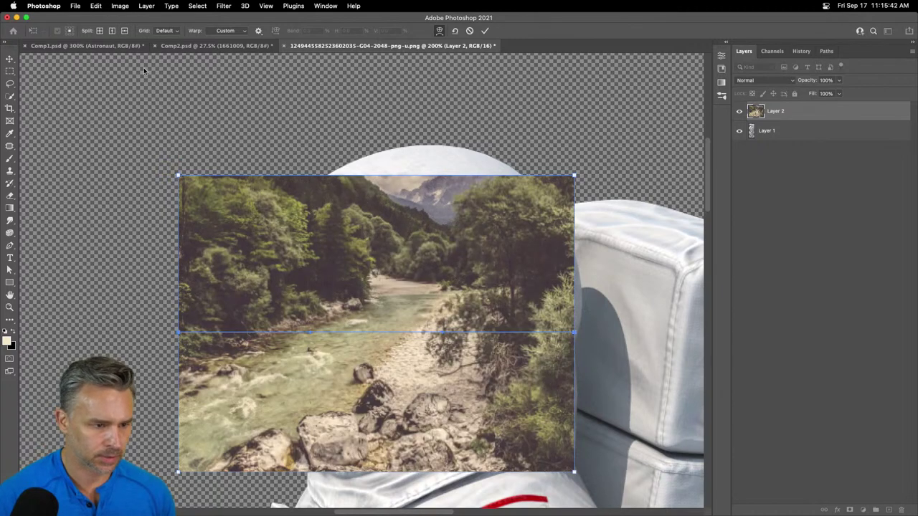
pyautogui.click(112, 31)
pyautogui.click(379, 323)
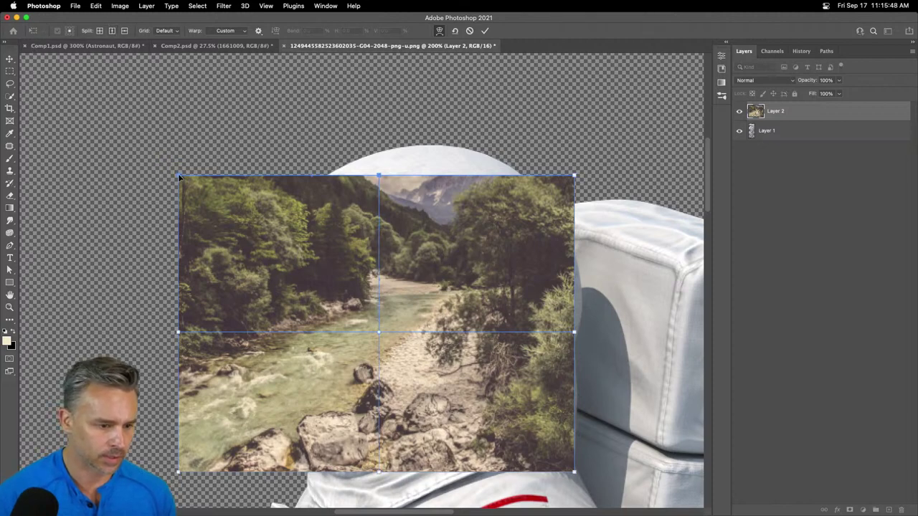
# - Bend the top-left corner and left side up and inward, commit, and paste another landscape copy
pyautogui.moveTo(178, 175); pyautogui.dragTo(236, 133)
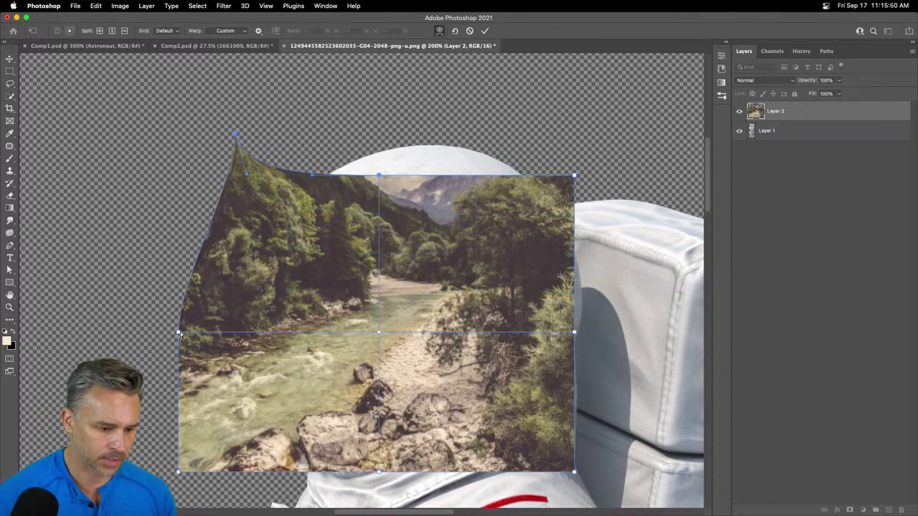
pyautogui.moveTo(179, 333); pyautogui.dragTo(237, 234)
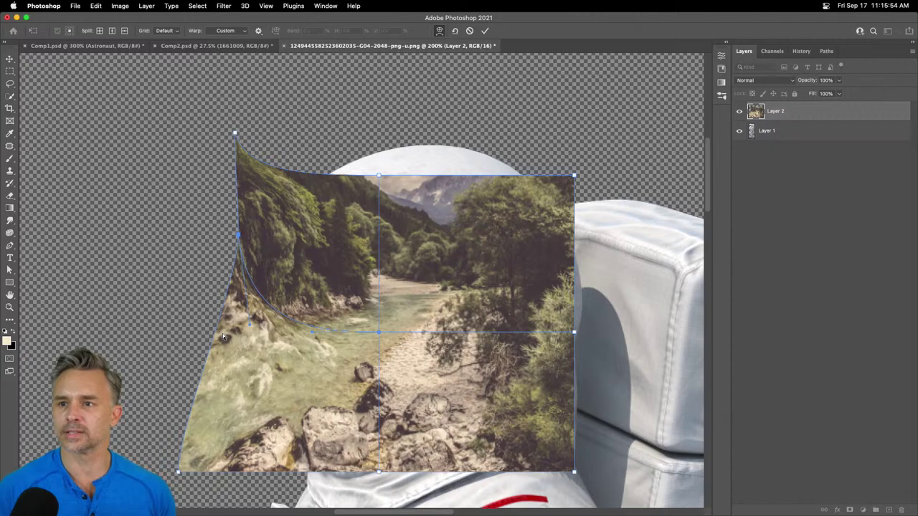
pyautogui.press('Return')
pyautogui.press('super+v')
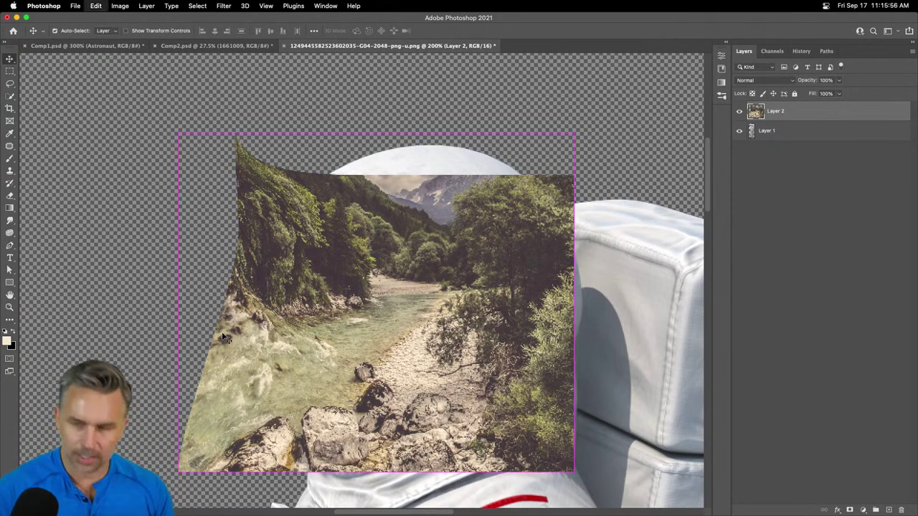
pyautogui.press('super+minus')
pyautogui.press('super+minus')
pyautogui.press('super+minus')
pyautogui.press('super+minus')
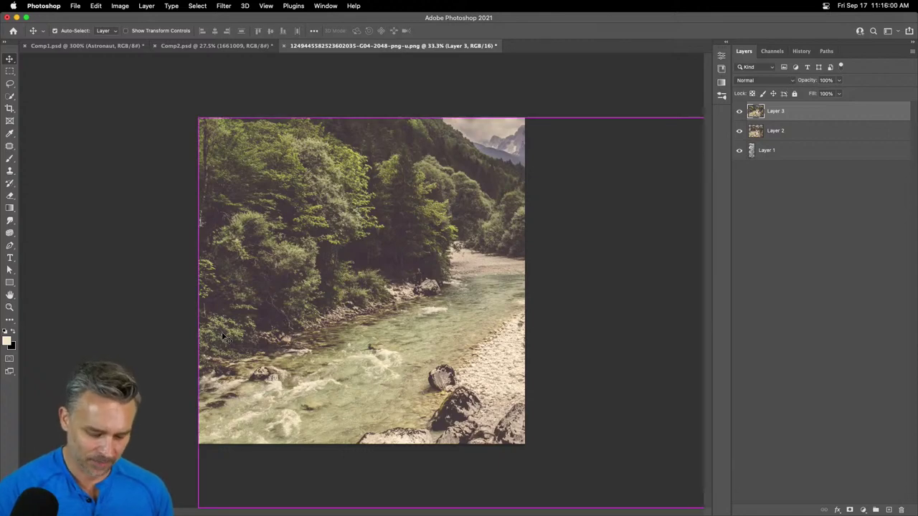
# - Shrink the pasted landscape to about half size near the canvas centre, then zoom to 50%
pyautogui.press('super+t')
pyautogui.press('super+minus')
pyautogui.press('super+minus')
pyautogui.press('super+minus')
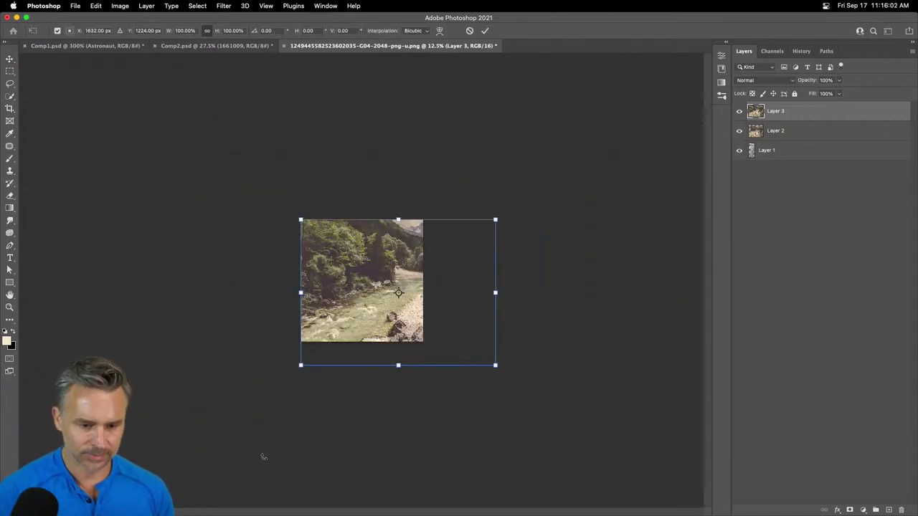
pyautogui.moveTo(497, 374); pyautogui.dragTo(412, 291)
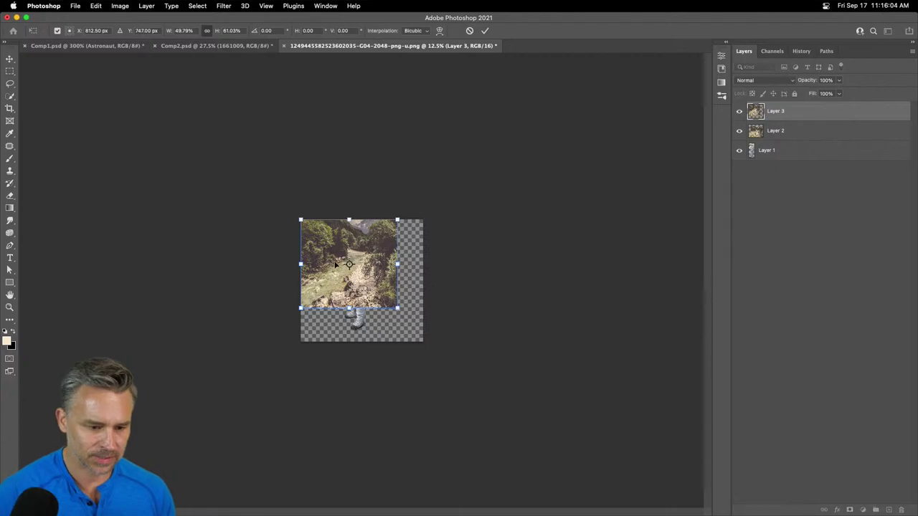
pyautogui.moveTo(328, 260); pyautogui.dragTo(346, 286)
pyautogui.press('Return')
pyautogui.press('super+plus')
pyautogui.press('super+plus')
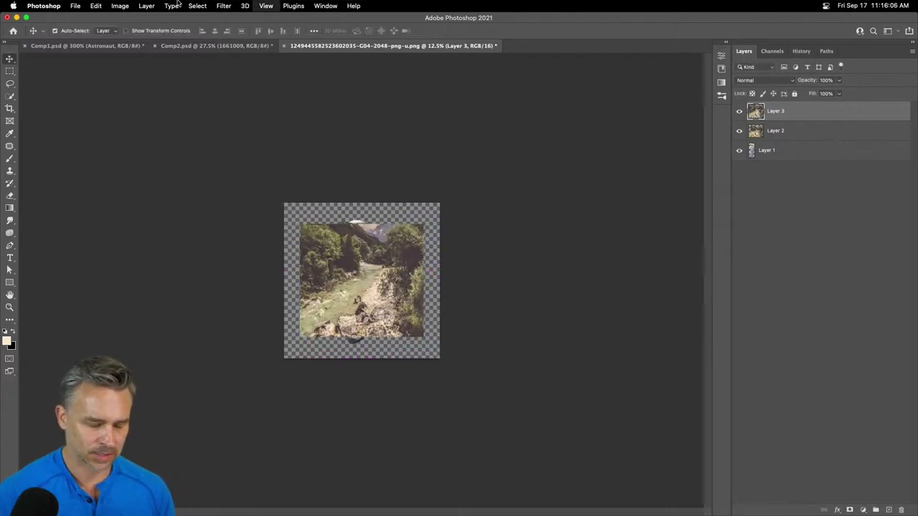
pyautogui.press('super+plus')
# - Preview the Spherize distortion filter on the rocky shore, then cancel it without applying
pyautogui.click(242, 5)
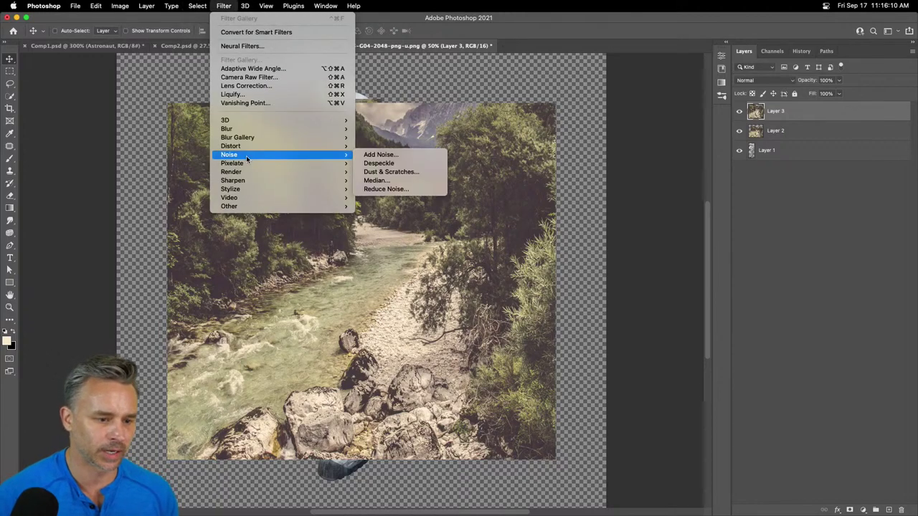
pyautogui.moveTo(250, 145)
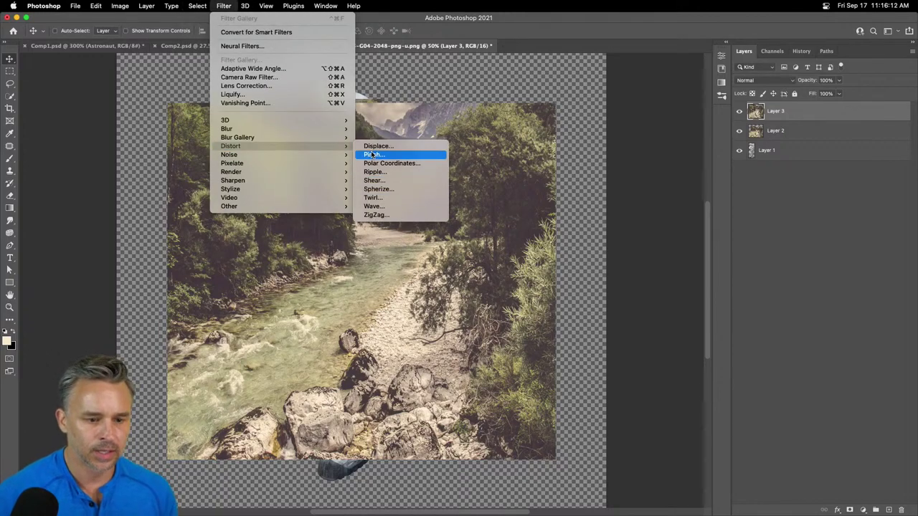
pyautogui.click(399, 190)
pyautogui.moveTo(543, 178); pyautogui.dragTo(378, 170)
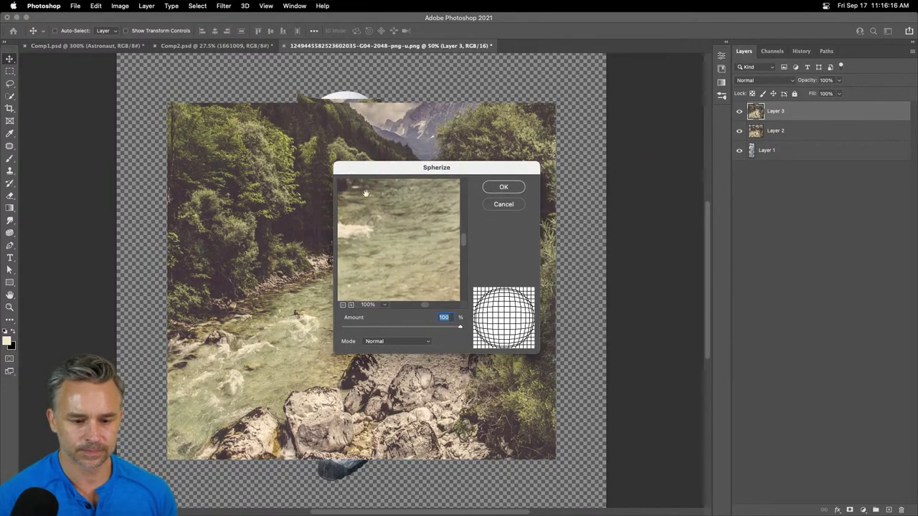
pyautogui.moveTo(343, 224); pyautogui.dragTo(377, 291)
pyautogui.click(344, 305)
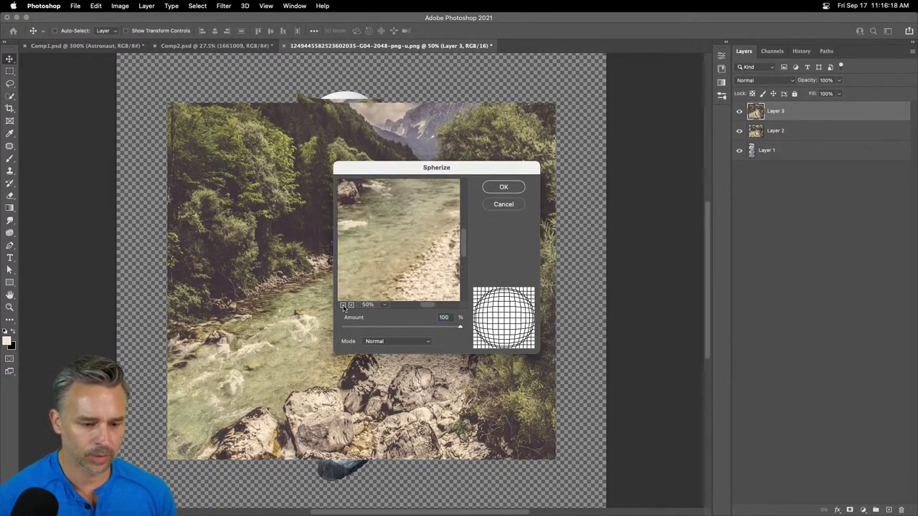
pyautogui.click(343, 305)
pyautogui.click(343, 305)
pyautogui.click(351, 305)
pyautogui.click(351, 305)
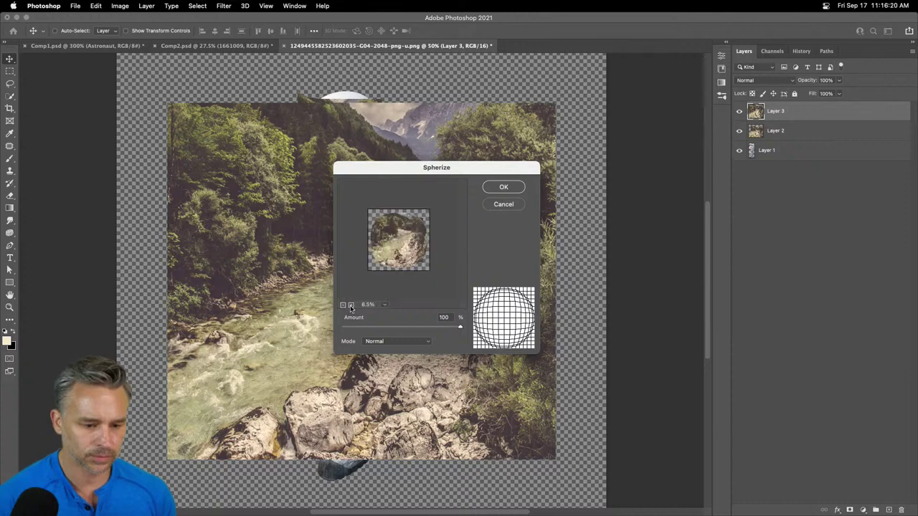
pyautogui.click(351, 305)
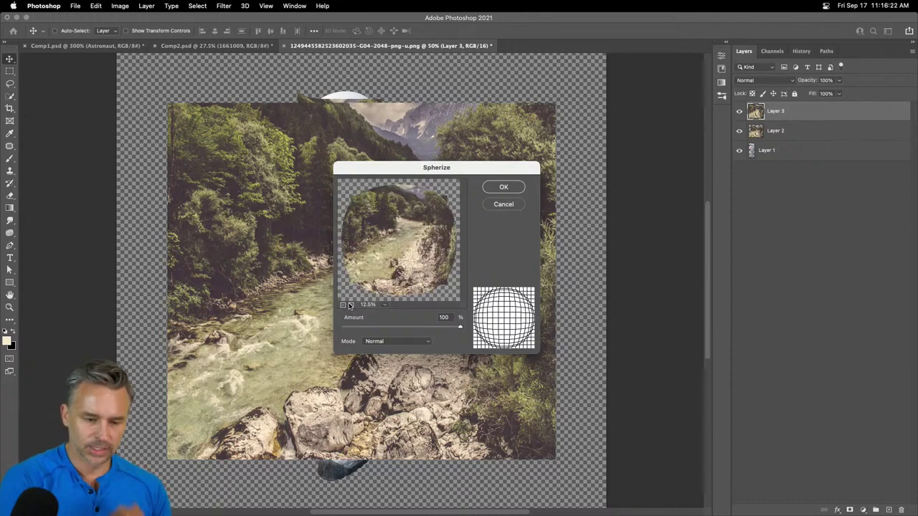
pyautogui.click(504, 204)
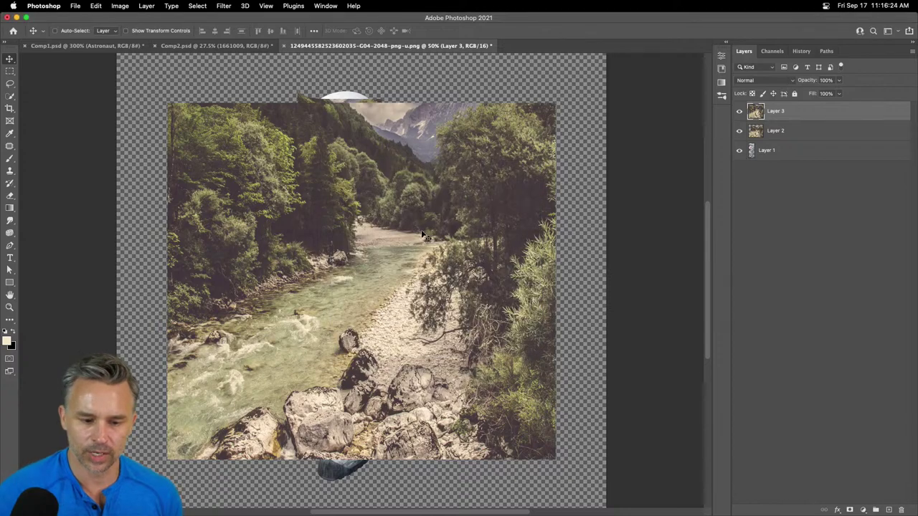
# - Hide Layer 3, select Layer 2, and dock the floating document back as a tab
pyautogui.click(739, 111)
pyautogui.click(770, 133)
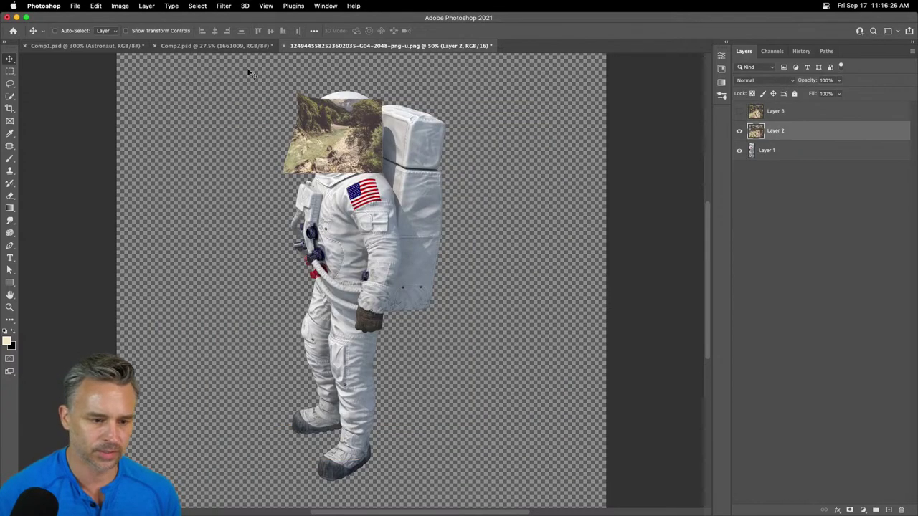
pyautogui.press('super+plus')
pyautogui.press('super+plus')
pyautogui.press('super+plus')
pyautogui.moveTo(246, 68); pyautogui.dragTo(283, 211)
pyautogui.moveTo(361, 214); pyautogui.dragTo(217, 45)
pyautogui.moveTo(373, 143); pyautogui.dragTo(438, 464)
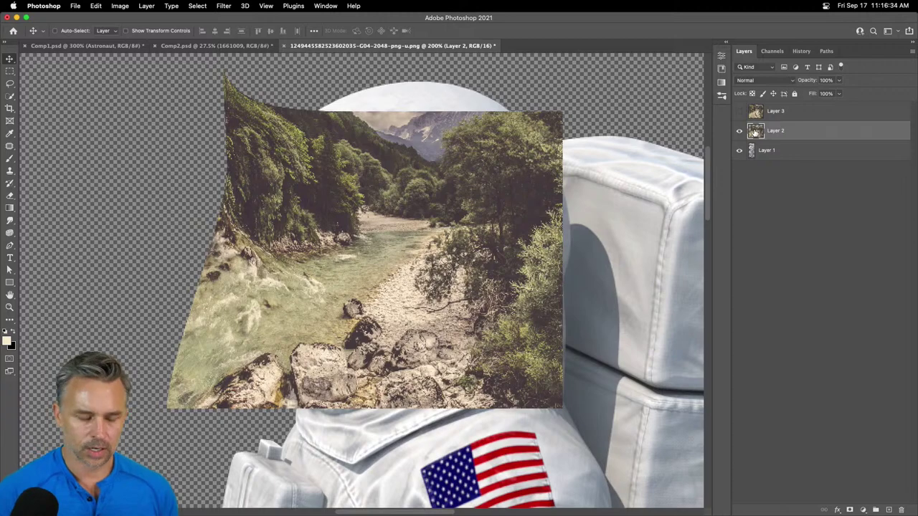
# - Show and select Layer 3, hide Layer 2, and zoom back out to 50%
pyautogui.click(739, 112)
pyautogui.click(745, 112)
pyautogui.click(739, 131)
pyautogui.press('super+0')
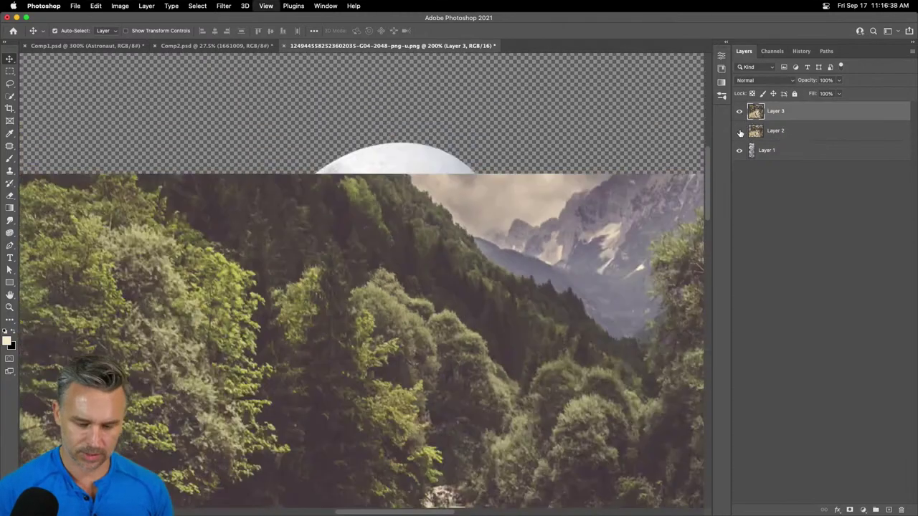
pyautogui.press('super+minus')
pyautogui.press('super+minus')
pyautogui.press('super+minus')
pyautogui.press('super')
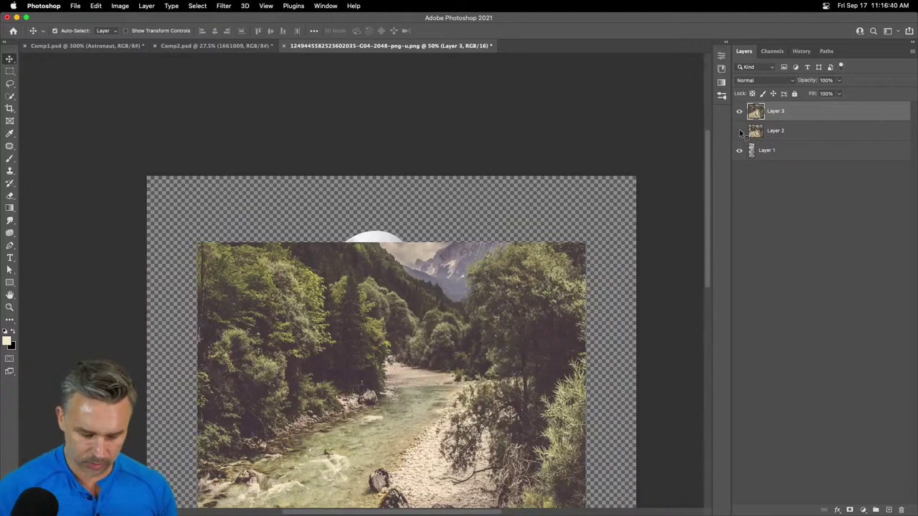
pyautogui.scroll(-4, 412, 254)
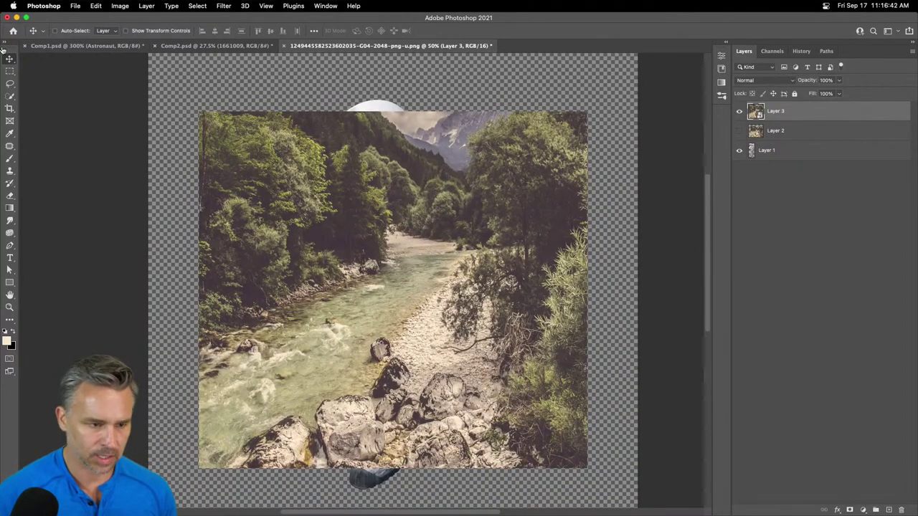
# - Warp Layer 3, pulling the top-left and bottom-left corners inward into a curved left edge
pyautogui.press('super+t')
pyautogui.rightClick(326, 167)
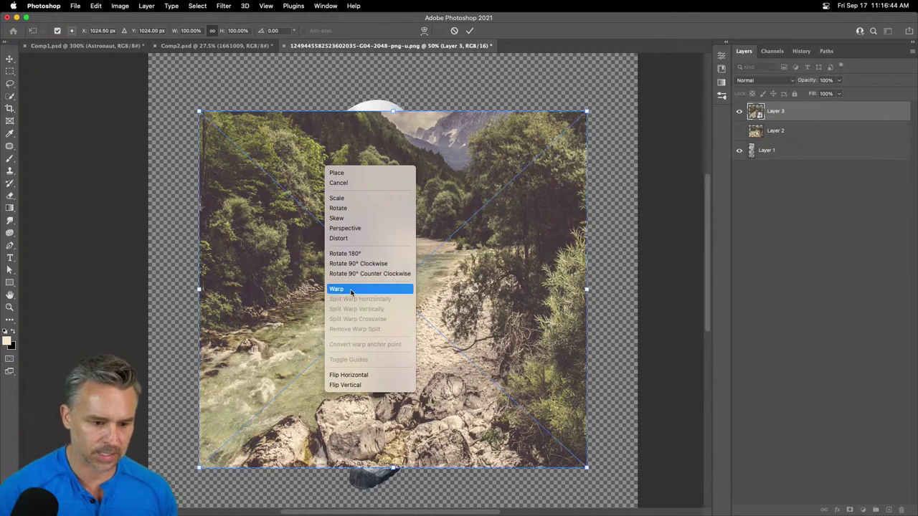
pyautogui.click(351, 289)
pyautogui.moveTo(200, 112); pyautogui.dragTo(326, 112)
pyautogui.moveTo(198, 467); pyautogui.dragTo(296, 188)
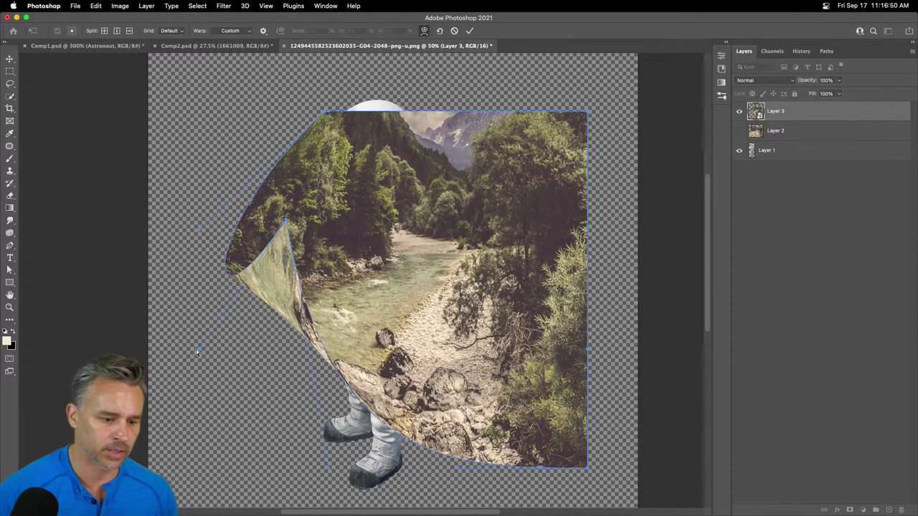
pyautogui.moveTo(198, 351); pyautogui.dragTo(285, 216)
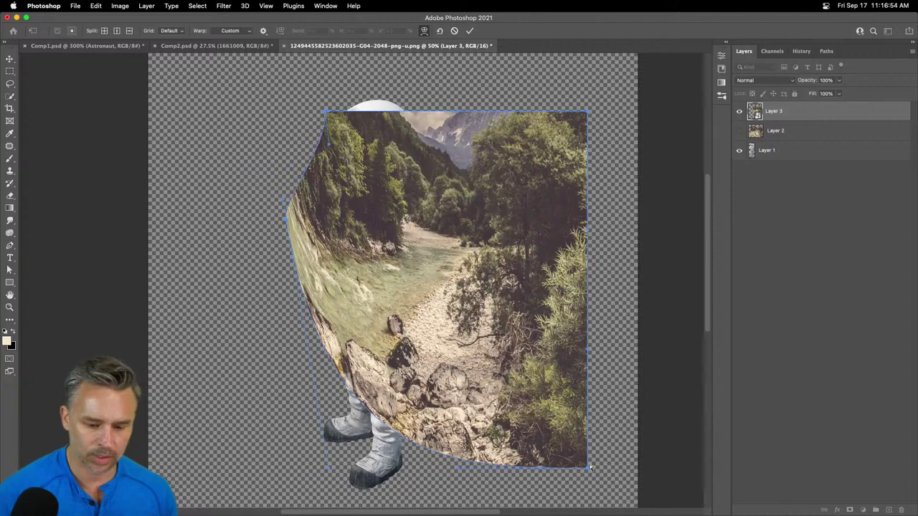
# - Curl the lower-right corner, raise the bottom to the waist, fold the top off the helmet, and commit
pyautogui.moveTo(589, 467); pyautogui.dragTo(494, 355)
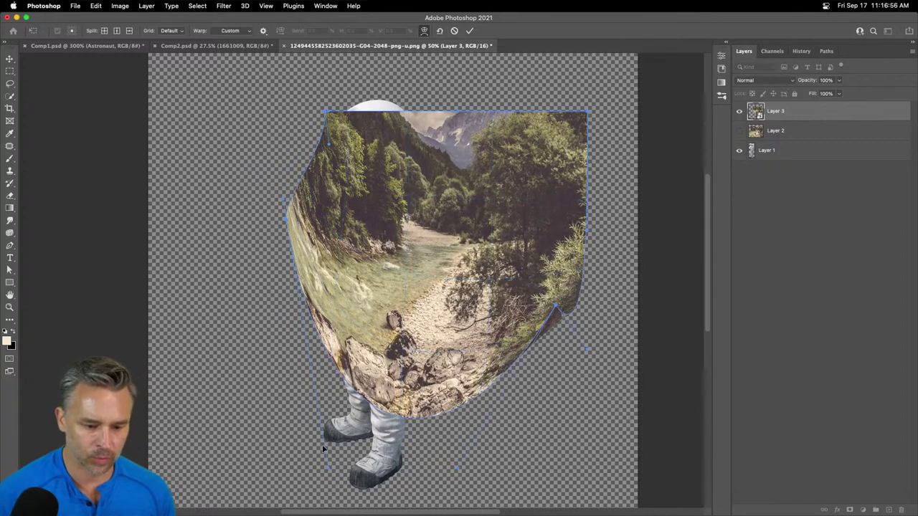
pyautogui.moveTo(323, 449); pyautogui.dragTo(344, 289)
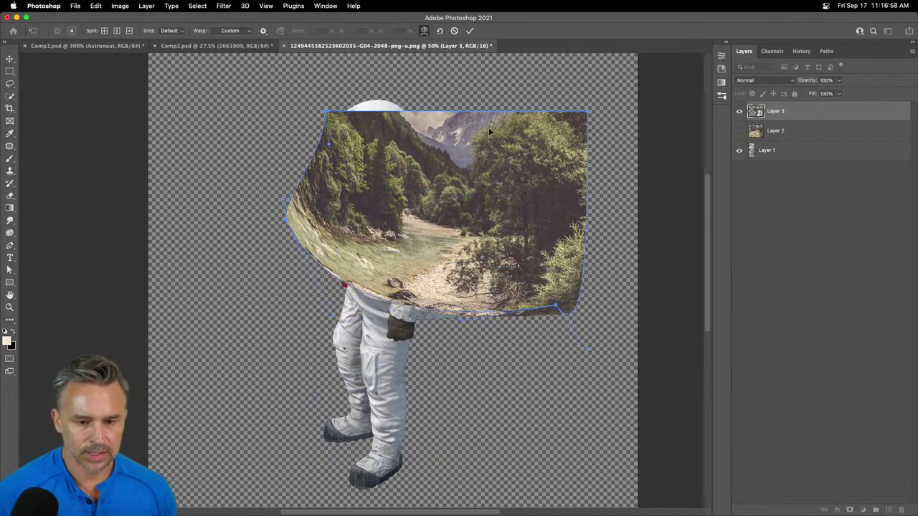
pyautogui.moveTo(489, 127); pyautogui.dragTo(380, 213)
pyautogui.moveTo(325, 157); pyautogui.dragTo(347, 174)
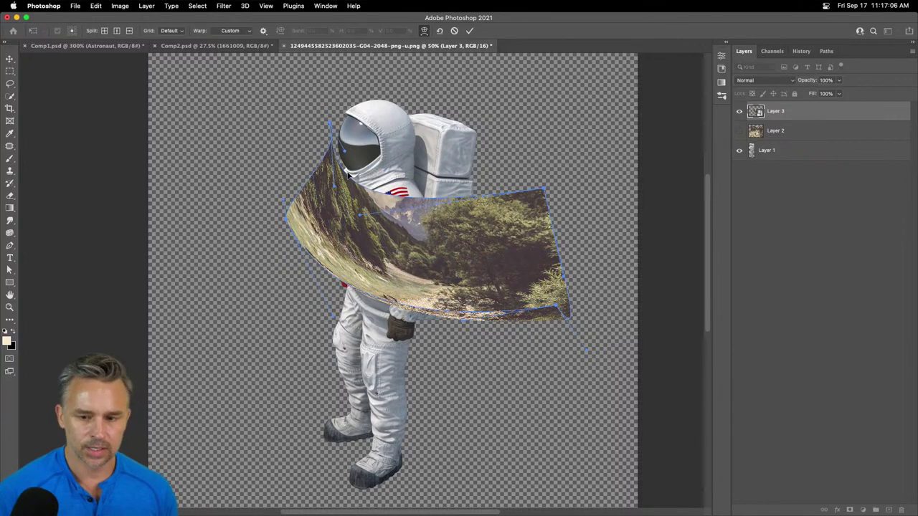
pyautogui.press('Return')
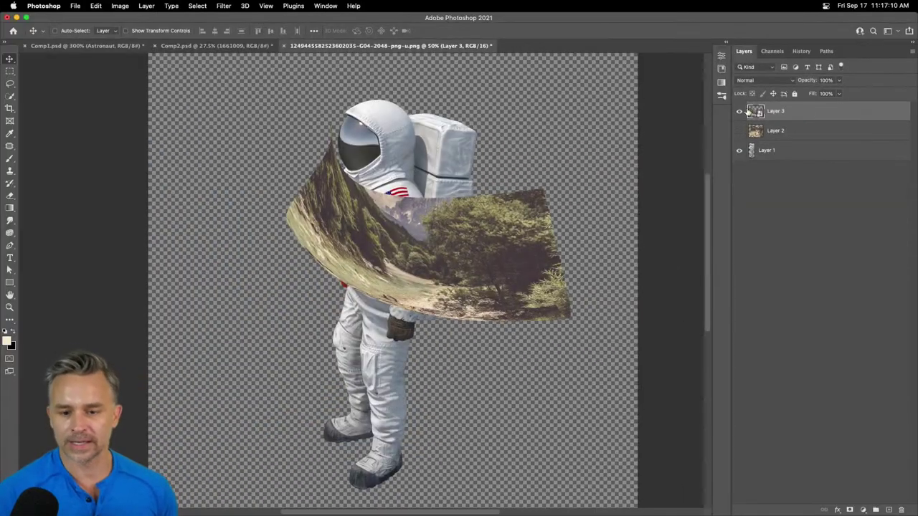
pyautogui.click(754, 152)
pyautogui.press('super+1')
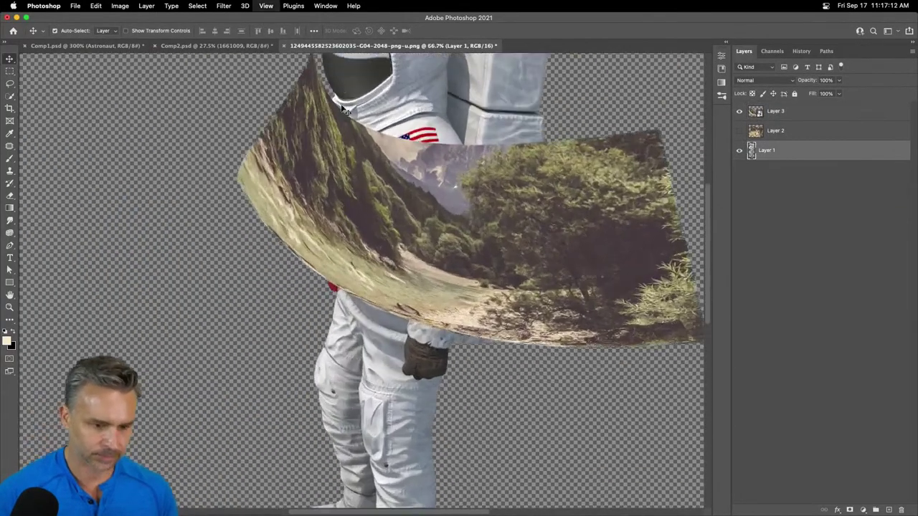
pyautogui.scroll(8, 343, 215)
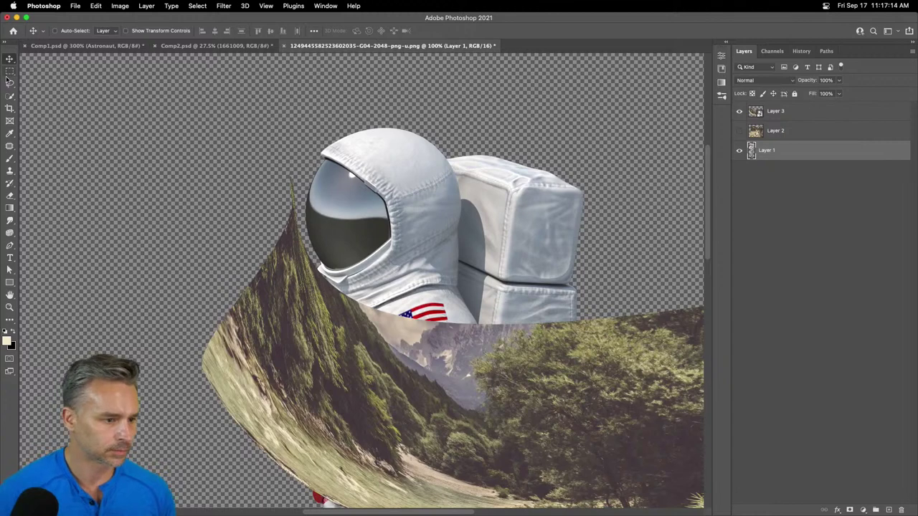
# - Quick-select the helmet visor, mask Layer 3 to it, and move the landscape into the visor
pyautogui.click(9, 95)
pyautogui.click(346, 233)
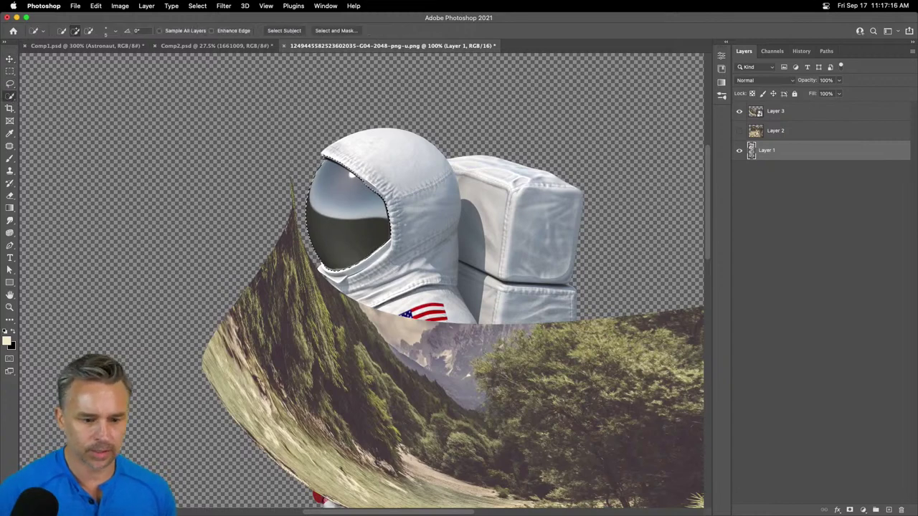
pyautogui.click(780, 113)
pyautogui.click(848, 510)
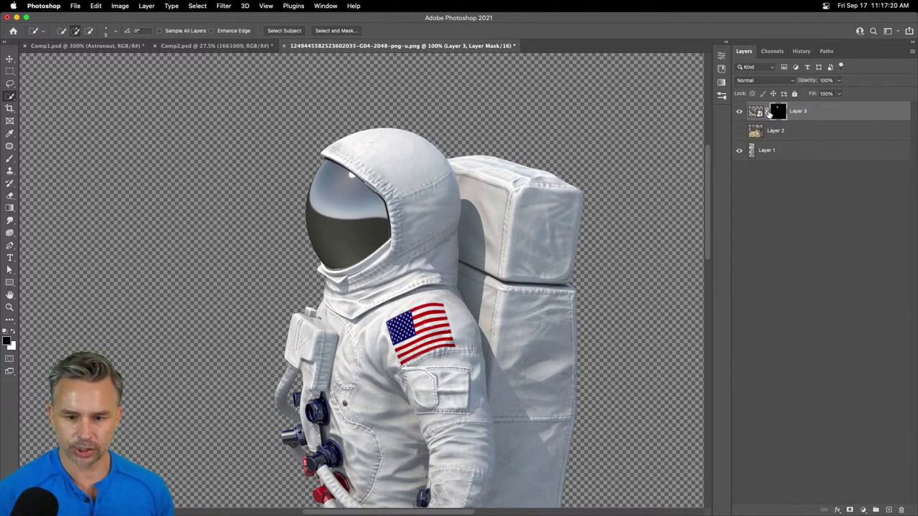
pyautogui.click(756, 112)
pyautogui.click(9, 58)
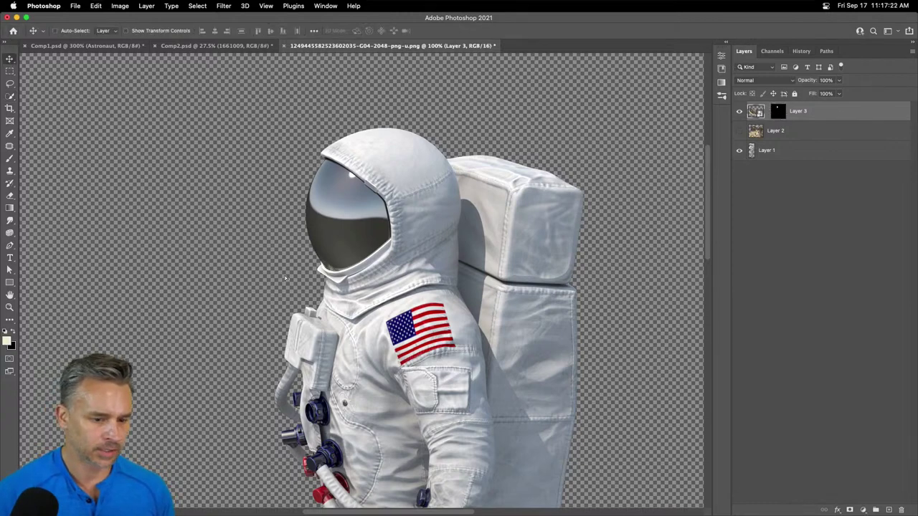
pyautogui.moveTo(285, 278); pyautogui.dragTo(168, 148)
# - Scale the masked landscape to about 48%, rotate it about 13°, and reshape it to fit the visor
pyautogui.press('super+t')
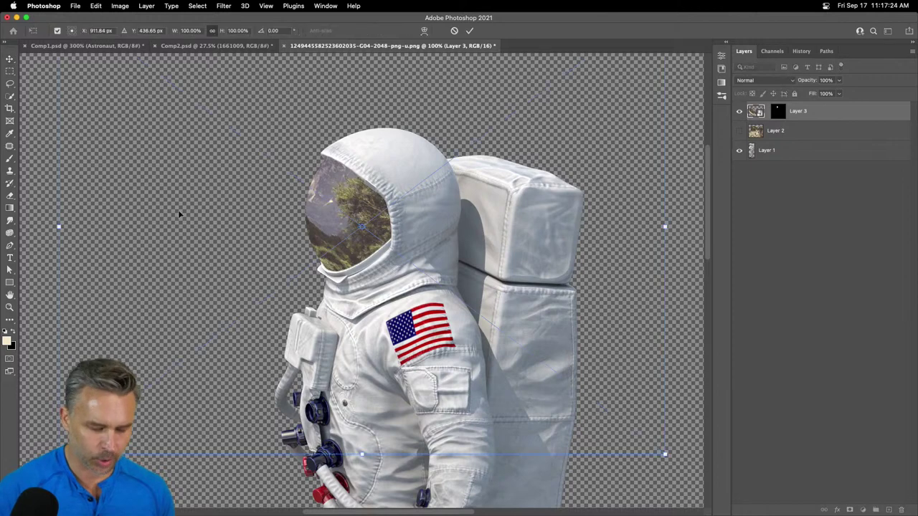
pyautogui.moveTo(59, 454); pyautogui.dragTo(267, 214)
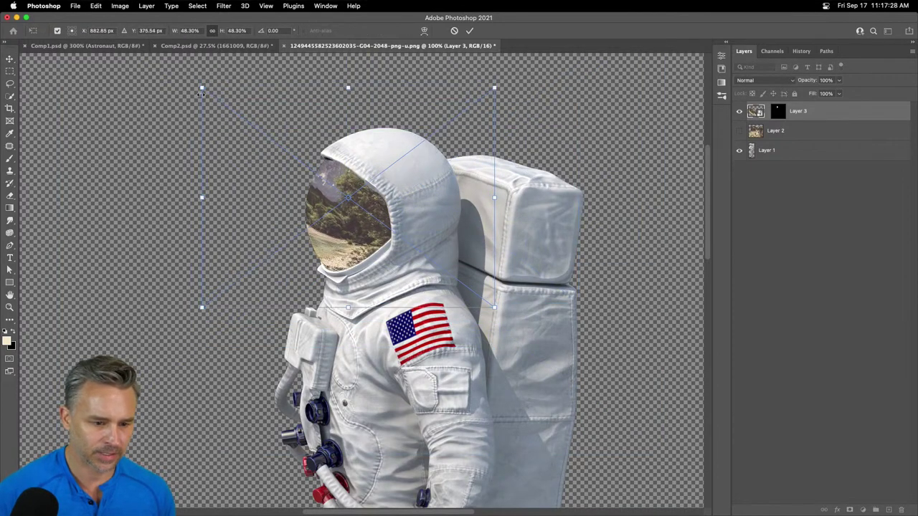
pyautogui.moveTo(188, 81); pyautogui.dragTo(219, 47)
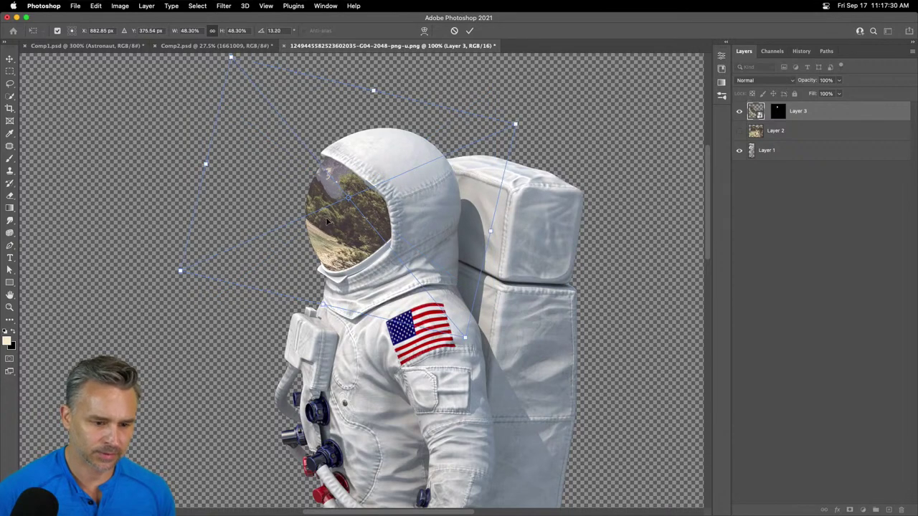
pyautogui.moveTo(473, 346); pyautogui.dragTo(382, 314)
pyautogui.moveTo(206, 152); pyautogui.dragTo(226, 178)
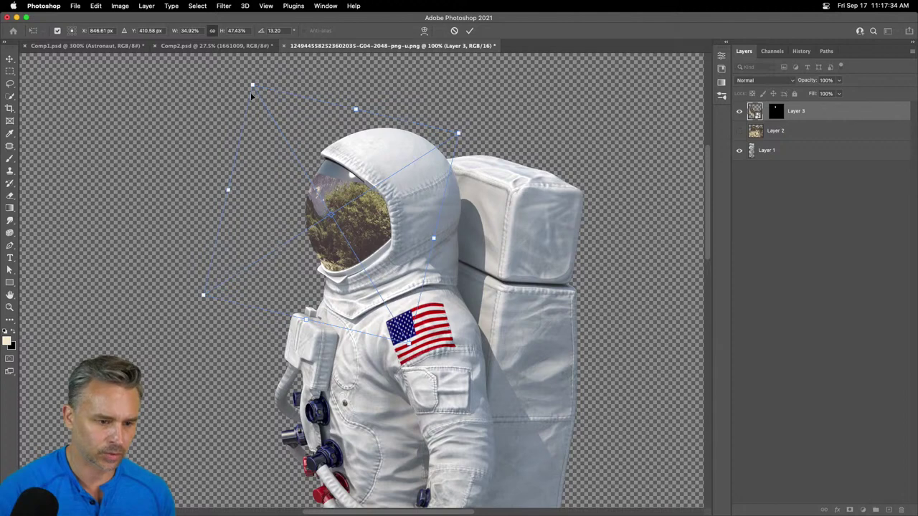
pyautogui.moveTo(251, 94); pyautogui.dragTo(303, 76)
pyautogui.press('Return')
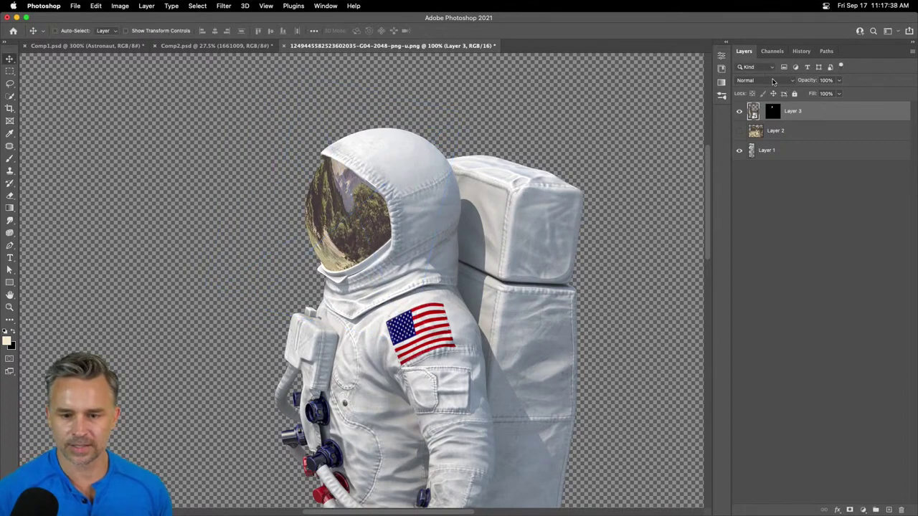
# - Set Layer 3's blend mode to Color Dodge and attempt to save, dismissing the can't-save warning
pyautogui.click(773, 81)
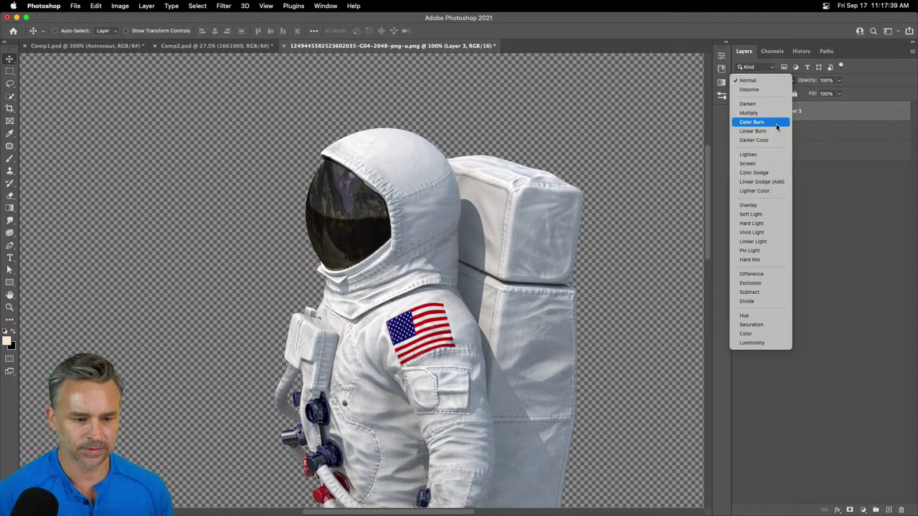
pyautogui.click(773, 171)
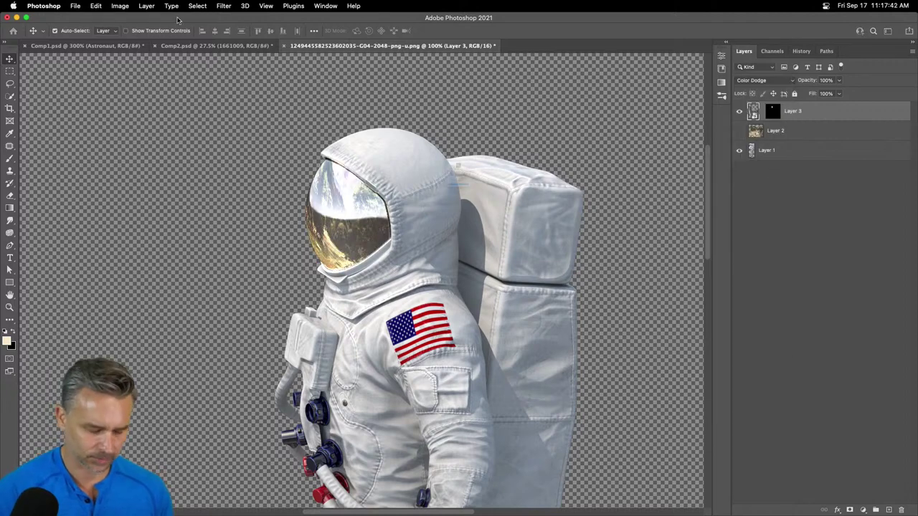
pyautogui.press('super+s')
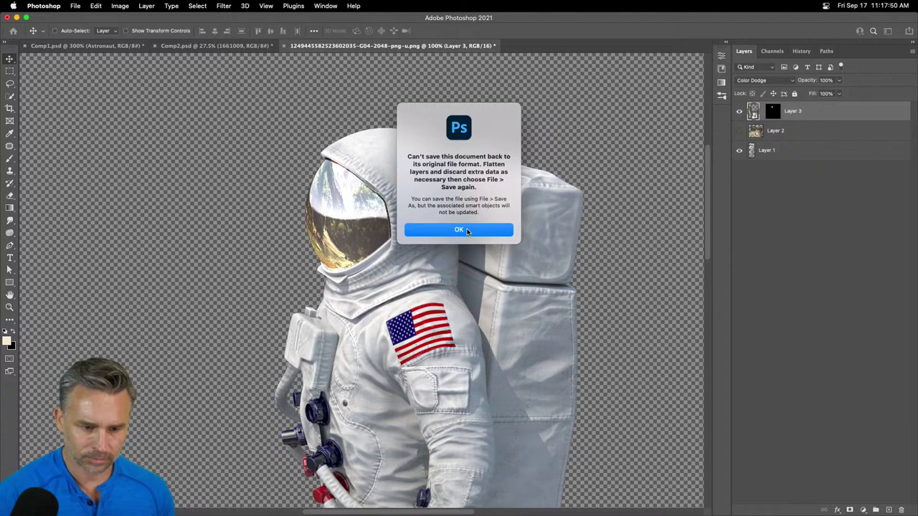
pyautogui.click(467, 230)
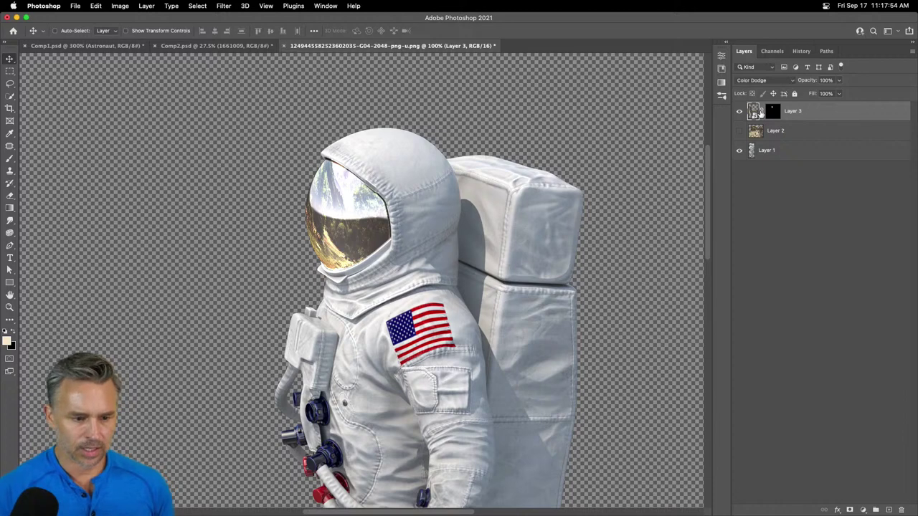
# - Set Layer 3's opacity to 48% after trying 54% and 80%, then save again
pyautogui.click(824, 80)
pyautogui.write('54')
pyautogui.press('Return')
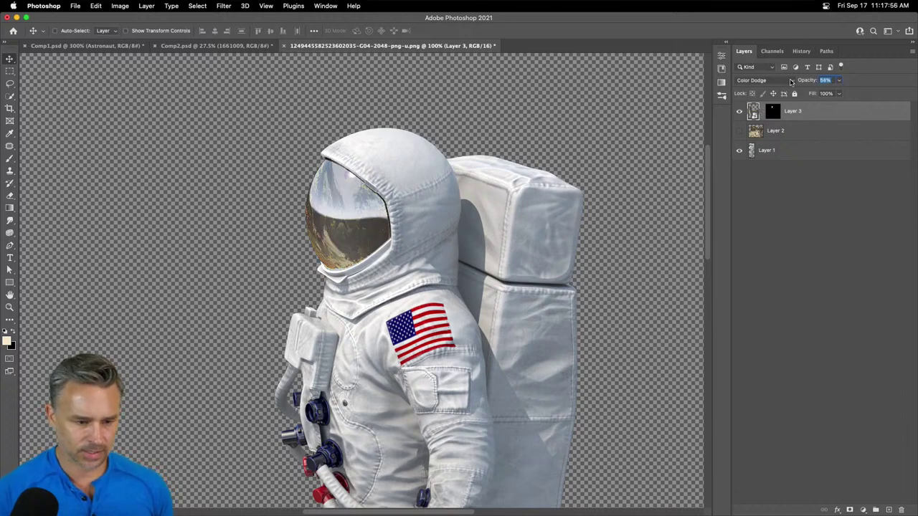
pyautogui.write('80')
pyautogui.press('Return')
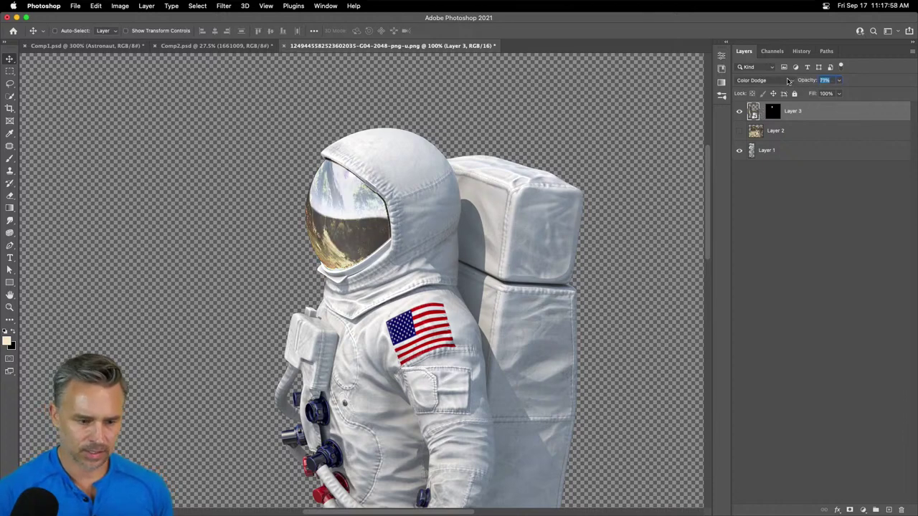
pyautogui.write('48')
pyautogui.press('Return')
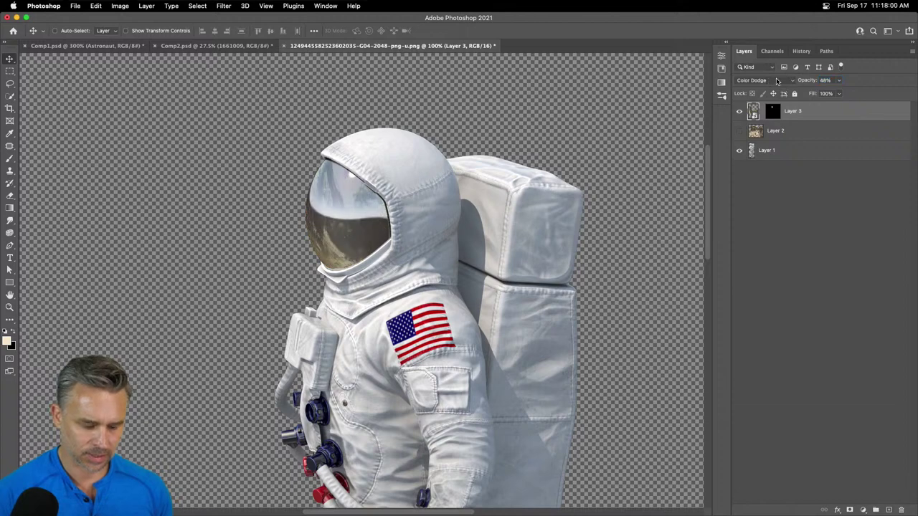
pyautogui.press('super+s')
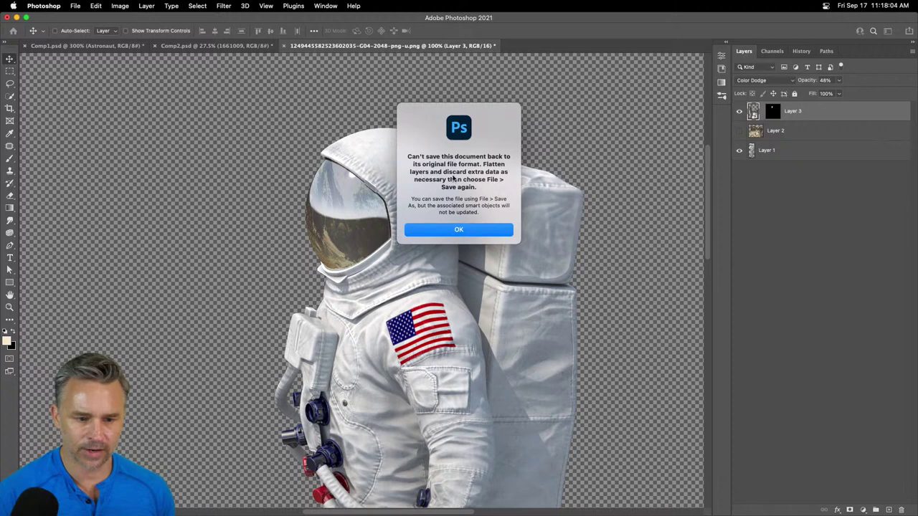
# - Rasterize Layer 3 and retry saving the astronaut PNG, dismissing the can't-save warnings
pyautogui.click(447, 231)
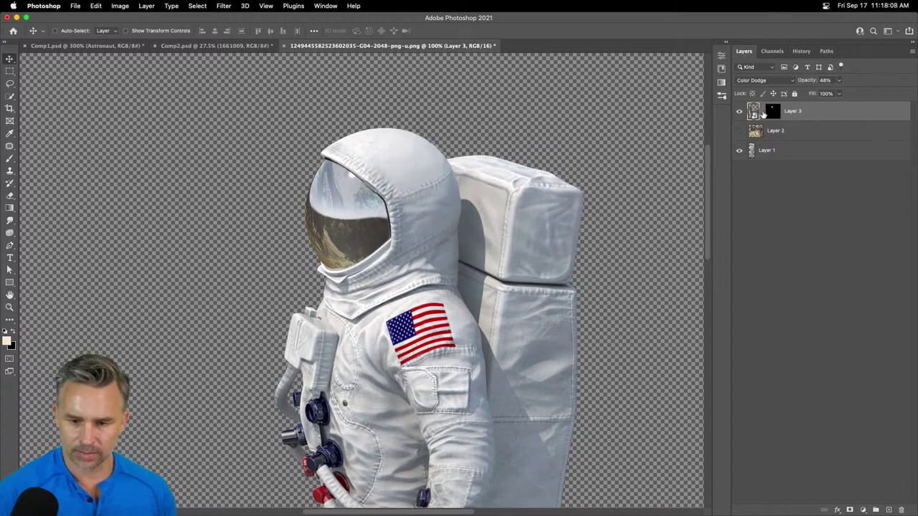
pyautogui.rightClick(840, 111)
pyautogui.click(753, 228)
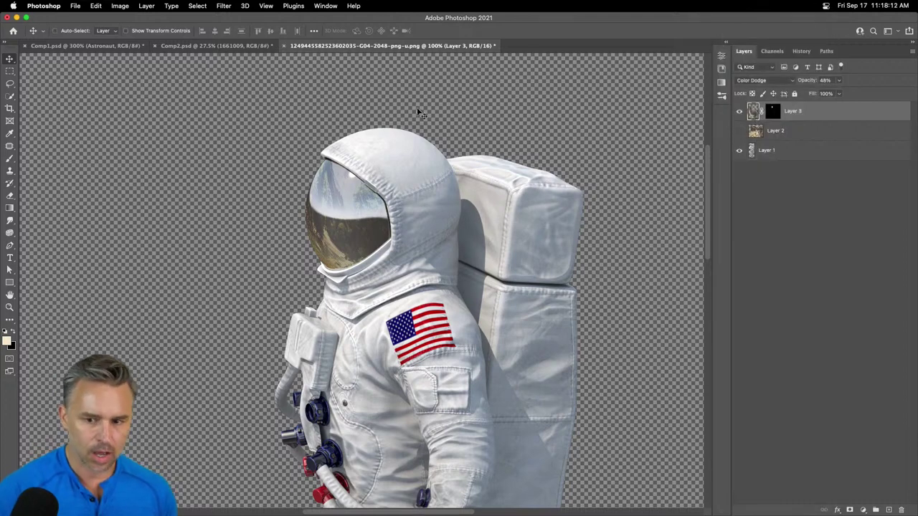
pyautogui.press('super+s')
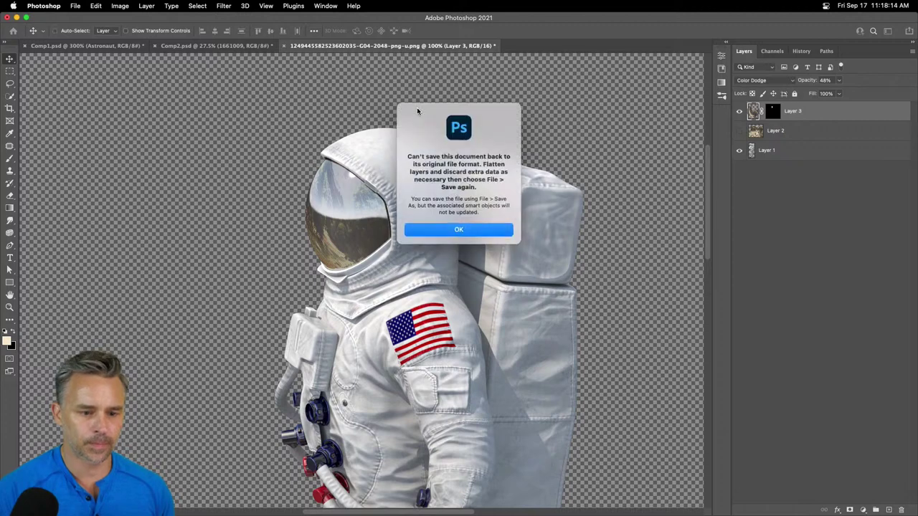
pyautogui.click(432, 227)
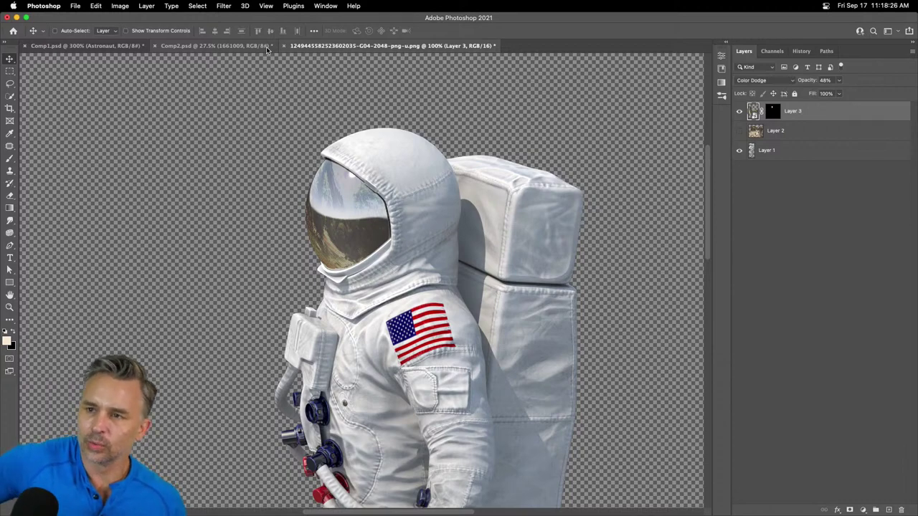
pyautogui.click(265, 46)
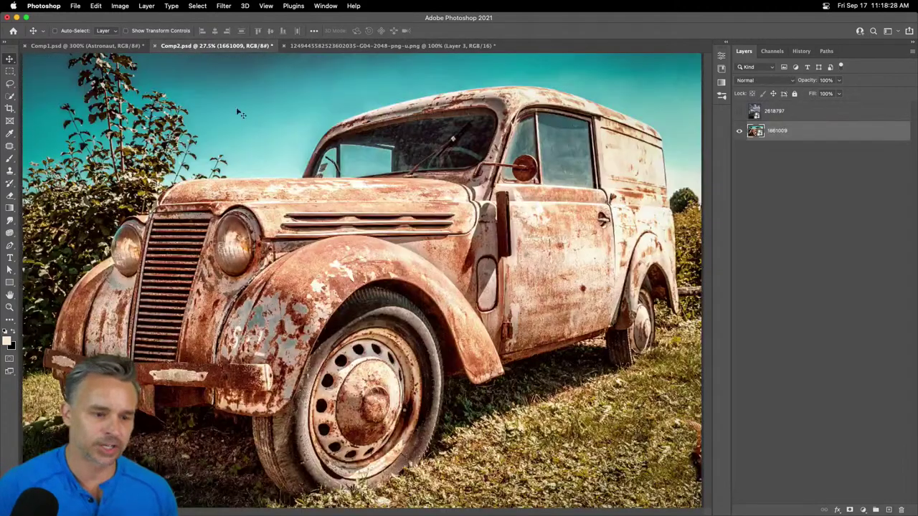
pyautogui.click(54, 47)
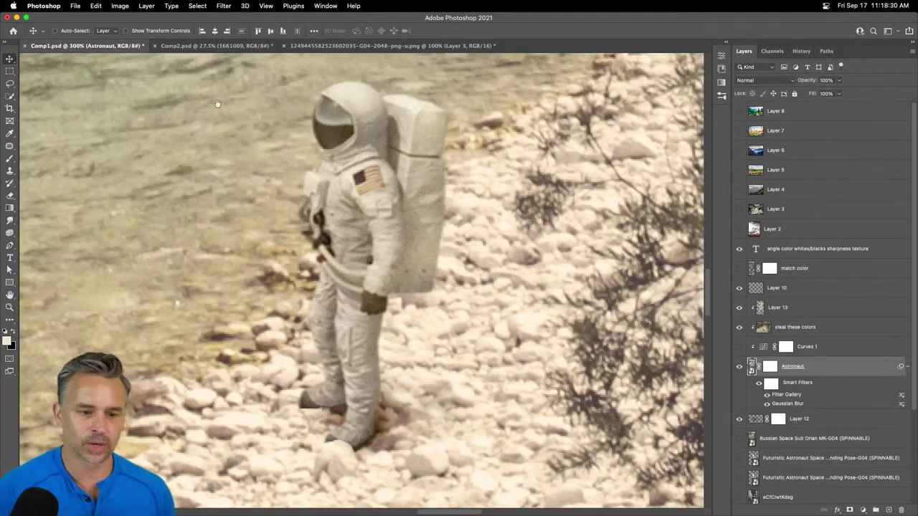
pyautogui.moveTo(218, 104); pyautogui.dragTo(300, 170)
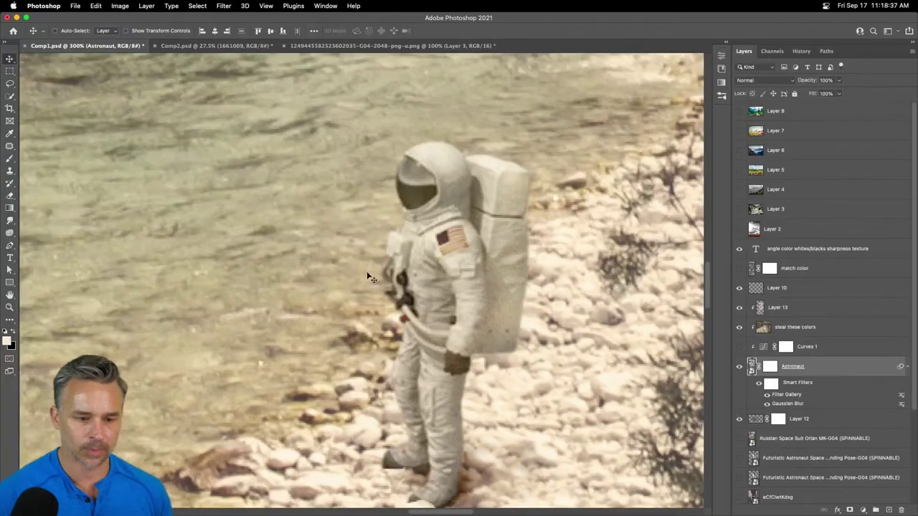
pyautogui.press('super+0')
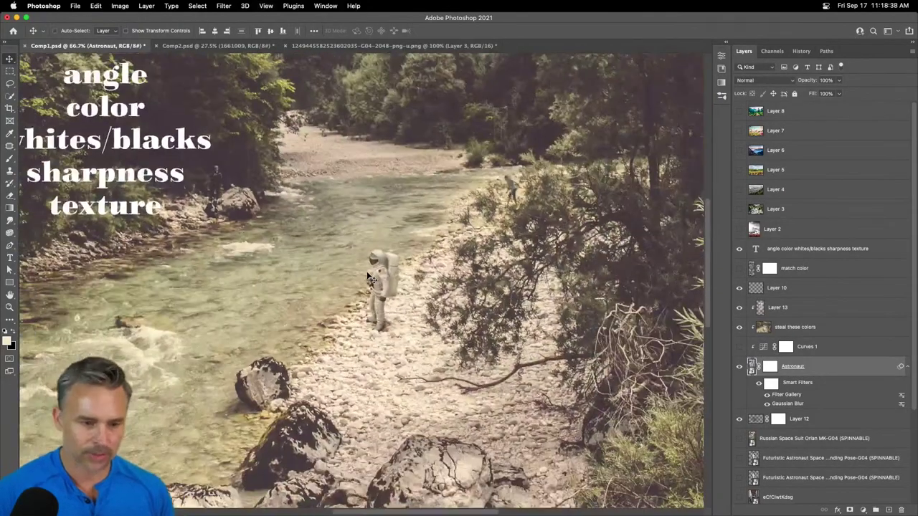
pyautogui.moveTo(291, 157); pyautogui.dragTo(337, 241)
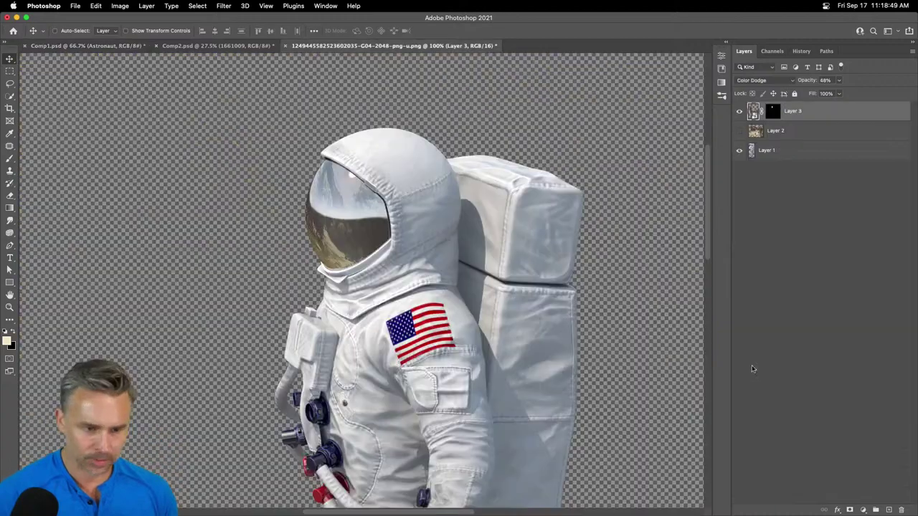
pyautogui.doubleClick(751, 368)
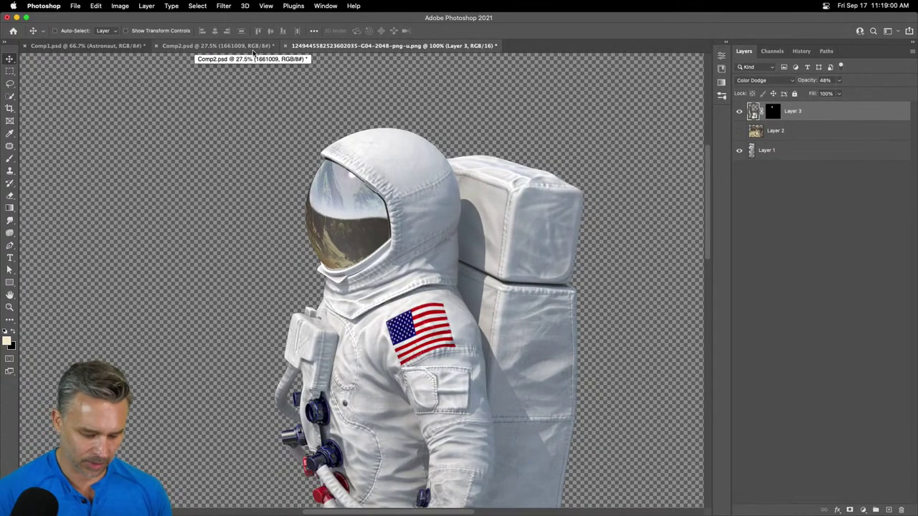
# - Close Comp2, tile the open documents, and delete Layer 2 from the astronaut PNG
pyautogui.click(199, 48)
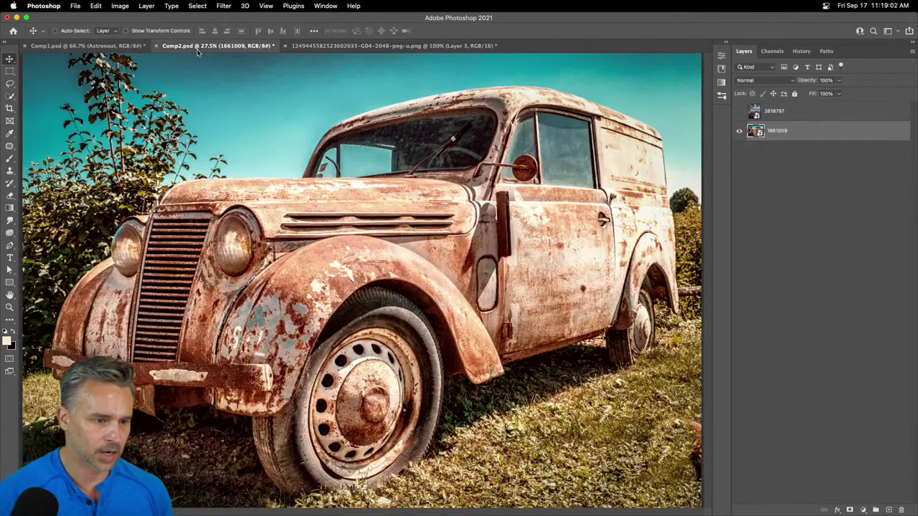
pyautogui.press('super+w')
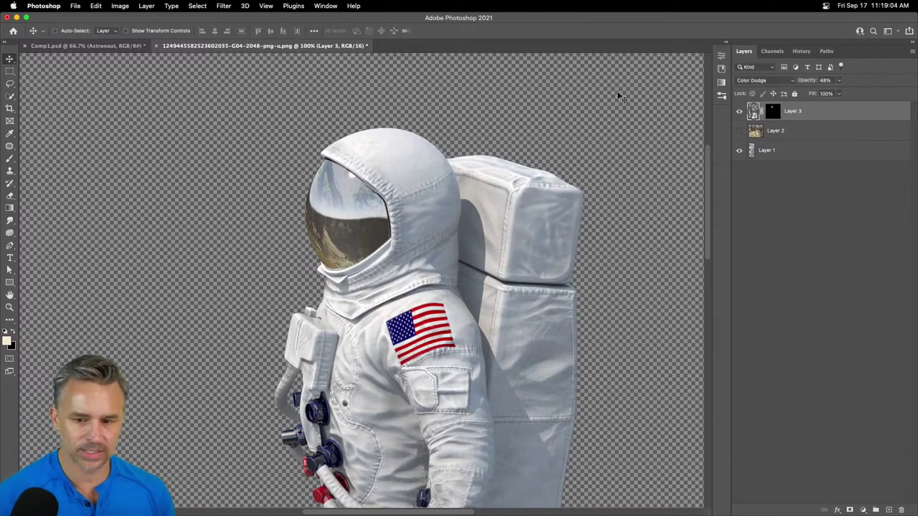
pyautogui.hotkey('ctrl', 'alt', 'shift', 't')
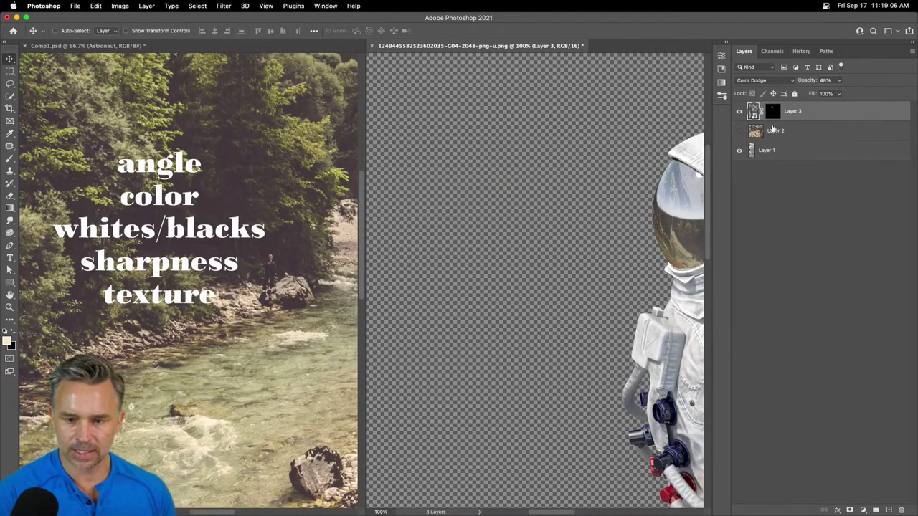
pyautogui.click(778, 132)
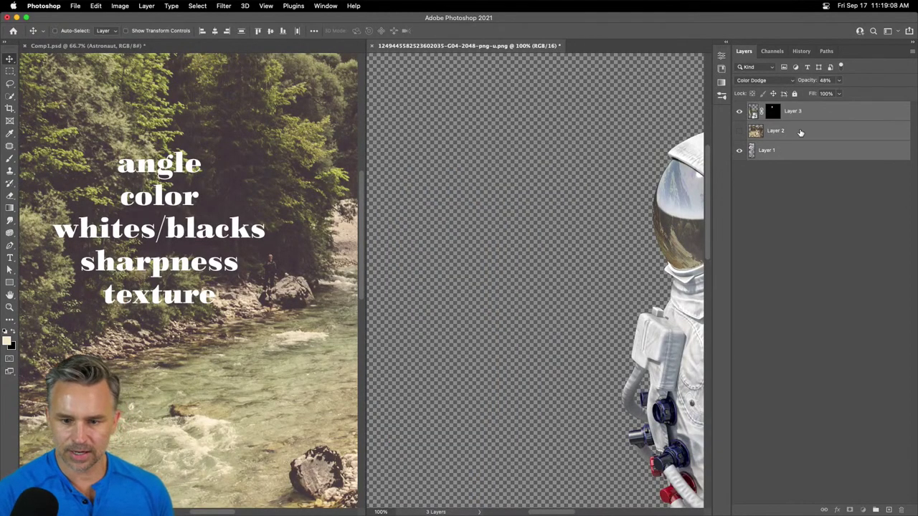
pyautogui.press('Delete')
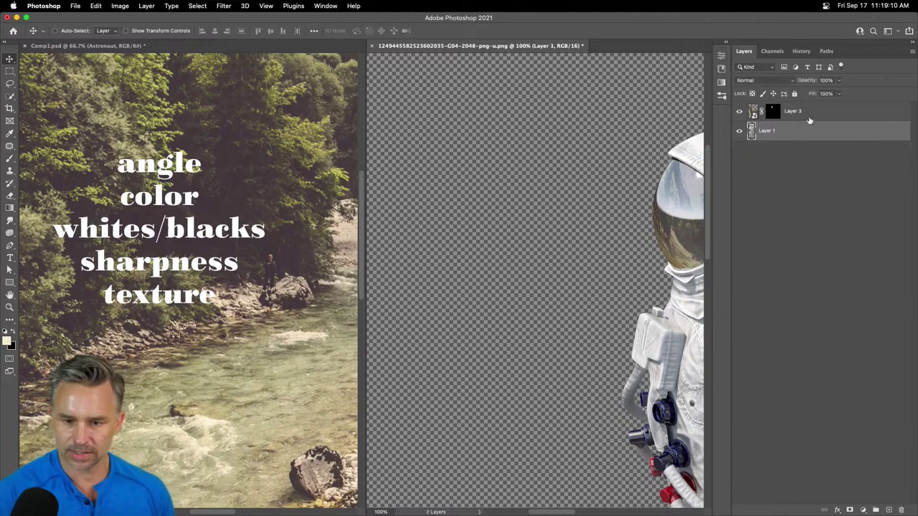
# - Drag the astronaut layer into Comp1, delete the extra Color Dodge layer, and close the PNG unsaved
pyautogui.moveTo(804, 118)
pyautogui.mouseDown()
pyautogui.moveTo(817, 127)
pyautogui.moveTo(121, 244)
pyautogui.moveTo(208, 275)
pyautogui.mouseUp()
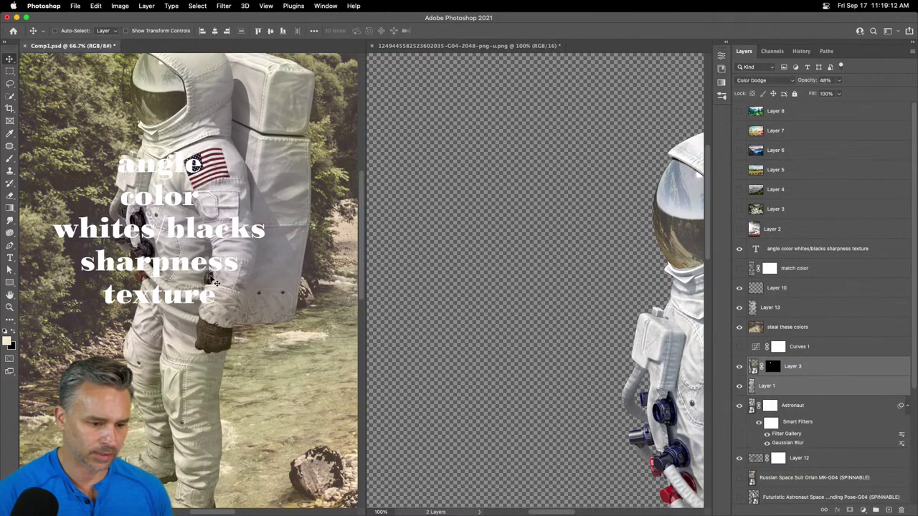
pyautogui.press('Delete')
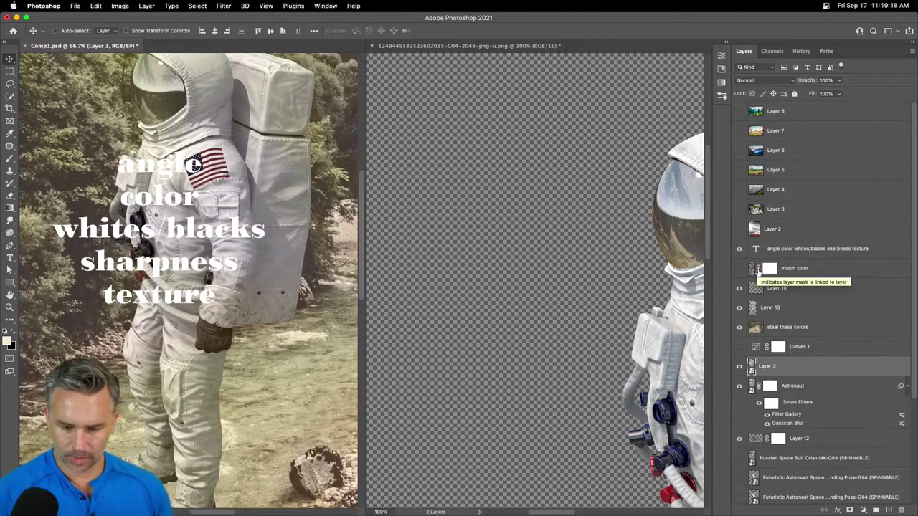
pyautogui.click(373, 47)
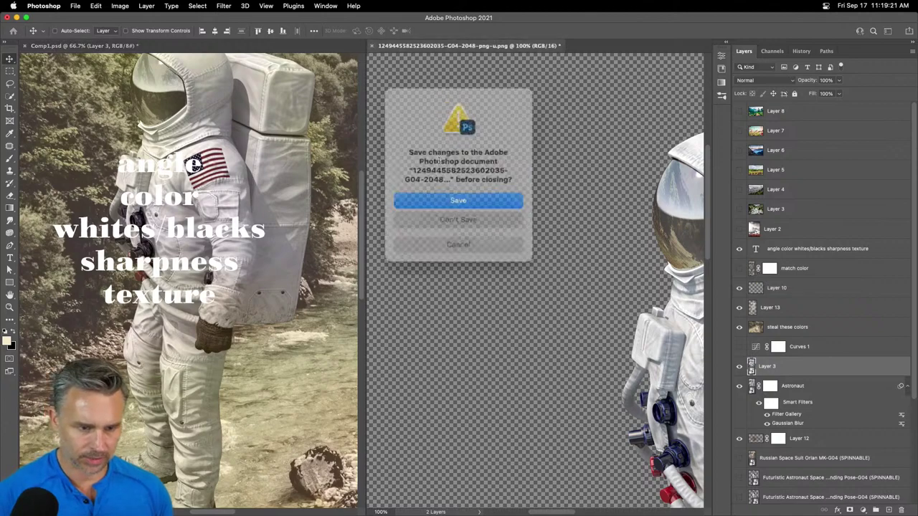
pyautogui.click(452, 214)
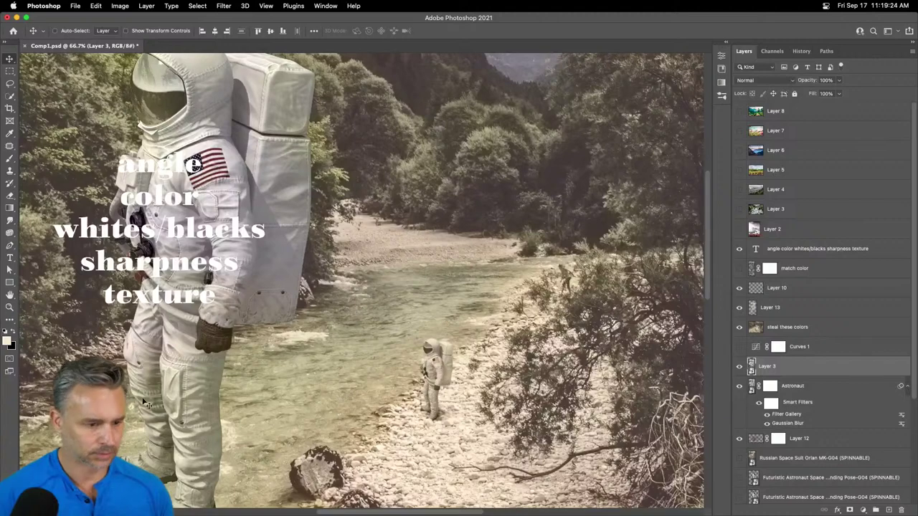
# - Drag the new astronaut toward the scene's centre, then check the original Astronaut's scale without changing it
pyautogui.moveTo(186, 413); pyautogui.dragTo(434, 299)
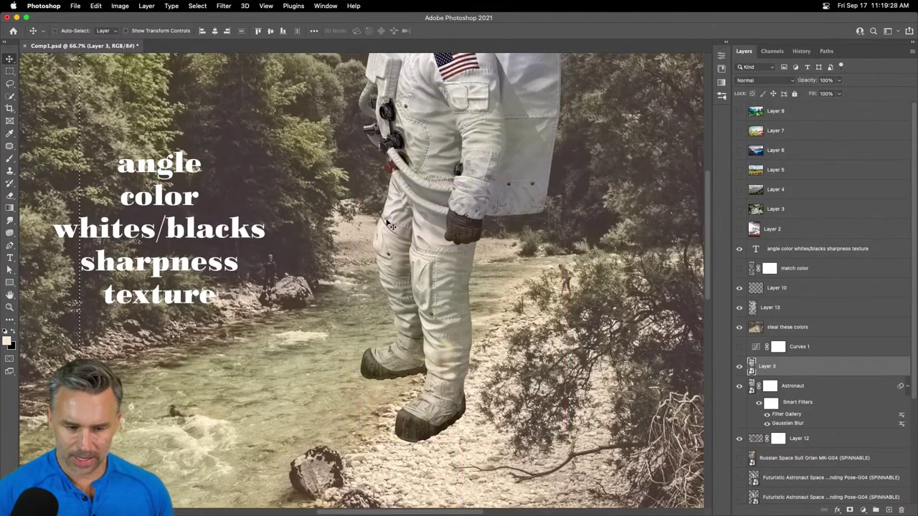
pyautogui.click(747, 387)
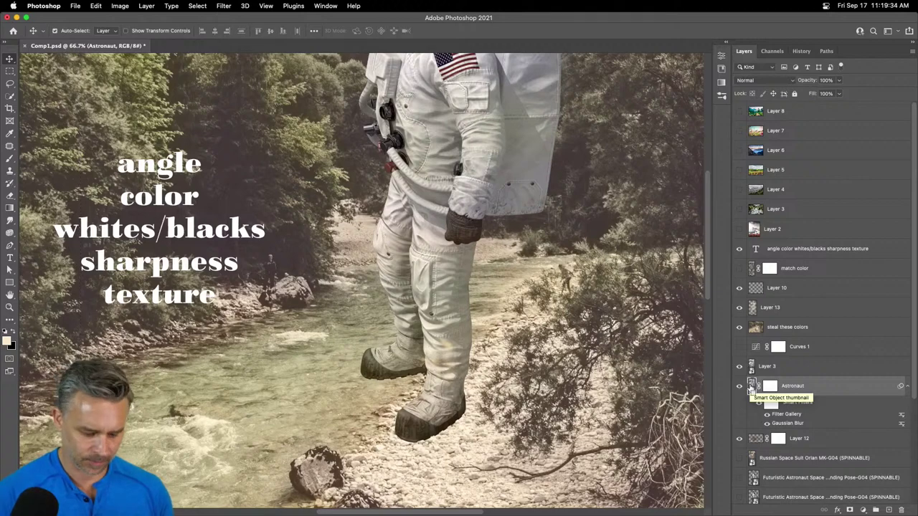
pyautogui.press('super+t')
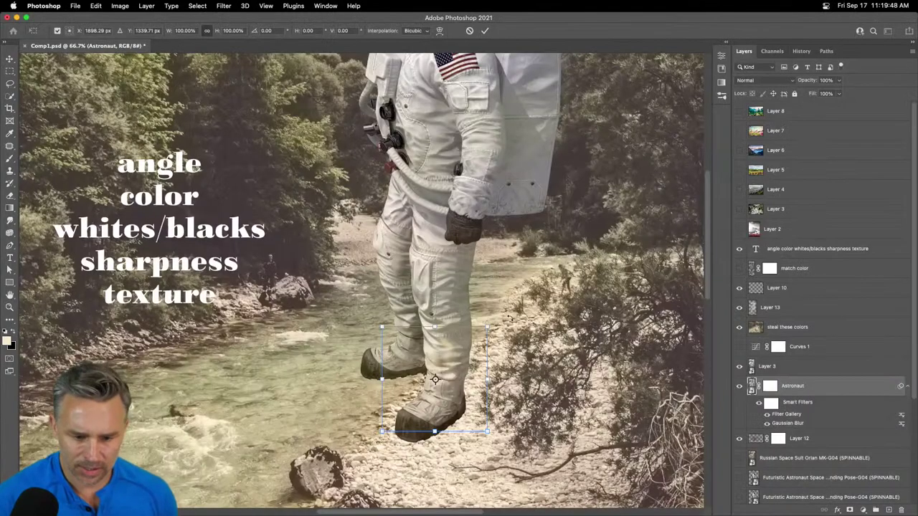
pyautogui.press('Return')
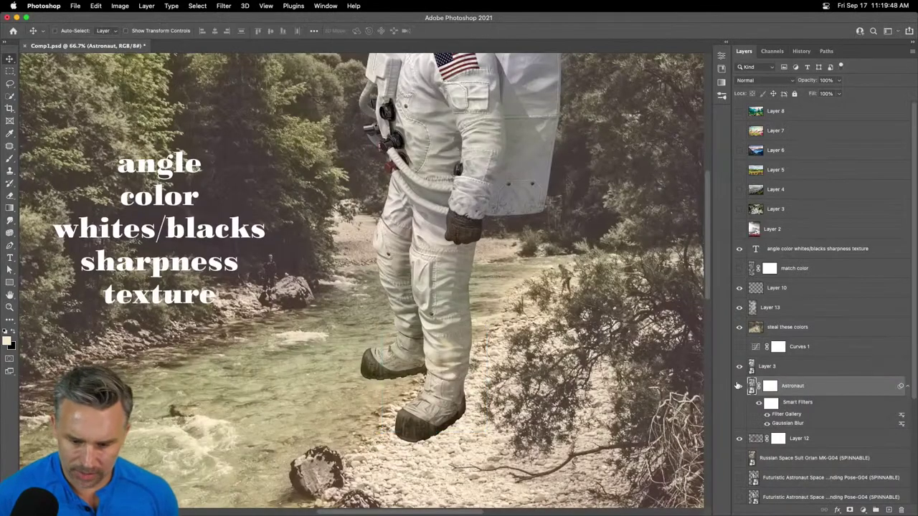
# - Scale Layer 3's astronaut down and move it onto the riverbank
pyautogui.click(769, 368)
pyautogui.press('super+t')
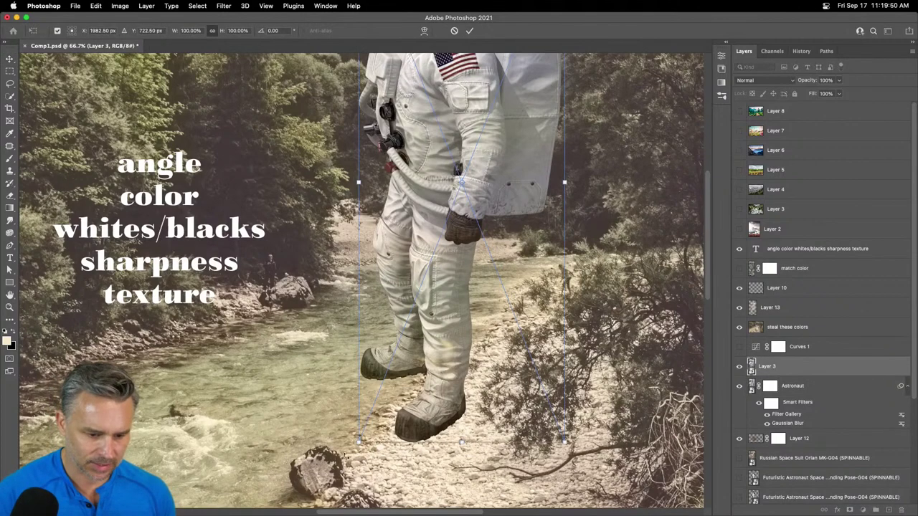
pyautogui.moveTo(358, 442); pyautogui.dragTo(527, 190)
pyautogui.moveTo(527, 135); pyautogui.dragTo(470, 387)
pyautogui.moveTo(509, 178); pyautogui.dragTo(466, 349)
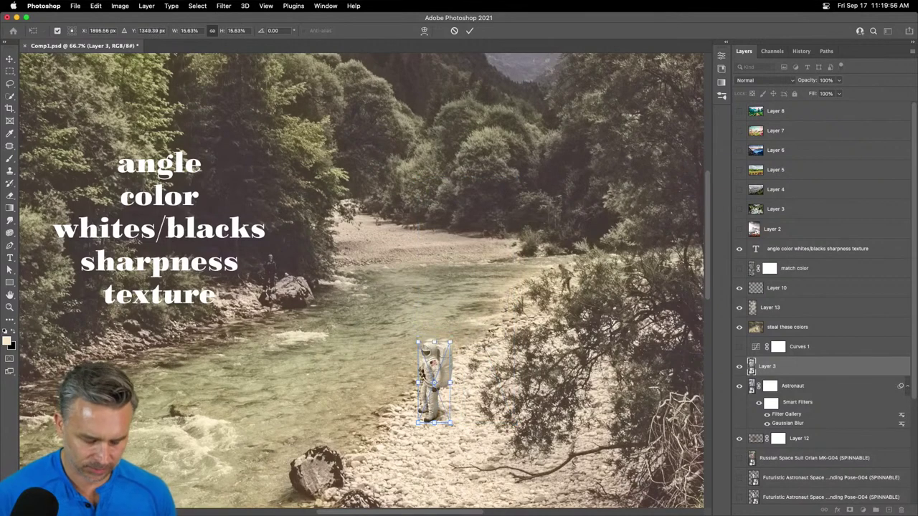
# - Align it over the original astronaut at about 16%, apply, and select the Astronaut layer's mask
pyautogui.scroll(3, 430, 351)
pyautogui.scroll(-5, 385, 228)
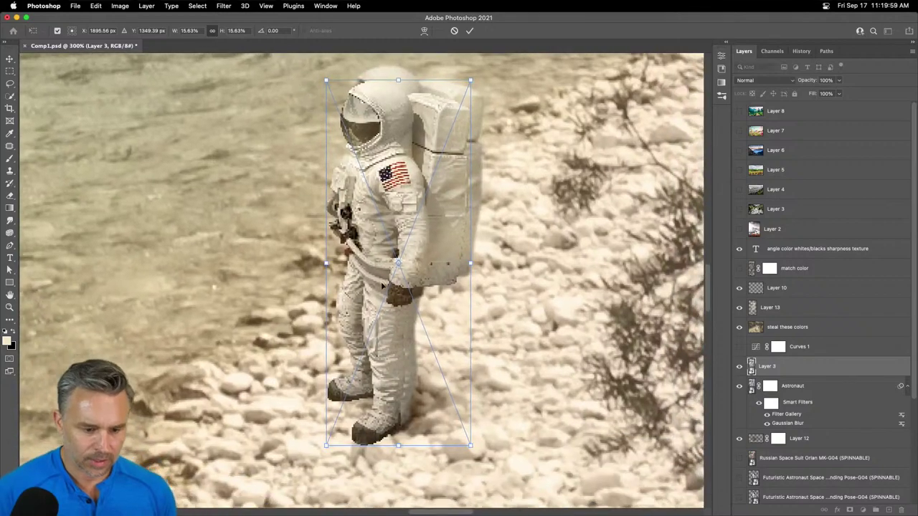
pyautogui.moveTo(393, 283); pyautogui.dragTo(411, 246)
pyautogui.moveTo(479, 85); pyautogui.dragTo(485, 66)
pyautogui.press('Return')
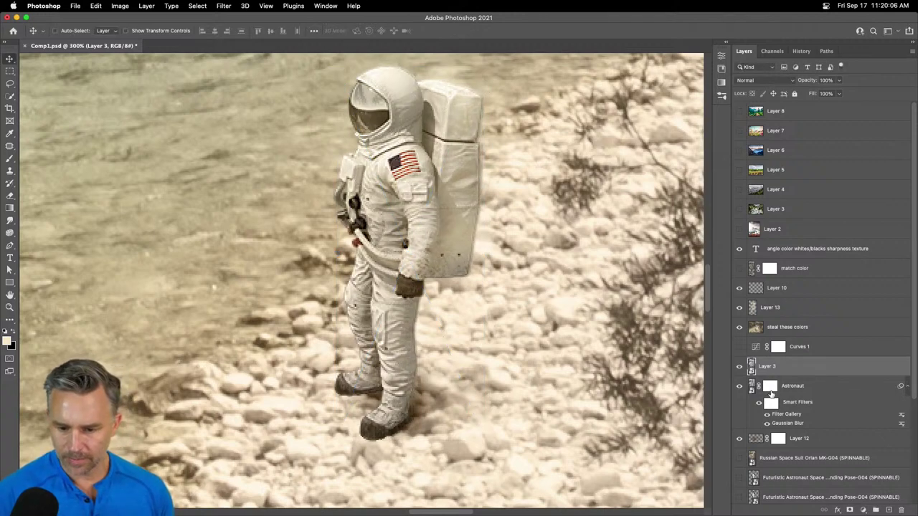
pyautogui.click(902, 388)
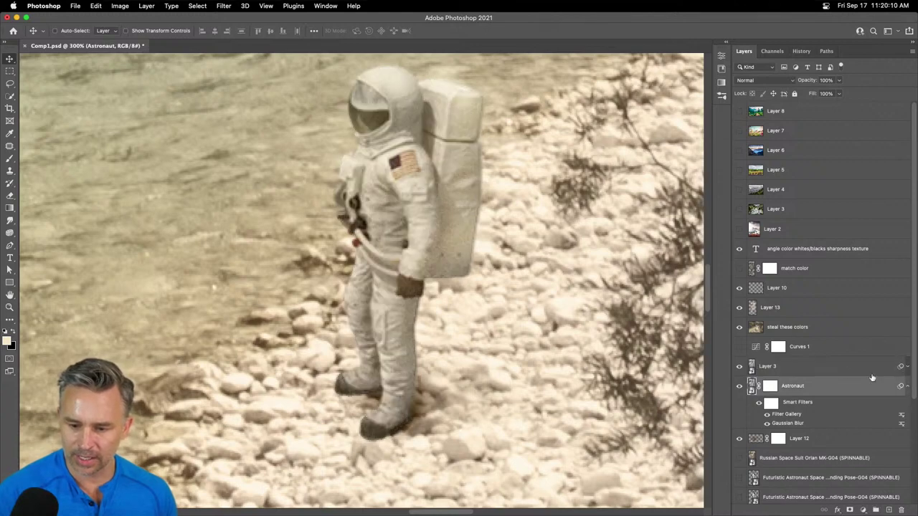
pyautogui.click(769, 387)
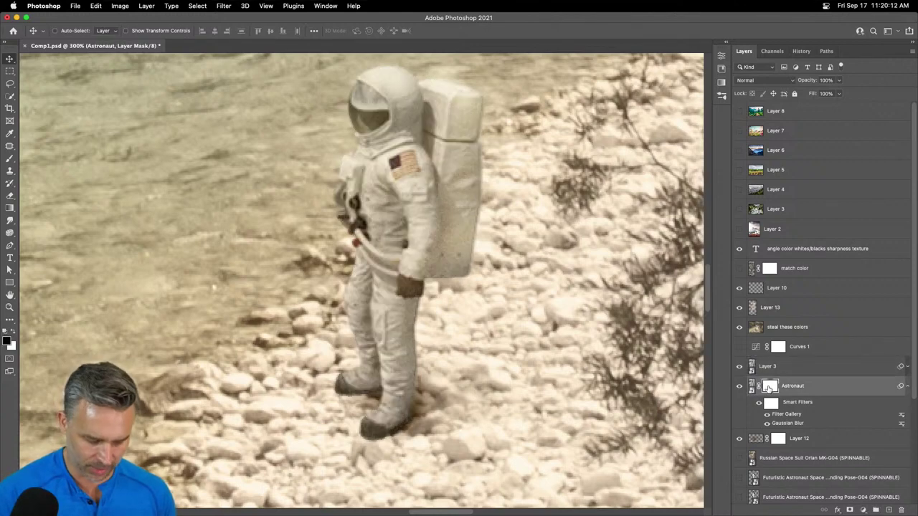
# - Drag the Astronaut mask onto Layer 3, inspect the helmet close up, and open Layer 3's smart object
pyautogui.moveTo(768, 387); pyautogui.dragTo(902, 509)
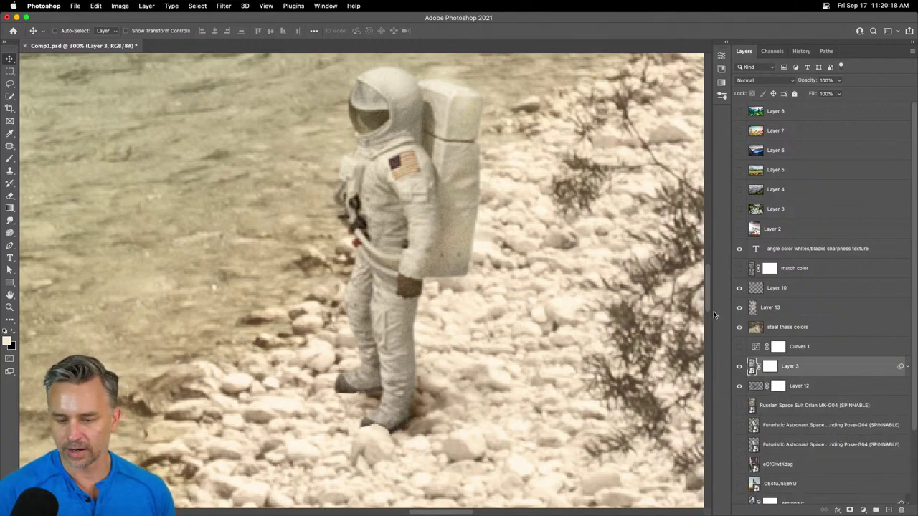
pyautogui.press('super+minus')
pyautogui.press('super+minus')
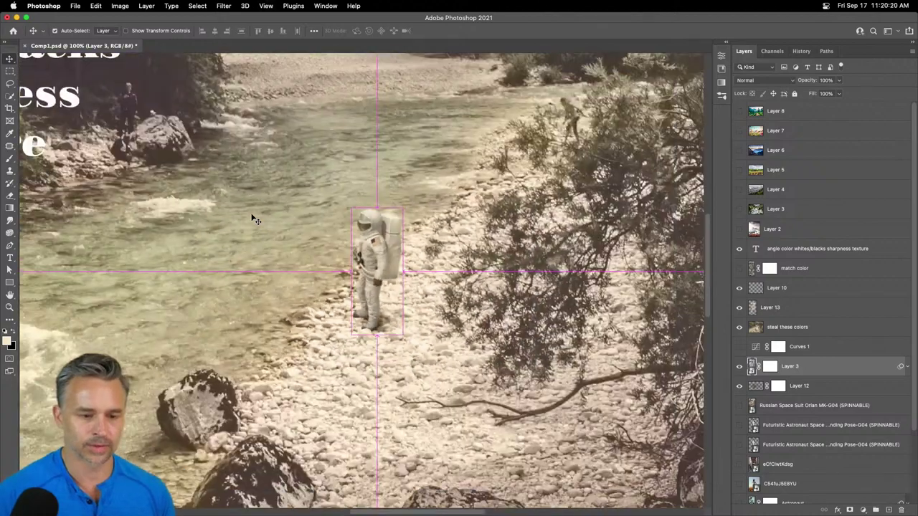
pyautogui.press('super+plus')
pyautogui.press('super+plus')
pyautogui.press('super+plus')
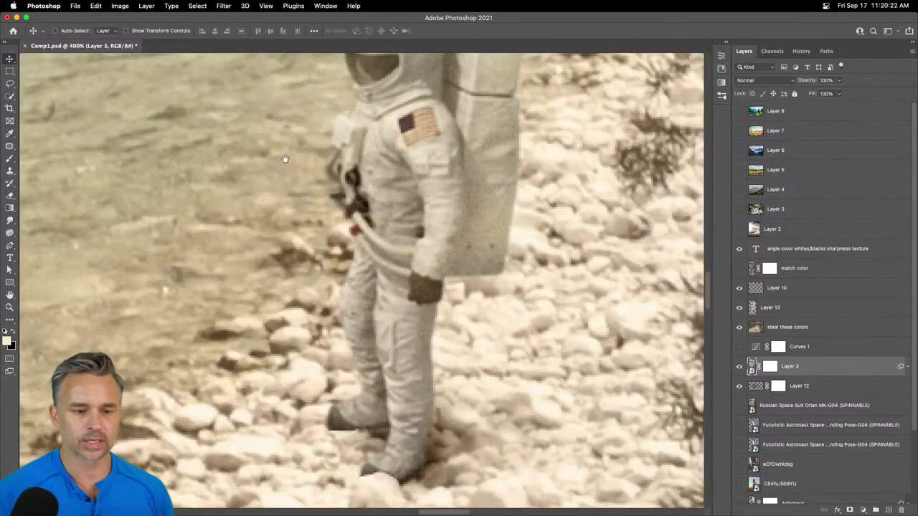
pyautogui.moveTo(283, 155); pyautogui.dragTo(326, 347)
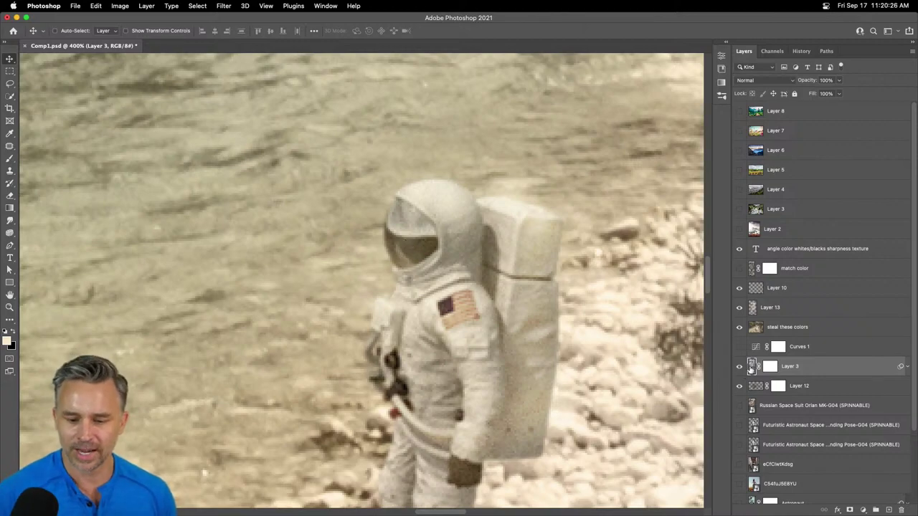
pyautogui.doubleClick(749, 369)
# - Set the dodge layer to 100% opacity in Layer 3.psb, save, and view the whole Comp1 scene
pyautogui.press('super+plus')
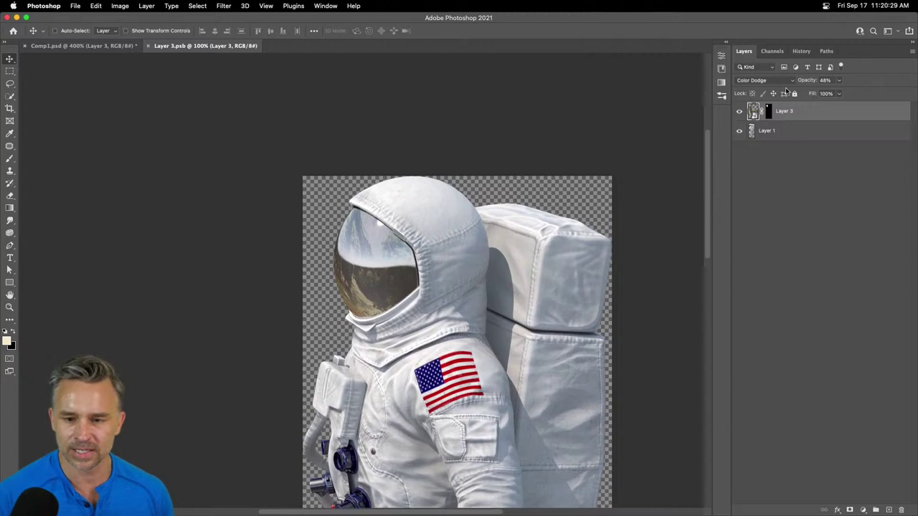
pyautogui.moveTo(801, 82); pyautogui.dragTo(840, 82)
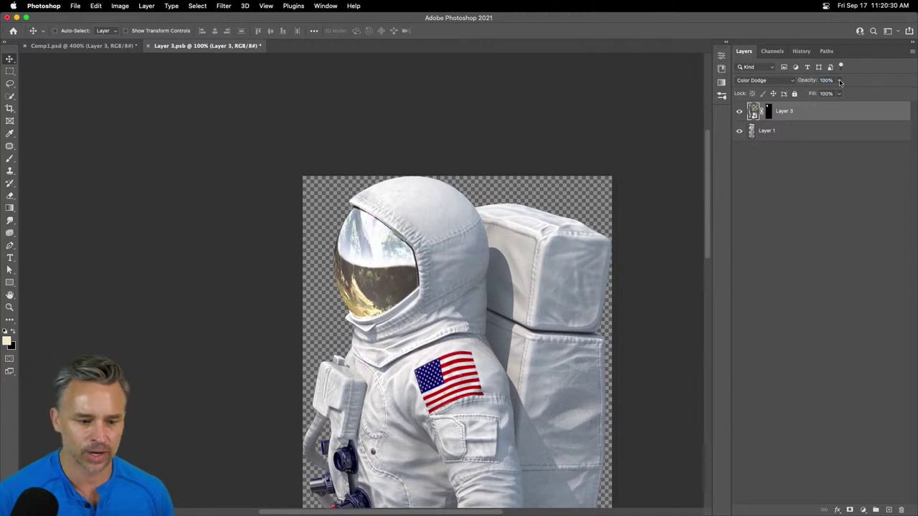
pyautogui.press('super+s')
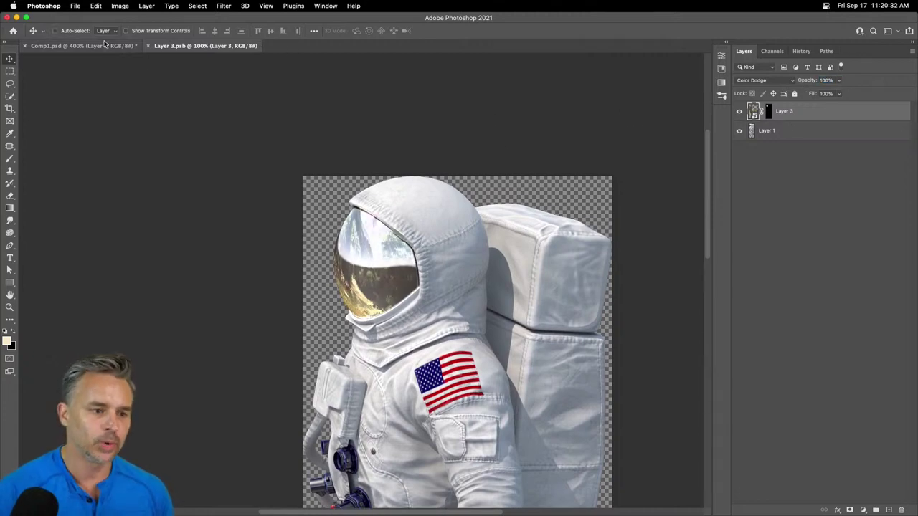
pyautogui.click(104, 45)
pyautogui.press('super+minus')
pyautogui.press('super+minus')
pyautogui.press('super+minus')
pyautogui.press('super+minus')
pyautogui.press('super+minus')
pyautogui.press('super+minus')
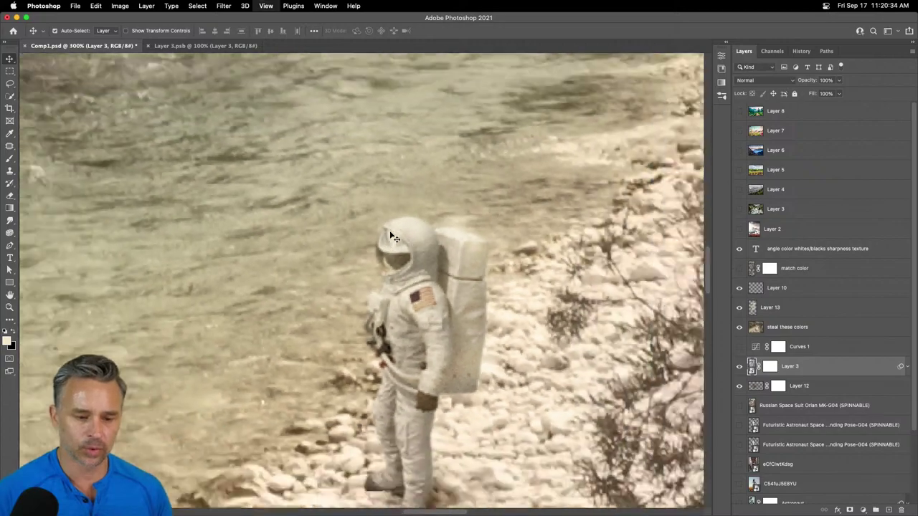
pyautogui.press('super+minus')
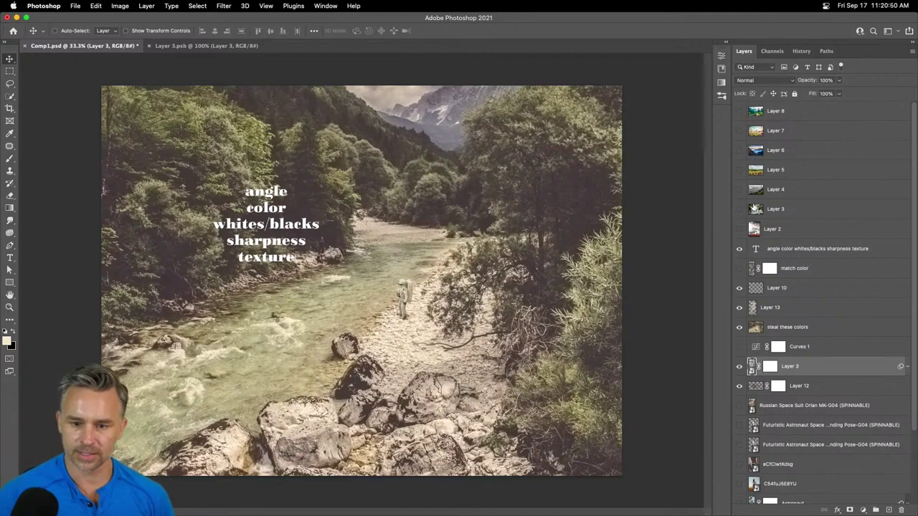
pyautogui.click(739, 152)
pyautogui.click(774, 153)
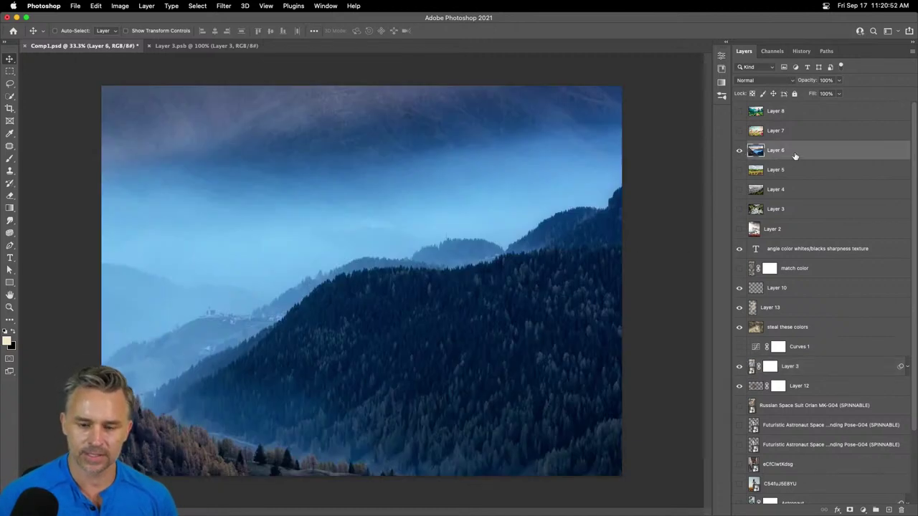
pyautogui.press('super+j')
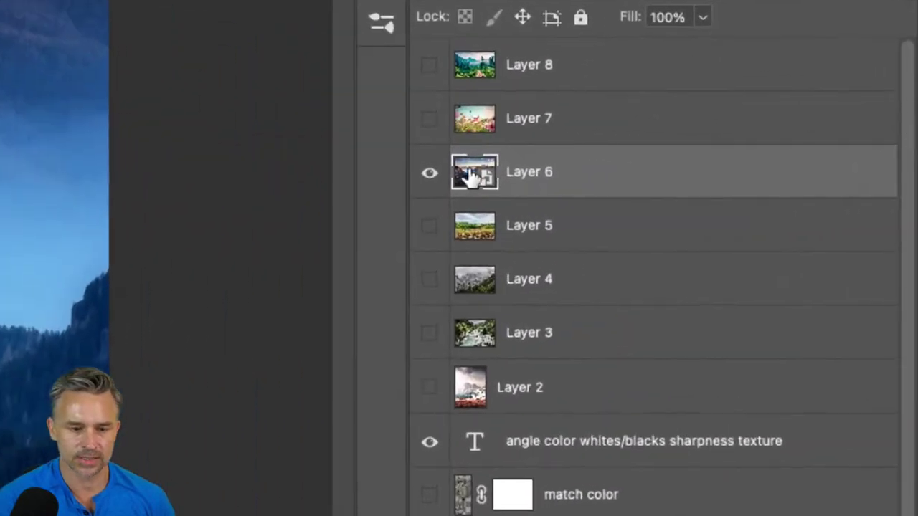
pyautogui.doubleClick(470, 174)
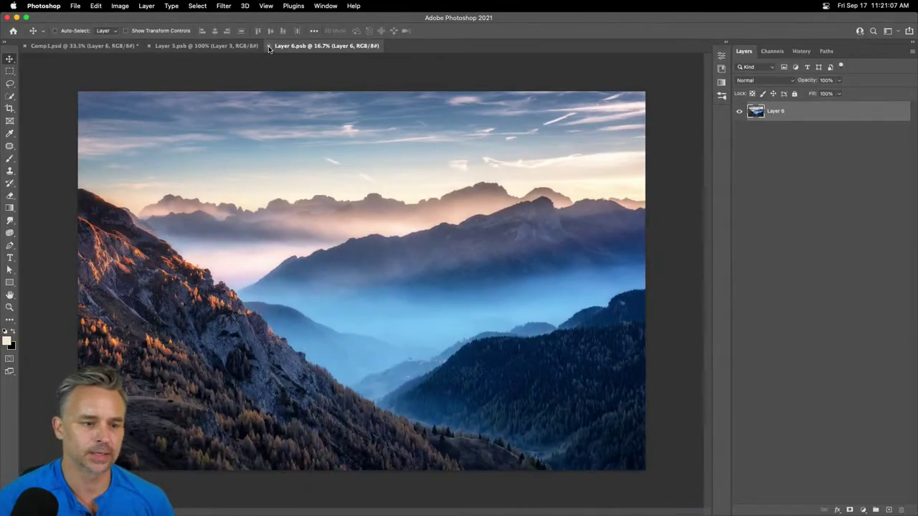
pyautogui.click(269, 47)
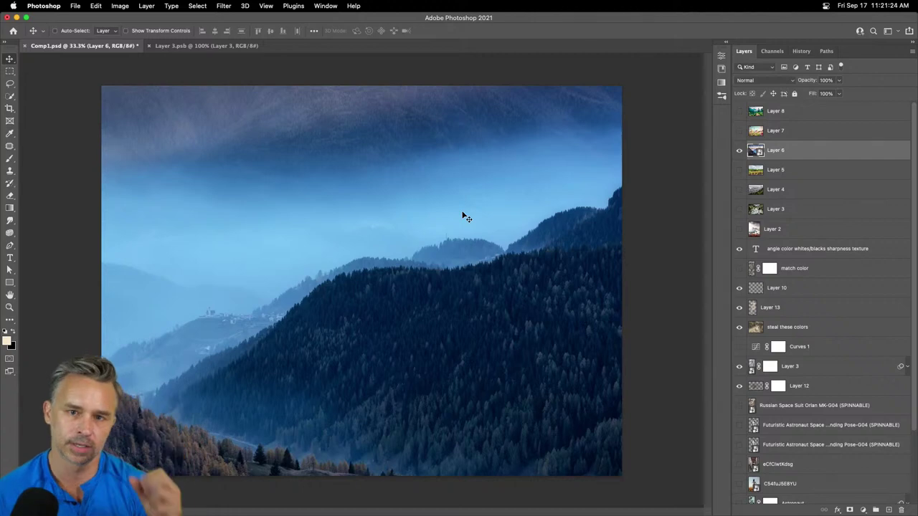
pyautogui.click(738, 150)
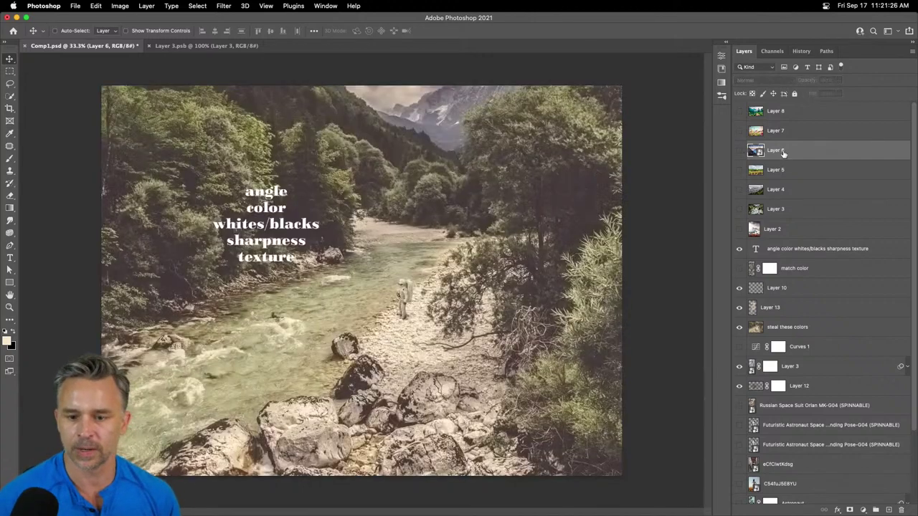
# - Check the scene at 100% zoom and hide the 'angle color whites/blacks sharpness texture' text layer
pyautogui.scroll(-1, 902, 508)
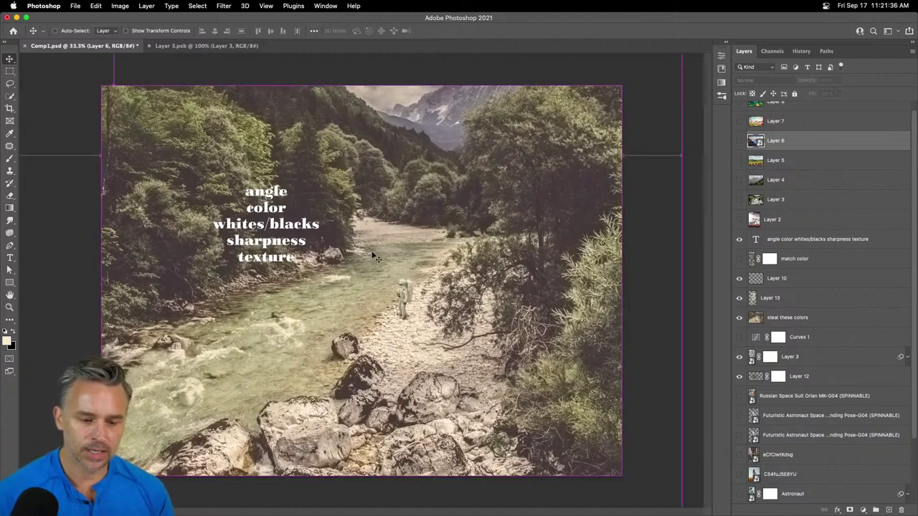
pyautogui.press('super+1')
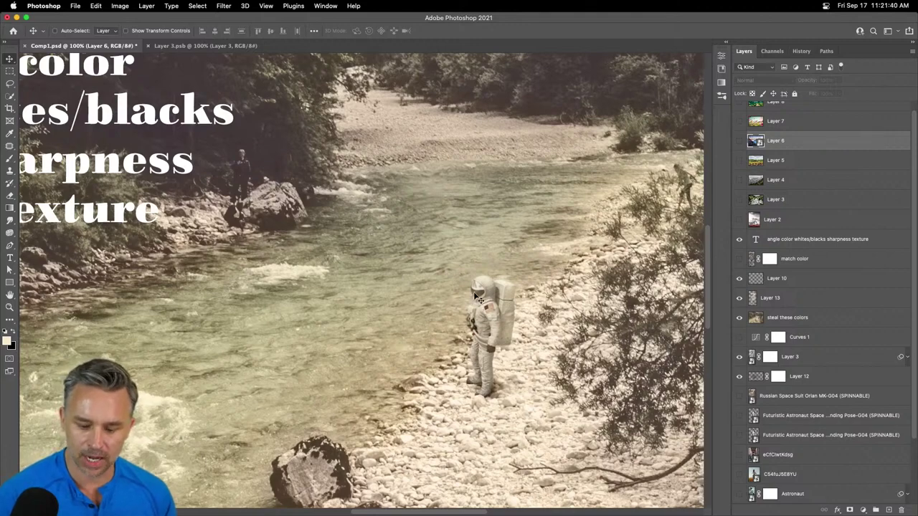
pyautogui.press('super+0')
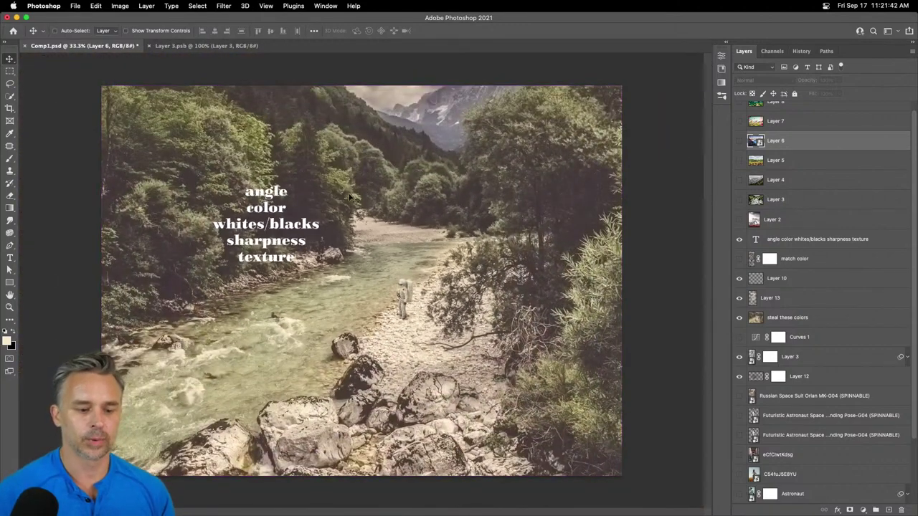
pyautogui.scroll(1, 813, 188)
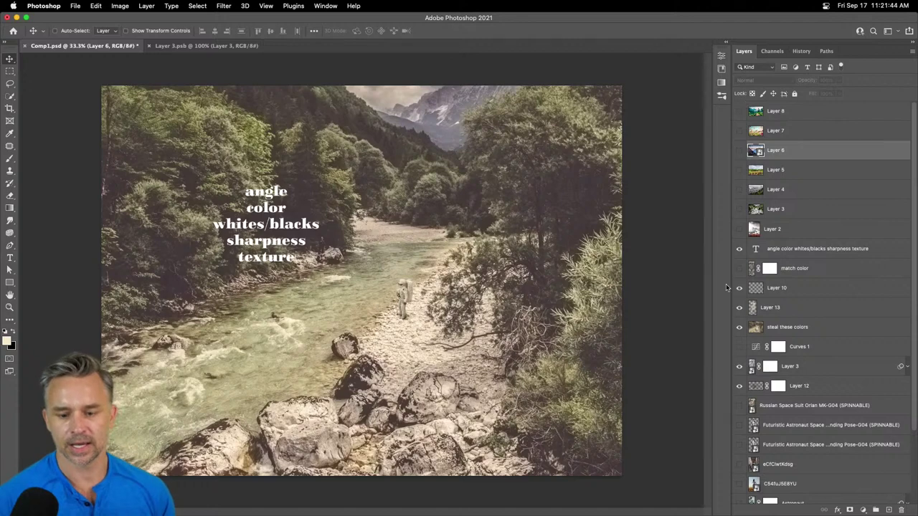
pyautogui.click(737, 251)
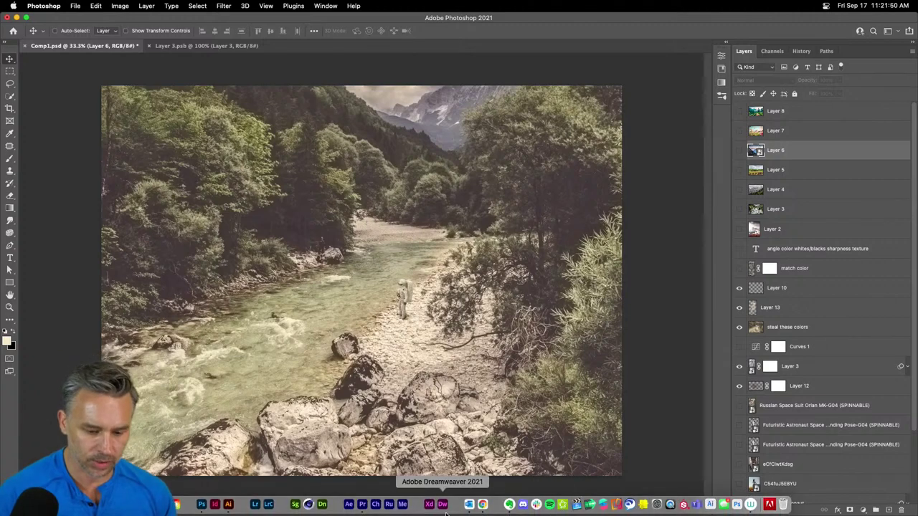
pyautogui.click(727, 43)
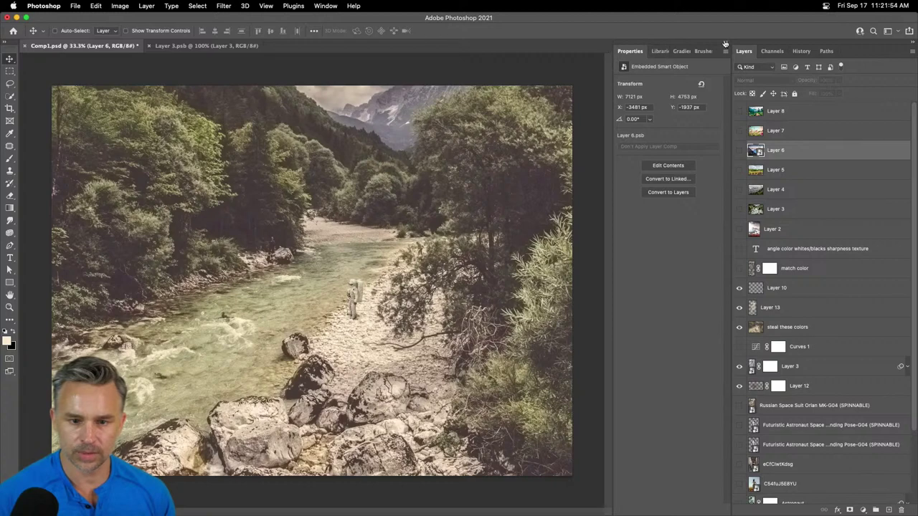
pyautogui.click(726, 43)
# - Open Plugins > PixelSquid and replace the search term with 'spaceship'
pyautogui.click(292, 6)
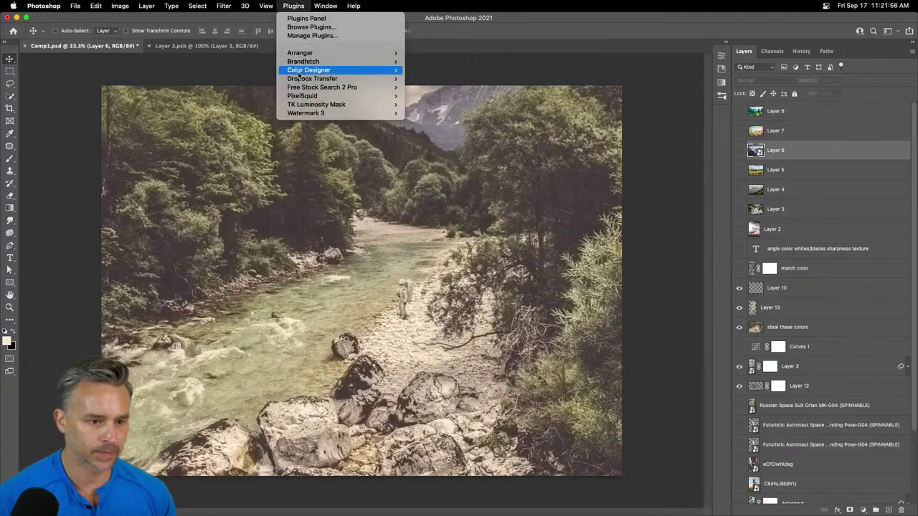
pyautogui.moveTo(302, 96)
pyautogui.click(434, 96)
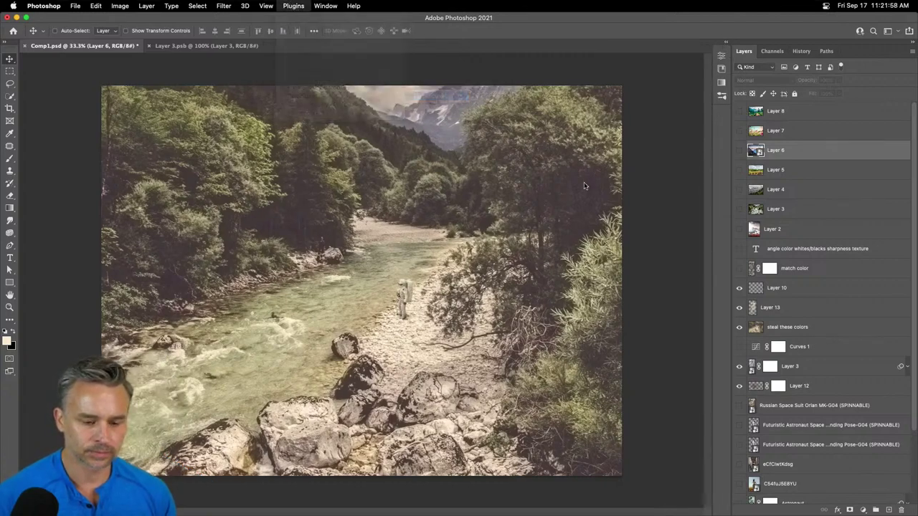
pyautogui.doubleClick(614, 184)
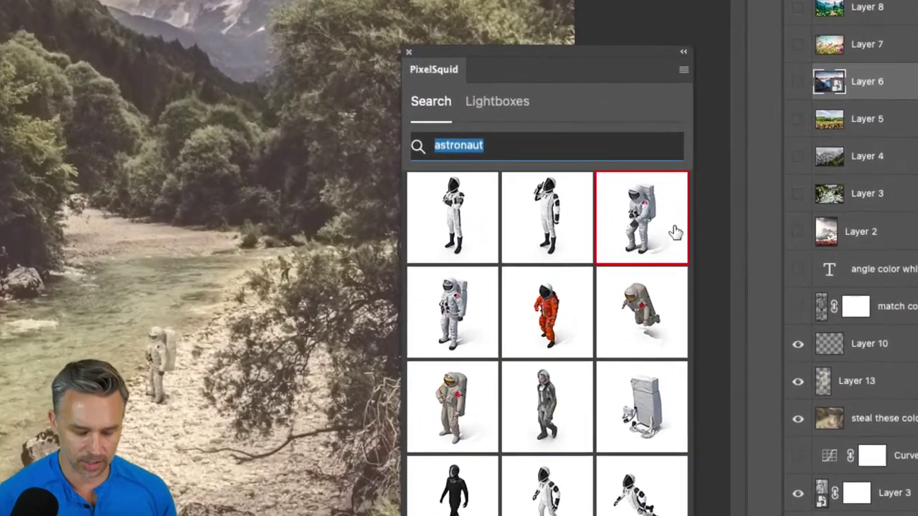
pyautogui.write('space')
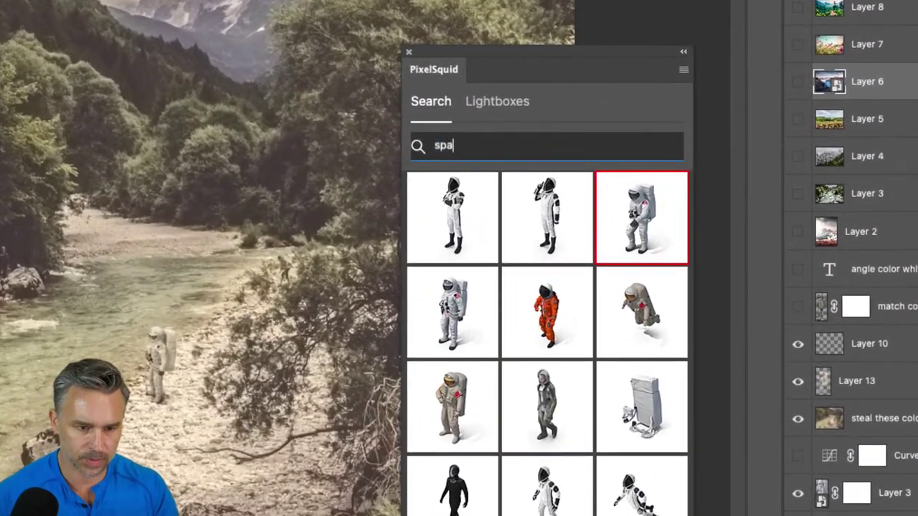
pyautogui.write('ship')
pyautogui.press('Return')
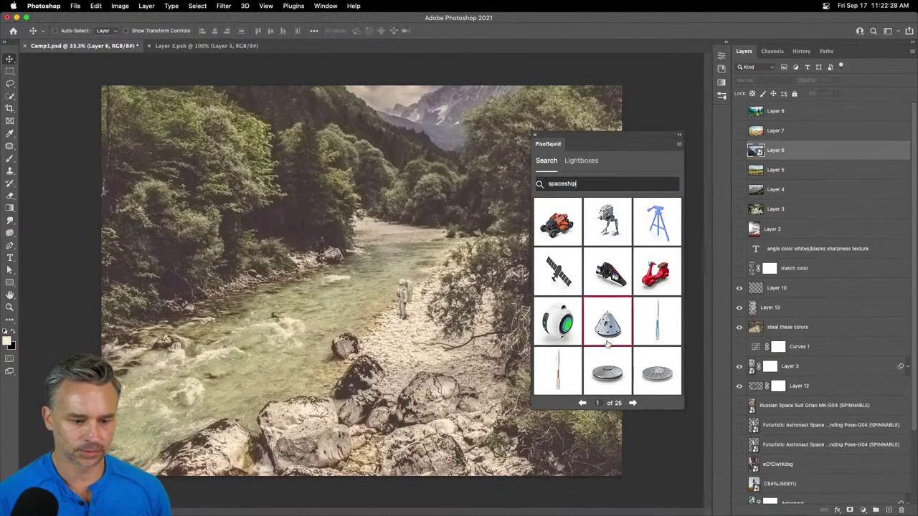
# - Switch the orange buggy model to high resolution and spin it to a new angle
pyautogui.click(546, 228)
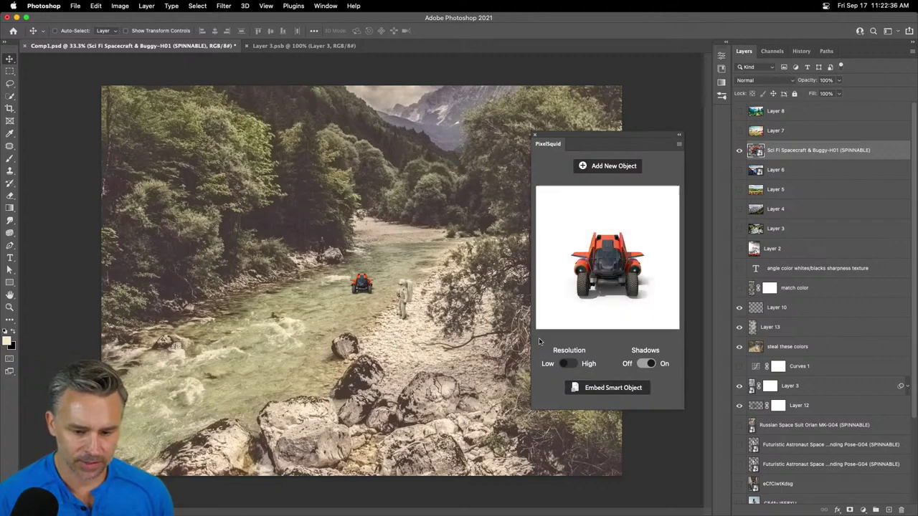
pyautogui.click(566, 365)
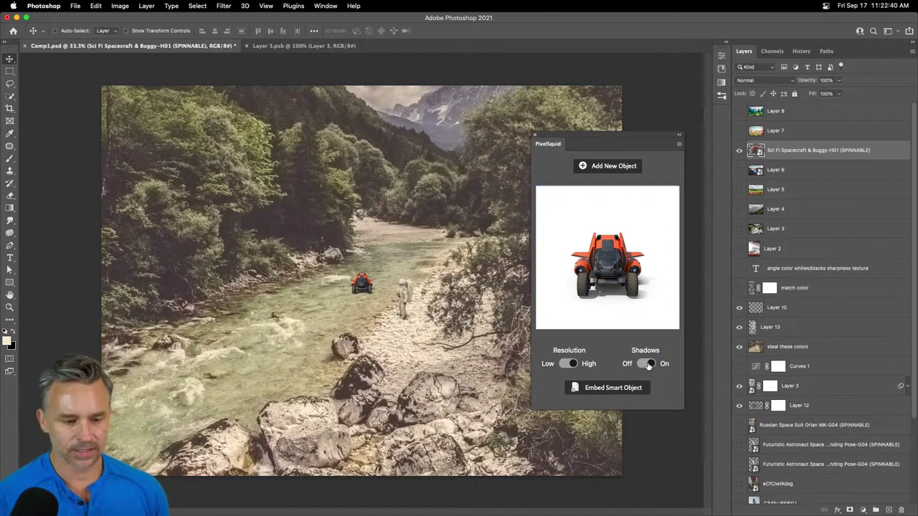
pyautogui.moveTo(592, 267); pyautogui.dragTo(592, 271)
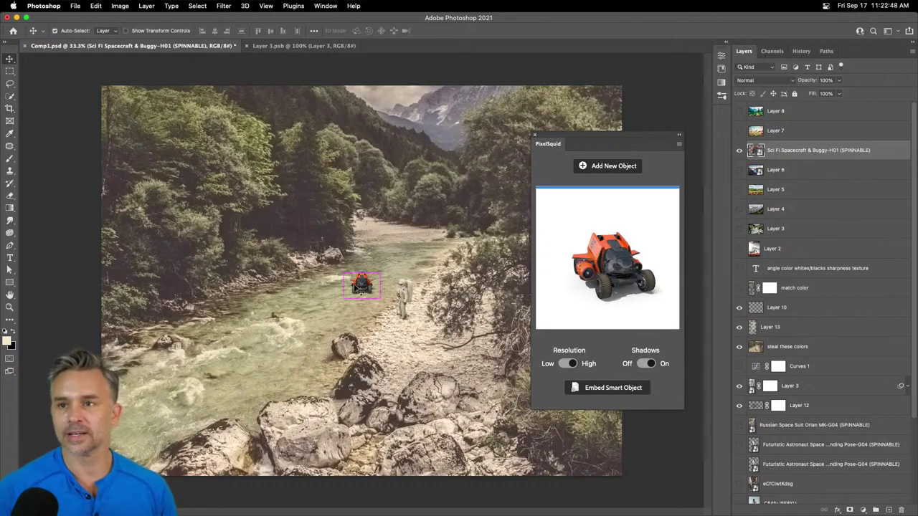
# - Move the buggy further up the river and return to the spaceship search results
pyautogui.scroll(3, 361, 287)
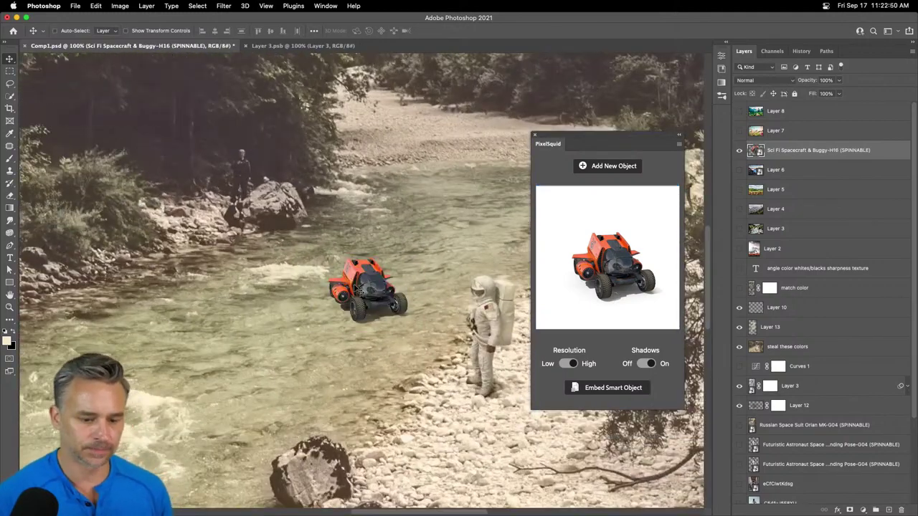
pyautogui.scroll(-3, 361, 287)
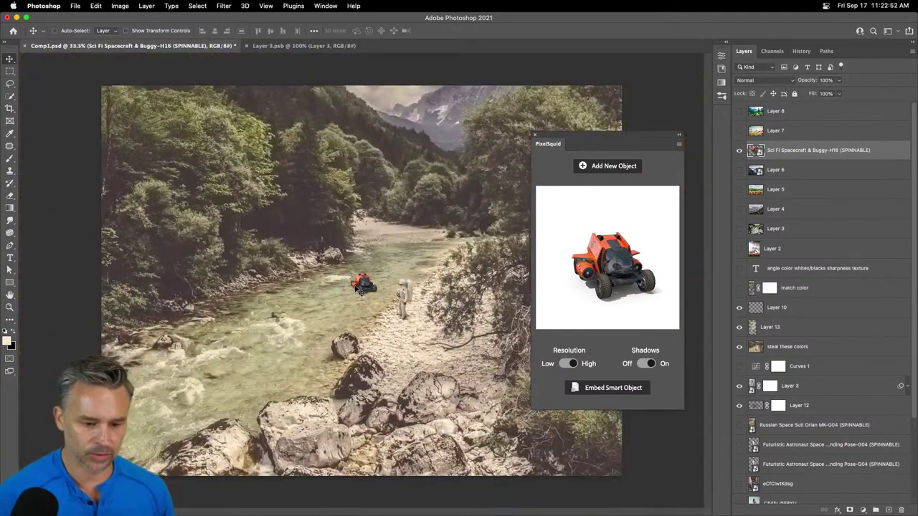
pyautogui.moveTo(361, 287); pyautogui.dragTo(357, 231)
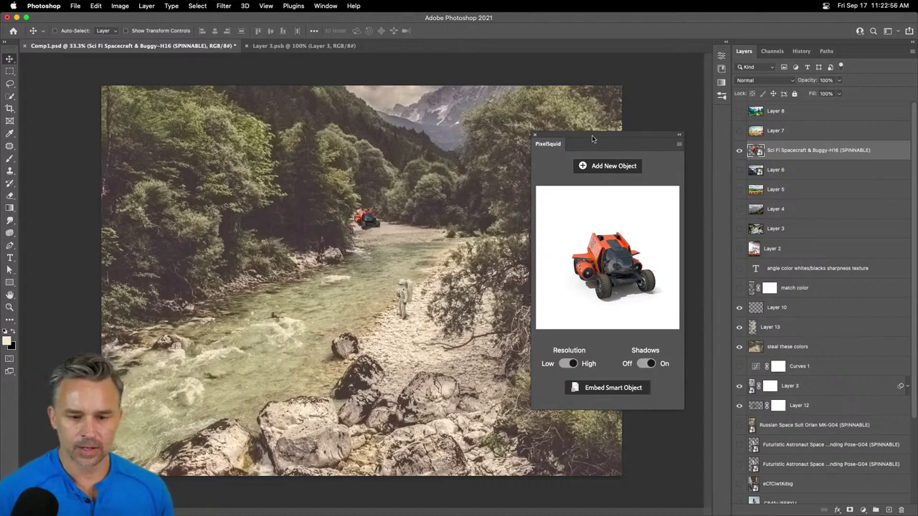
pyautogui.click(792, 136)
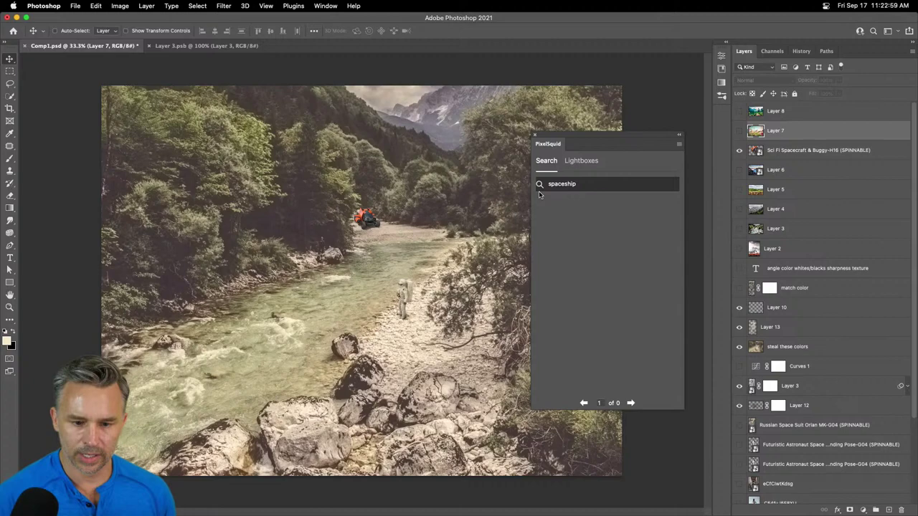
# - Page through the spaceship results to page 10 and place the white Clipper Space Shuttle
pyautogui.click(632, 403)
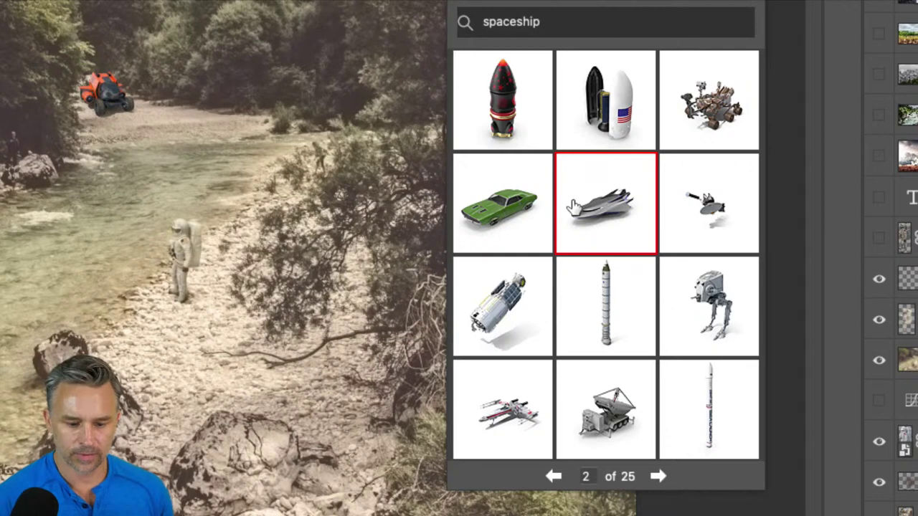
pyautogui.click(657, 477)
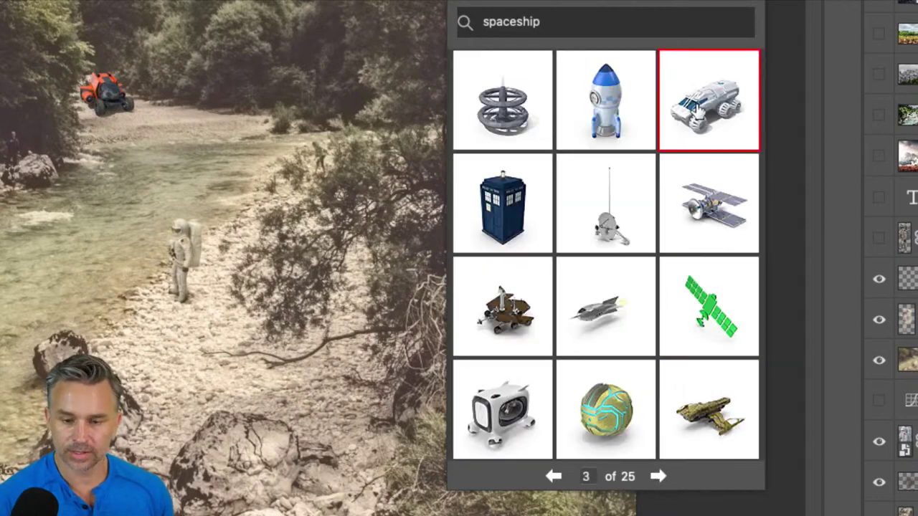
pyautogui.click(659, 477)
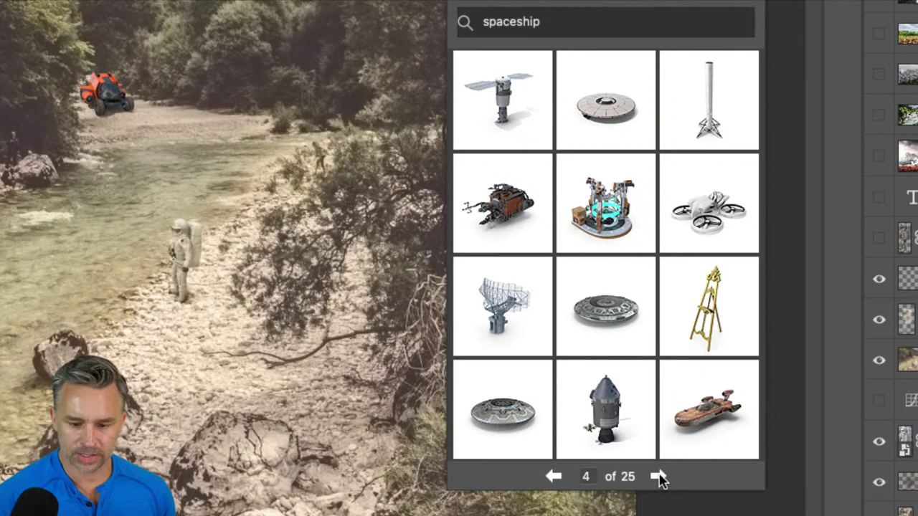
pyautogui.click(658, 477)
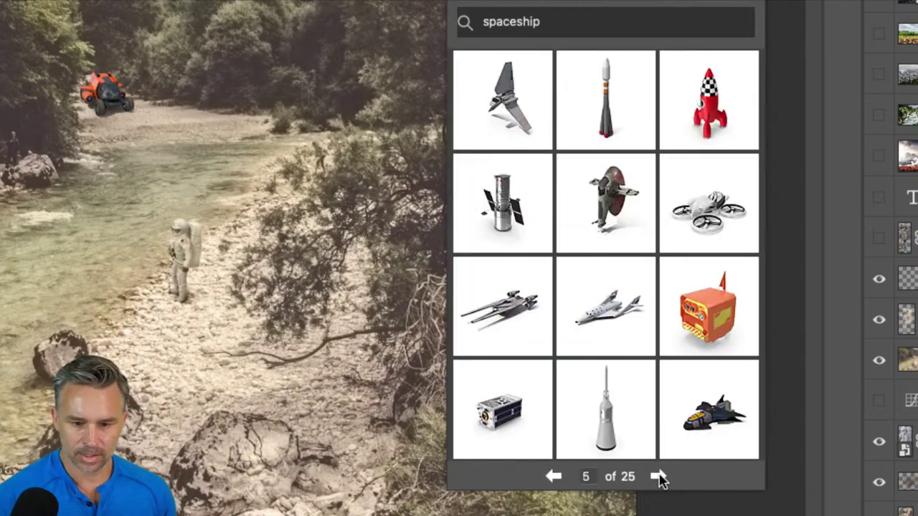
pyautogui.click(658, 477)
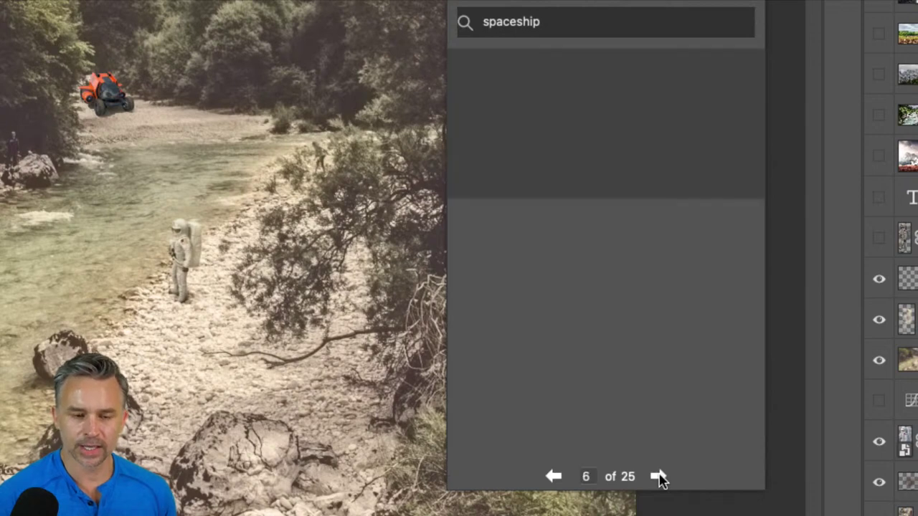
pyautogui.click(658, 477)
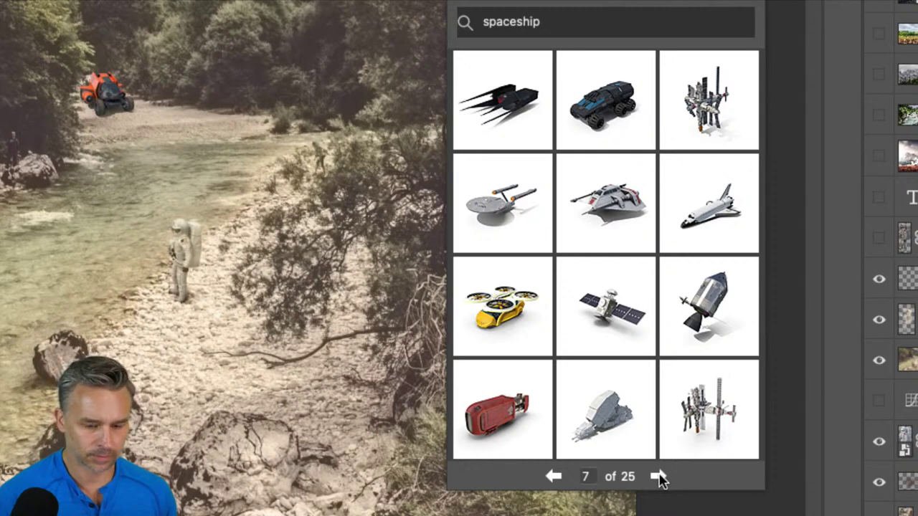
pyautogui.click(659, 477)
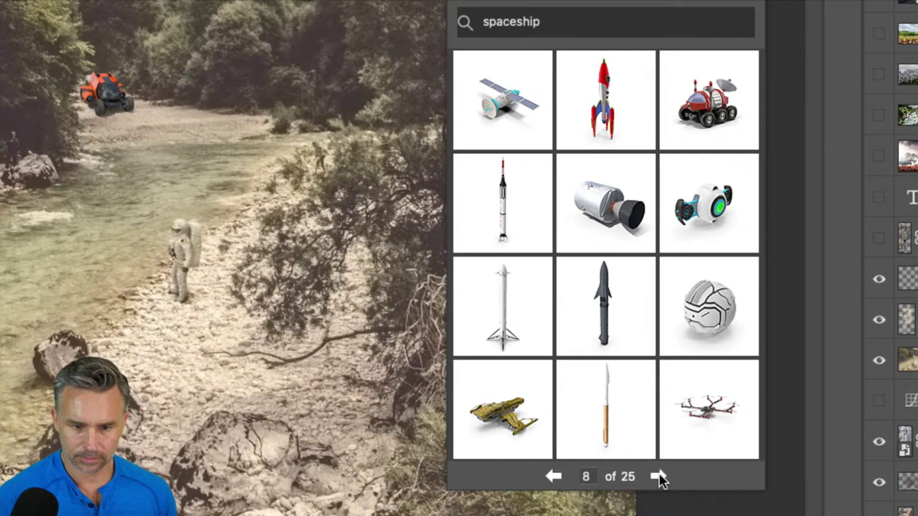
pyautogui.click(658, 477)
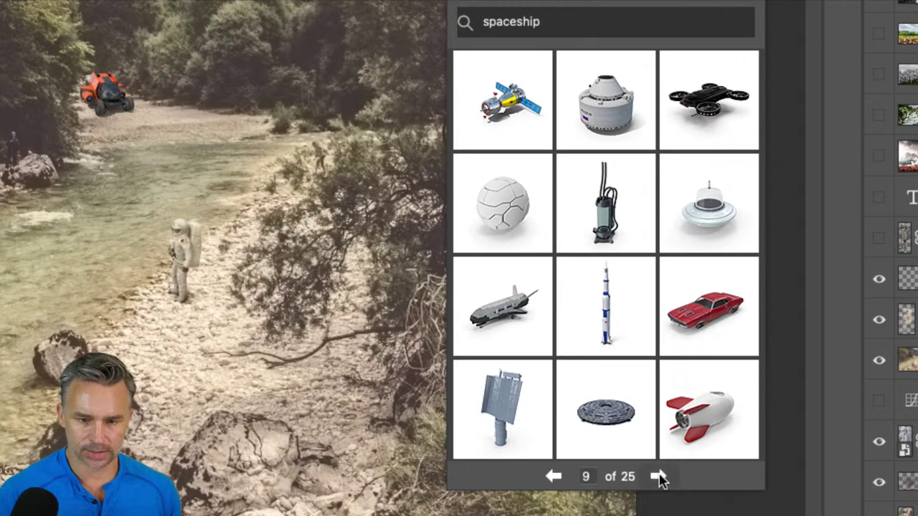
pyautogui.click(658, 477)
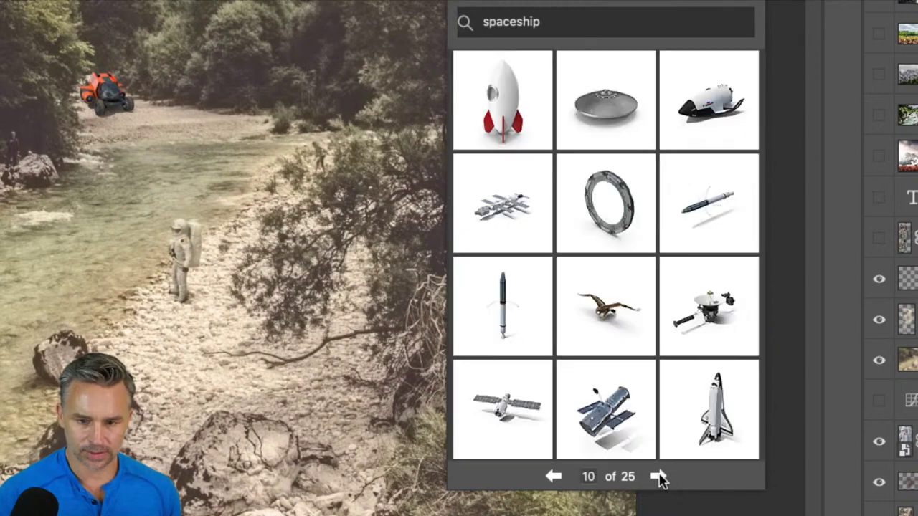
pyautogui.click(710, 120)
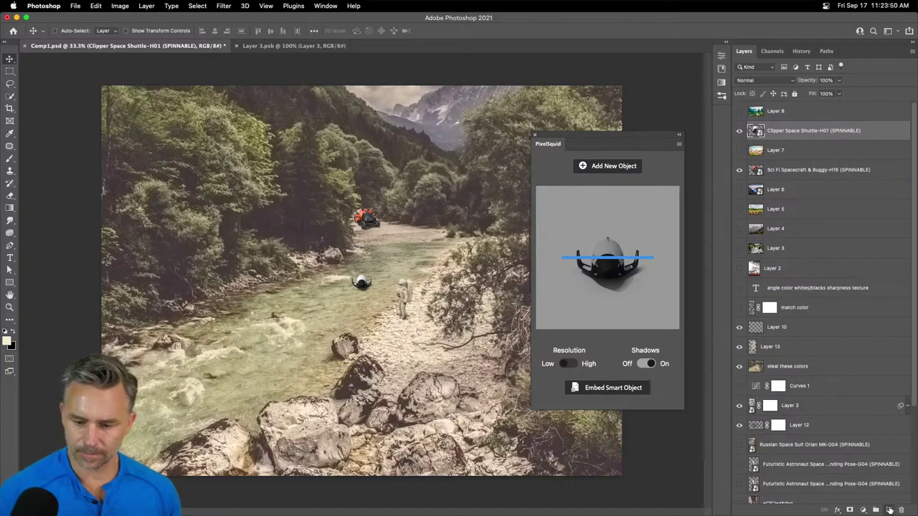
# - Add empty Layer 14 and step the PixelSquid spaceship results back to page 8
pyautogui.click(888, 510)
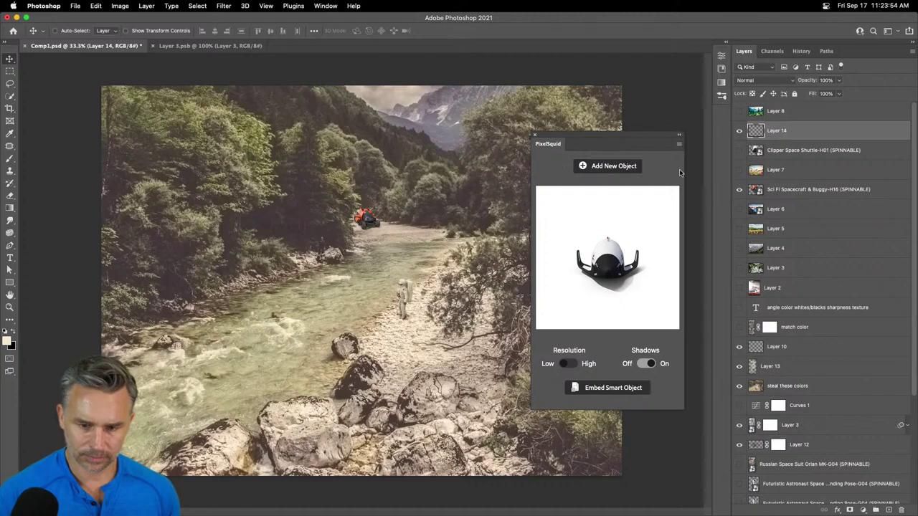
pyautogui.click(592, 167)
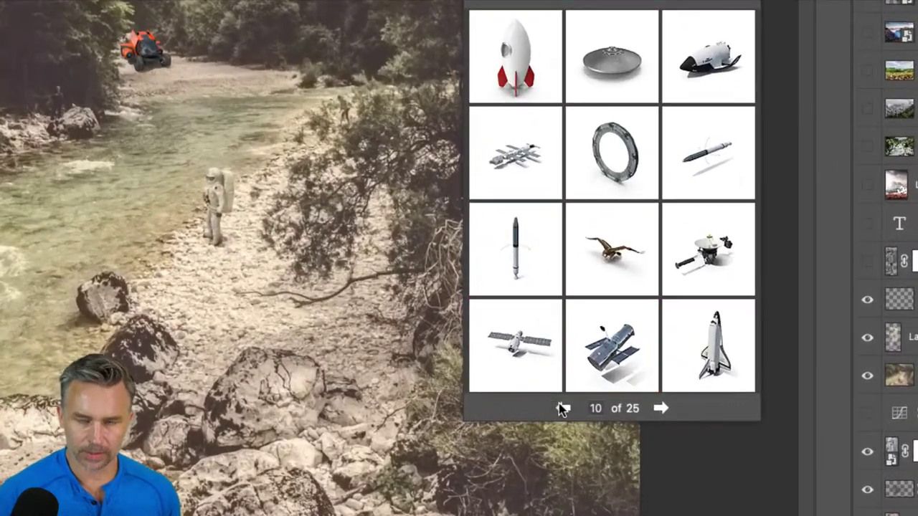
pyautogui.click(573, 404)
pyautogui.click(563, 408)
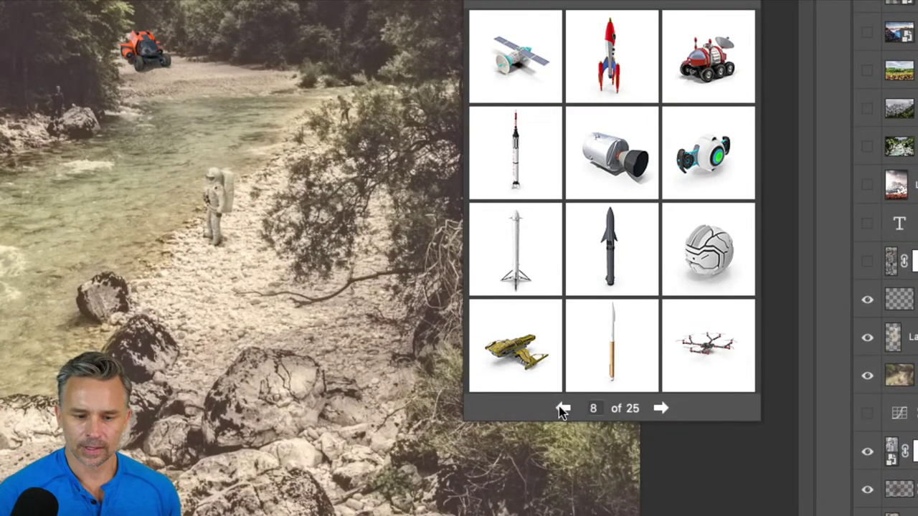
# - Go back to results page 7 and place the Snowspeeder-H01 model beside the astronaut
pyautogui.click(563, 408)
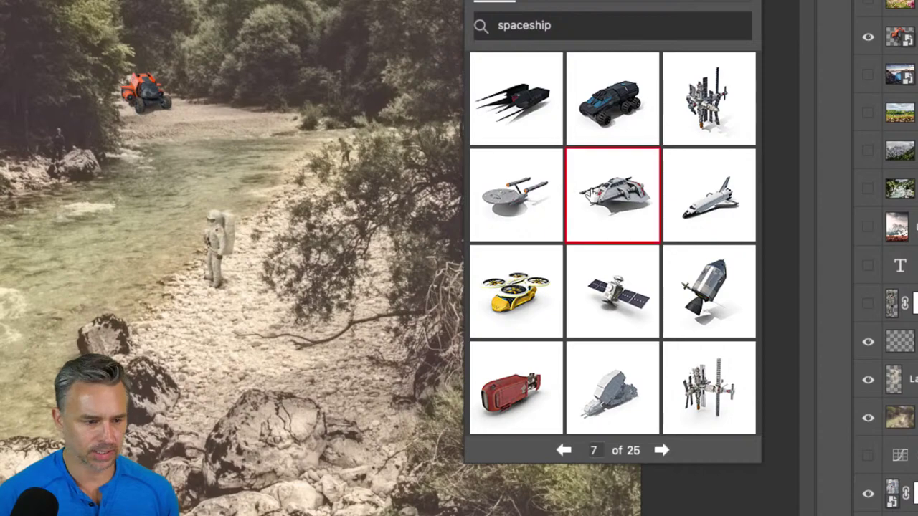
pyautogui.click(607, 198)
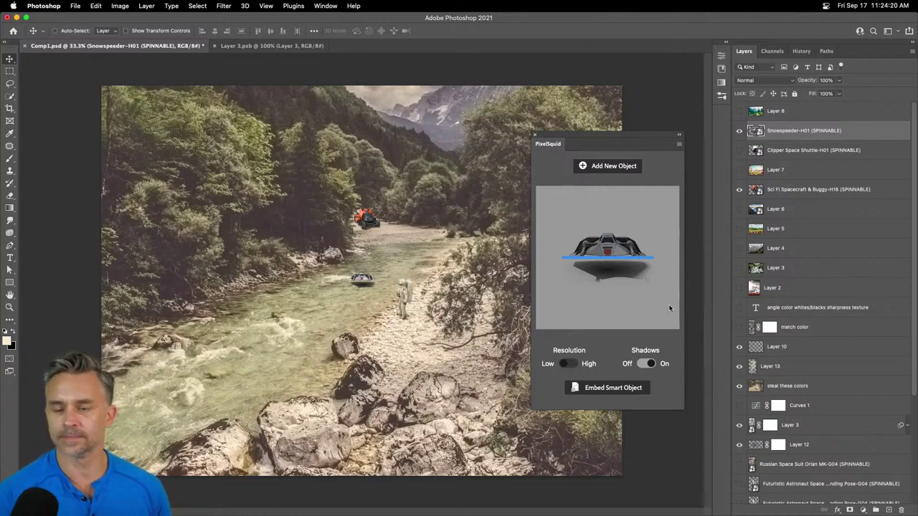
# - Spin the PixelSquid snowspeeder to a new angle and move it up beside the orange buggy
pyautogui.moveTo(596, 244); pyautogui.dragTo(581, 253)
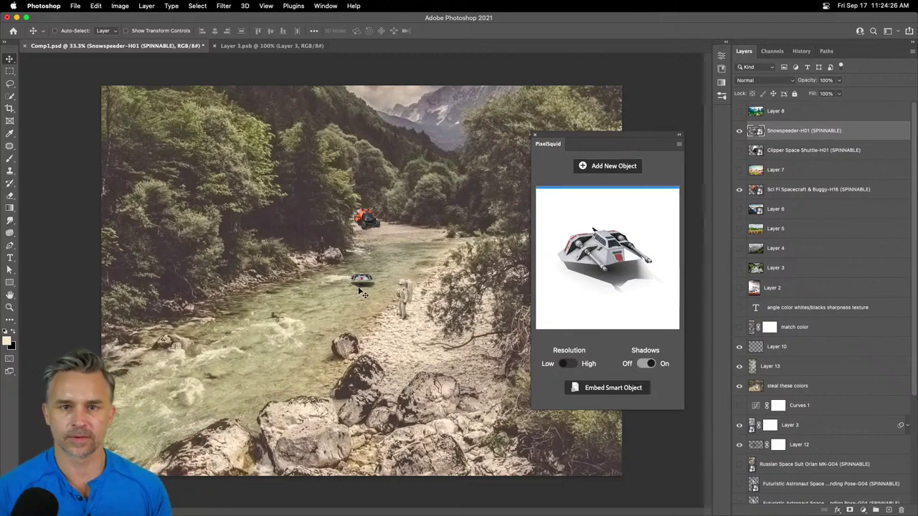
pyautogui.press('super+plus')
pyautogui.press('super+plus')
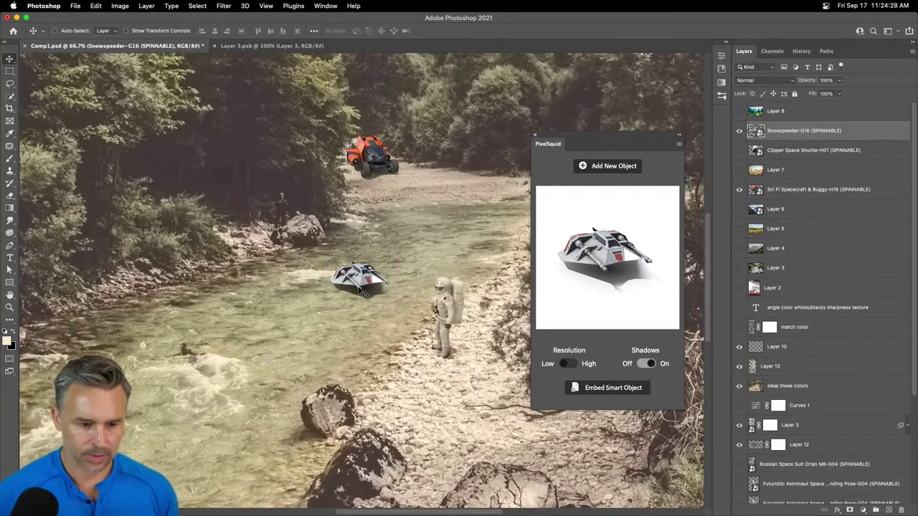
pyautogui.moveTo(364, 294); pyautogui.dragTo(361, 165)
# - Scale the snowspeeder larger with Free Transform, then close the PixelSquid panel
pyautogui.press('super+t')
pyautogui.moveTo(329, 116); pyautogui.dragTo(296, 71)
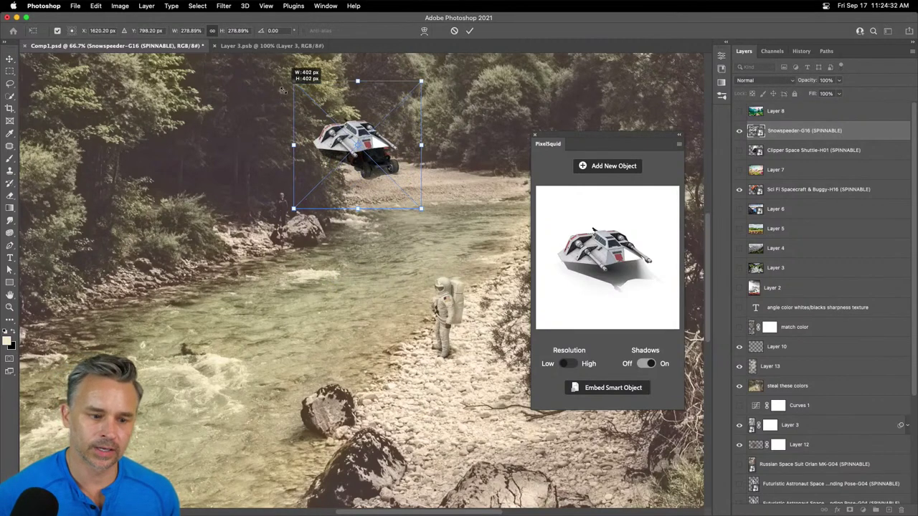
pyautogui.press('Return')
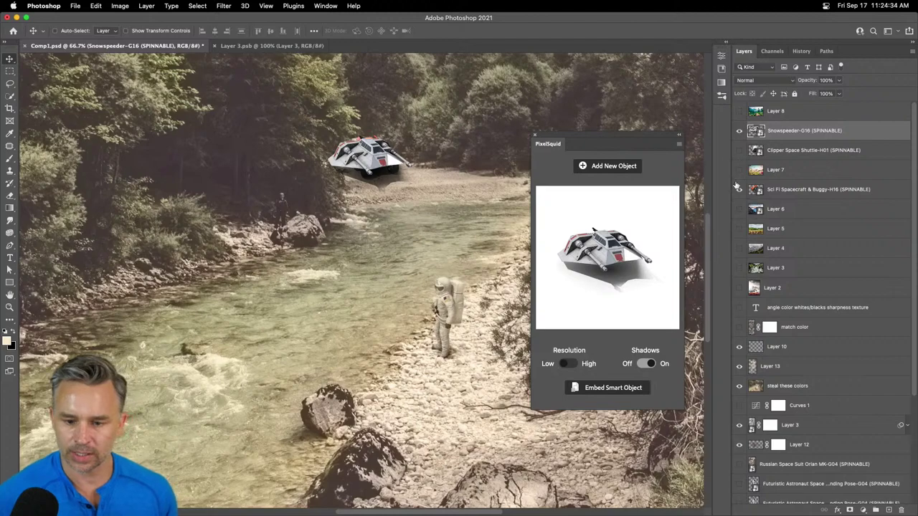
pyautogui.press('super+equal')
pyautogui.press('super+equal')
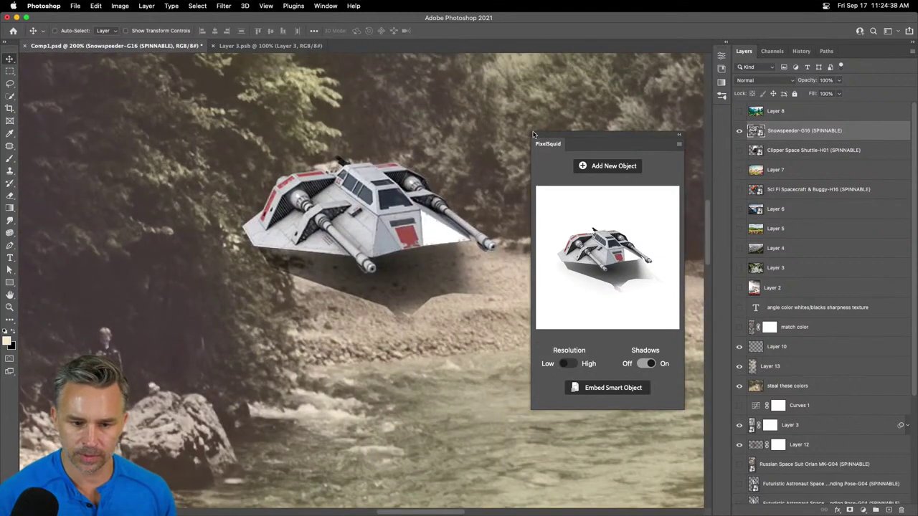
pyautogui.click(535, 136)
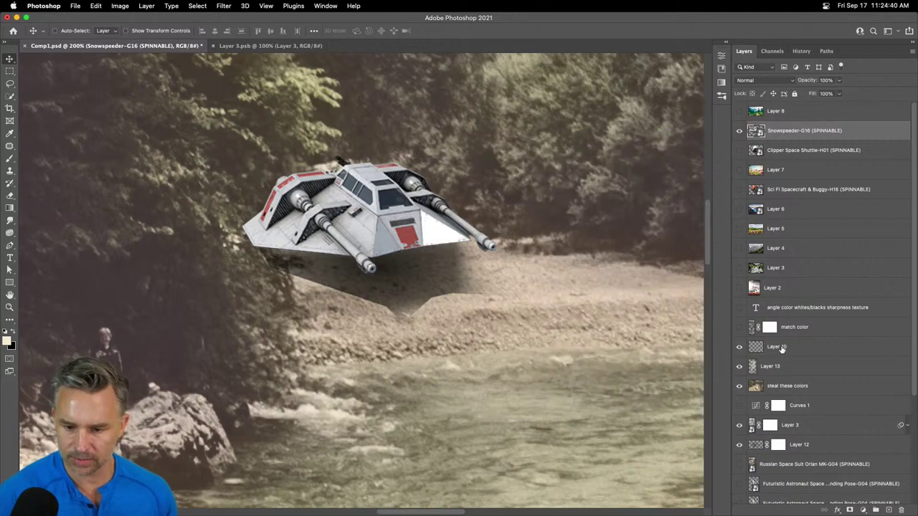
pyautogui.click(782, 349)
pyautogui.click(785, 366)
pyautogui.click(785, 386)
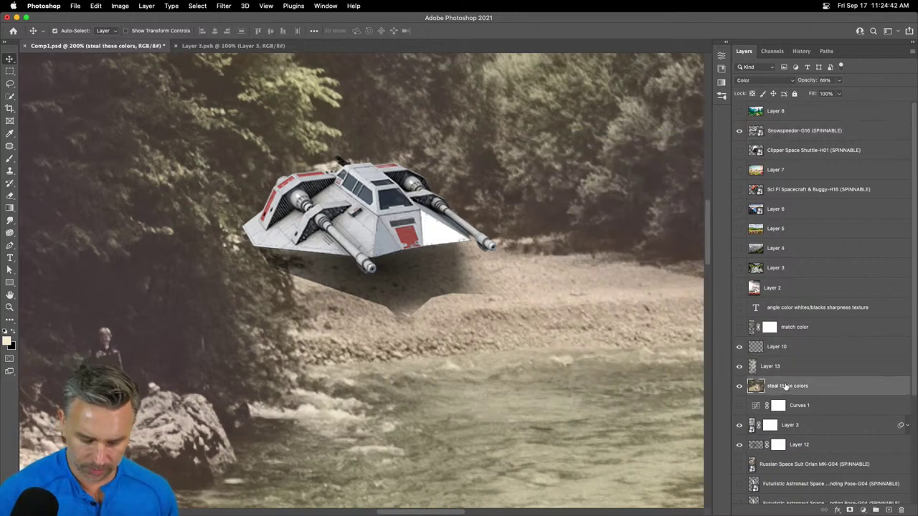
pyautogui.moveTo(785, 386); pyautogui.dragTo(803, 141)
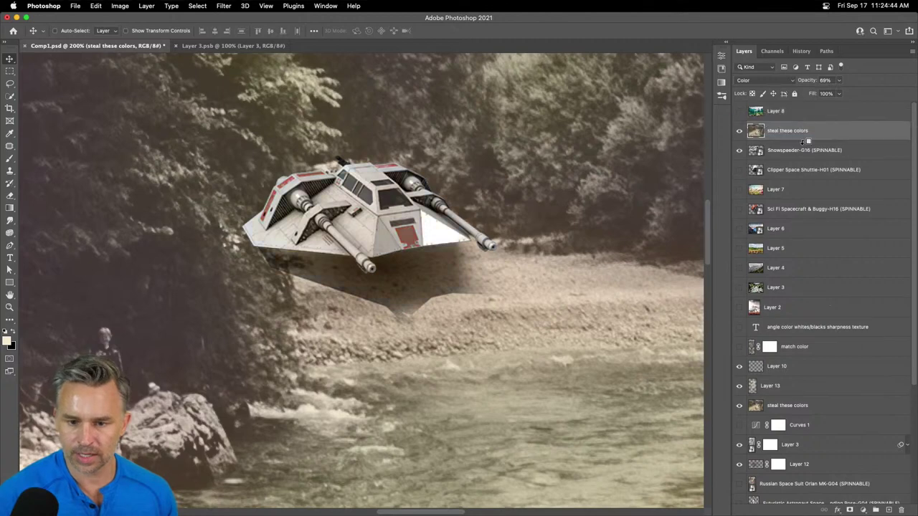
pyautogui.keyDown('alt'); pyautogui.click(803, 141); pyautogui.keyUp('alt')
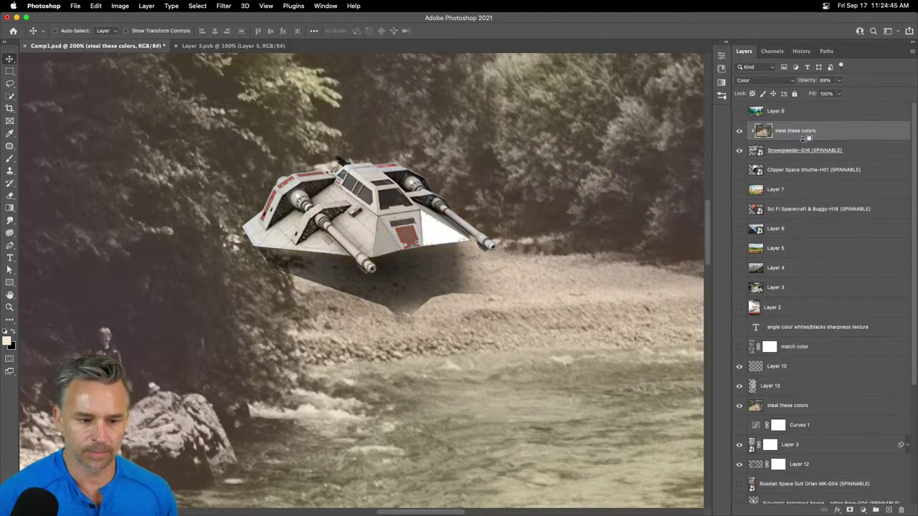
pyautogui.click(739, 131)
pyautogui.click(739, 131)
pyautogui.click(739, 131)
pyautogui.click(739, 132)
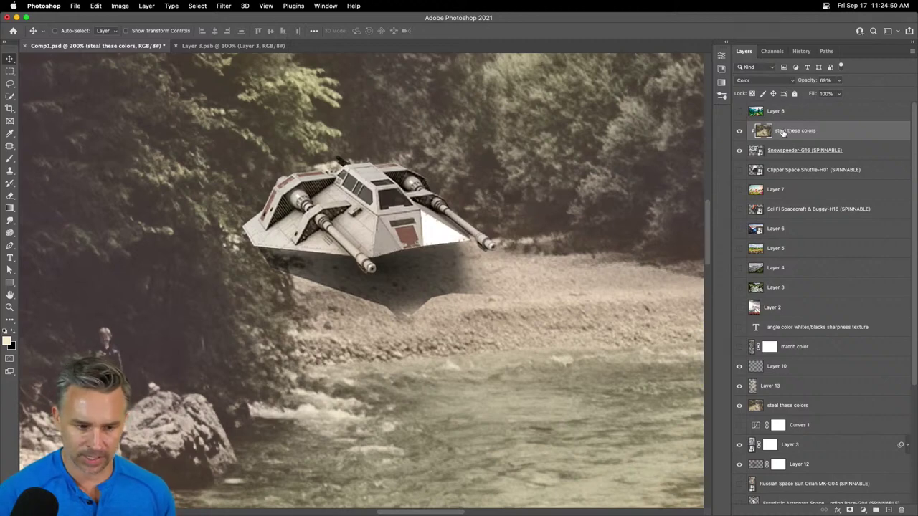
pyautogui.click(816, 156)
pyautogui.scroll(-1, 806, 351)
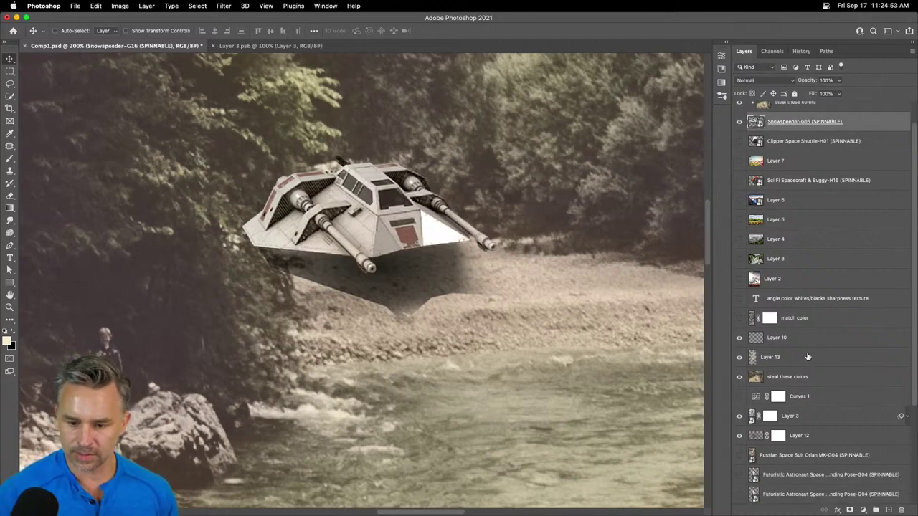
pyautogui.click(907, 417)
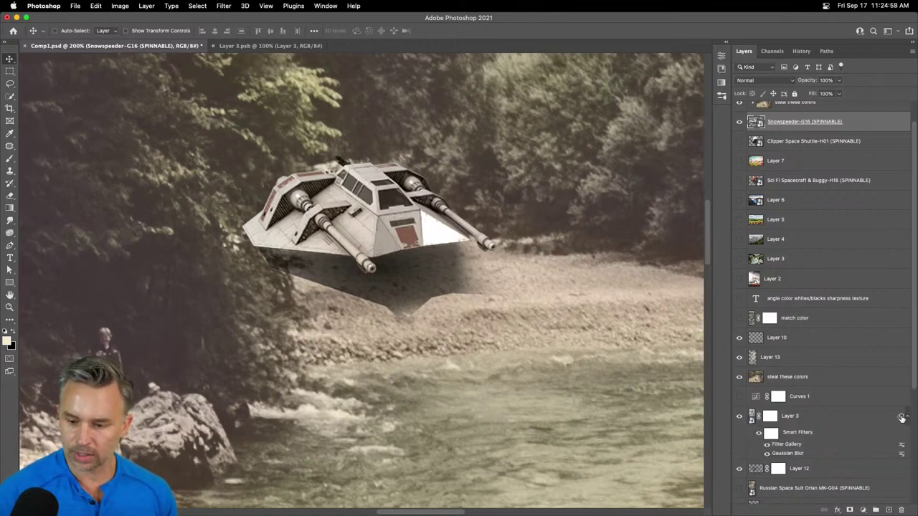
pyautogui.moveTo(901, 418); pyautogui.dragTo(869, 125)
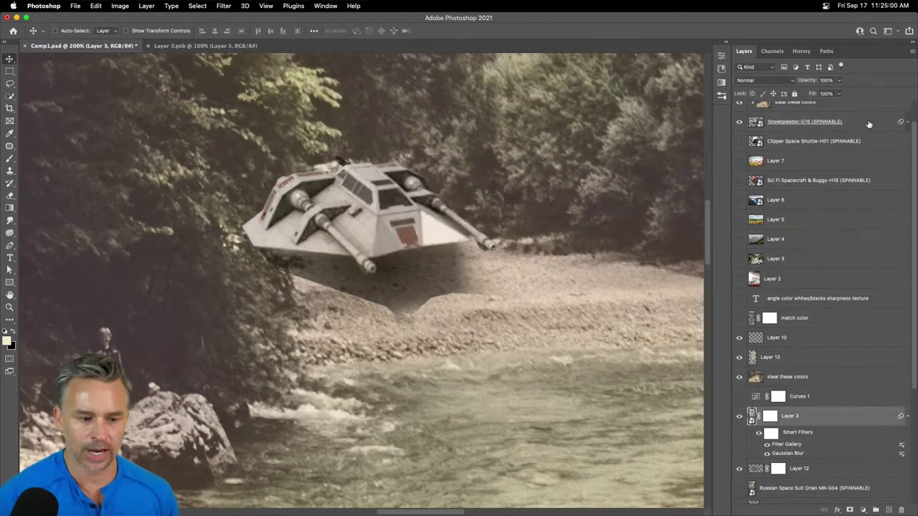
pyautogui.press('super+equal')
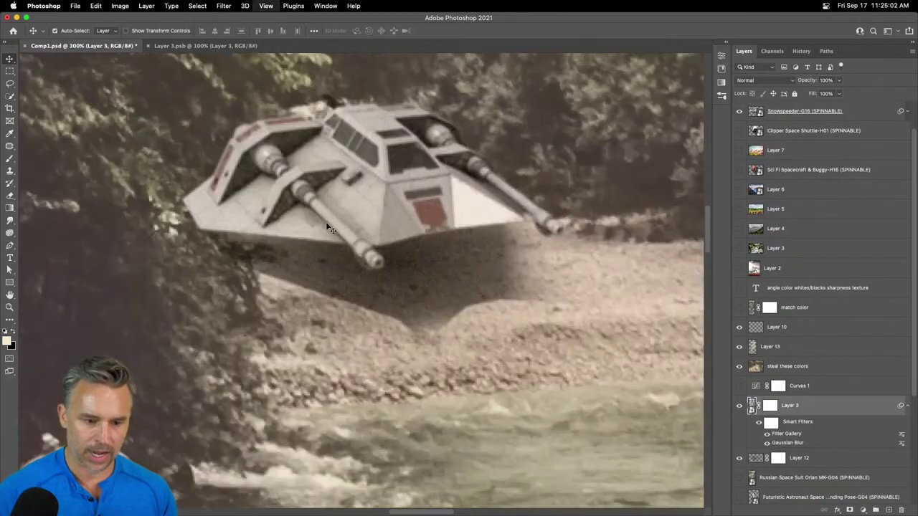
pyautogui.press('super+equal')
pyautogui.press('super+minus')
pyautogui.press('super+minus')
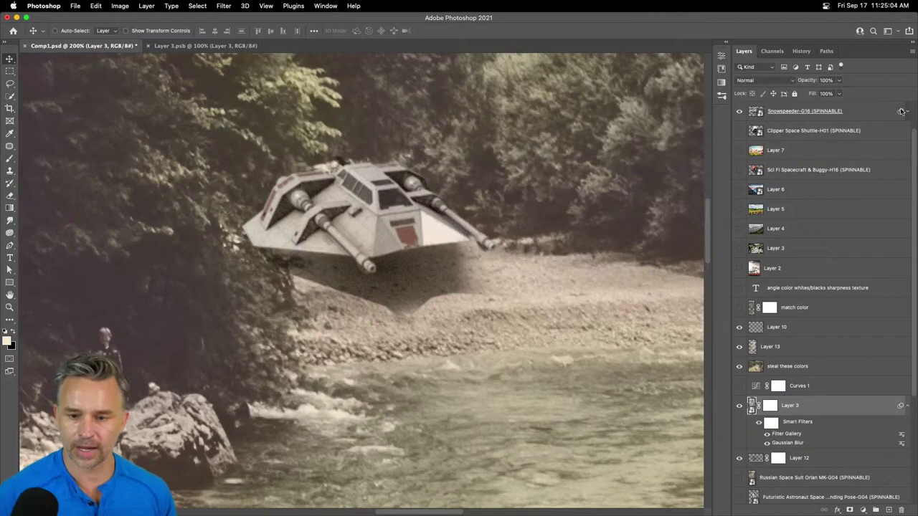
pyautogui.click(861, 114)
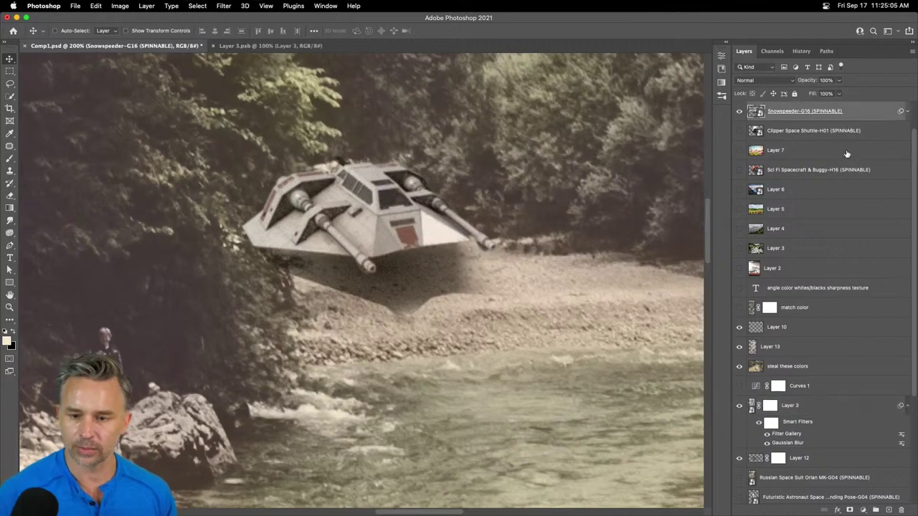
# - Add a layer mask to the snowspeeder and select the Conte 2 dry media brush
pyautogui.click(850, 510)
pyautogui.press('super+equal')
pyautogui.press('super+equal')
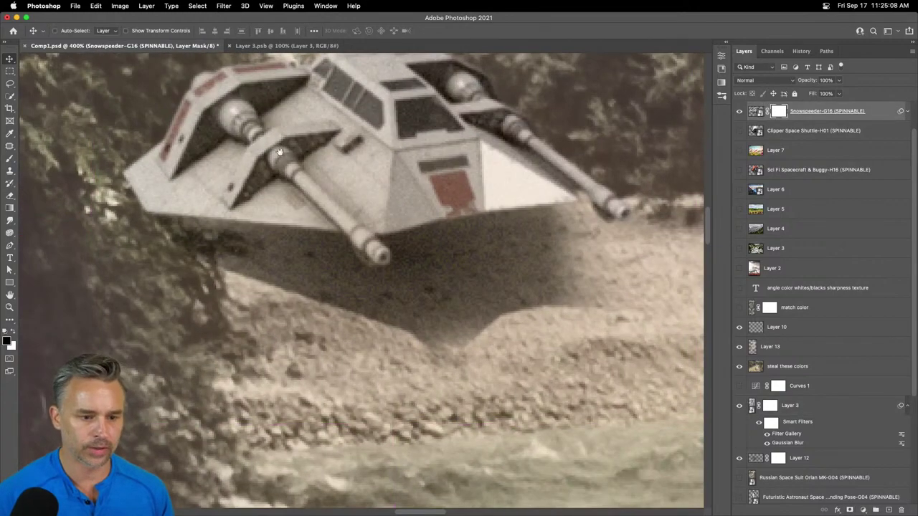
pyautogui.scroll(5, 364, 307)
pyautogui.hscroll(-2, 365, 307)
pyautogui.press('b')
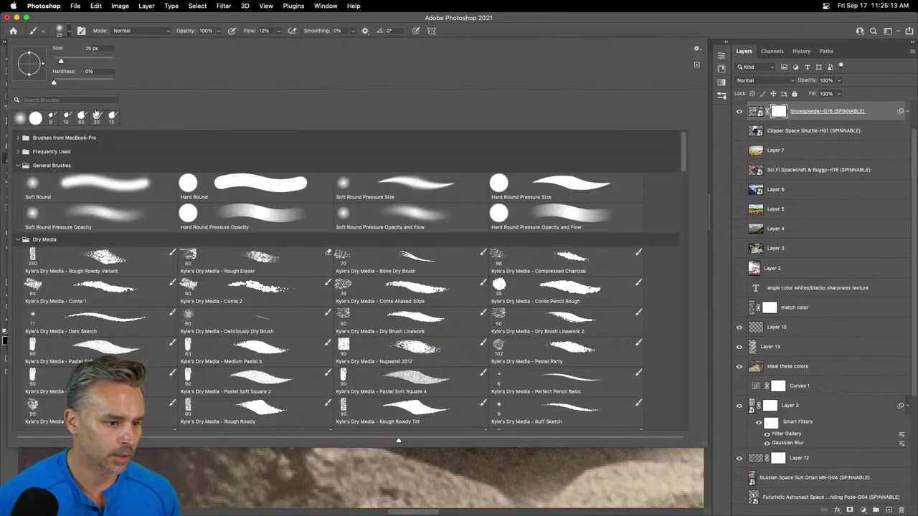
pyautogui.click(69, 31)
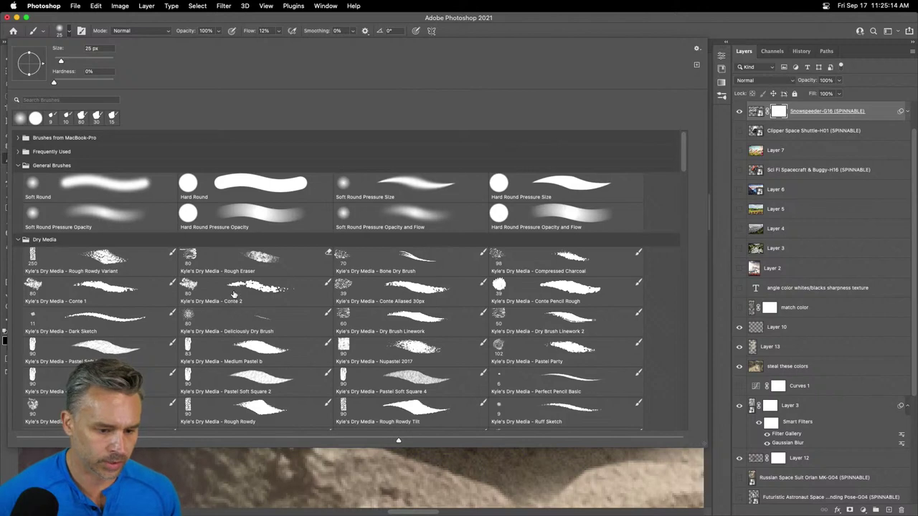
pyautogui.doubleClick(234, 294)
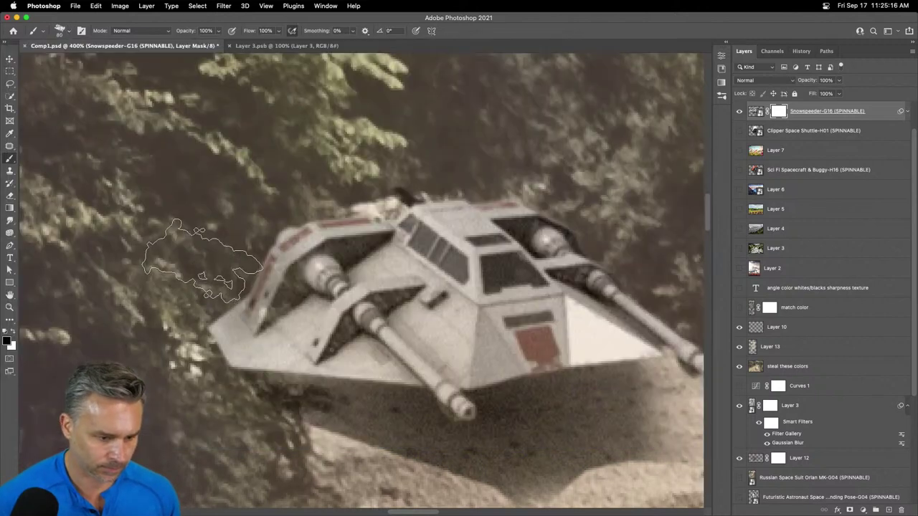
# - Paint black over the ship's left wing edge so it hides behind the foliage
pyautogui.moveTo(311, 333)
pyautogui.mouseDown()
pyautogui.moveTo(294, 358)
pyautogui.moveTo(244, 380)
pyautogui.moveTo(242, 236)
pyautogui.moveTo(302, 230)
pyautogui.mouseUp()
pyautogui.moveTo(362, 337)
pyautogui.mouseDown()
pyautogui.moveTo(391, 309)
pyautogui.moveTo(338, 329)
pyautogui.mouseUp()
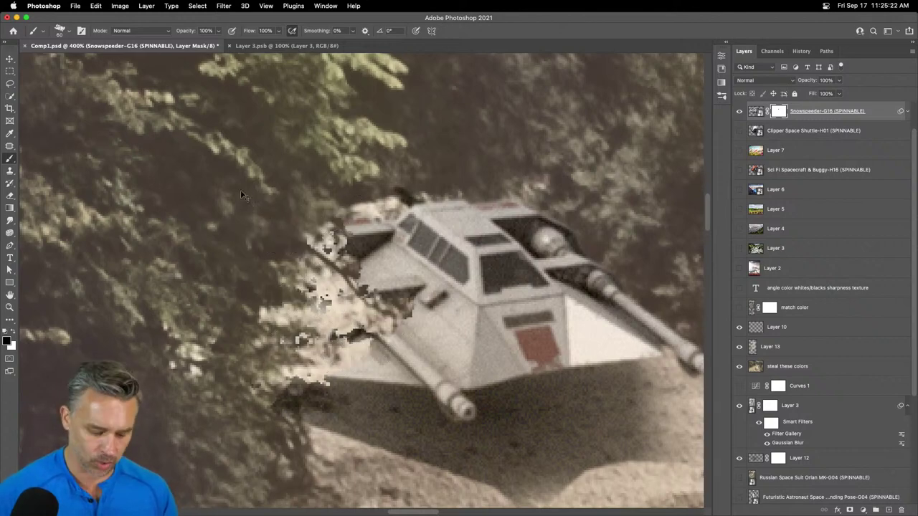
pyautogui.press('super+0')
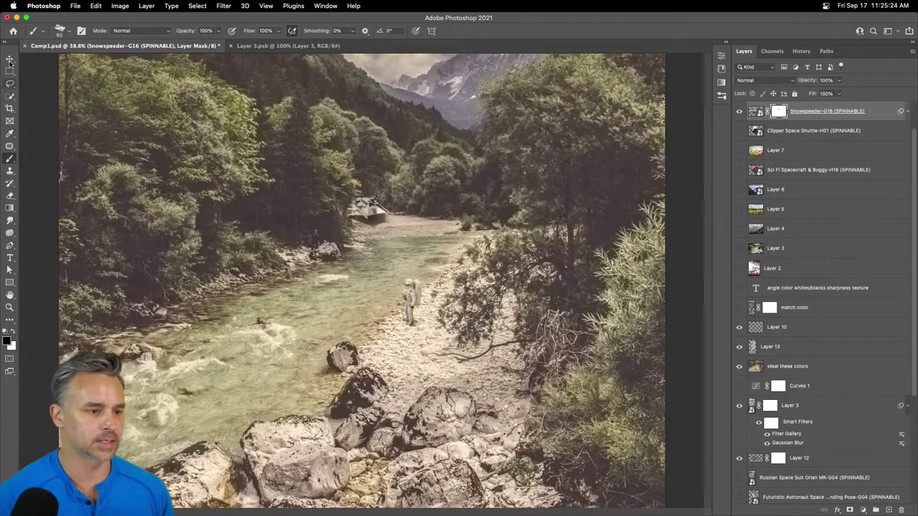
# - Review the river composite zoomed in, in full-screen mode, then return to standard view
pyautogui.click(10, 58)
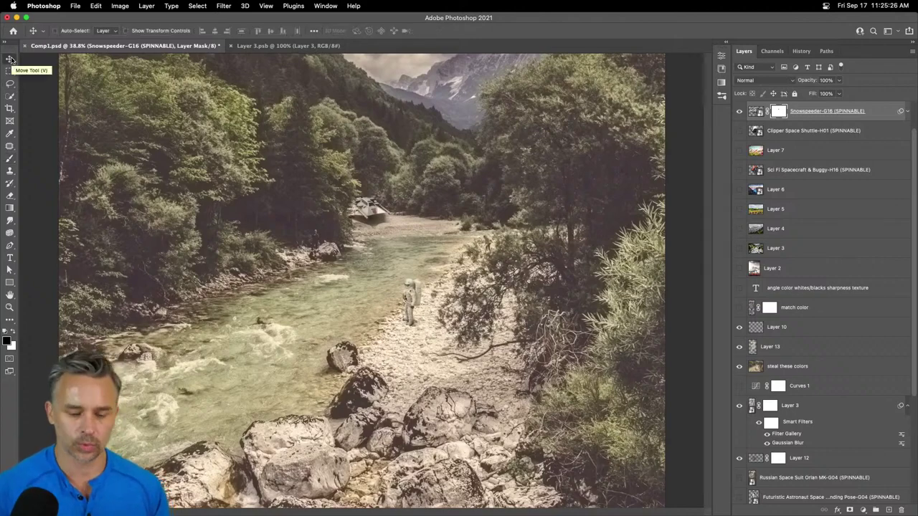
pyautogui.press('f')
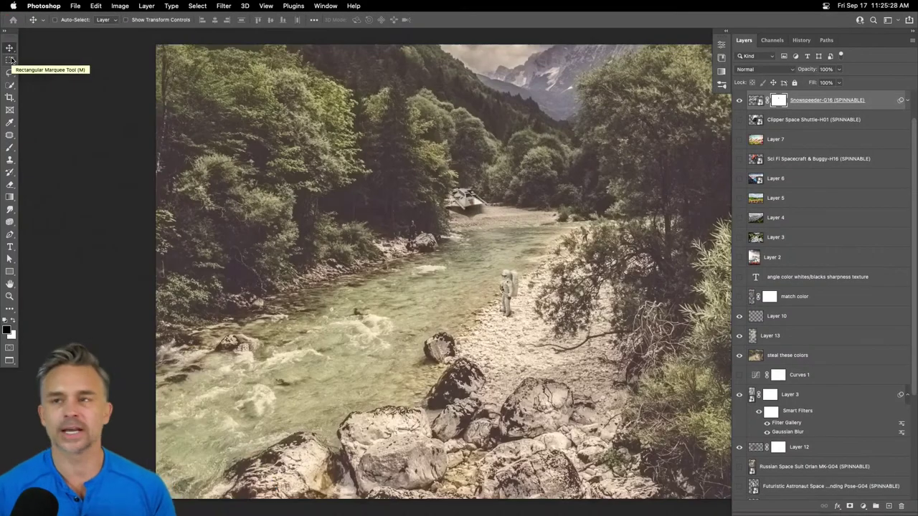
pyautogui.press('f')
pyautogui.hotkey('ctrl', '=')
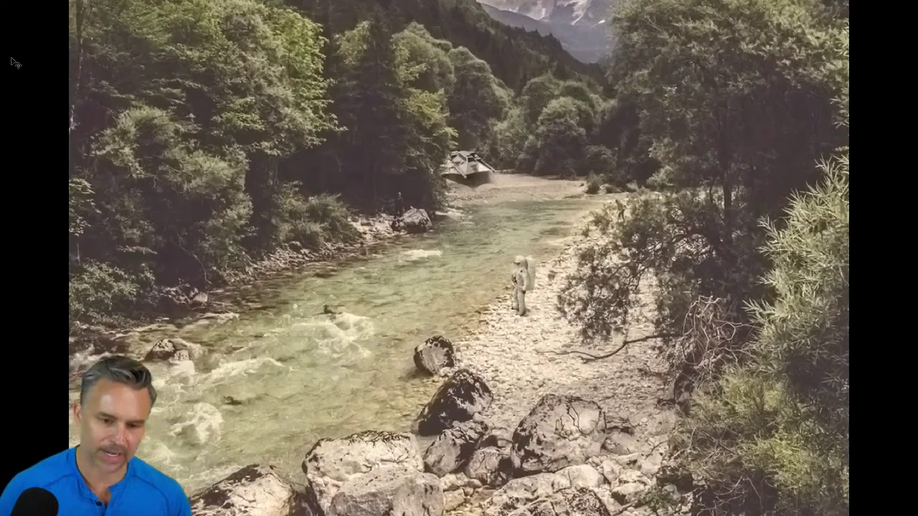
pyautogui.hotkey('ctrl', '=')
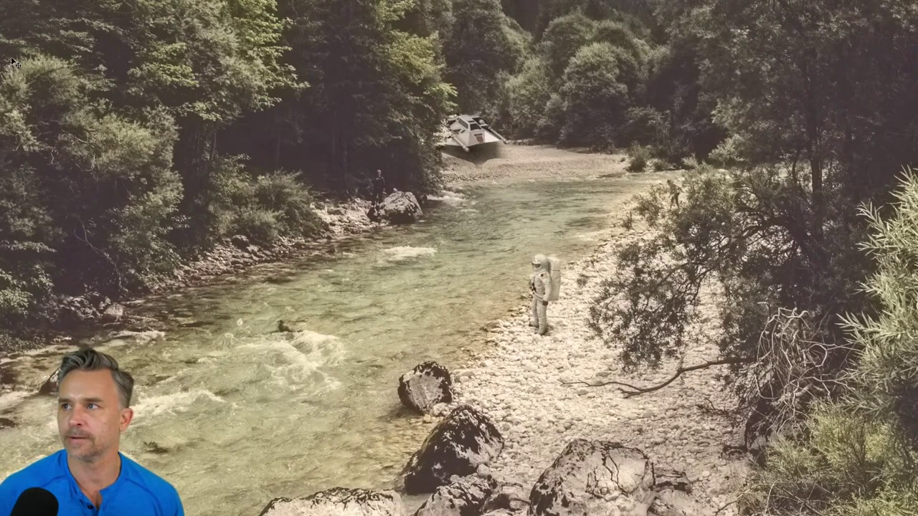
pyautogui.press('f')
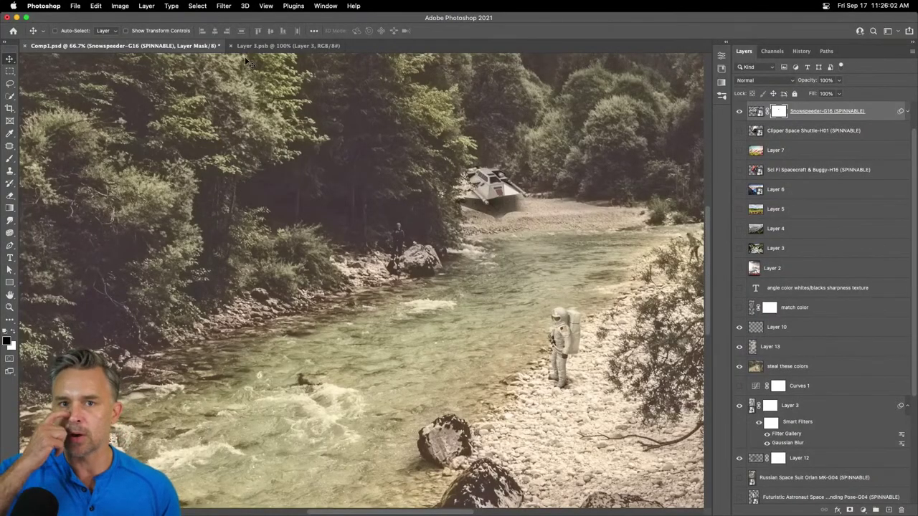
# - Briefly show Layer 5's farm landscape, then hide it again
pyautogui.click(739, 210)
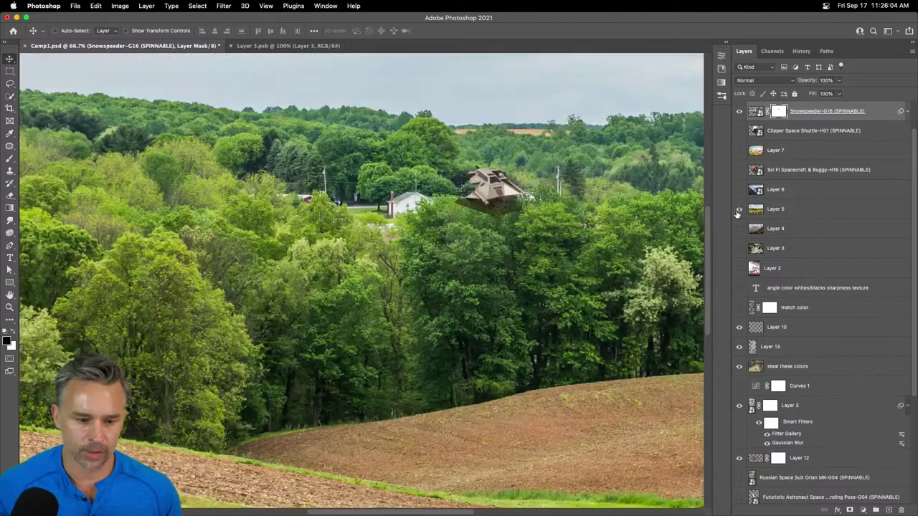
pyautogui.moveTo(209, 421); pyautogui.dragTo(194, 293)
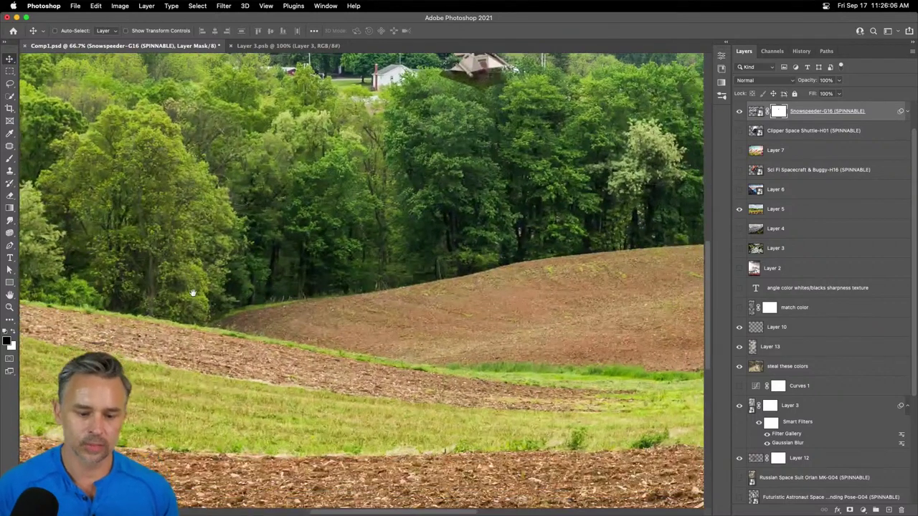
pyautogui.click(739, 210)
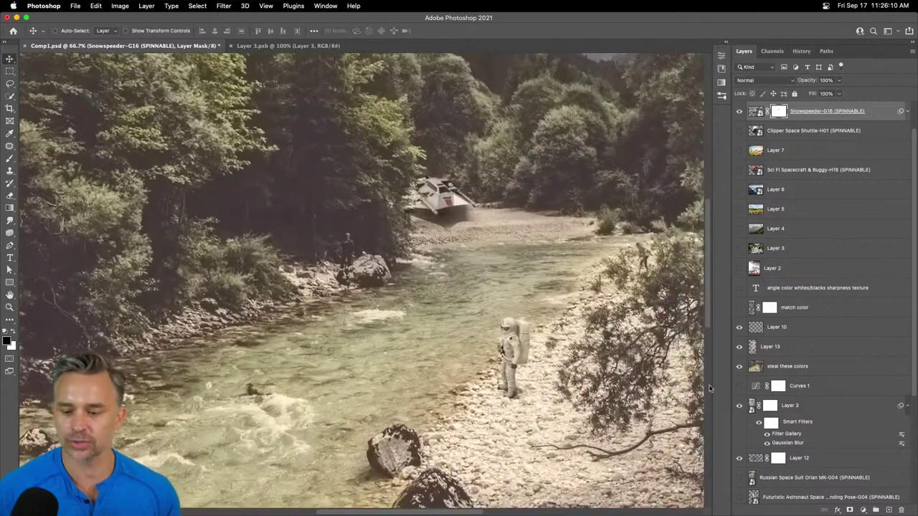
pyautogui.click(863, 510)
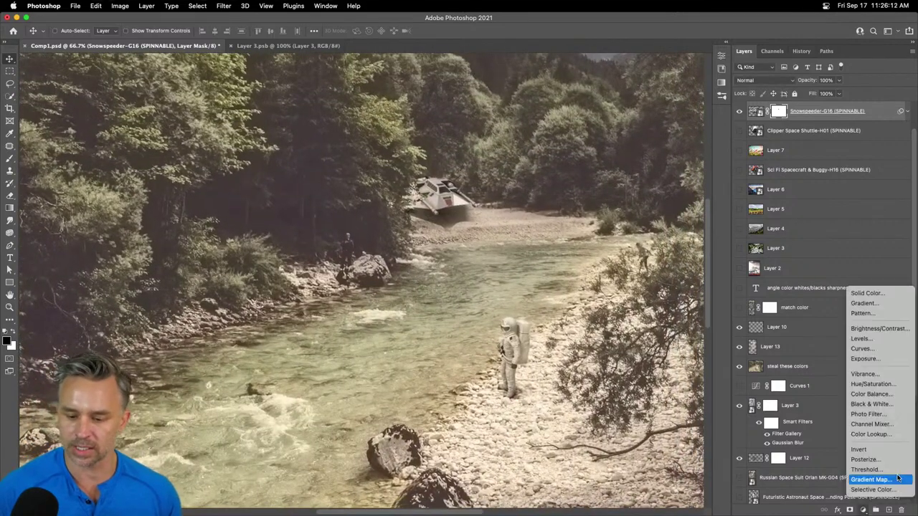
# - Add a Color Lookup adjustment layer using the FoggyNight.3DL 3D LUT file
pyautogui.click(869, 434)
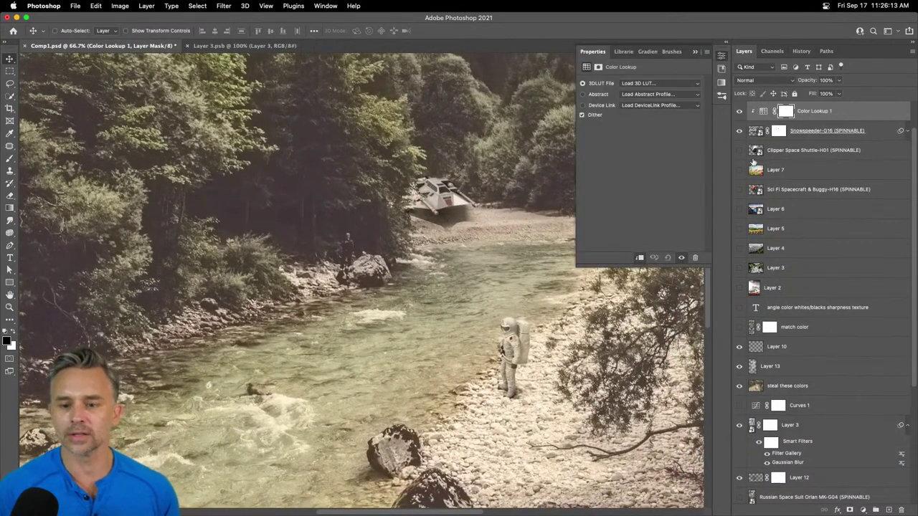
pyautogui.click(660, 84)
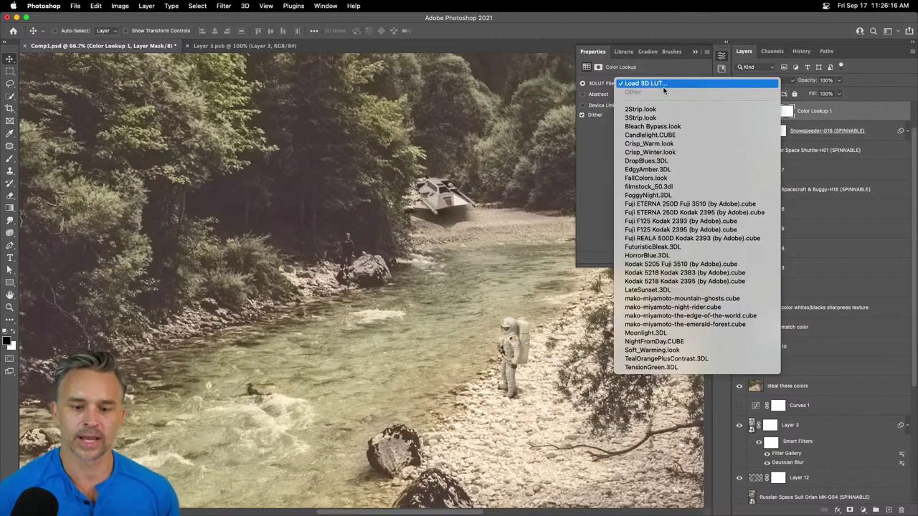
pyautogui.click(691, 195)
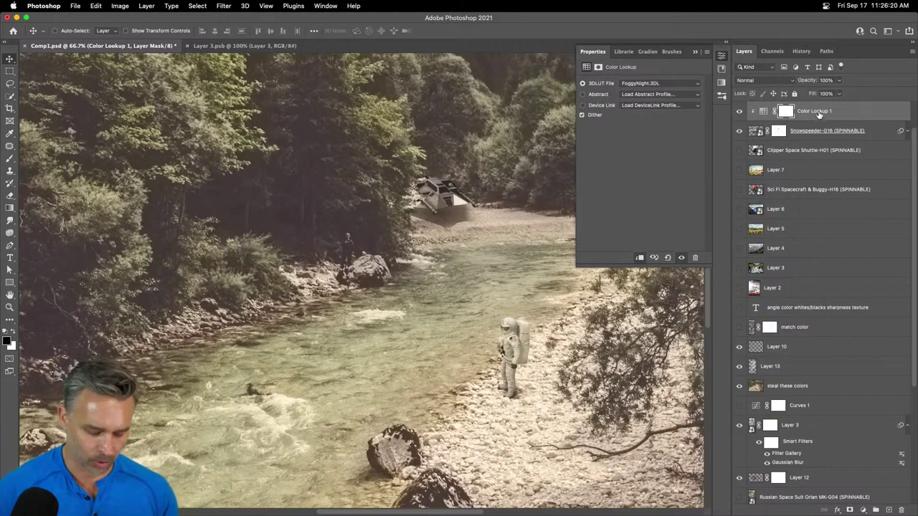
# - Unclip Color Lookup 1, move it above 'steal these colors', and view full screen
pyautogui.keyDown('alt'); pyautogui.click(822, 121); pyautogui.keyUp('alt')
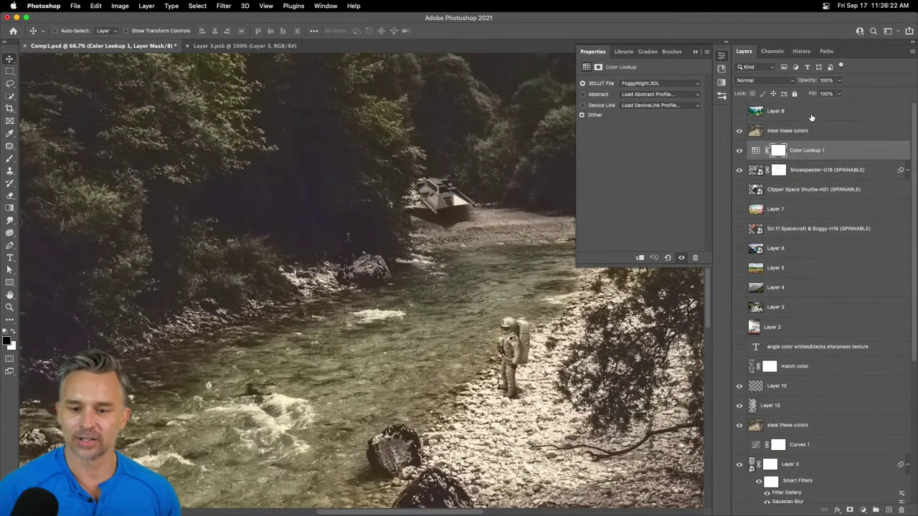
pyautogui.moveTo(816, 150); pyautogui.dragTo(813, 122)
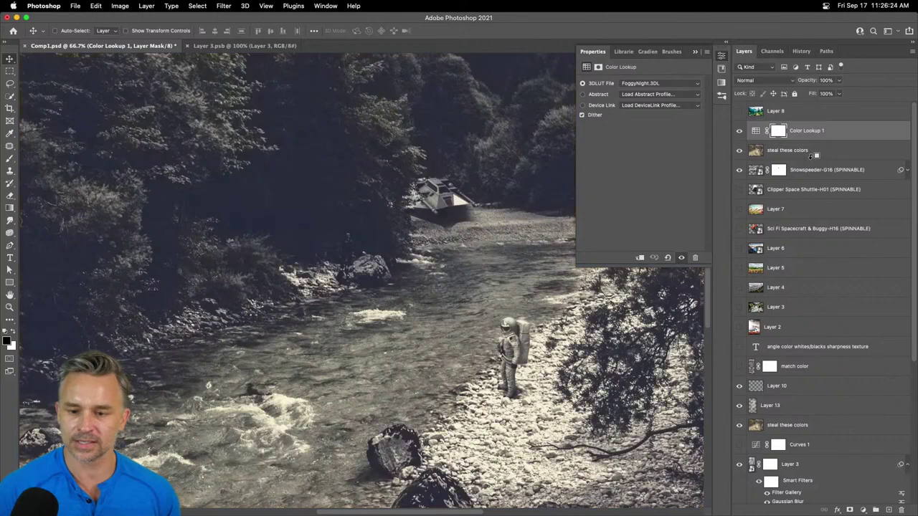
pyautogui.keyDown('alt'); pyautogui.click(812, 159); pyautogui.keyUp('alt')
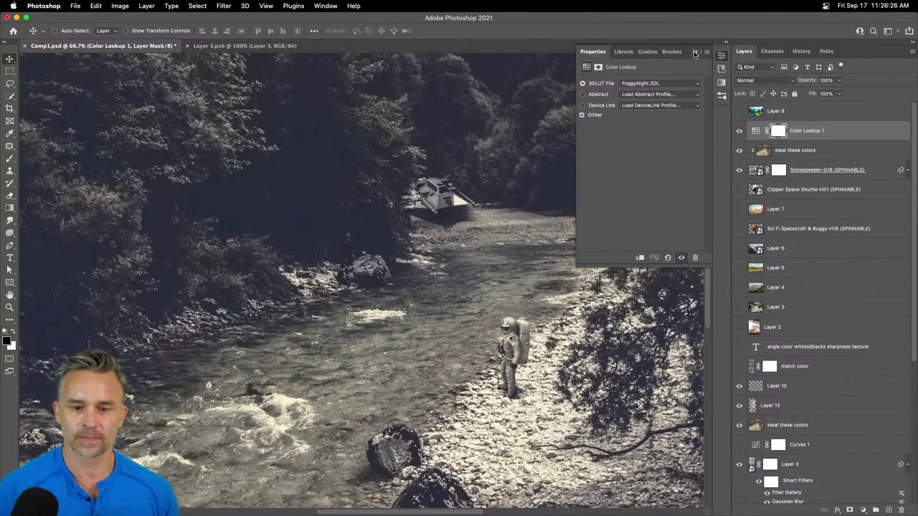
pyautogui.click(695, 51)
pyautogui.press('f')
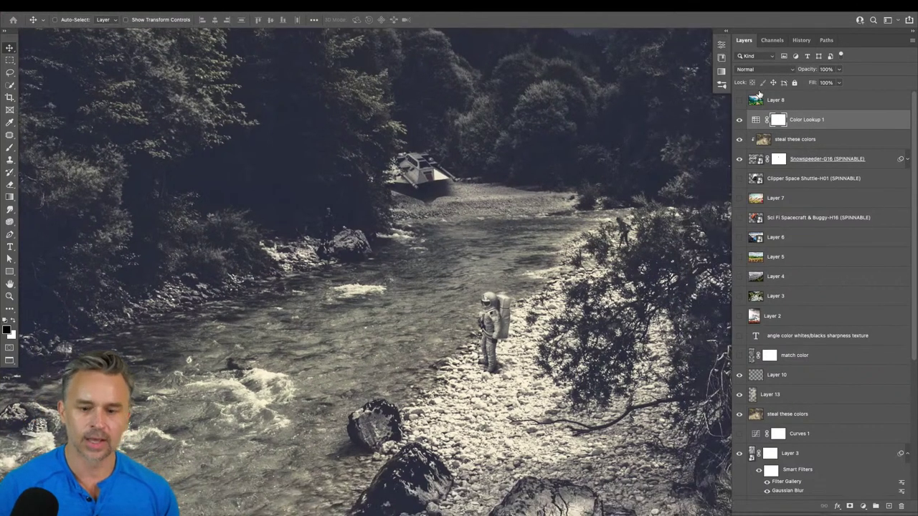
pyautogui.press('f')
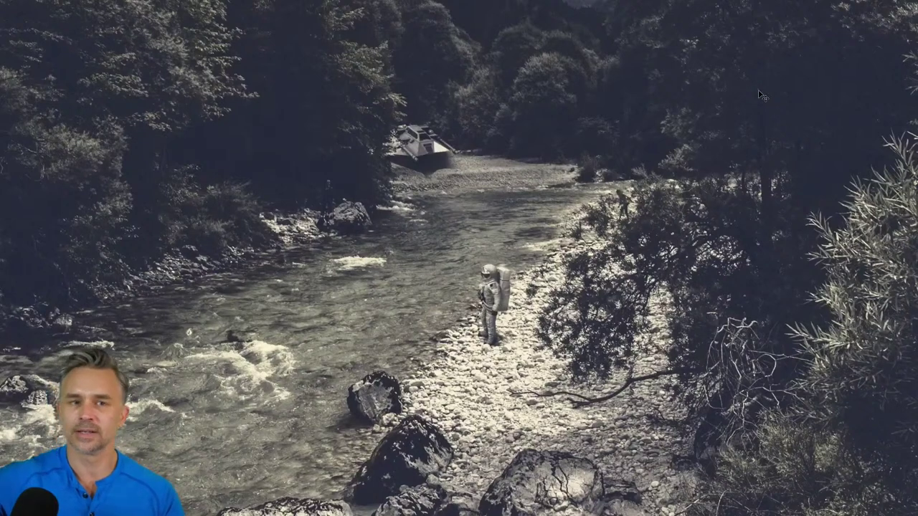